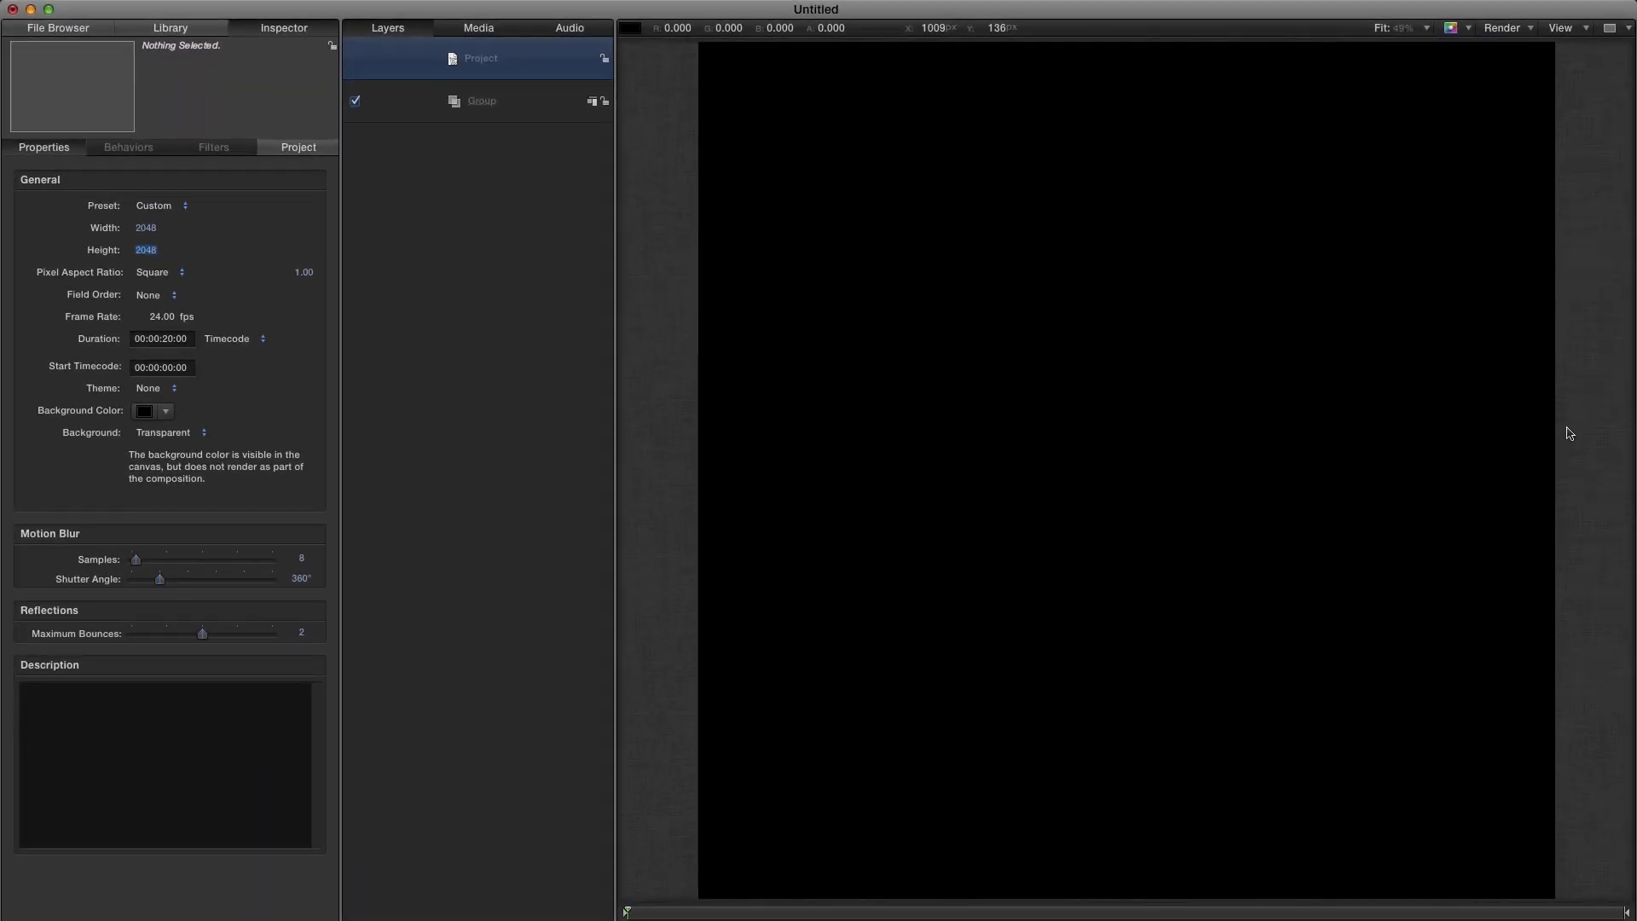
Add the Clouds generator from the library's Generators category to the empty group
{"action": "left_click", "coordinate": [503, 108]}
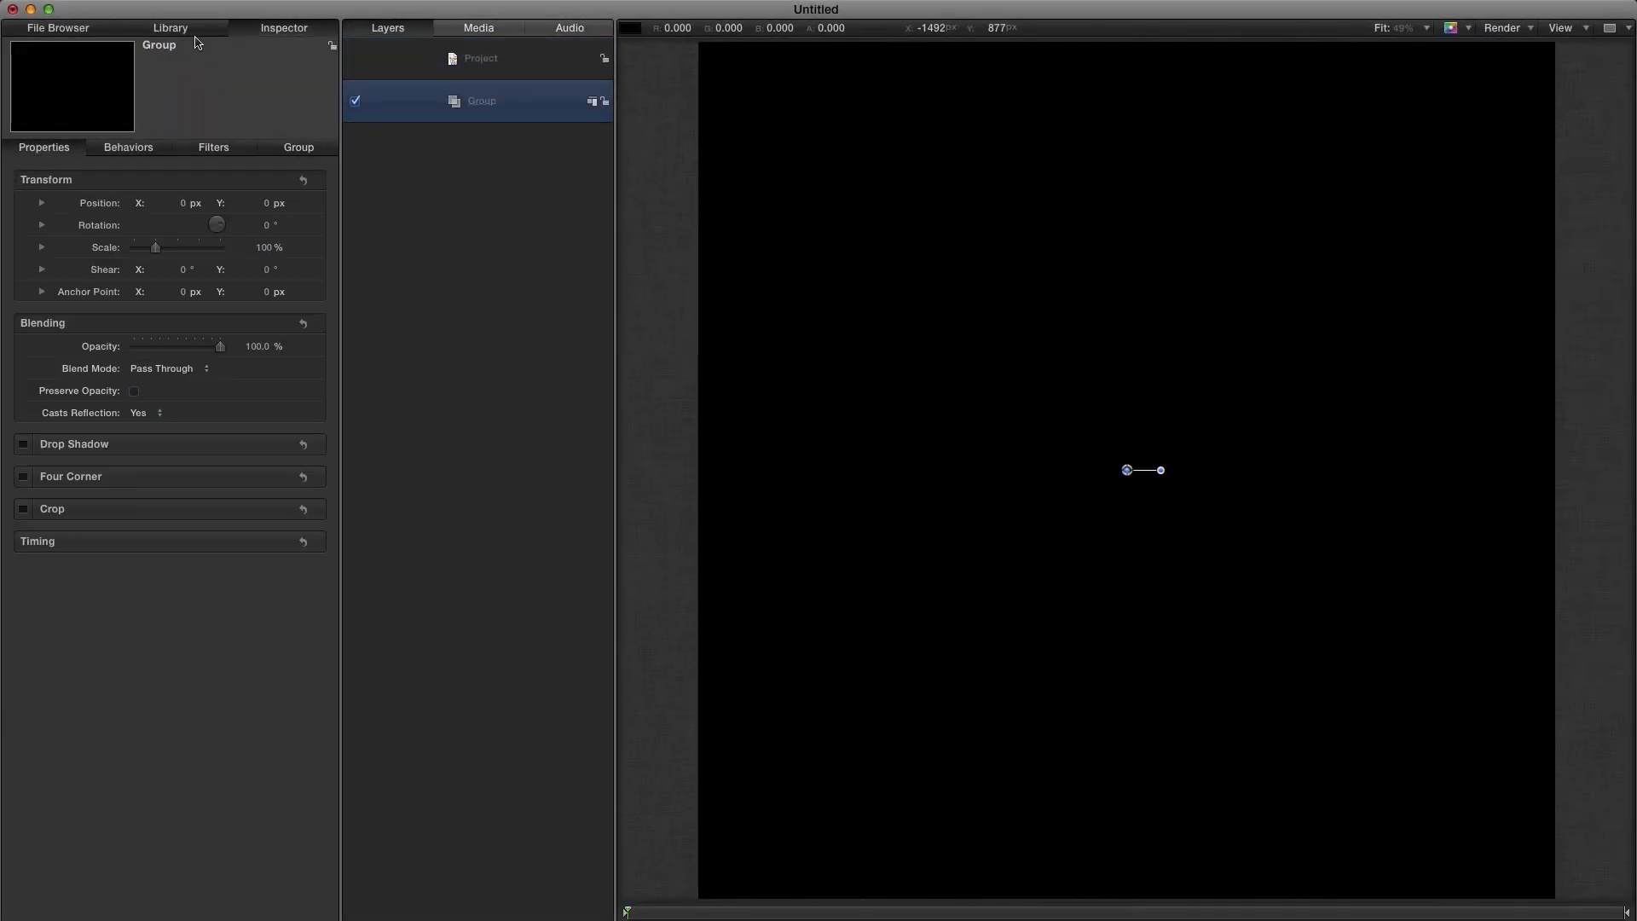
{"action": "left_click", "coordinate": [186, 29]}
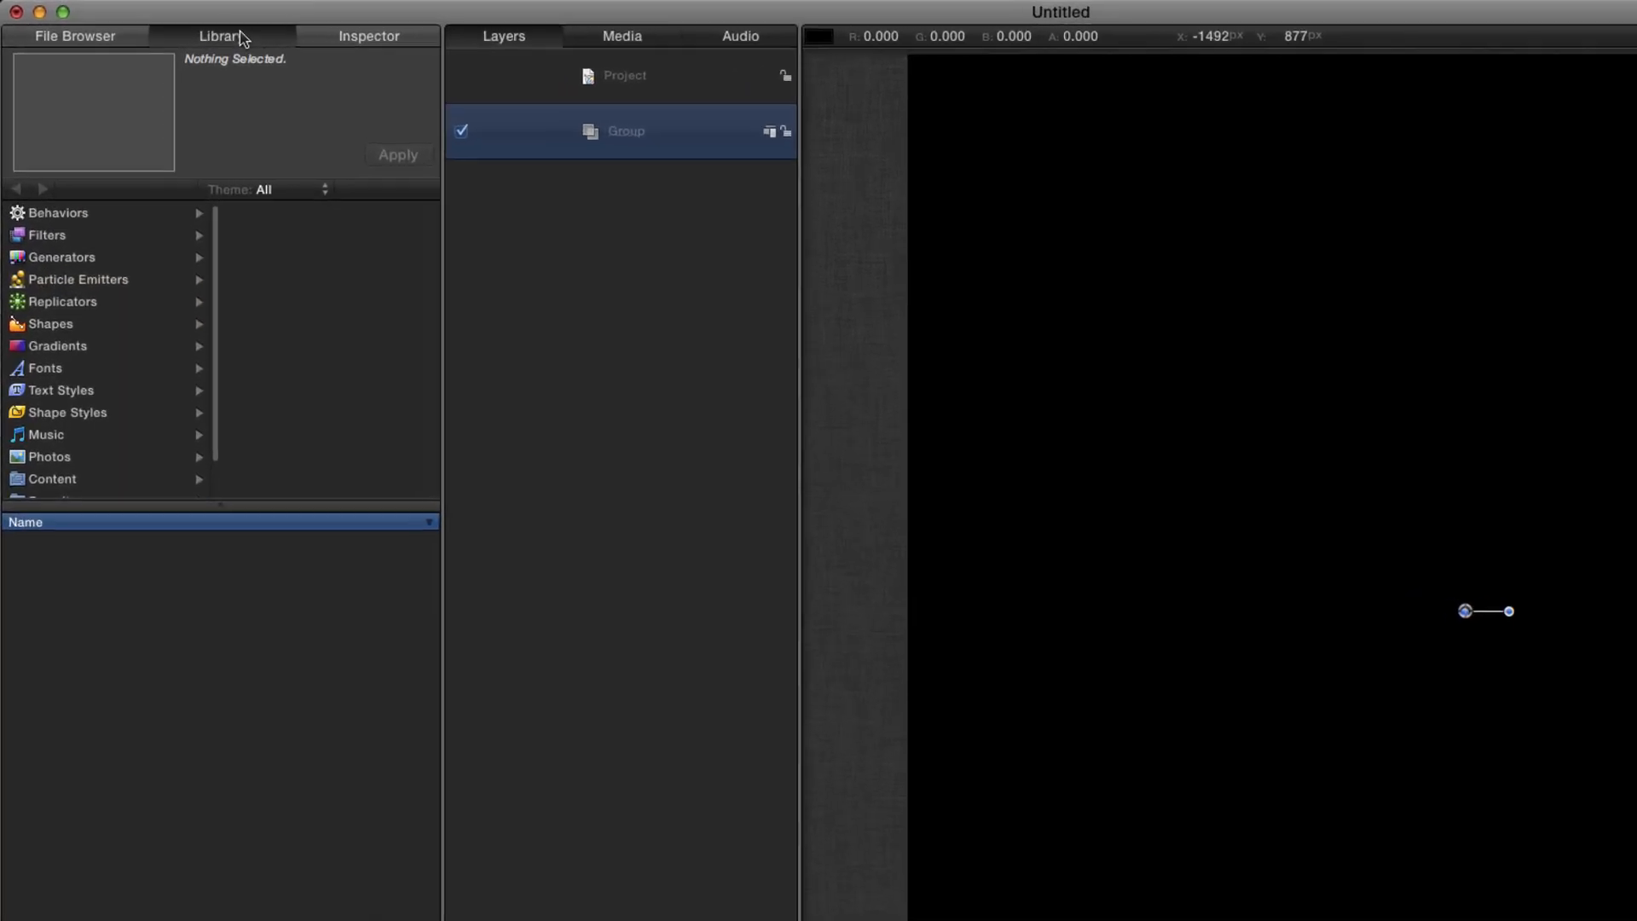
{"action": "left_click", "coordinate": [54, 271]}
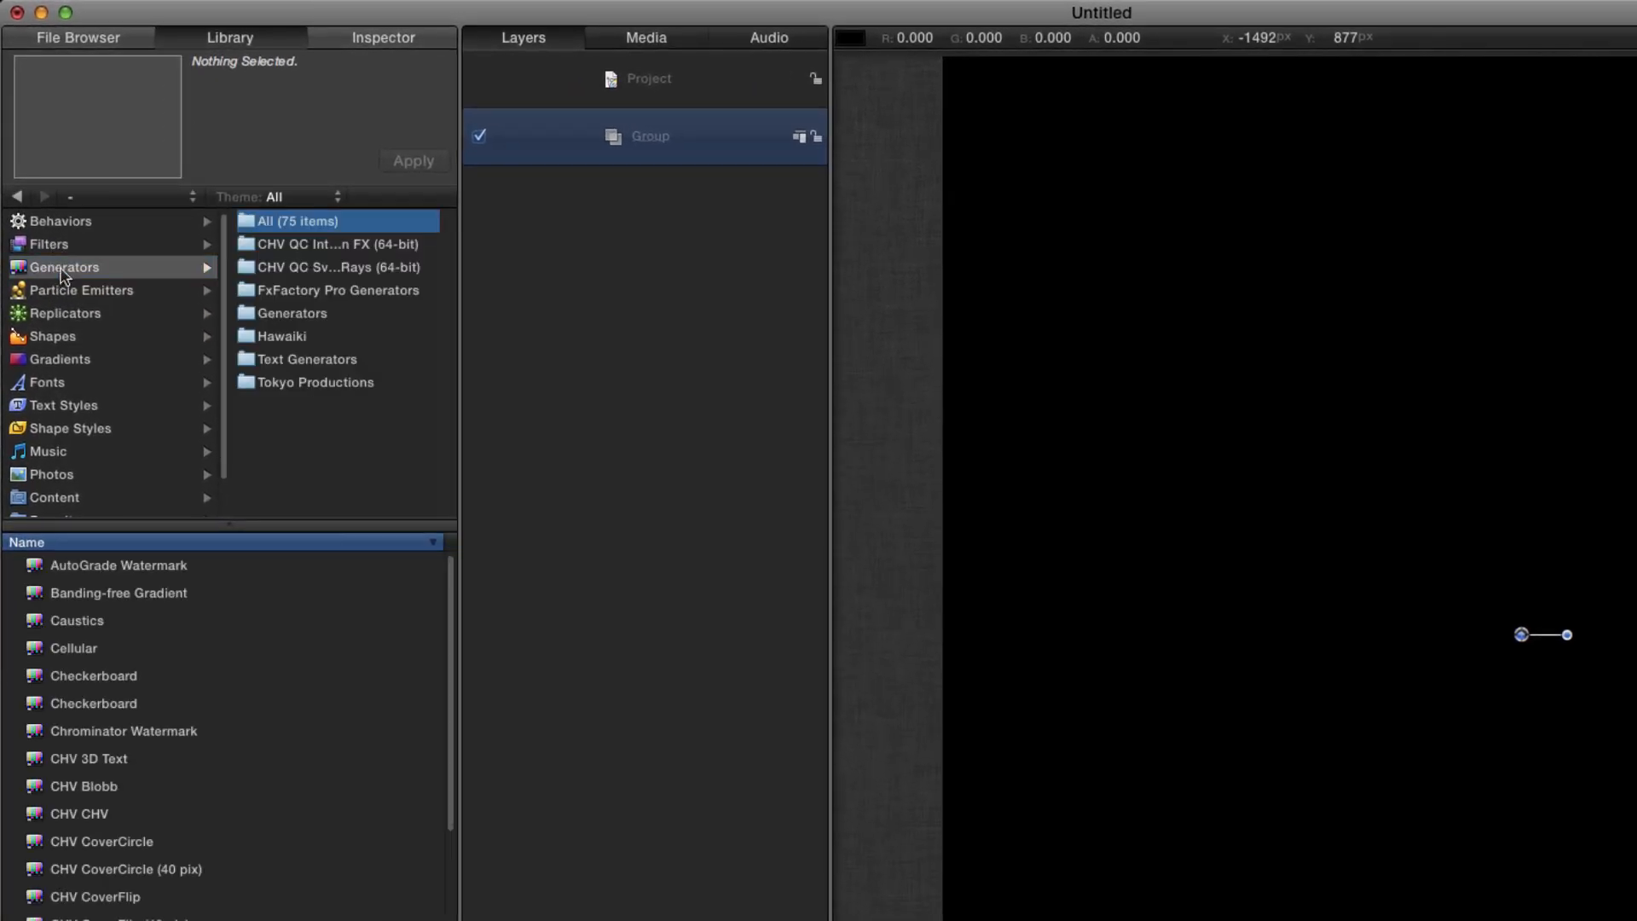
{"action": "left_click", "coordinate": [254, 318]}
{"action": "left_click", "coordinate": [38, 646]}
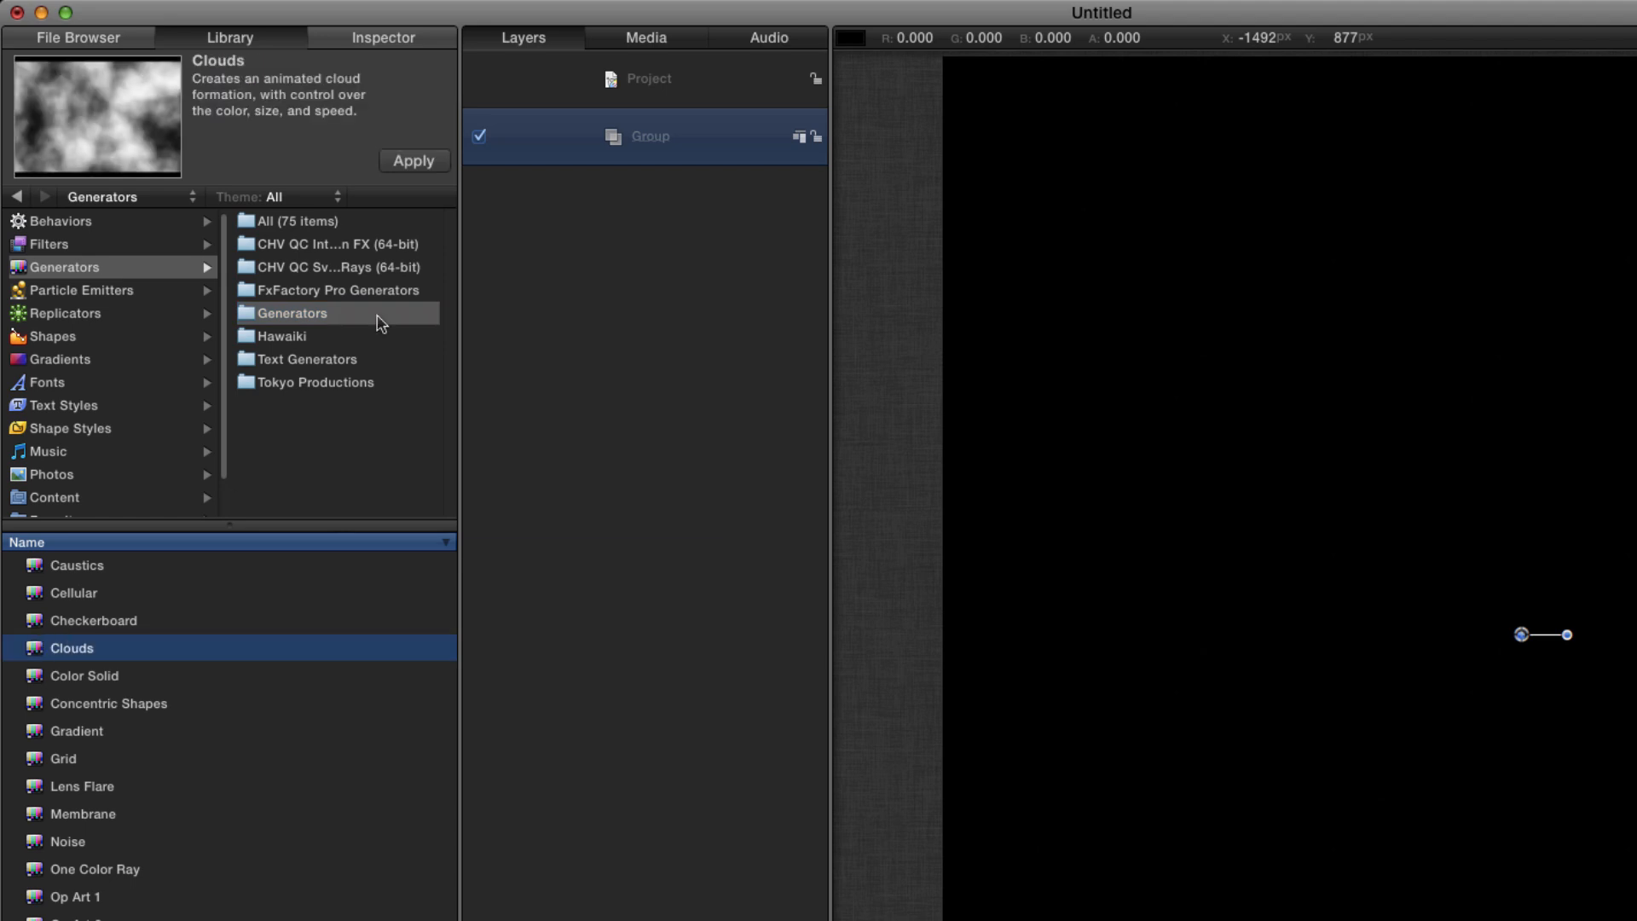
{"action": "left_click", "coordinate": [413, 160]}
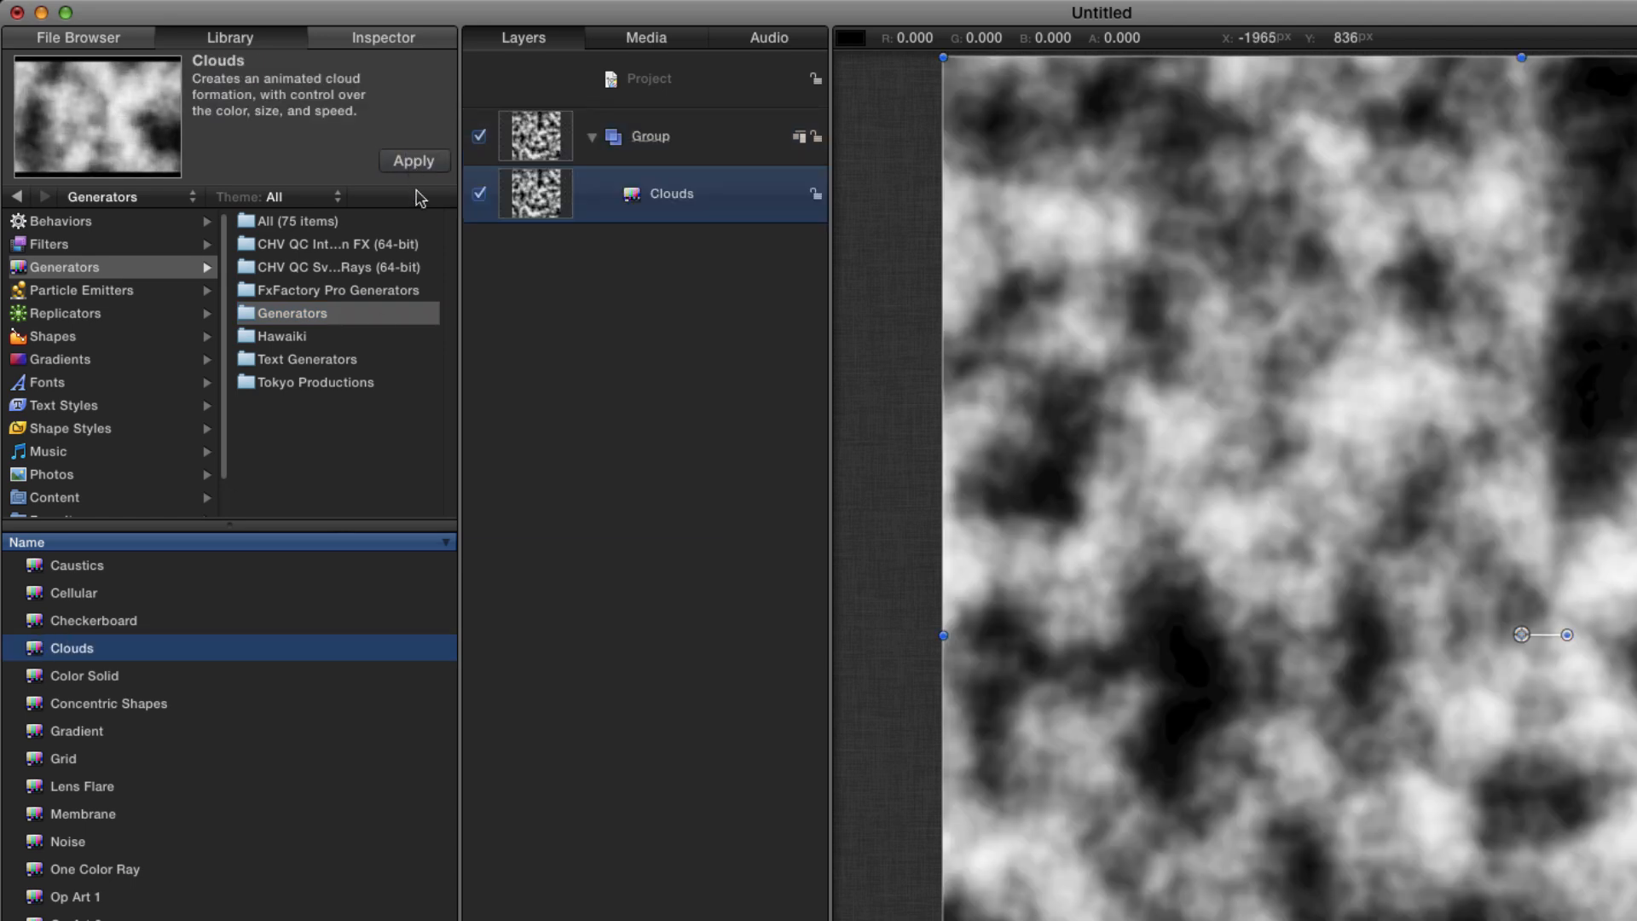
{"action": "left_click", "coordinate": [1195, 277]}
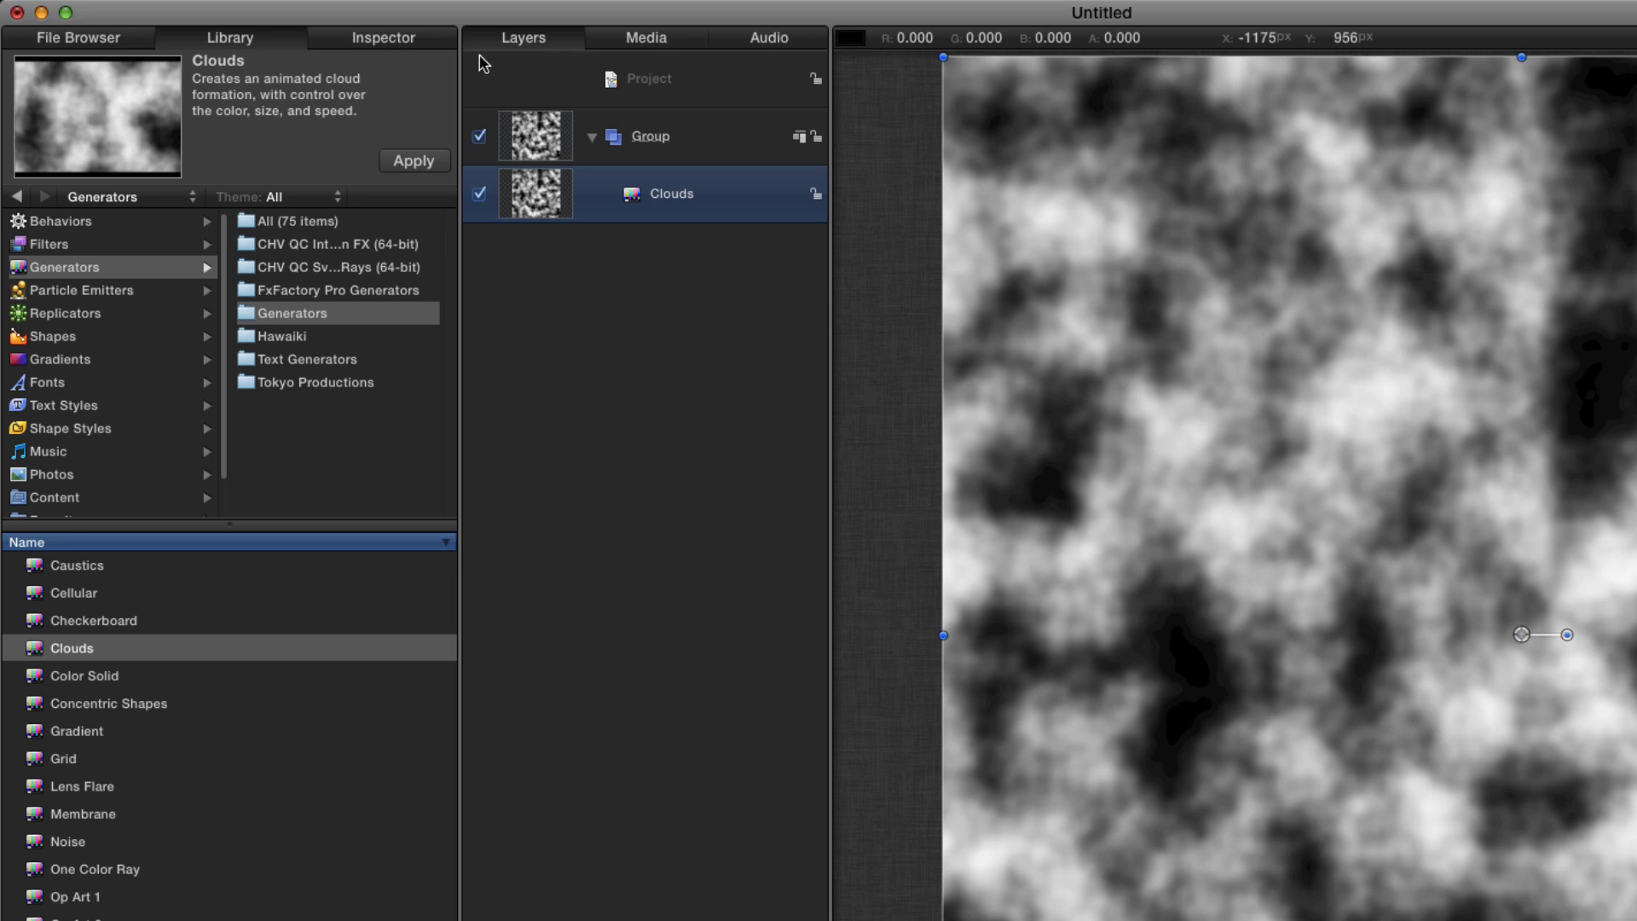
Set the Clouds generator's horizontal scale and vertical scale to 20
{"action": "left_click", "coordinate": [392, 41]}
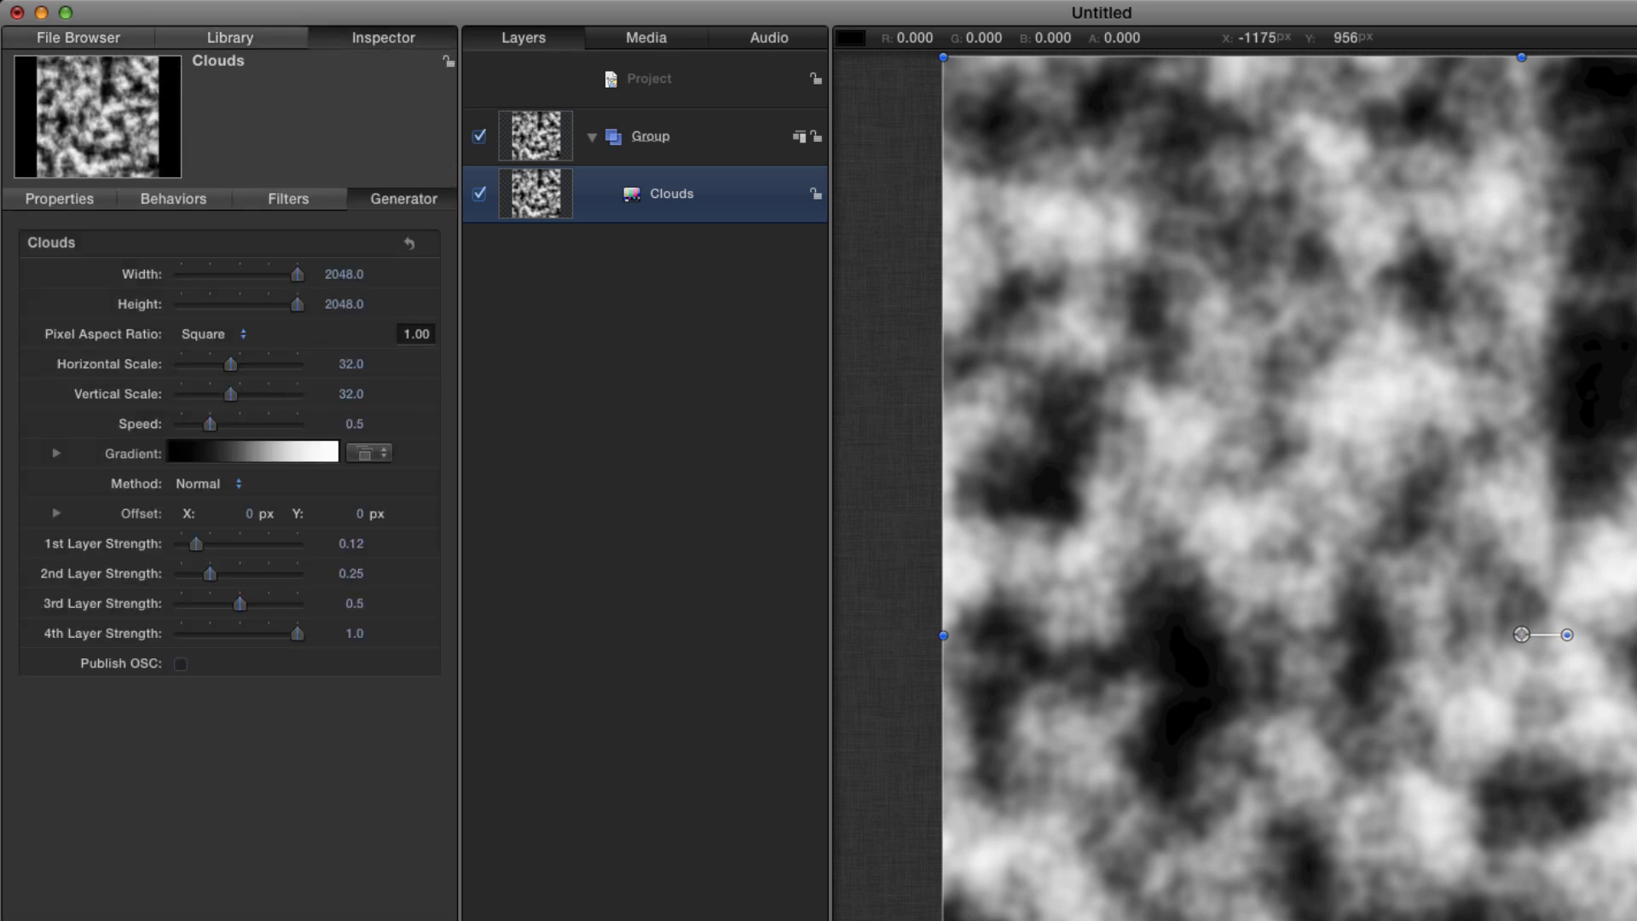
{"action": "left_click", "coordinate": [350, 364]}
{"action": "type", "text": "20"}
{"action": "key", "text": "Tab"}
{"action": "type", "text": "20"}
{"action": "key", "text": "Return"}
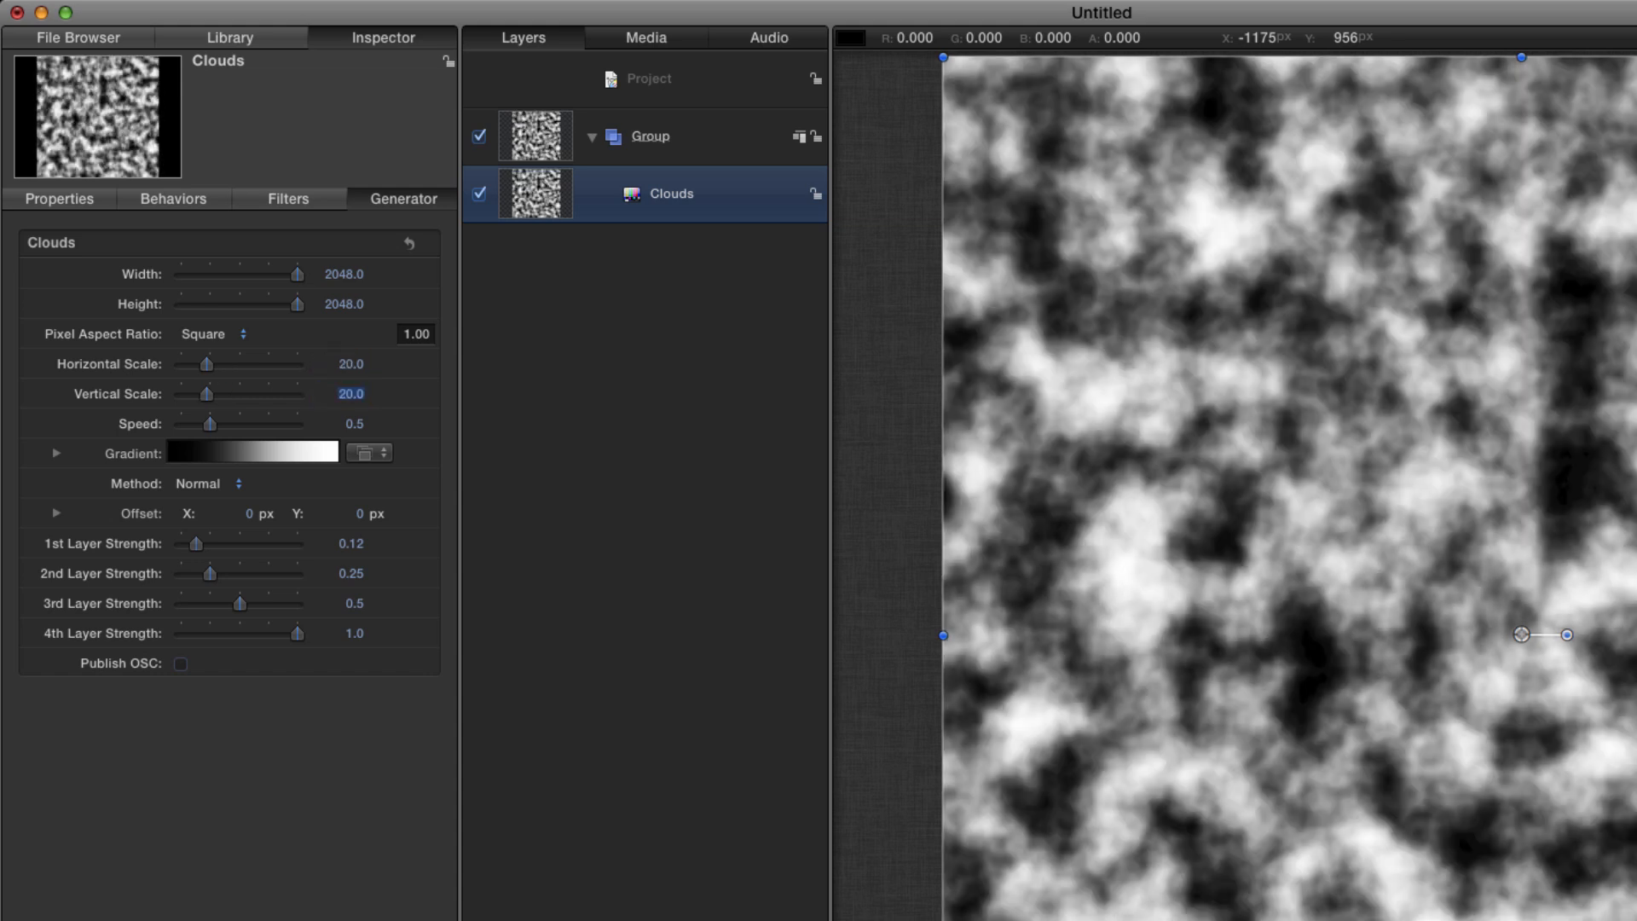
Set the Clouds generator's speed to 0 and its method to Turbulent
{"action": "key", "text": "Tab"}
{"action": "type", "text": "0"}
{"action": "left_click", "coordinate": [205, 484]}
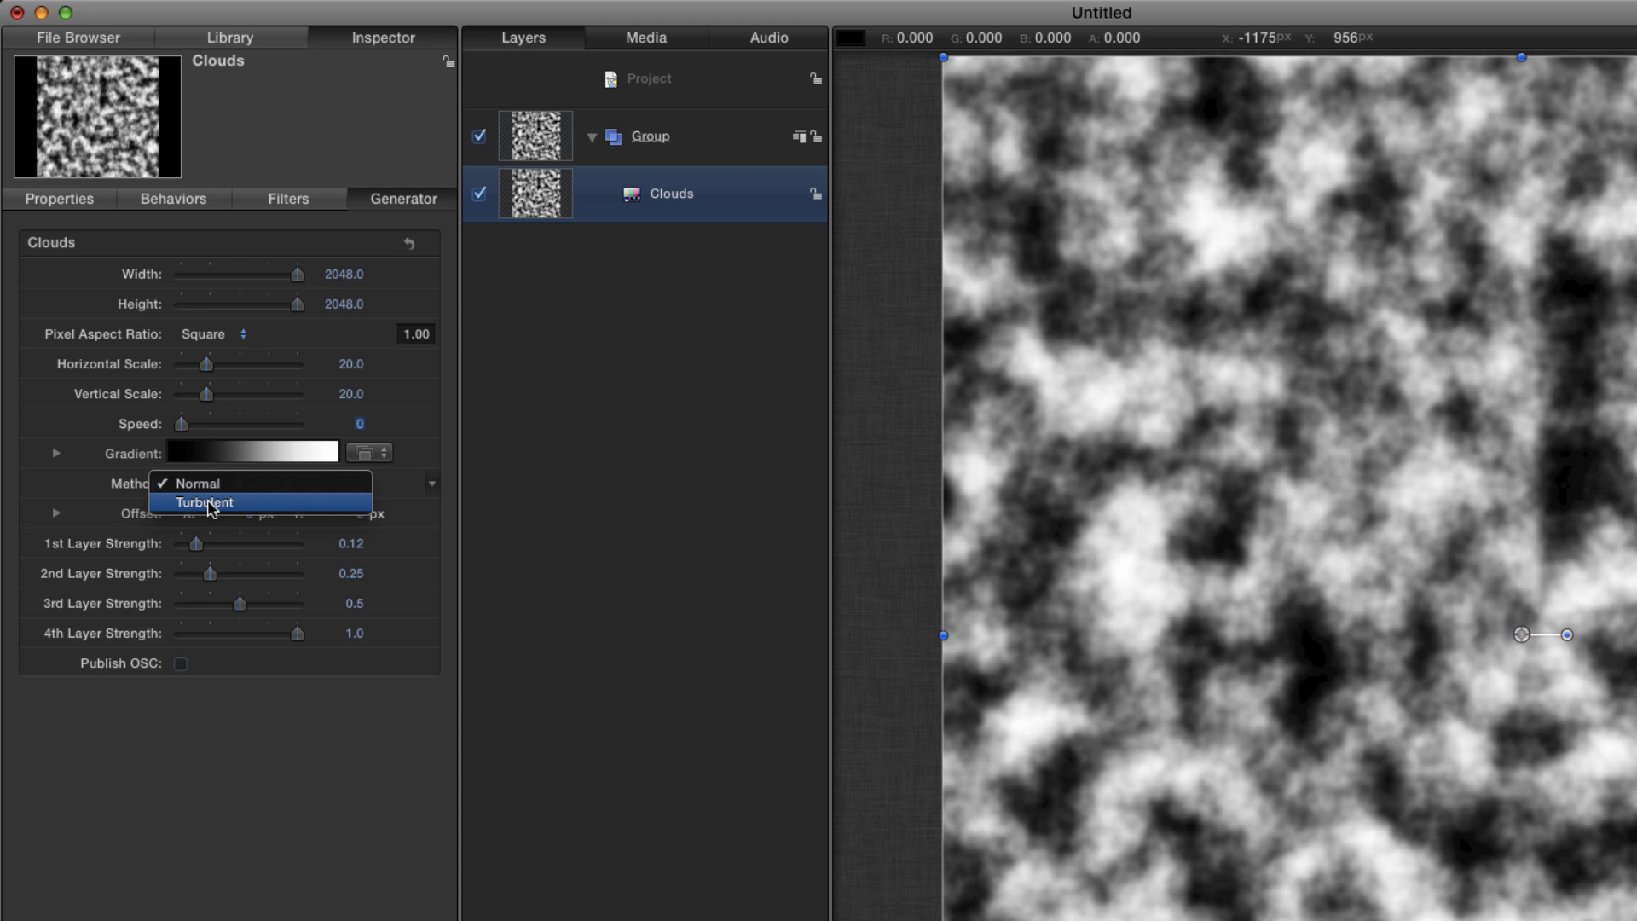
{"action": "left_click", "coordinate": [209, 503]}
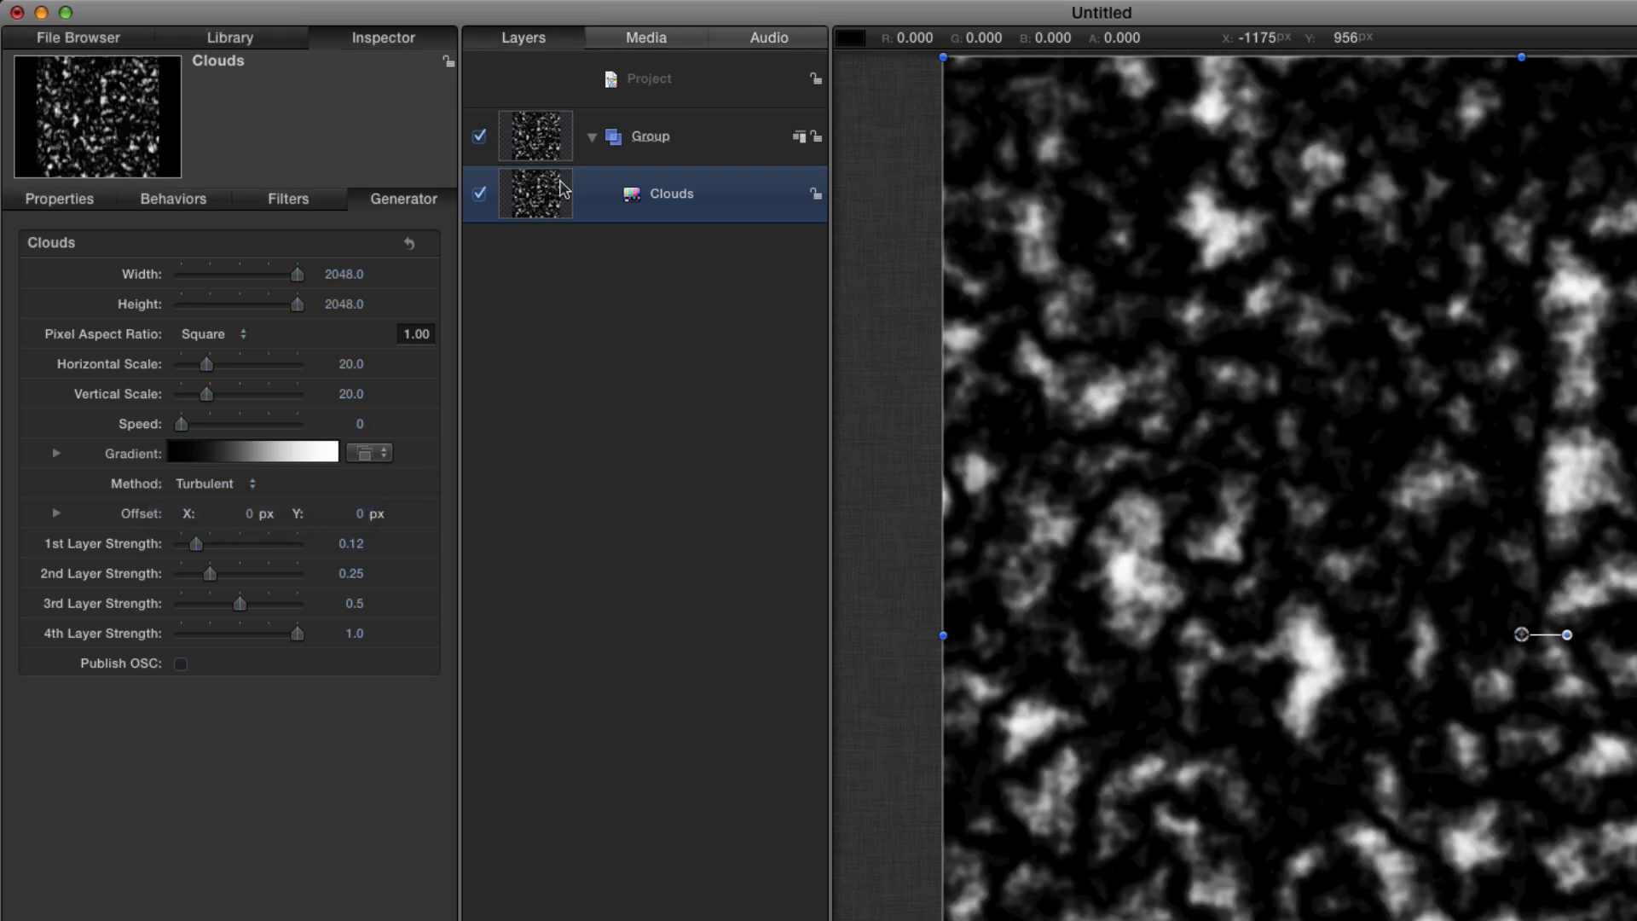
Duplicate the Clouds layer and set the duplicate's blend mode to Screen
{"action": "key", "text": "super+d"}
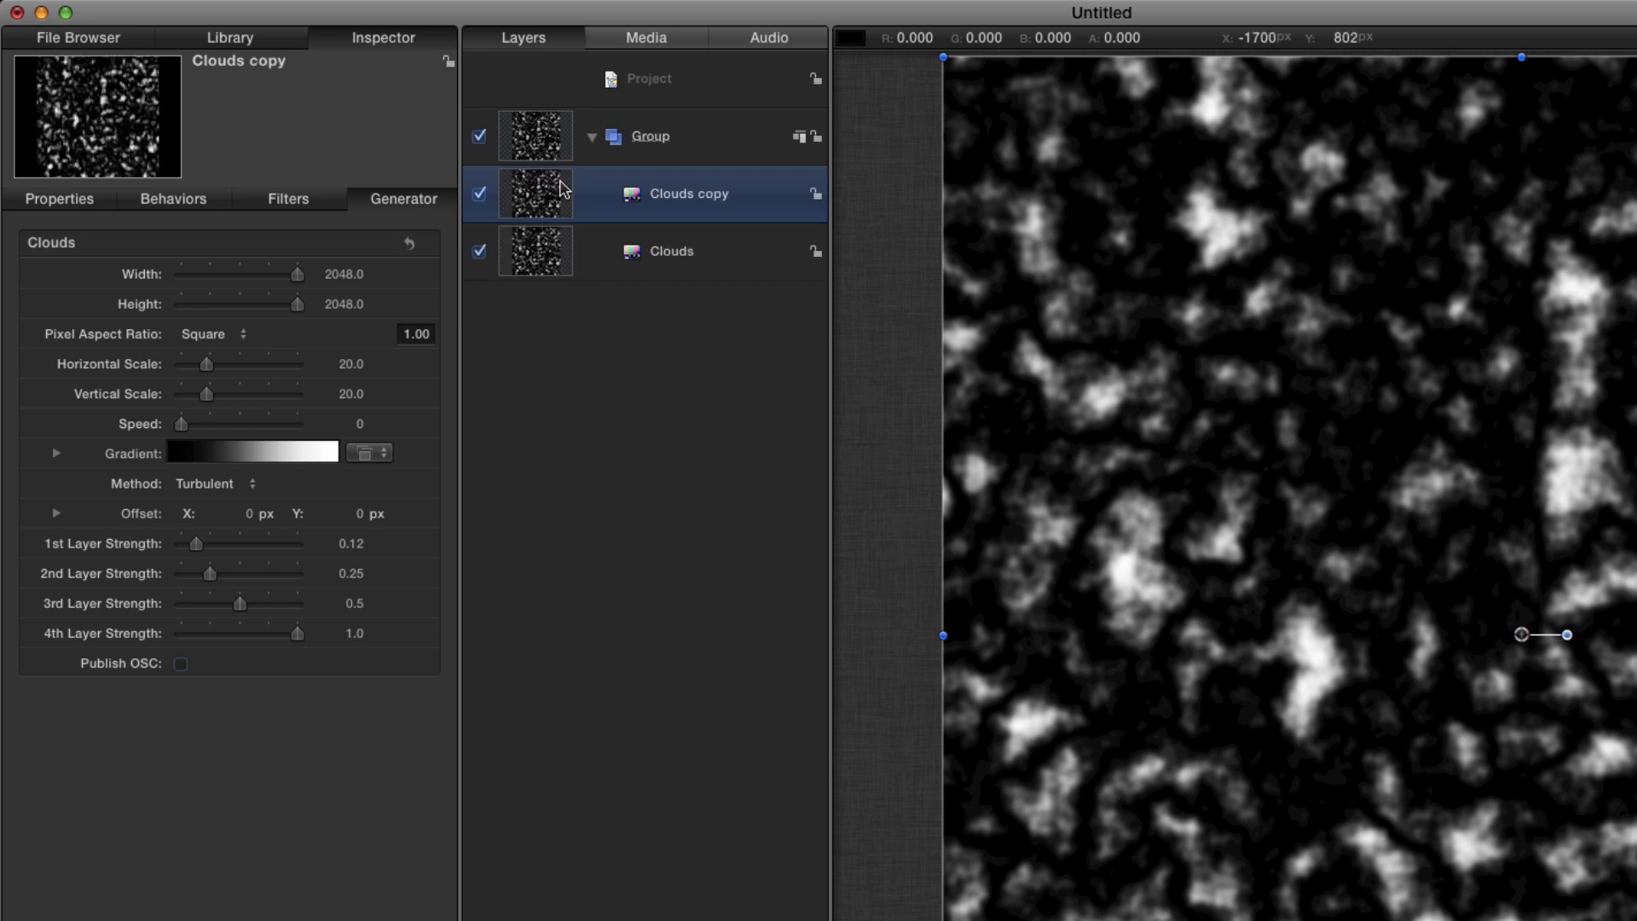
{"action": "left_click", "coordinate": [62, 199]}
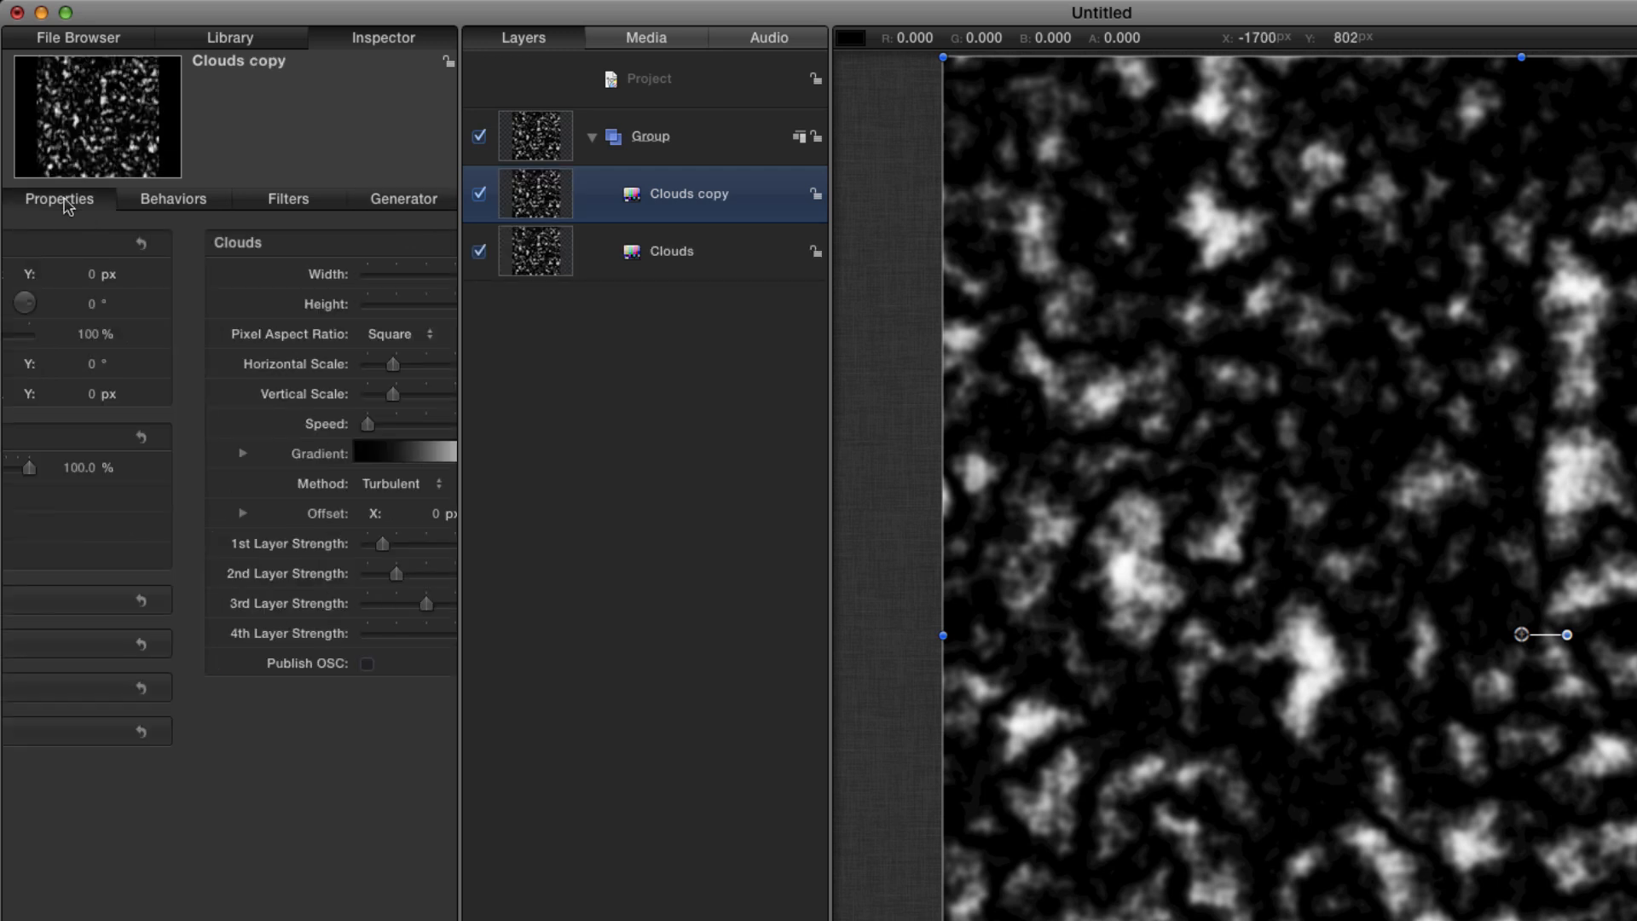
{"action": "left_click", "coordinate": [203, 498]}
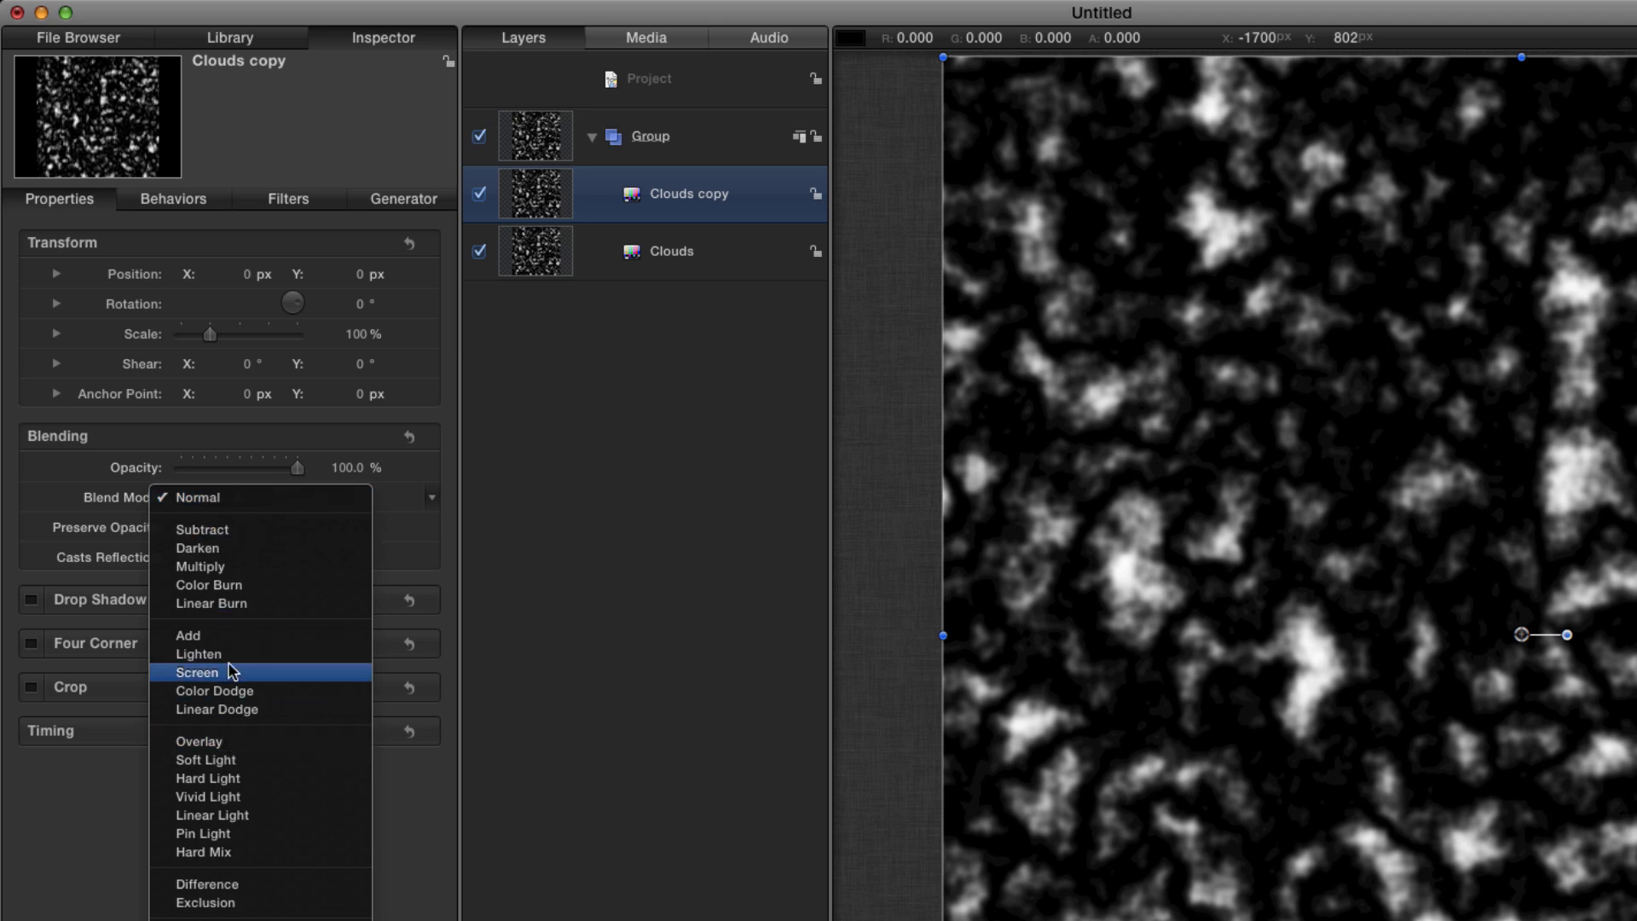
{"action": "left_click", "coordinate": [197, 672]}
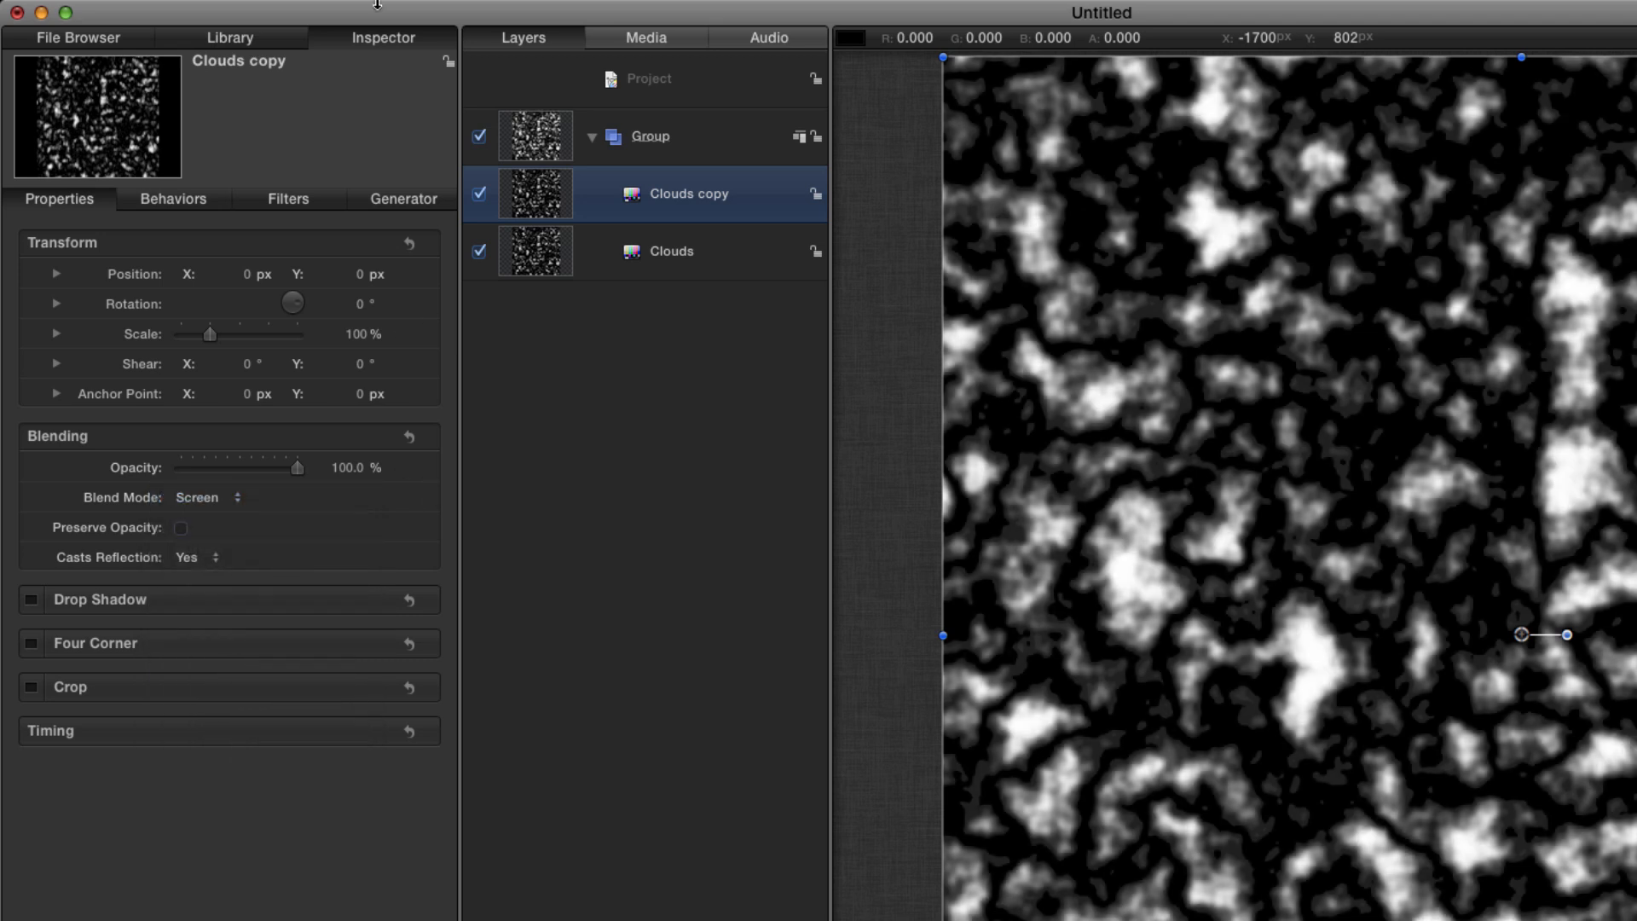
Apply the Underwater filter from the Distortion category to the Clouds copy layer
{"action": "left_click", "coordinate": [244, 43]}
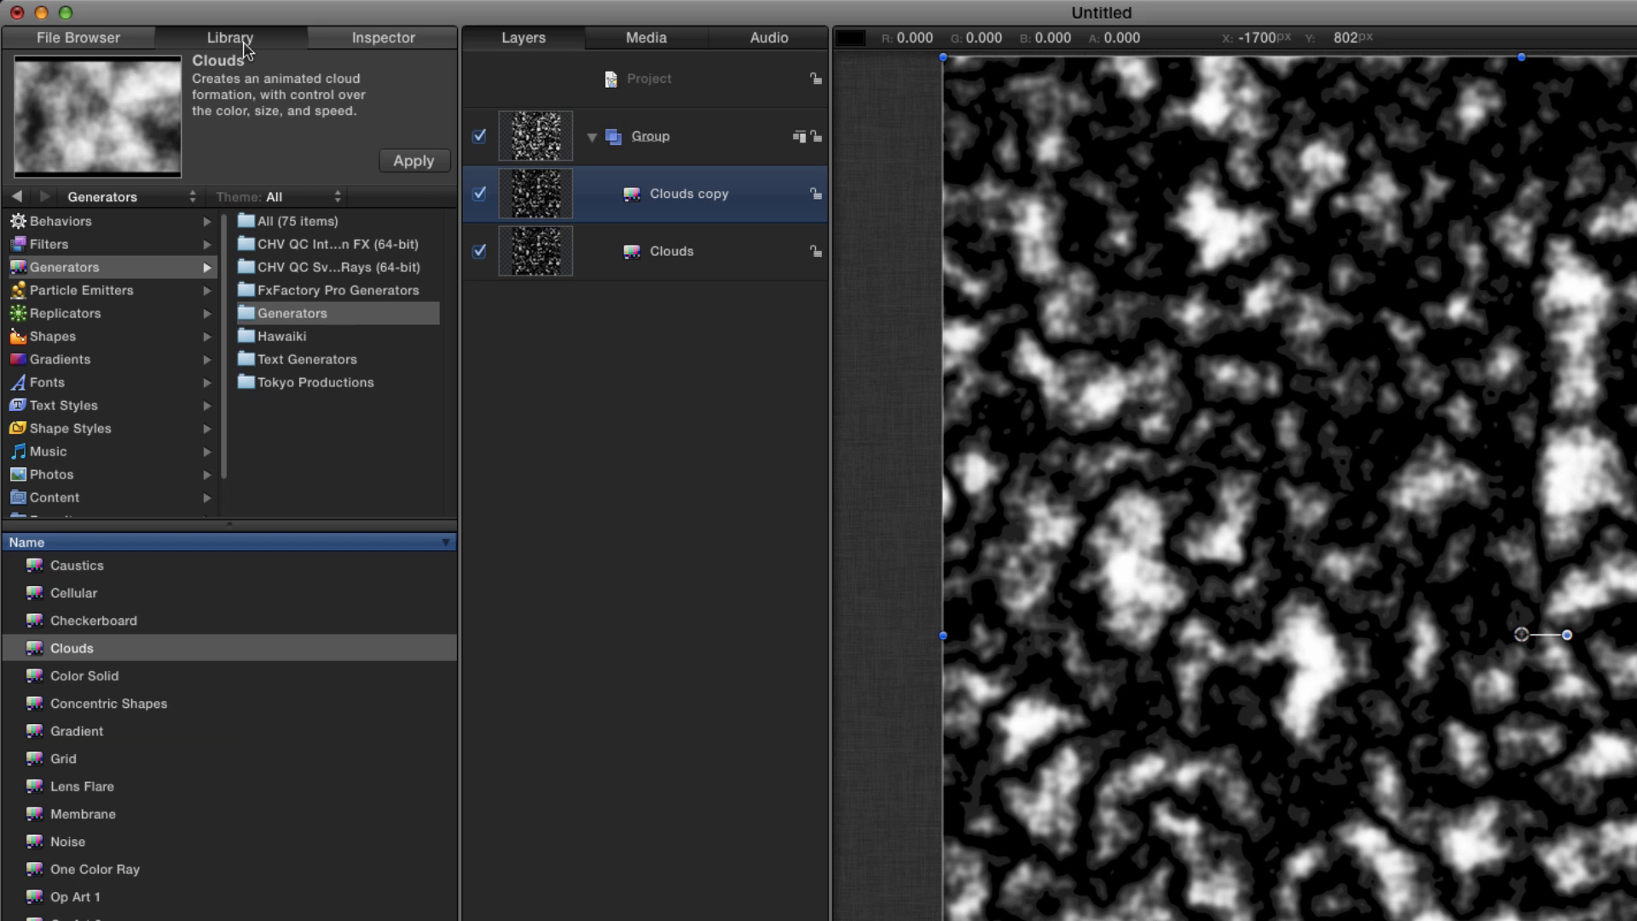
{"action": "left_click", "coordinate": [111, 242]}
{"action": "scroll", "coordinate": [341, 406], "scroll_direction": "down", "scroll_amount": 6}
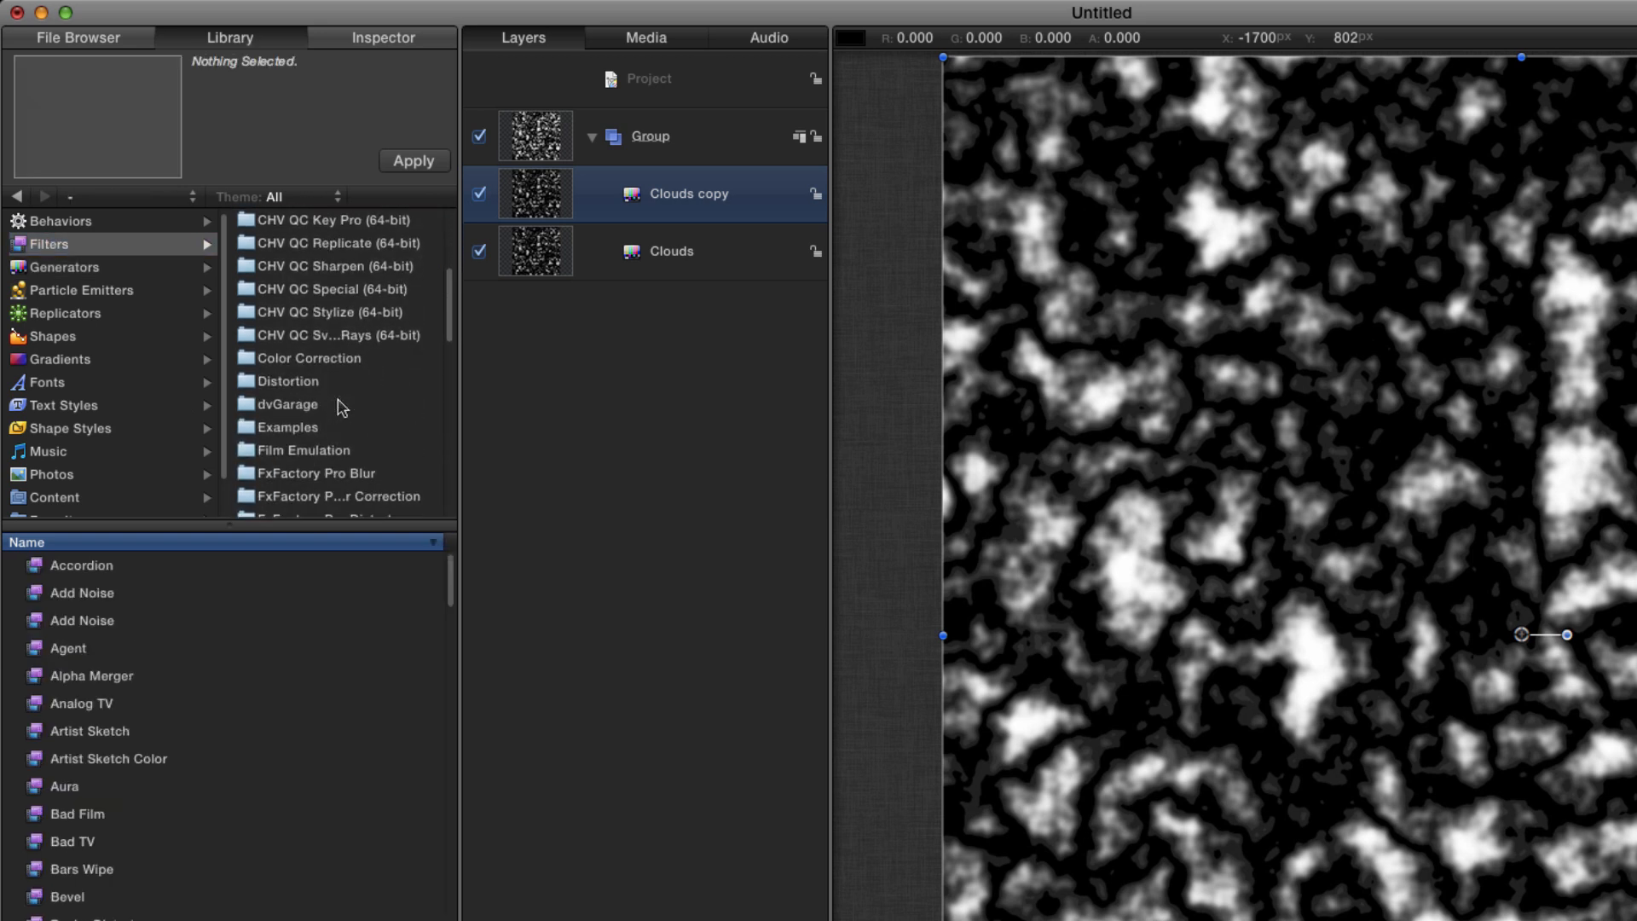
{"action": "left_click", "coordinate": [300, 307]}
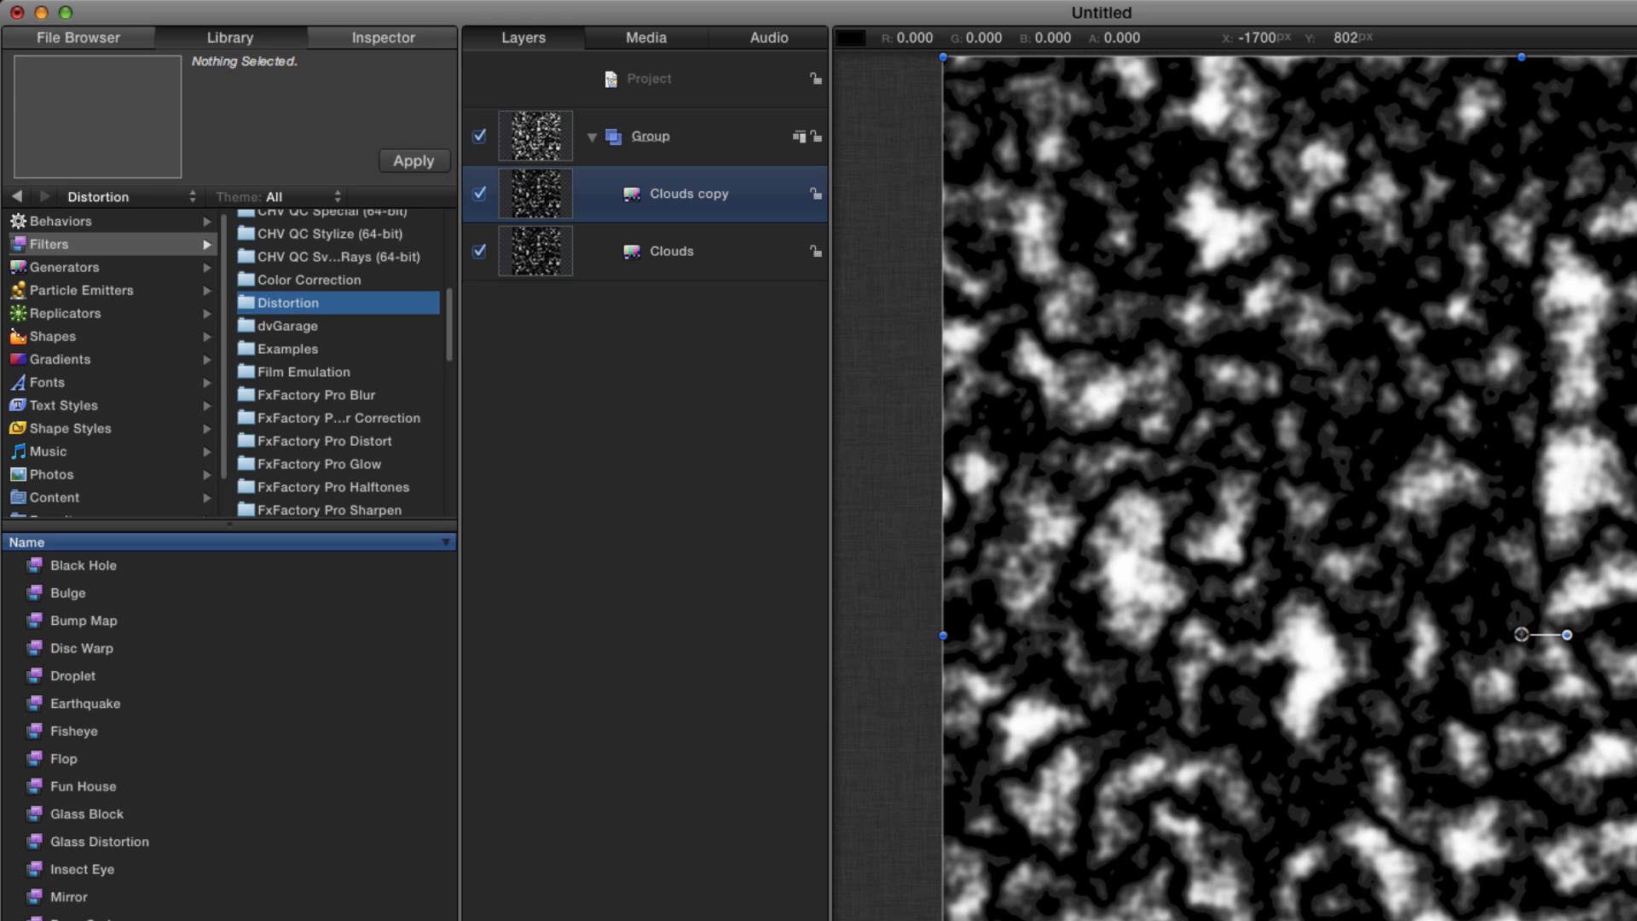
{"action": "left_click", "coordinate": [85, 919]}
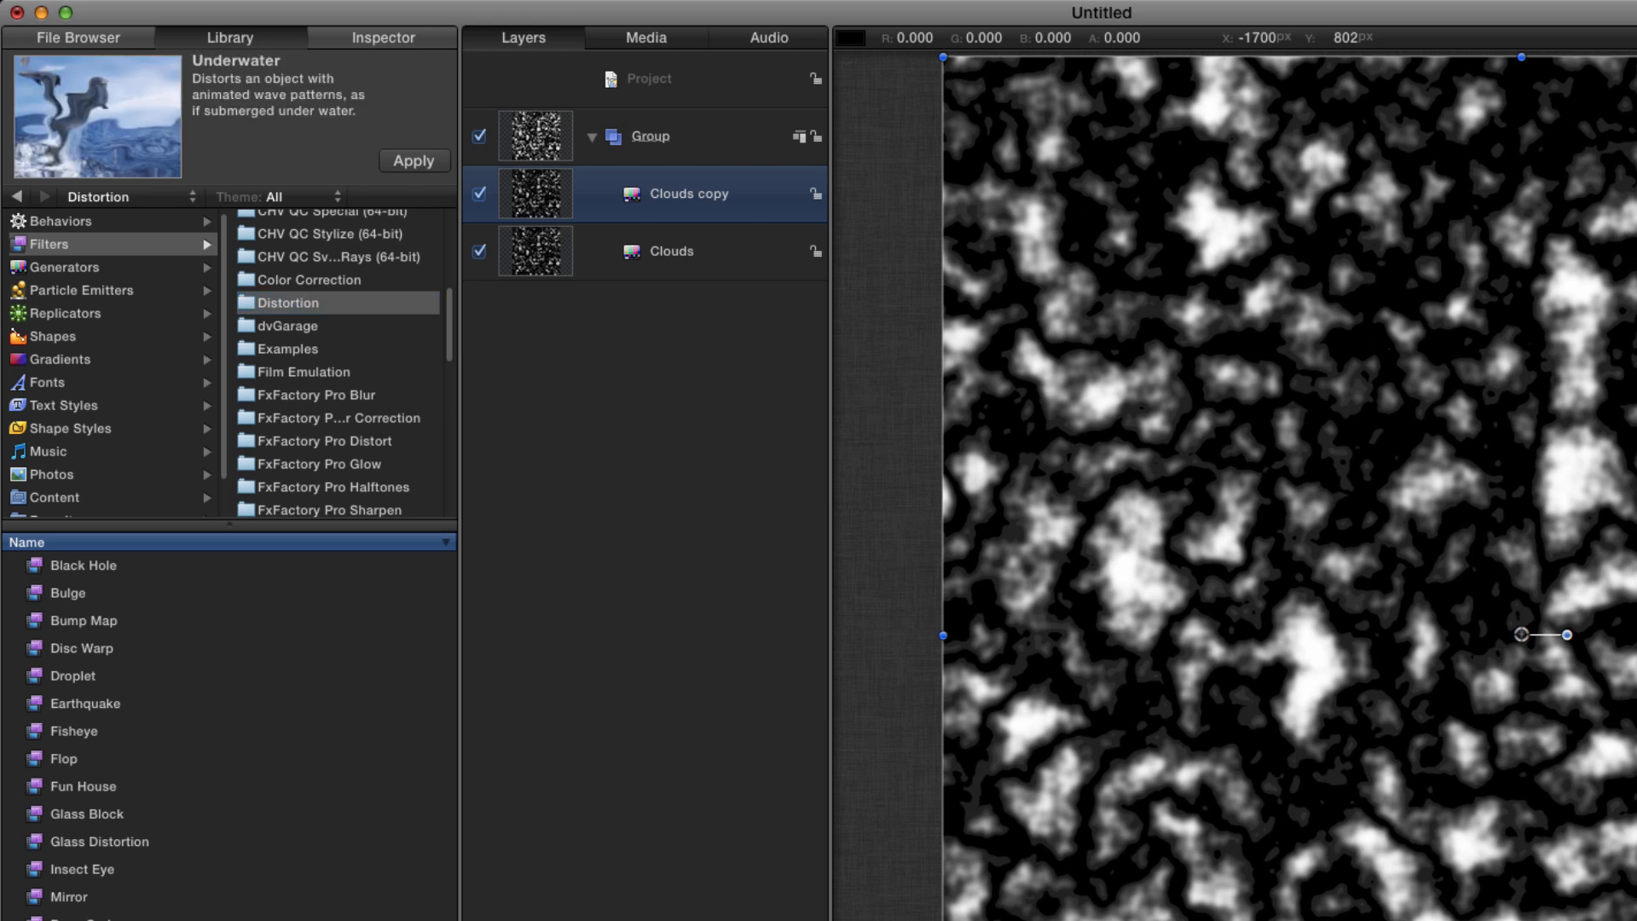
{"action": "left_click", "coordinate": [415, 161]}
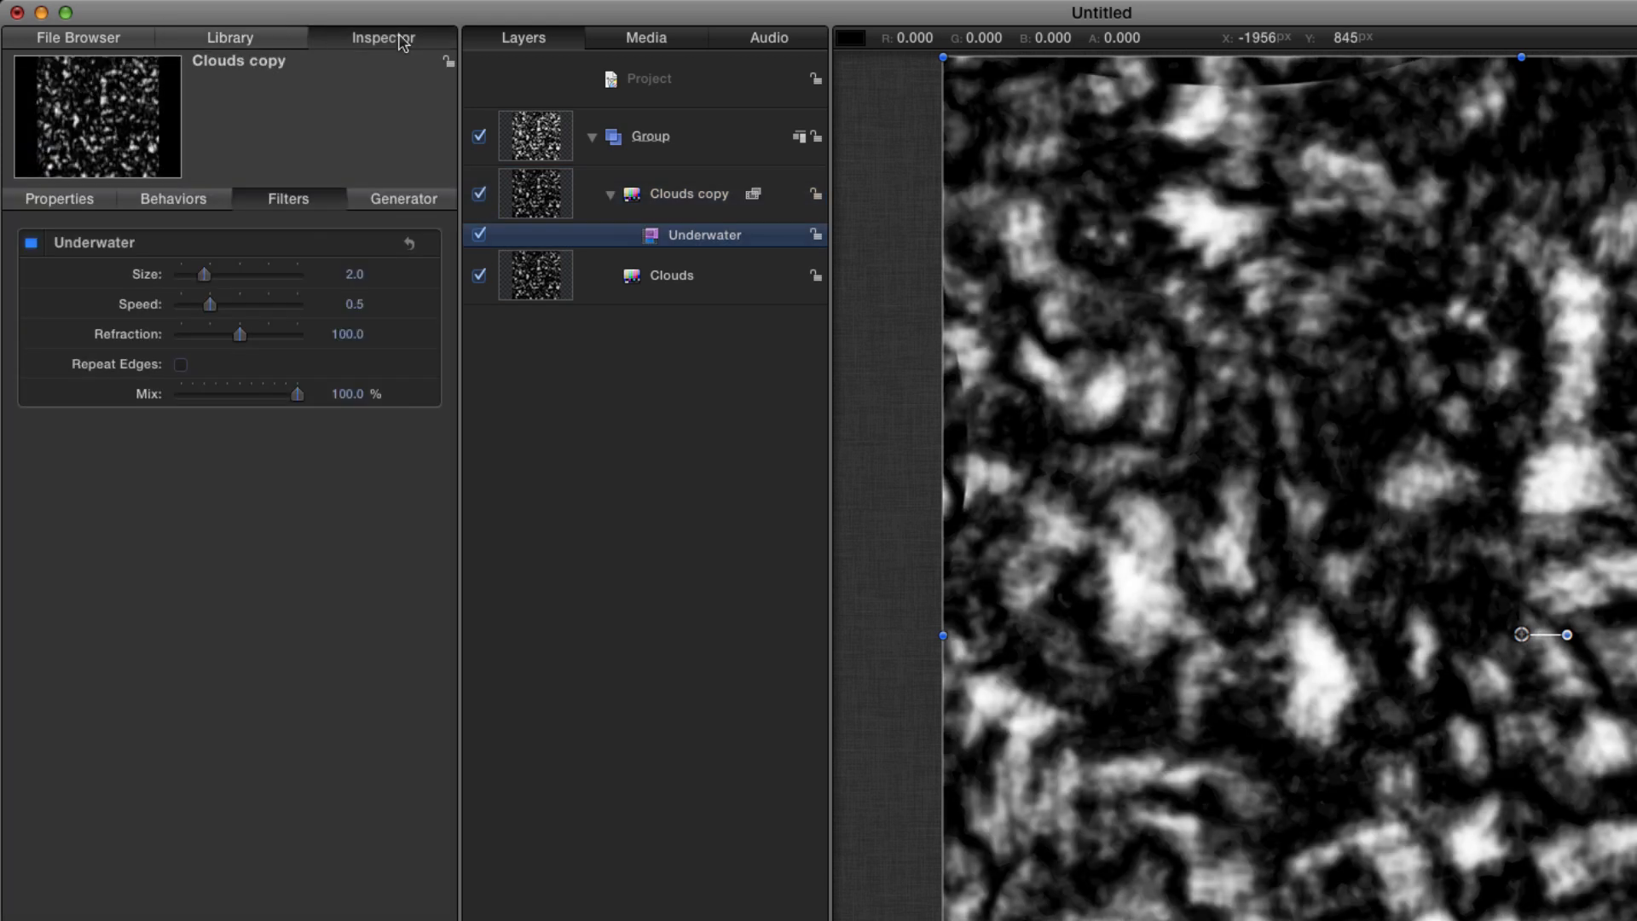
Set the Underwater filter's size to 0.5, speed to 0.2, refraction to 50 and mix to 30%
{"action": "left_click", "coordinate": [384, 920]}
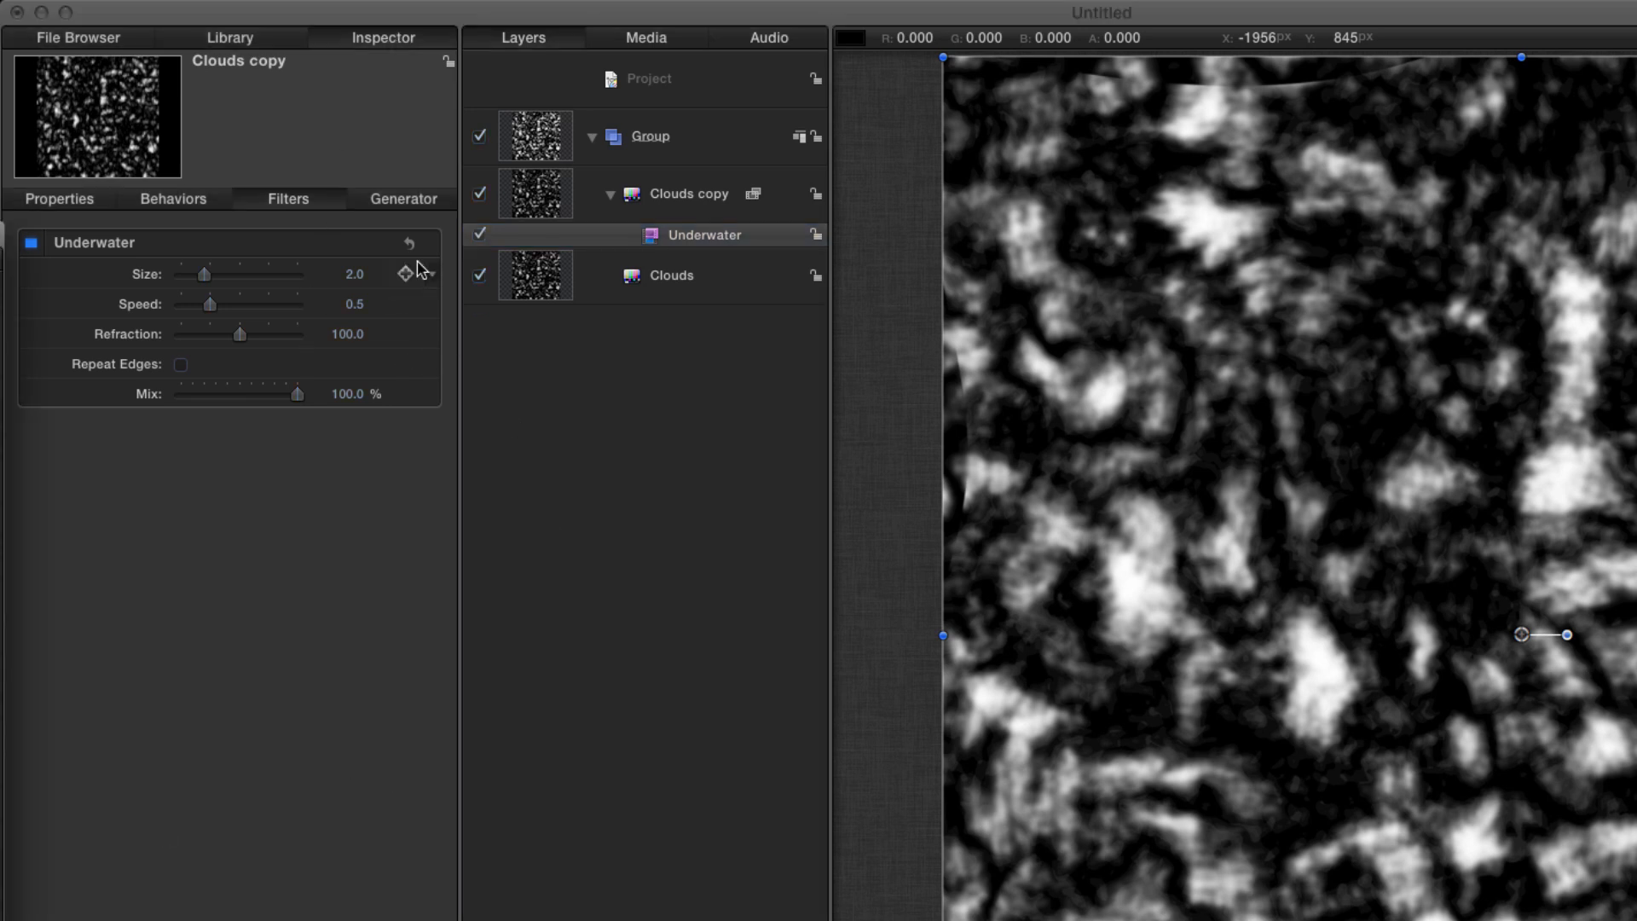
{"action": "left_click", "coordinate": [354, 274]}
{"action": "key", "text": "BackSpace"}
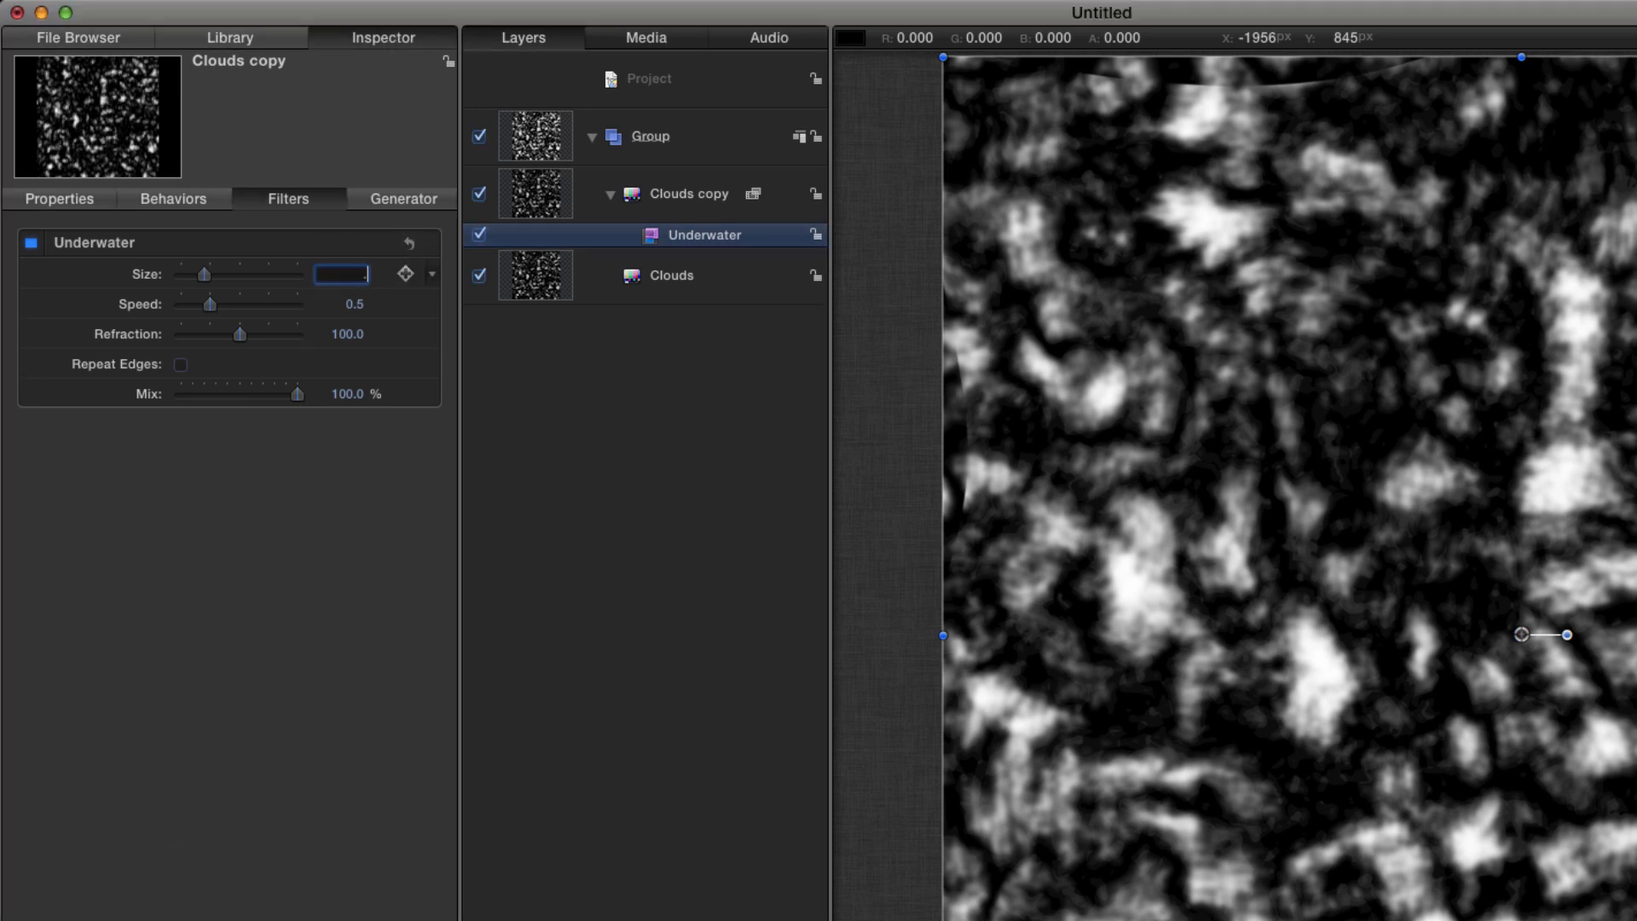
{"action": "type", "text": "0.5"}
{"action": "key", "text": "Tab"}
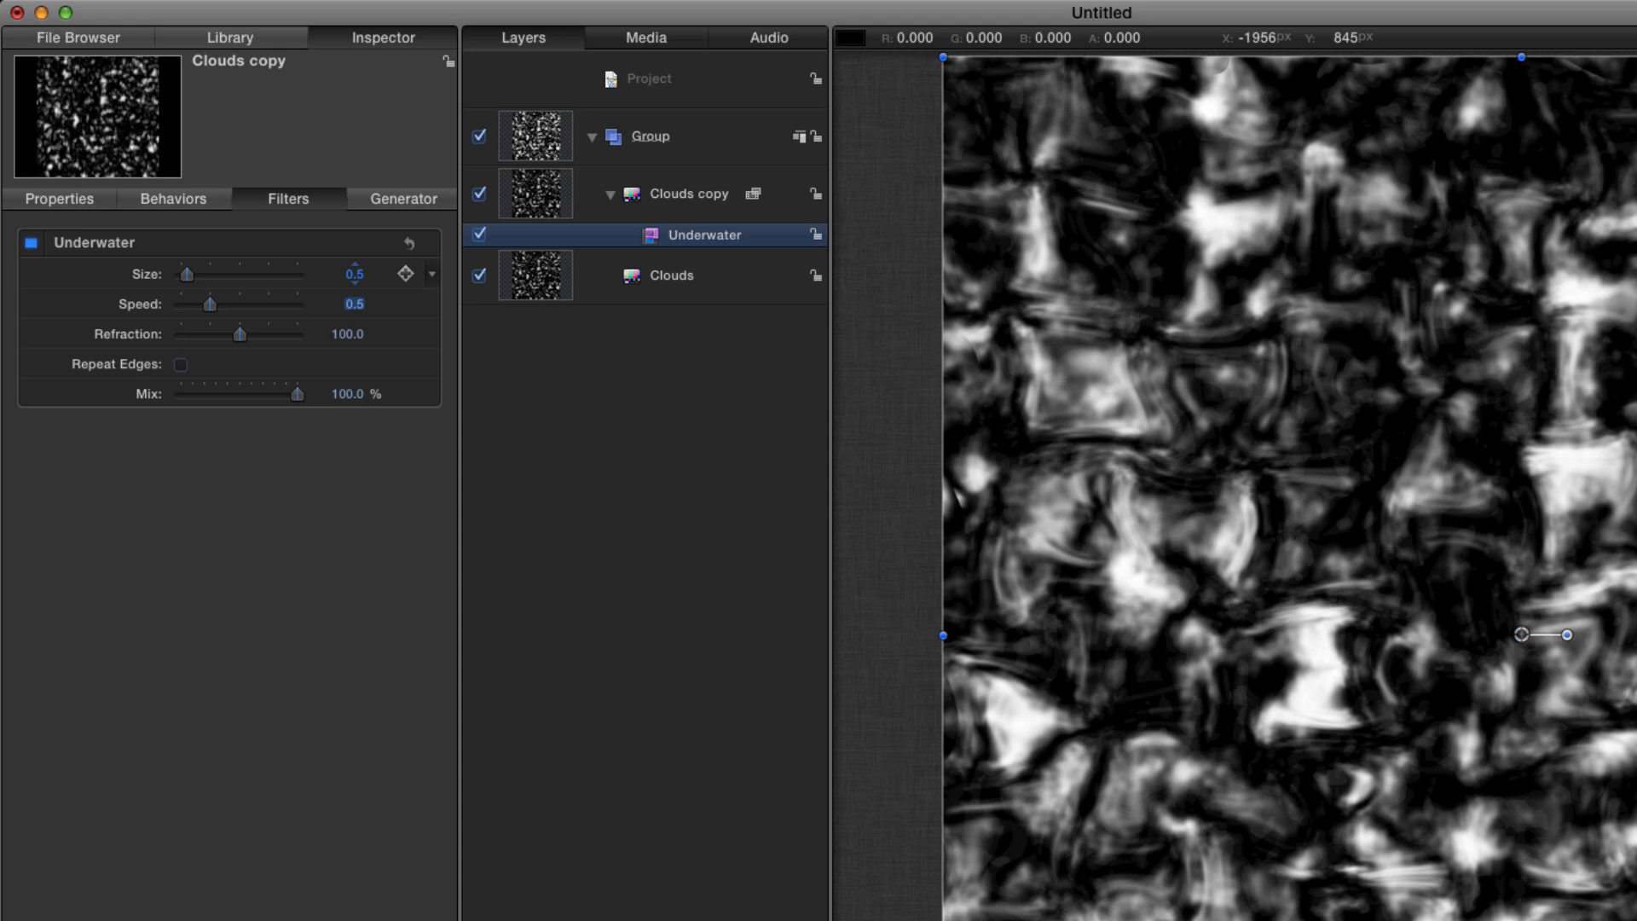
{"action": "type", "text": "0.2"}
{"action": "key", "text": "Tab"}
{"action": "type", "text": "50"}
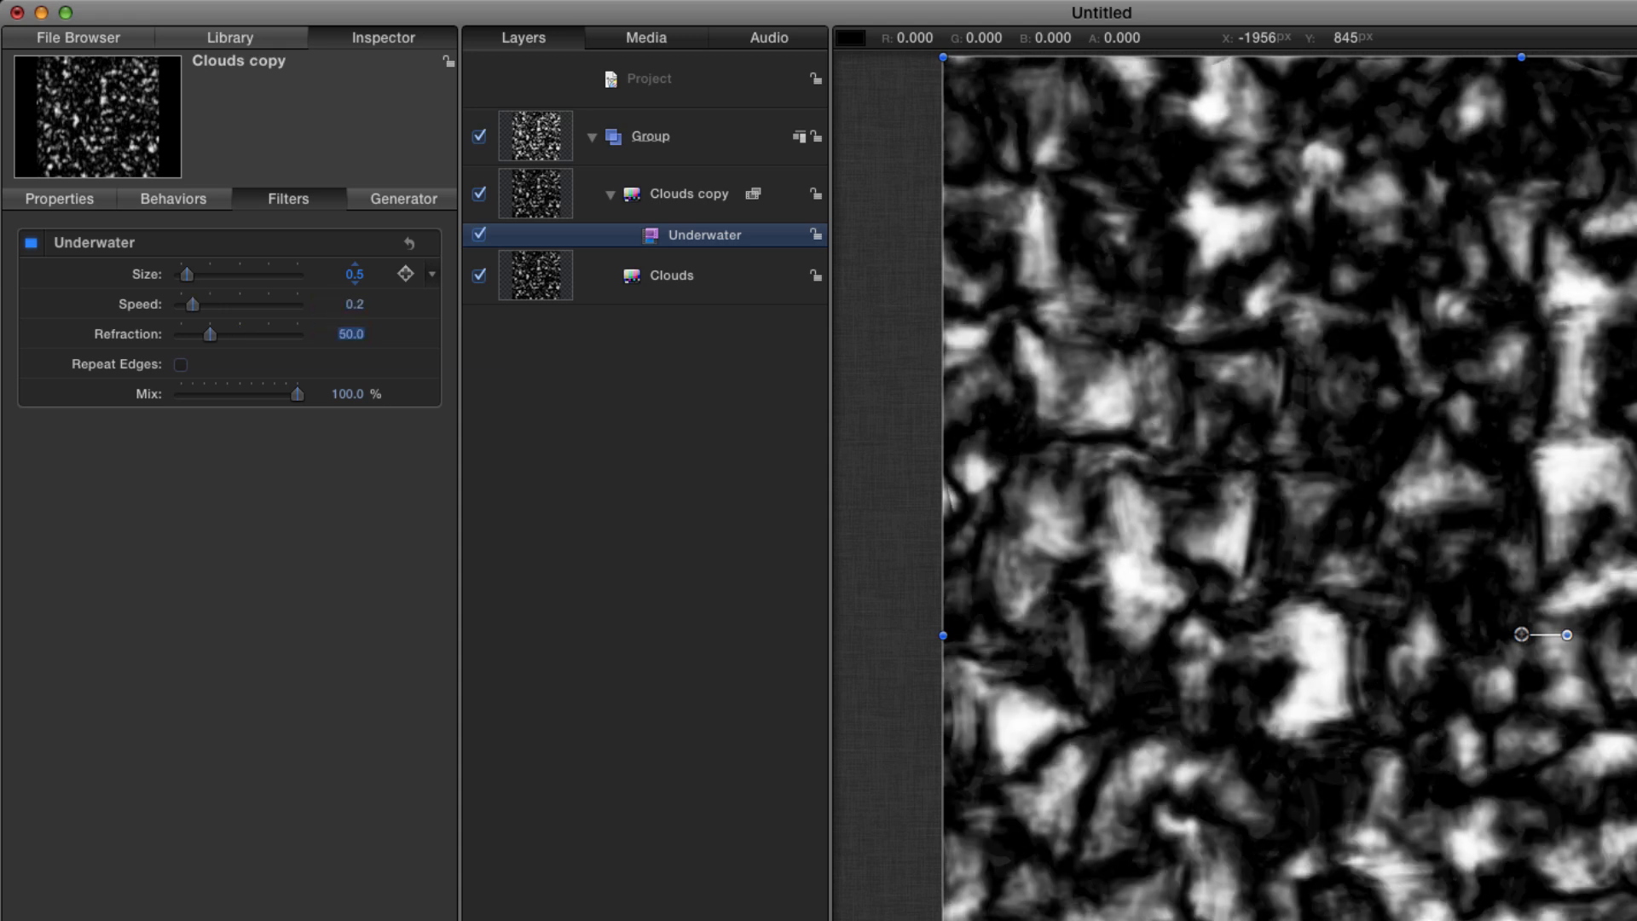
{"action": "key", "text": "Tab"}
{"action": "type", "text": "30"}
{"action": "key", "text": "Return"}
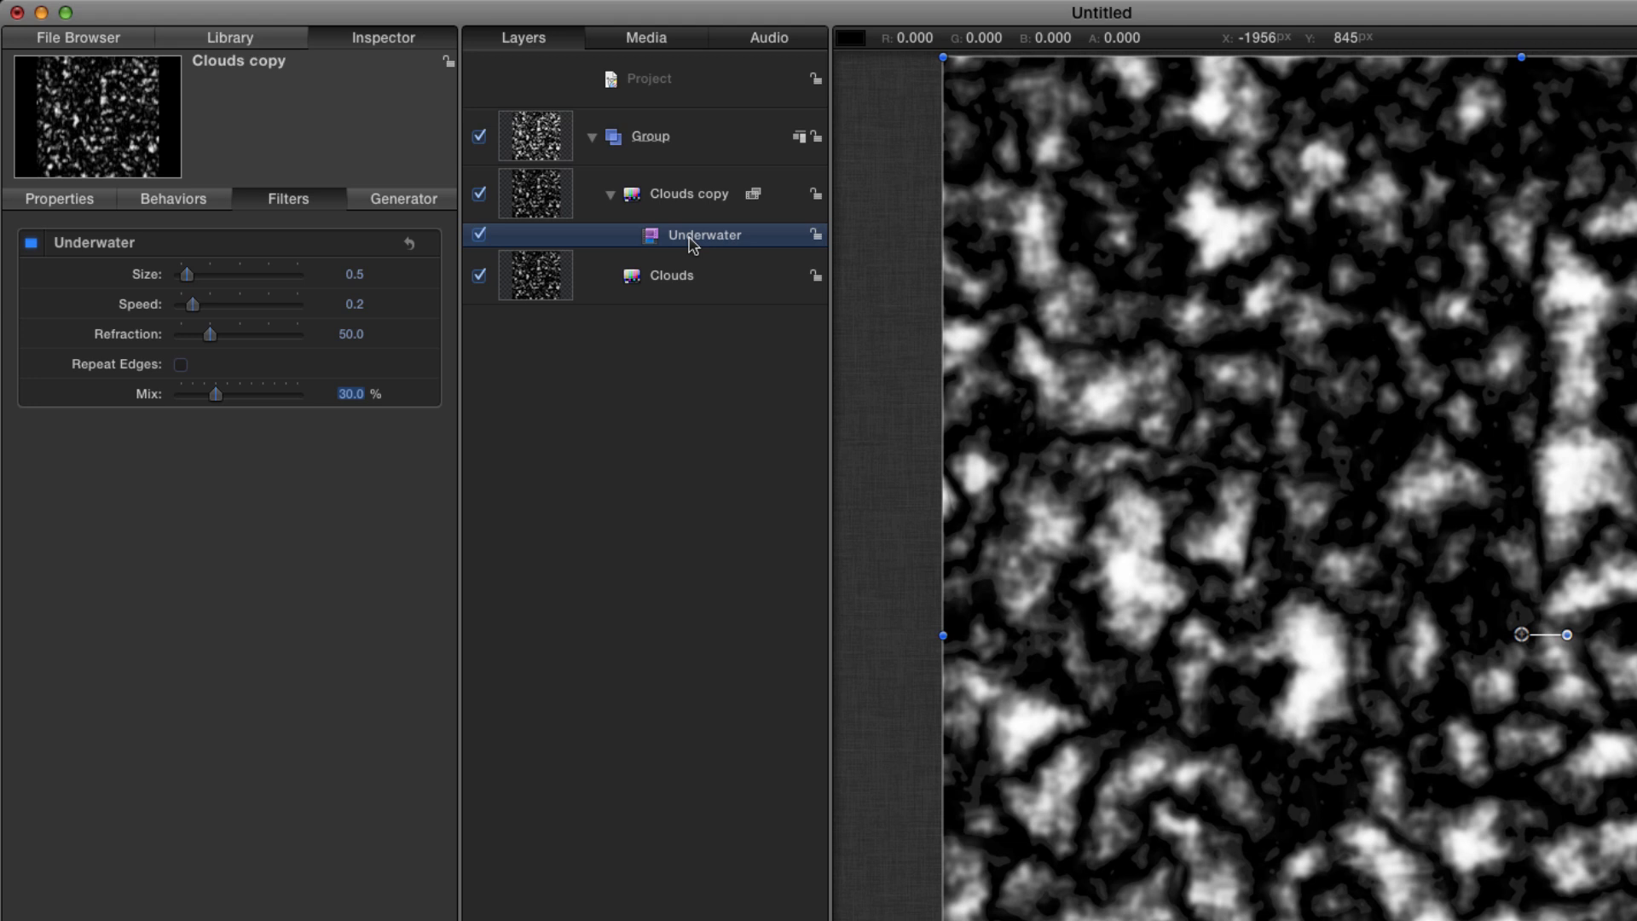
Duplicate the Underwater filter, set the duplicate's speed to 0, and duplicate that version three more times
{"action": "key", "text": "super+d"}
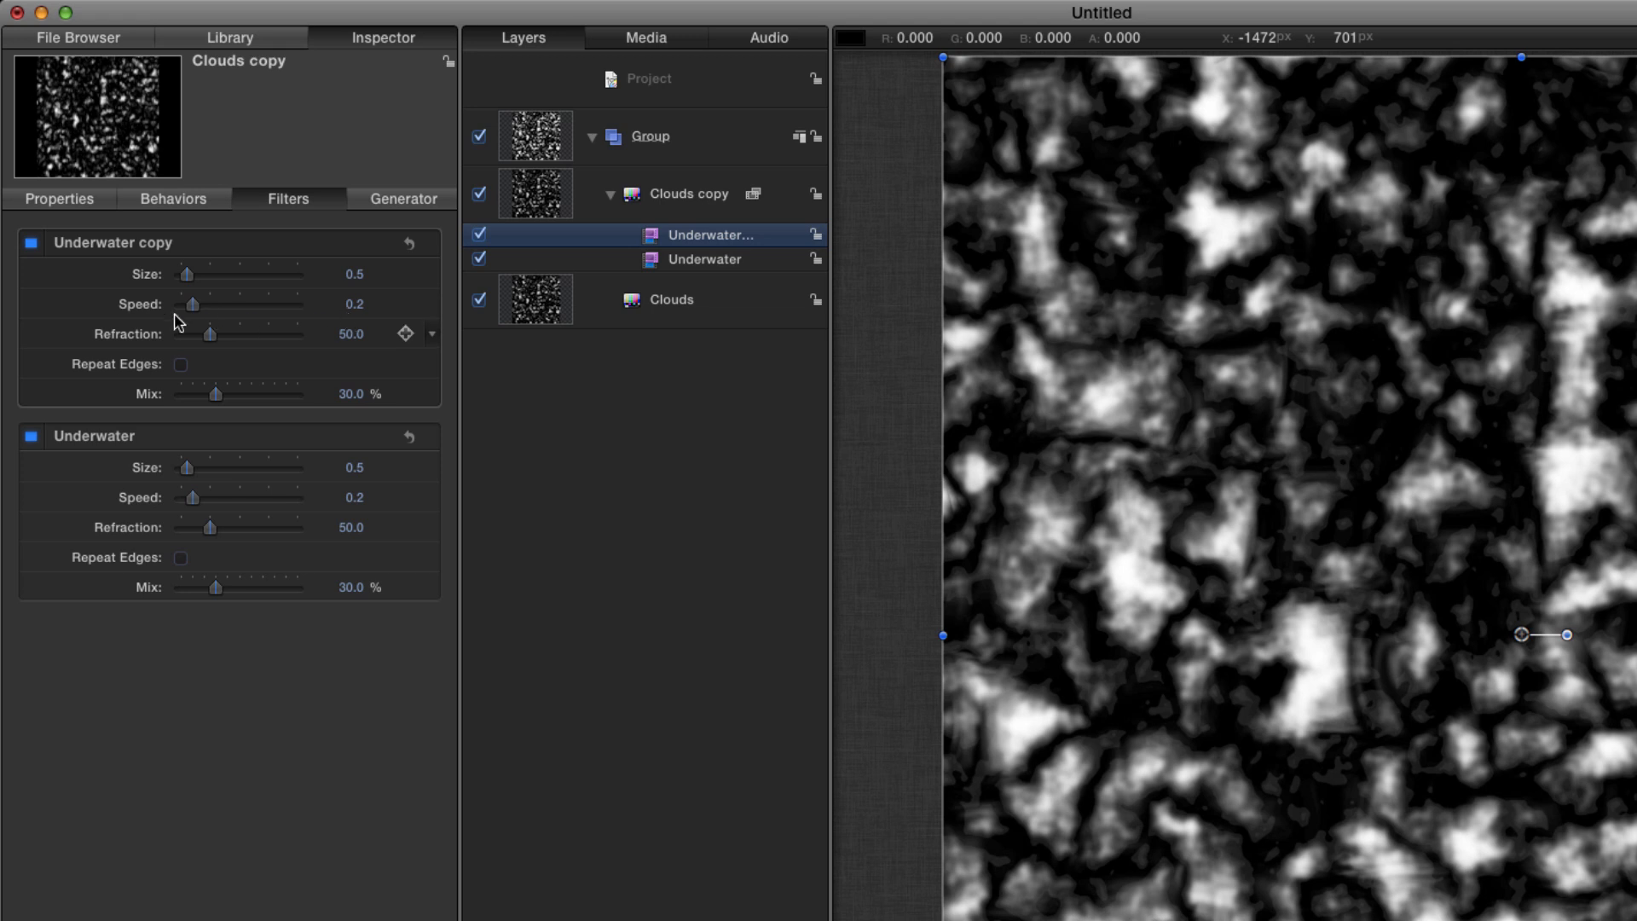
{"action": "left_click_drag", "start_coordinate": [189, 305], "coordinate": [176, 305]}
{"action": "key", "text": "super+d"}
{"action": "key", "text": "super+d"}
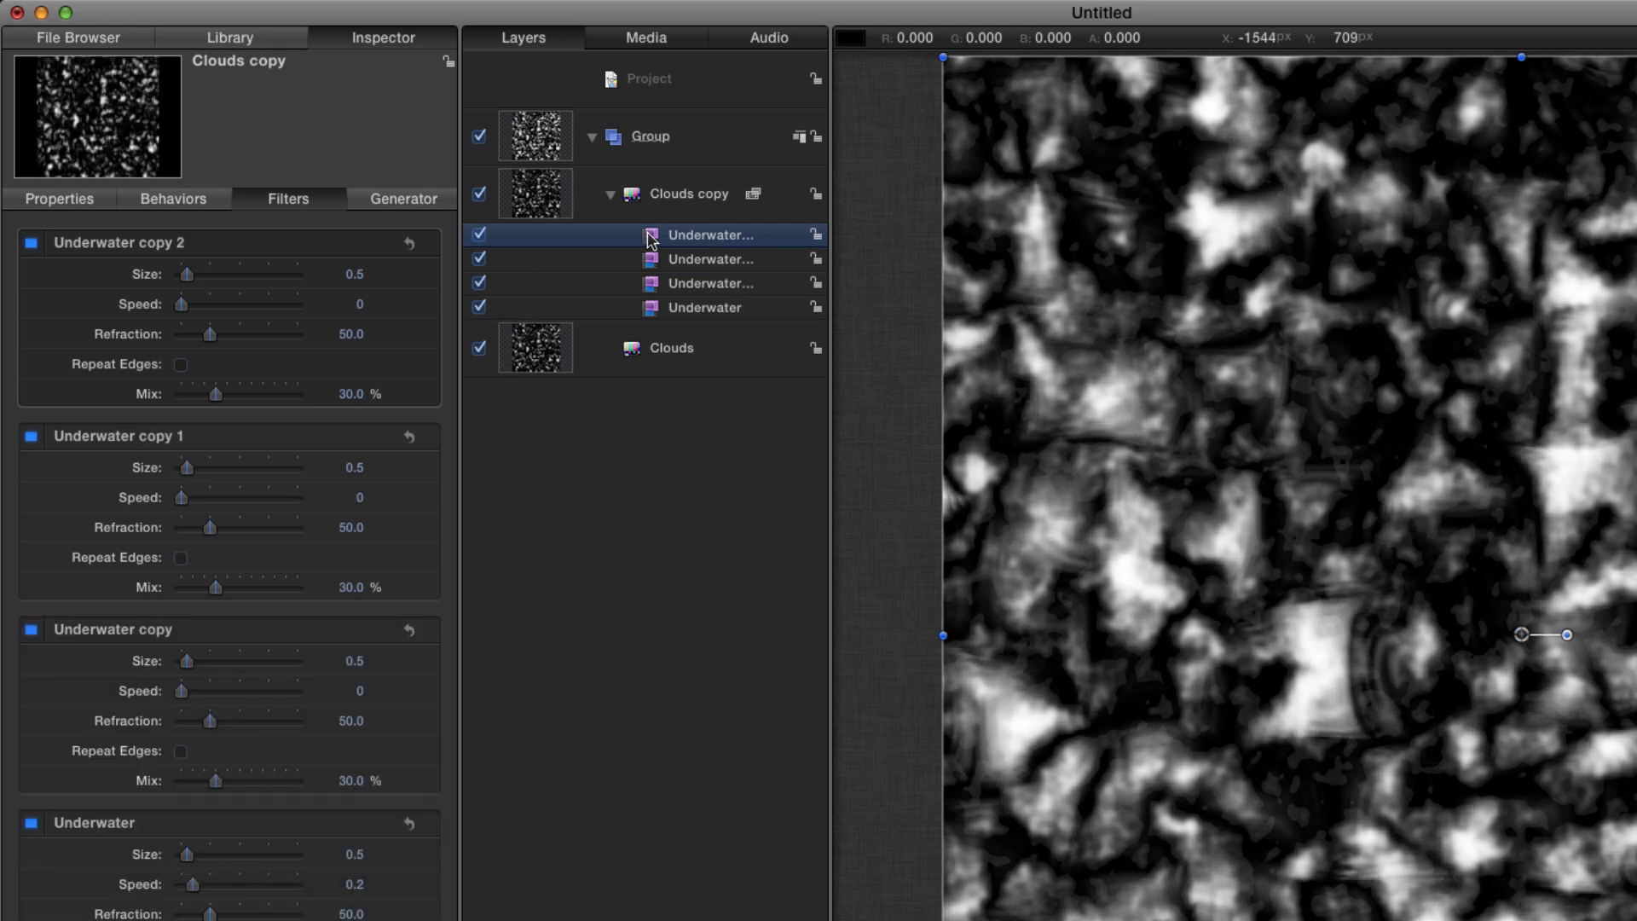
{"action": "key", "text": "super+d"}
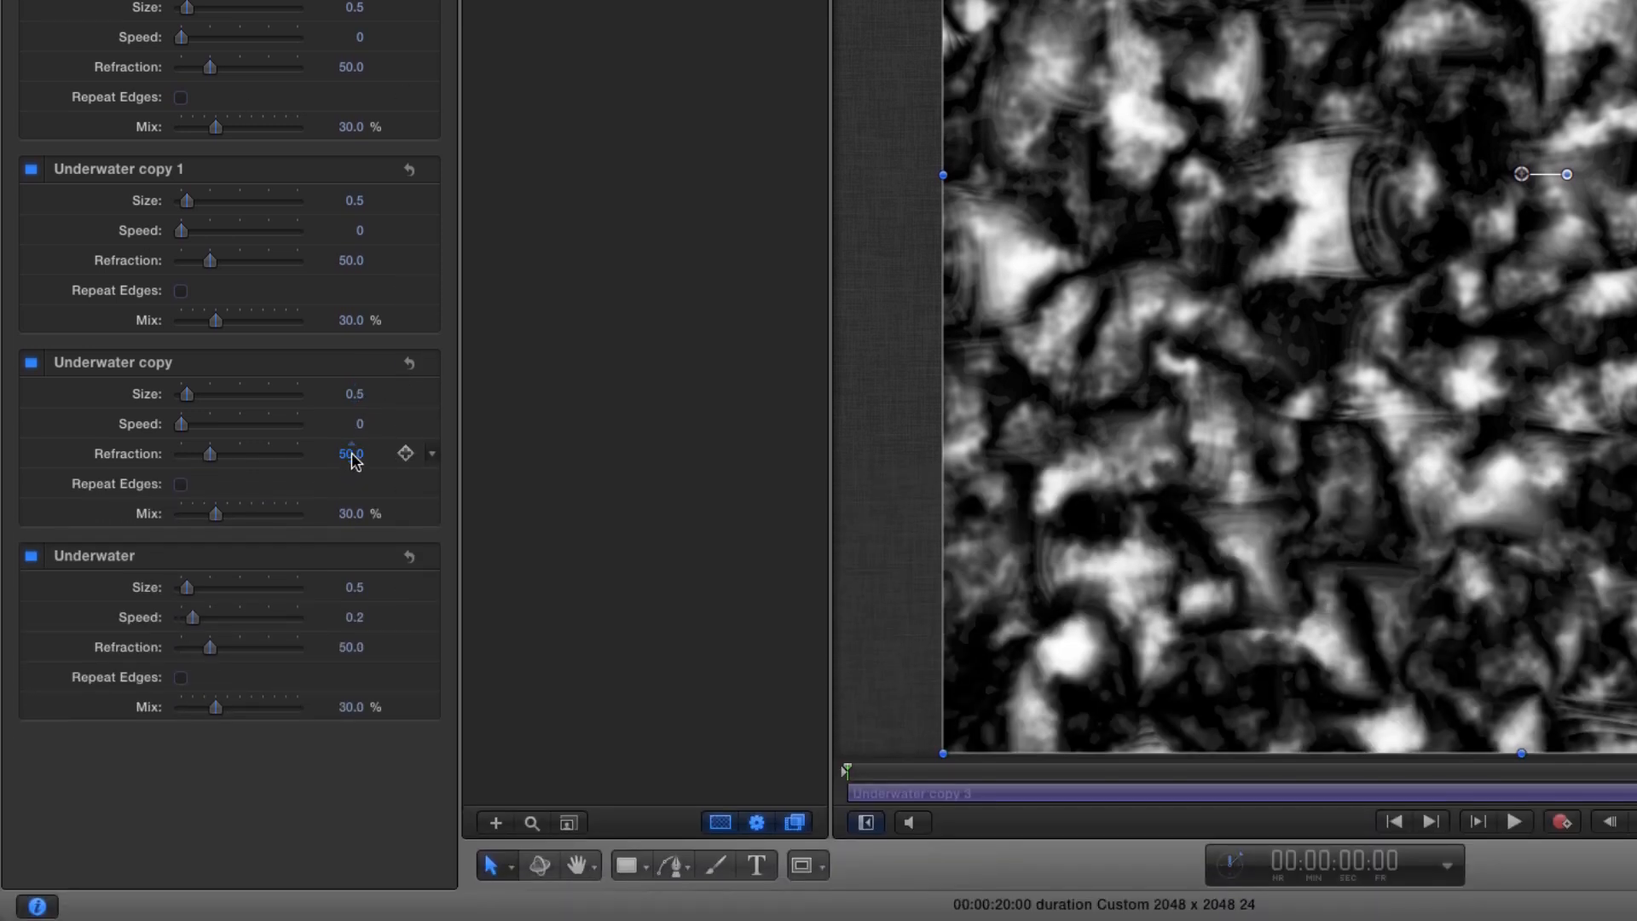
Set the Underwater copy filter's size to 0.4 and its refraction to 75
{"action": "left_click", "coordinate": [357, 396]}
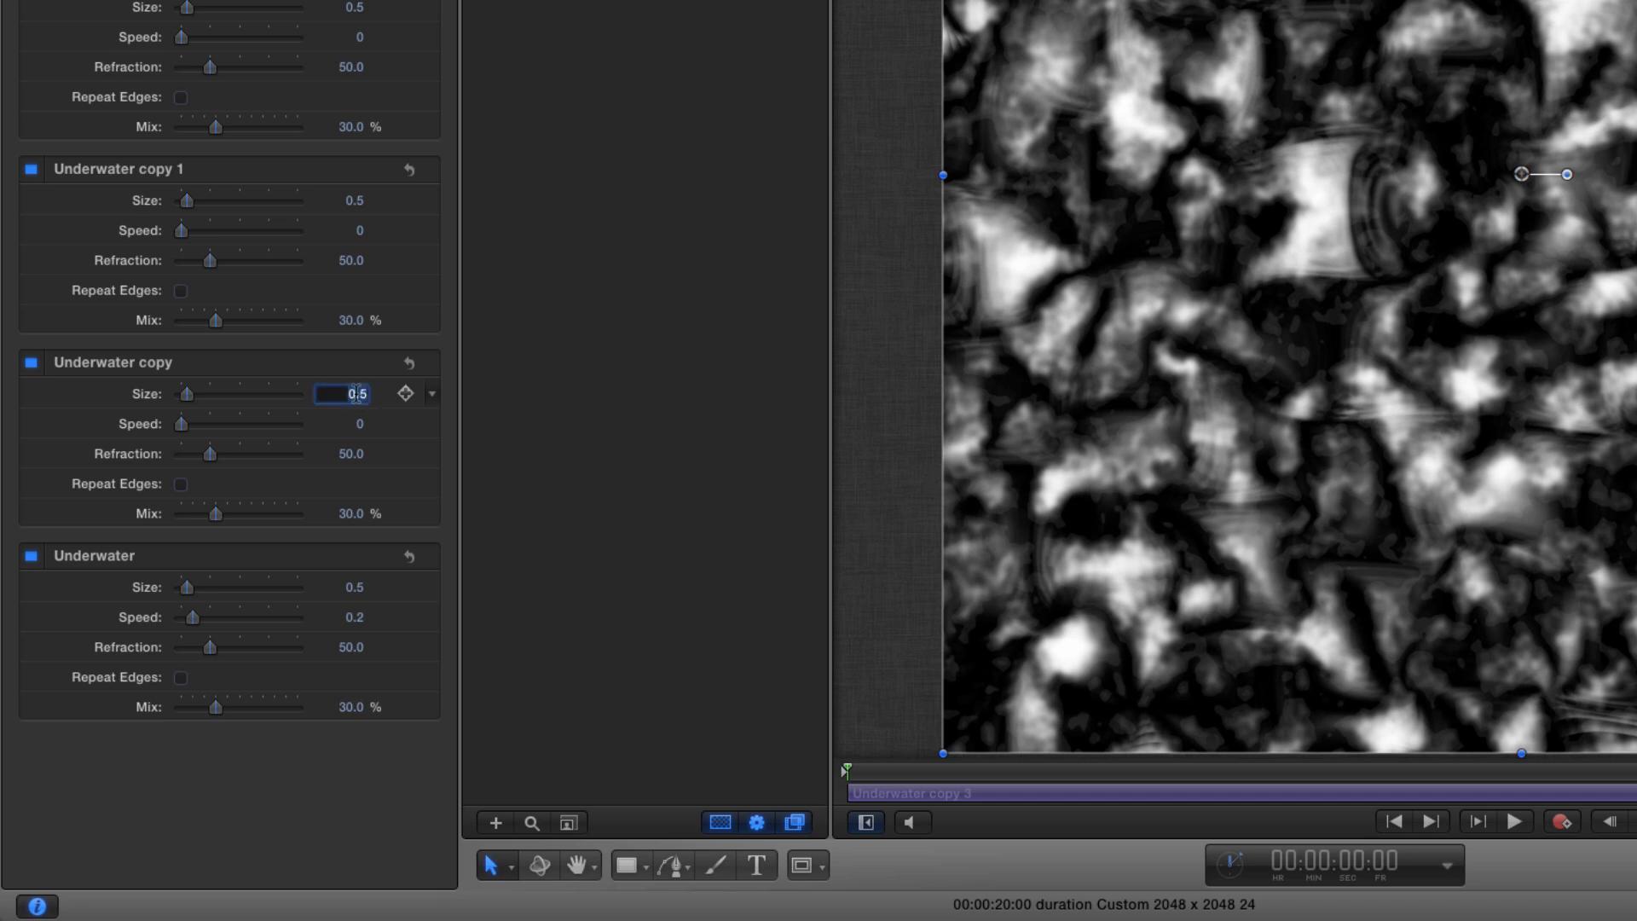
{"action": "type", "text": "0.4"}
{"action": "key", "text": "Return"}
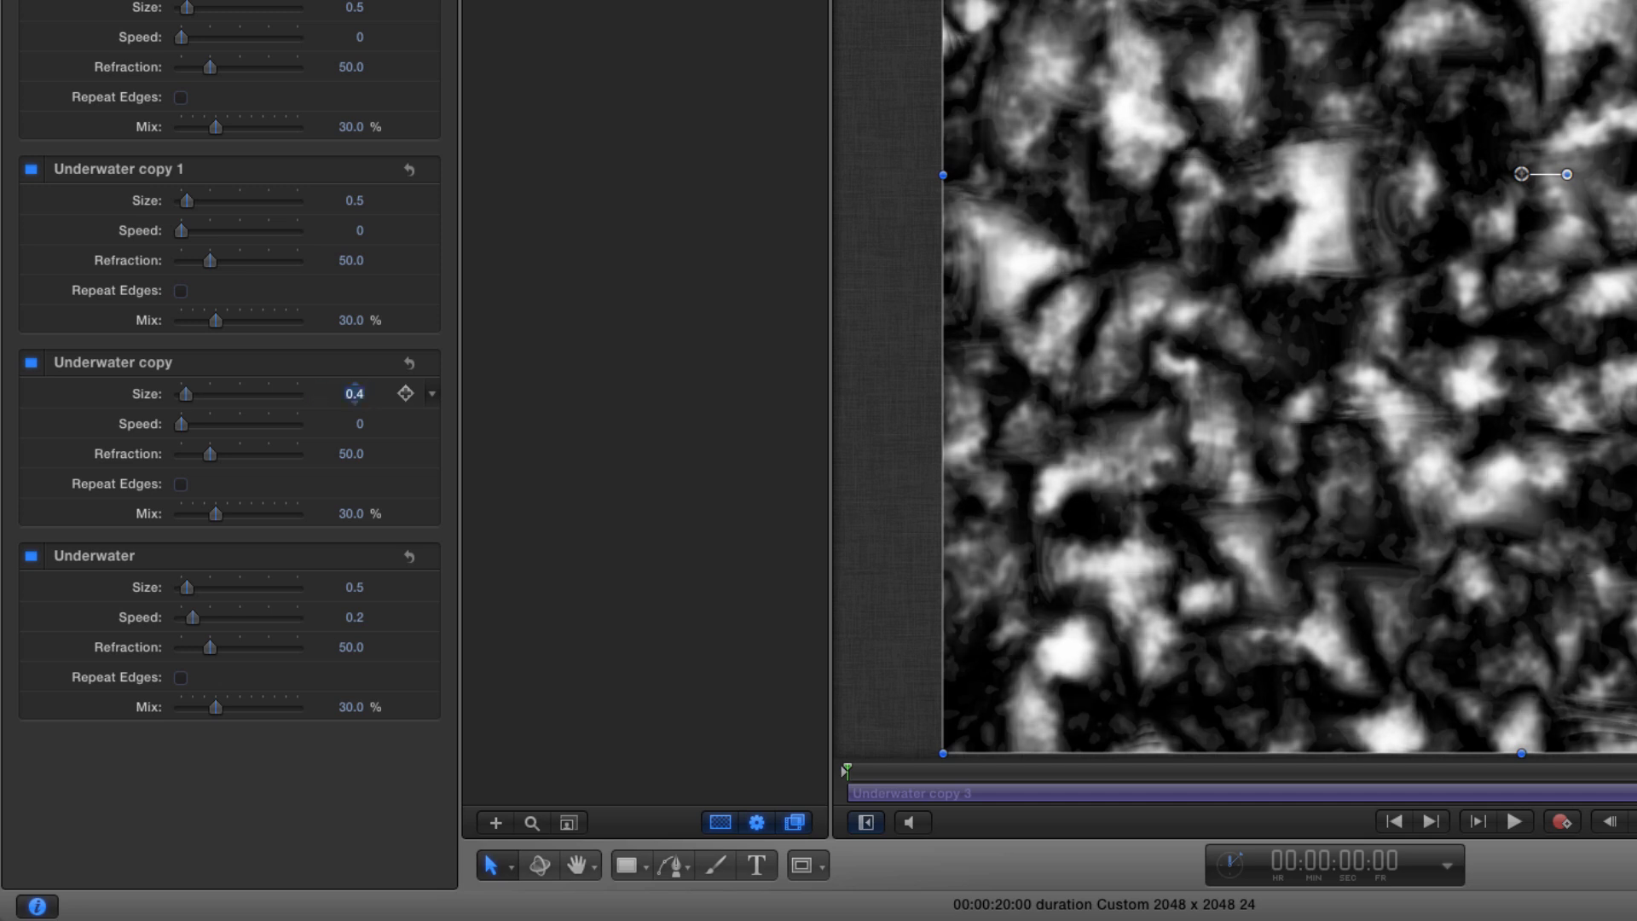
{"action": "left_click", "coordinate": [349, 453]}
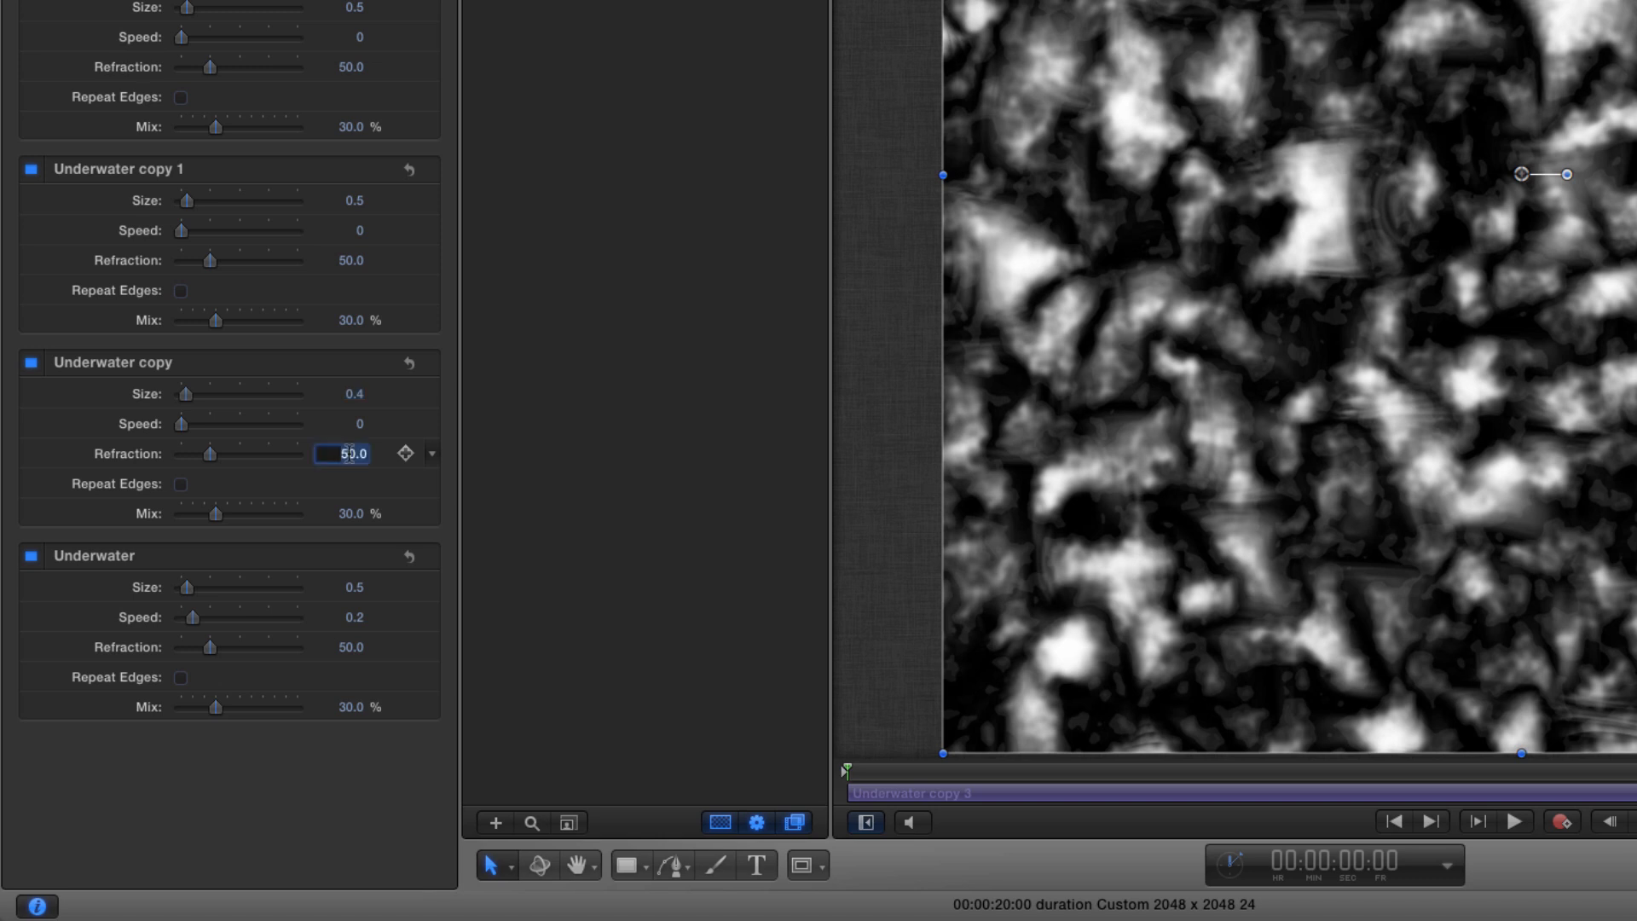
{"action": "type", "text": "75"}
{"action": "key", "text": "Return"}
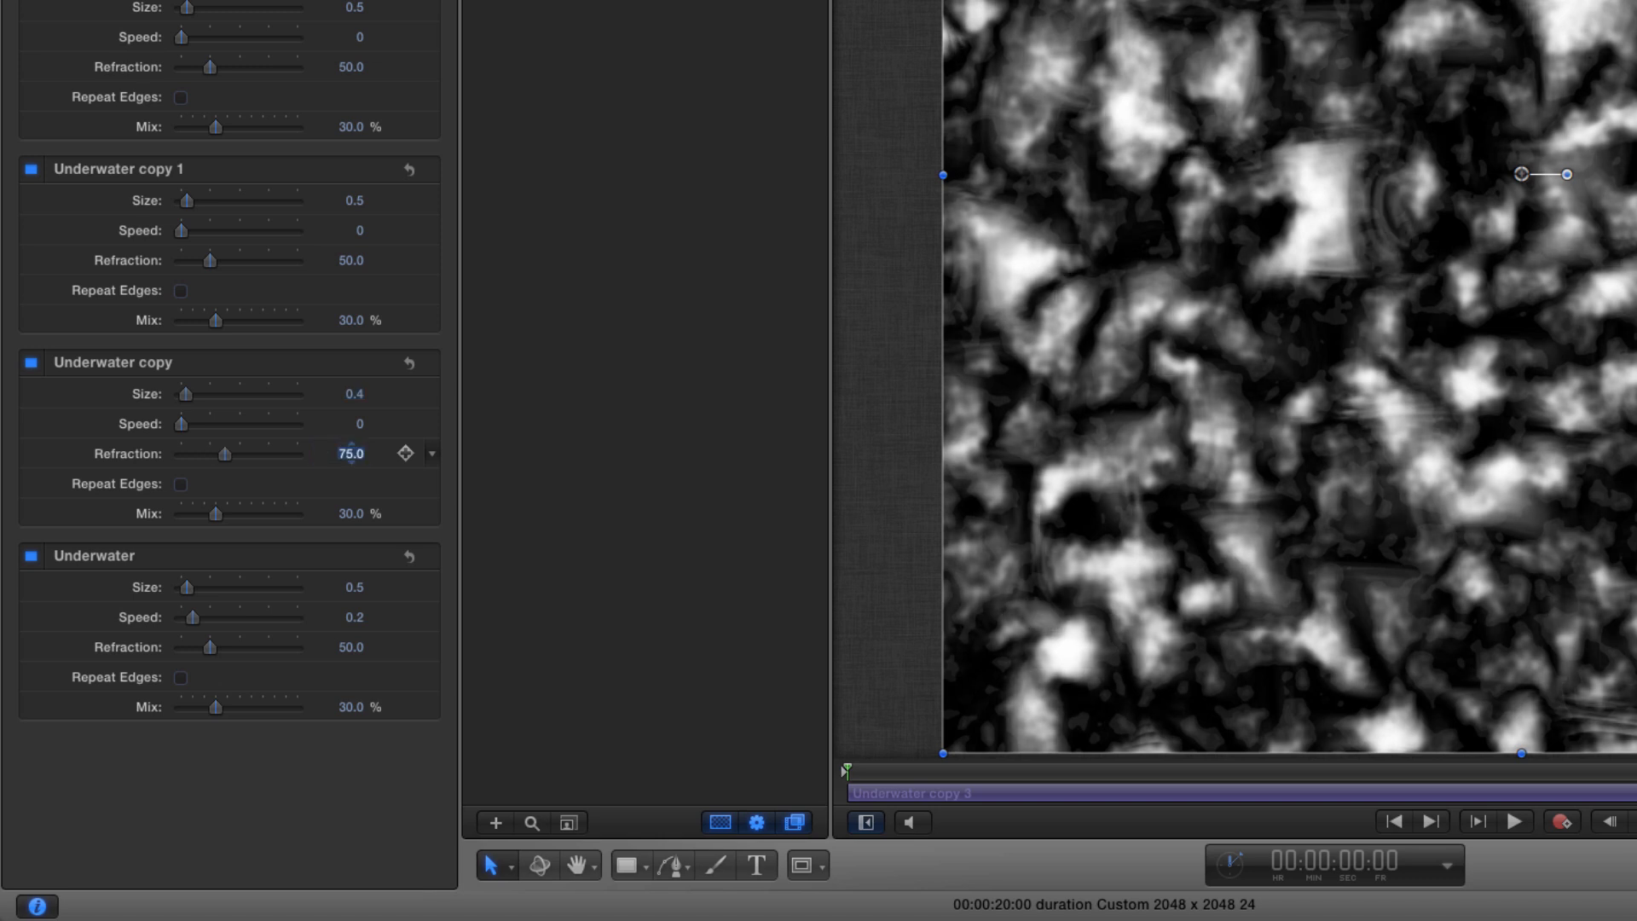
Set the Underwater copy 1 filter's size to 0.3 and its refraction to 100
{"action": "left_click", "coordinate": [355, 201]}
{"action": "type", "text": "0.3"}
{"action": "key", "text": "Return"}
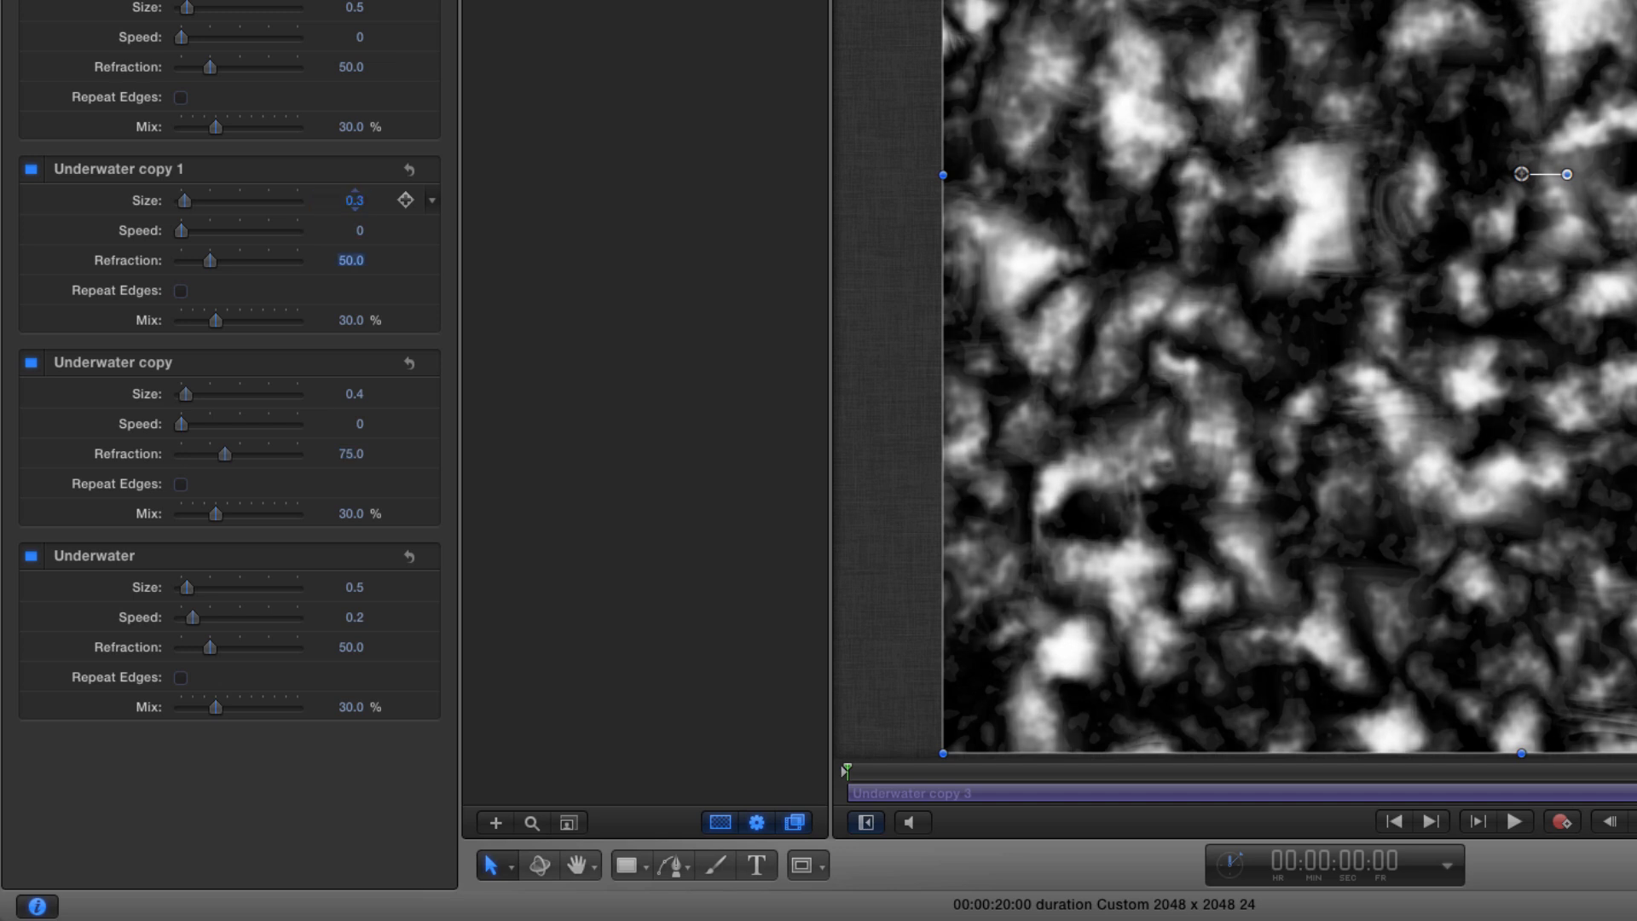
{"action": "type", "text": "100"}
{"action": "key", "text": "Return"}
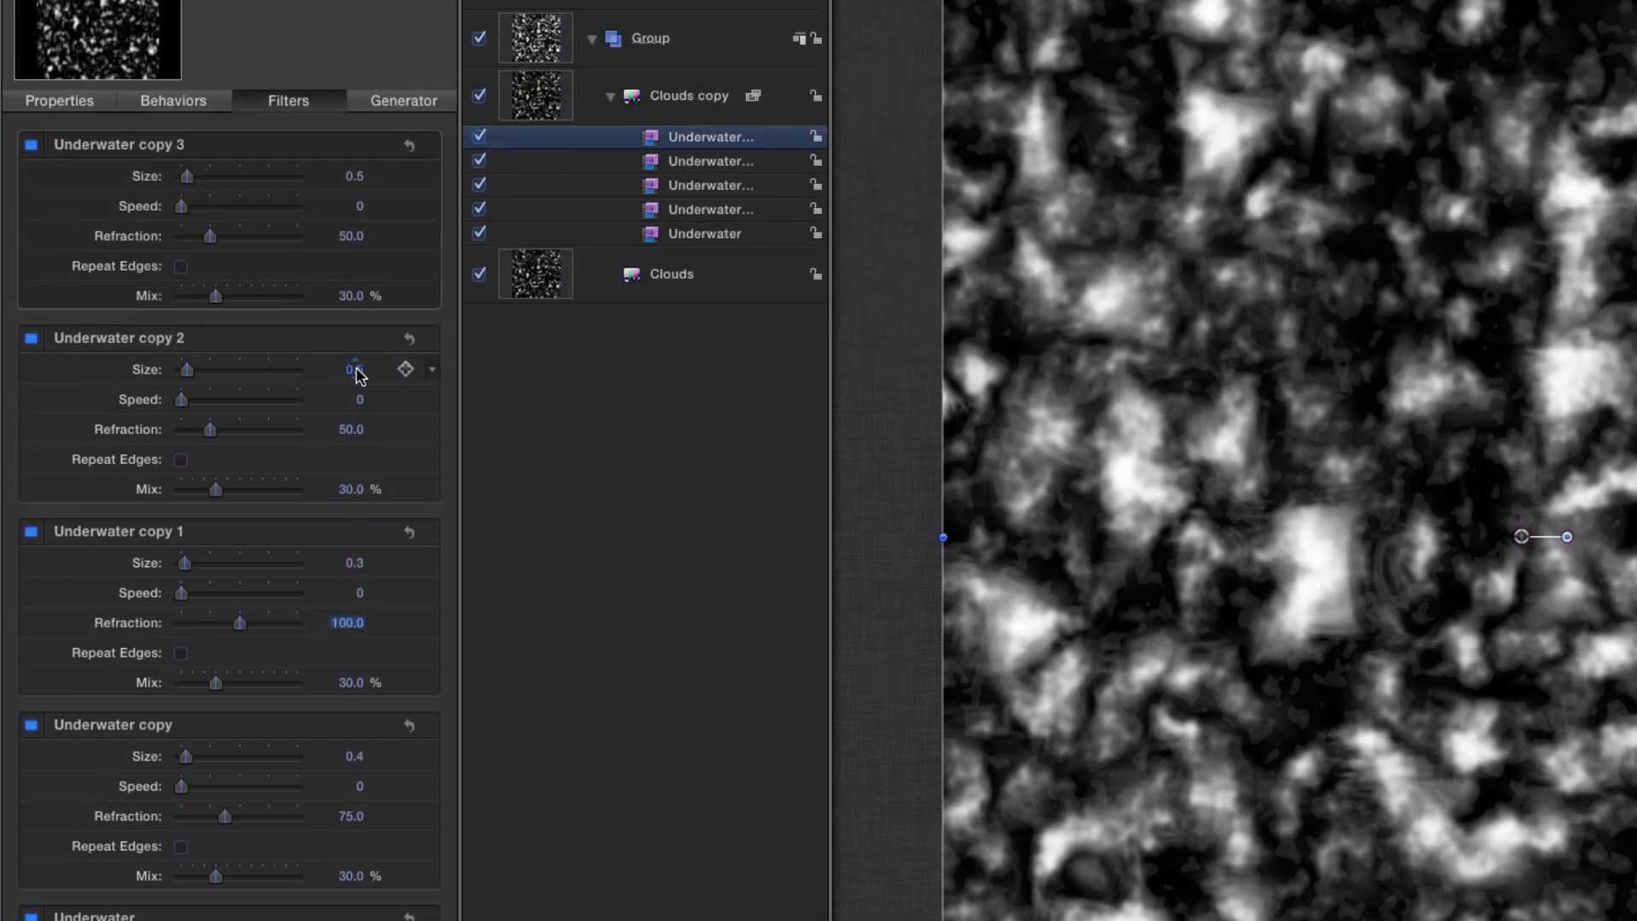
Set the Underwater copy 2 filter's size to 0.2 and its refraction to 125
{"action": "left_click", "coordinate": [355, 7]}
{"action": "type", "text": "0.2"}
{"action": "key", "text": "Tab"}
{"action": "key", "text": "Tab"}
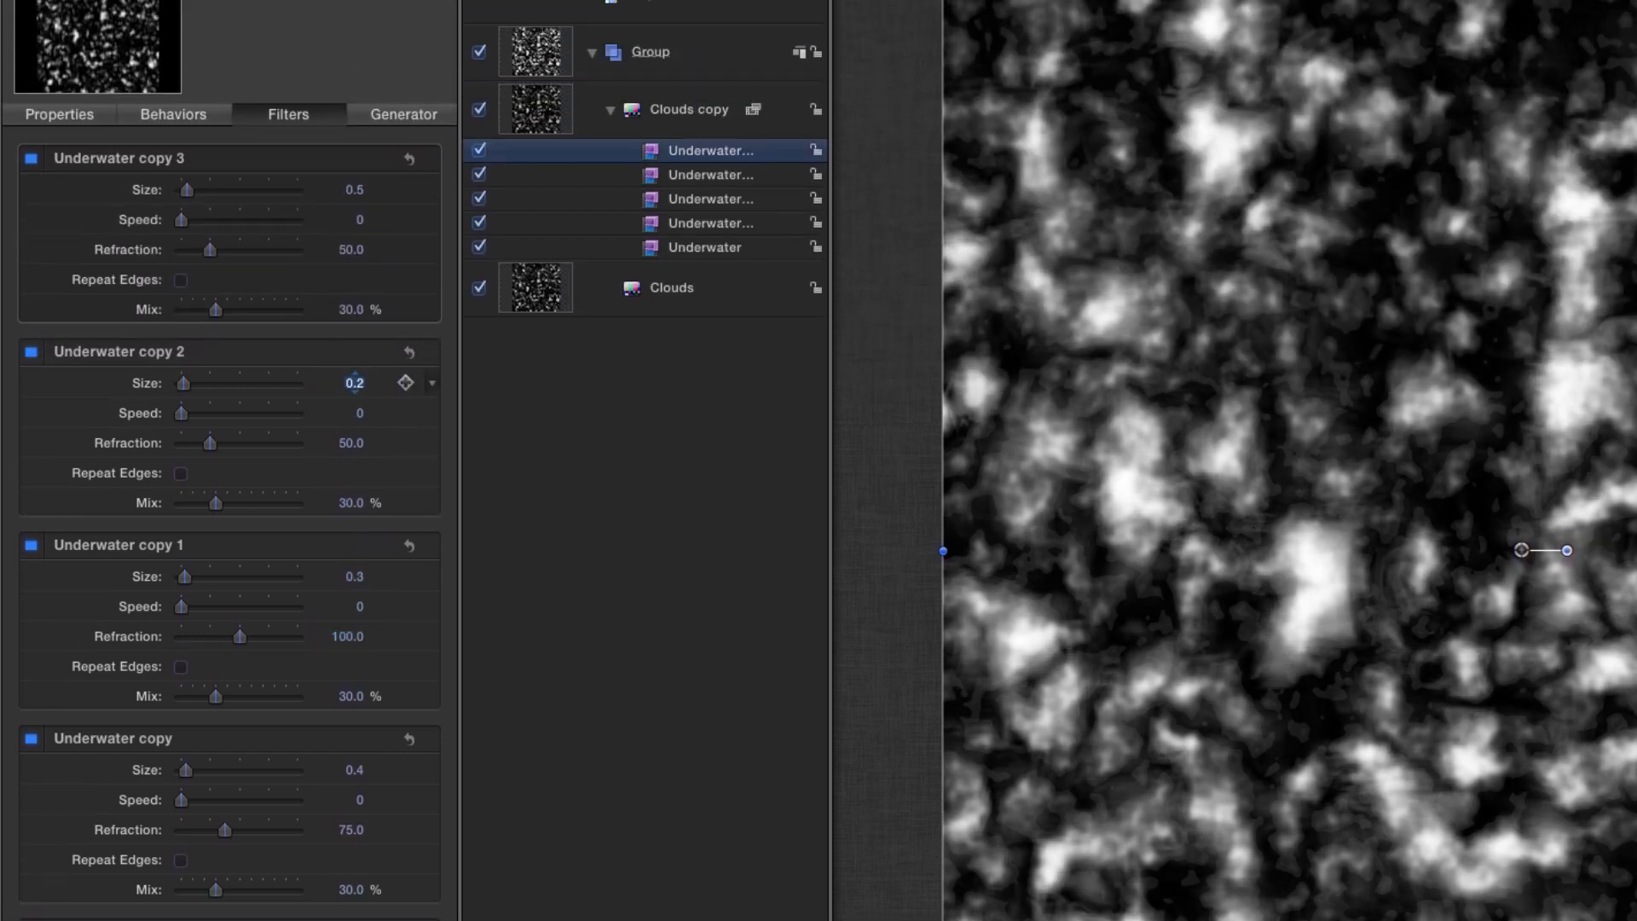
{"action": "type", "text": "125"}
{"action": "key", "text": "Return"}
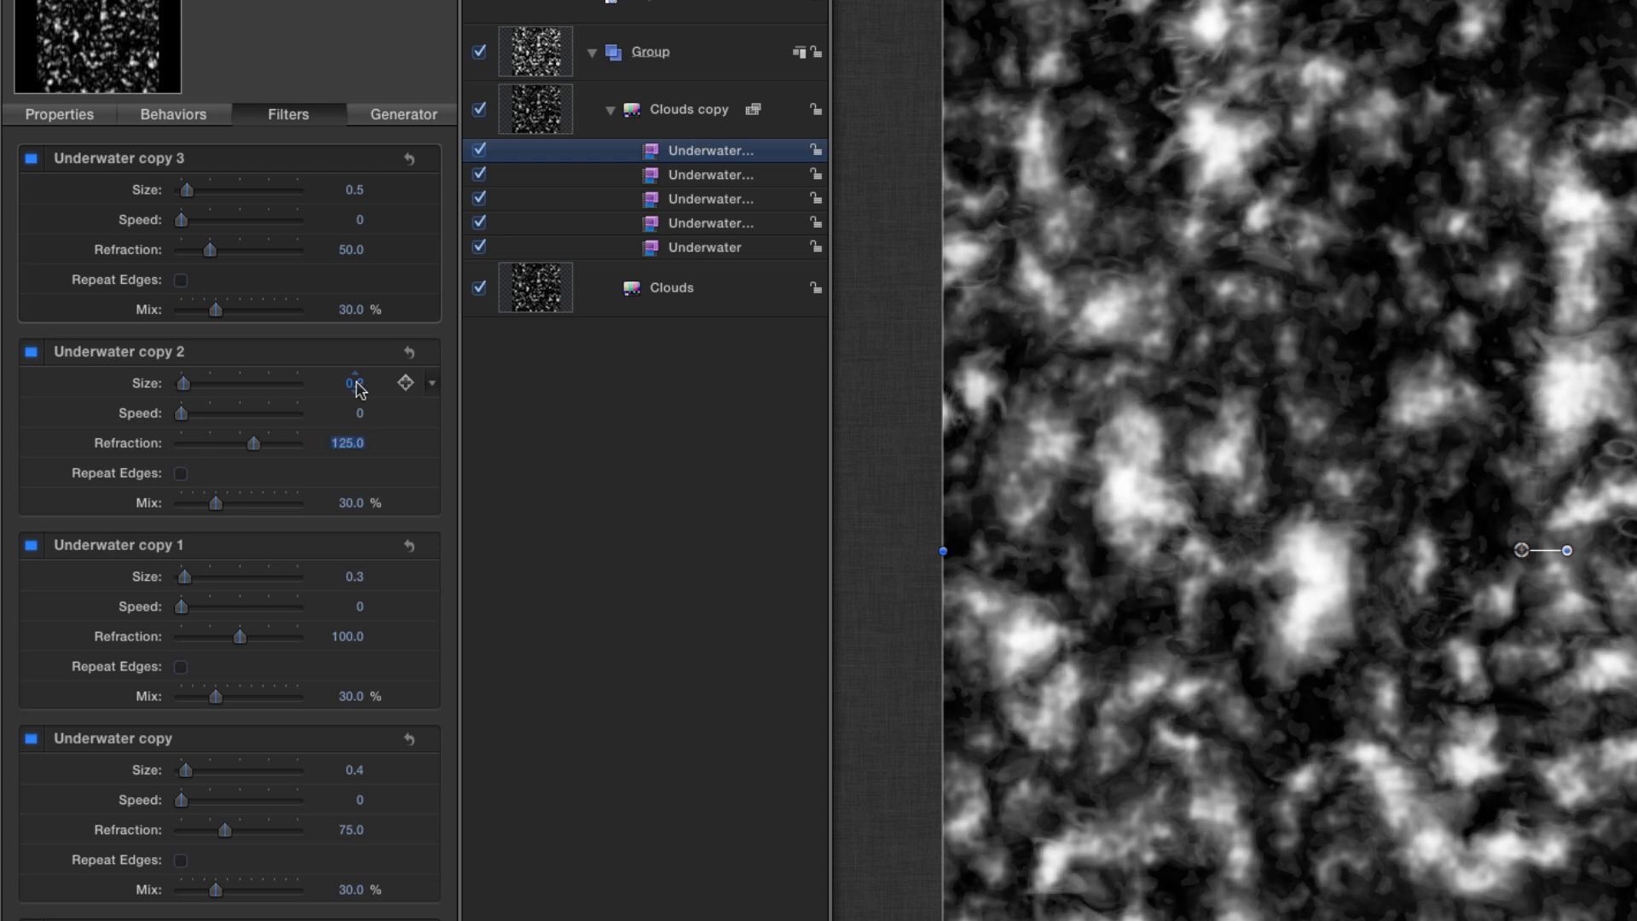
Set the Underwater copy 3 filter's size to 0.15 and its refraction to 150
{"action": "left_click", "coordinate": [351, 190]}
{"action": "key", "text": "BackSpace"}
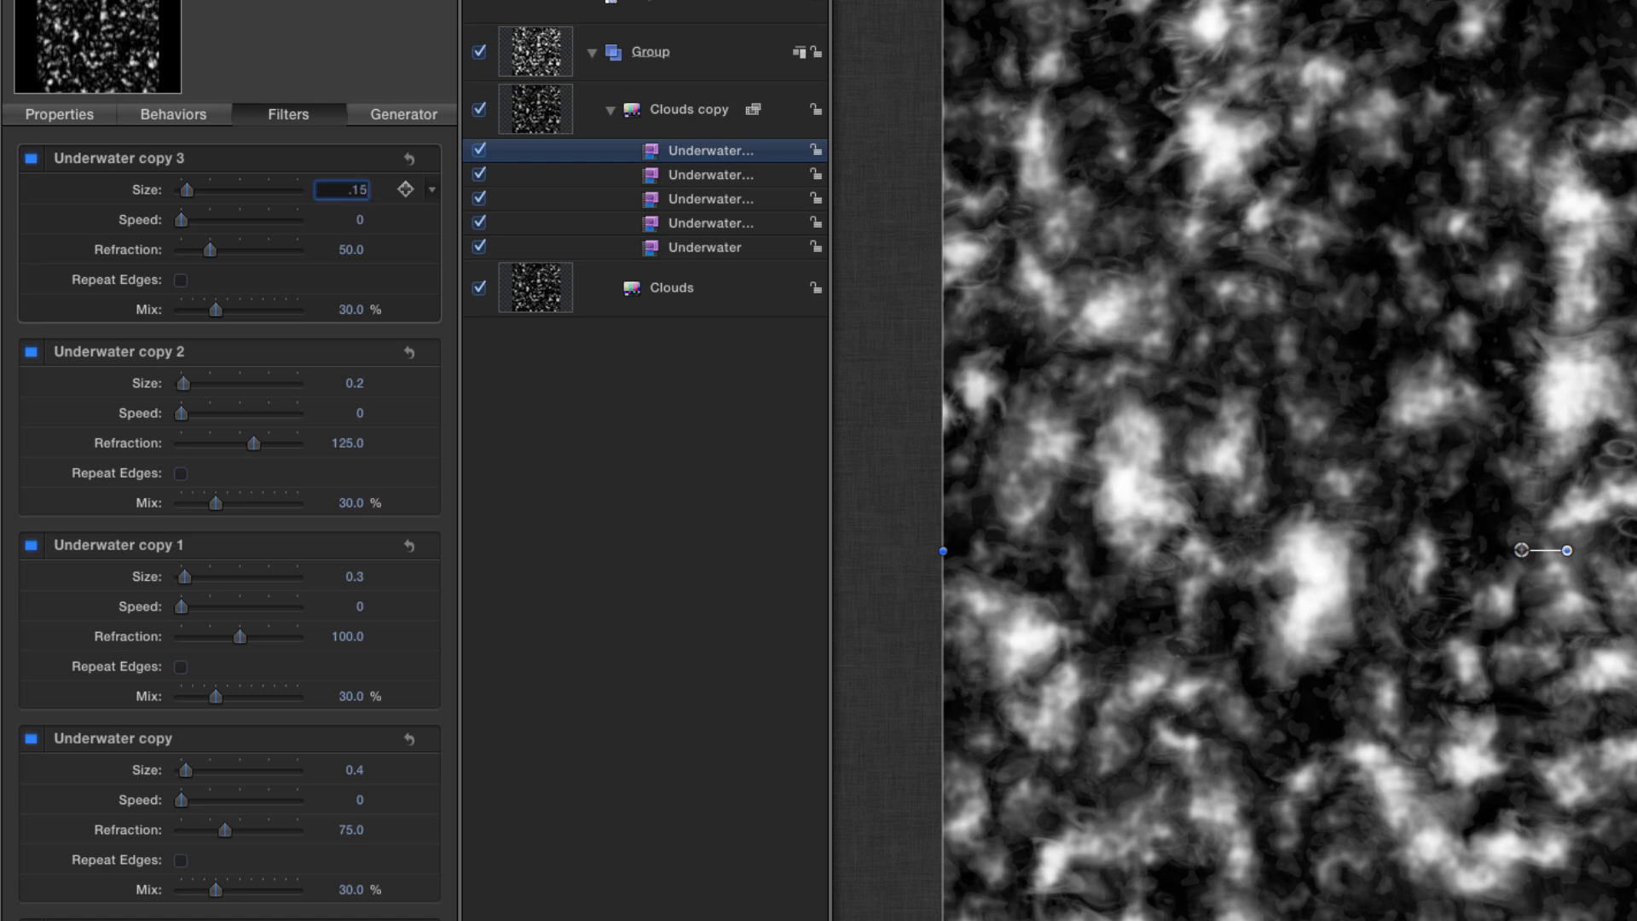
{"action": "type", "text": ".15"}
{"action": "key", "text": "Tab"}
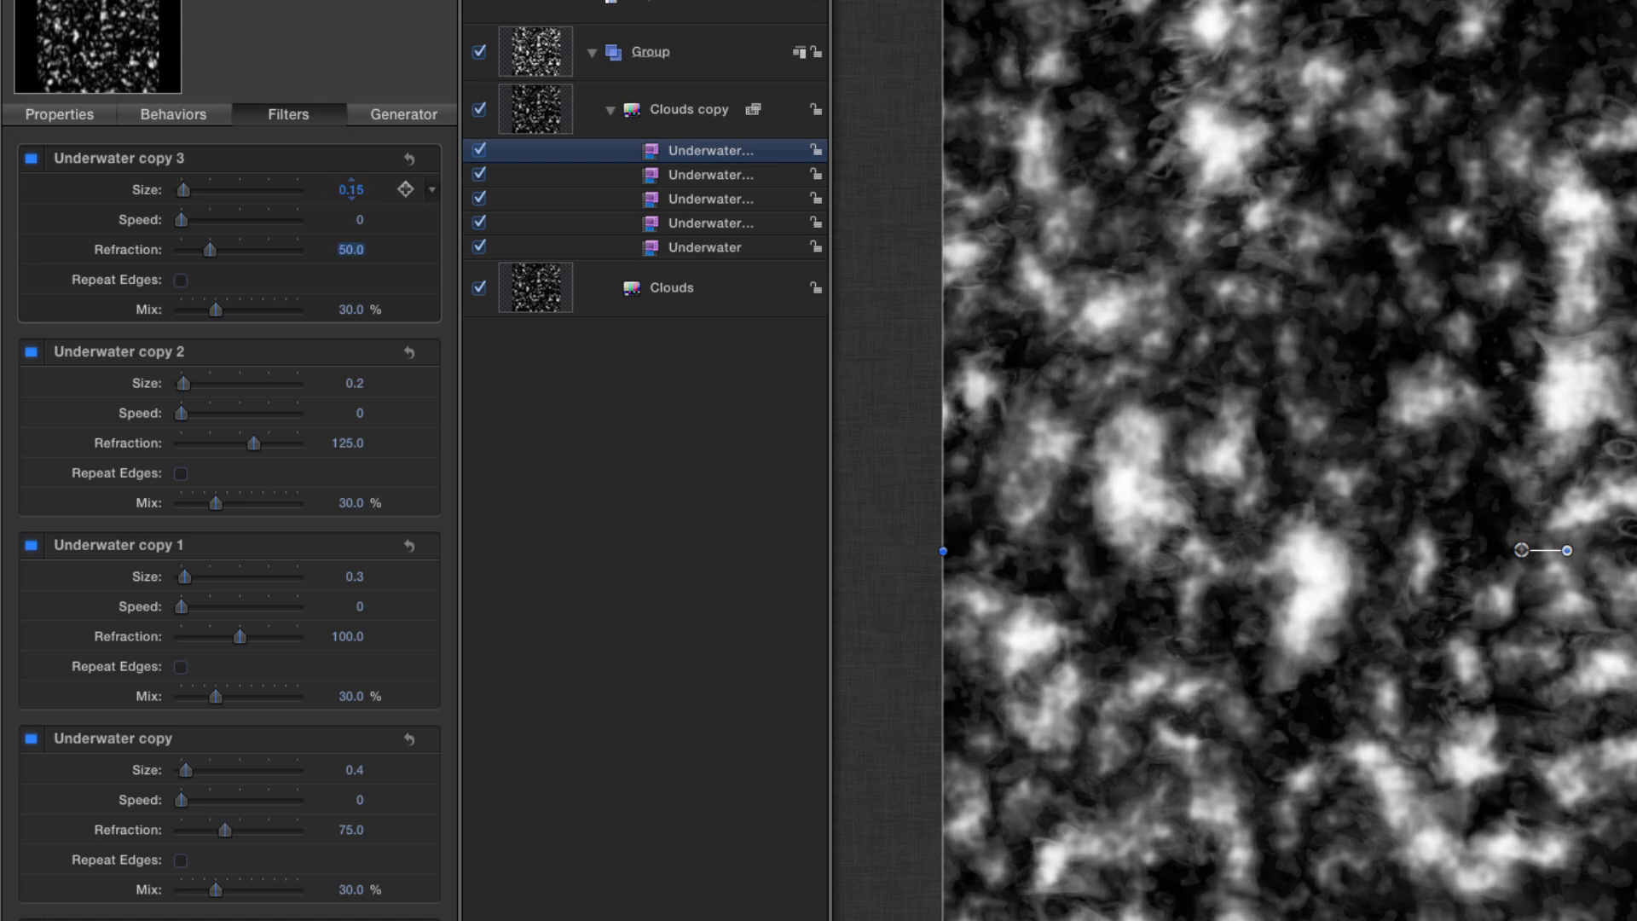
{"action": "type", "text": "150"}
{"action": "key", "text": "Return"}
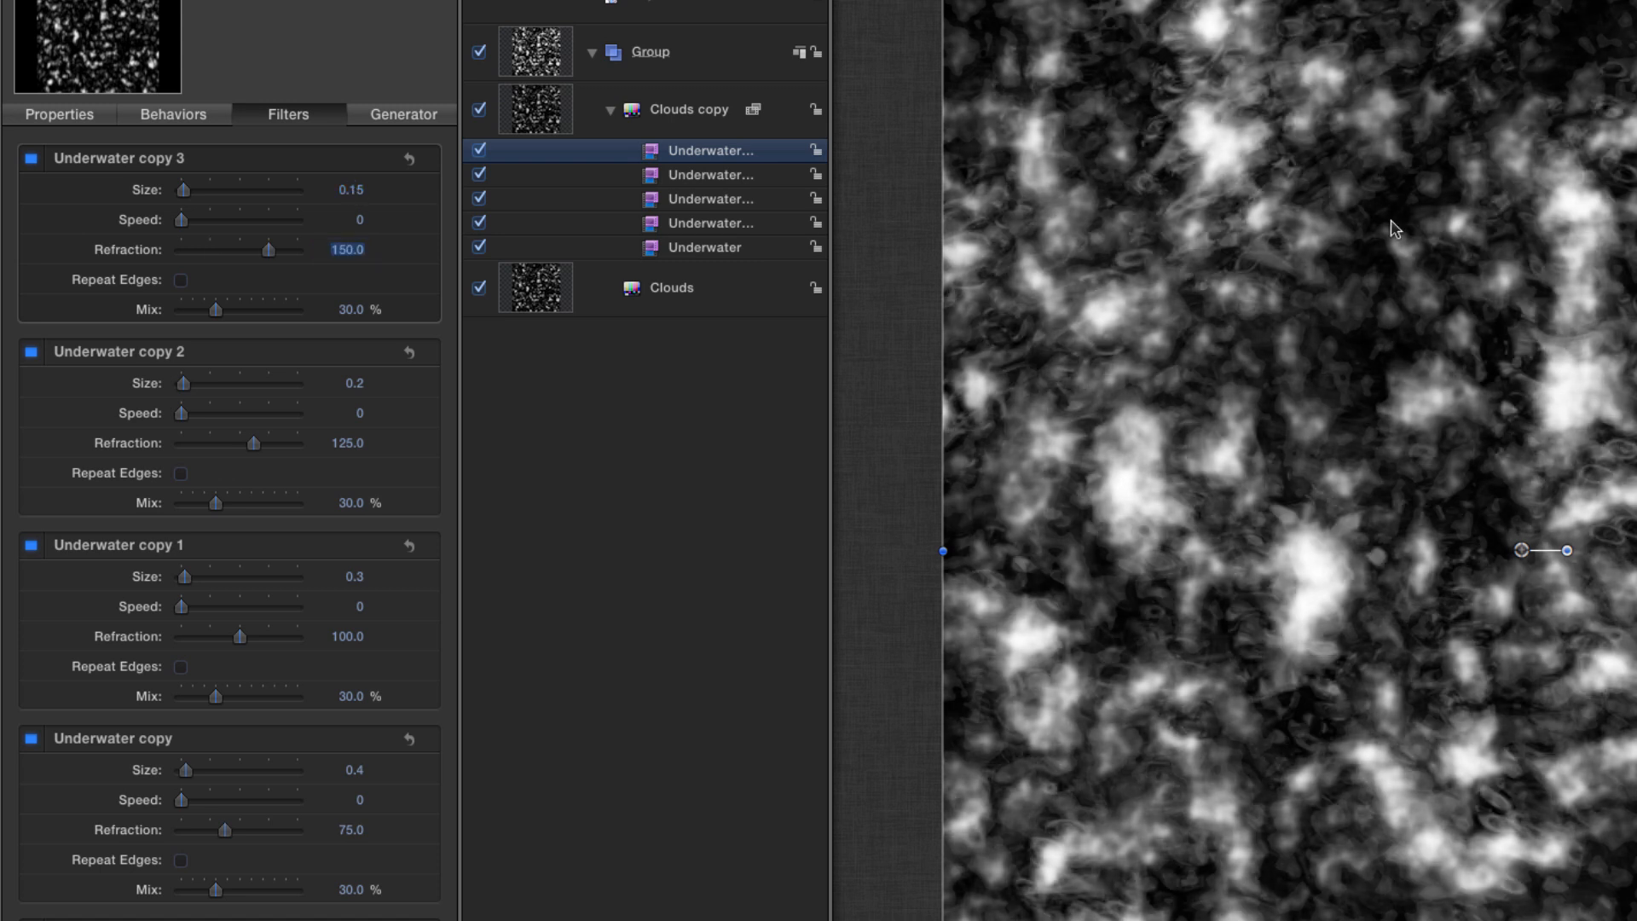
Compare the Clouds copy layer without and with all five Underwater filters by disabling and re-enabling them together
{"action": "left_click", "coordinate": [687, 248], "text": "shift"}
{"action": "left_click", "coordinate": [479, 247]}
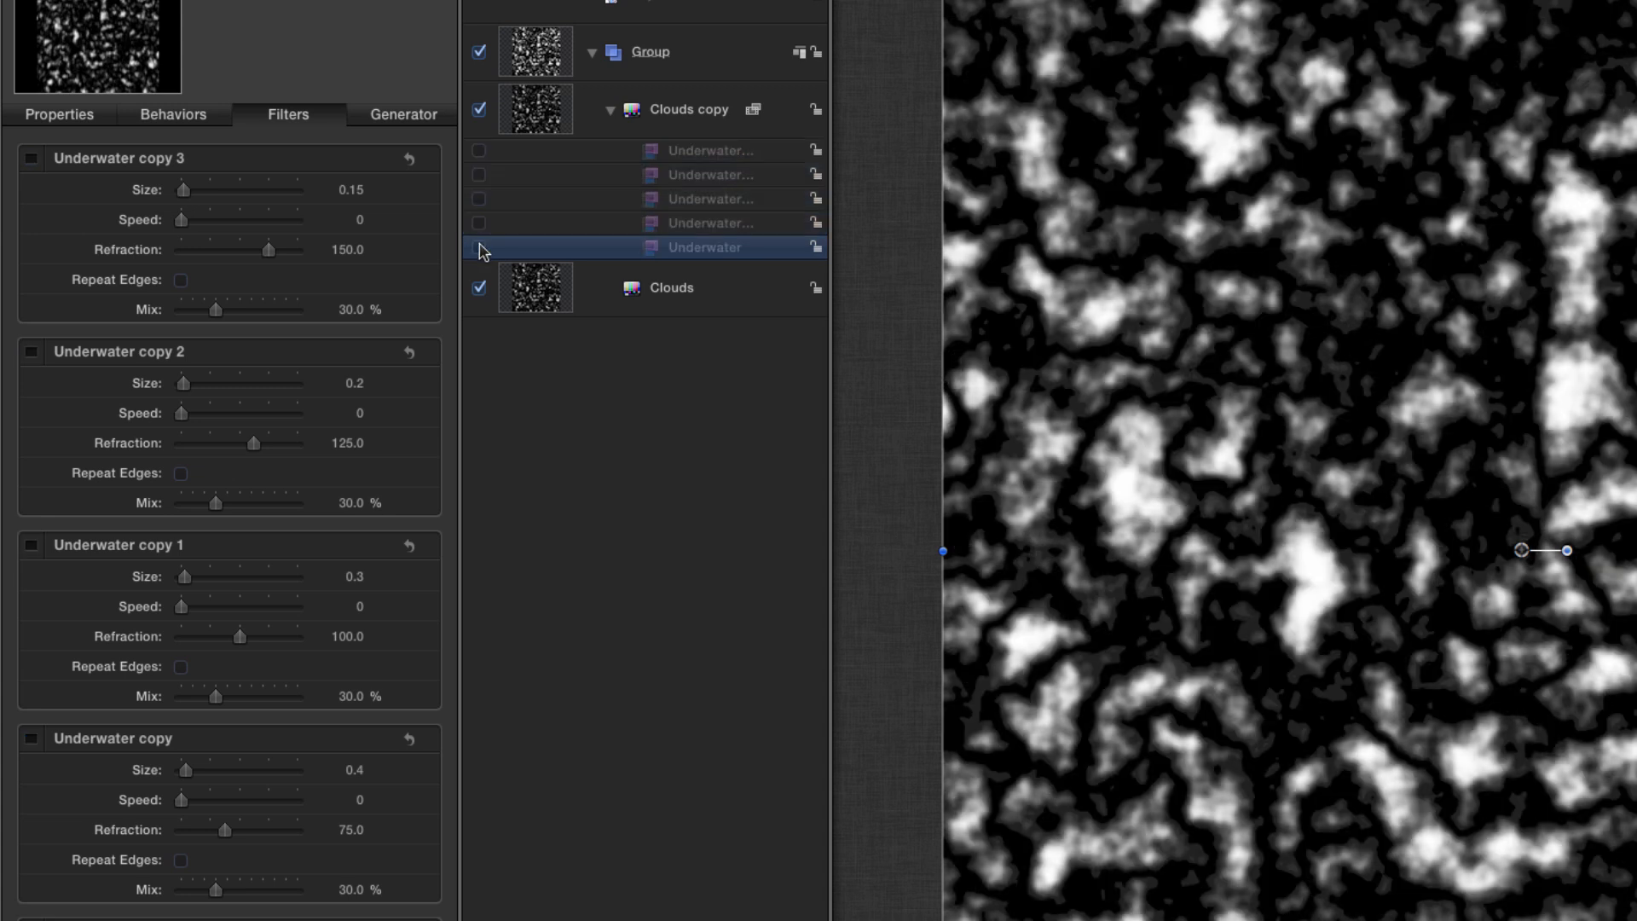
{"action": "left_click", "coordinate": [710, 150]}
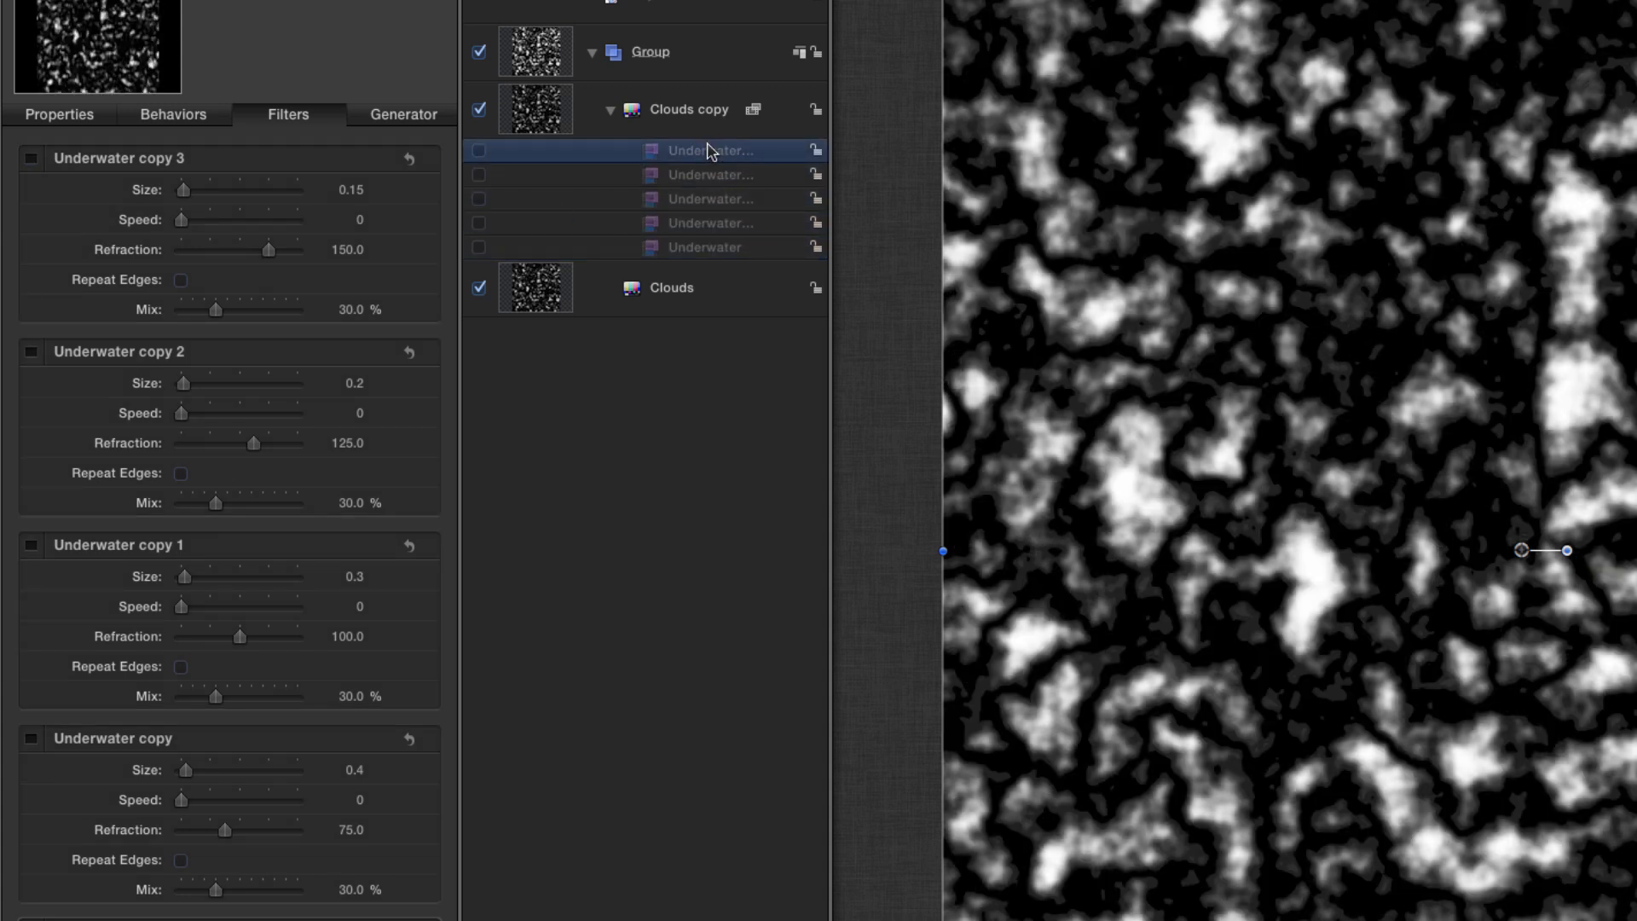
{"action": "left_click", "coordinate": [711, 248], "text": "shift"}
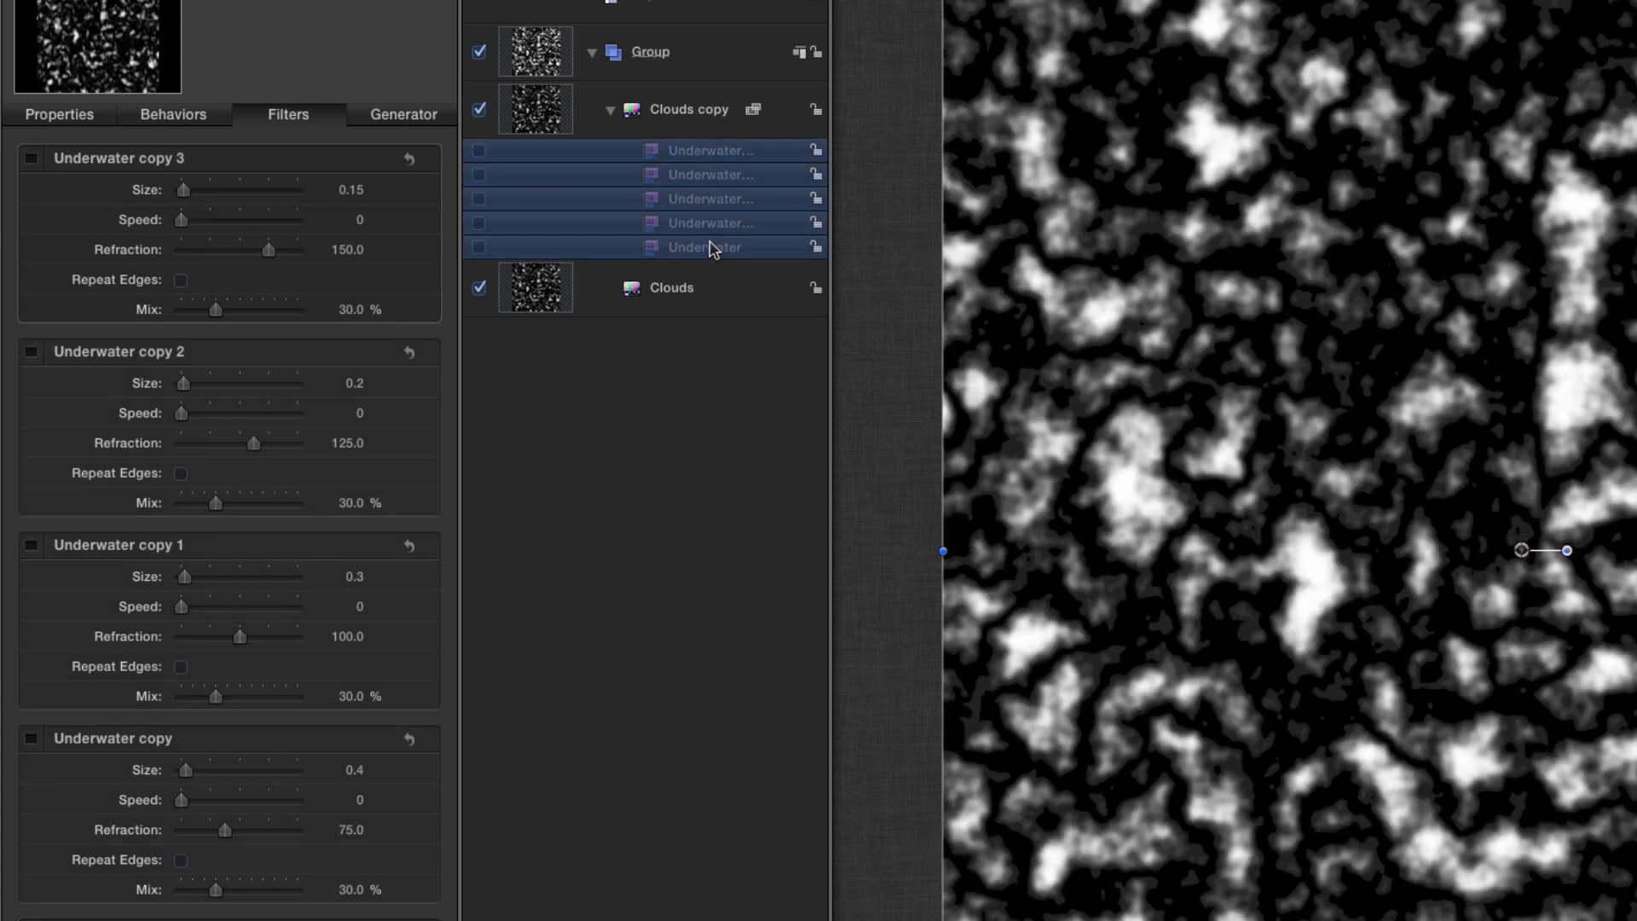
{"action": "left_click", "coordinate": [479, 248]}
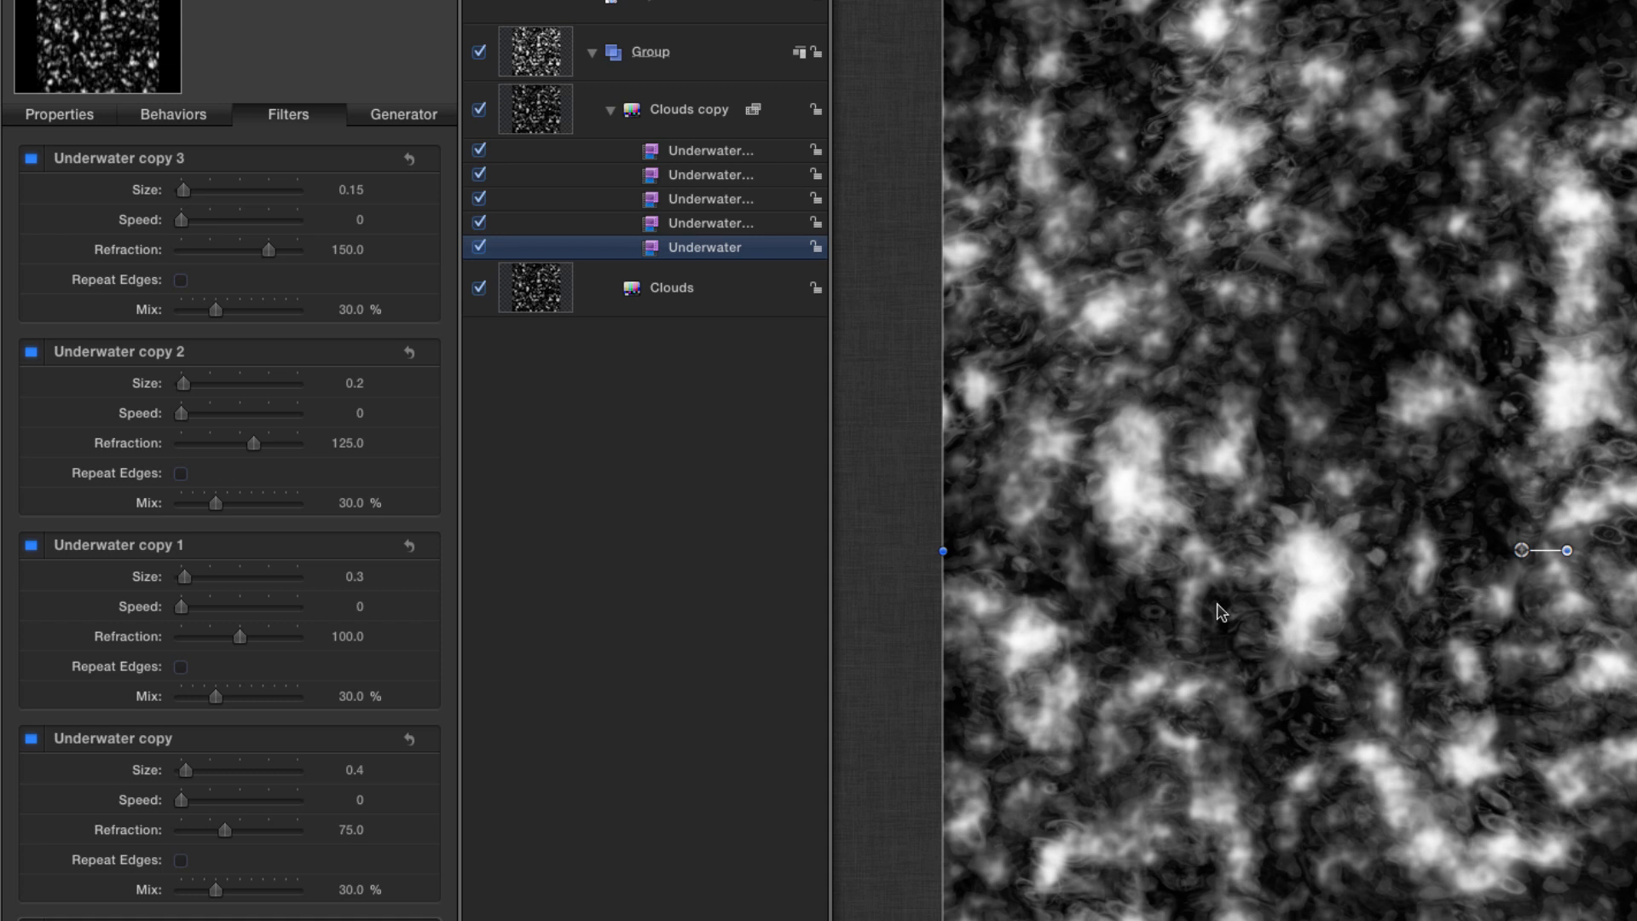
Copy the Underwater copy filter from the Clouds copy layer onto the original Clouds layer
{"action": "left_click", "coordinate": [651, 224]}
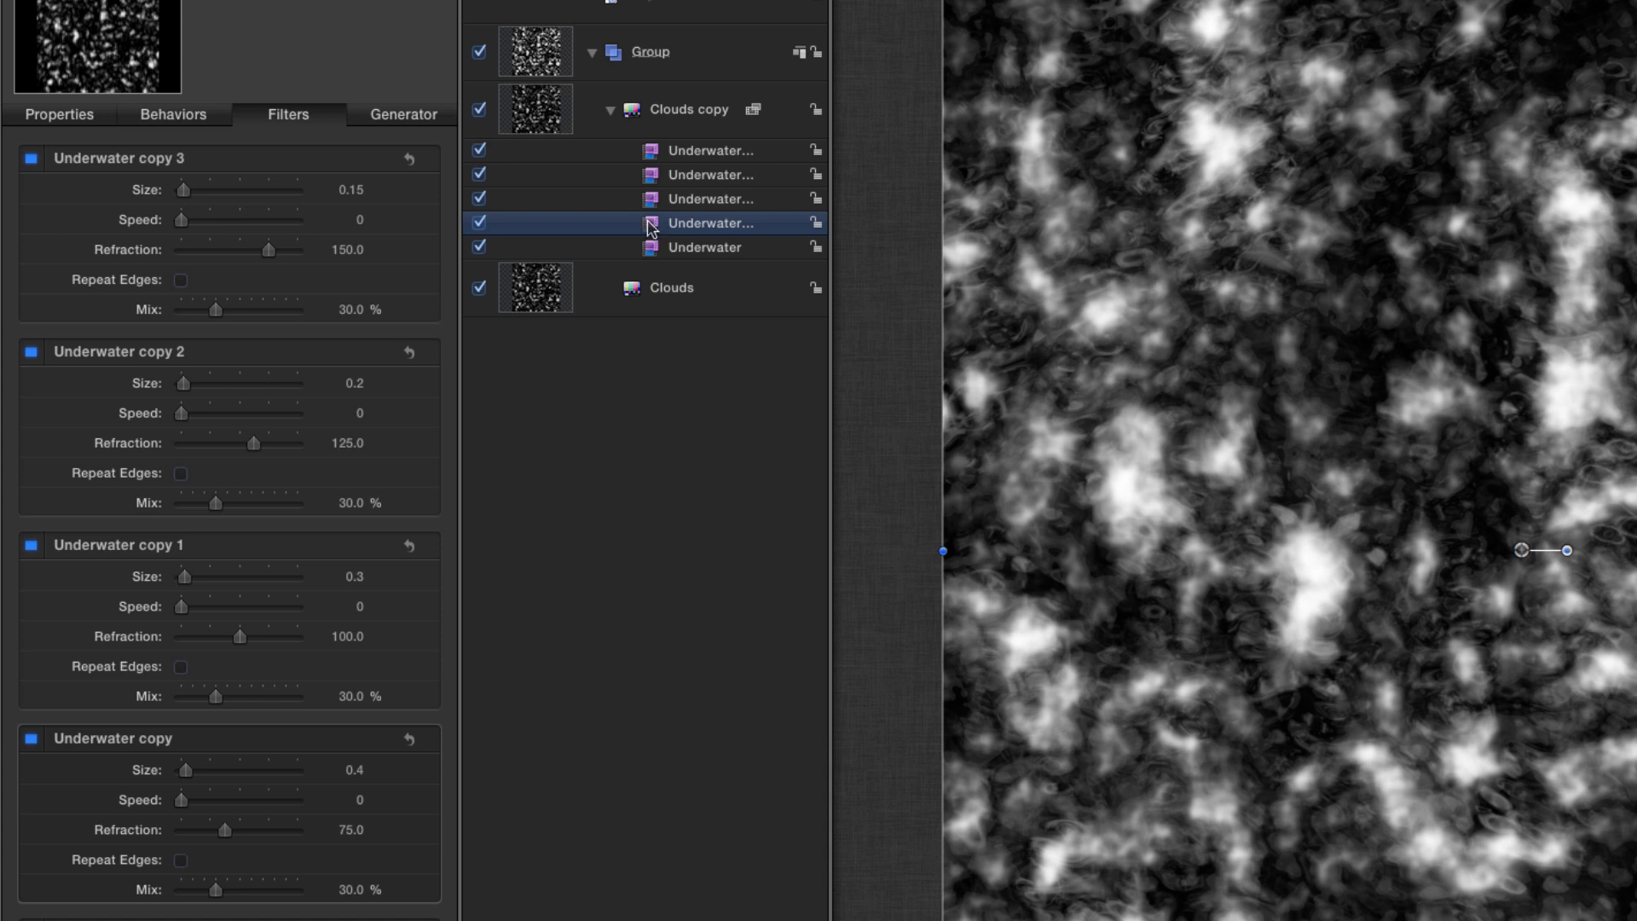
{"action": "left_click_drag", "start_coordinate": [651, 224], "coordinate": [539, 292]}
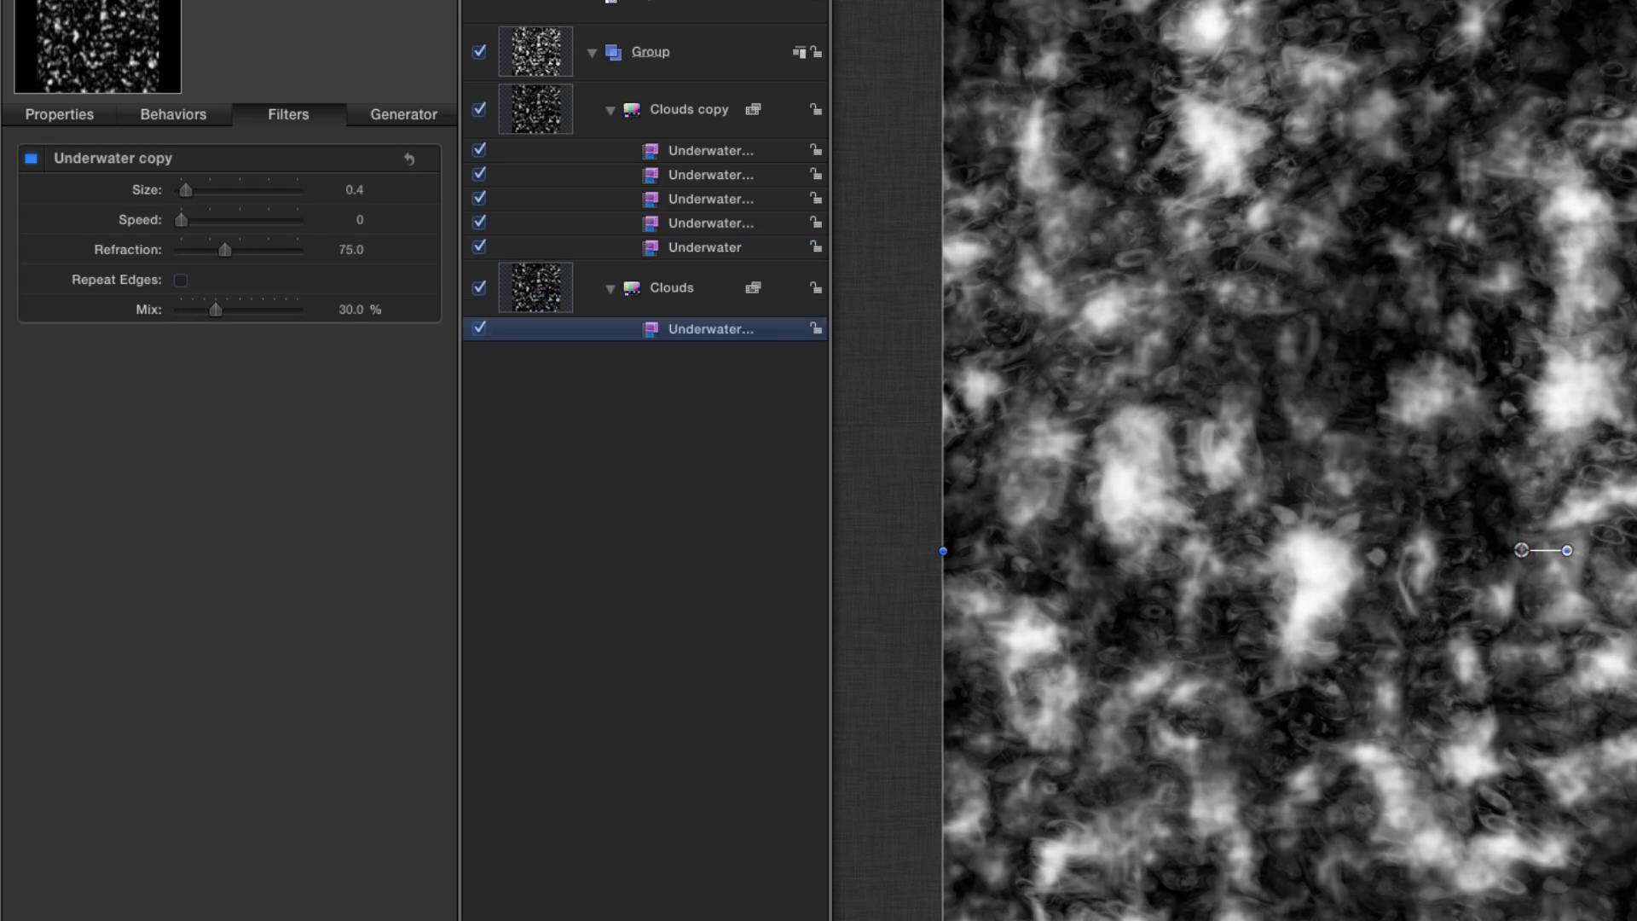
{"action": "key", "text": "super+Tab"}
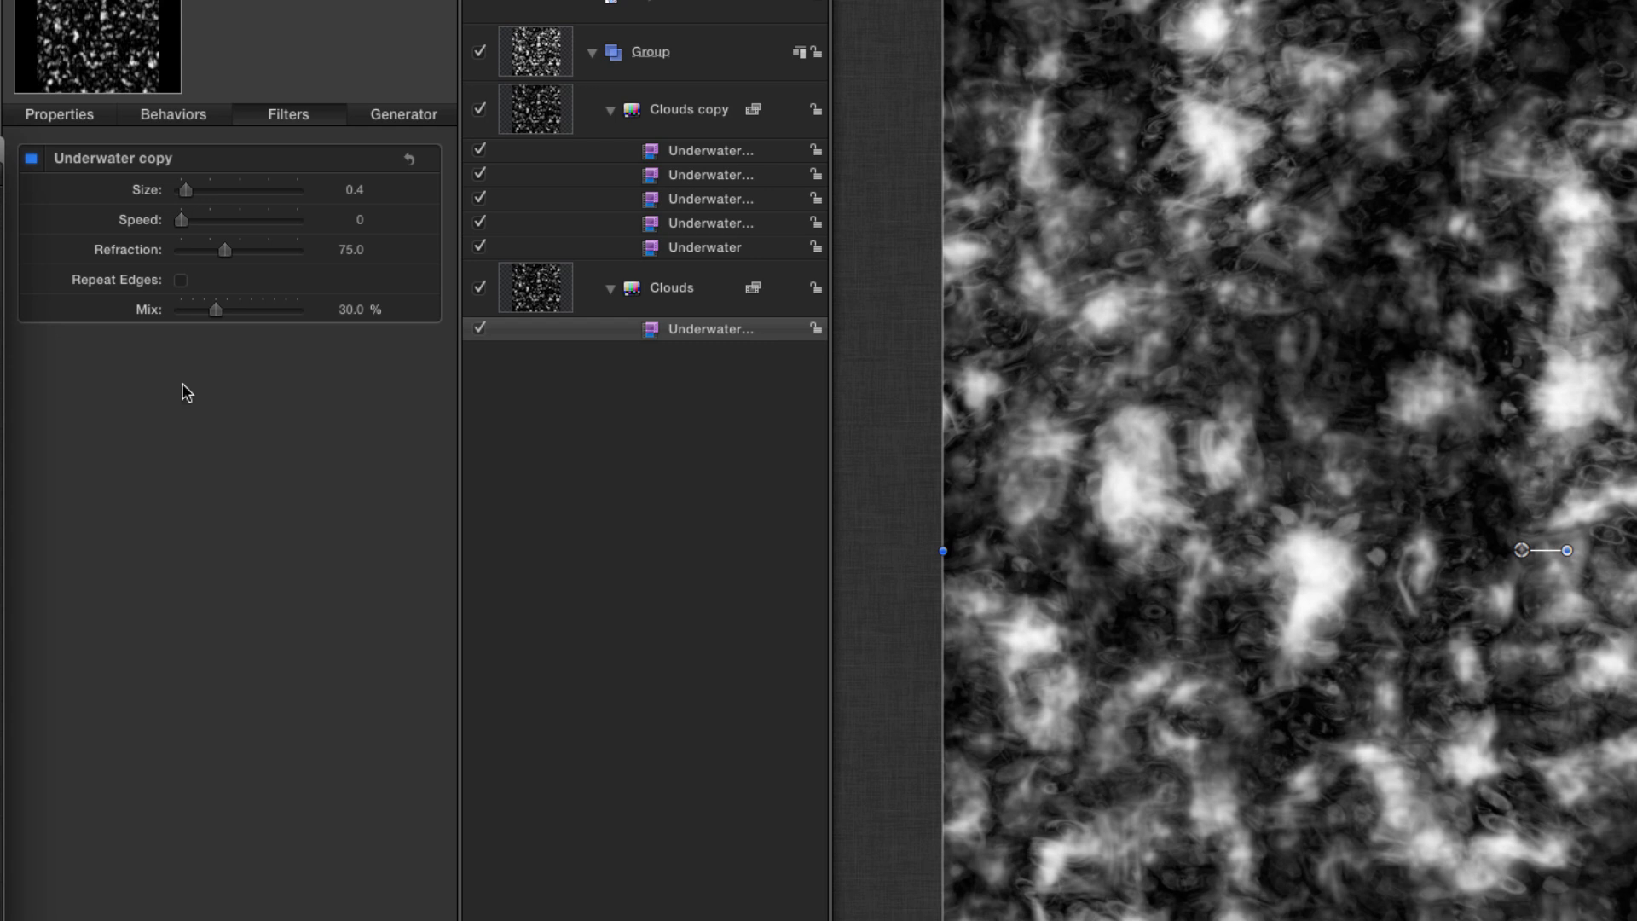
Set the size of the Clouds layer's Underwater copy filter to 0.5 and its refraction to 100
{"action": "left_click", "coordinate": [355, 190]}
{"action": "left_click", "coordinate": [356, 189]}
{"action": "type", "text": "0.5"}
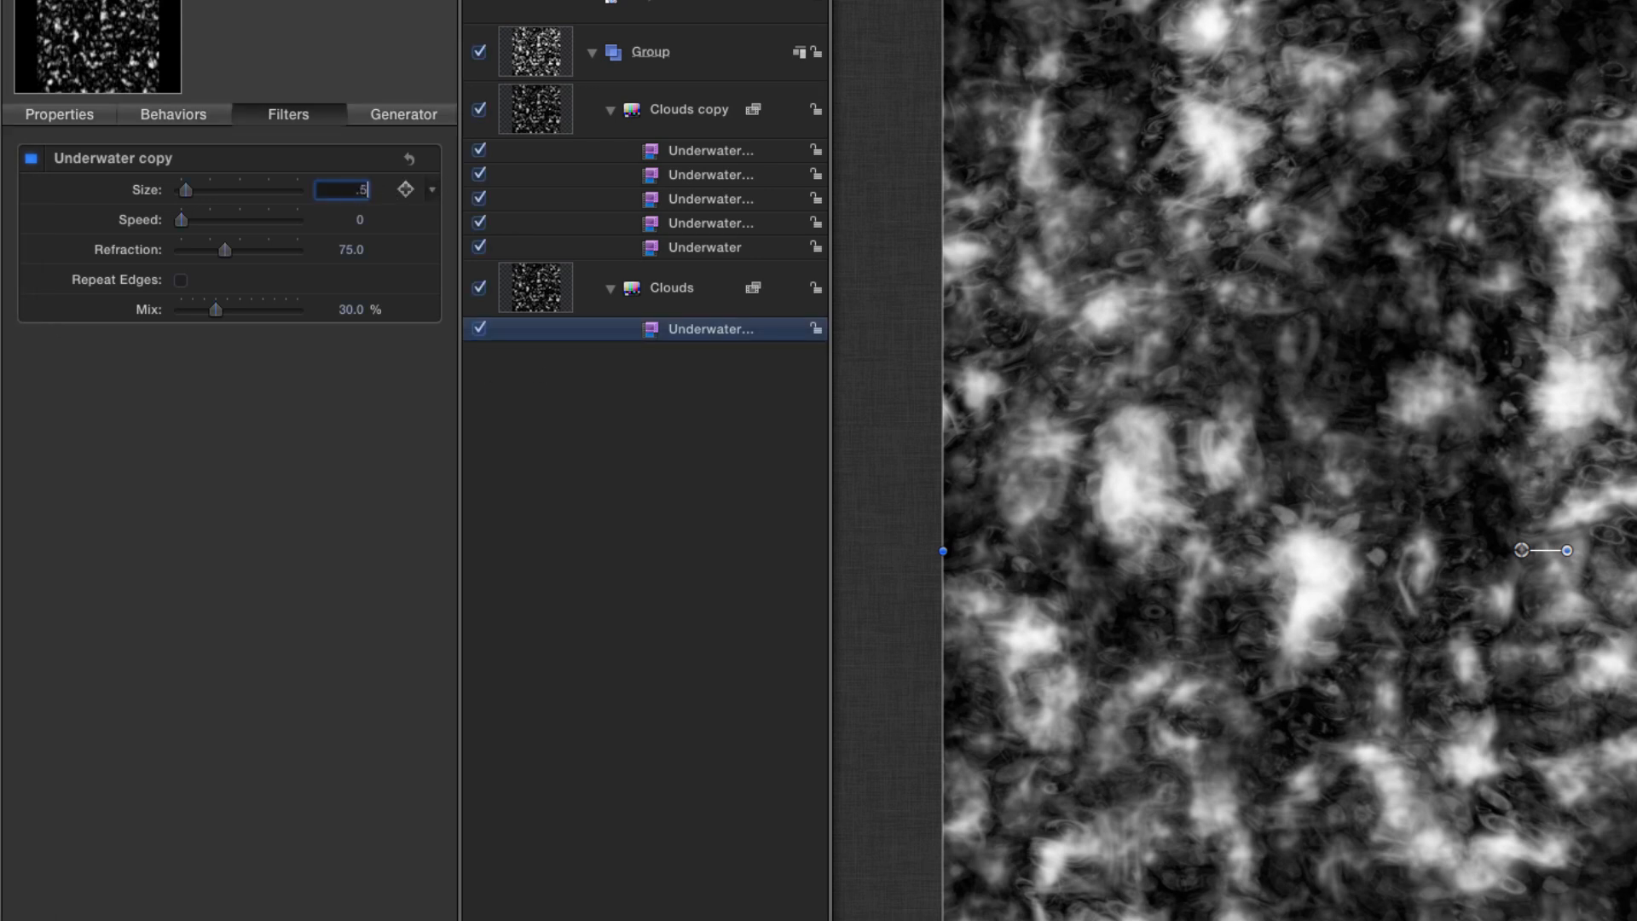
{"action": "key", "text": "Tab"}
{"action": "key", "text": "Tab"}
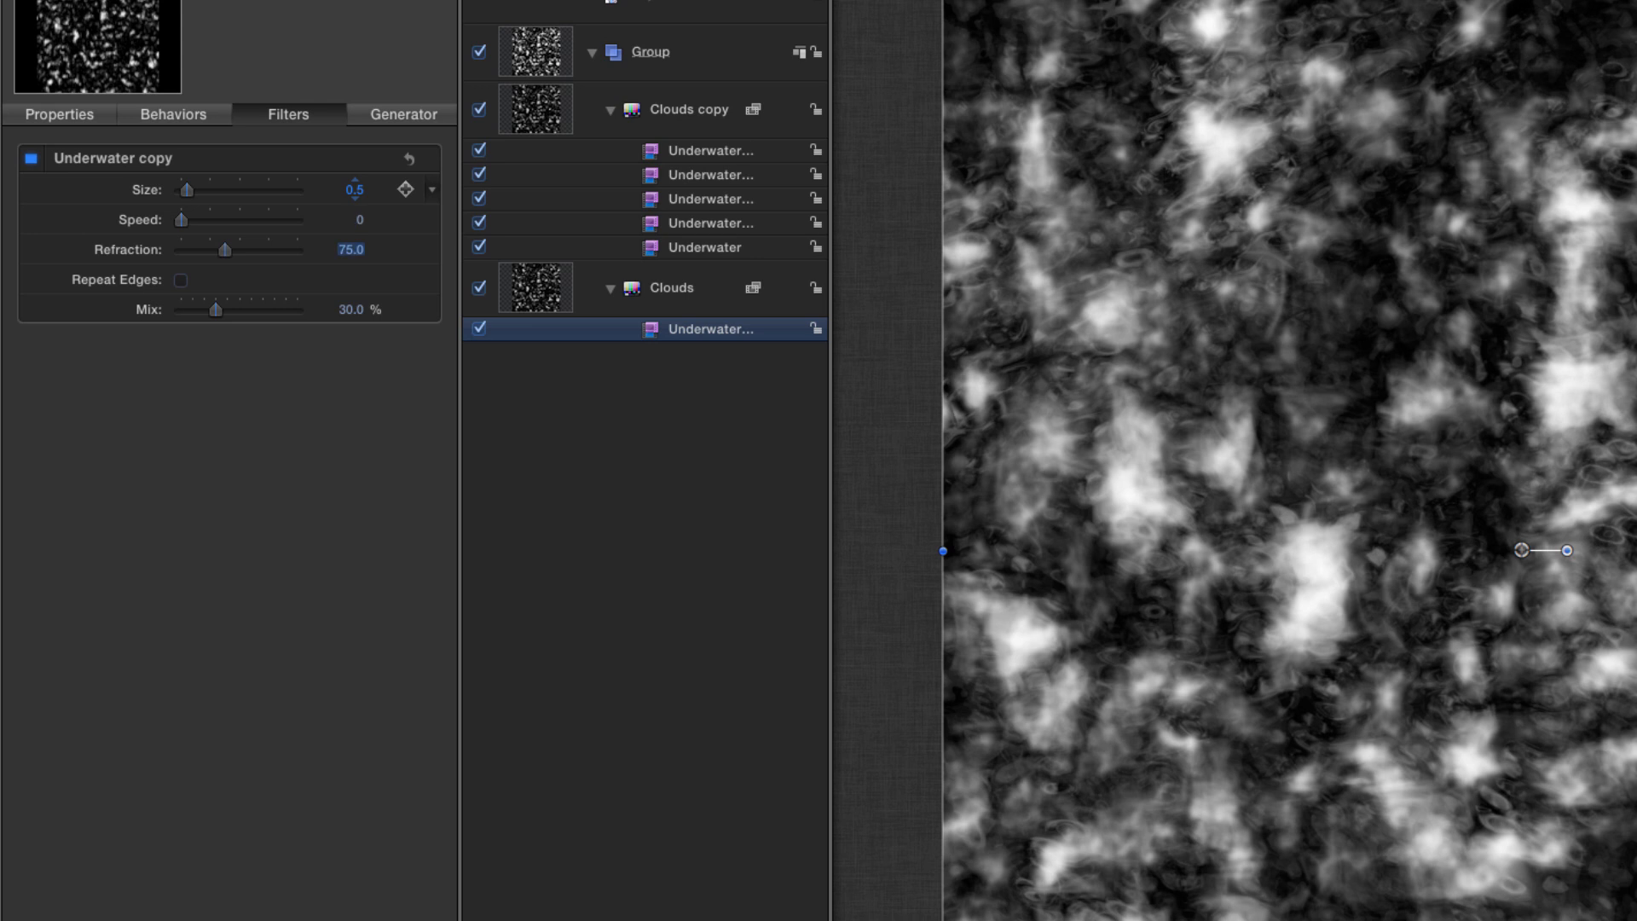
{"action": "type", "text": "100"}
{"action": "key", "text": "Return"}
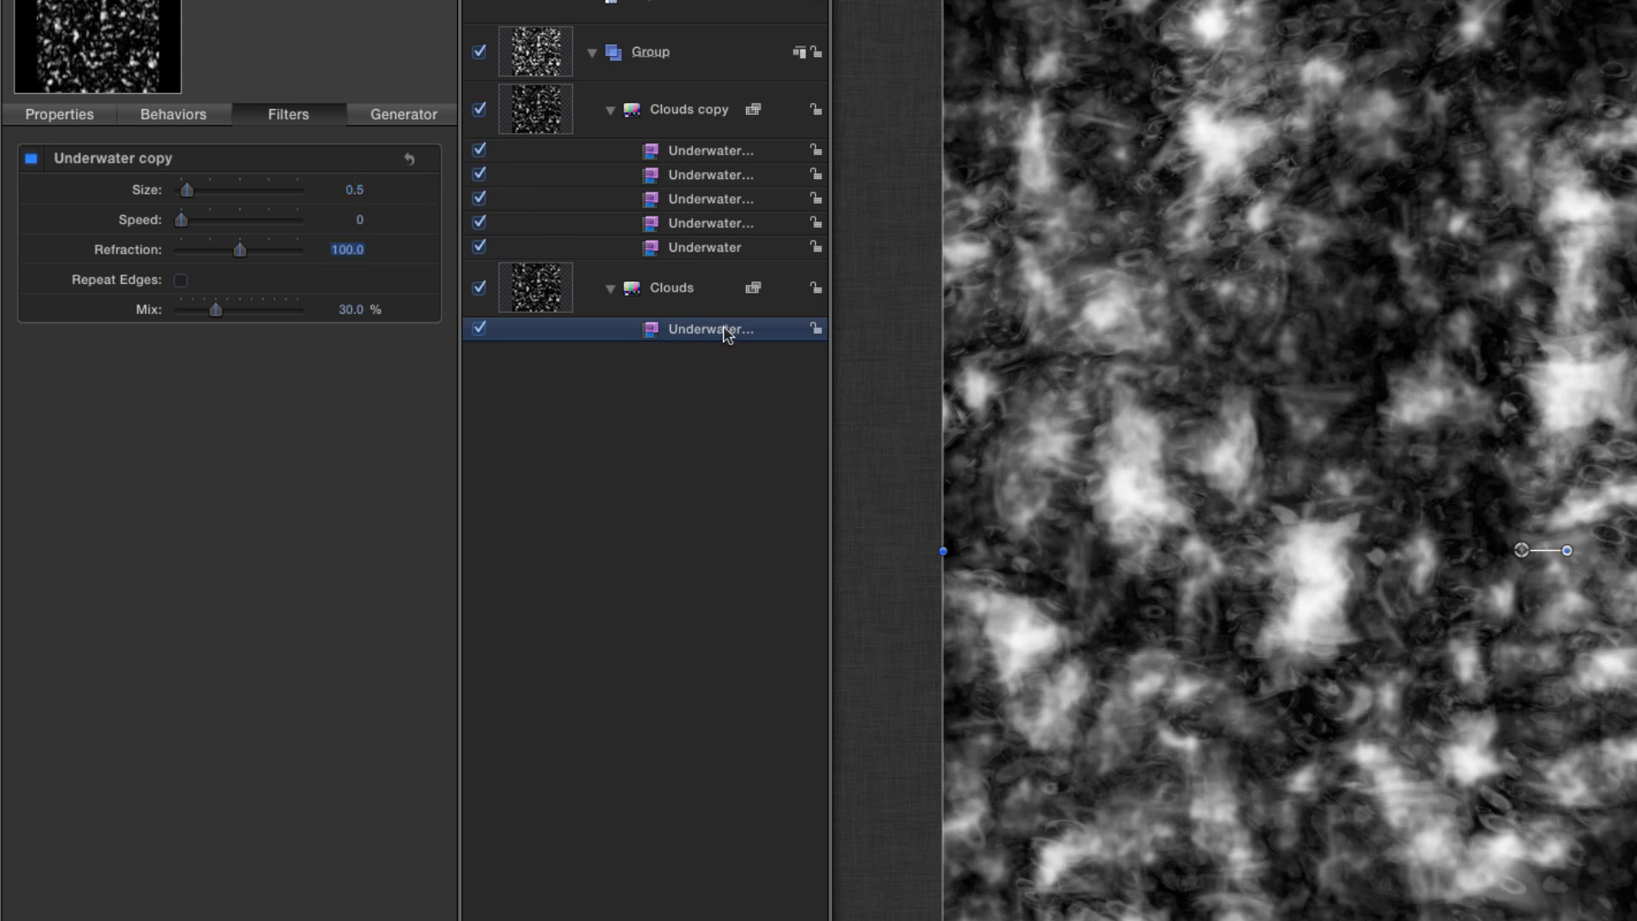
Duplicate the Clouds layer's Underwater copy filter twice and set the mix of the first Underwater copy to 50%
{"action": "key", "text": "super+d"}
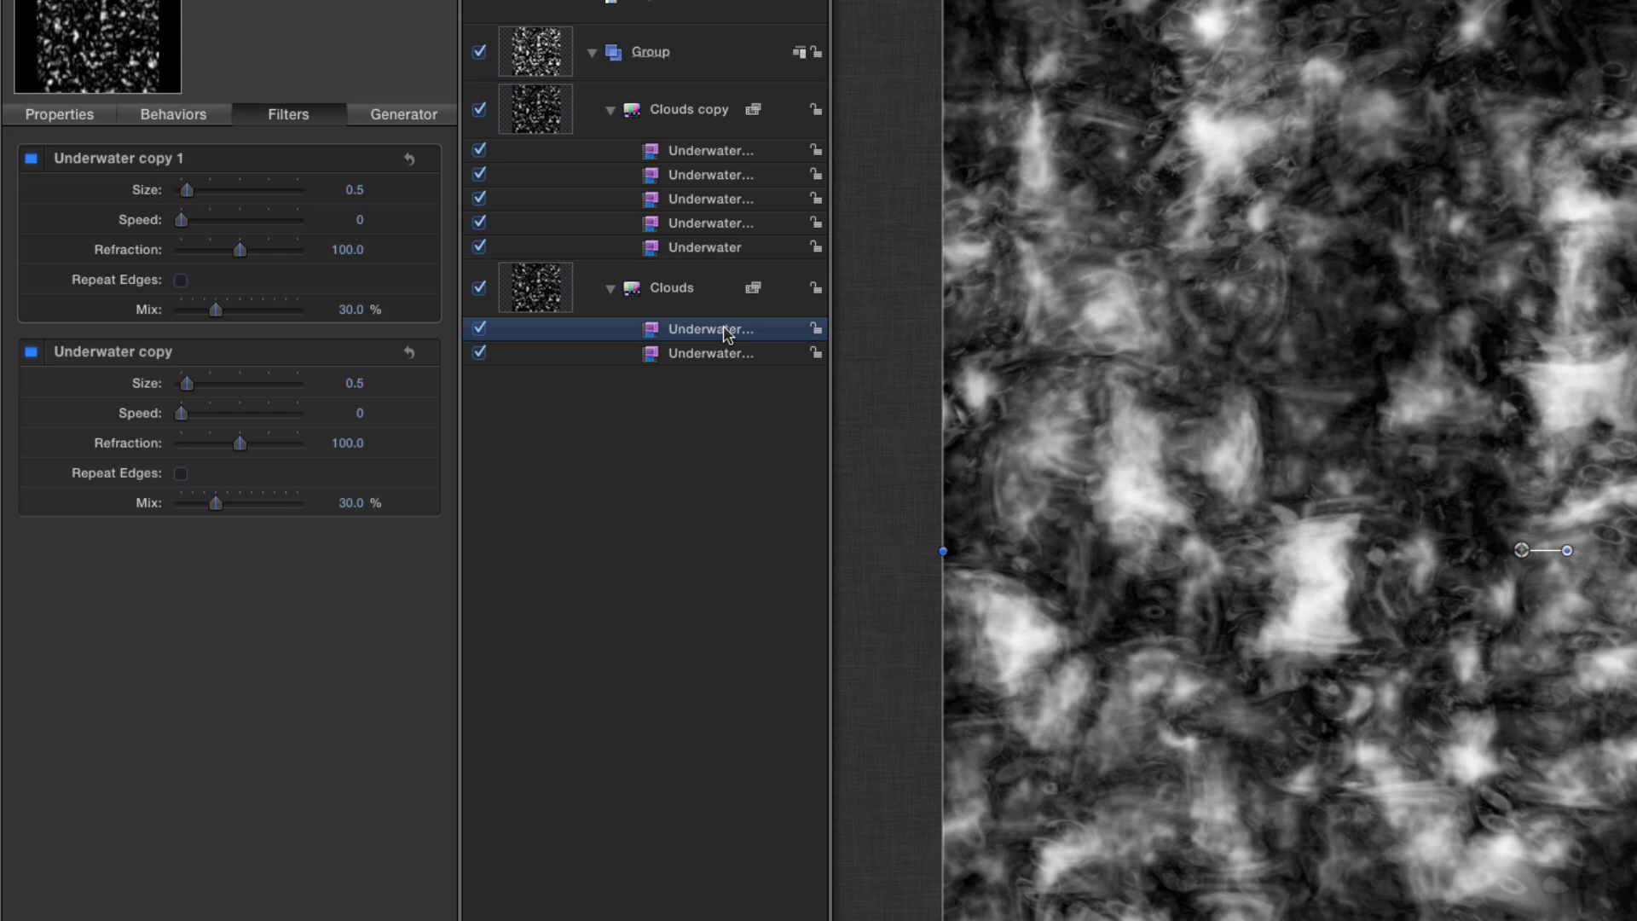
{"action": "key", "text": "super+d"}
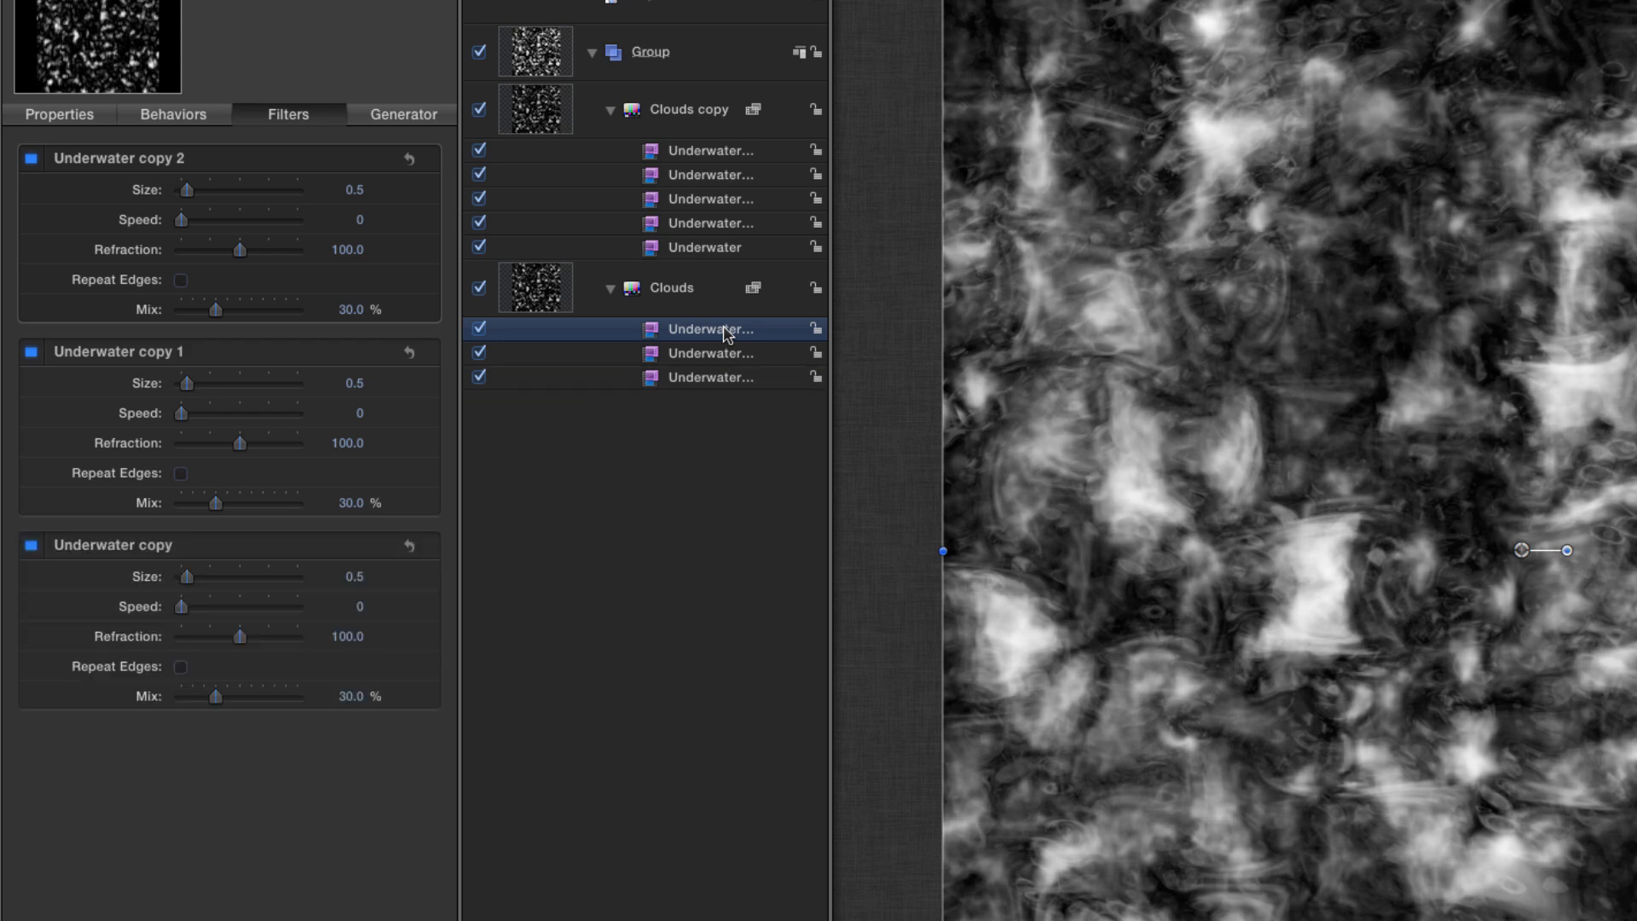
{"action": "left_click", "coordinate": [699, 380]}
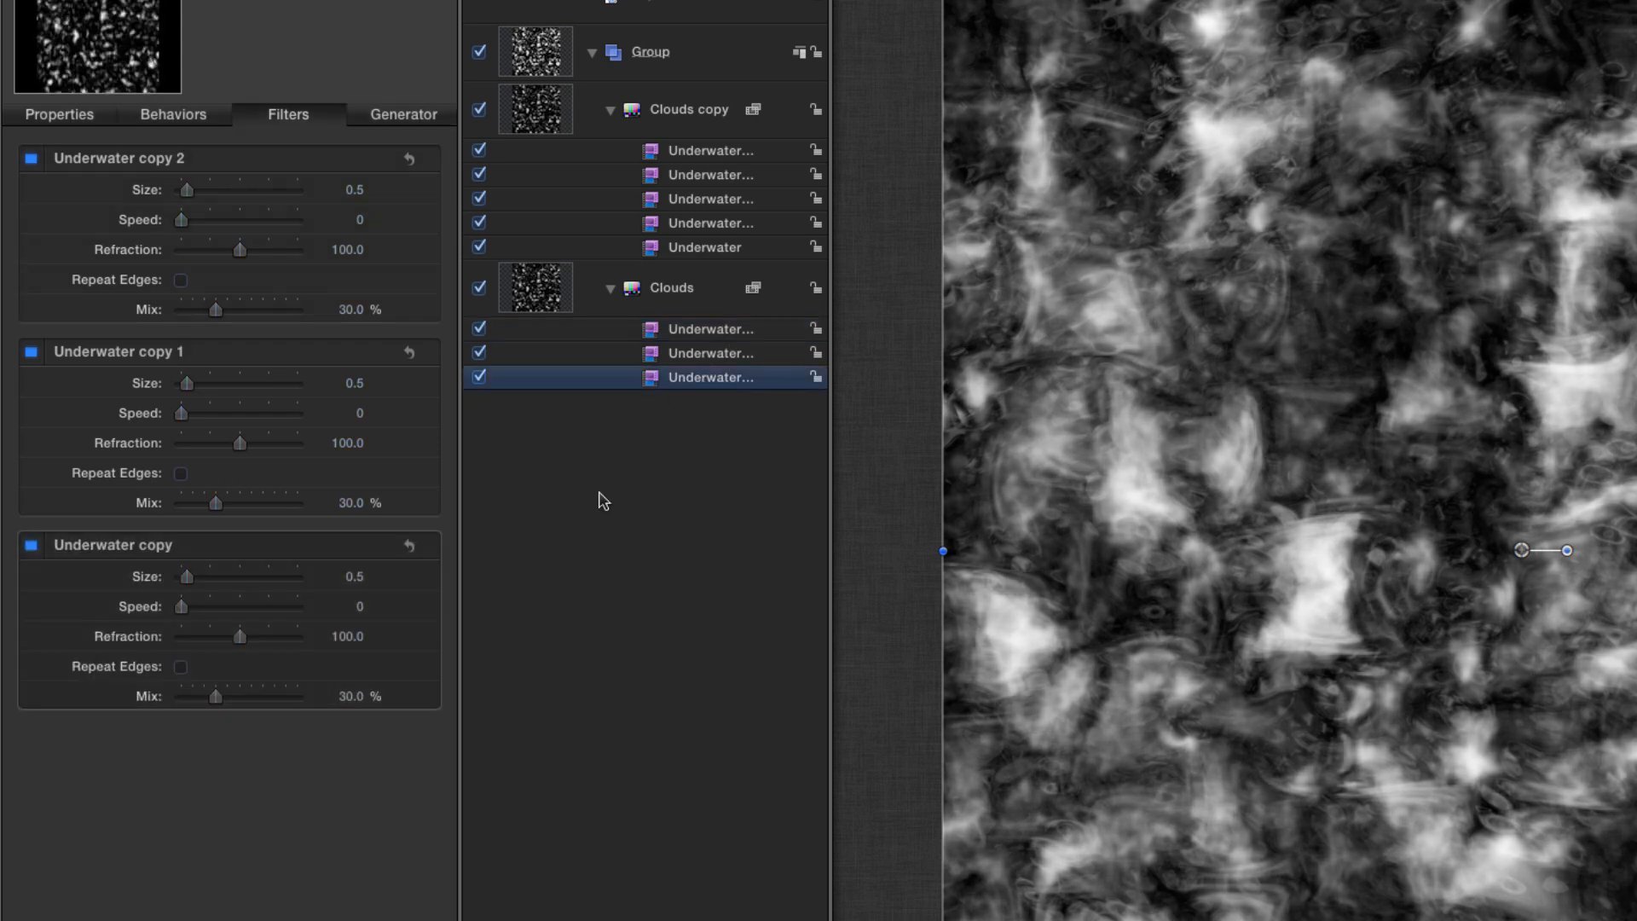
{"action": "left_click", "coordinate": [353, 698]}
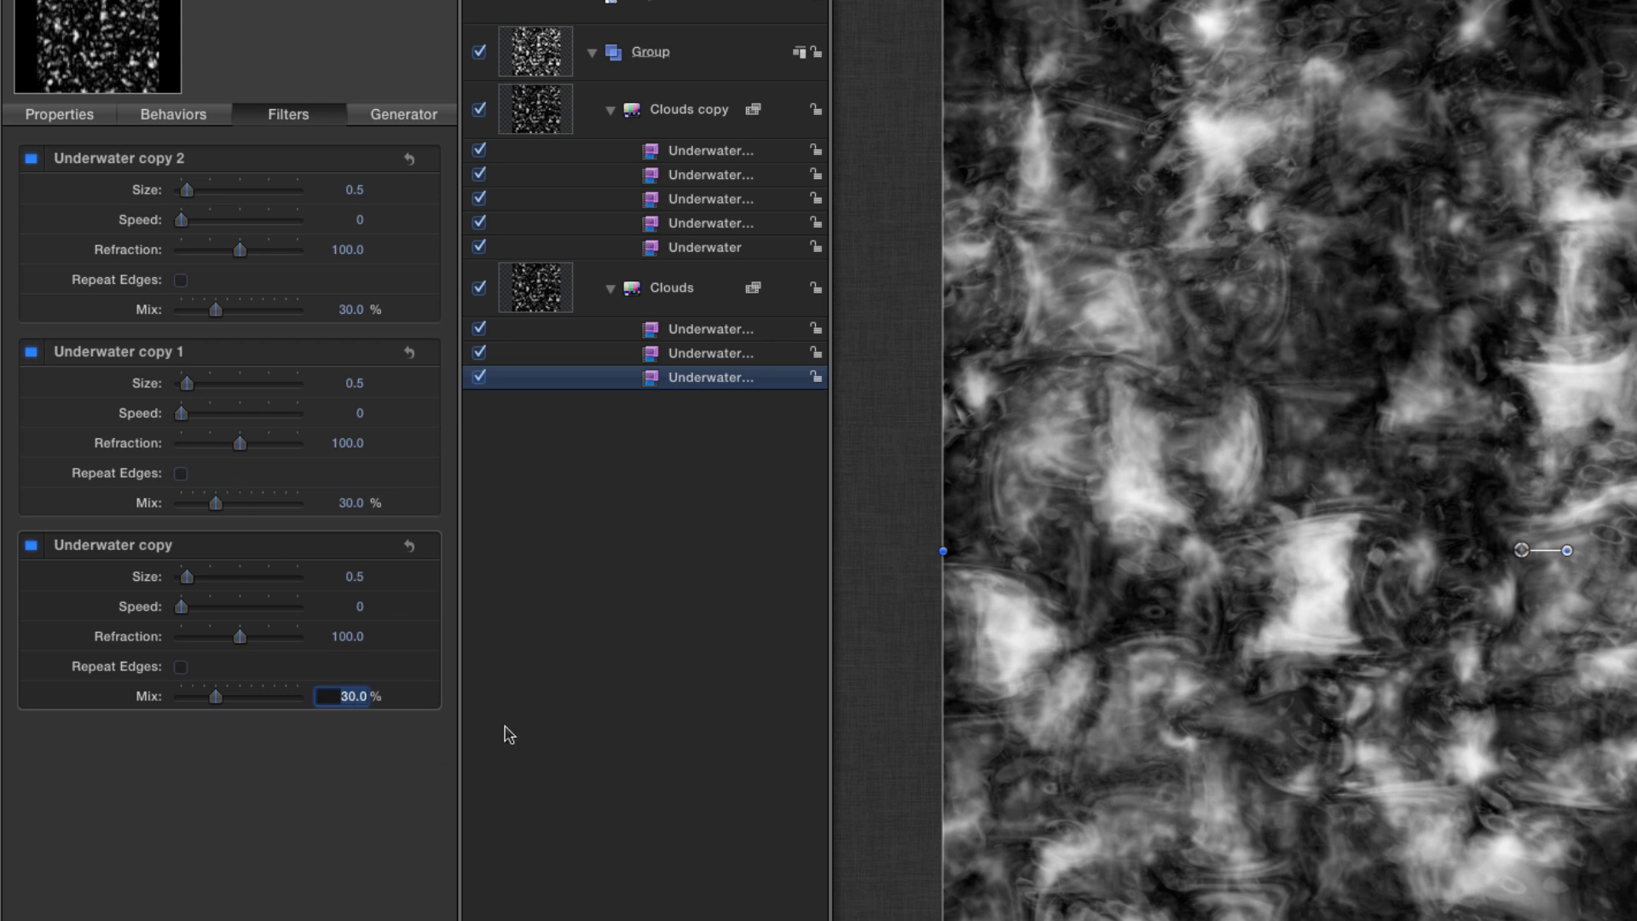
{"action": "left_click", "coordinate": [706, 380]}
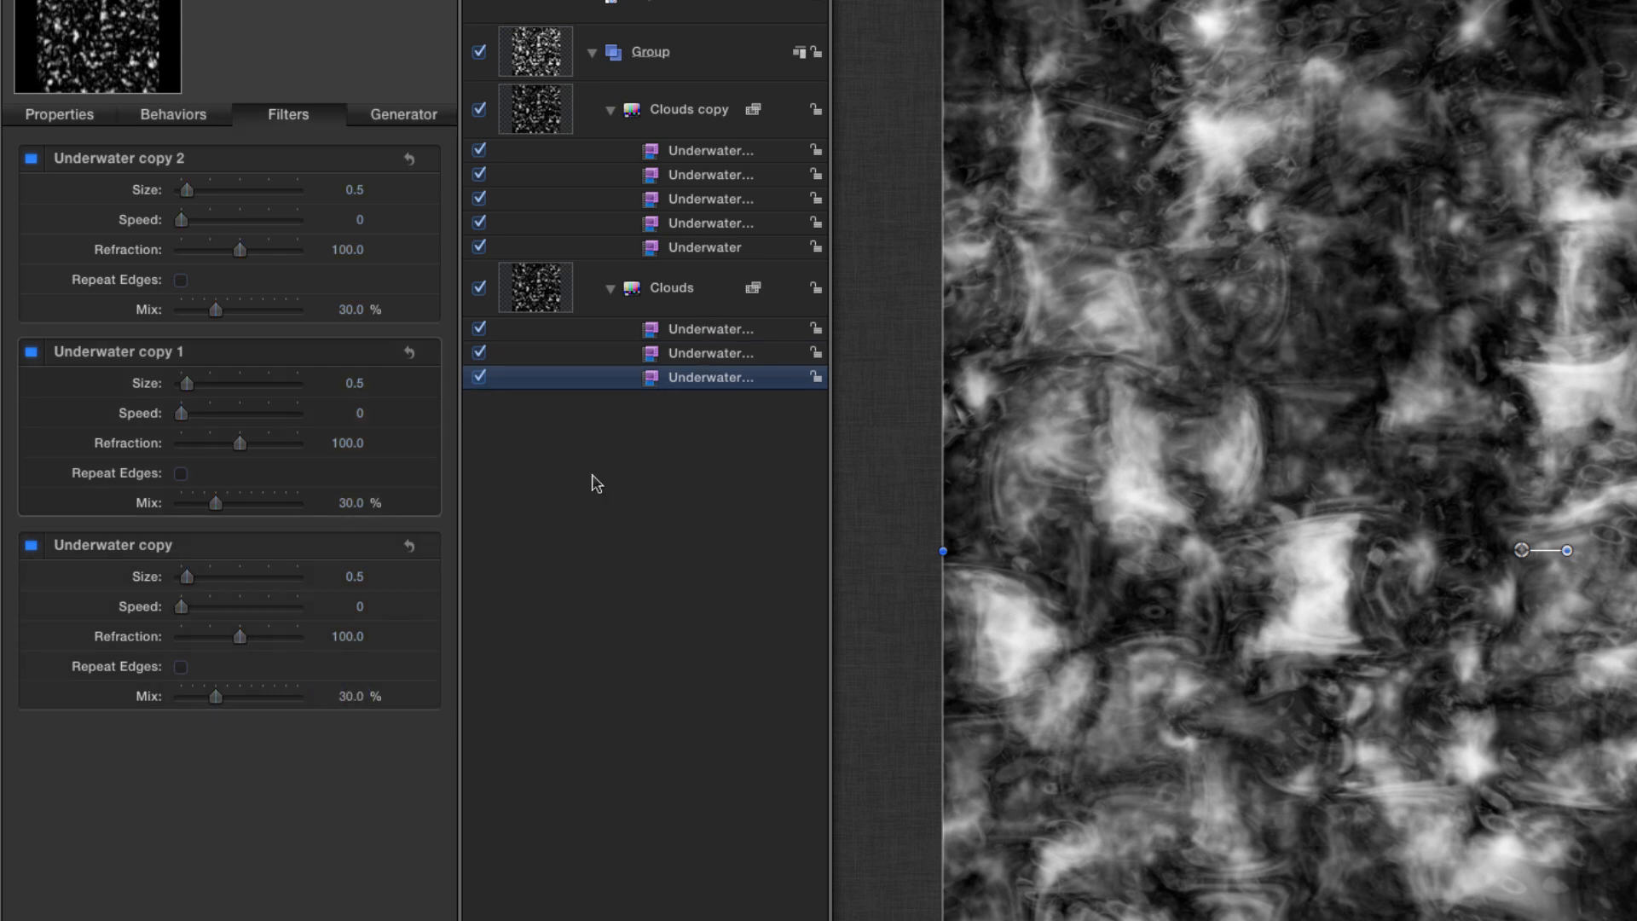
{"action": "left_click", "coordinate": [353, 697]}
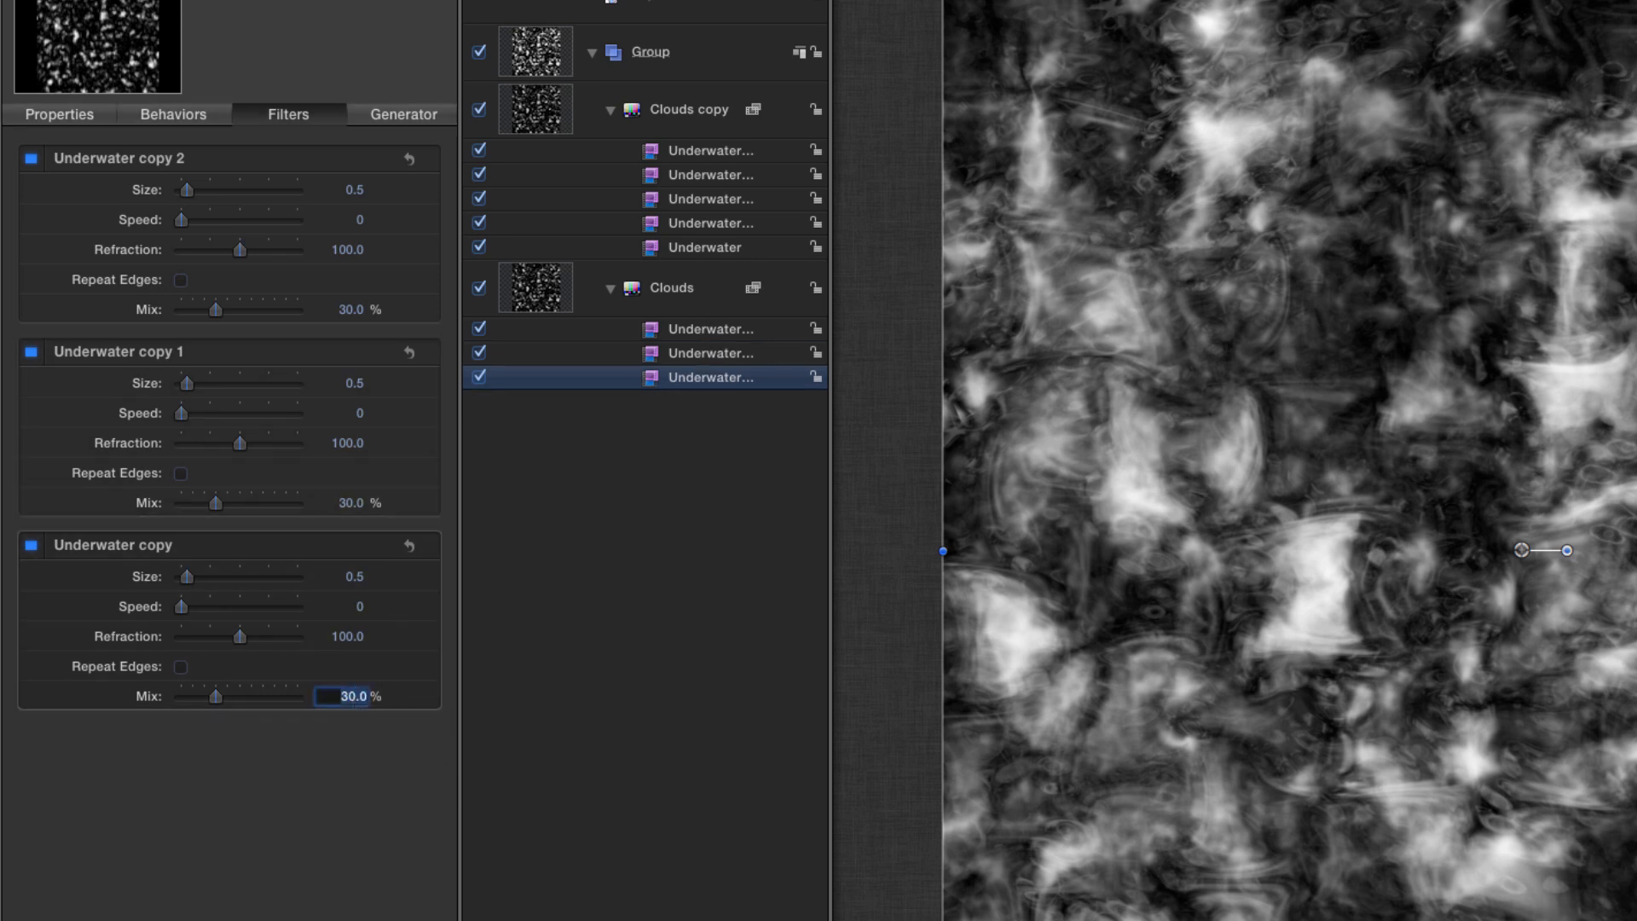
{"action": "type", "text": "50"}
{"action": "key", "text": "Return"}
Apply the Sphere distortion filter to the whole group and set its radius to 1000
{"action": "left_click", "coordinate": [657, 52]}
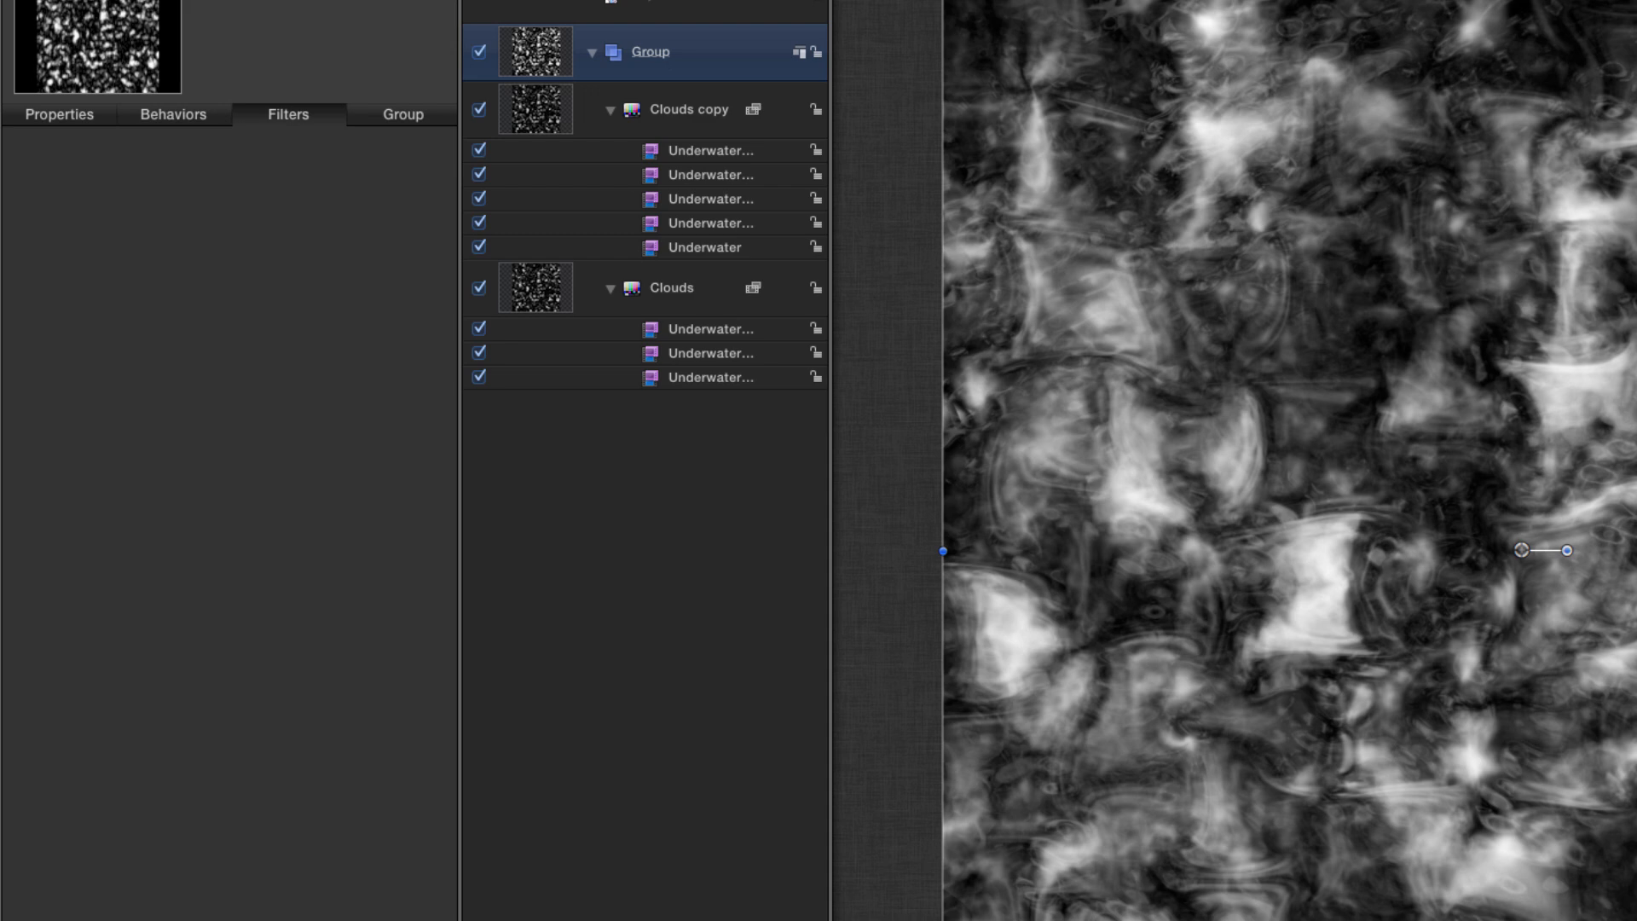
{"action": "left_click", "coordinate": [232, 1]}
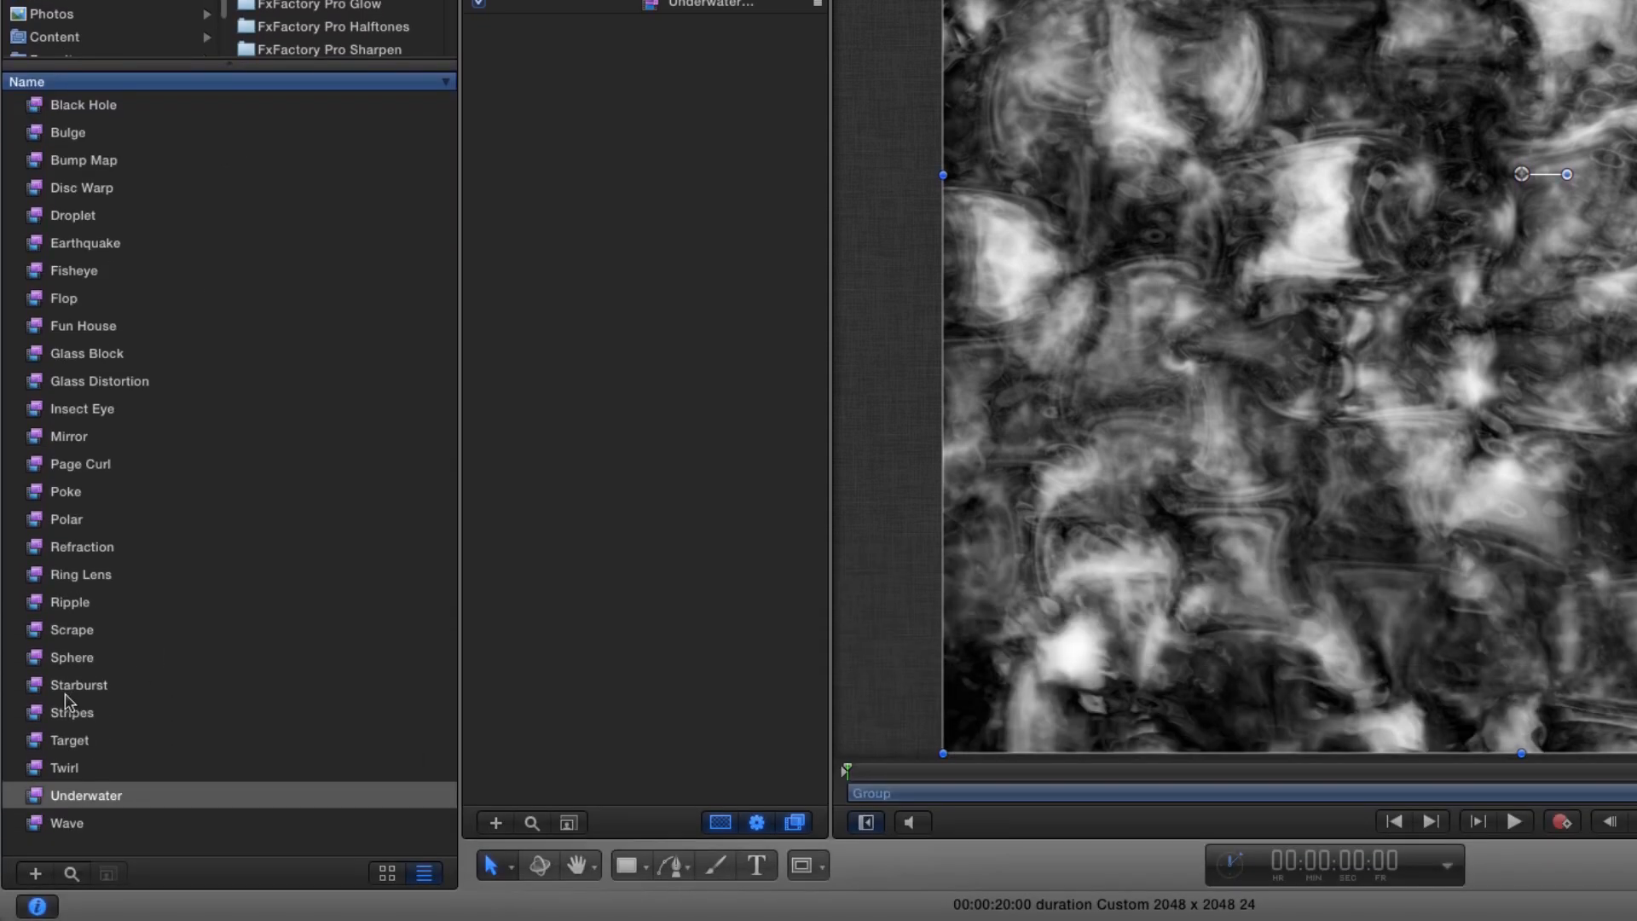
{"action": "left_click", "coordinate": [39, 660]}
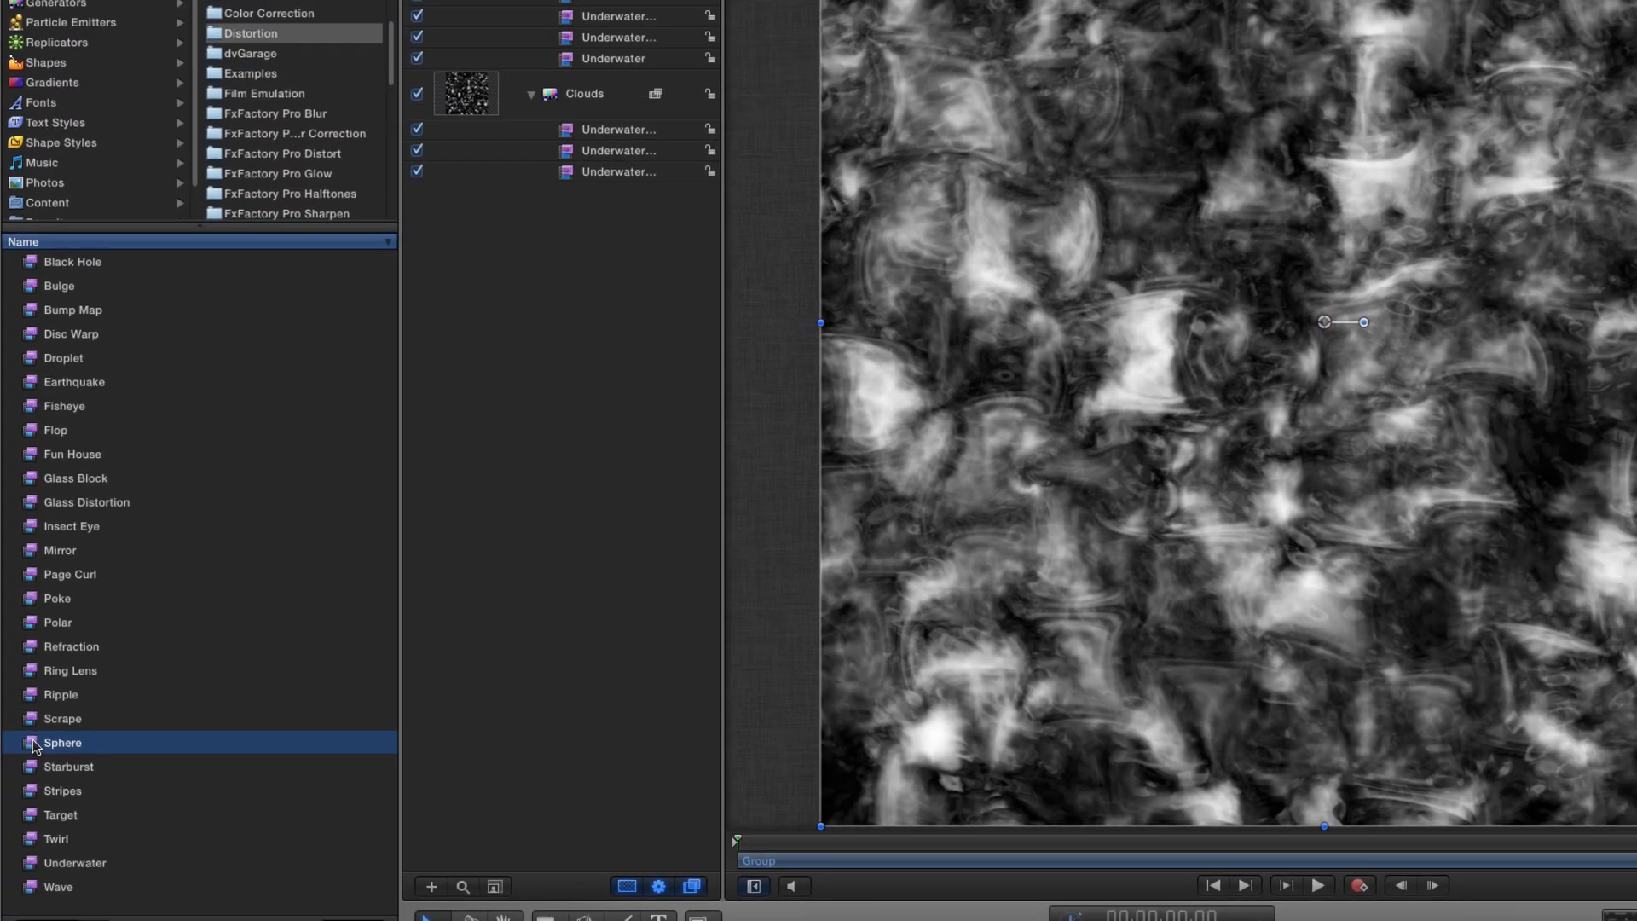
{"action": "left_click_drag", "start_coordinate": [38, 656], "coordinate": [455, 118]}
{"action": "left_click", "coordinate": [284, 31]}
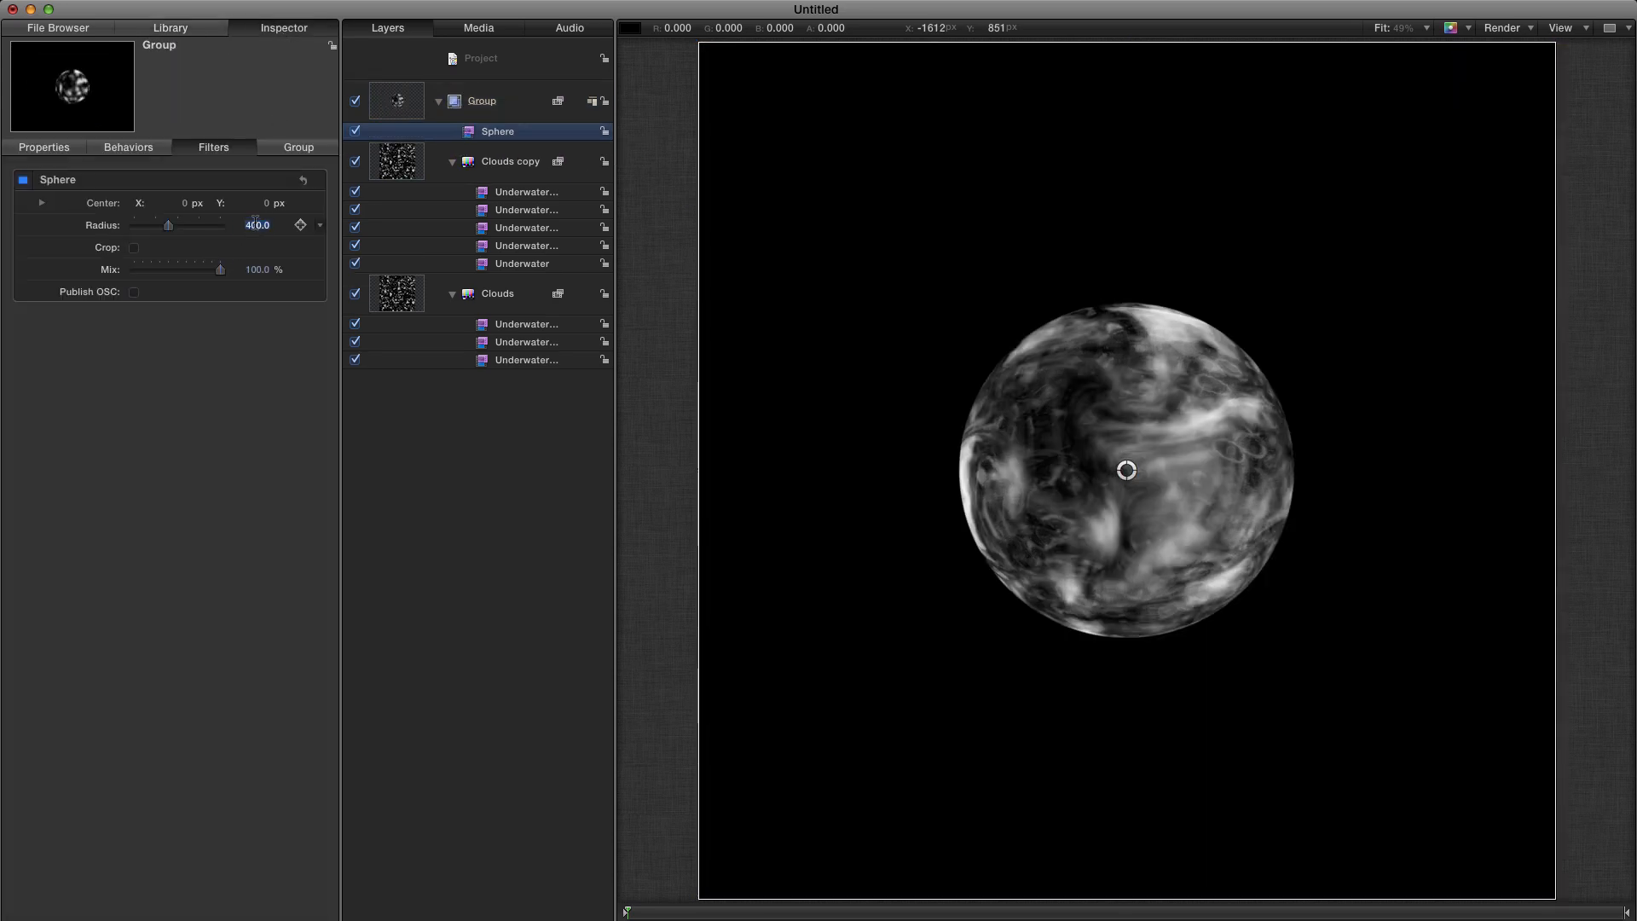
{"action": "left_click", "coordinate": [258, 225]}
{"action": "type", "text": "1000"}
{"action": "key", "text": "Return"}
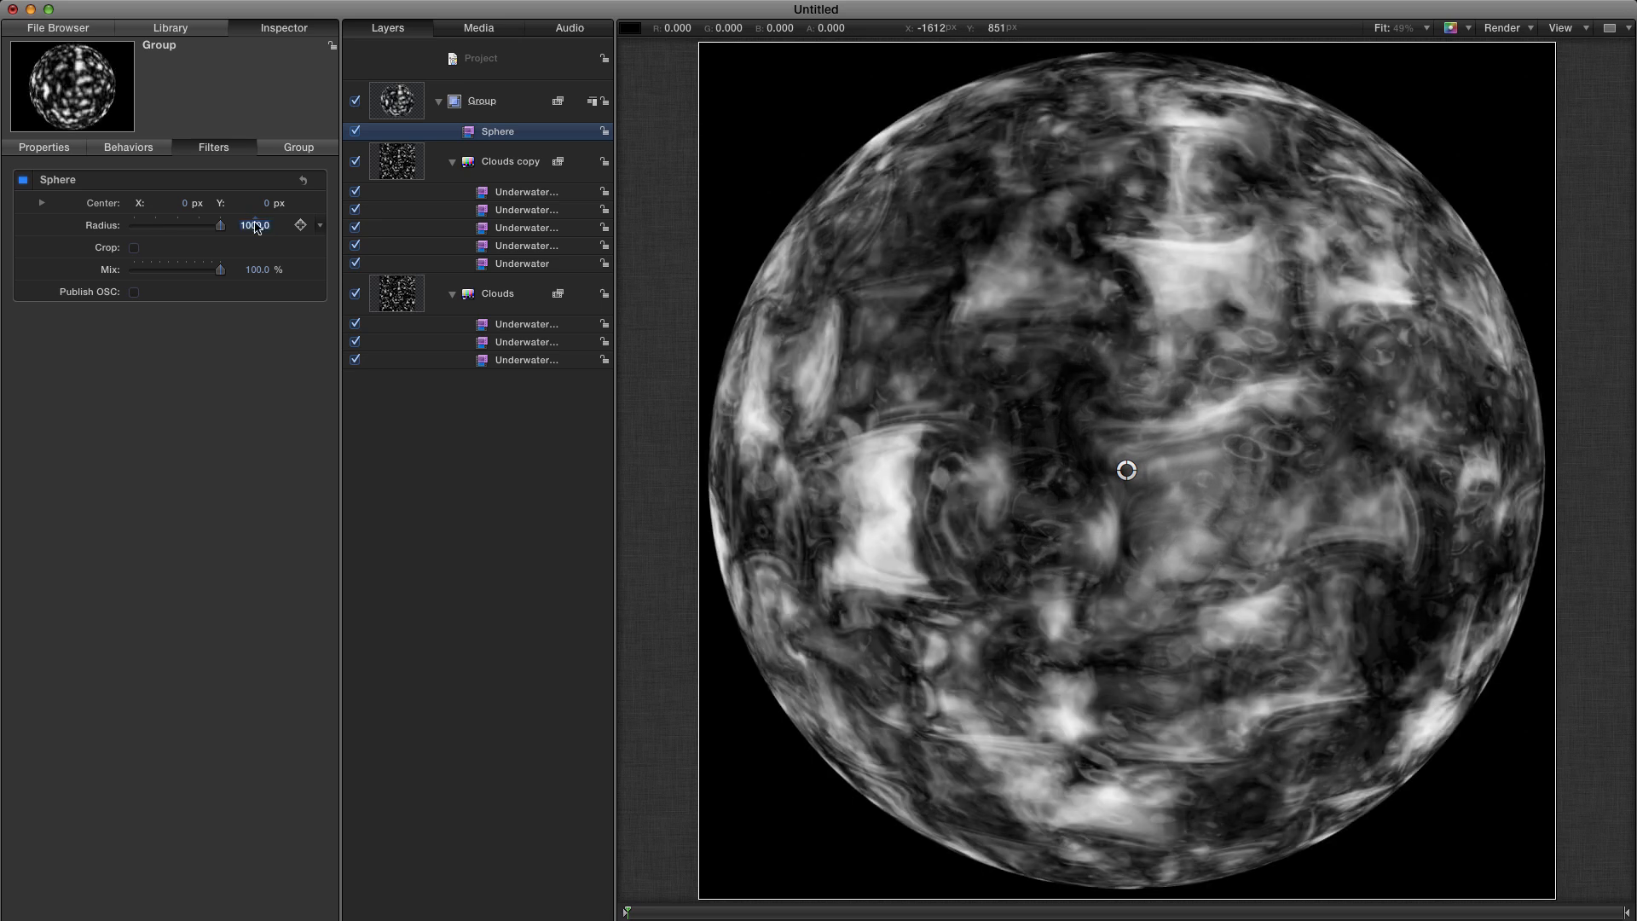
Compare the group without and with the Sphere filter, and delete that filter from the group
{"action": "left_click", "coordinate": [357, 132]}
{"action": "left_click", "coordinate": [358, 132]}
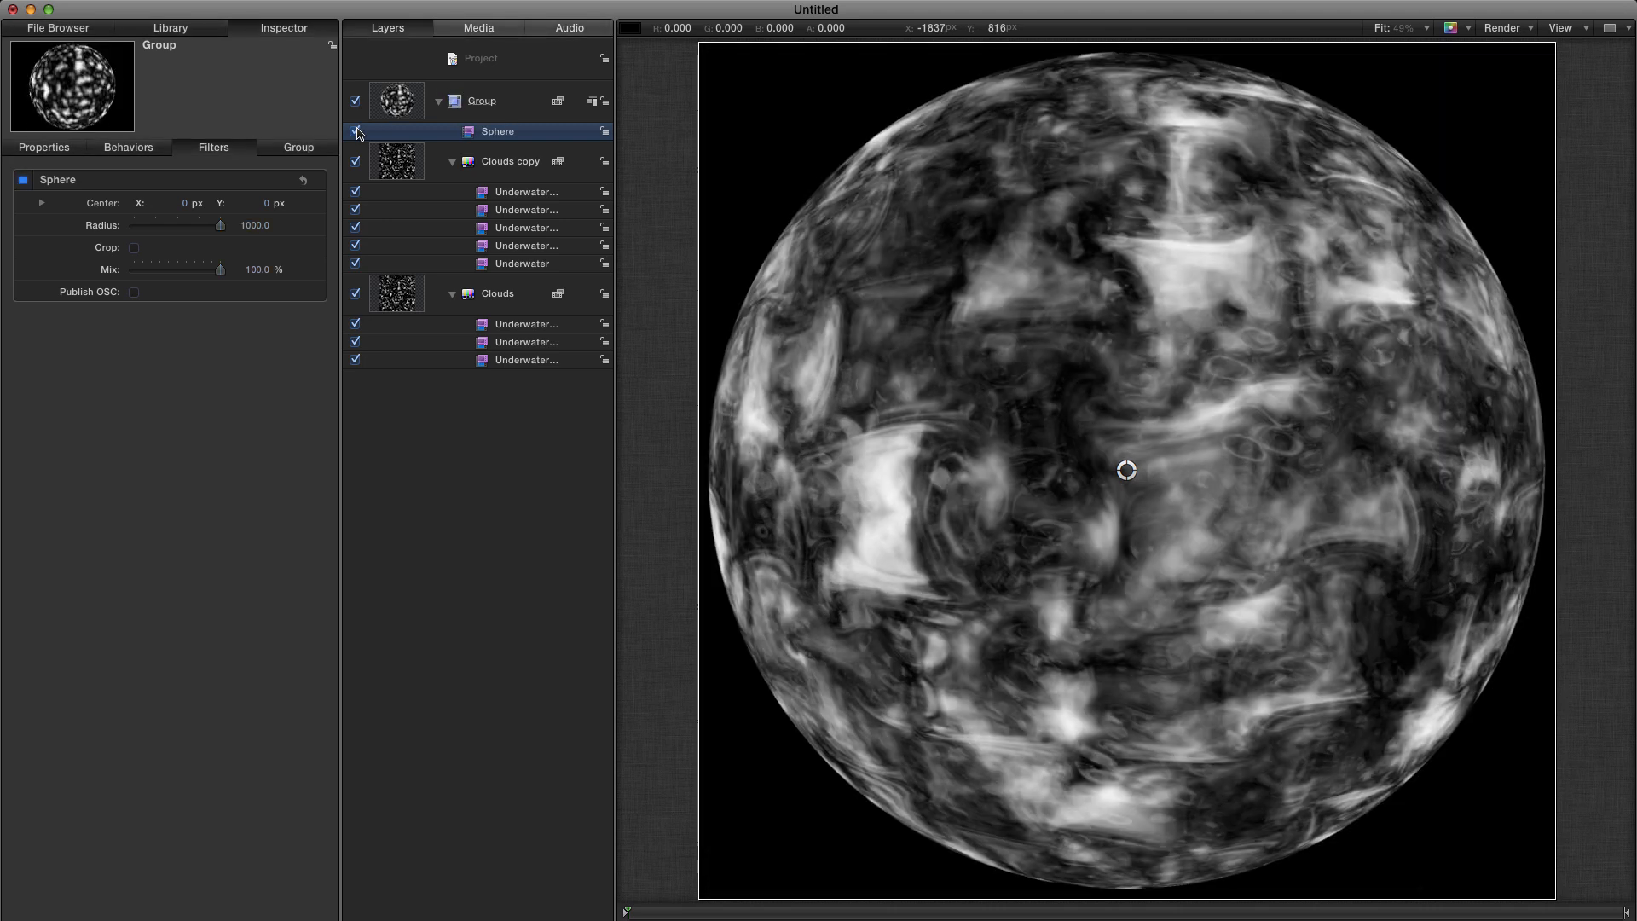
{"action": "right_click", "coordinate": [492, 132]}
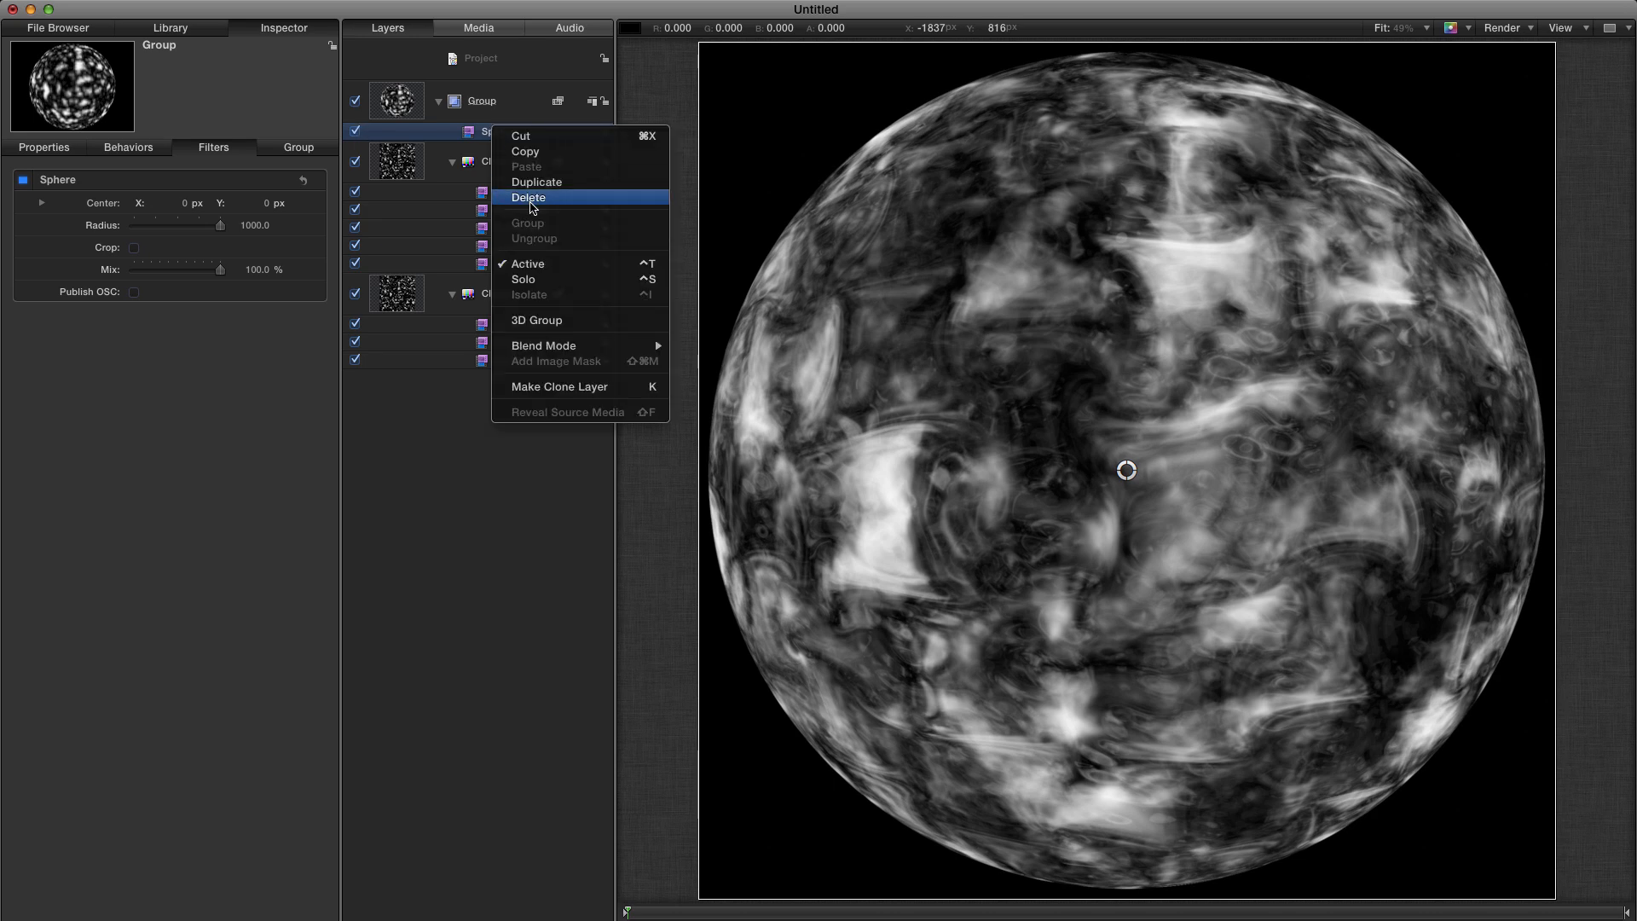
{"action": "left_click", "coordinate": [530, 201]}
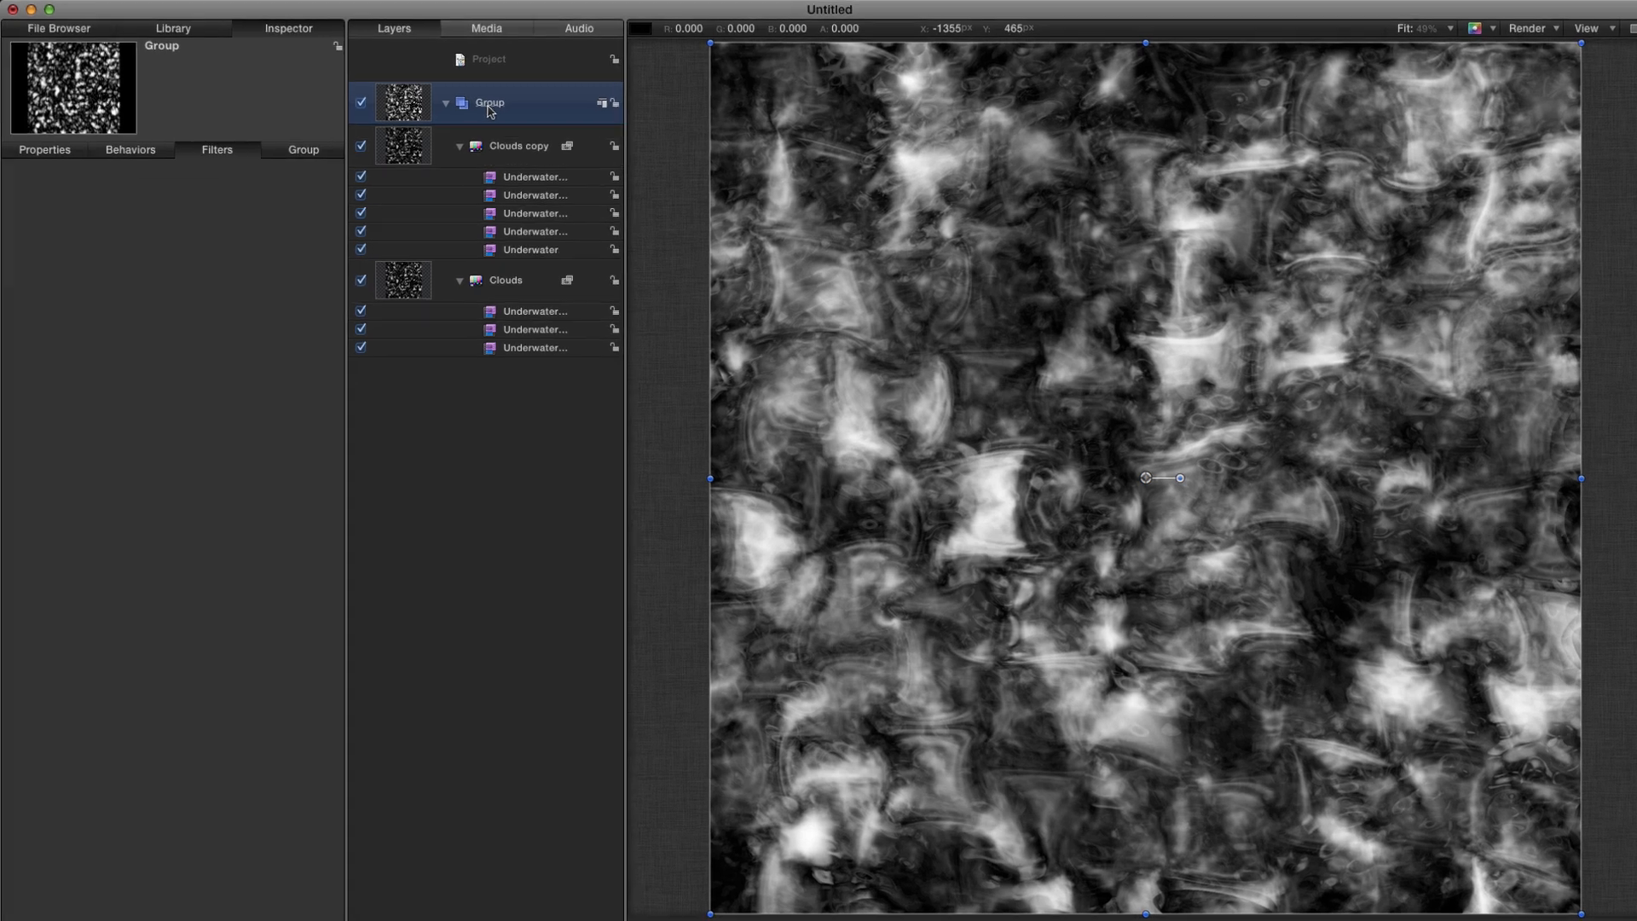
Rename the group as Clouds Medium, and hide it collapsed in the layer list
{"action": "double_click", "coordinate": [480, 105]}
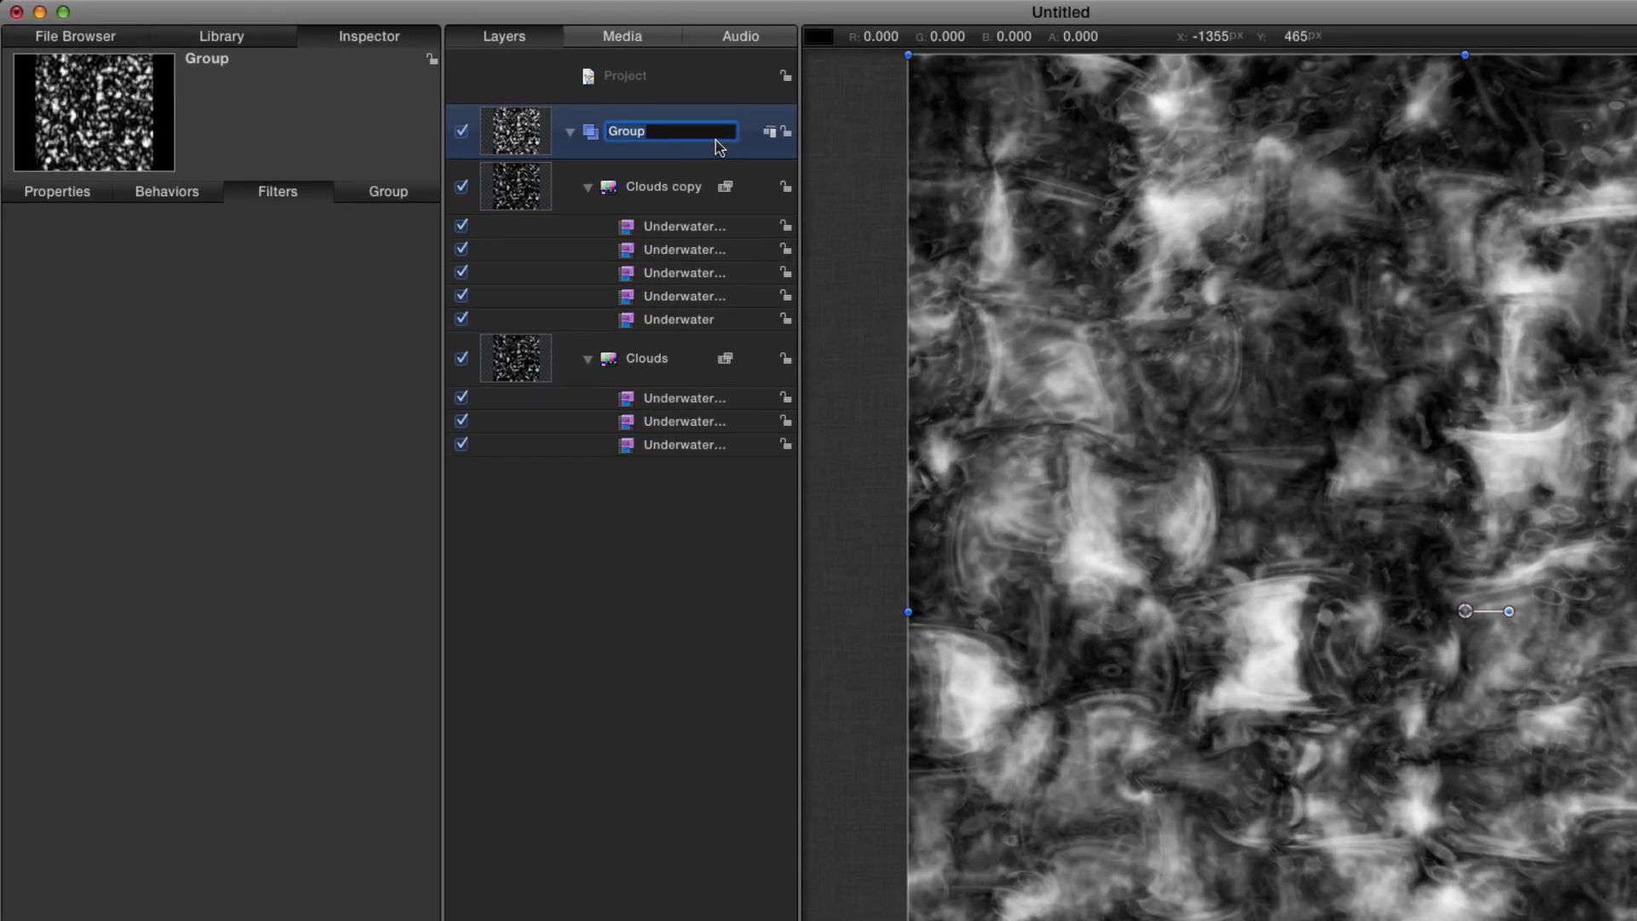
{"action": "type", "text": "Clouds Medium"}
{"action": "key", "text": "Return"}
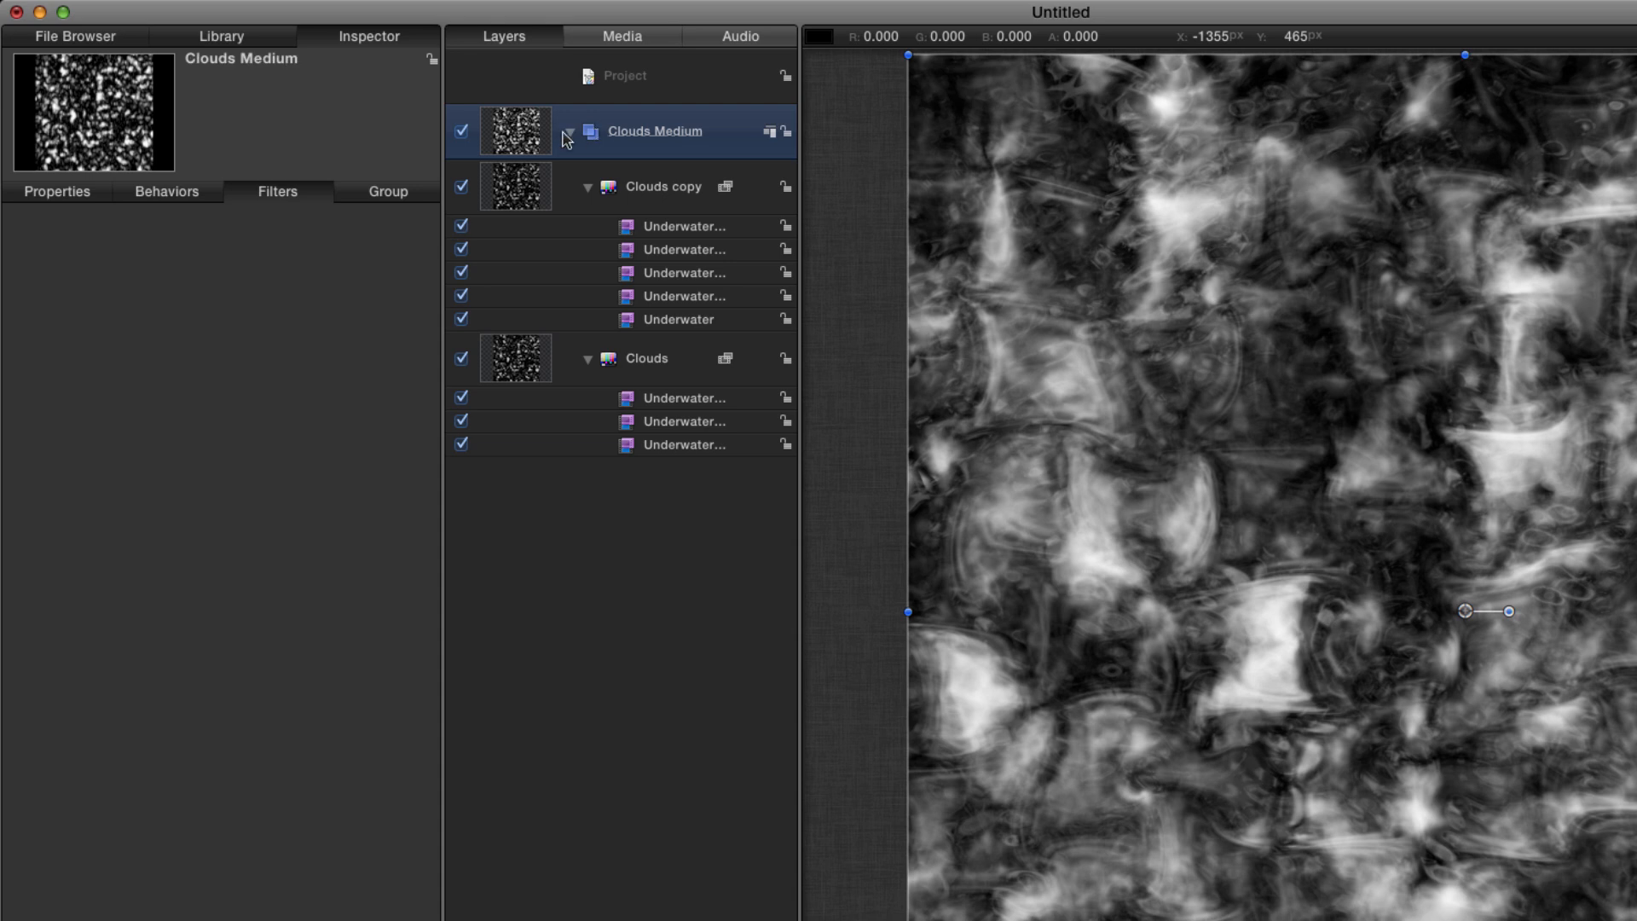
{"action": "left_click", "coordinate": [570, 132]}
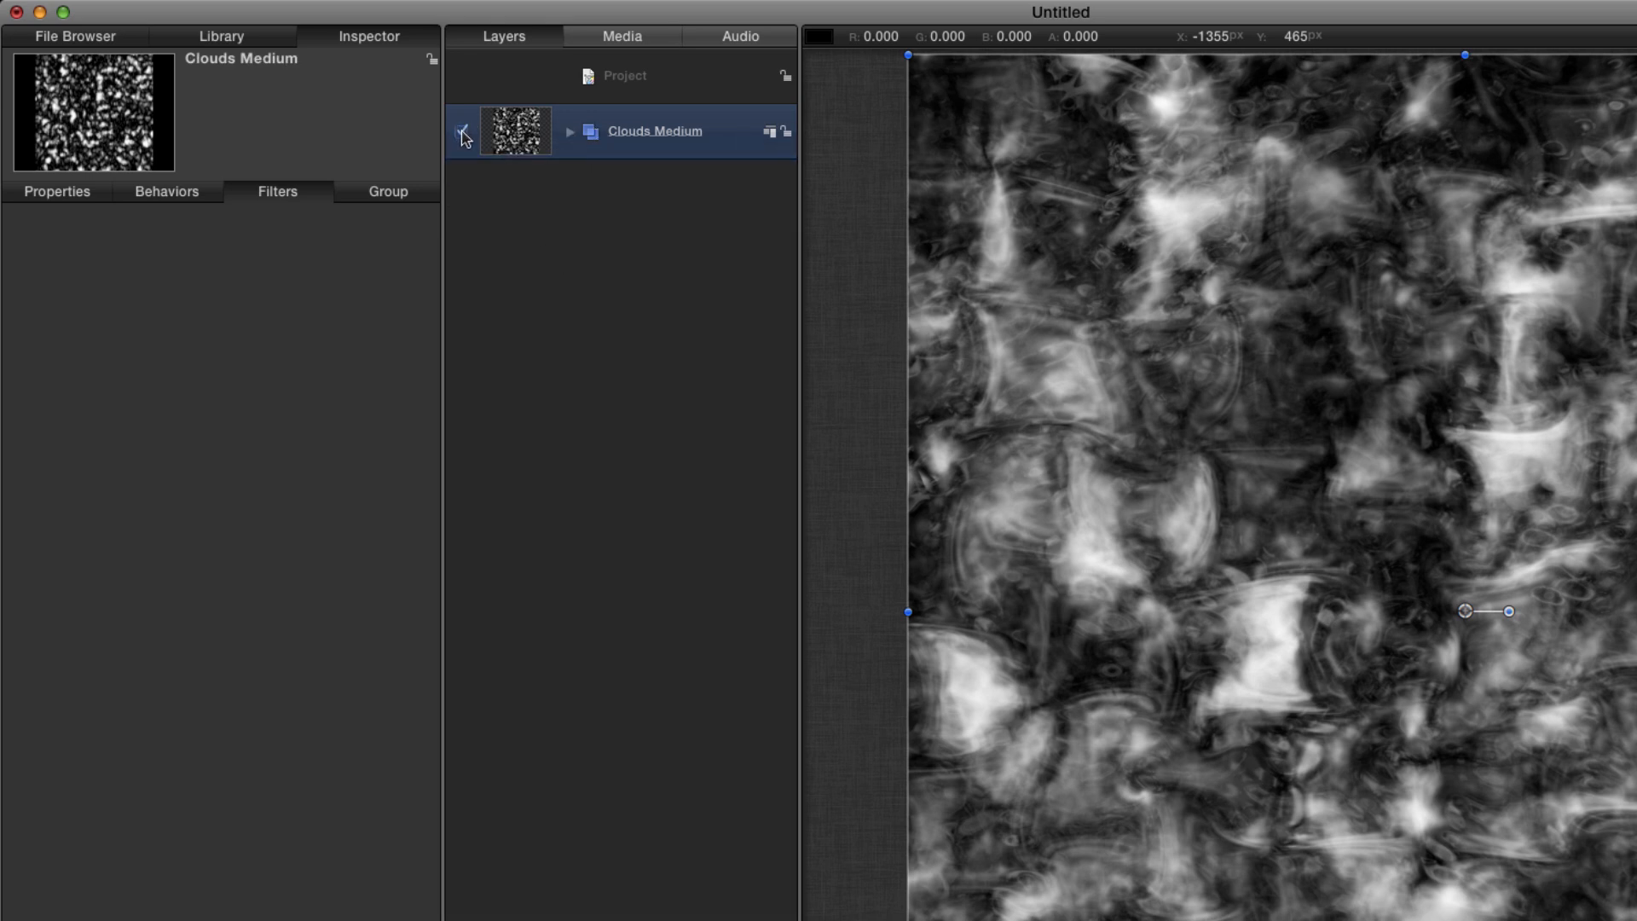
{"action": "left_click", "coordinate": [463, 132]}
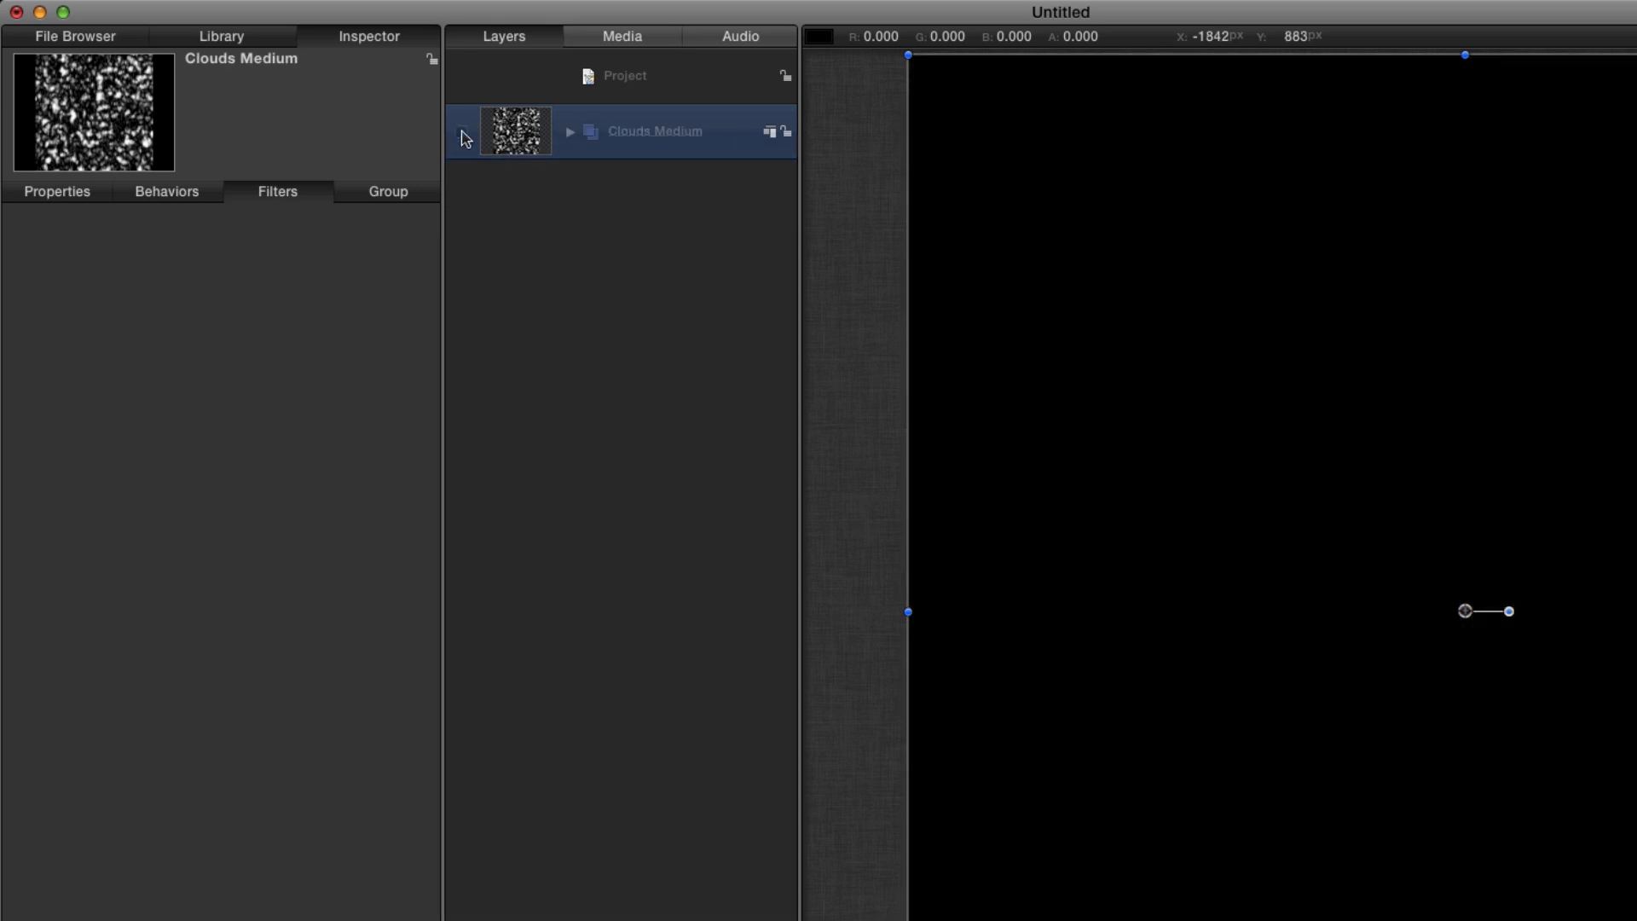
Create a new group above Clouds Medium and add a Clouds generator to it
{"action": "left_click", "coordinate": [660, 80]}
{"action": "key", "text": "super+shift+n"}
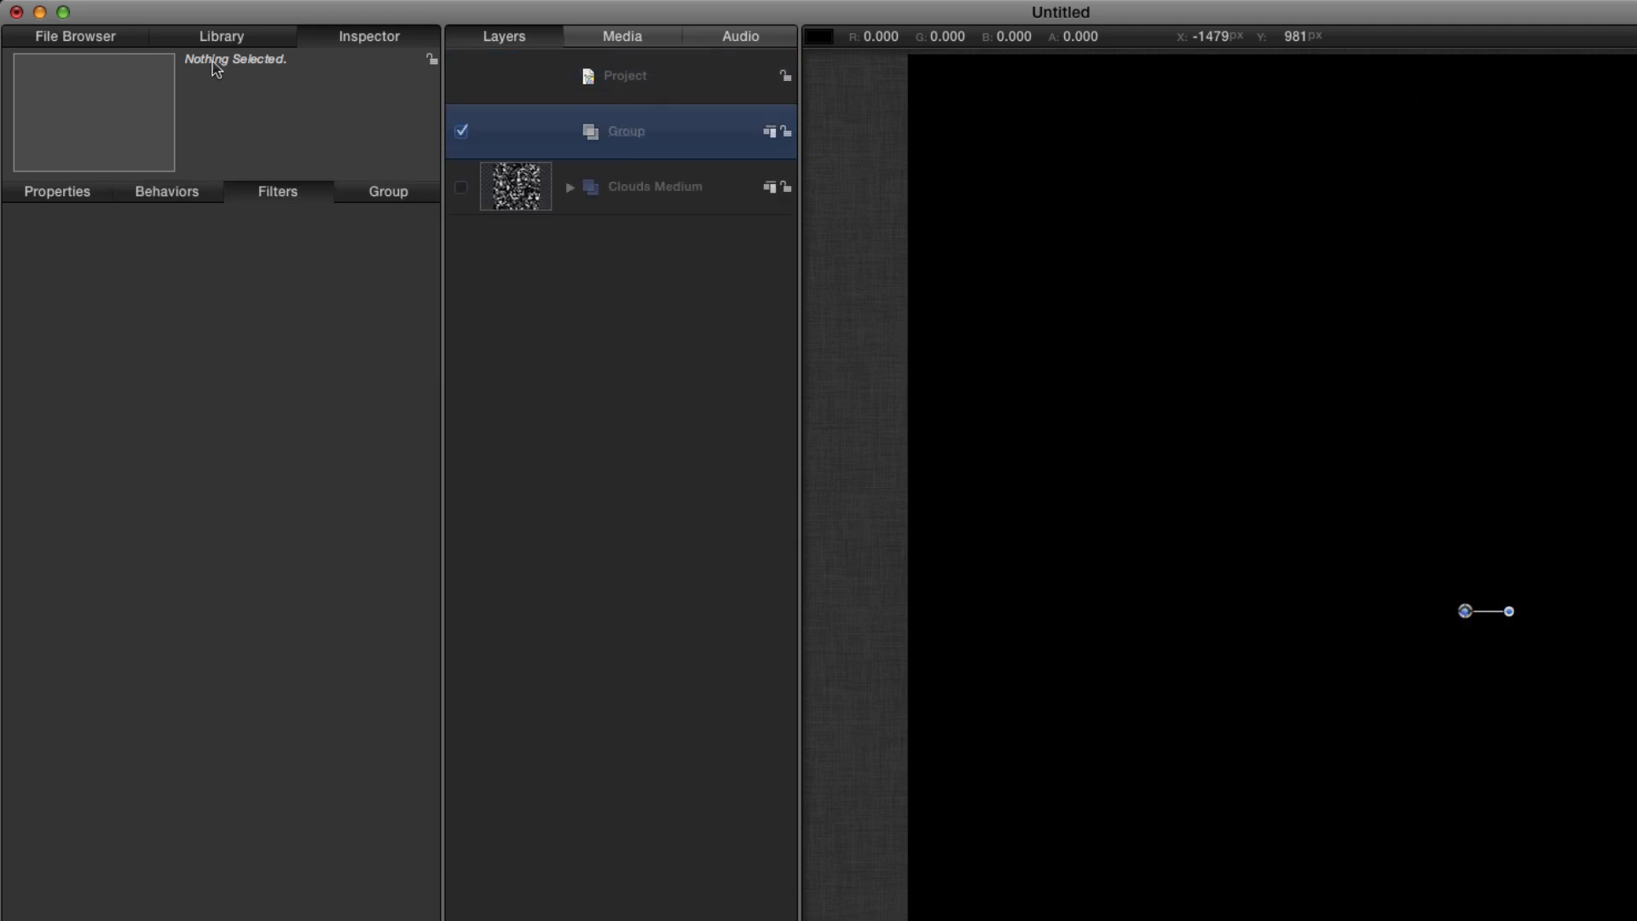
{"action": "left_click", "coordinate": [224, 36]}
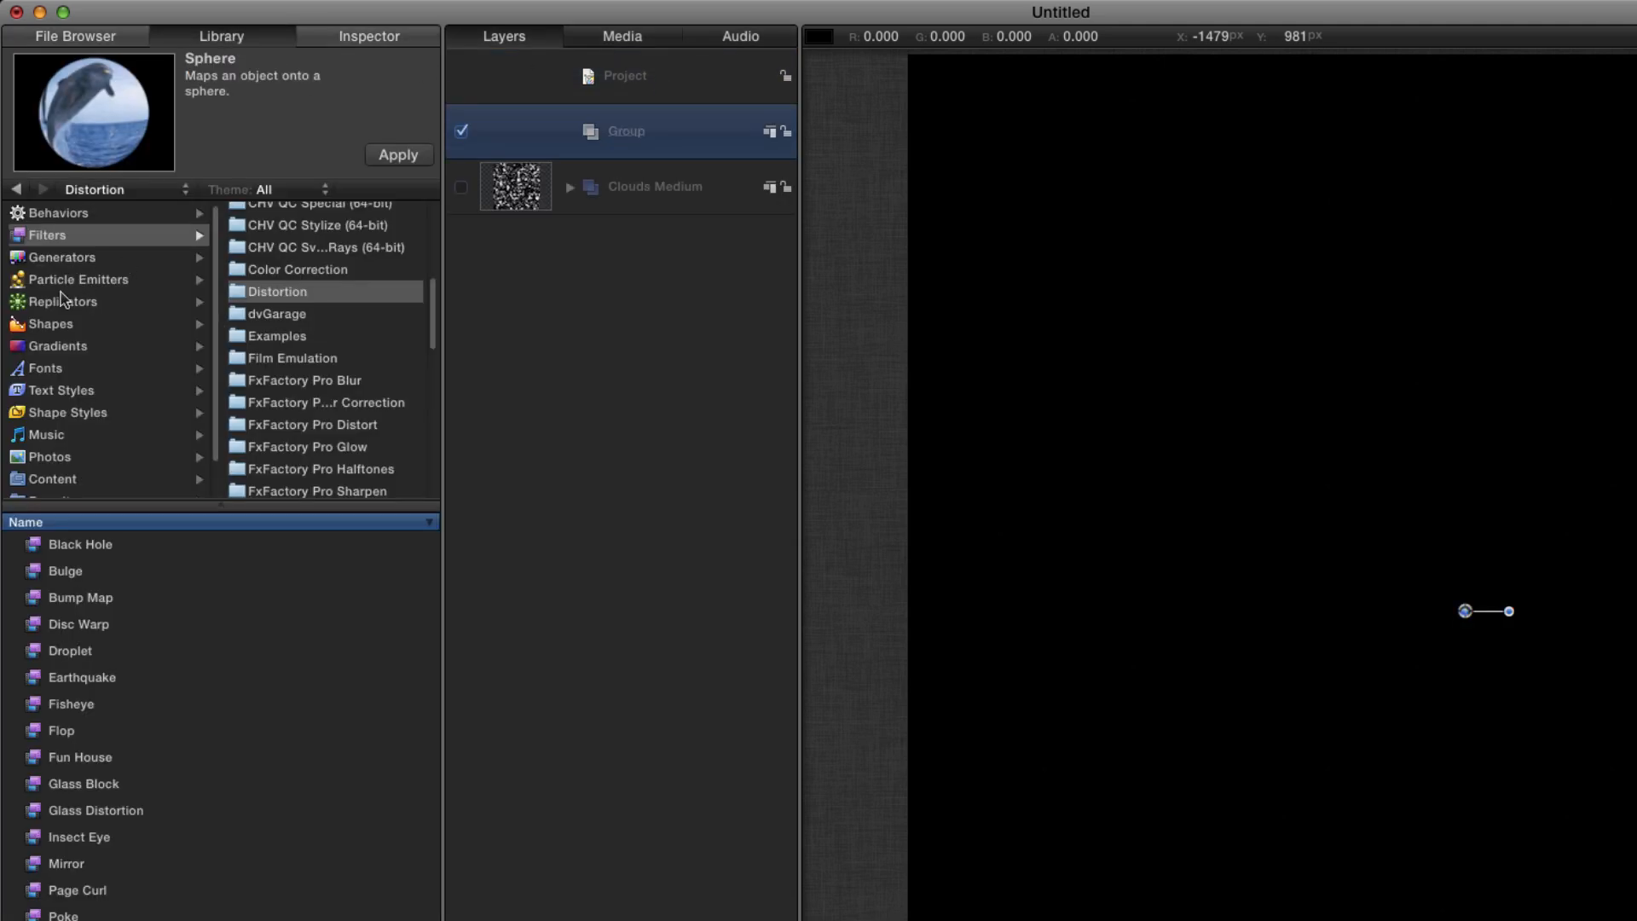
{"action": "left_click", "coordinate": [71, 260]}
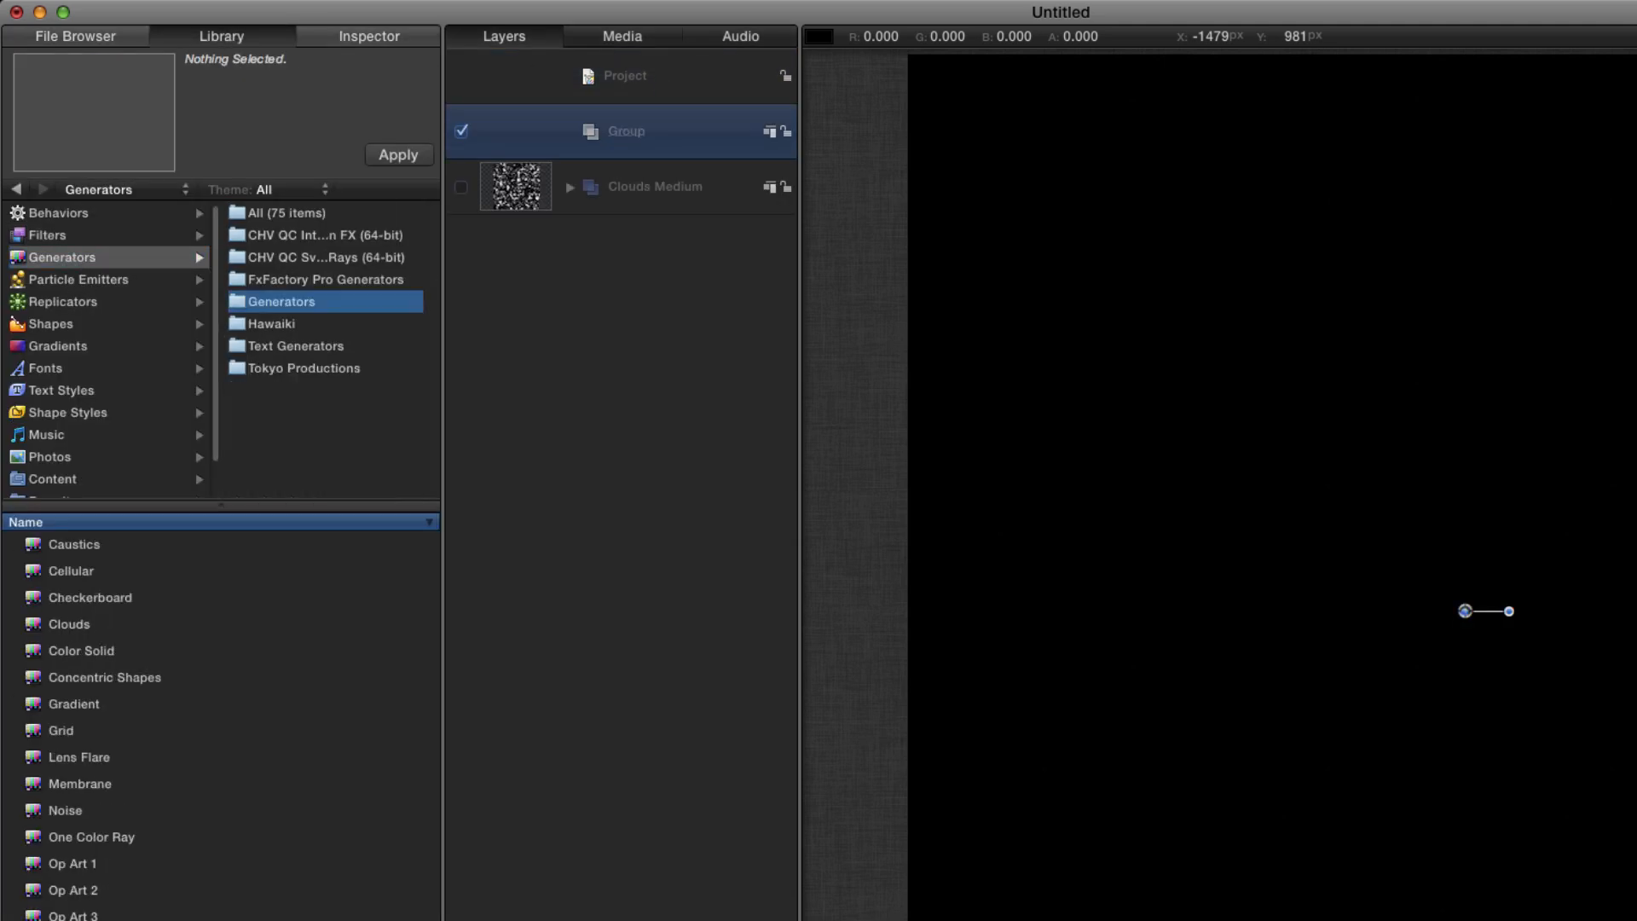
{"action": "left_click_drag", "start_coordinate": [38, 626], "coordinate": [614, 138]}
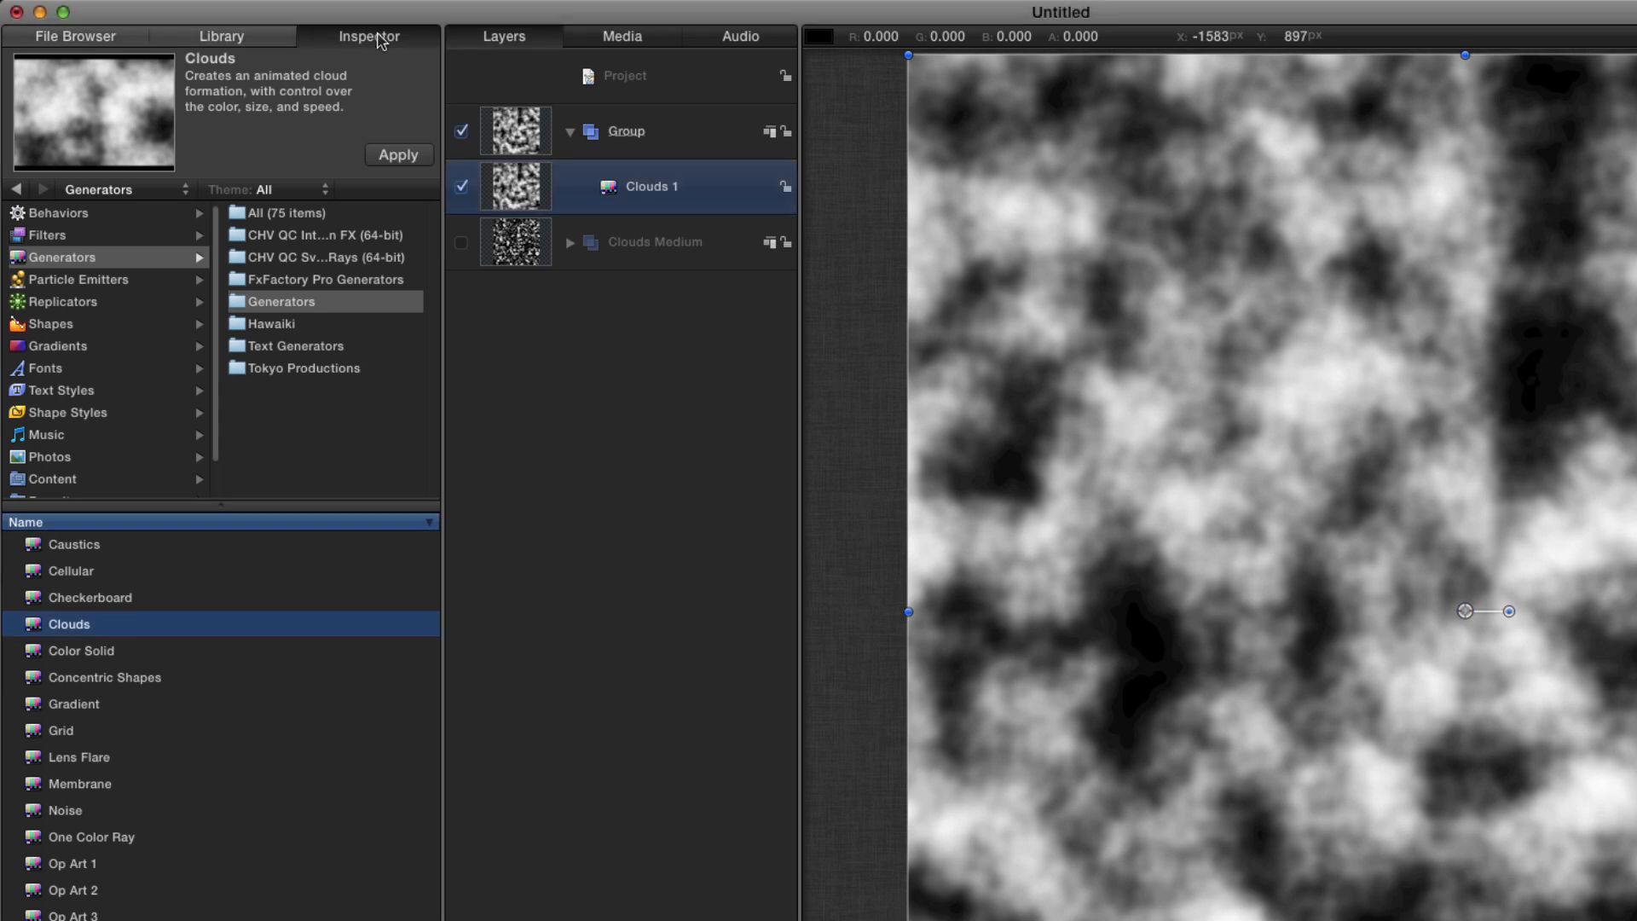
Set both the horizontal and vertical scale of the new Clouds generator to 8
{"action": "left_click", "coordinate": [375, 37]}
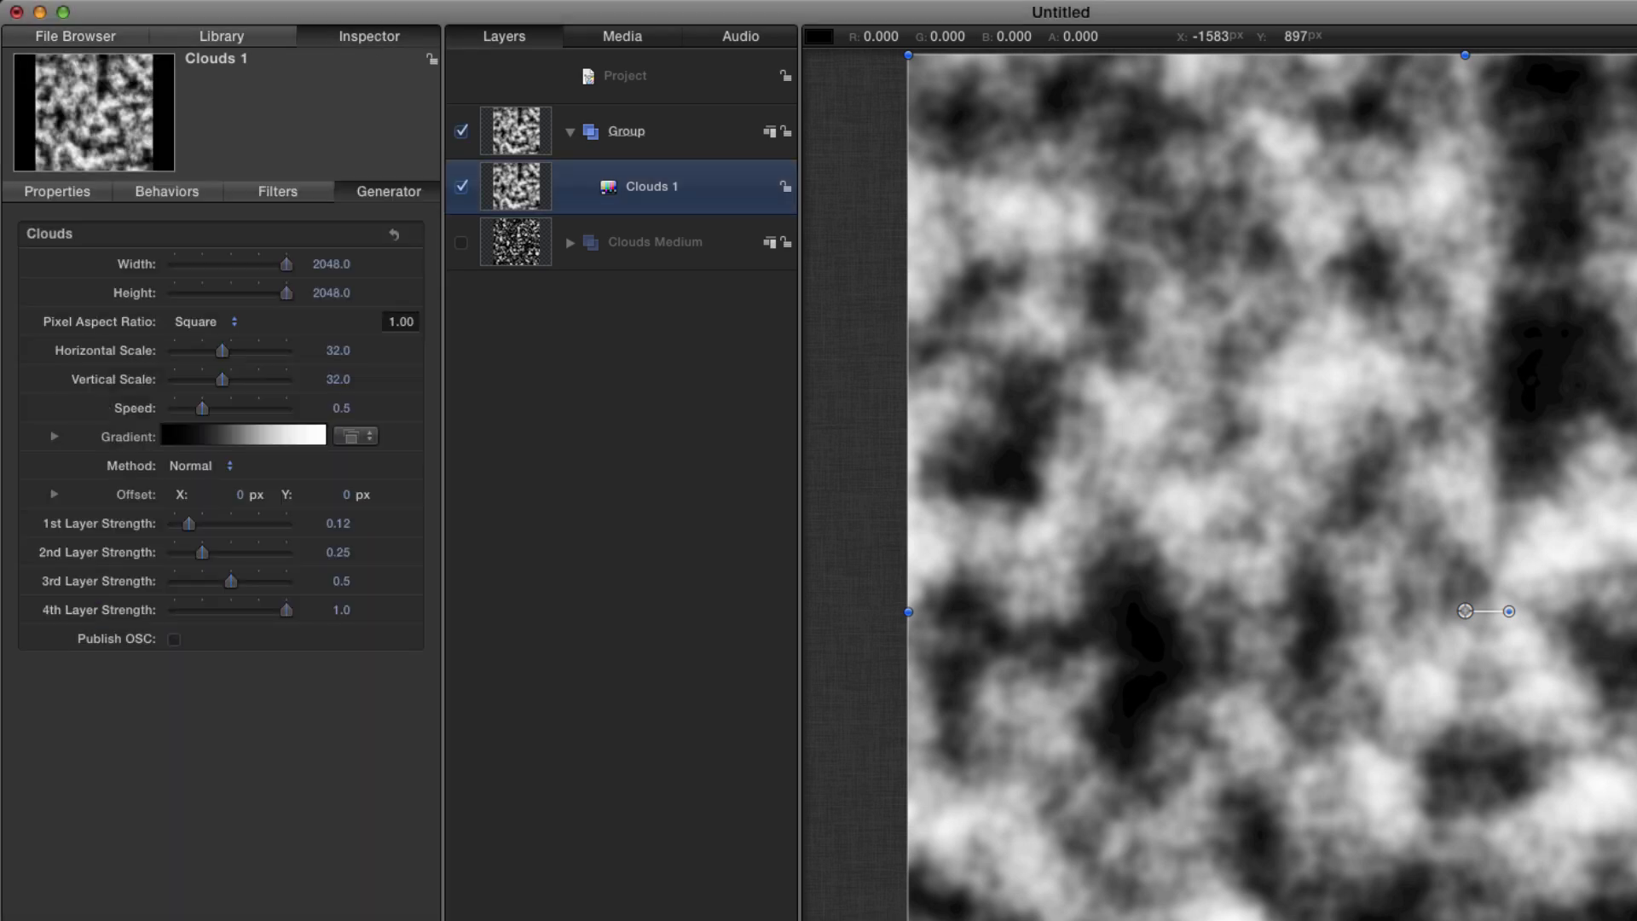
{"action": "left_click", "coordinate": [340, 351]}
{"action": "type", "text": "8"}
{"action": "key", "text": "Tab"}
{"action": "type", "text": "8"}
{"action": "key", "text": "Return"}
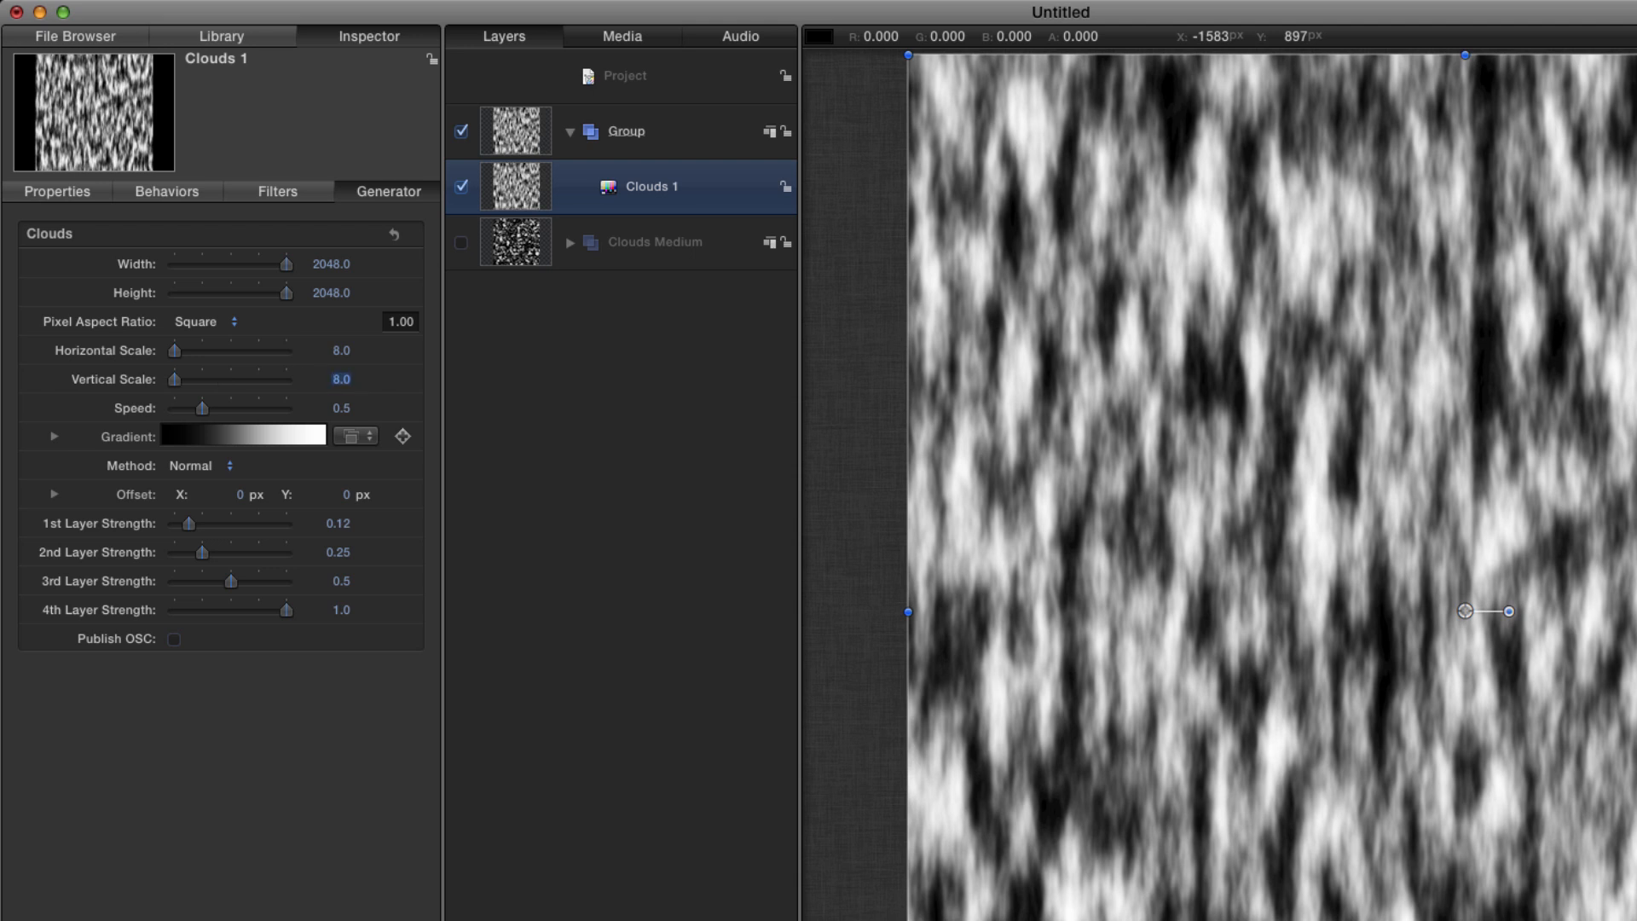
Set the Clouds generator's speed to 0.2 and its 1st layer strength to 0.75
{"action": "key", "text": "Tab"}
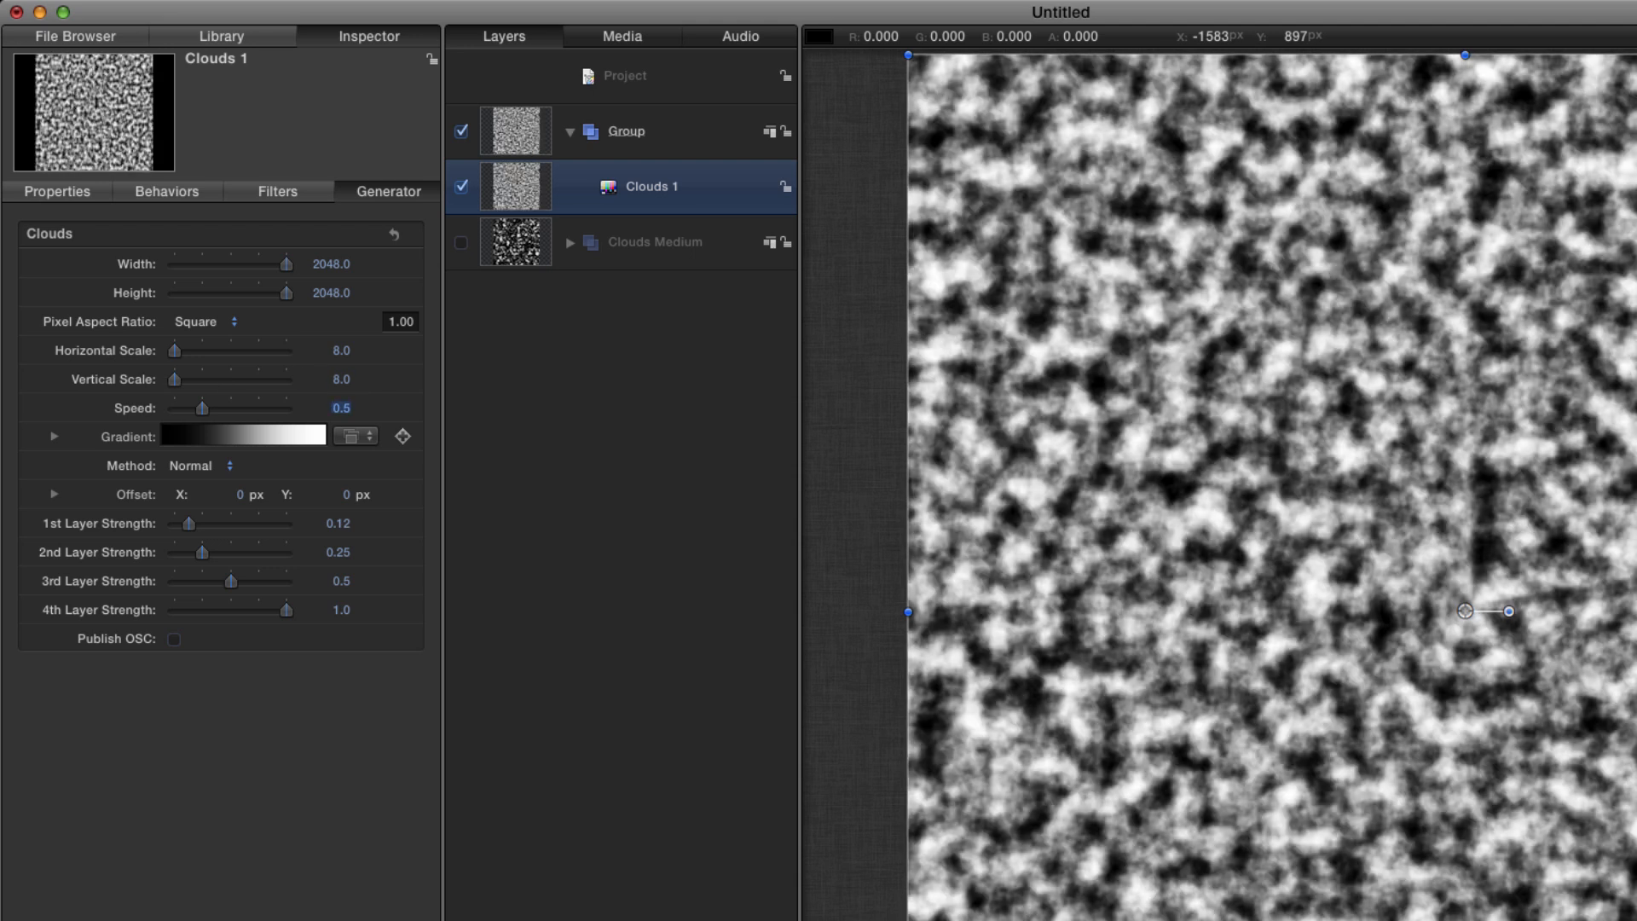
{"action": "key", "text": "BackSpace"}
{"action": "key", "text": "Return"}
{"action": "left_click", "coordinate": [344, 527]}
{"action": "key", "text": "BackSpace"}
{"action": "key", "text": "Return"}
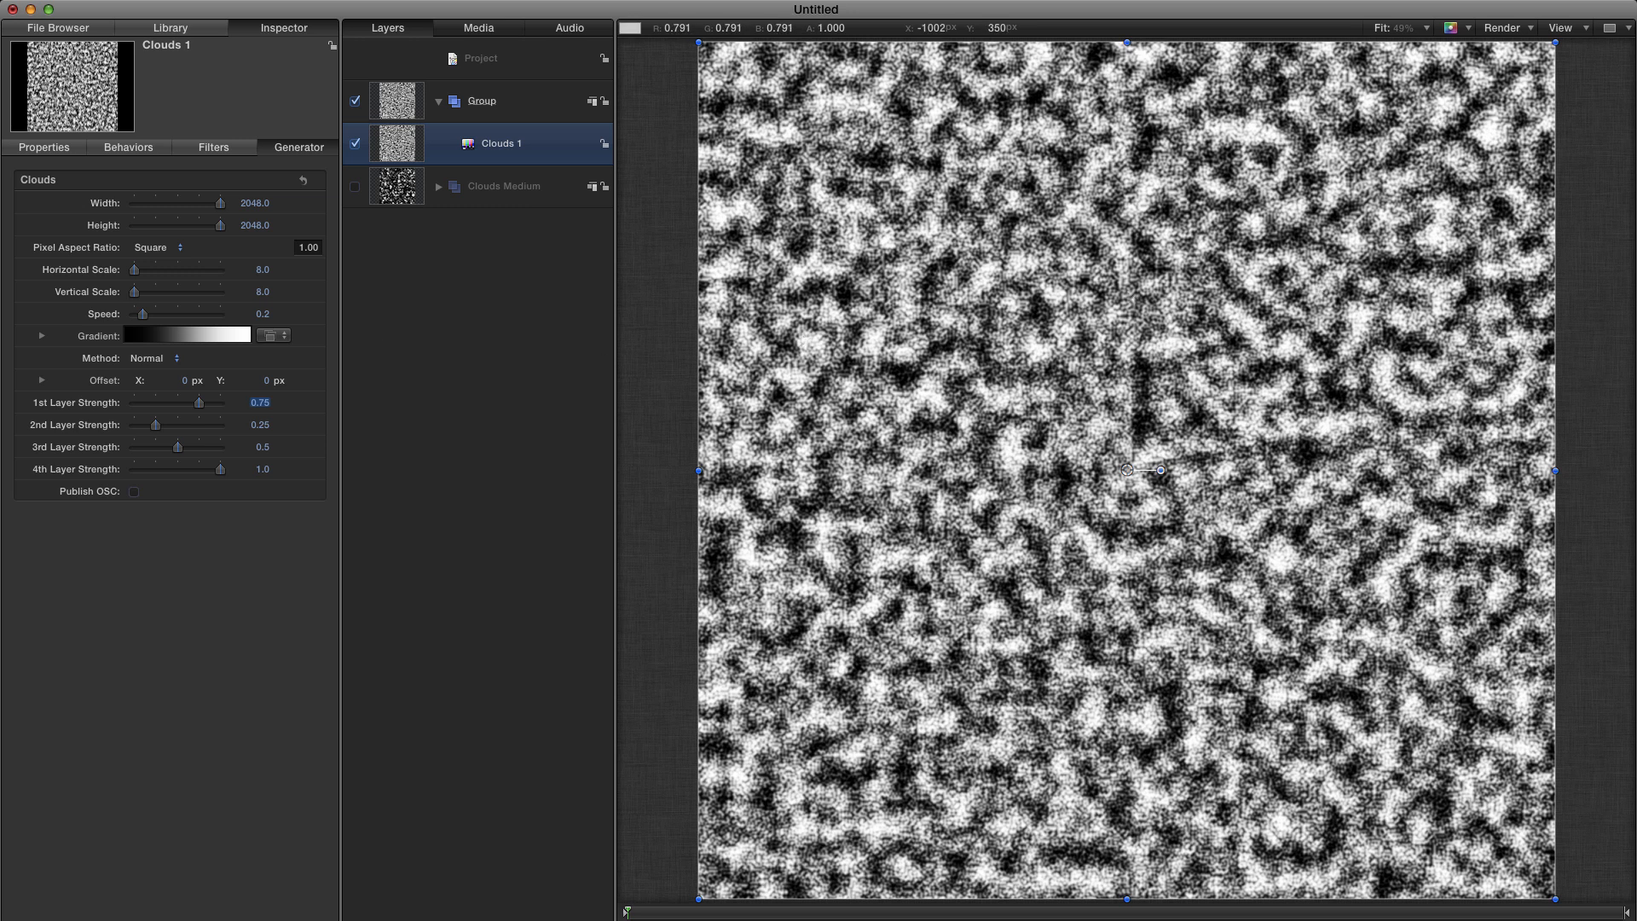
Rename the new group as Clouds Small, and hide it collapsed in the layer list
{"action": "left_click", "coordinate": [486, 103]}
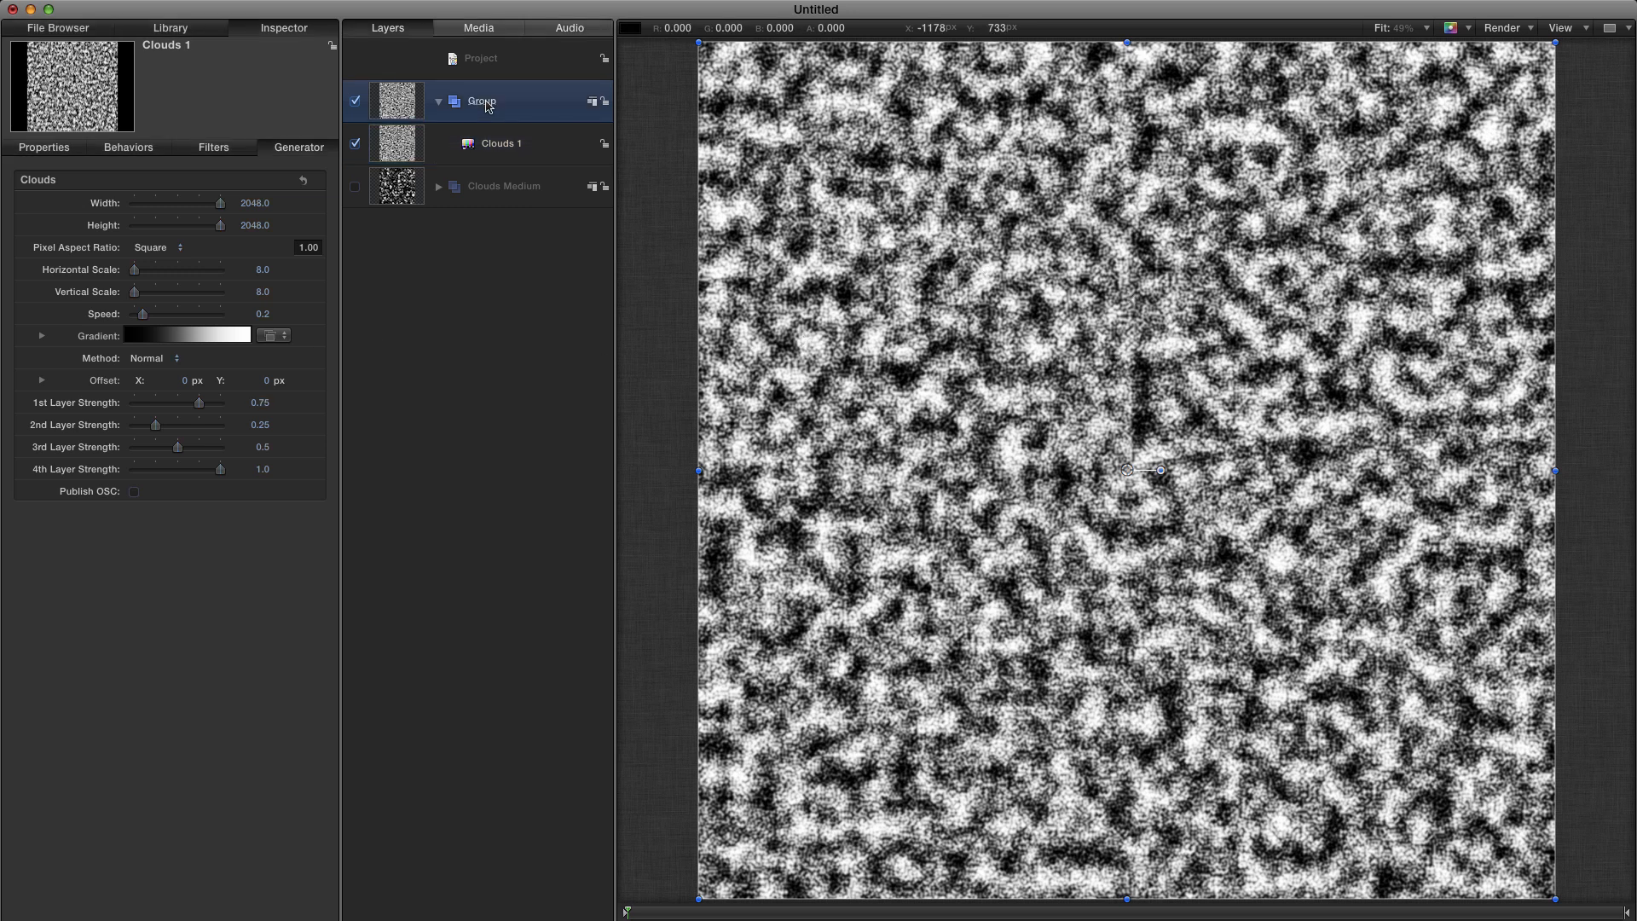
{"action": "double_click", "coordinate": [487, 102]}
{"action": "type", "text": "Clkouds"}
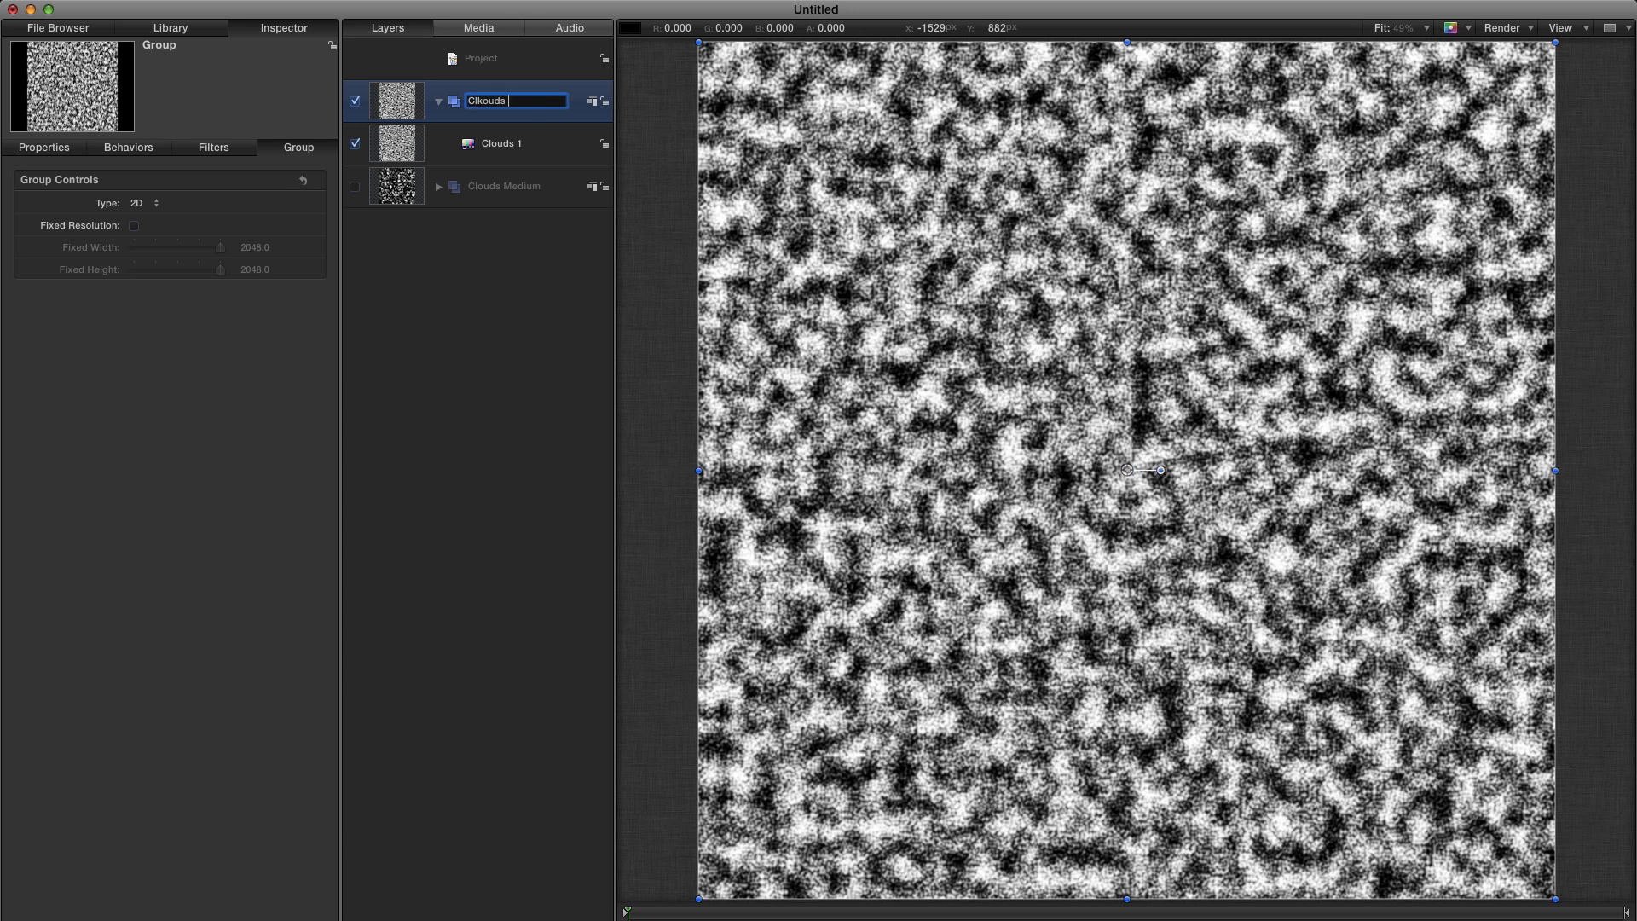
{"action": "type", "text": " Small"}
{"action": "key", "text": "Return"}
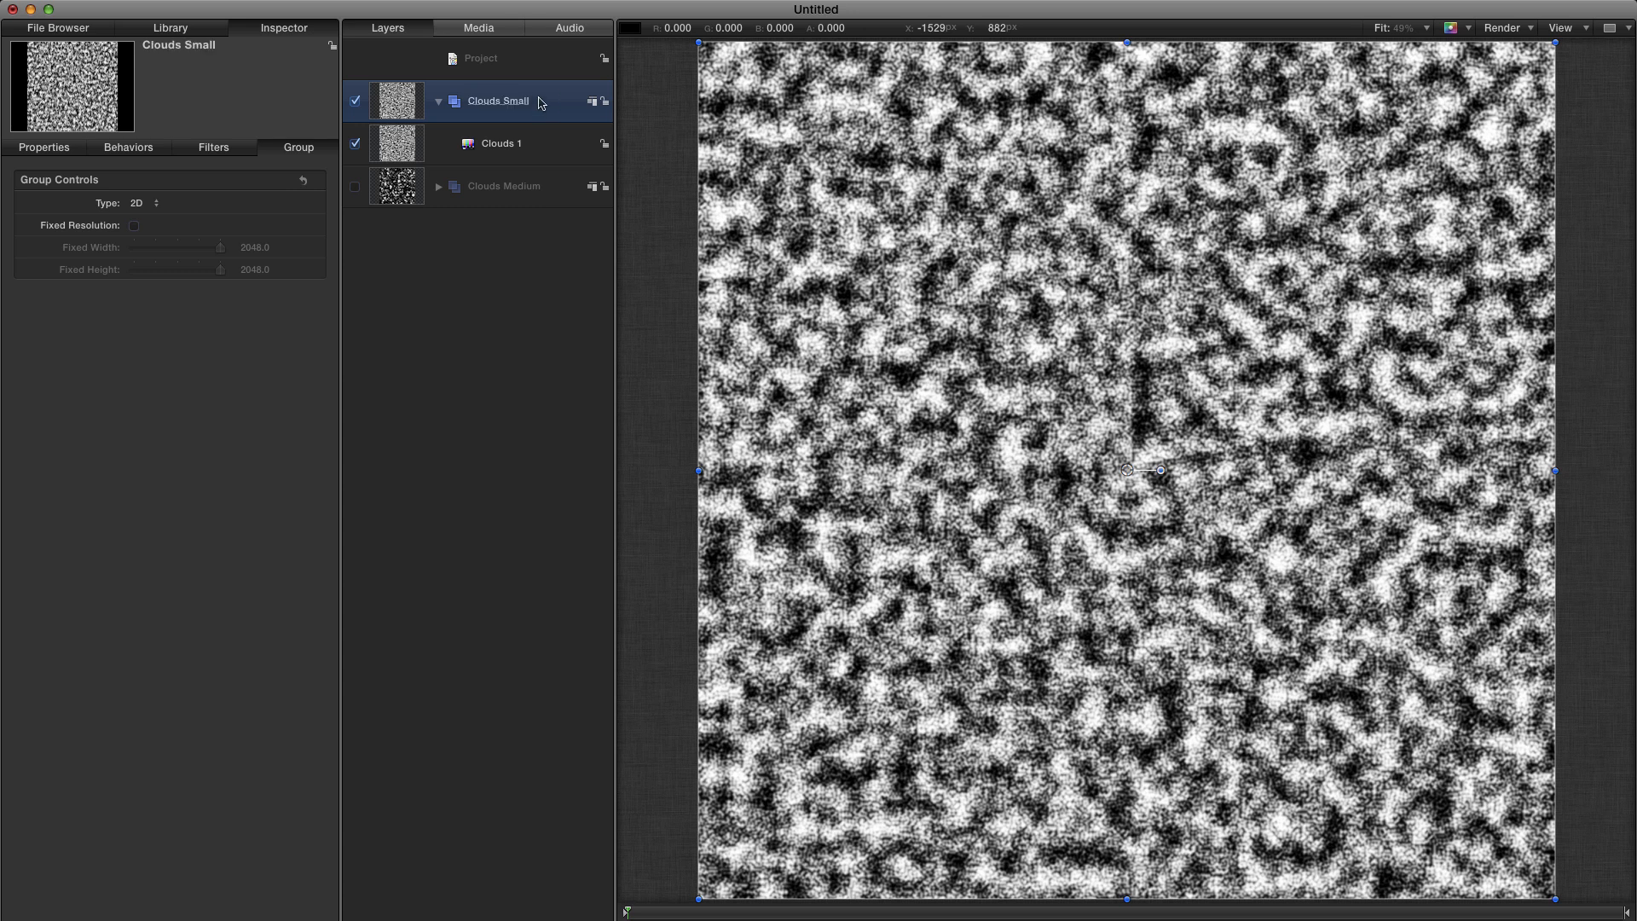
{"action": "left_click", "coordinate": [439, 103]}
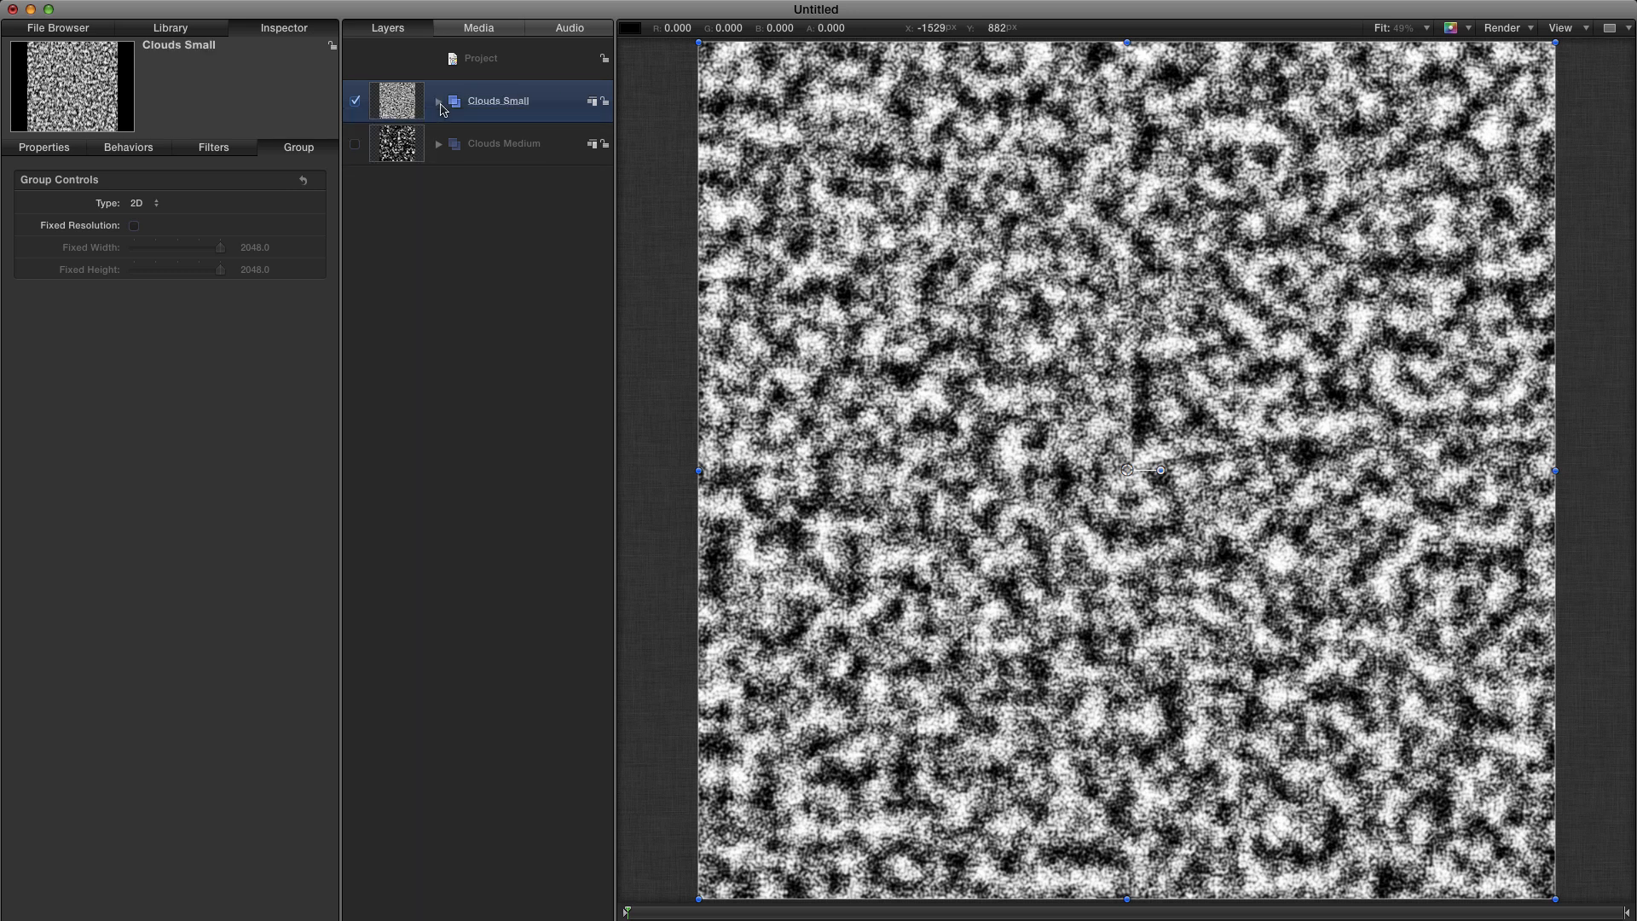
{"action": "left_click", "coordinate": [355, 101]}
Create a new group above Clouds Small and name it Caustics
{"action": "left_click", "coordinate": [491, 67]}
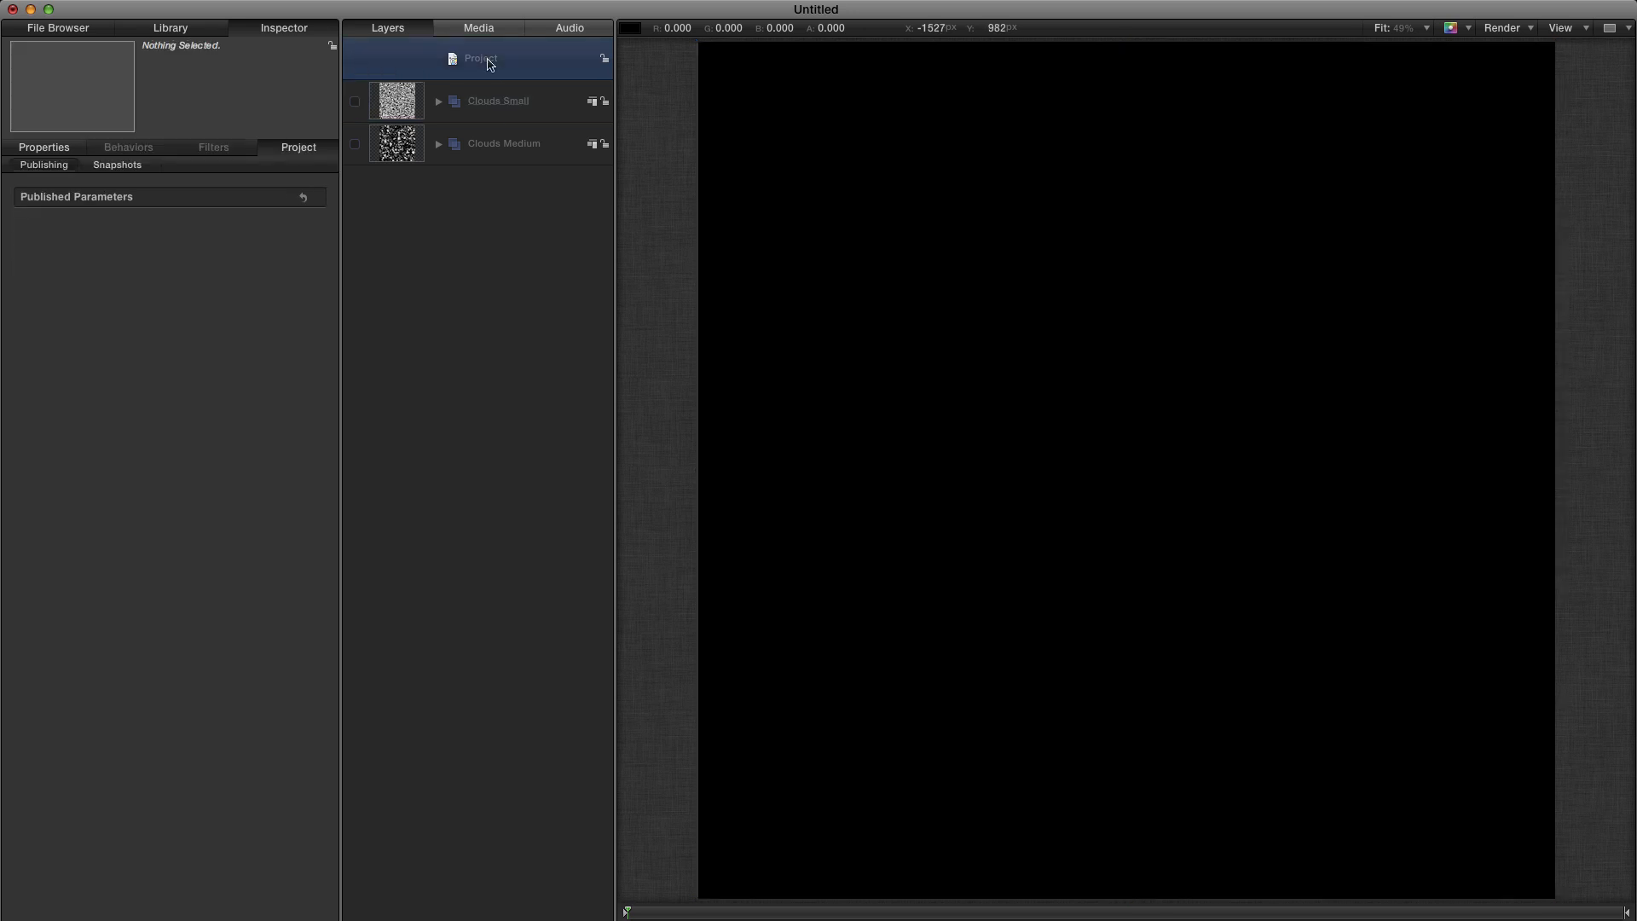
{"action": "key", "text": "super+shift+n"}
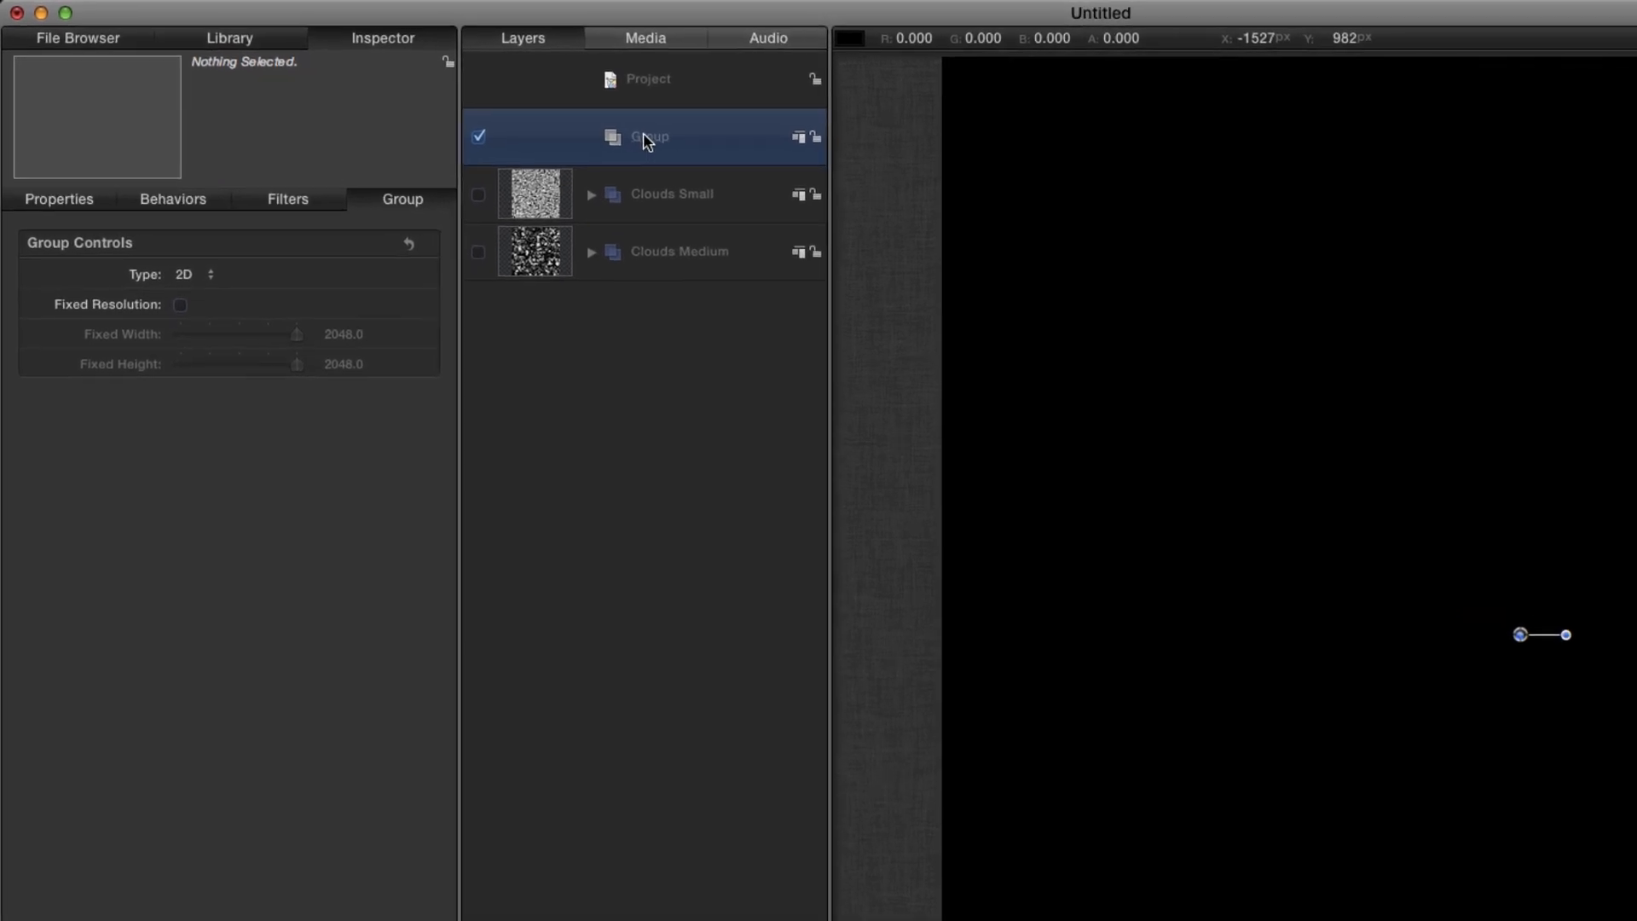
{"action": "double_click", "coordinate": [477, 100]}
{"action": "type", "text": "Causti"}
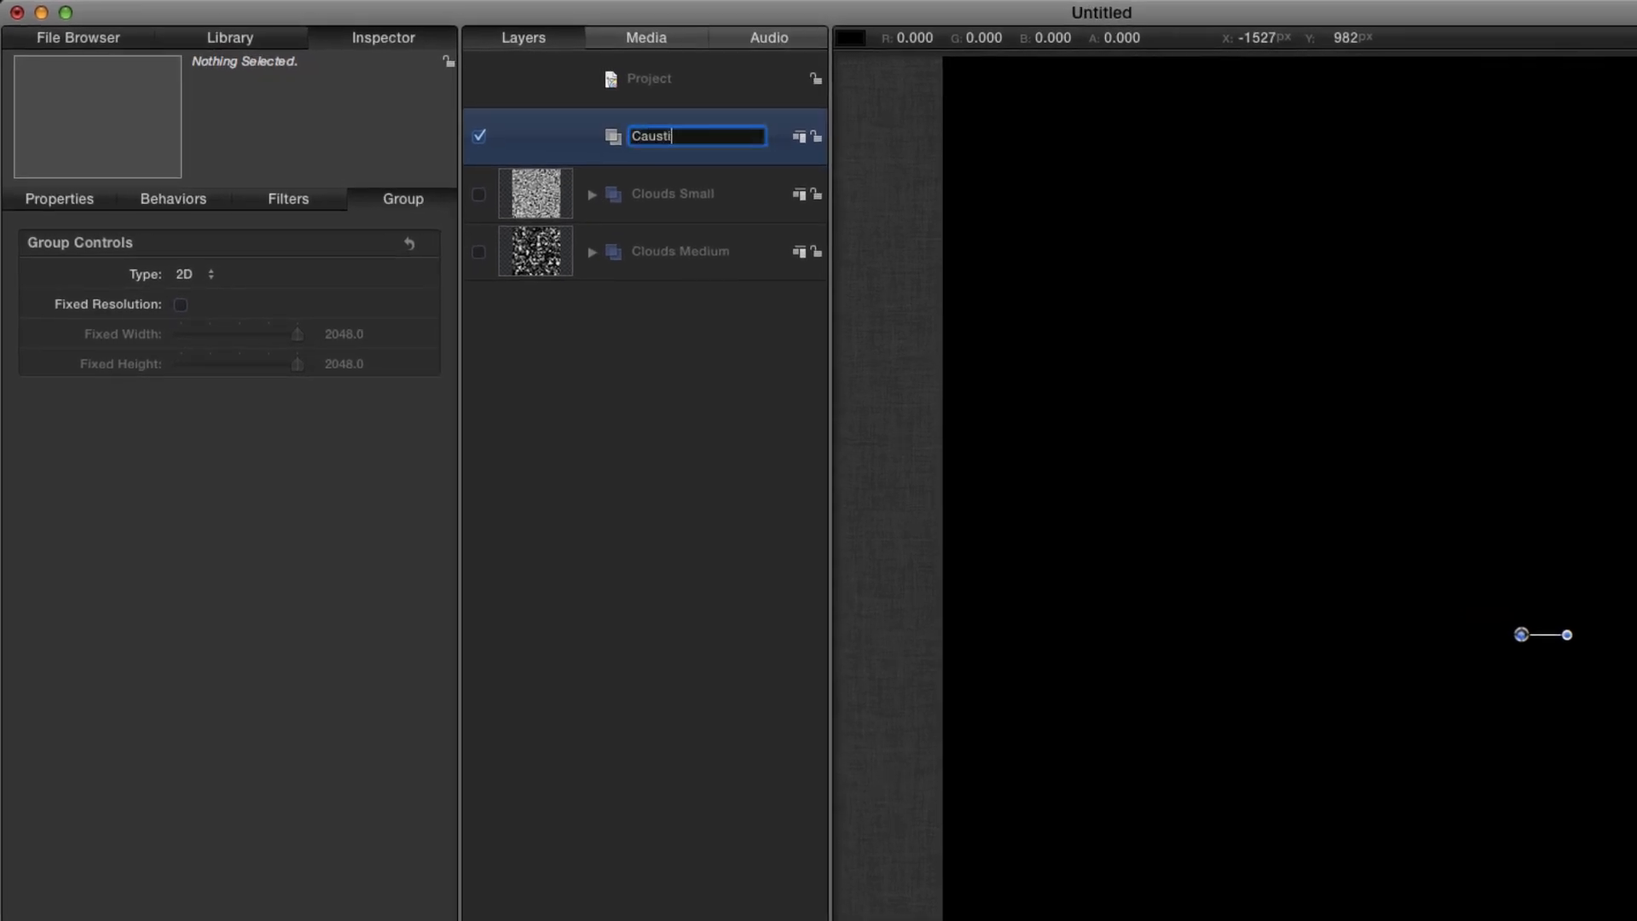
{"action": "type", "text": "cs"}
{"action": "key", "text": "Return"}
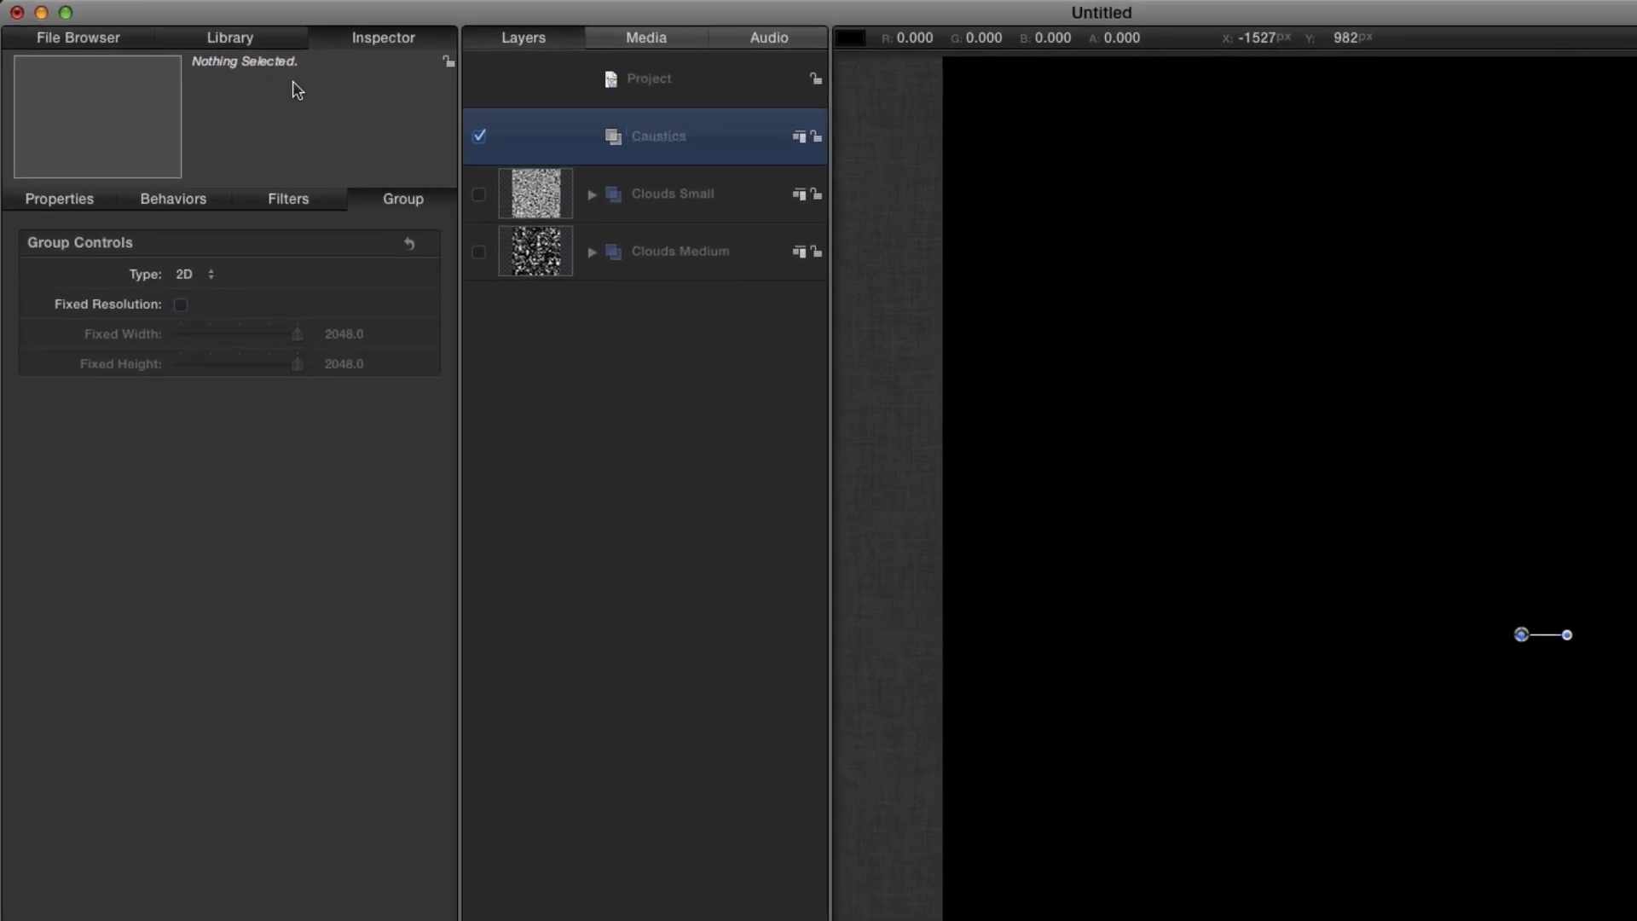
Add a Caustics generator to the Caustics group
{"action": "left_click", "coordinate": [259, 41]}
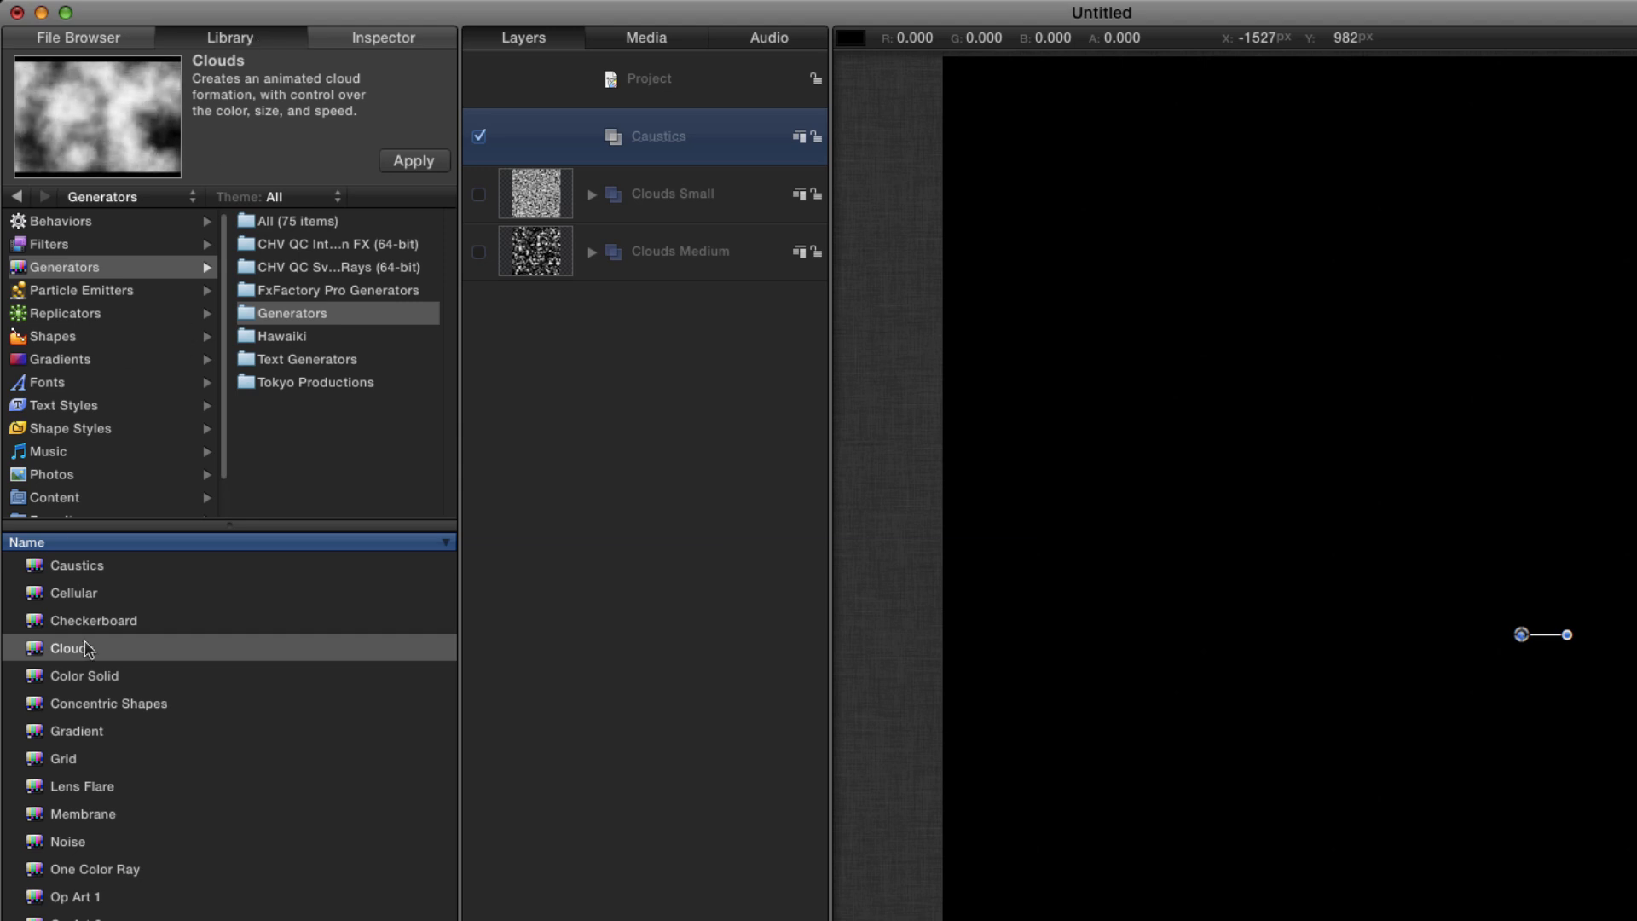
{"action": "left_click", "coordinate": [57, 567]}
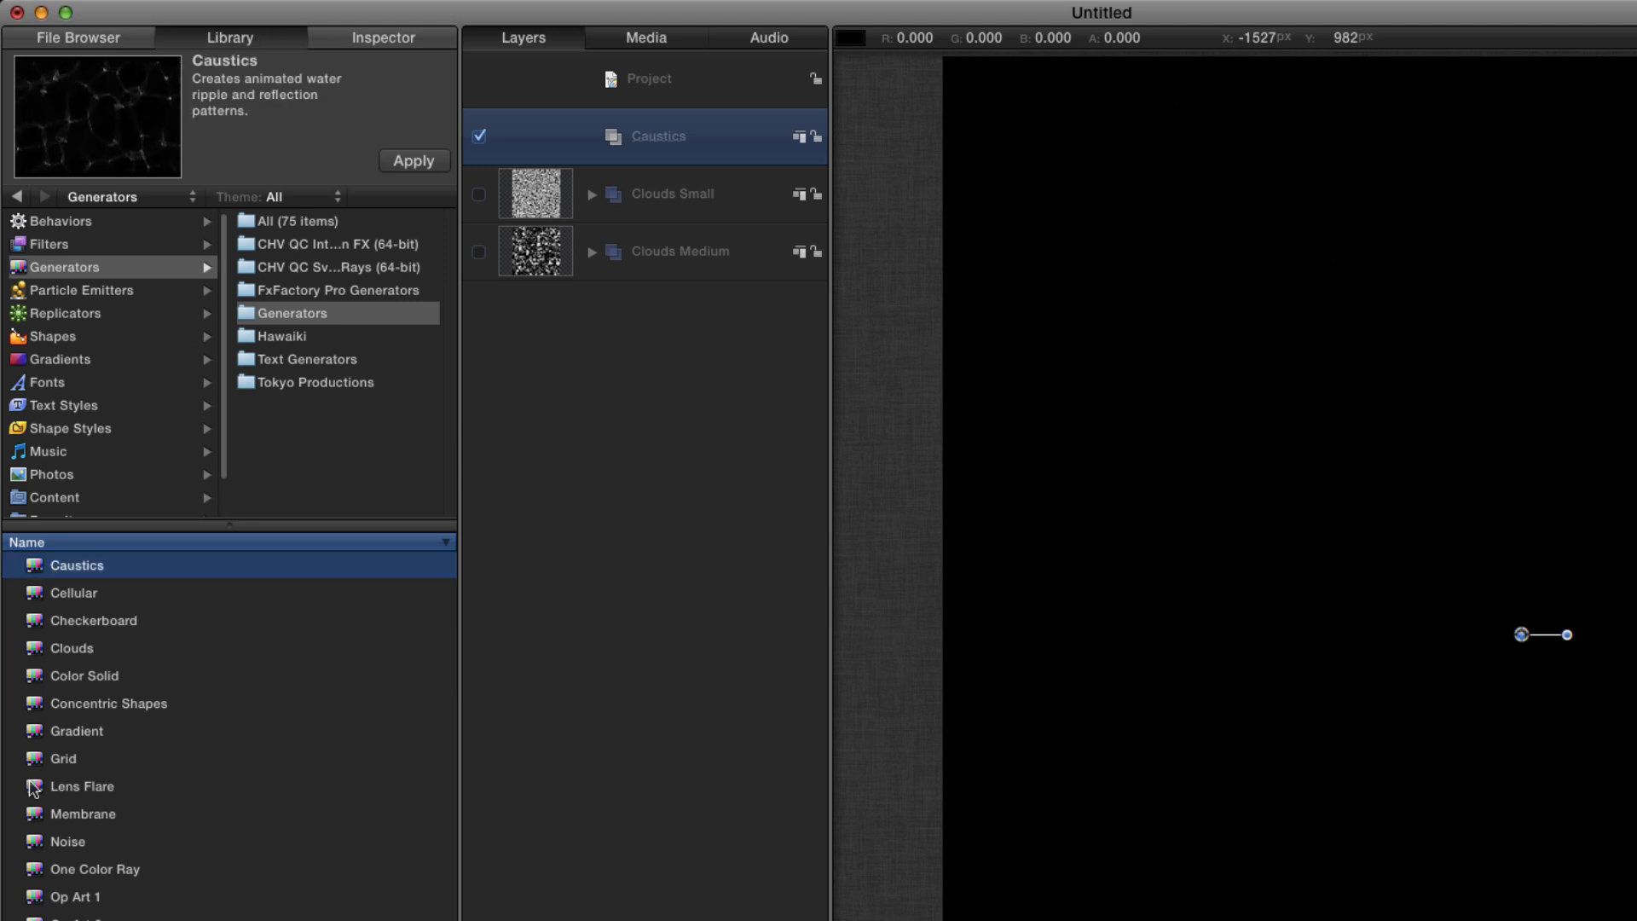
{"action": "left_click", "coordinate": [413, 160]}
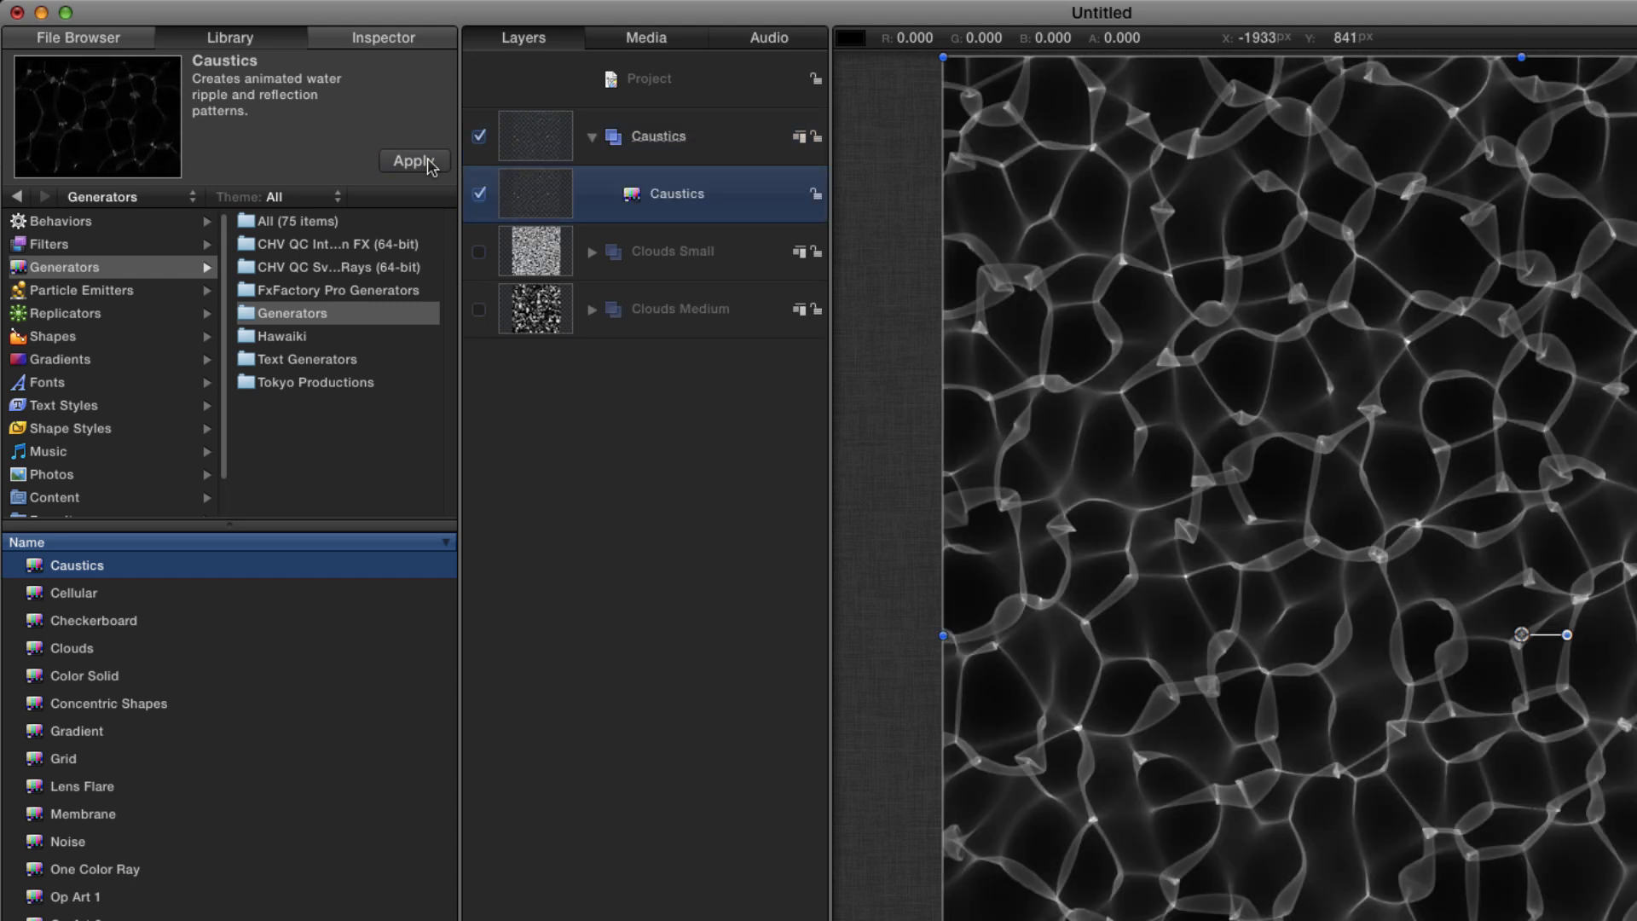
Set the Caustics generator's size to 0.03 and its speed to 0.2
{"action": "left_click", "coordinate": [384, 37]}
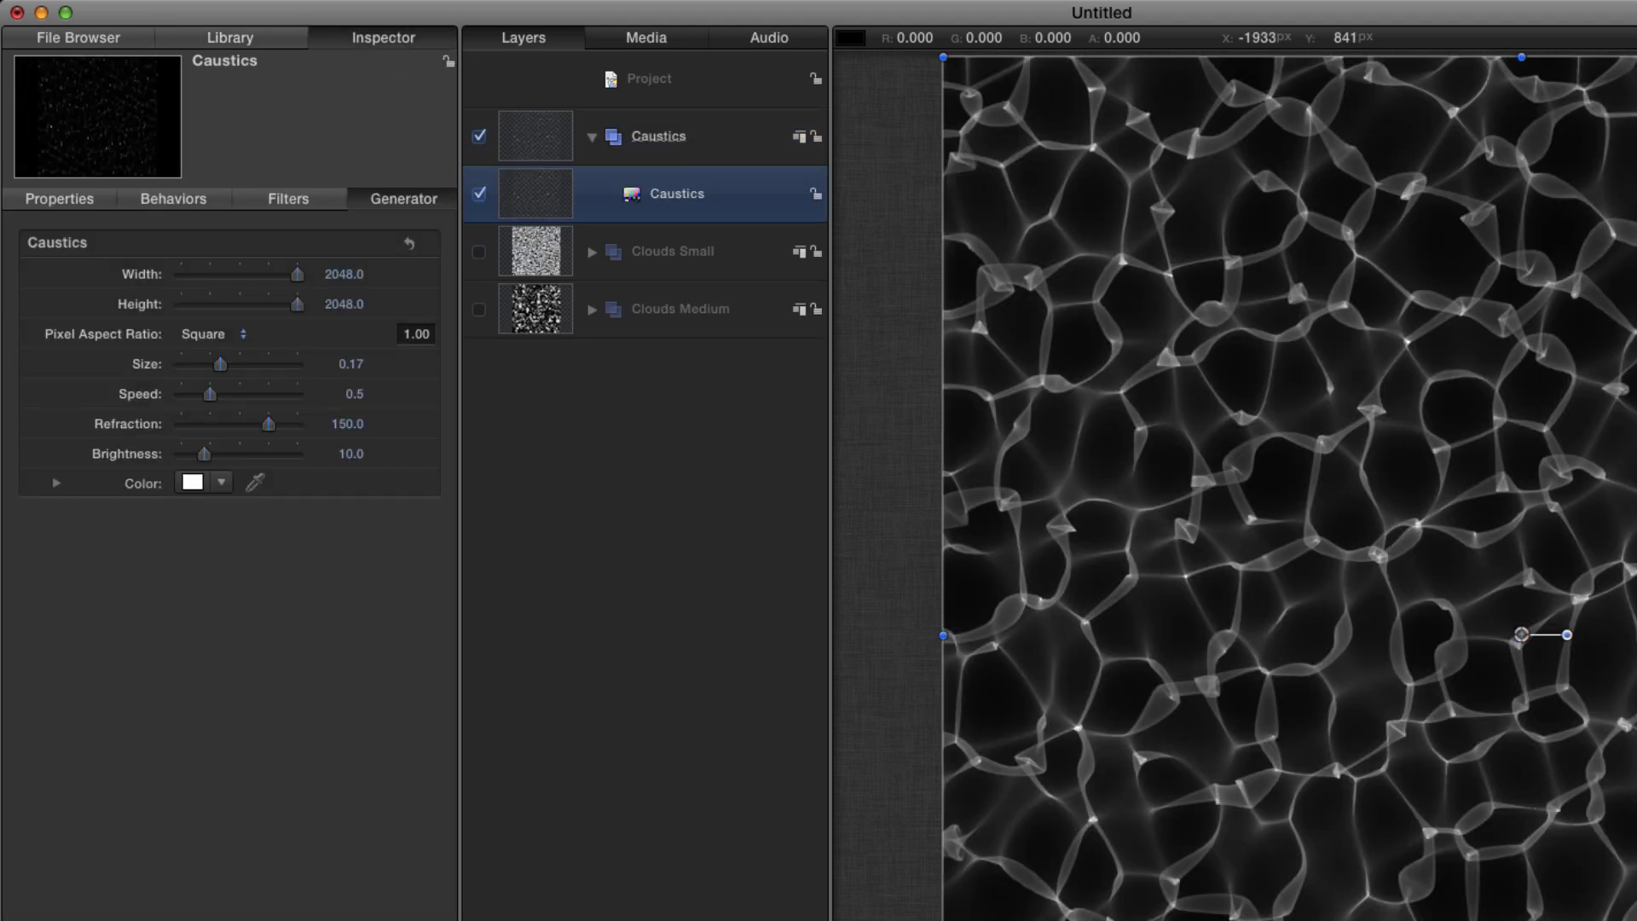
{"action": "left_click", "coordinate": [351, 364]}
{"action": "key", "text": "BackSpace"}
{"action": "key", "text": "Tab"}
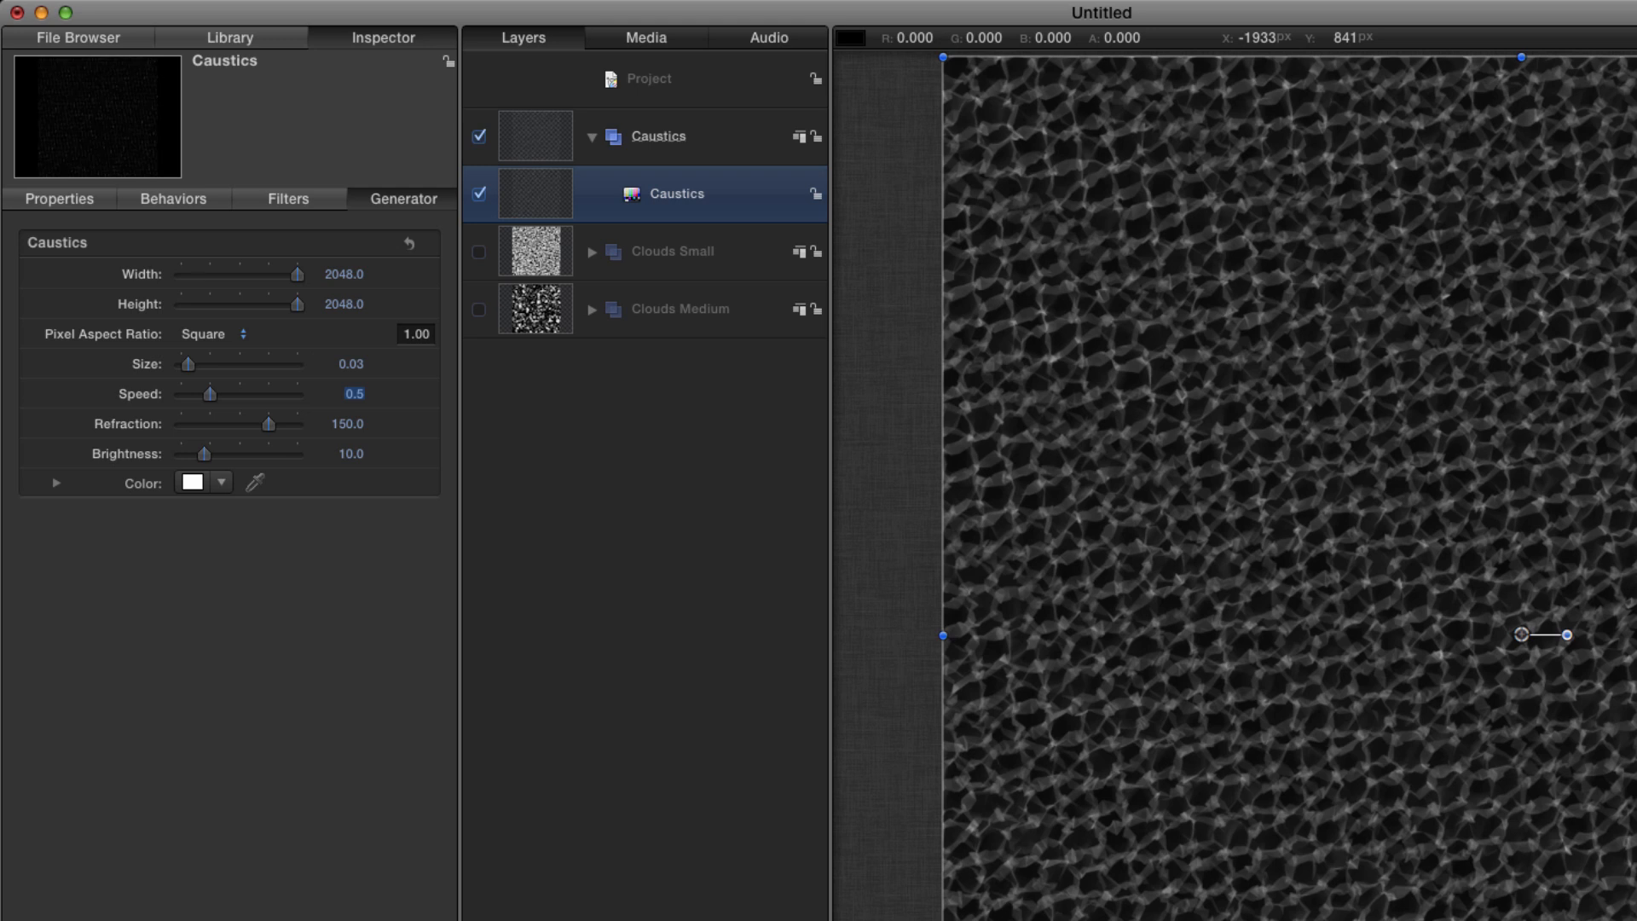
{"action": "key", "text": "BackSpace"}
{"action": "key", "text": "Return"}
Set the Caustics generator's refraction to 100 and its brightness to 50
{"action": "key", "text": "Tab"}
{"action": "type", "text": "1"}
{"action": "key", "text": "Return"}
{"action": "key", "text": "Tab"}
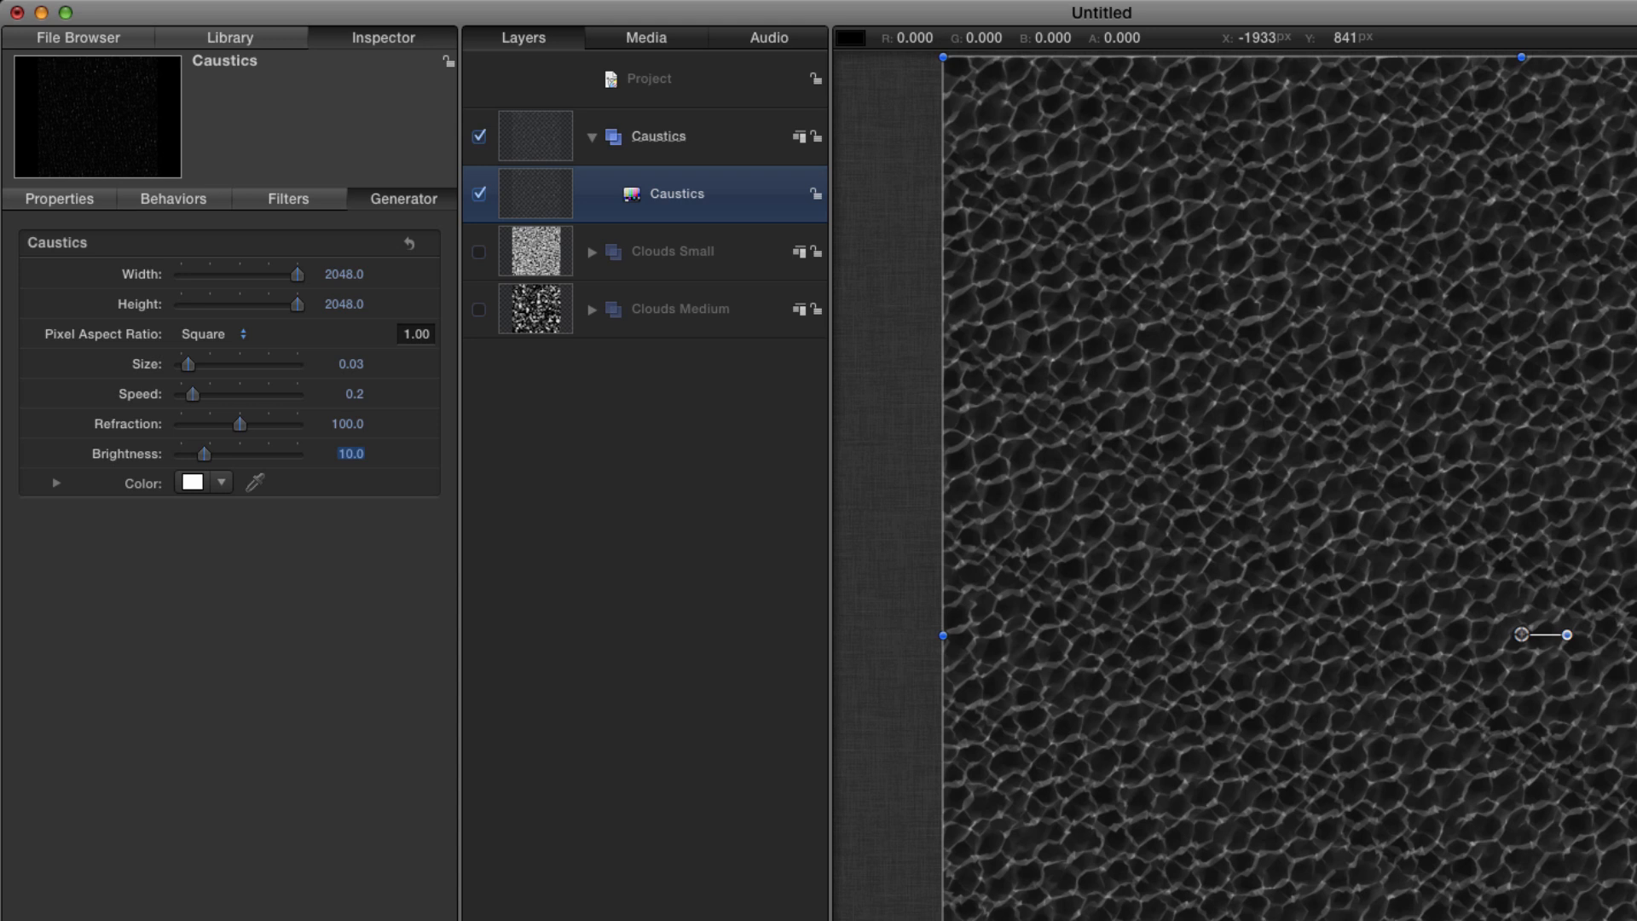
{"action": "type", "text": "50"}
{"action": "key", "text": "Return"}
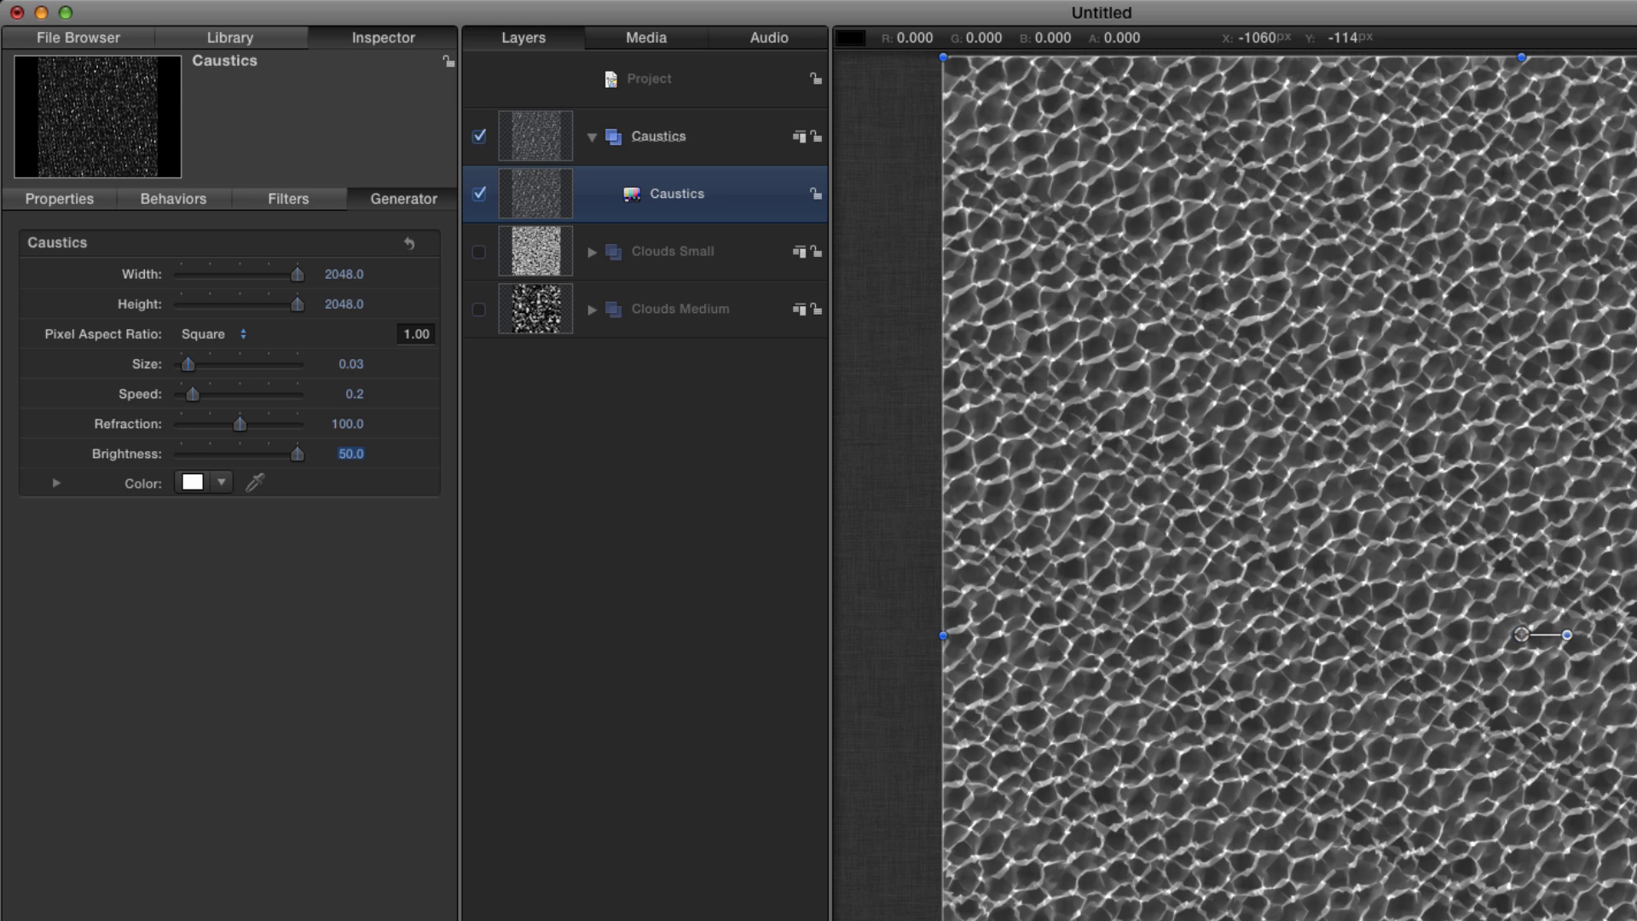
Add an image mask to the whole Caustics group
{"action": "key", "text": "super+Tab"}
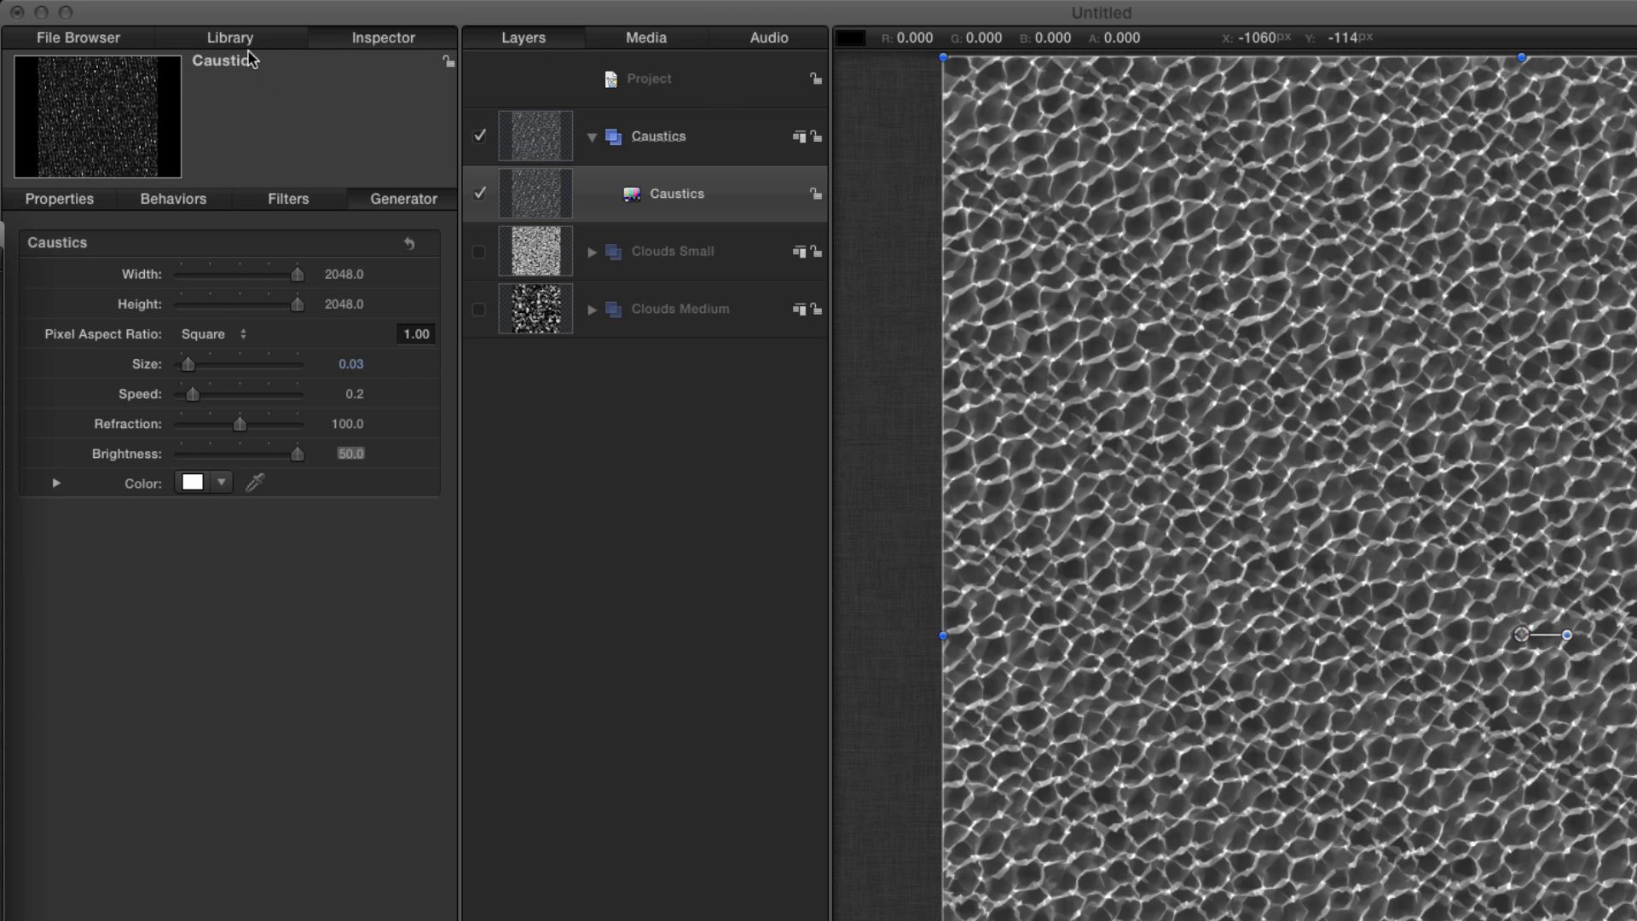
{"action": "left_click", "coordinate": [550, 136]}
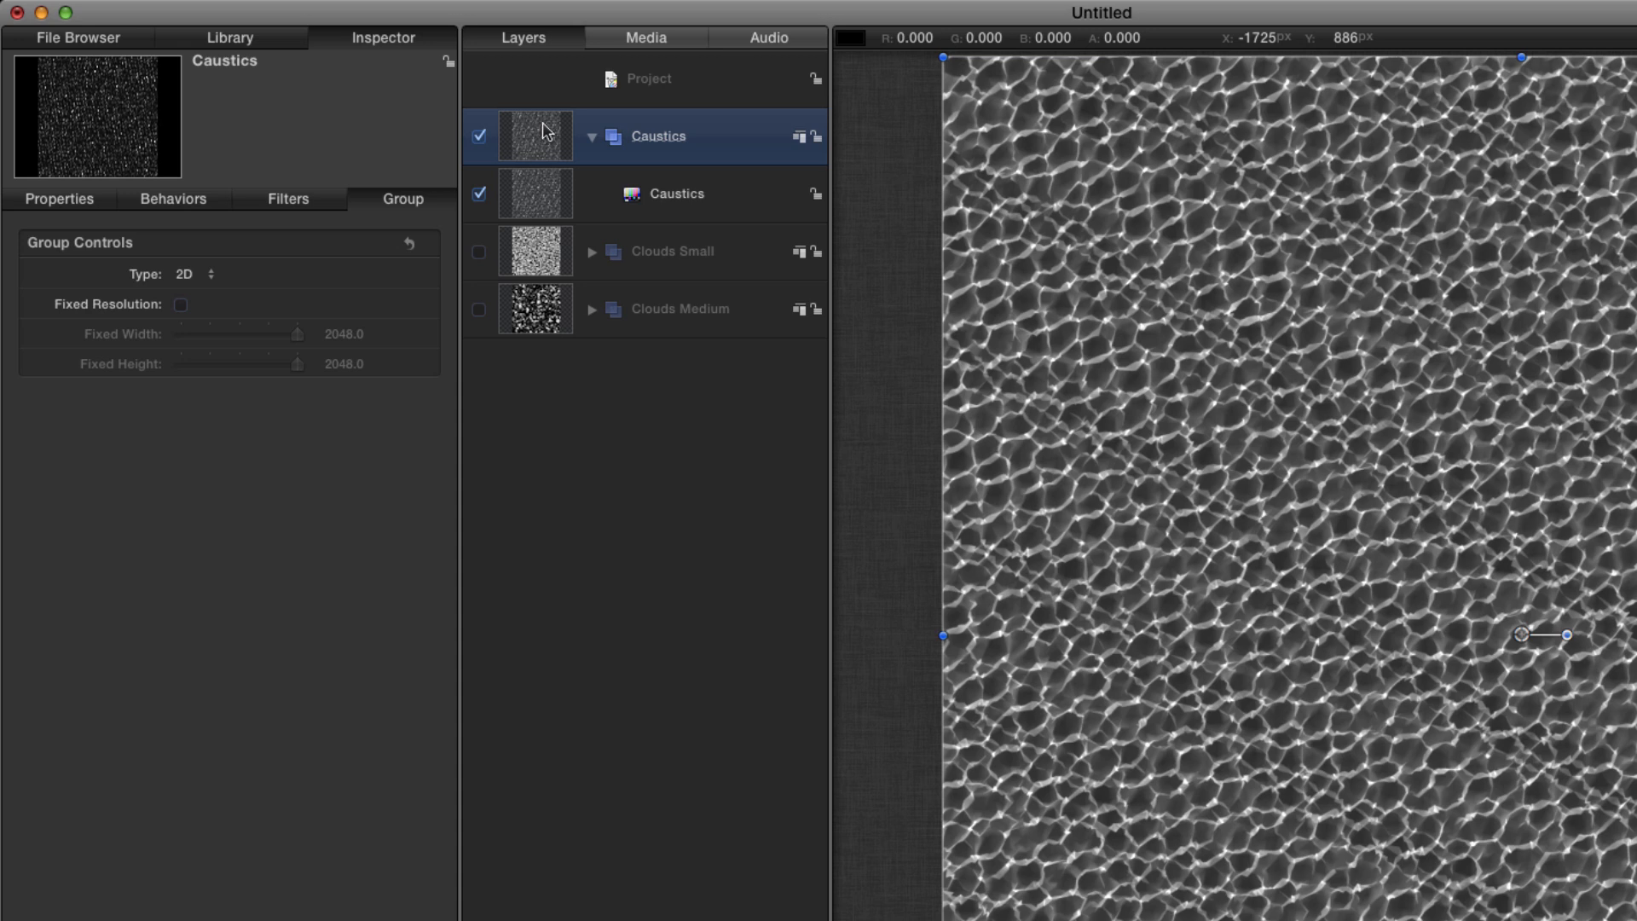
{"action": "key", "text": "super+shift+m"}
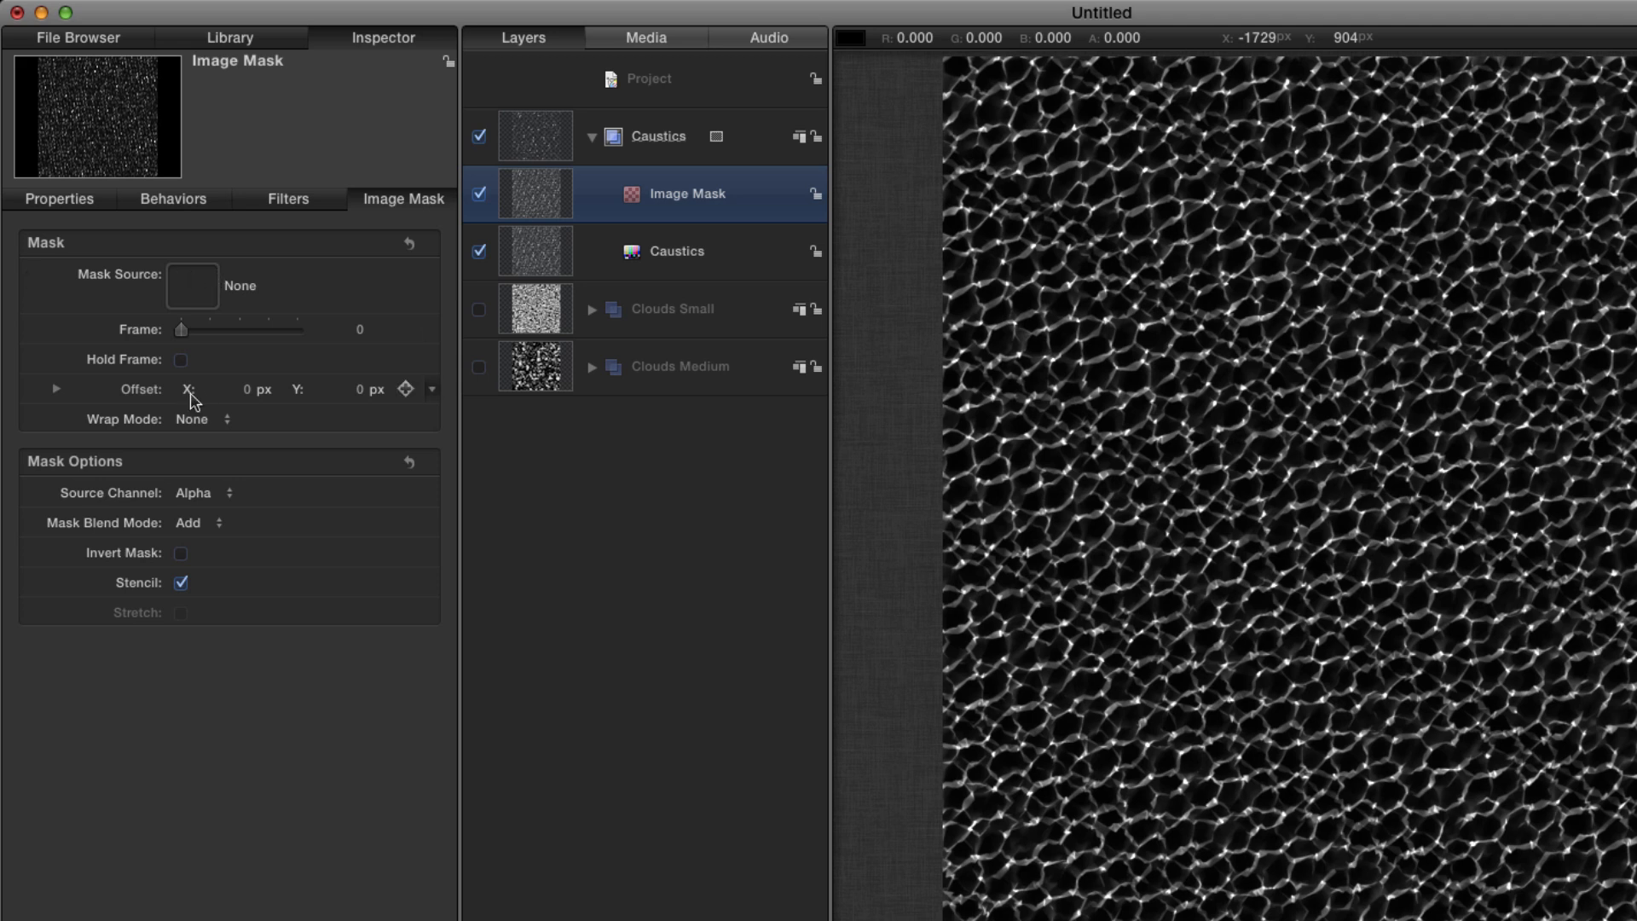
Add a Clouds generator to the Caustics group and assign it as the image mask's source
{"action": "left_click", "coordinate": [236, 40]}
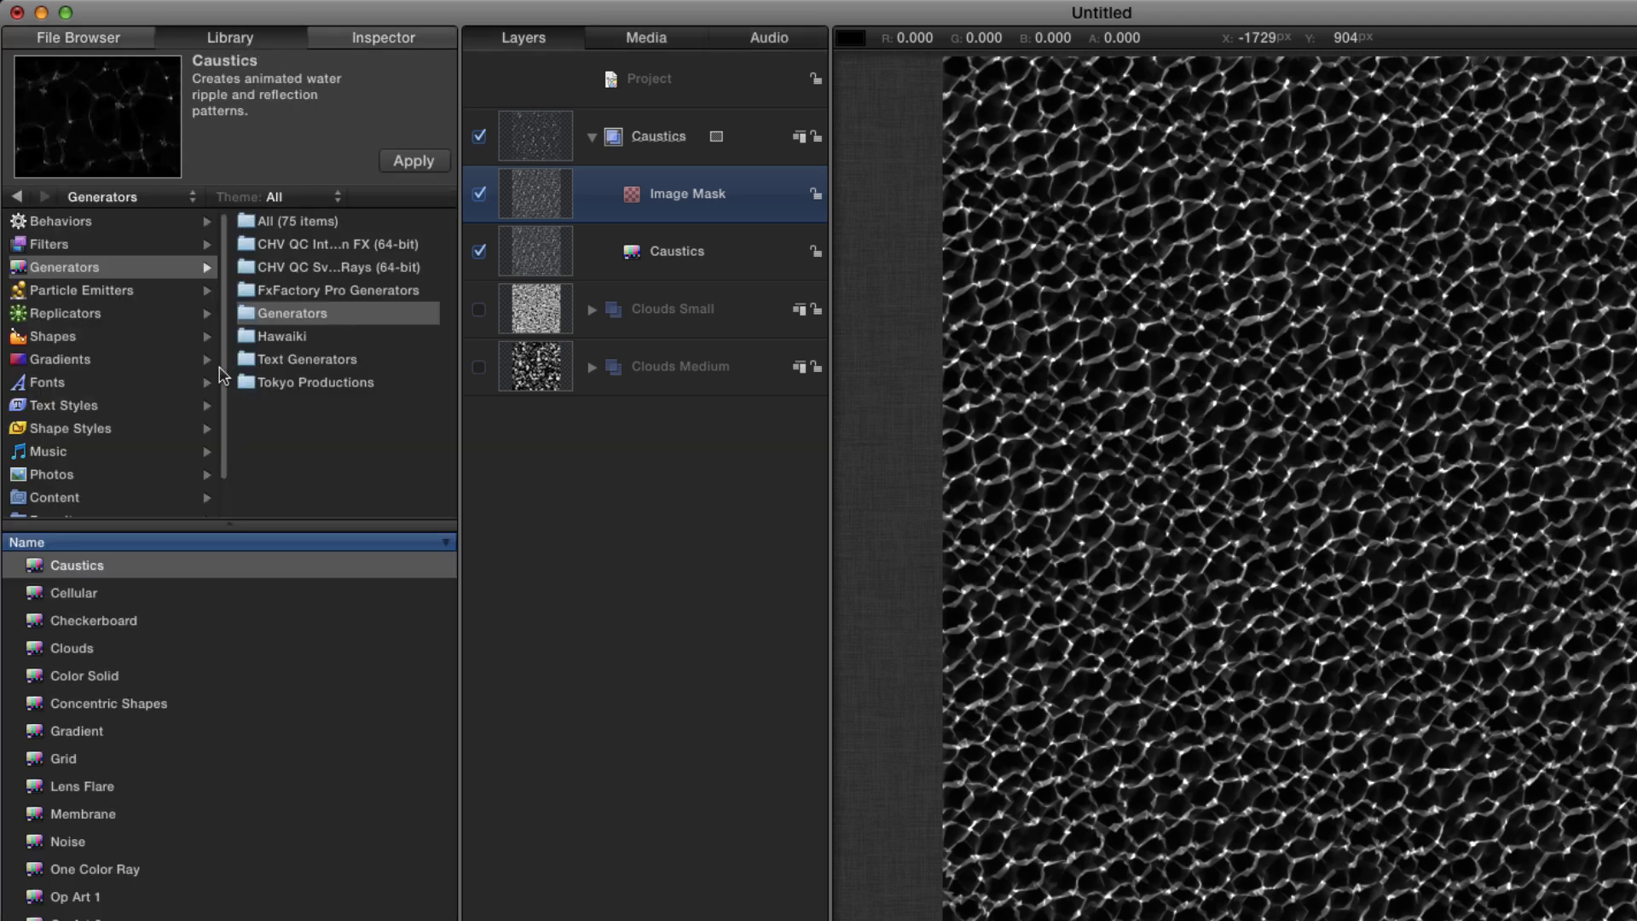
{"action": "left_click", "coordinate": [60, 648]}
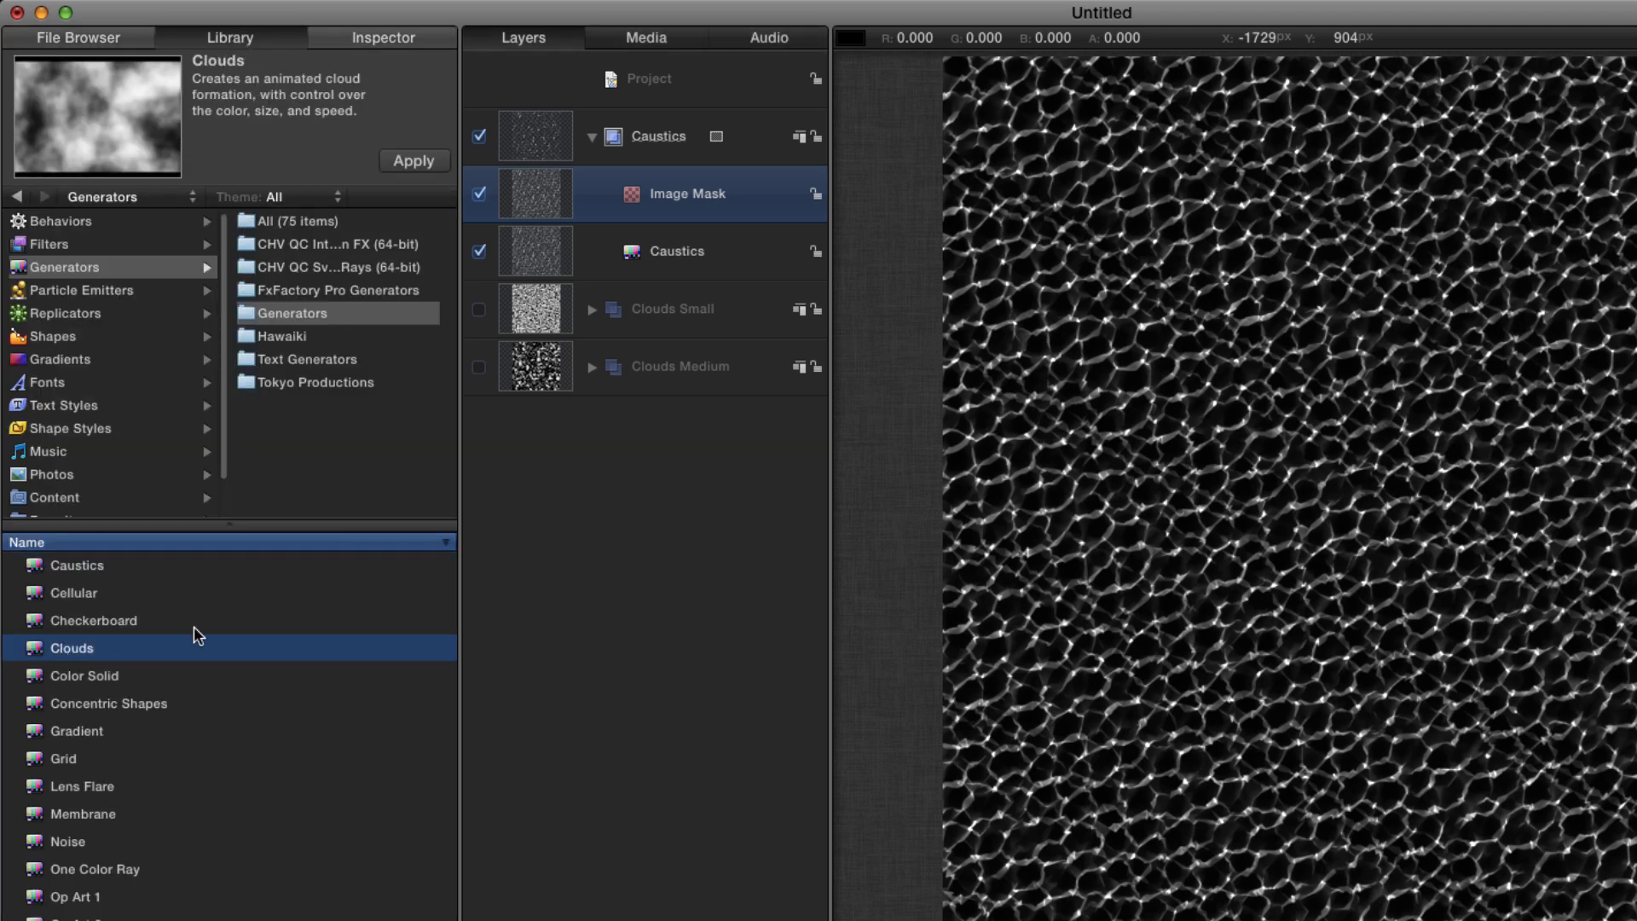
{"action": "left_click", "coordinate": [423, 166]}
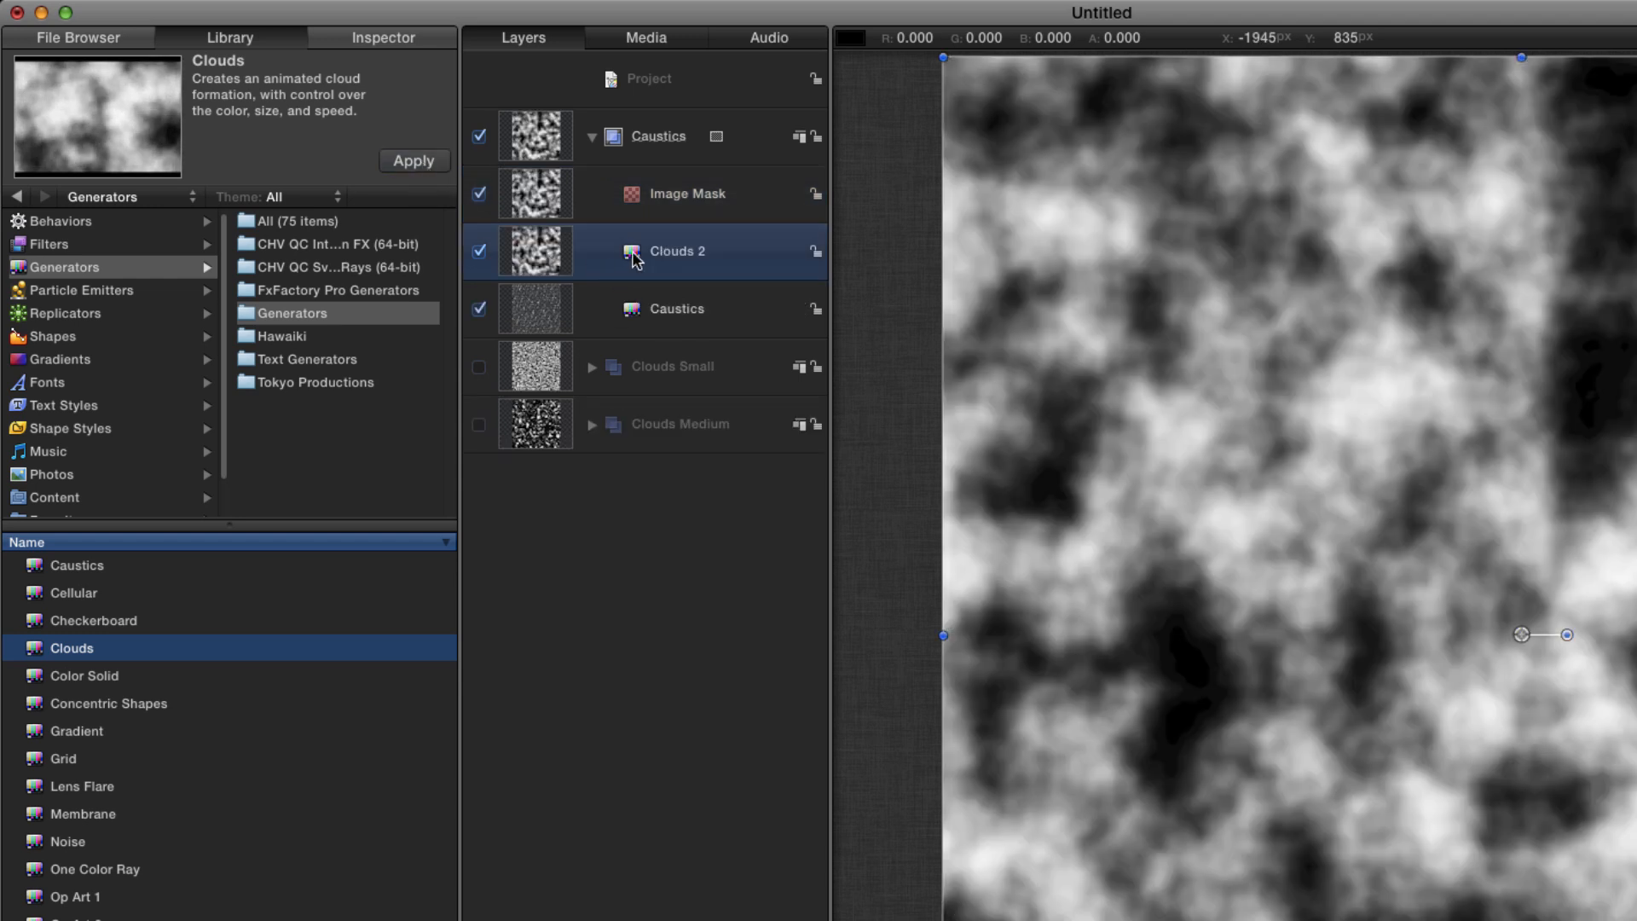
{"action": "left_click_drag", "start_coordinate": [635, 260], "coordinate": [634, 198]}
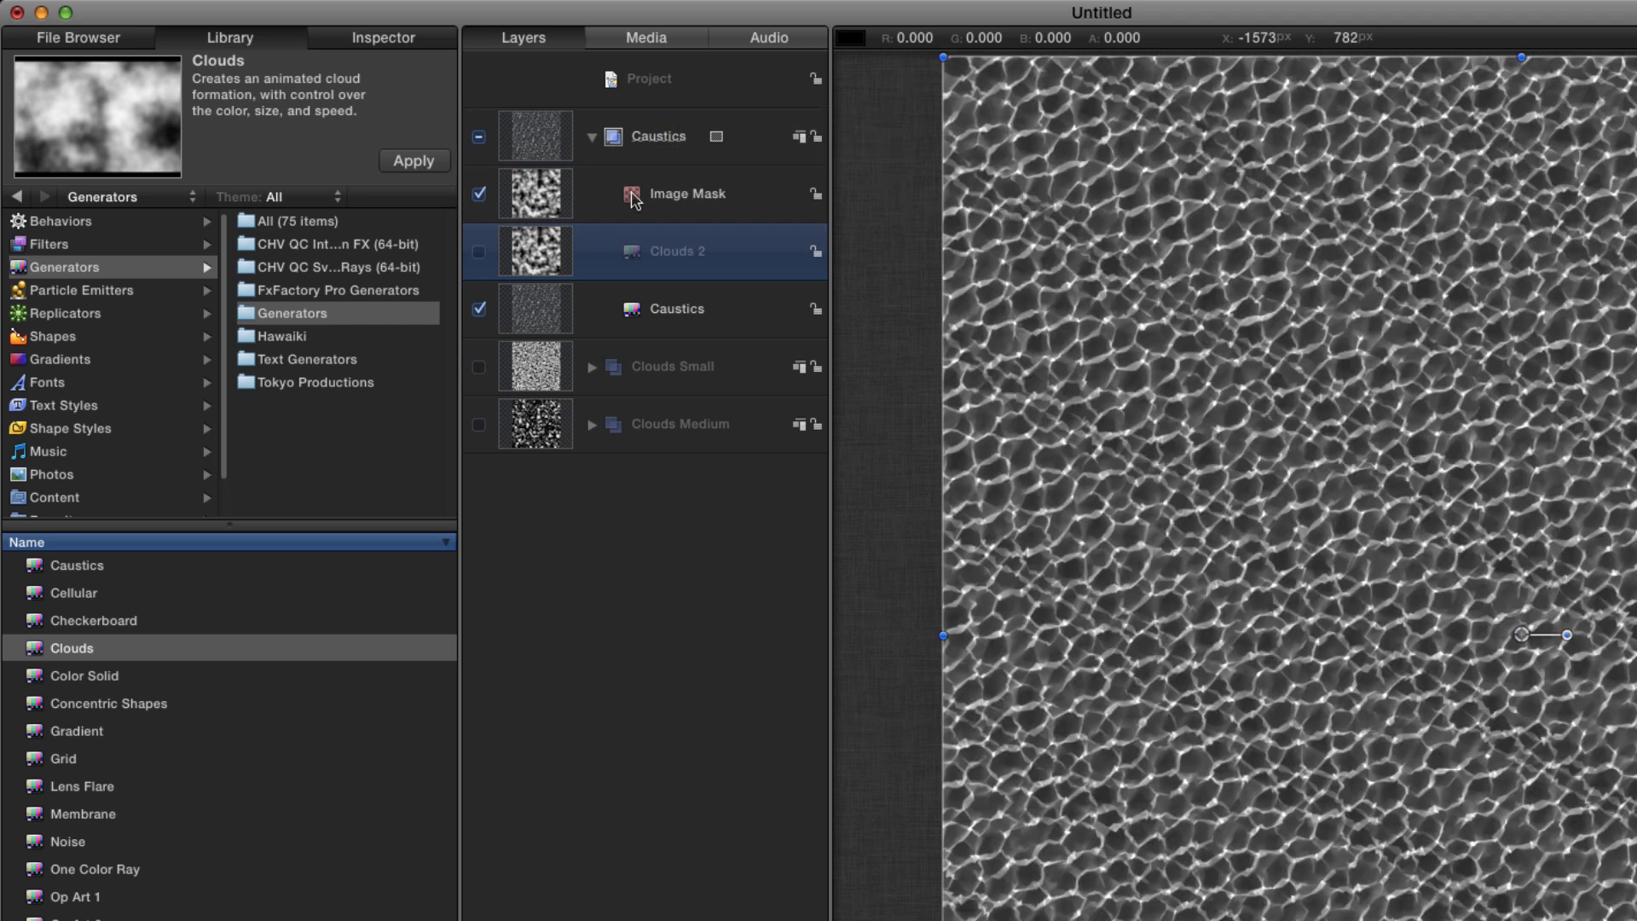
Check the Clouds source in the image mask's settings, and set the mask's source channel to Luminance
{"action": "left_click", "coordinate": [378, 38]}
{"action": "left_click", "coordinate": [615, 198]}
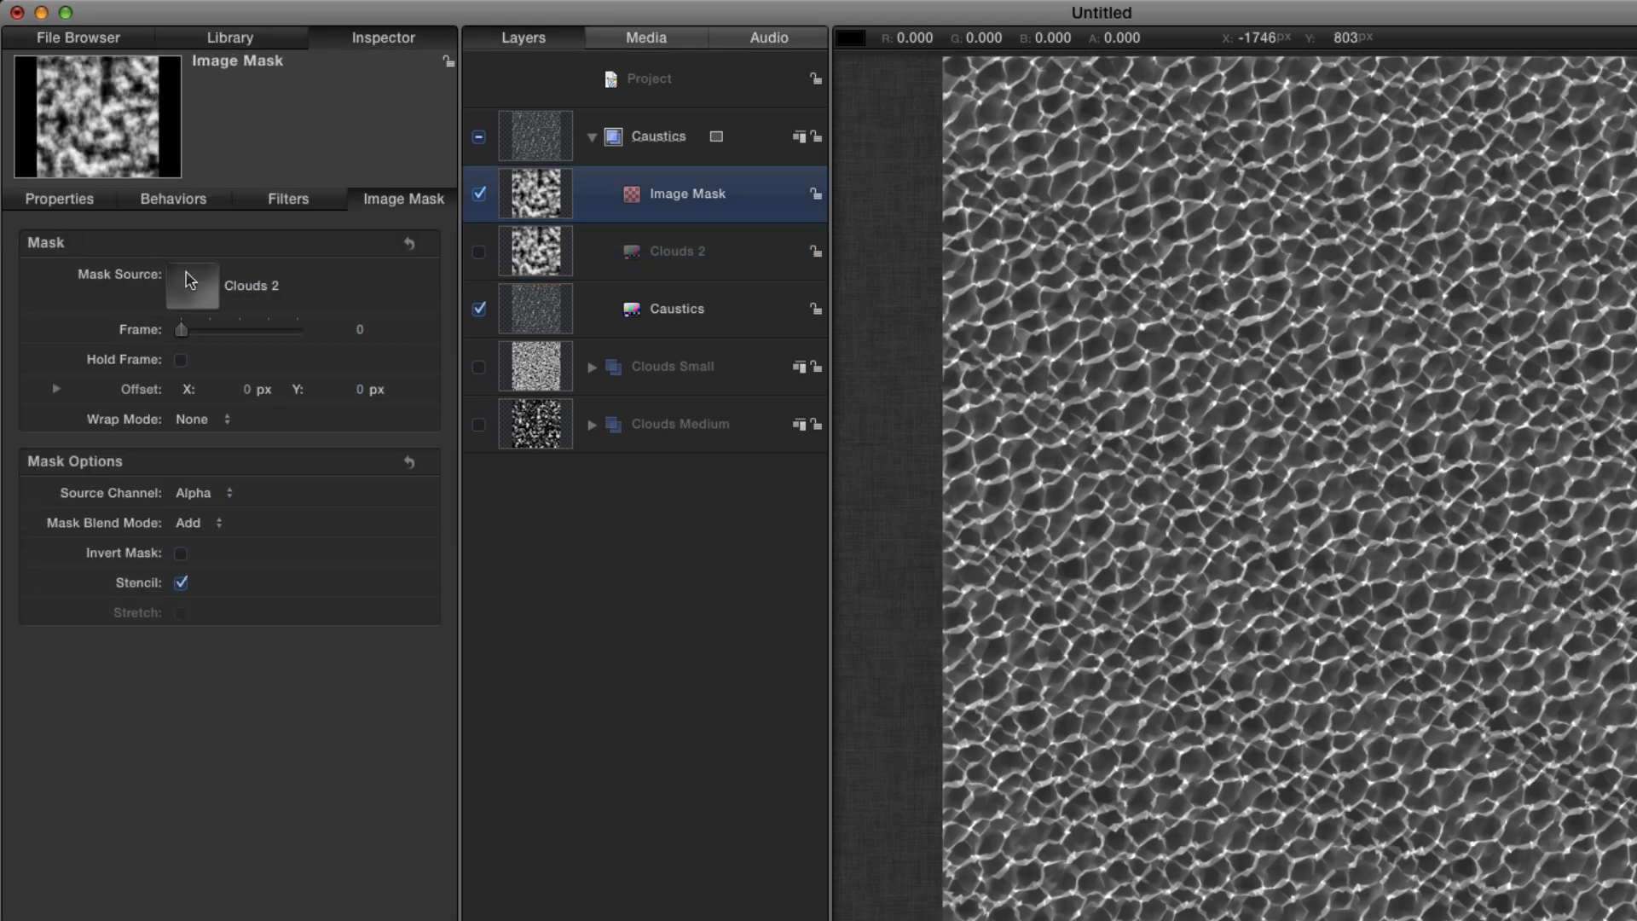
{"action": "left_click_drag", "start_coordinate": [546, 252], "coordinate": [191, 291]}
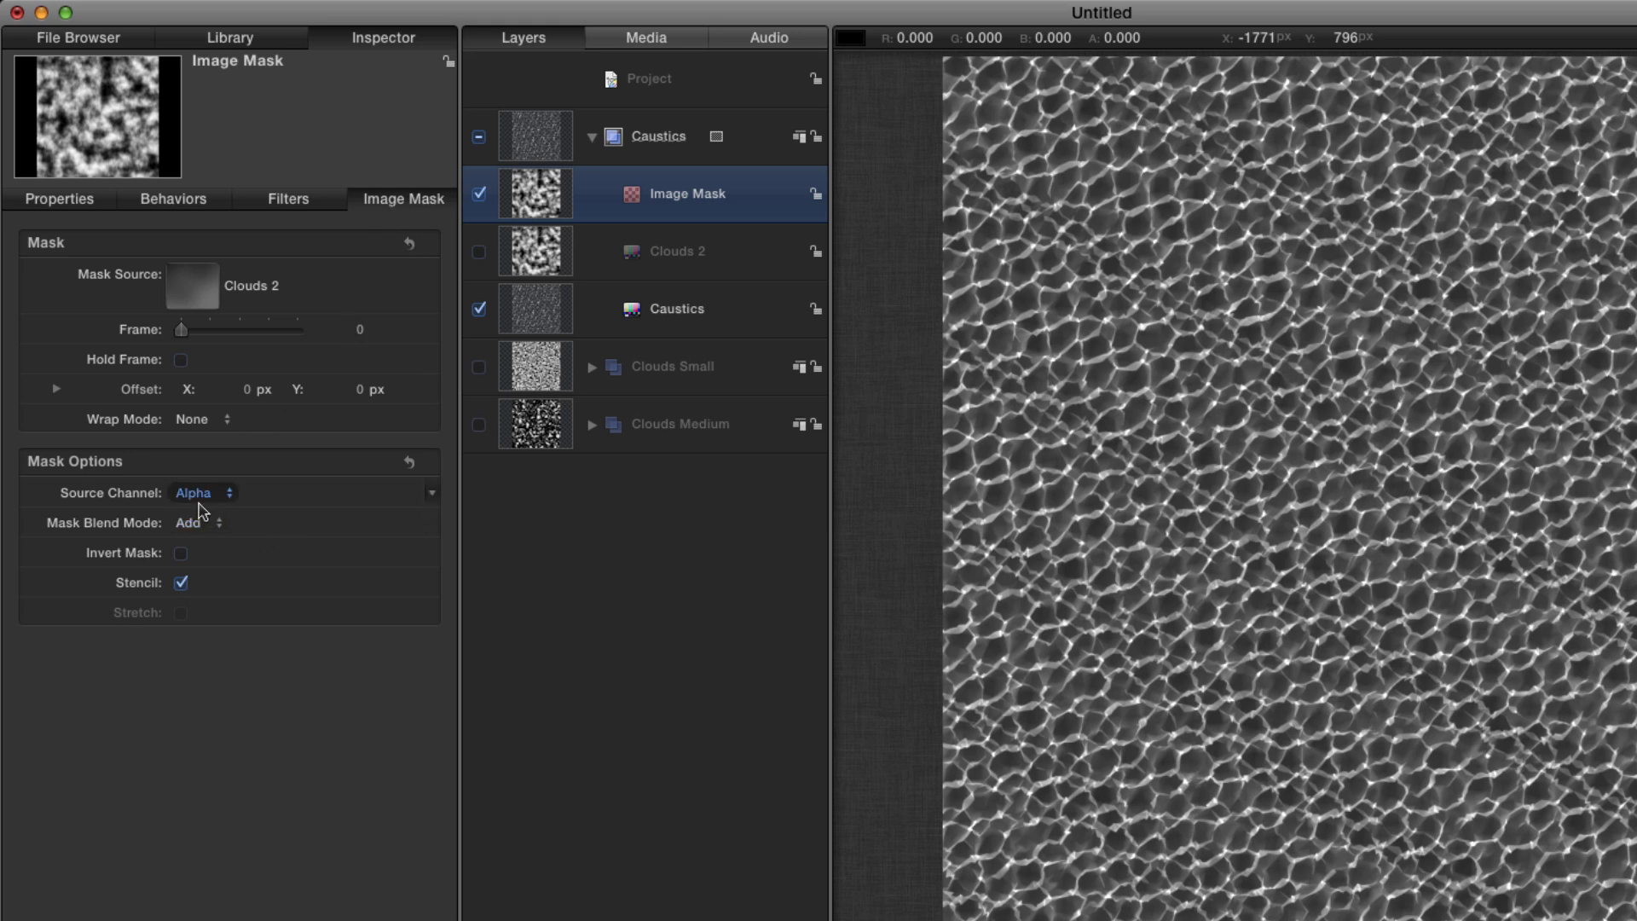
{"action": "left_click", "coordinate": [201, 494]}
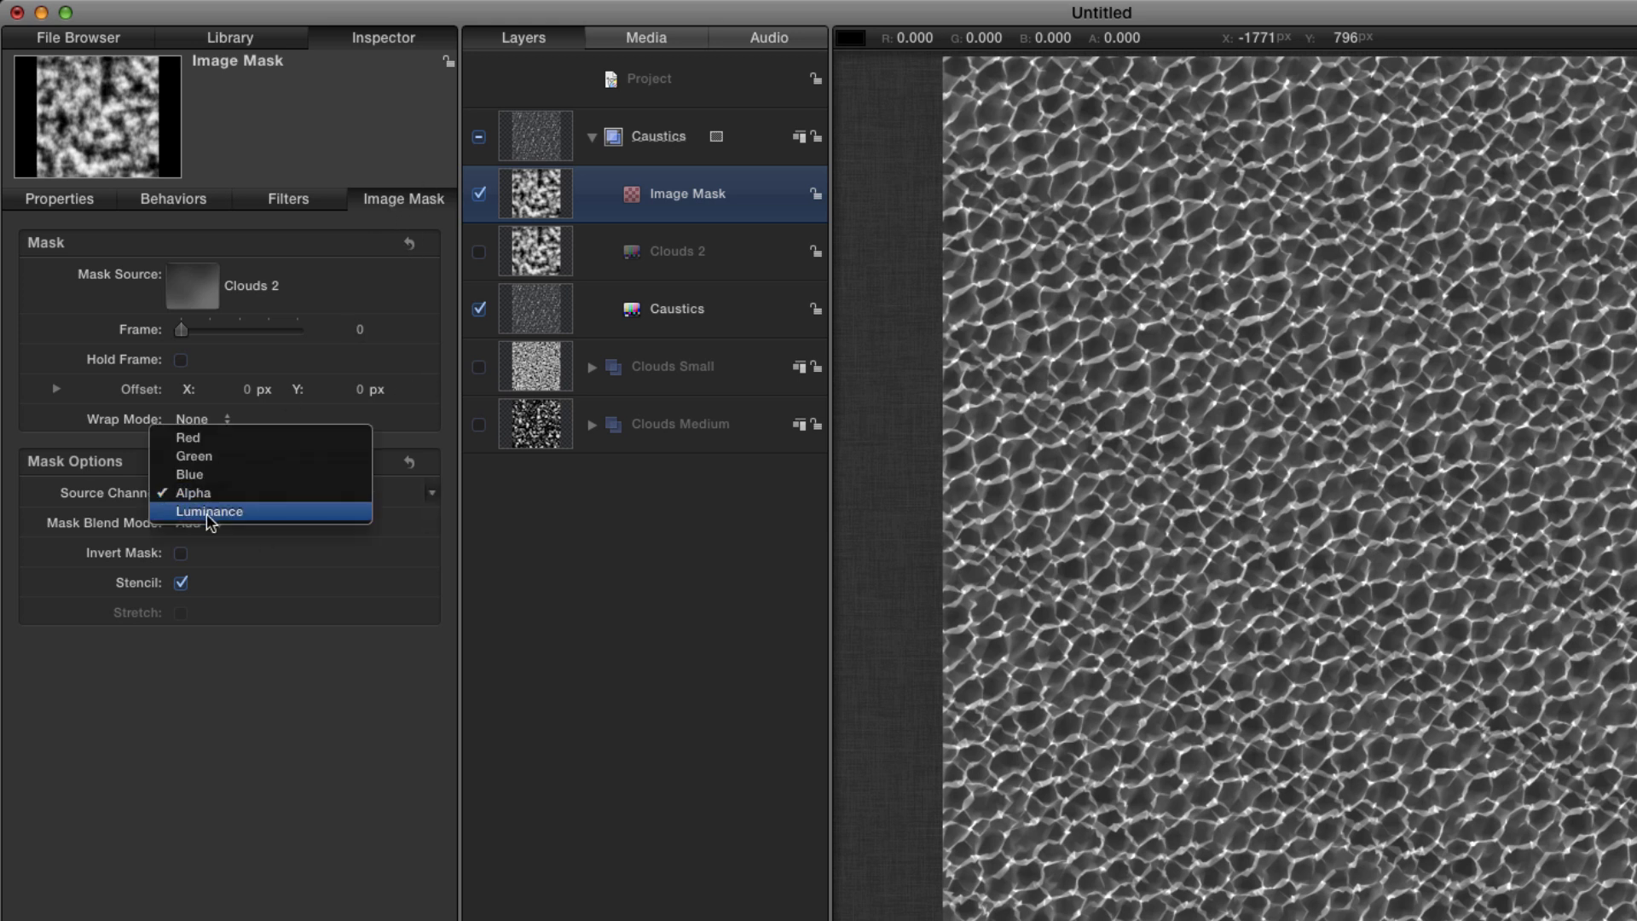
{"action": "left_click", "coordinate": [208, 514]}
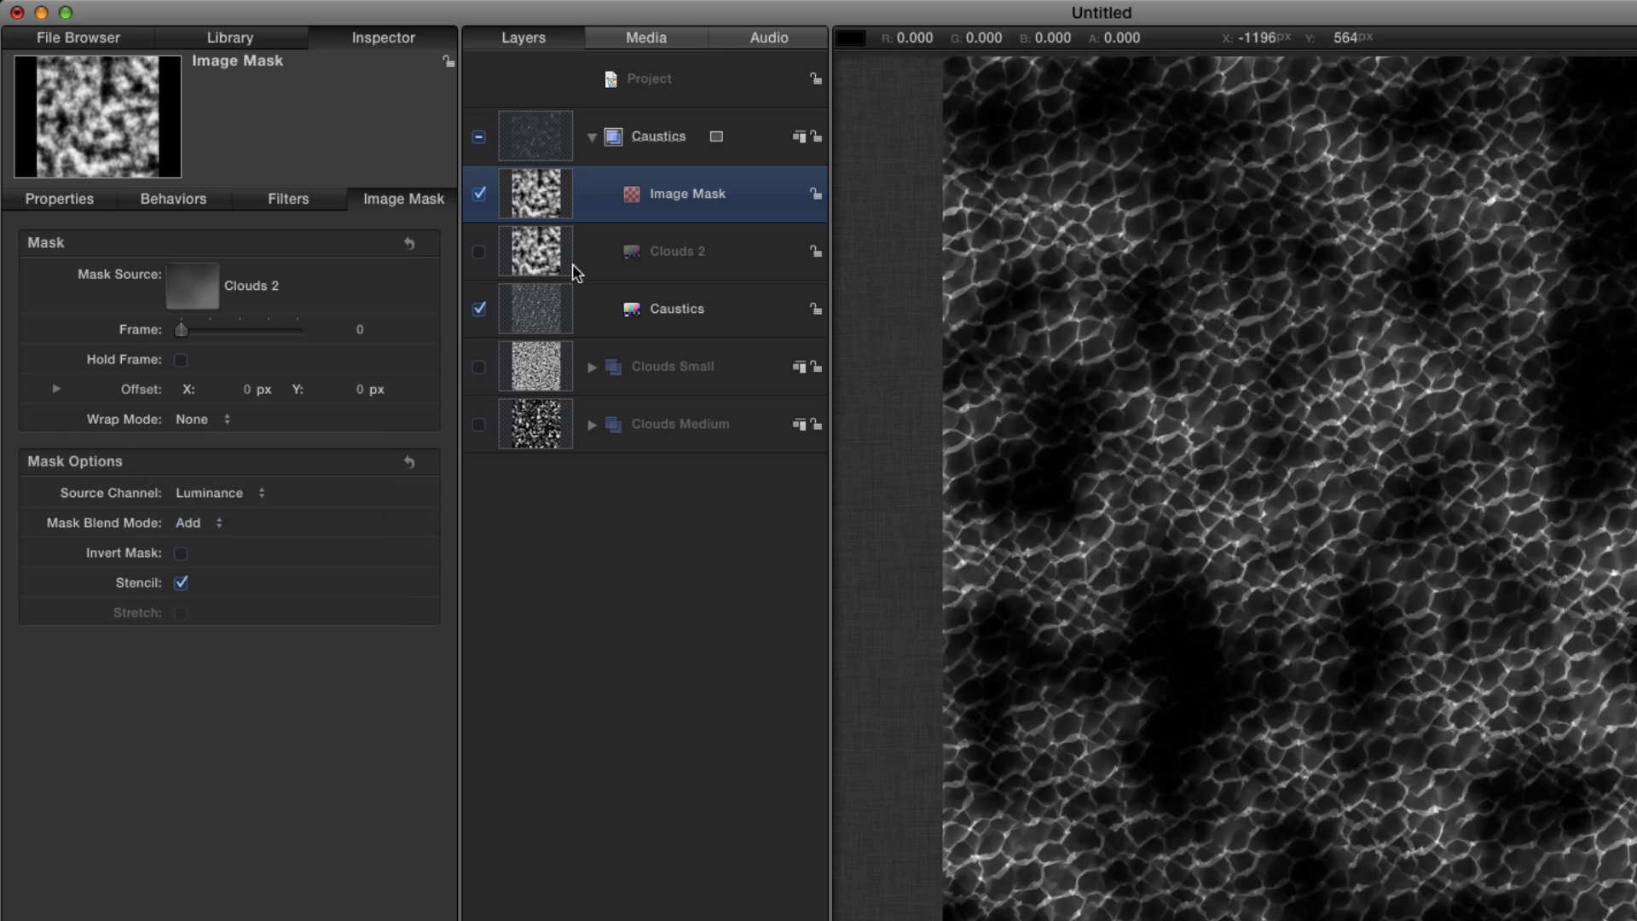
Set the masking Clouds generator's horizontal and vertical scale to 20 and its speed to 0.2
{"action": "left_click", "coordinate": [538, 253]}
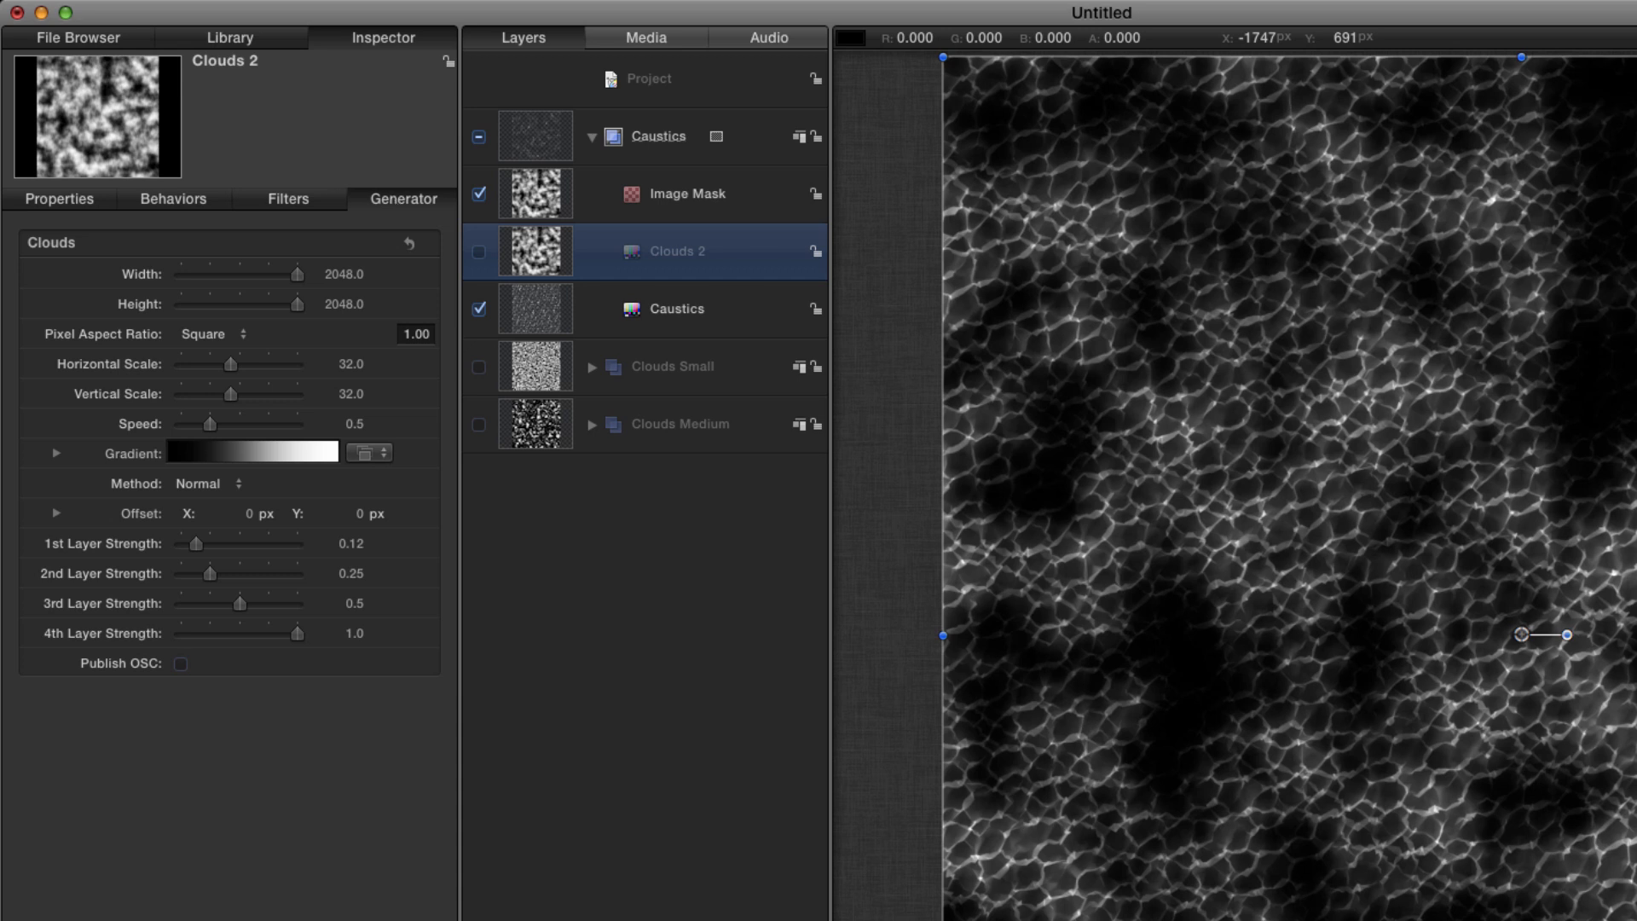
{"action": "left_click", "coordinate": [353, 364]}
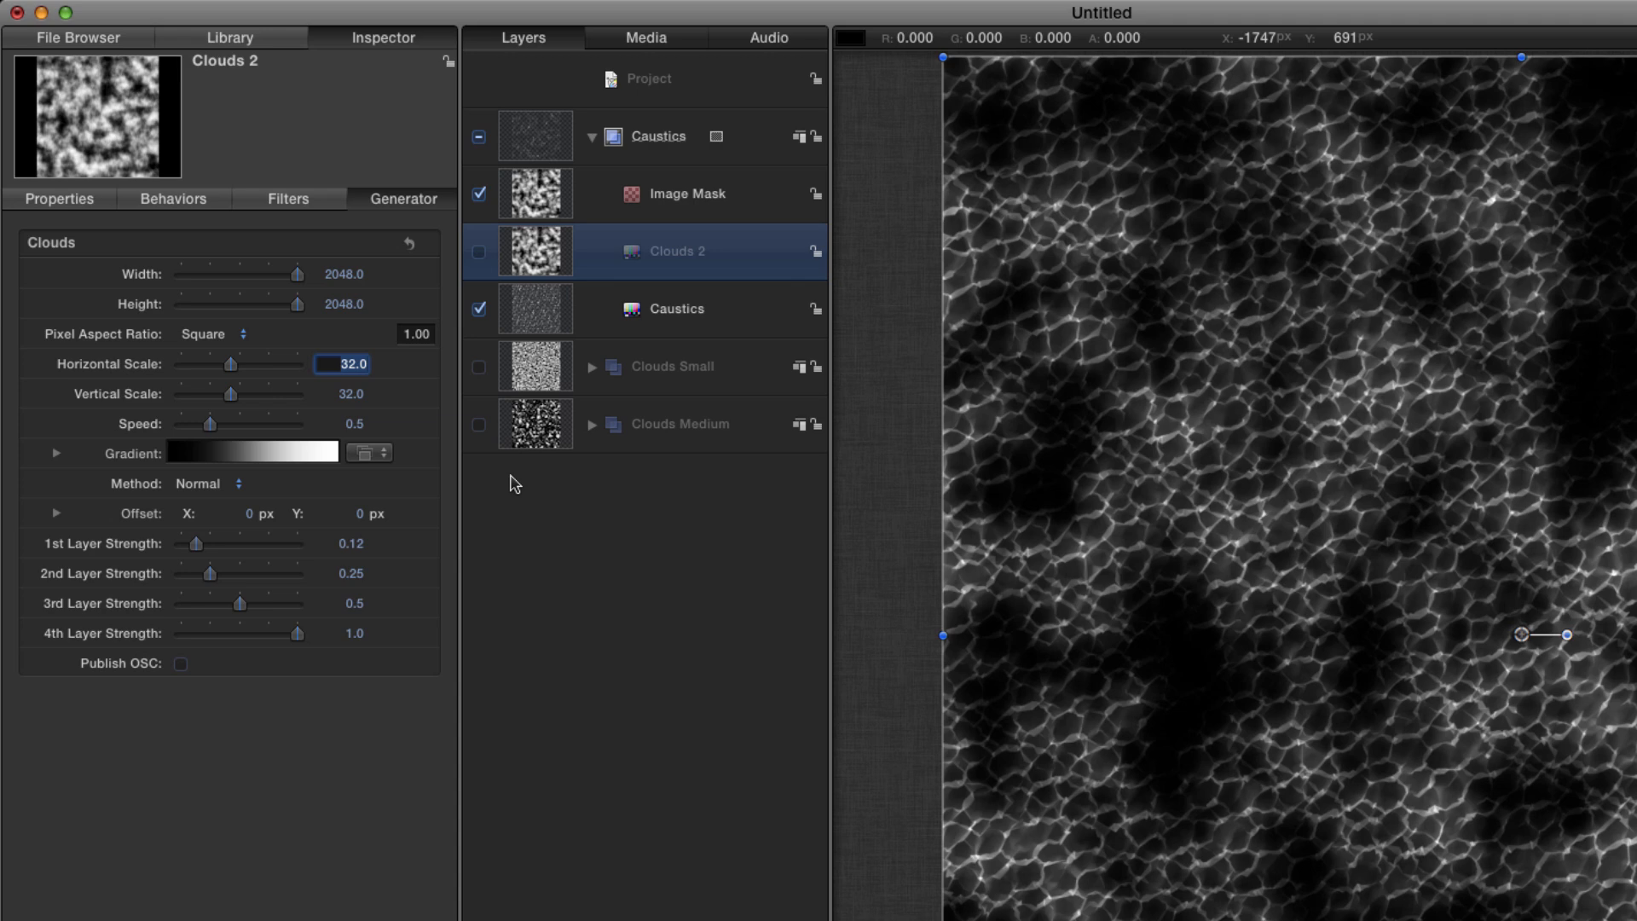
{"action": "type", "text": "20"}
{"action": "key", "text": "Tab"}
{"action": "type", "text": "20"}
{"action": "key", "text": "Return"}
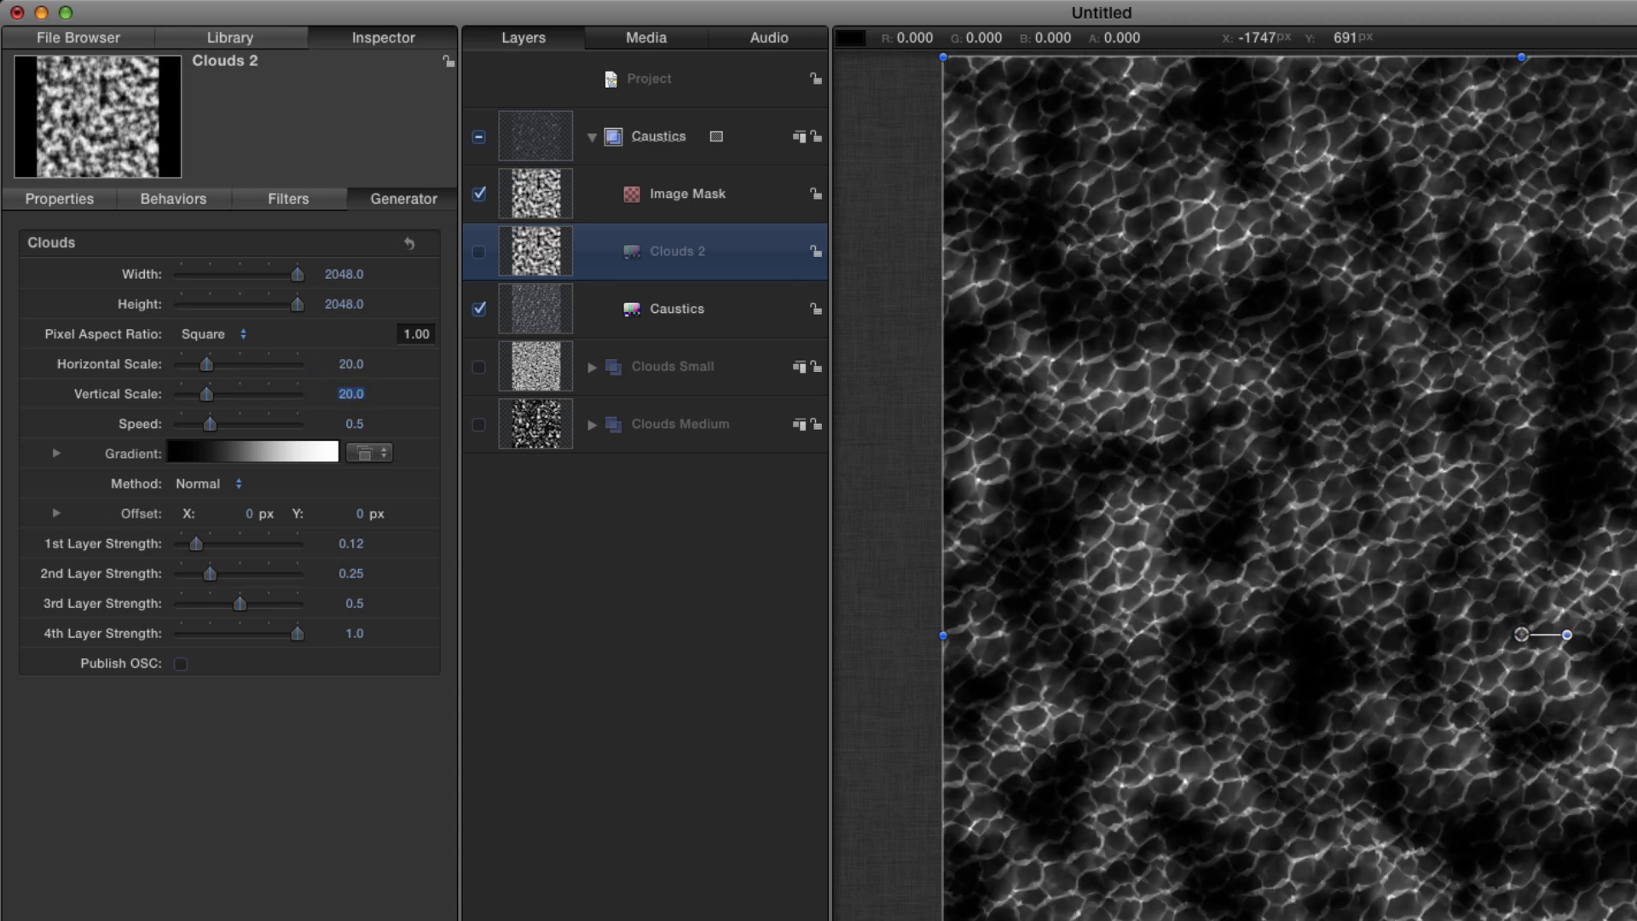
{"action": "key", "text": "Tab"}
{"action": "type", "text": ".2"}
{"action": "key", "text": "Return"}
Move the masking Clouds generator's white gradient tag to a location of 40% and set the generator's method to Turbulent
{"action": "left_click", "coordinate": [56, 455]}
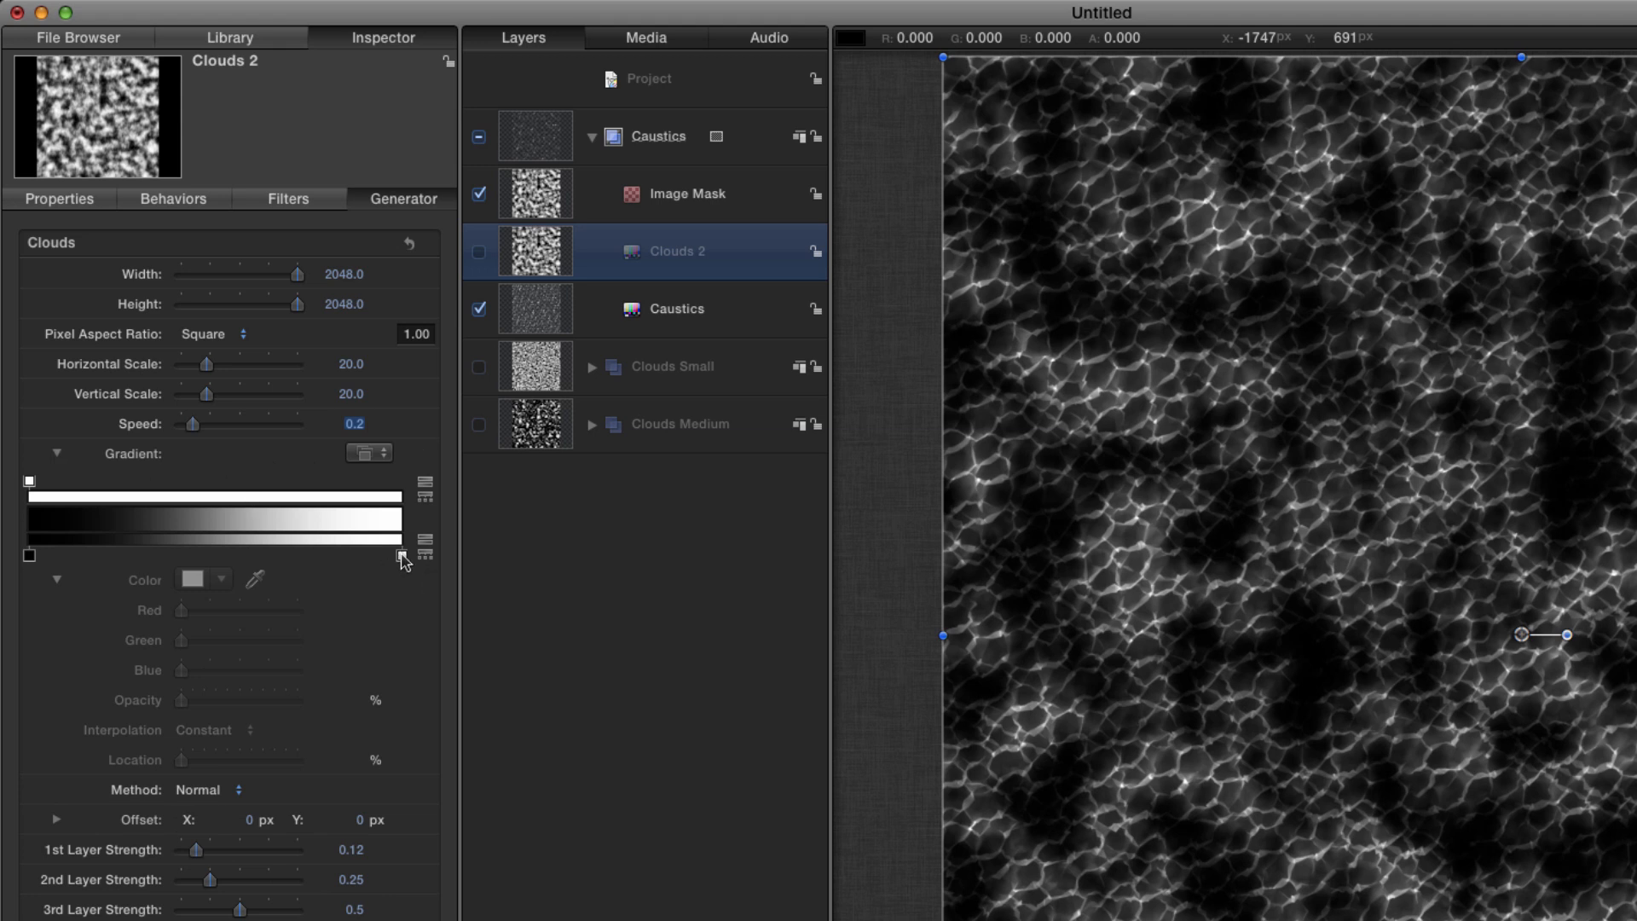
{"action": "left_click", "coordinate": [402, 557]}
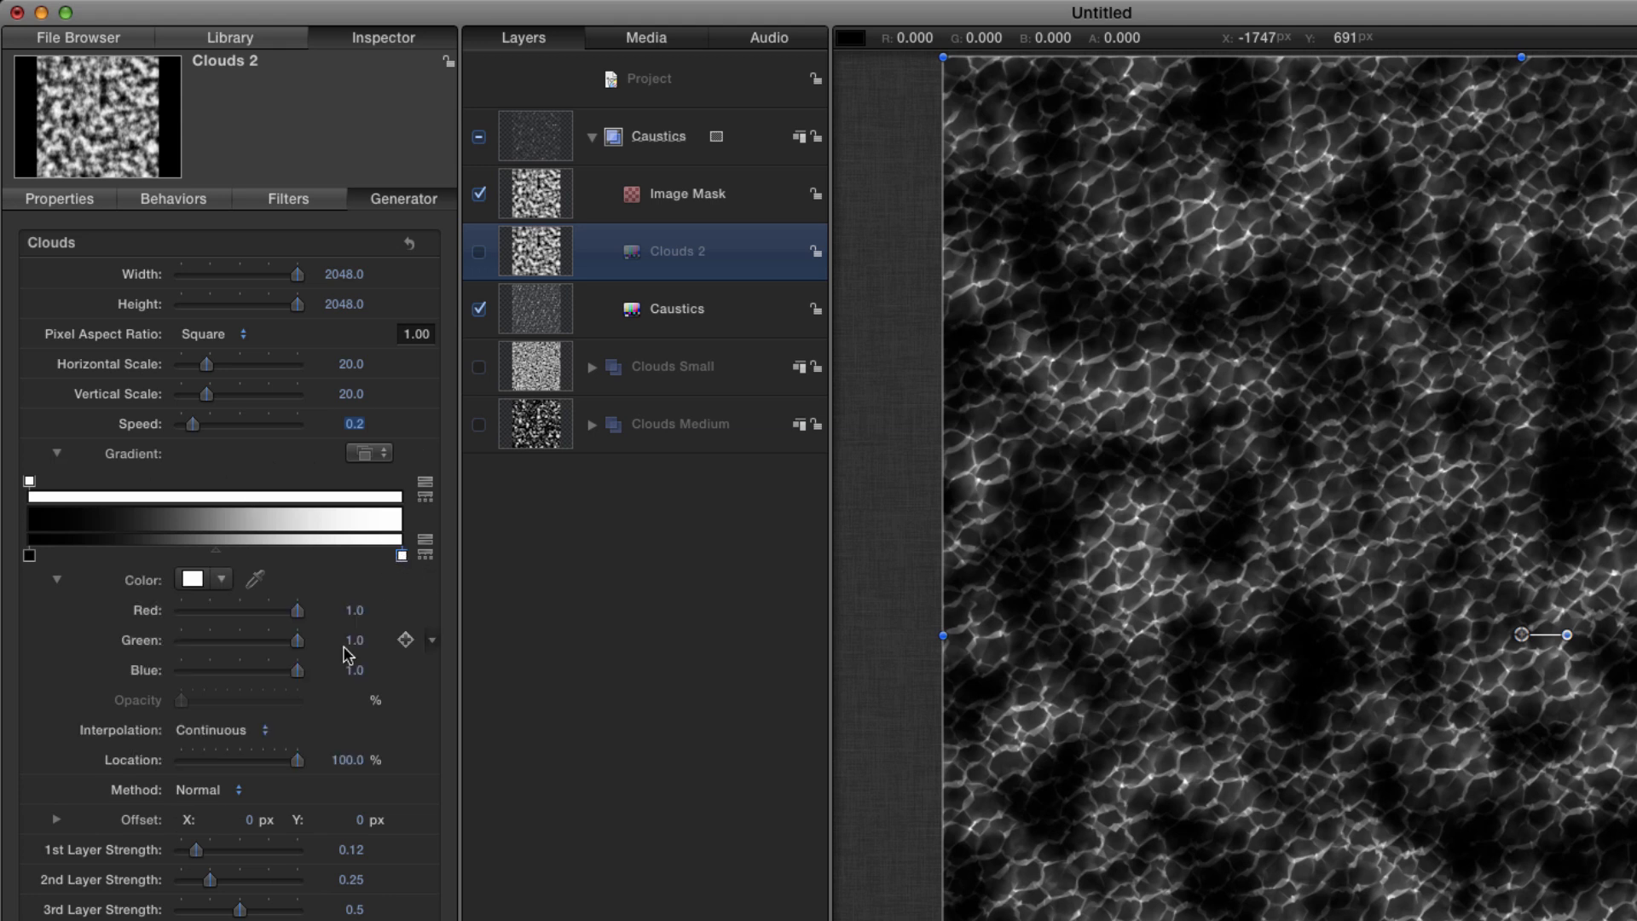
{"action": "left_click", "coordinate": [347, 759]}
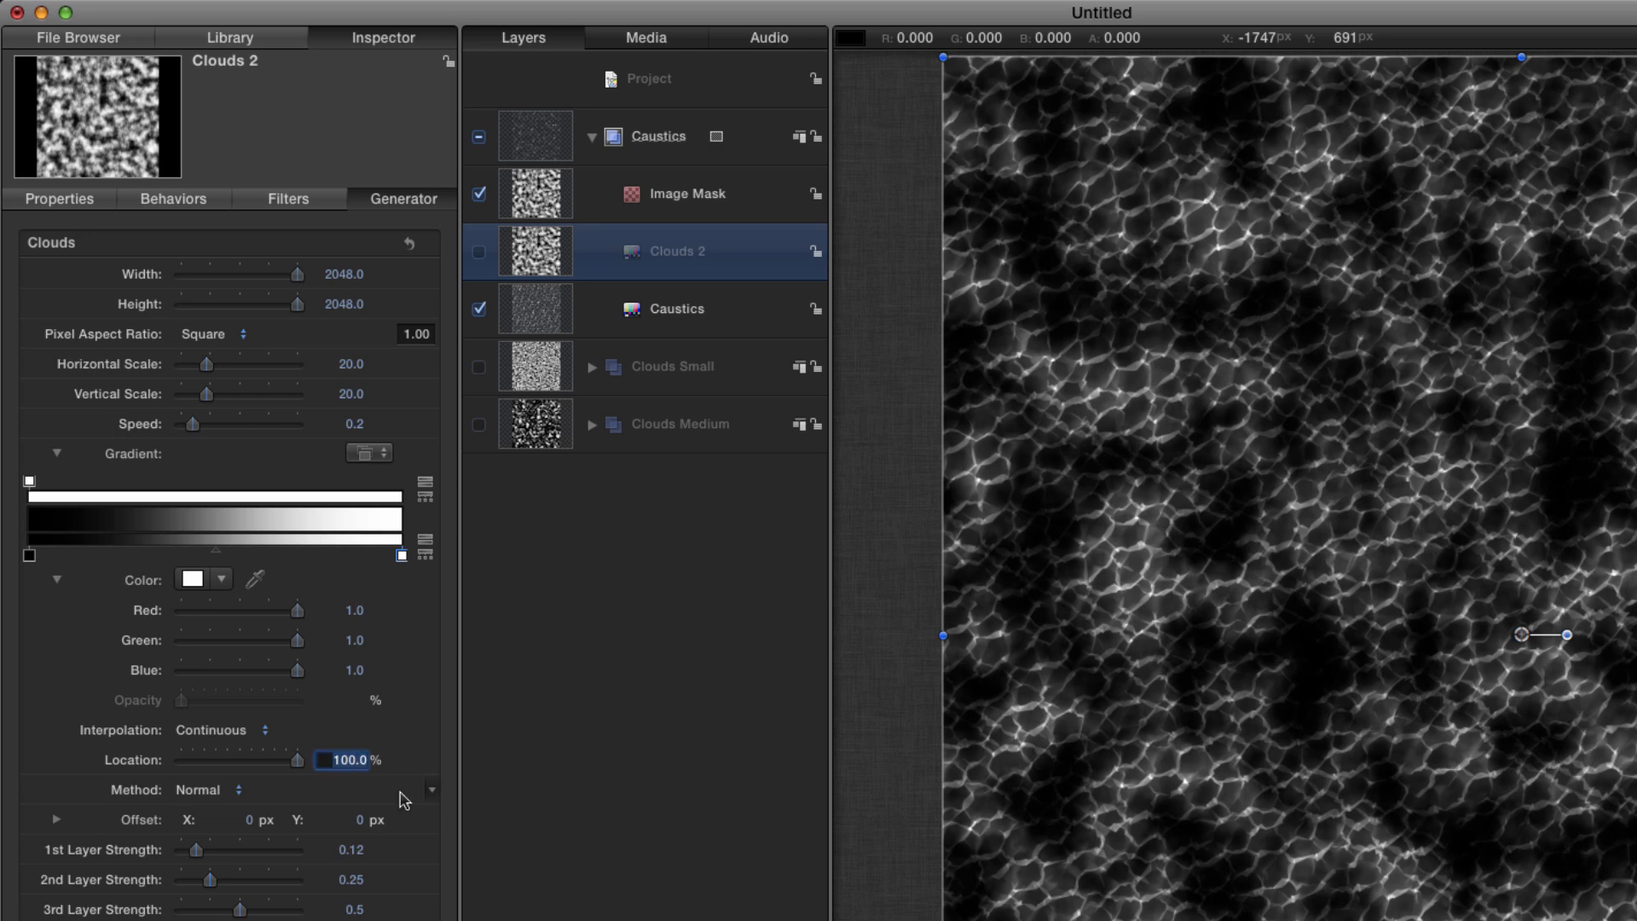
{"action": "type", "text": "40"}
{"action": "key", "text": "Return"}
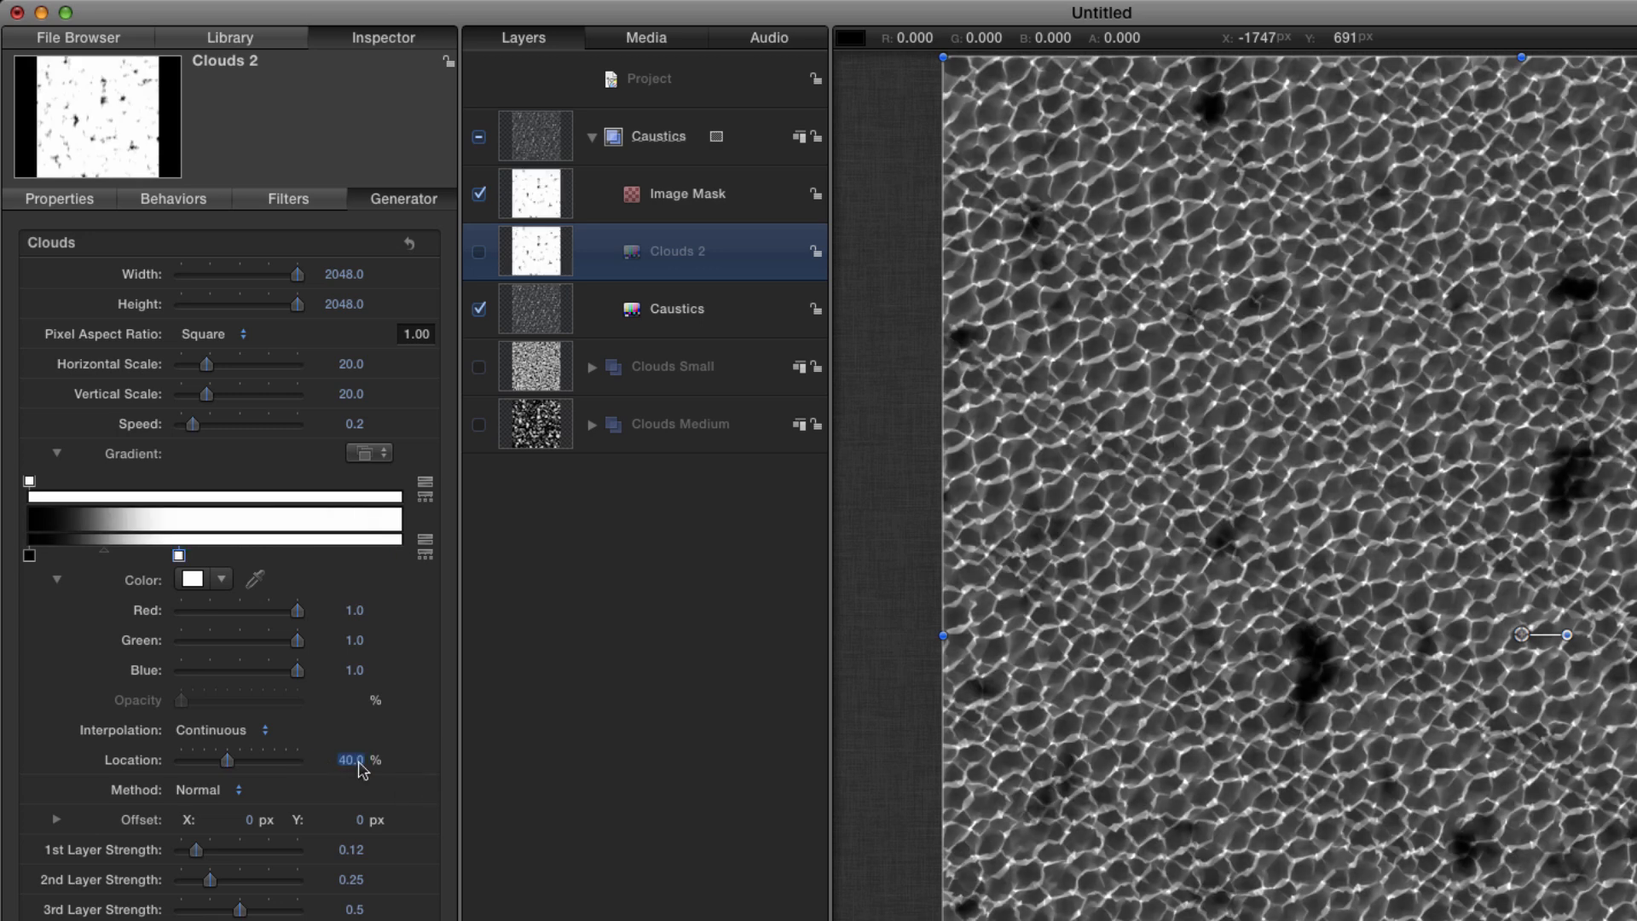
{"action": "left_click", "coordinate": [202, 788]}
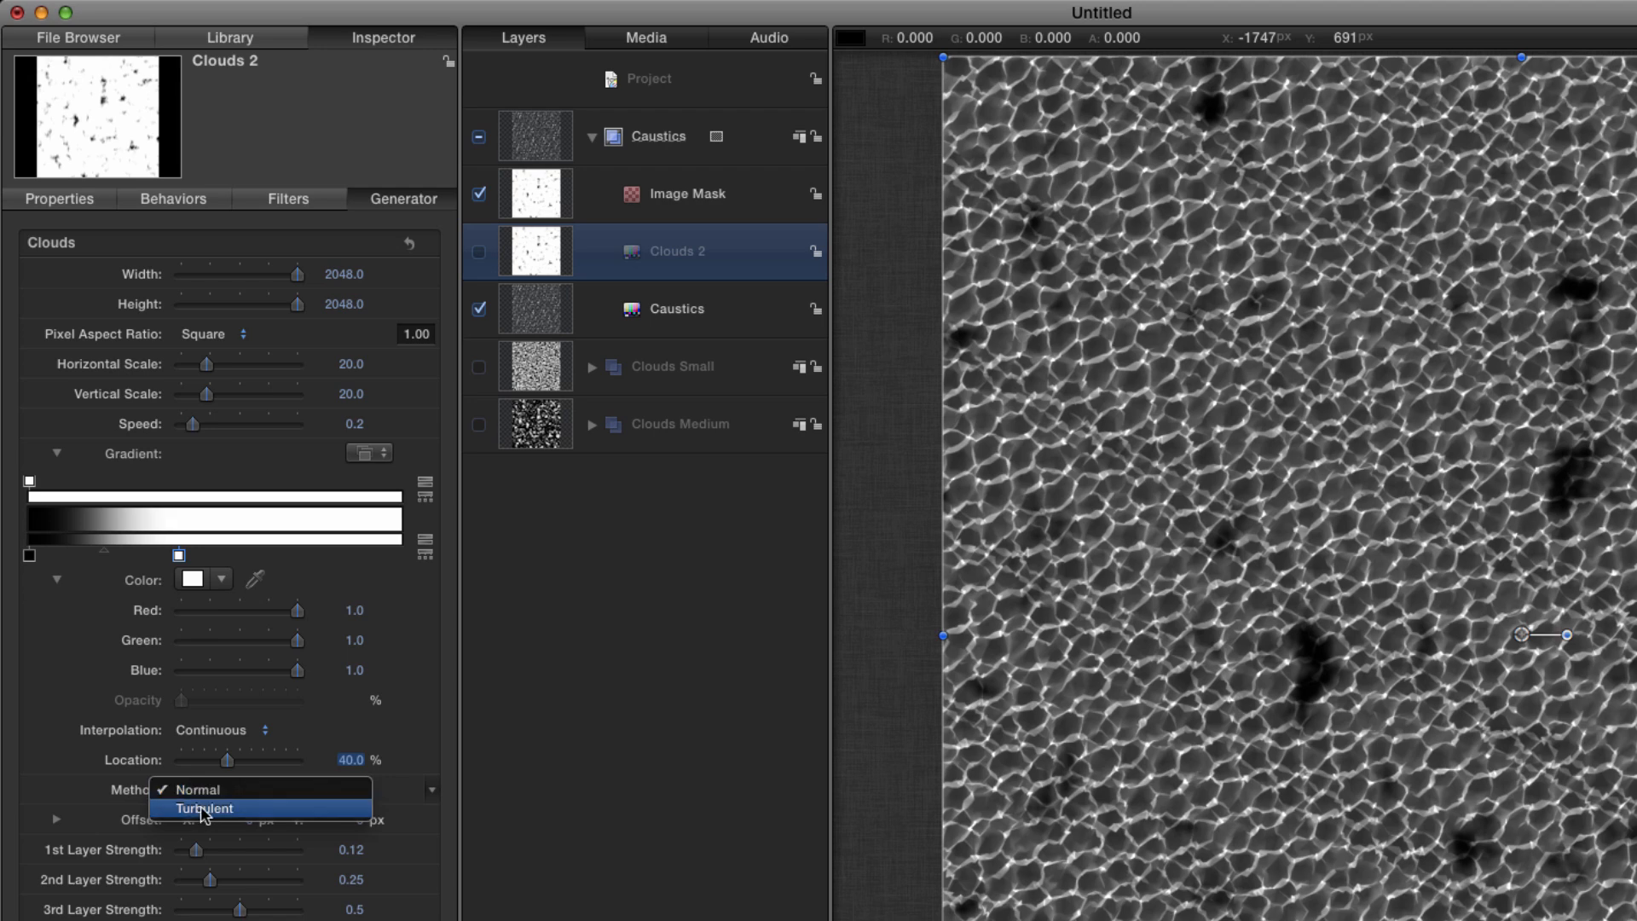
{"action": "left_click", "coordinate": [205, 810]}
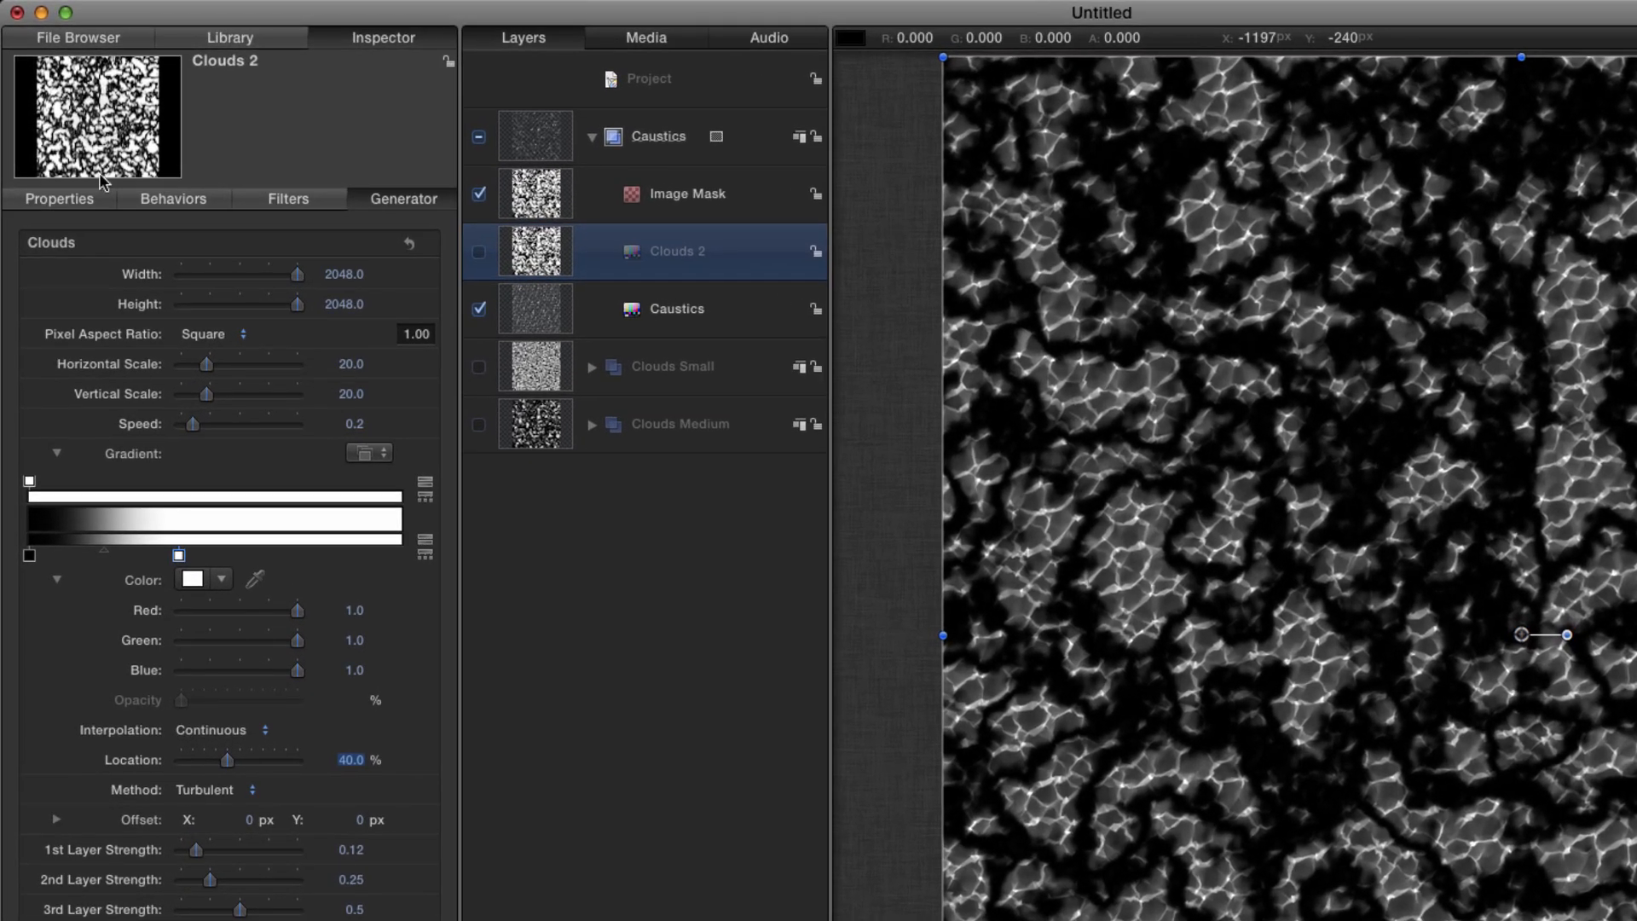
Apply the Underwater distortion filter to the Clouds generator that masks the Caustics group
{"action": "left_click", "coordinate": [245, 37]}
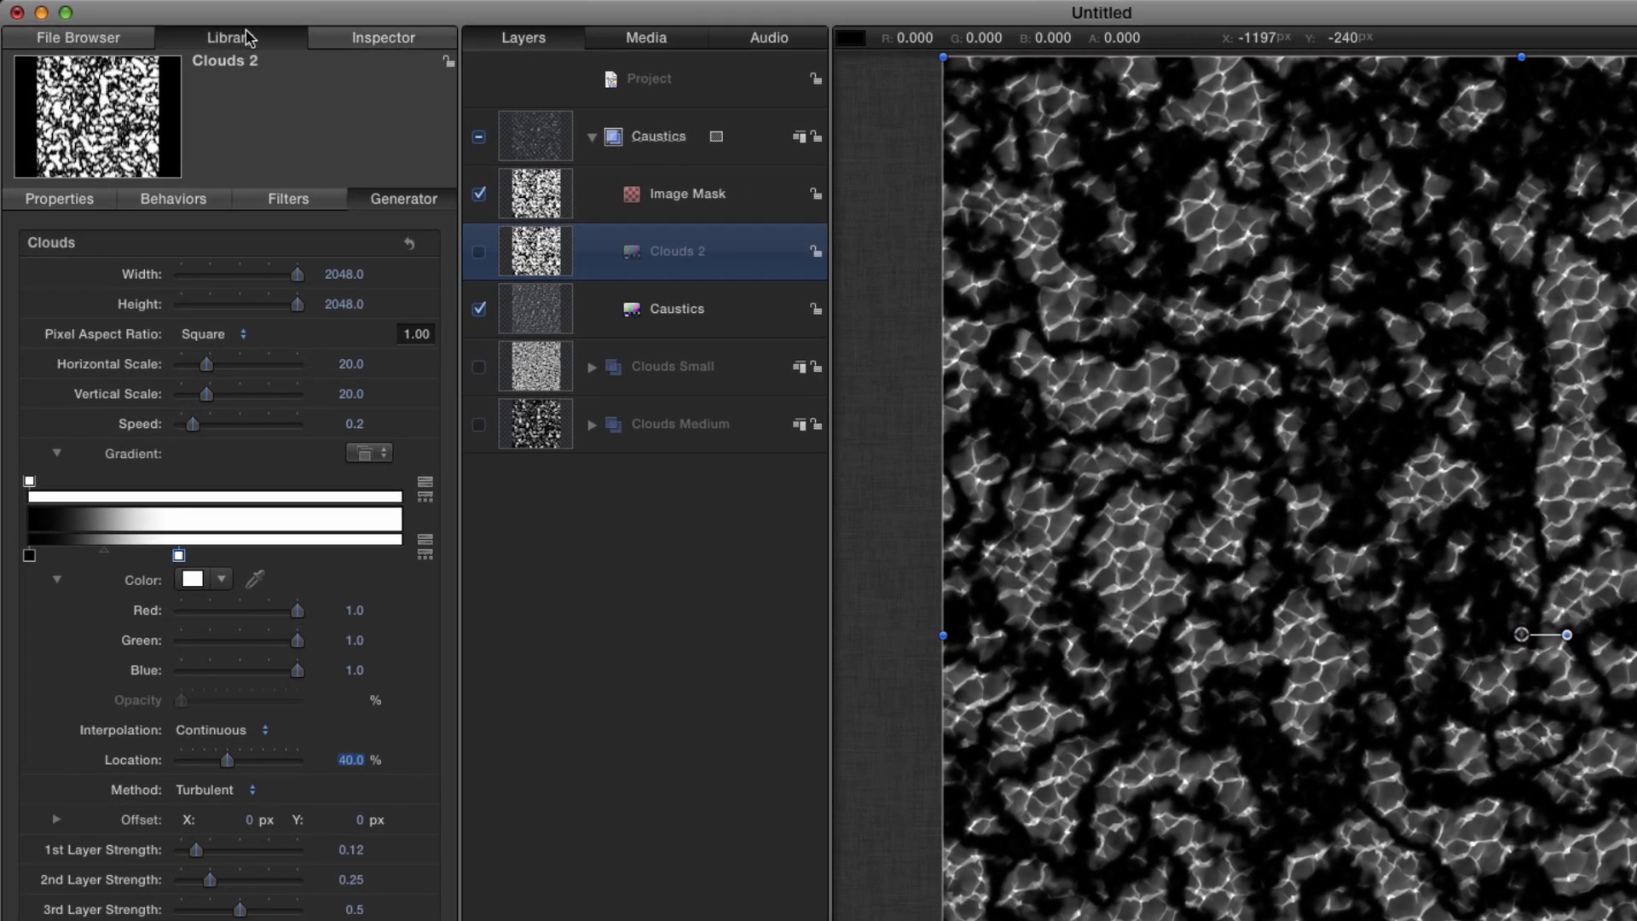
{"action": "left_click", "coordinate": [48, 245]}
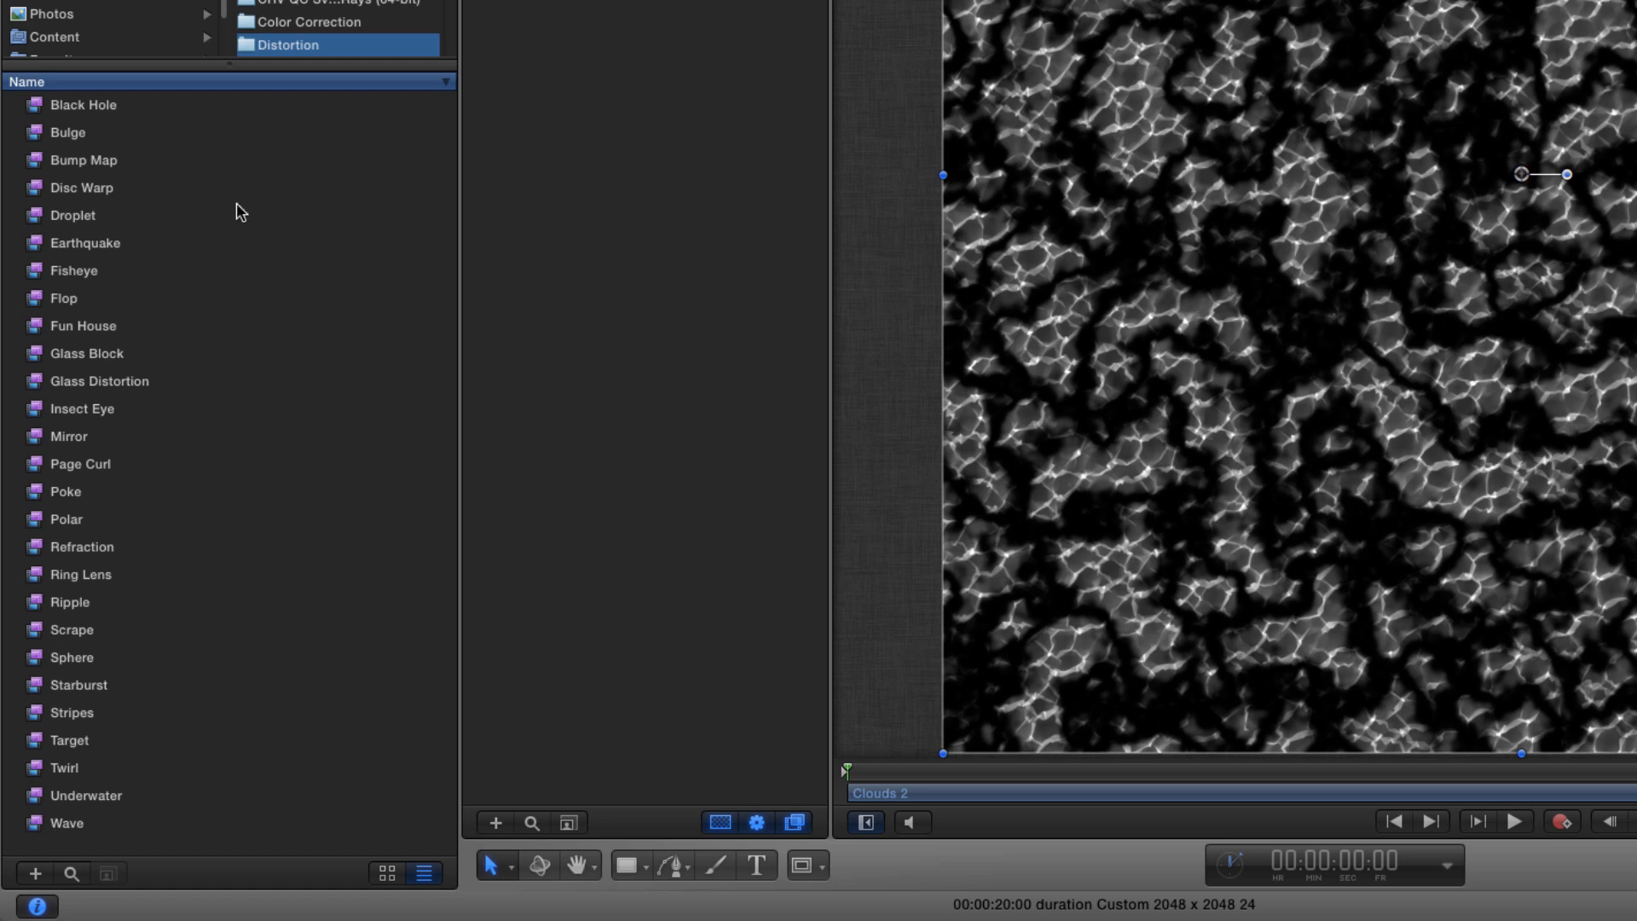
{"action": "left_click", "coordinate": [36, 797]}
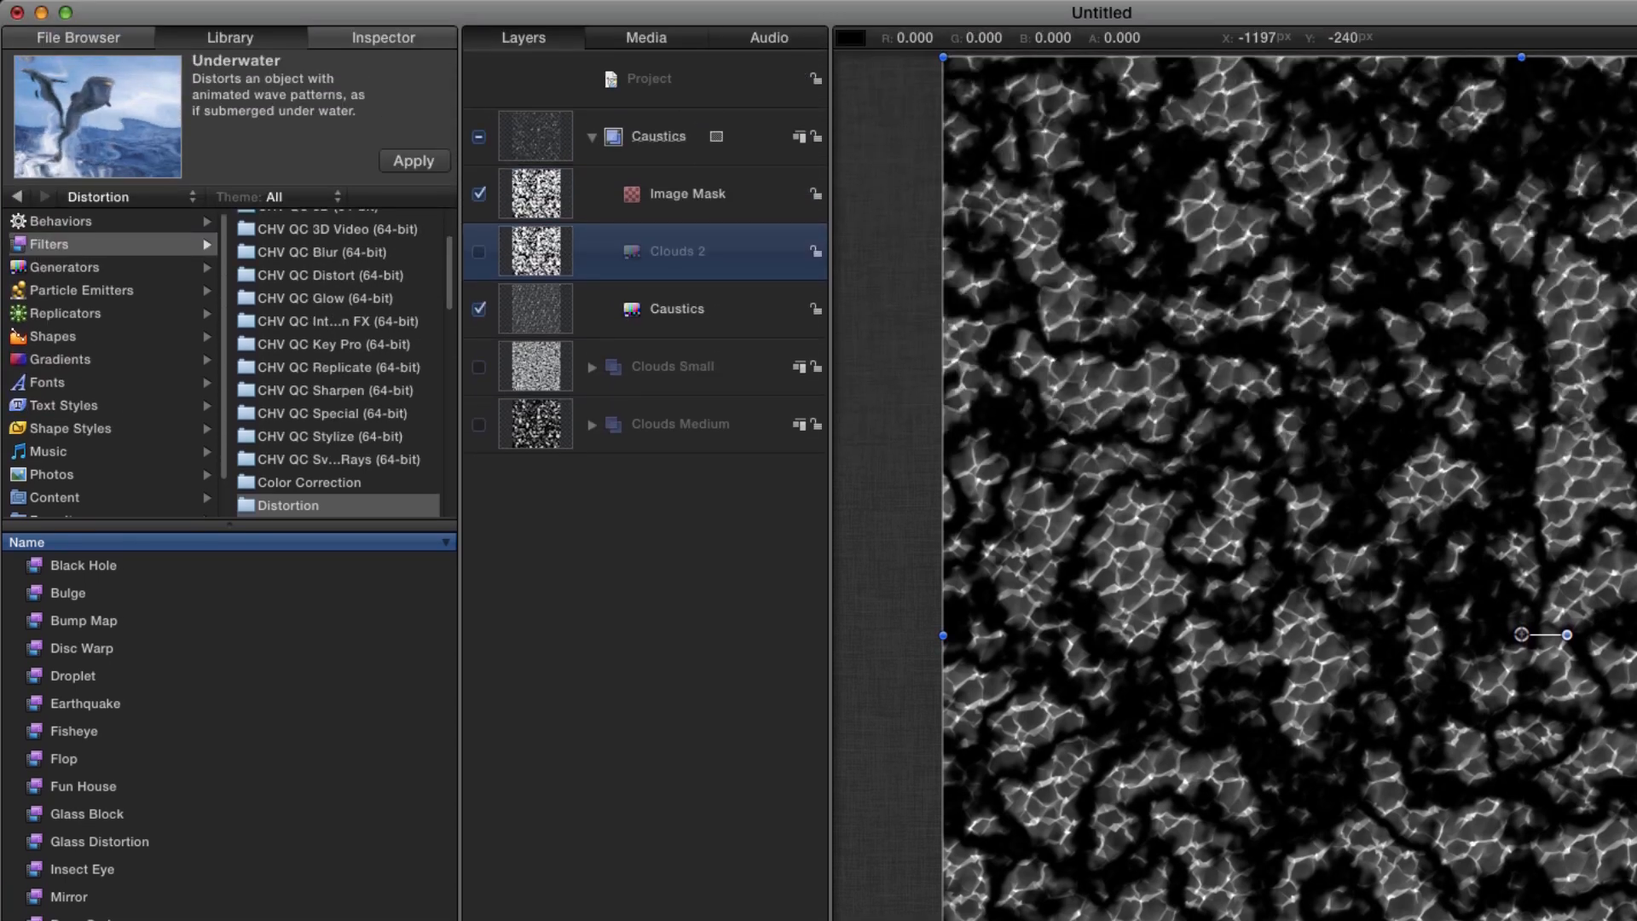
{"action": "left_click_drag", "start_coordinate": [35, 920], "coordinate": [526, 248]}
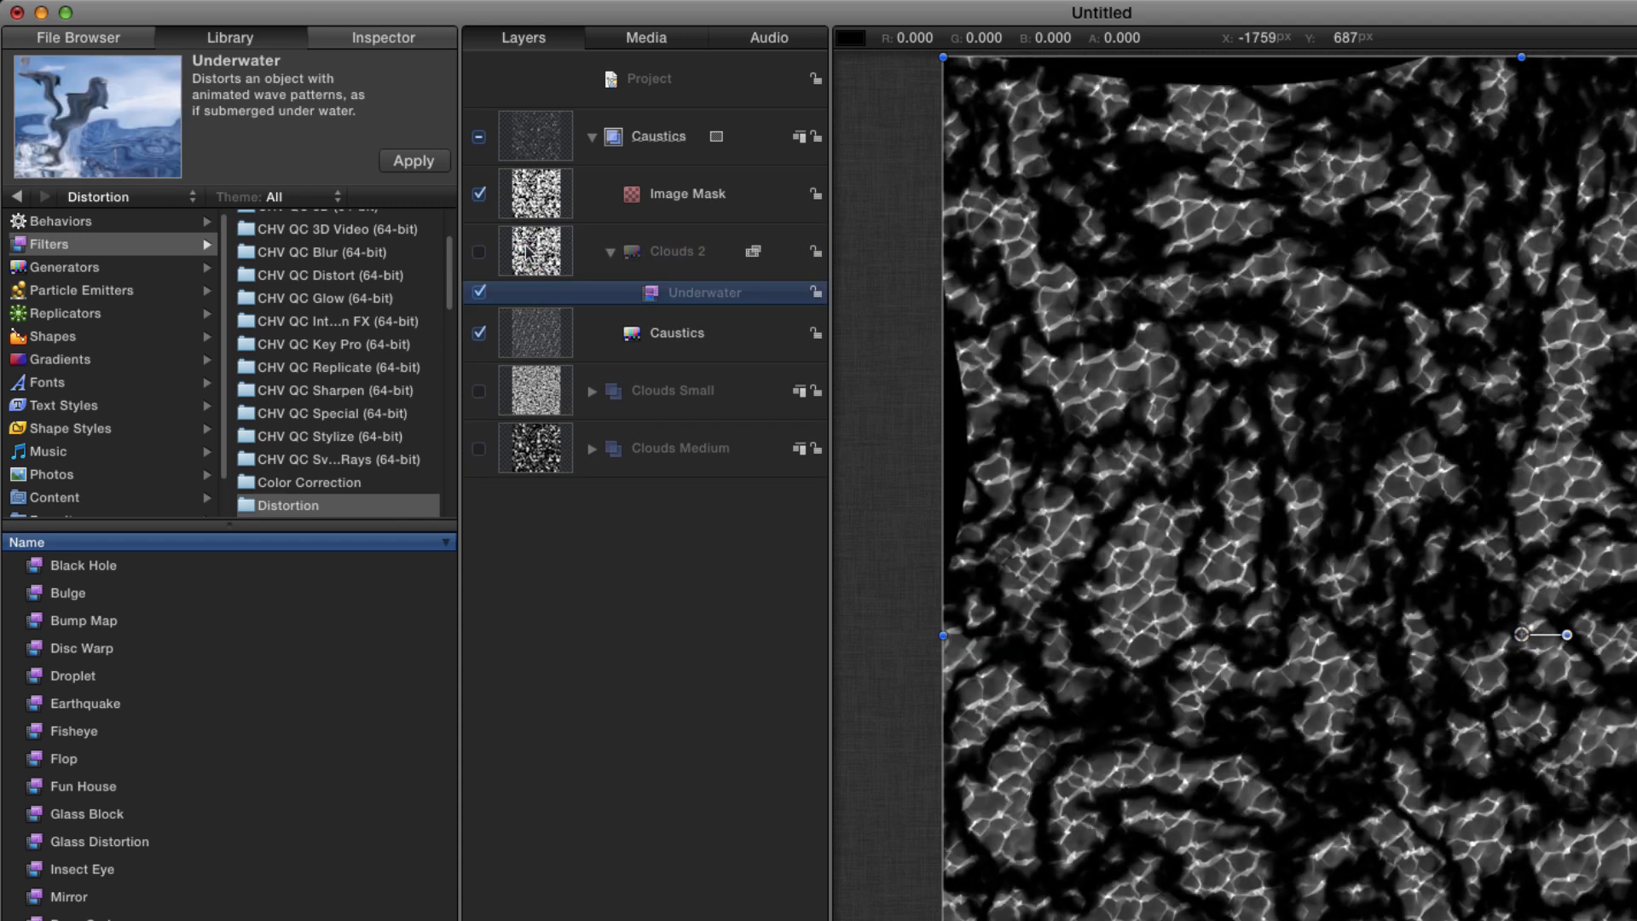
Set the Underwater filter's size to 1, speed to 0 and refraction to 150
{"action": "left_click", "coordinate": [399, 42]}
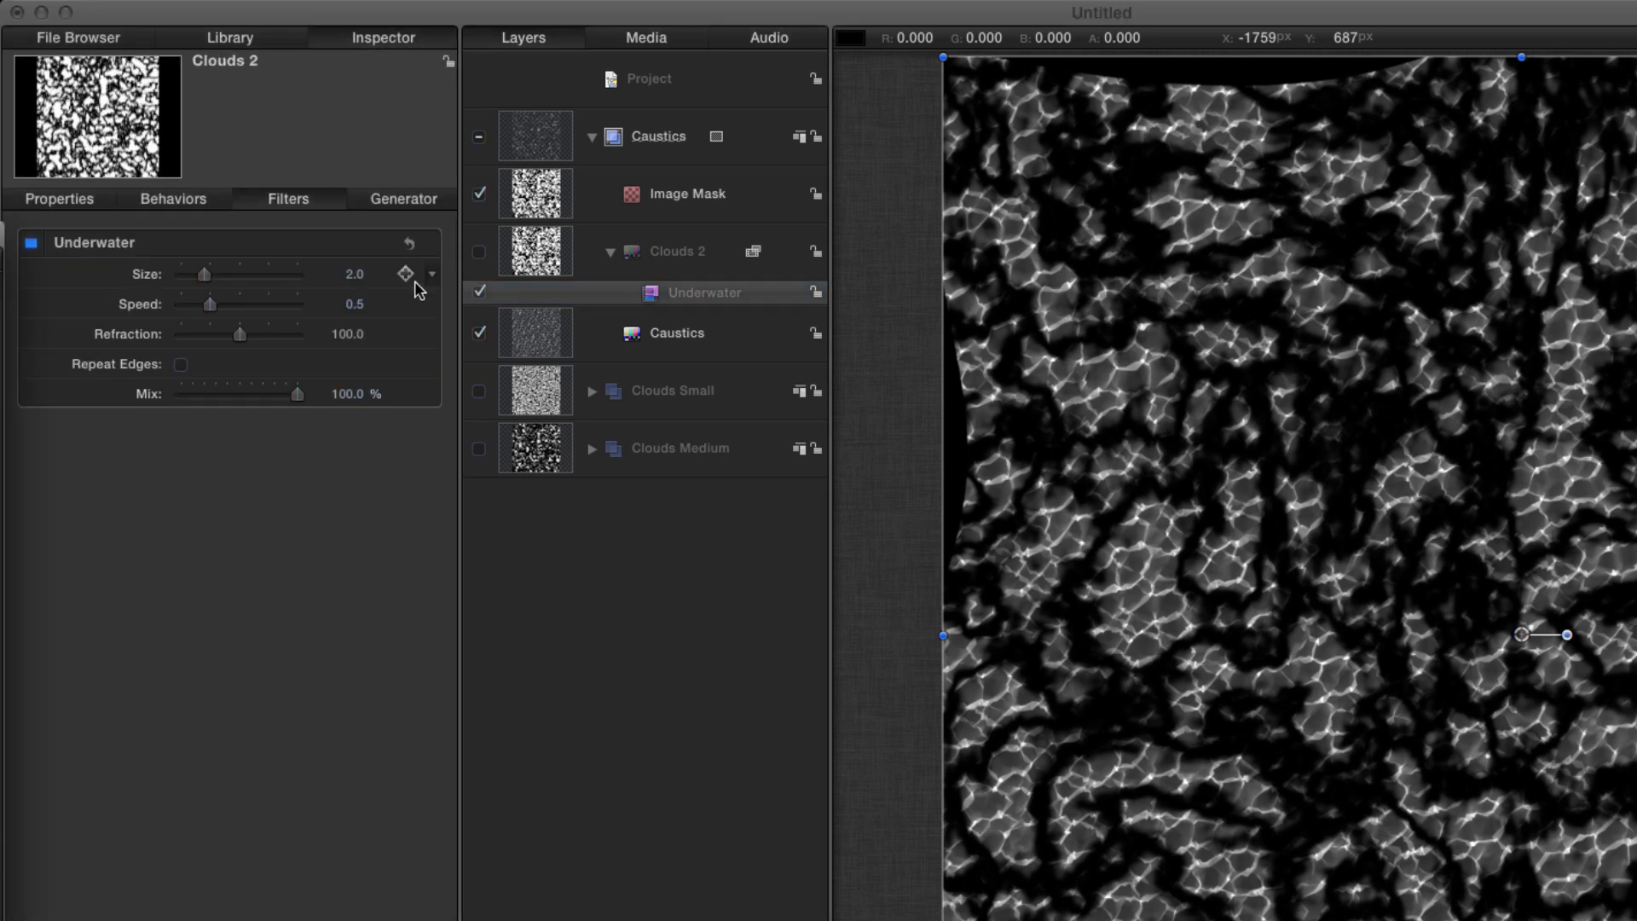
{"action": "left_click", "coordinate": [352, 274]}
{"action": "type", "text": "1"}
{"action": "key", "text": "Return"}
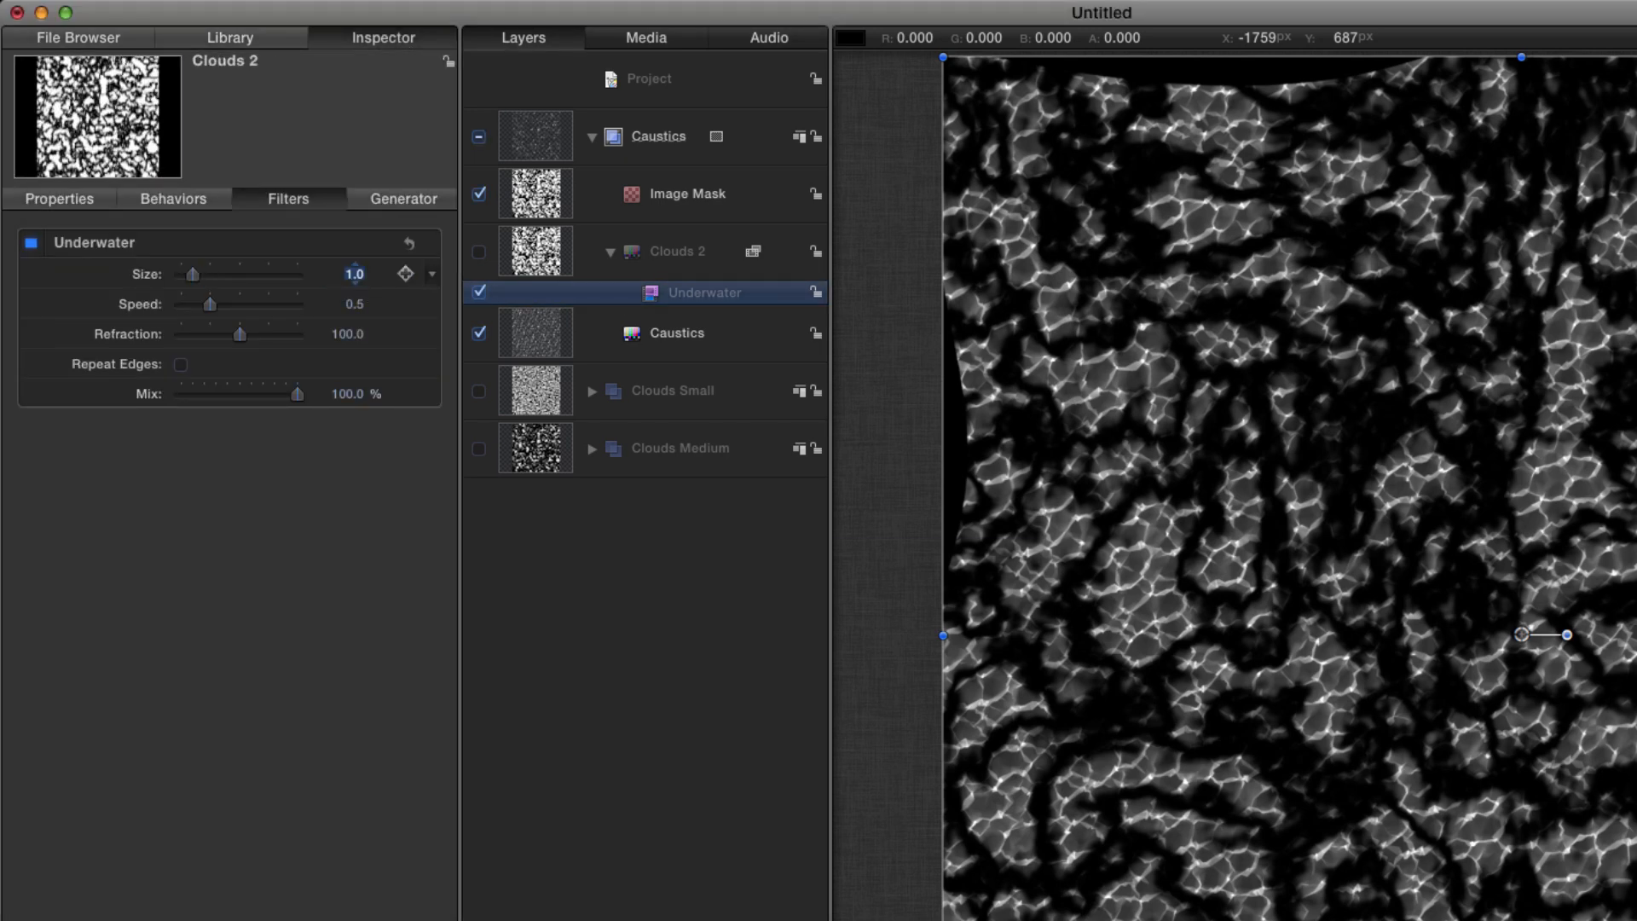
{"action": "key", "text": "Tab"}
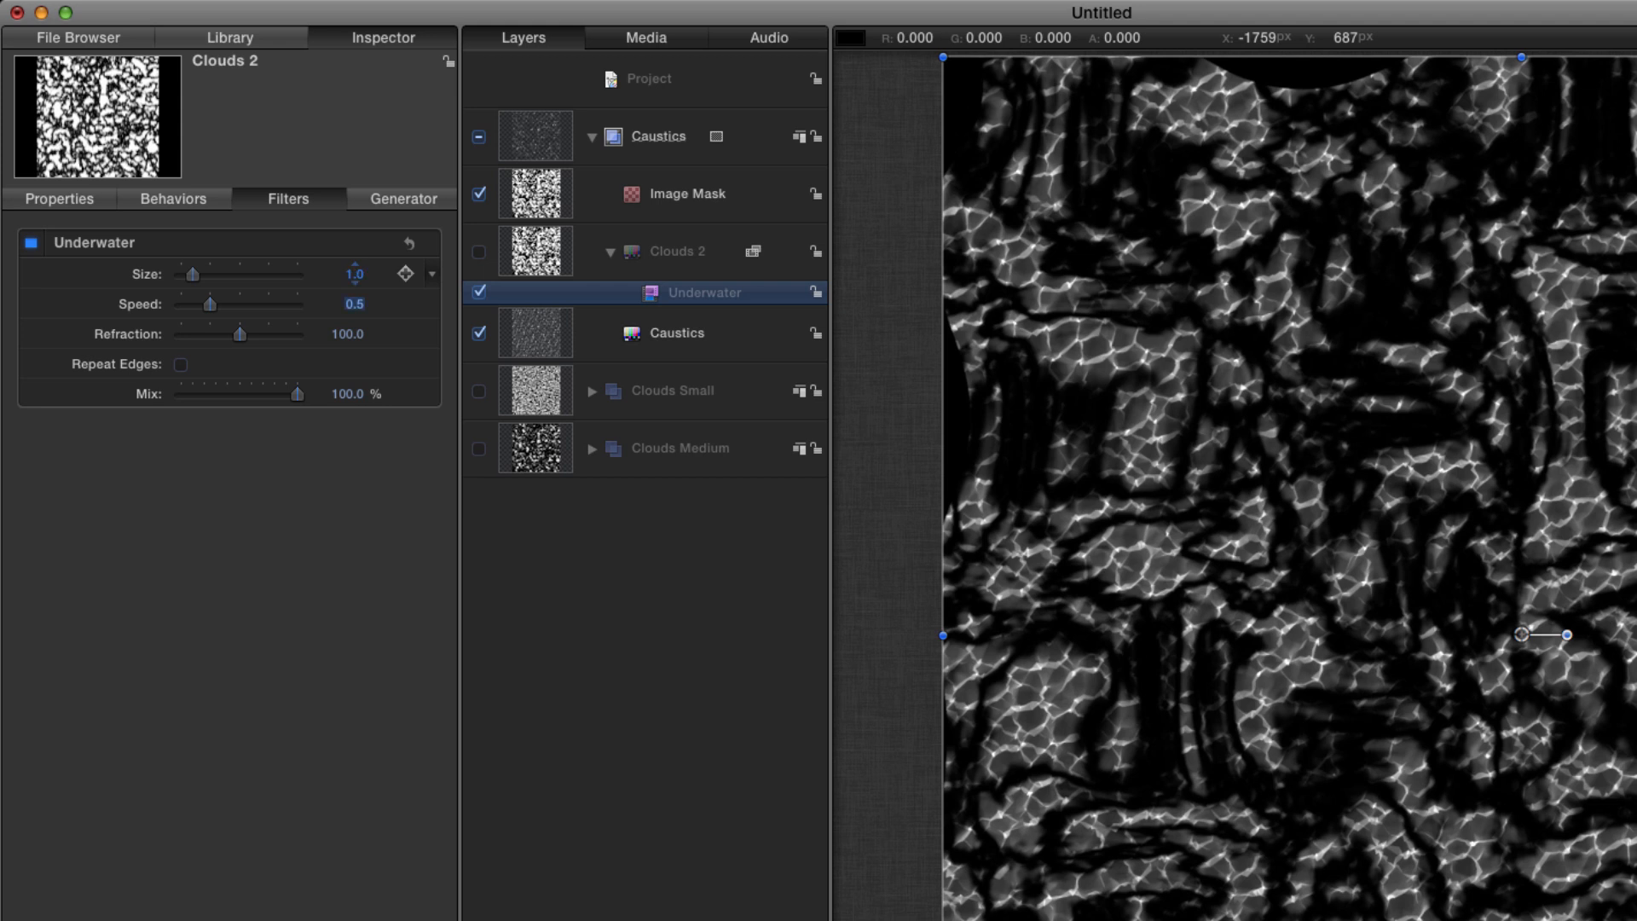
{"action": "type", "text": "0"}
{"action": "key", "text": "Tab"}
{"action": "type", "text": "150"}
{"action": "key", "text": "Return"}
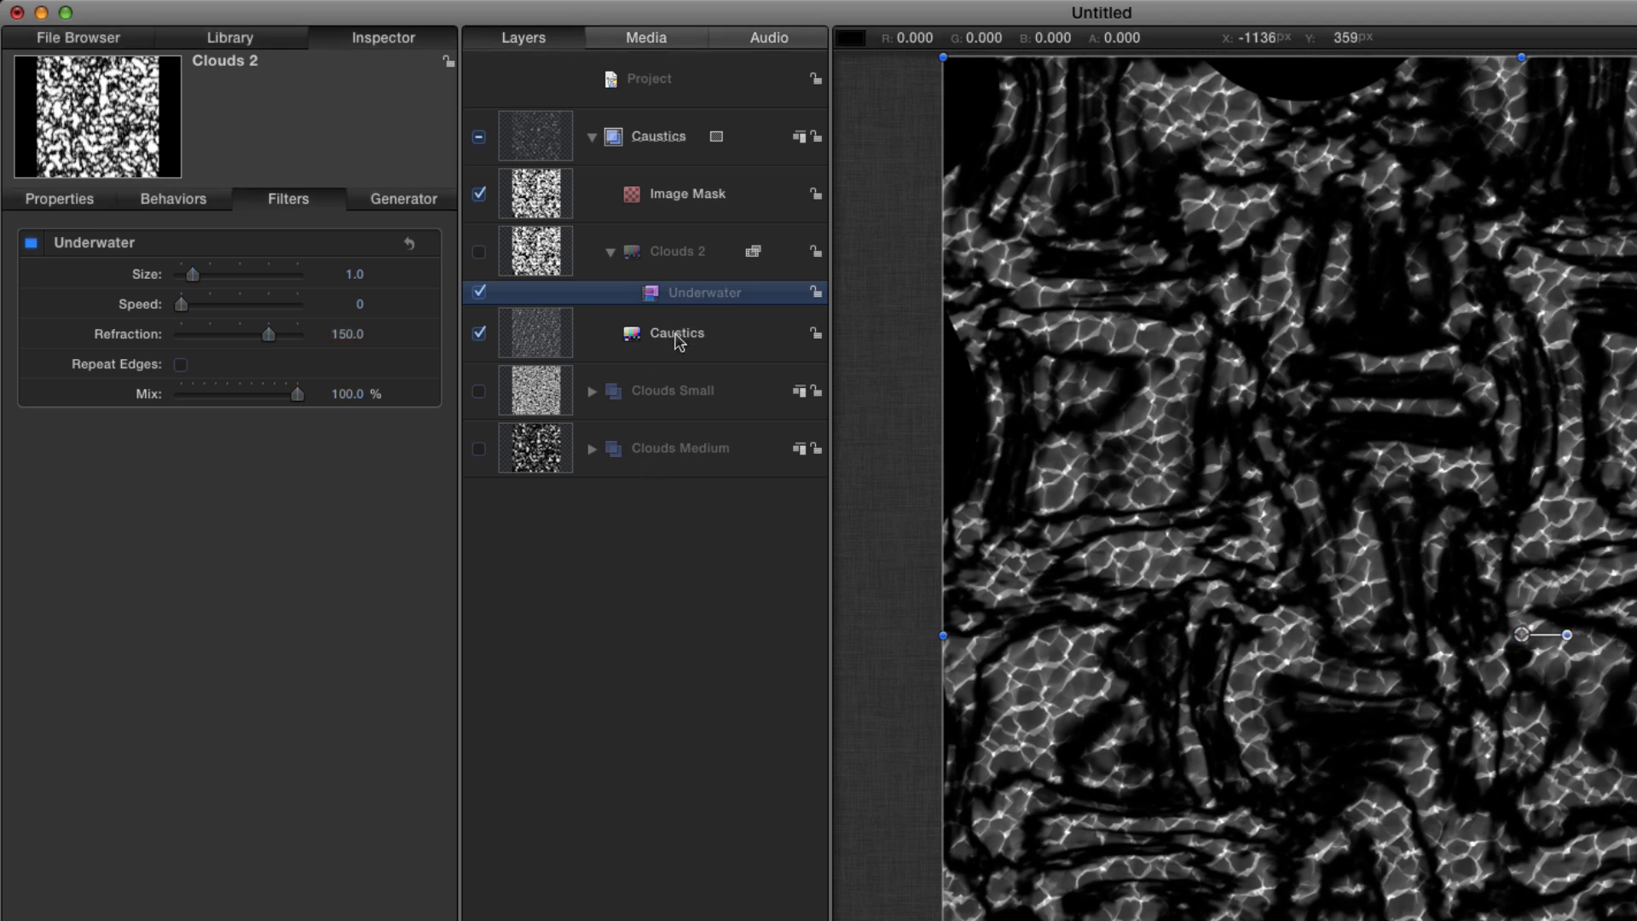
Copy the Underwater filter onto the Caustics group and set the copy's refraction to 75 and mix to 50%
{"action": "left_click_drag", "start_coordinate": [652, 296], "coordinate": [549, 132]}
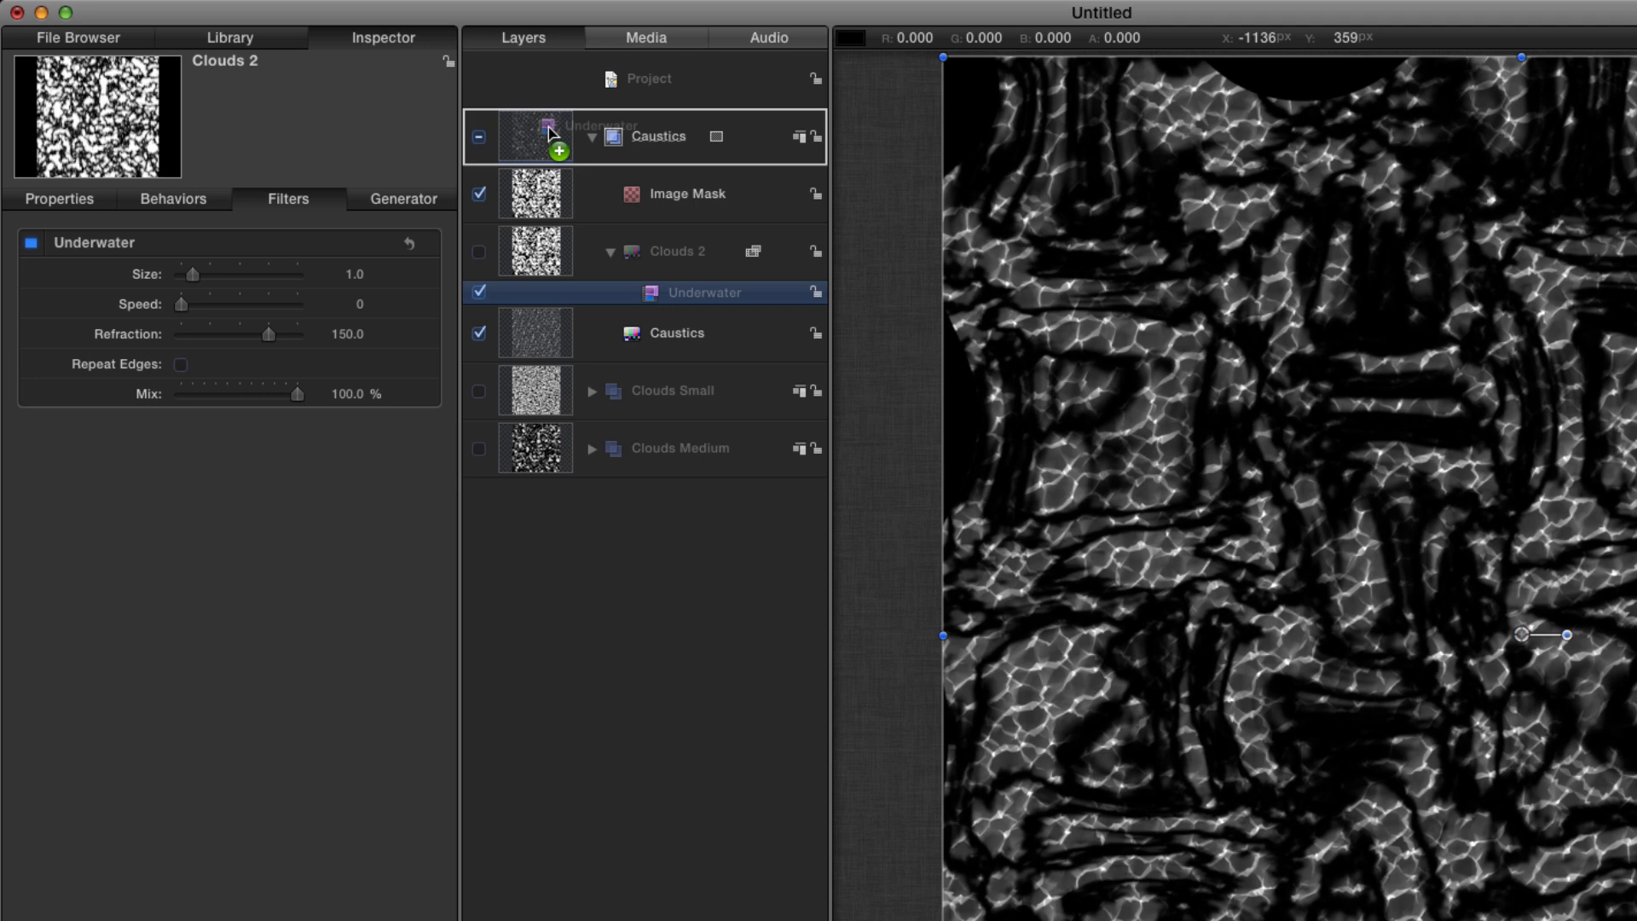
{"action": "left_click_drag", "start_coordinate": [550, 132], "coordinate": [549, 132]}
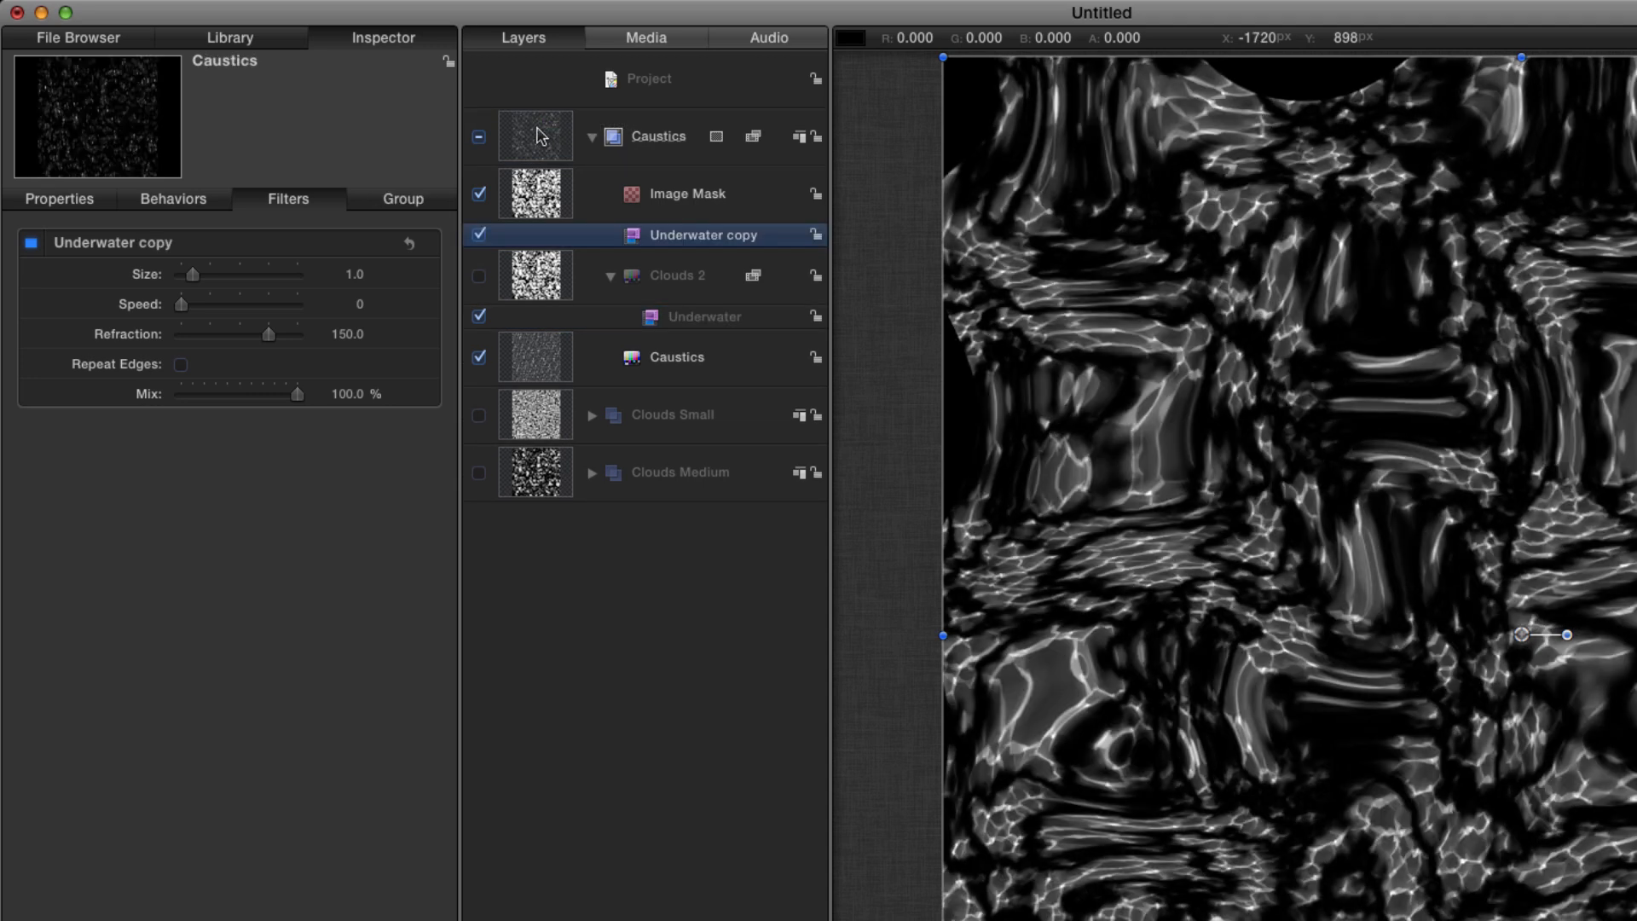
{"action": "key", "text": "super+Tab"}
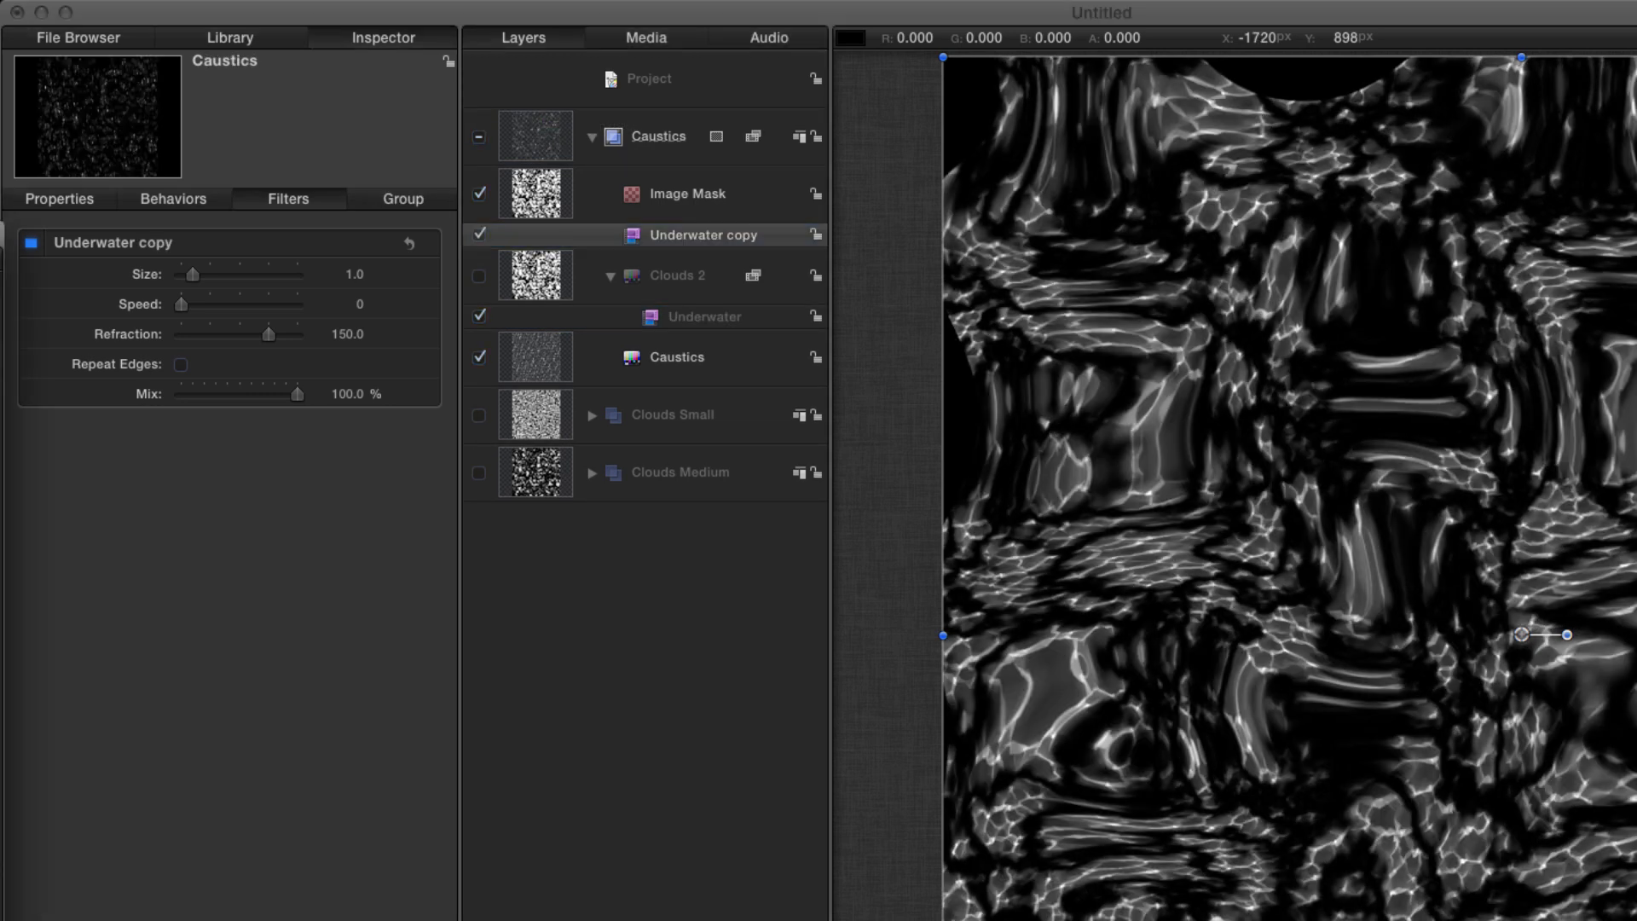
{"action": "left_click", "coordinate": [348, 335]}
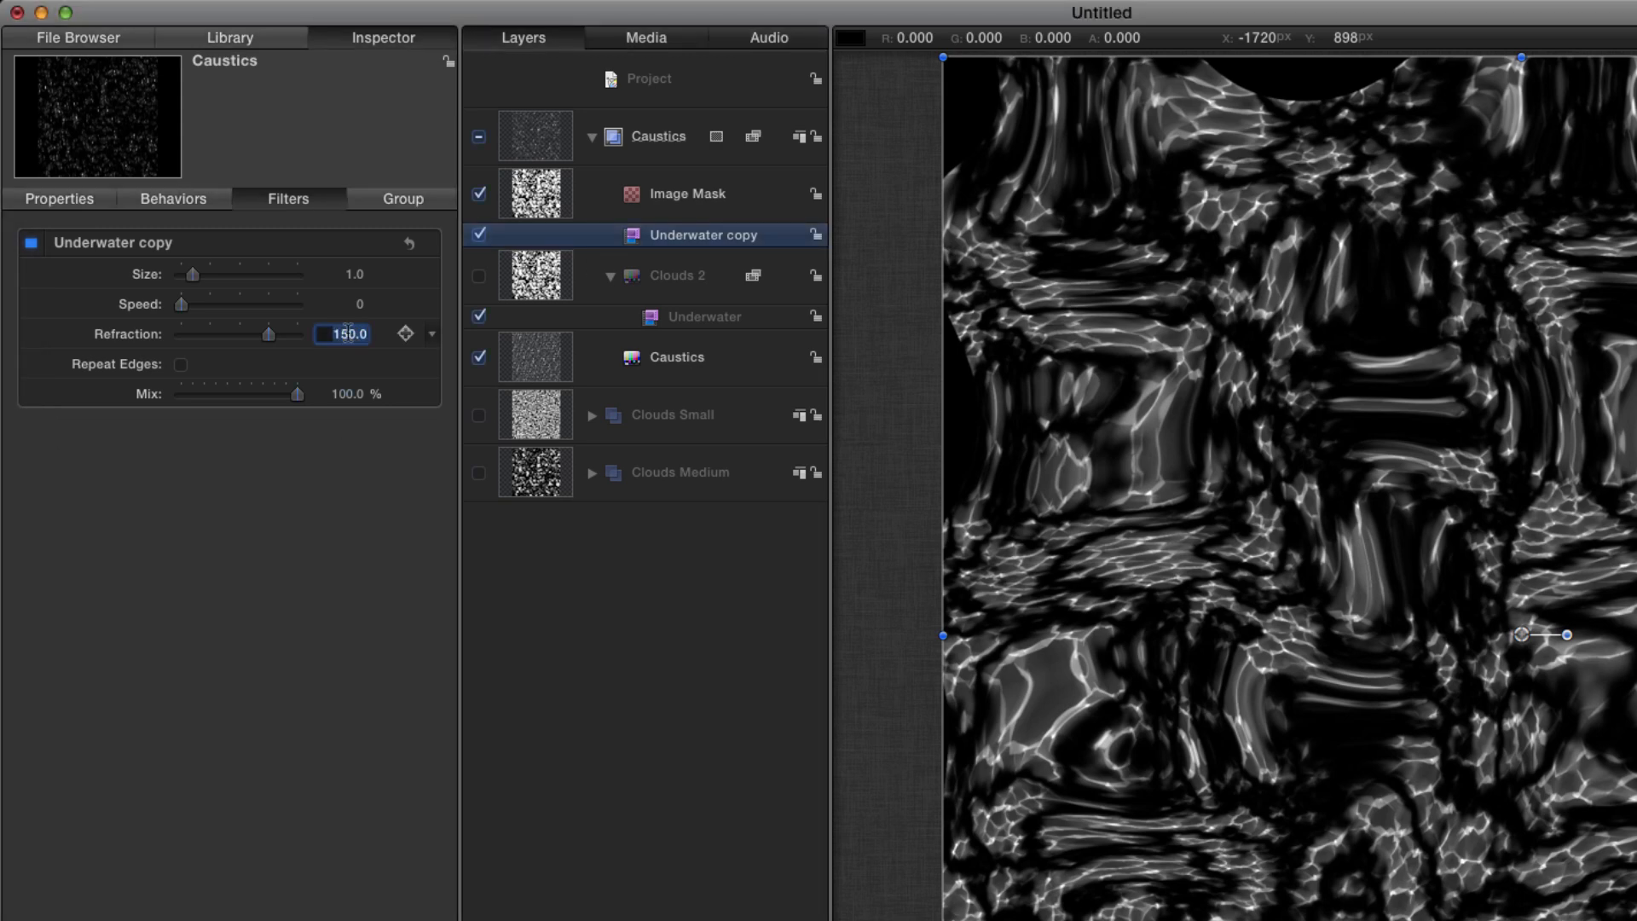
{"action": "type", "text": "75"}
{"action": "key", "text": "Return"}
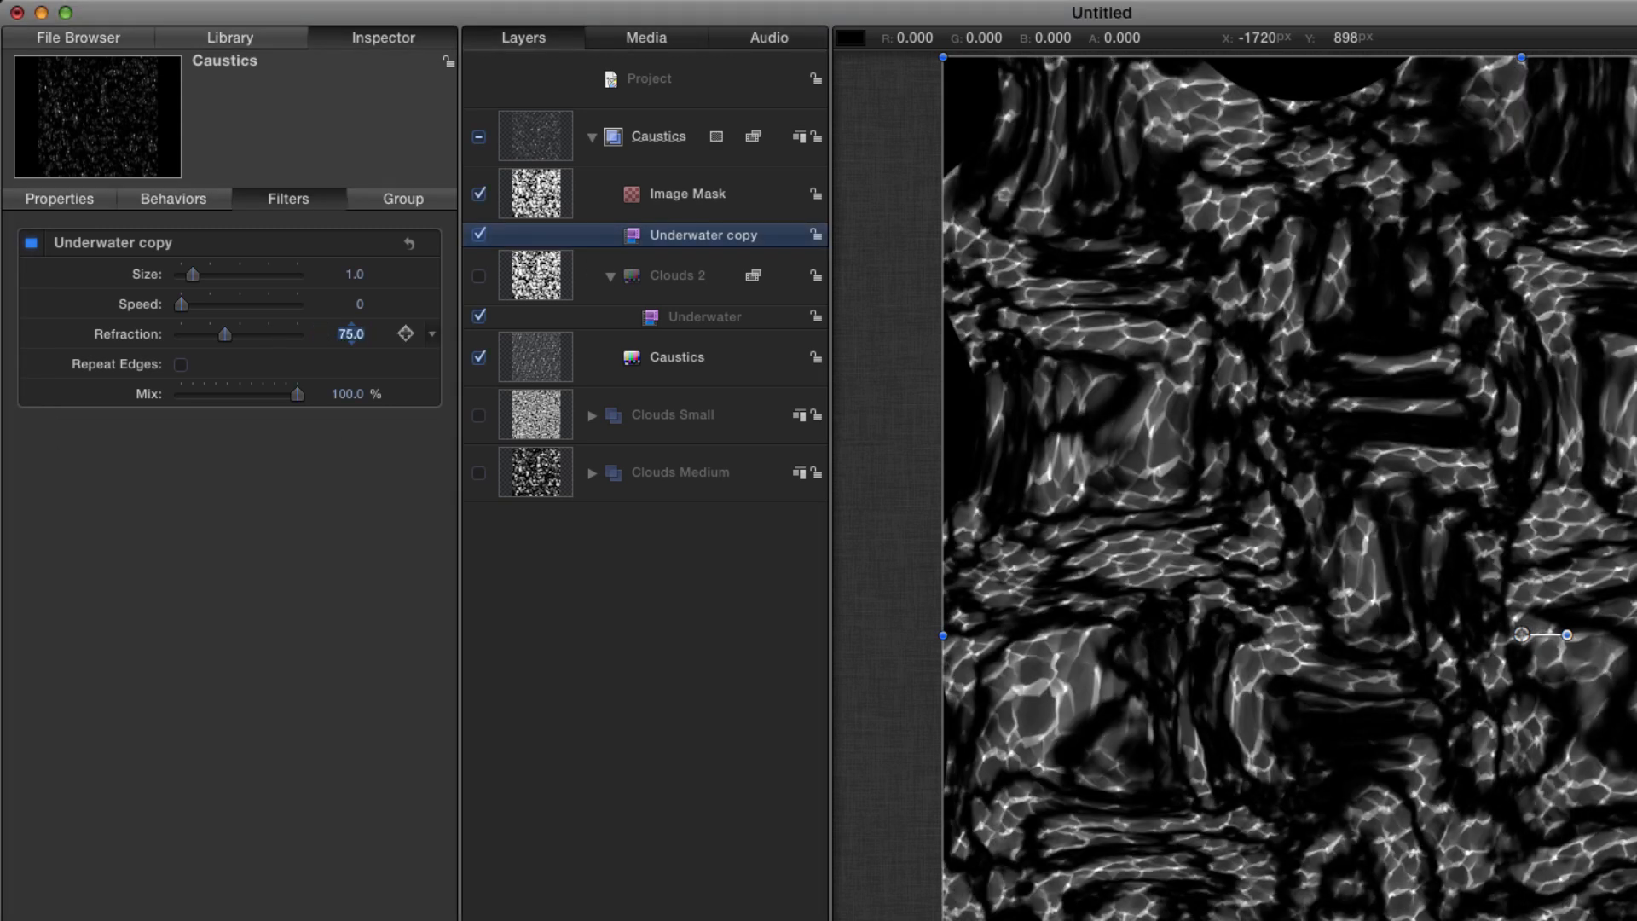
{"action": "key", "text": "Tab"}
{"action": "type", "text": "50"}
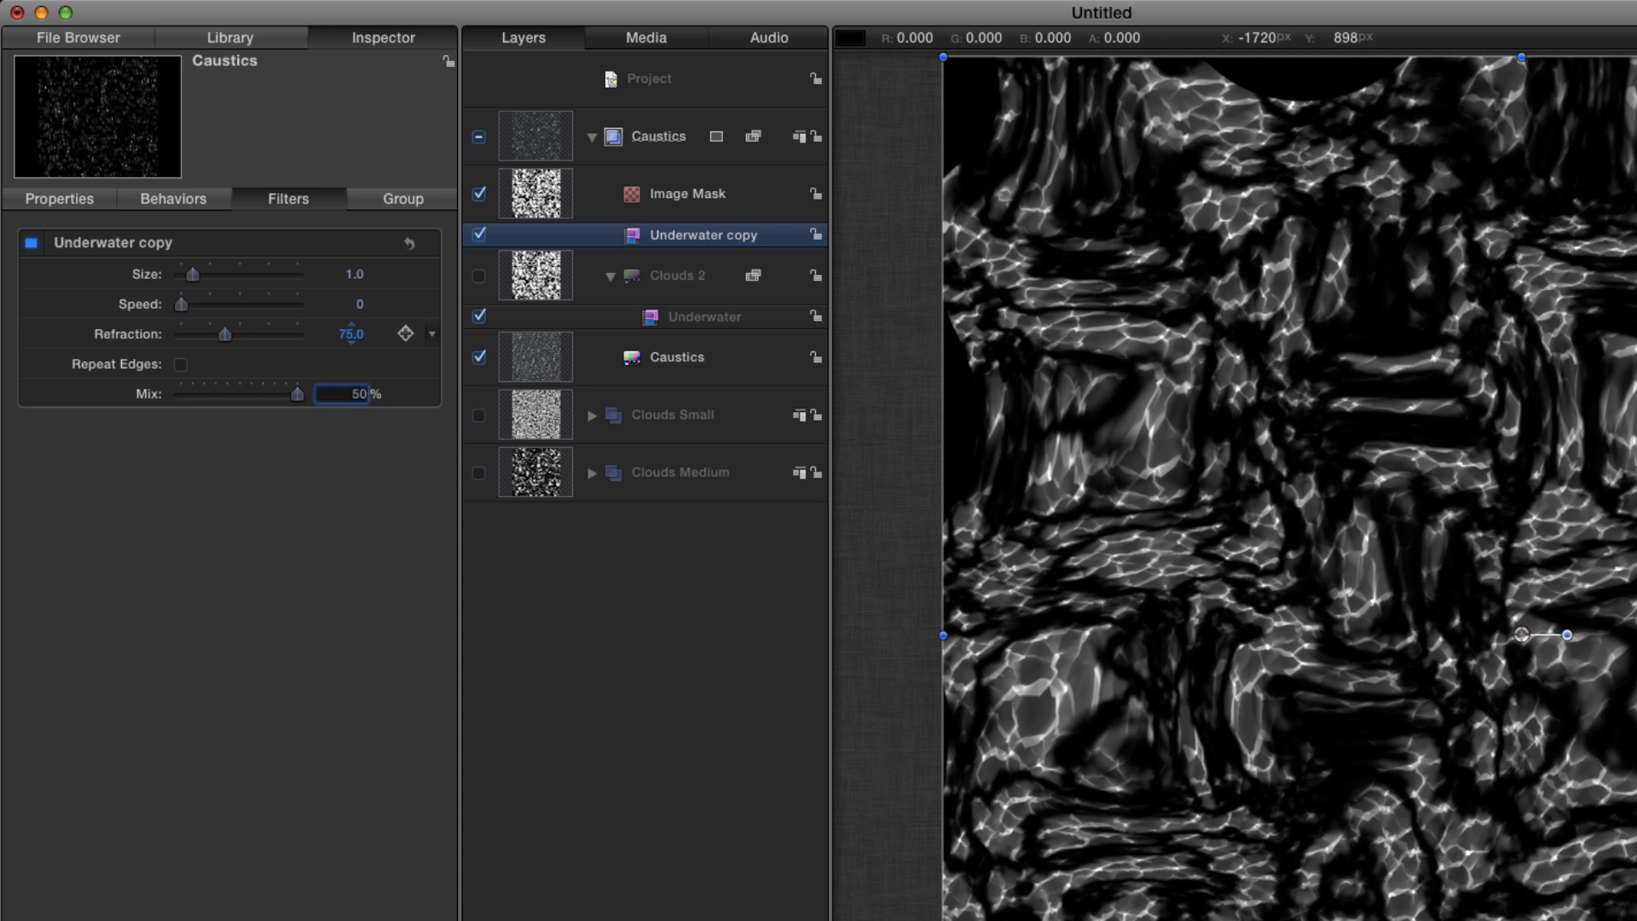
{"action": "key", "text": "Return"}
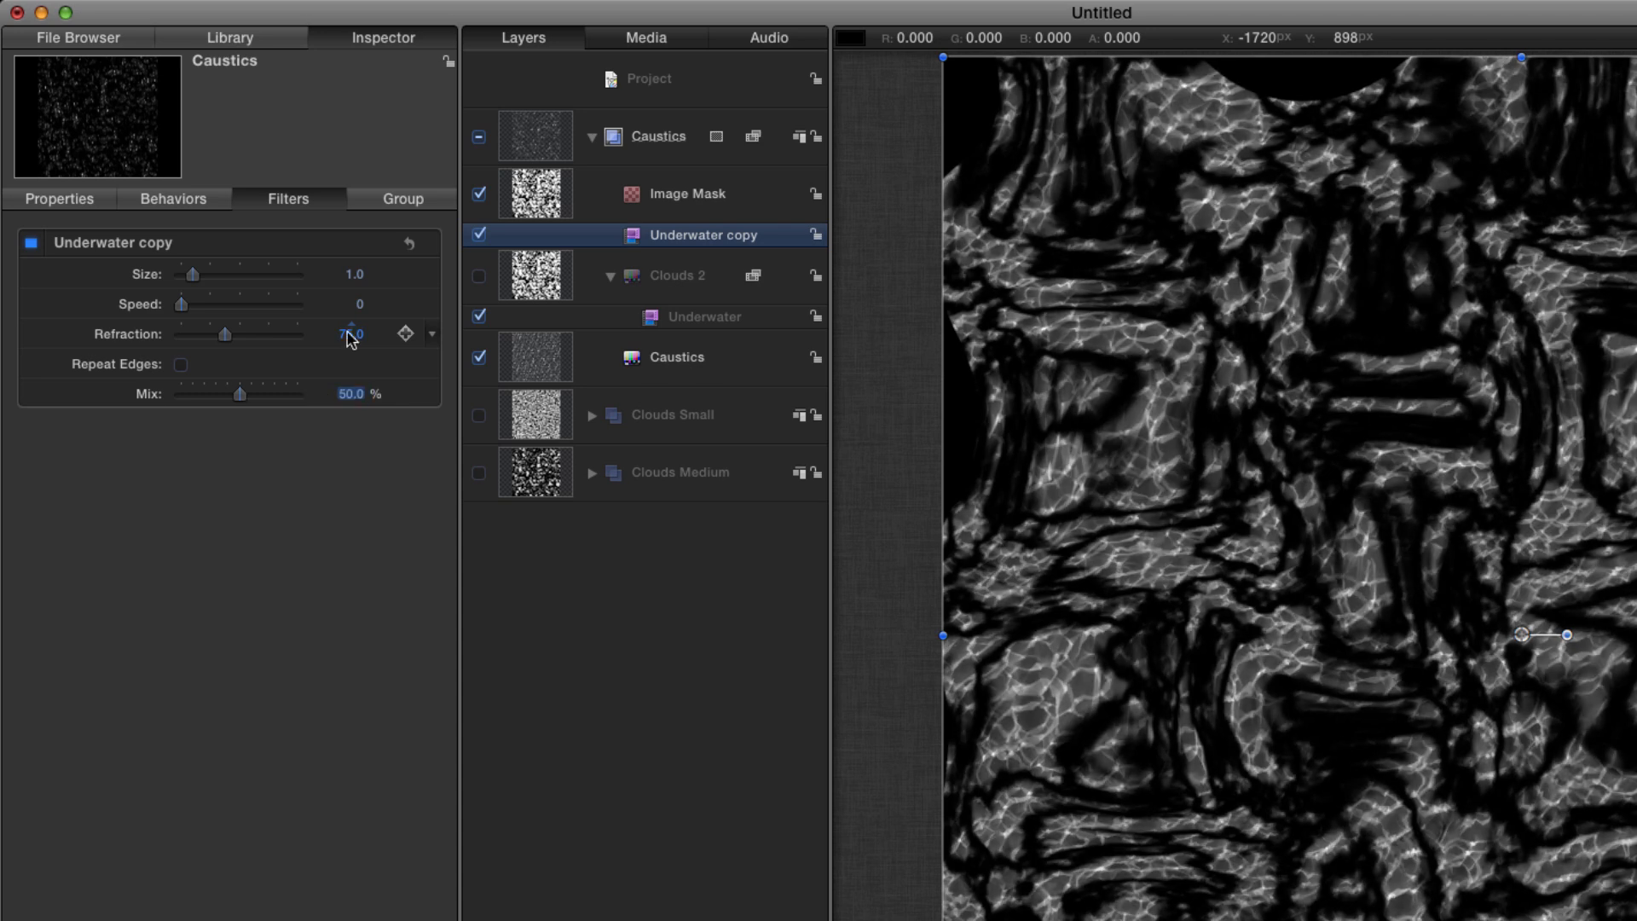
Duplicate the Underwater filter on the Caustics group and set the duplicate's refraction to 150
{"action": "left_click", "coordinate": [635, 241]}
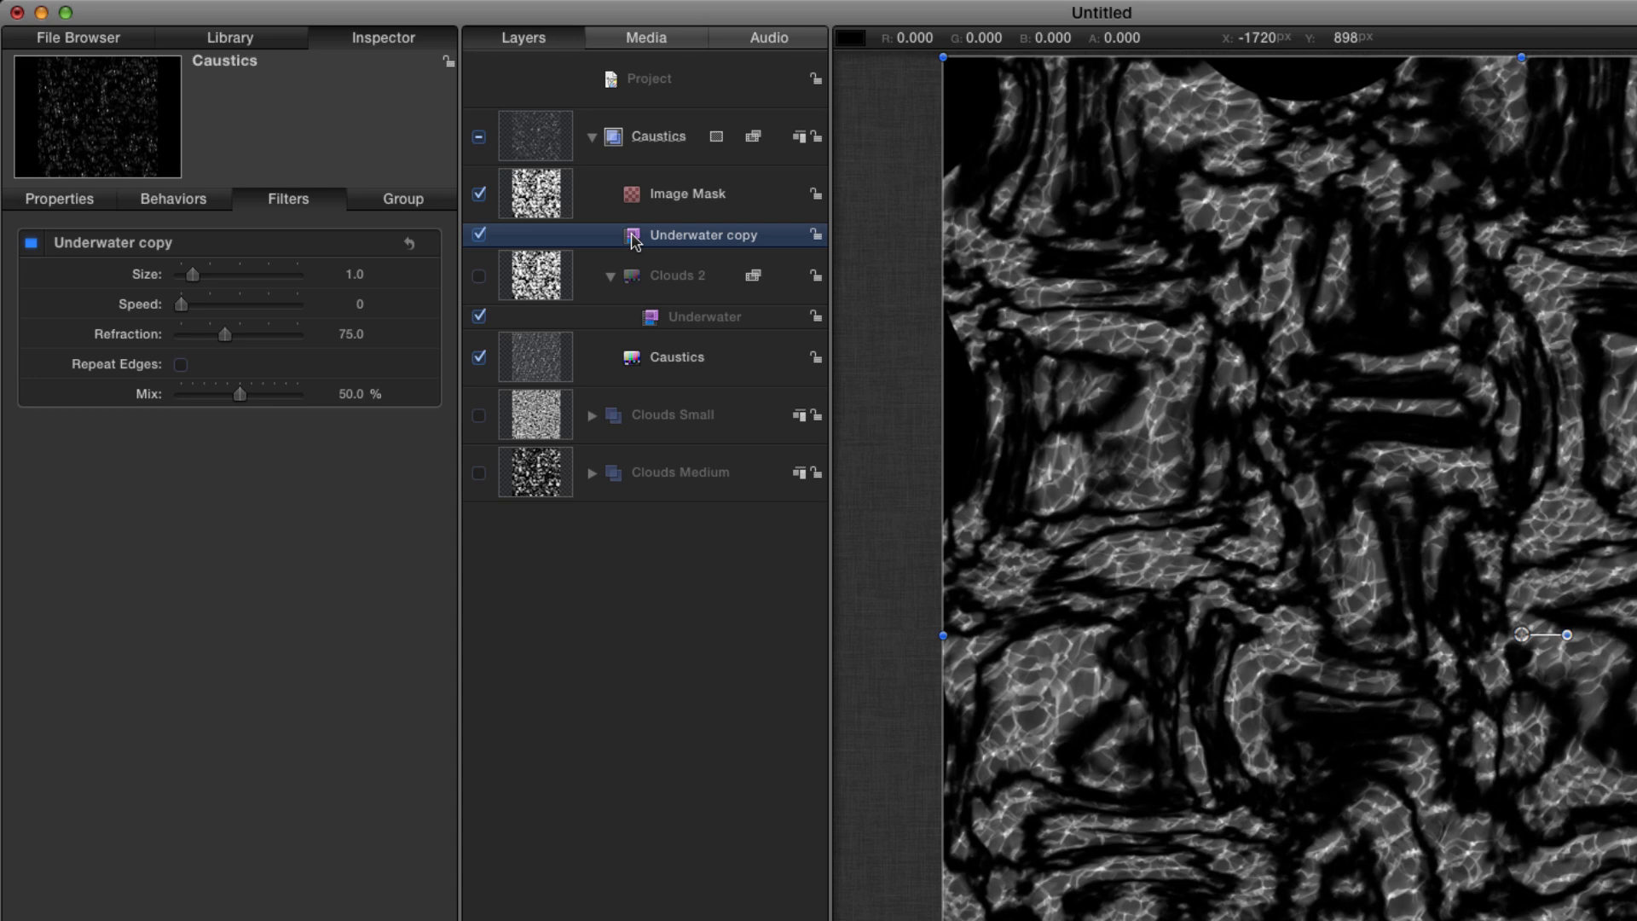
{"action": "key", "text": "super+d"}
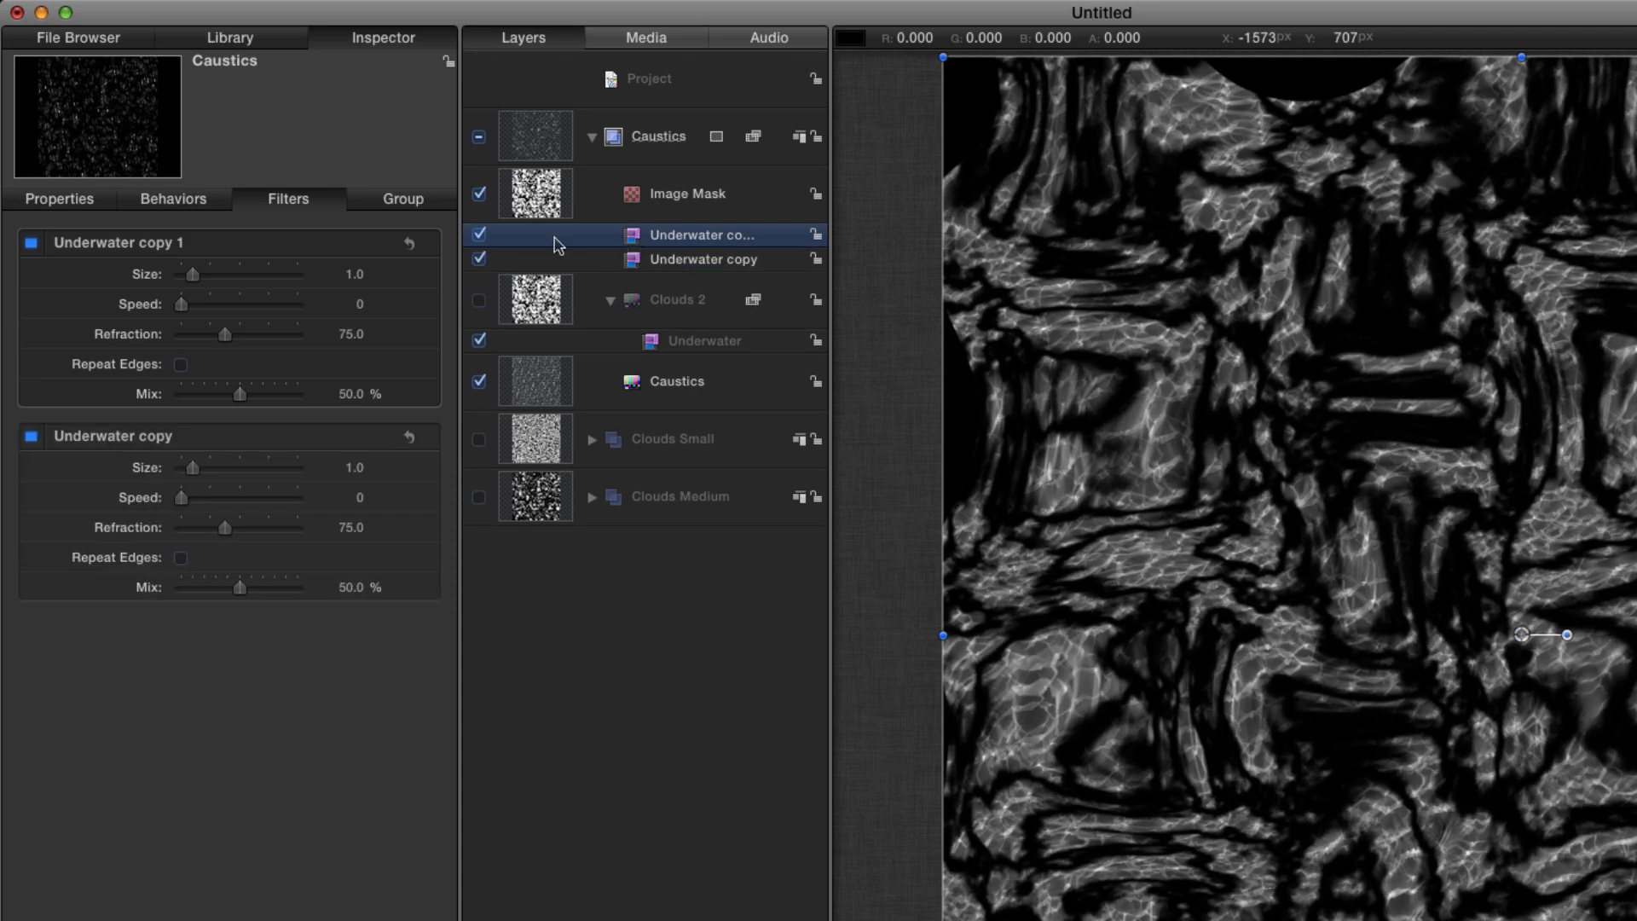
{"action": "left_click", "coordinate": [353, 334]}
{"action": "type", "text": "150"}
{"action": "key", "text": "Return"}
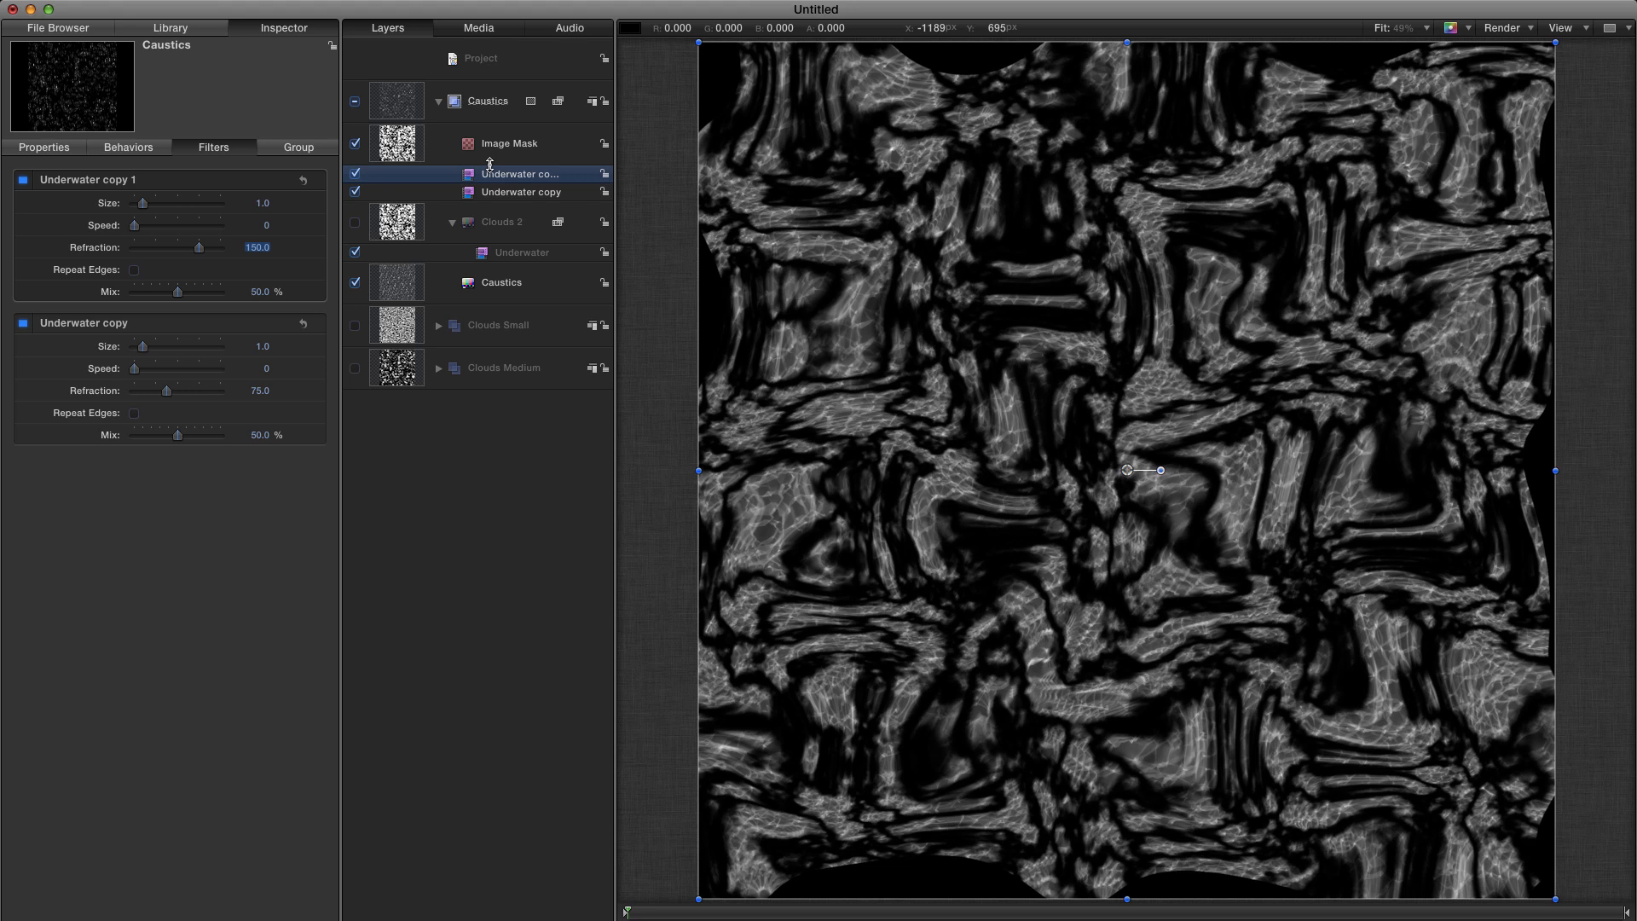
Collapse and hide the Caustics group, and make the Clouds Medium group visible
{"action": "left_click", "coordinate": [438, 101]}
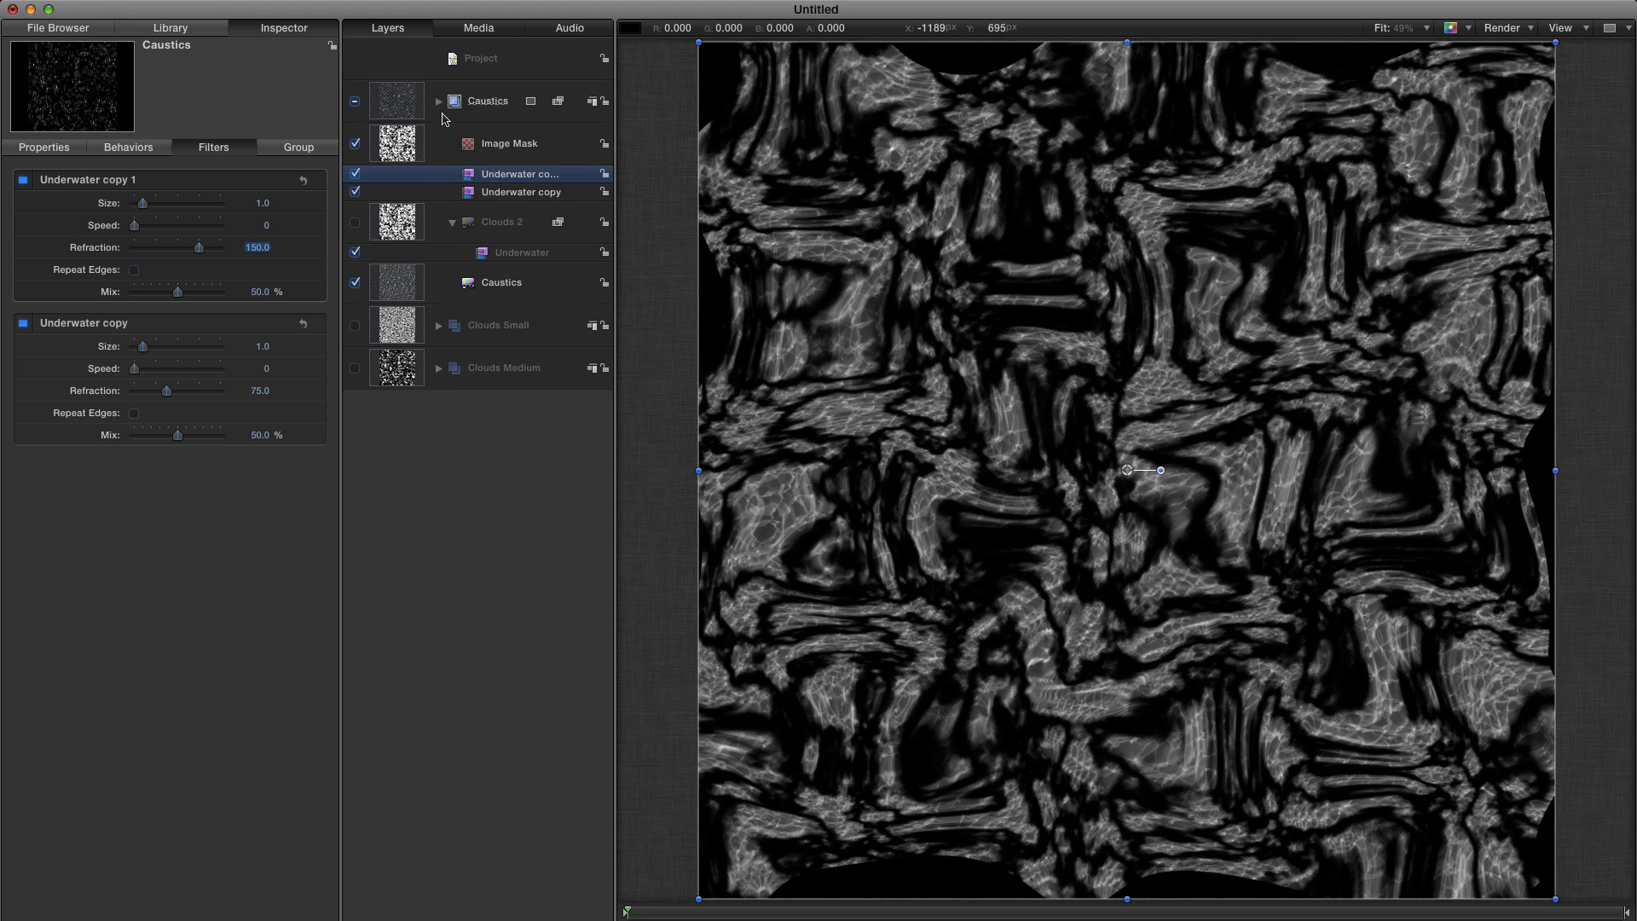
{"action": "left_click", "coordinate": [355, 102]}
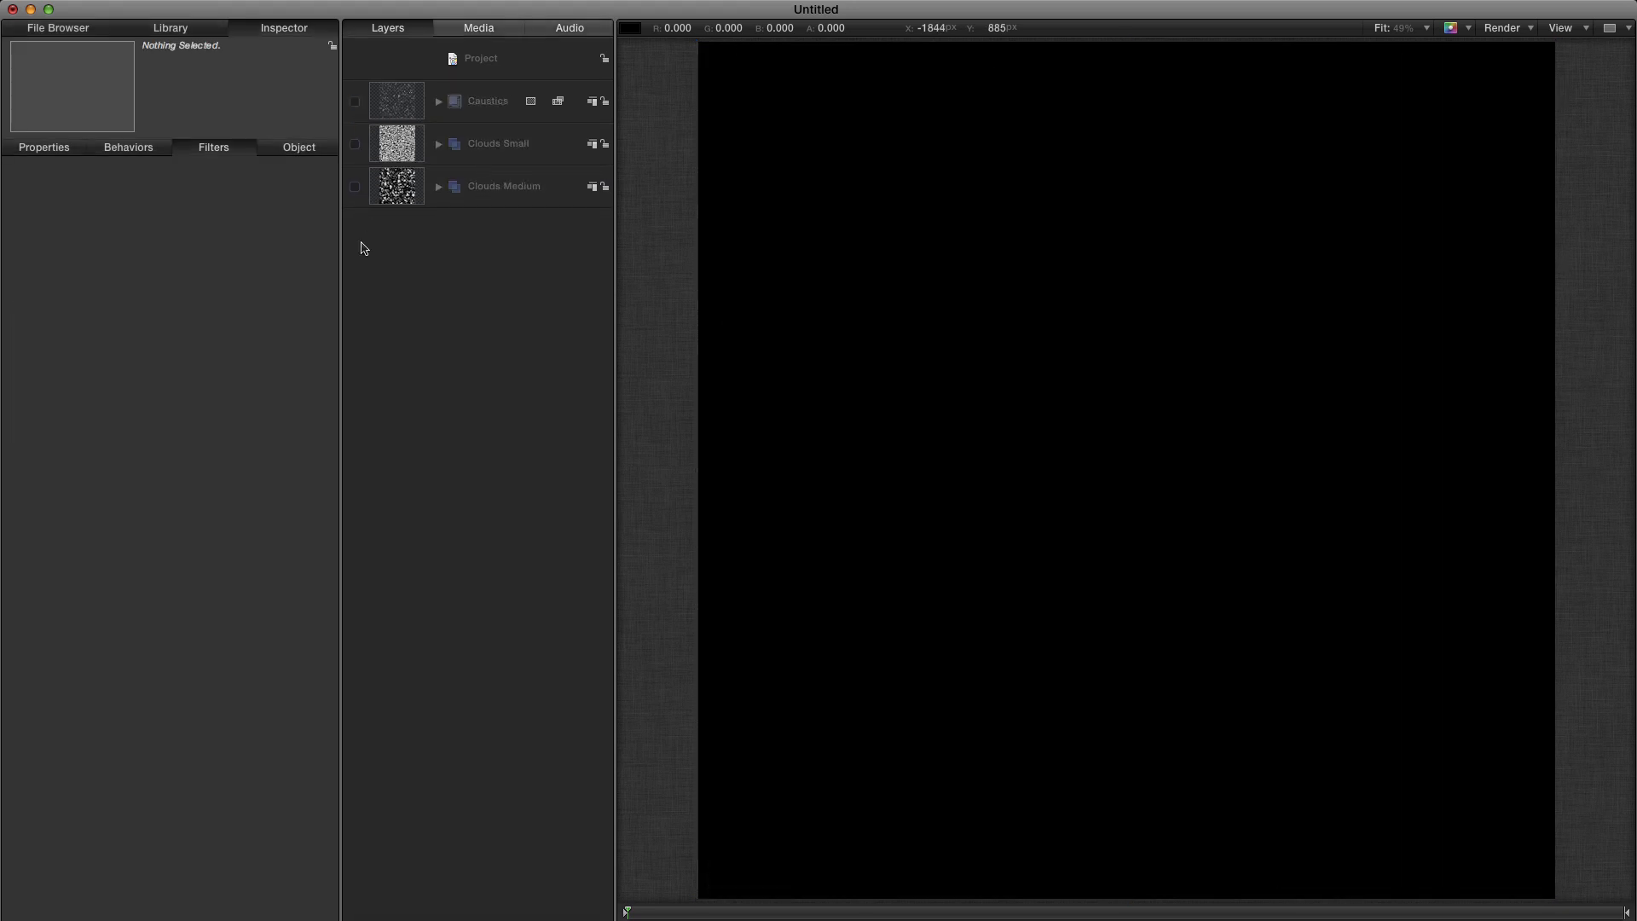
{"action": "left_click", "coordinate": [394, 191]}
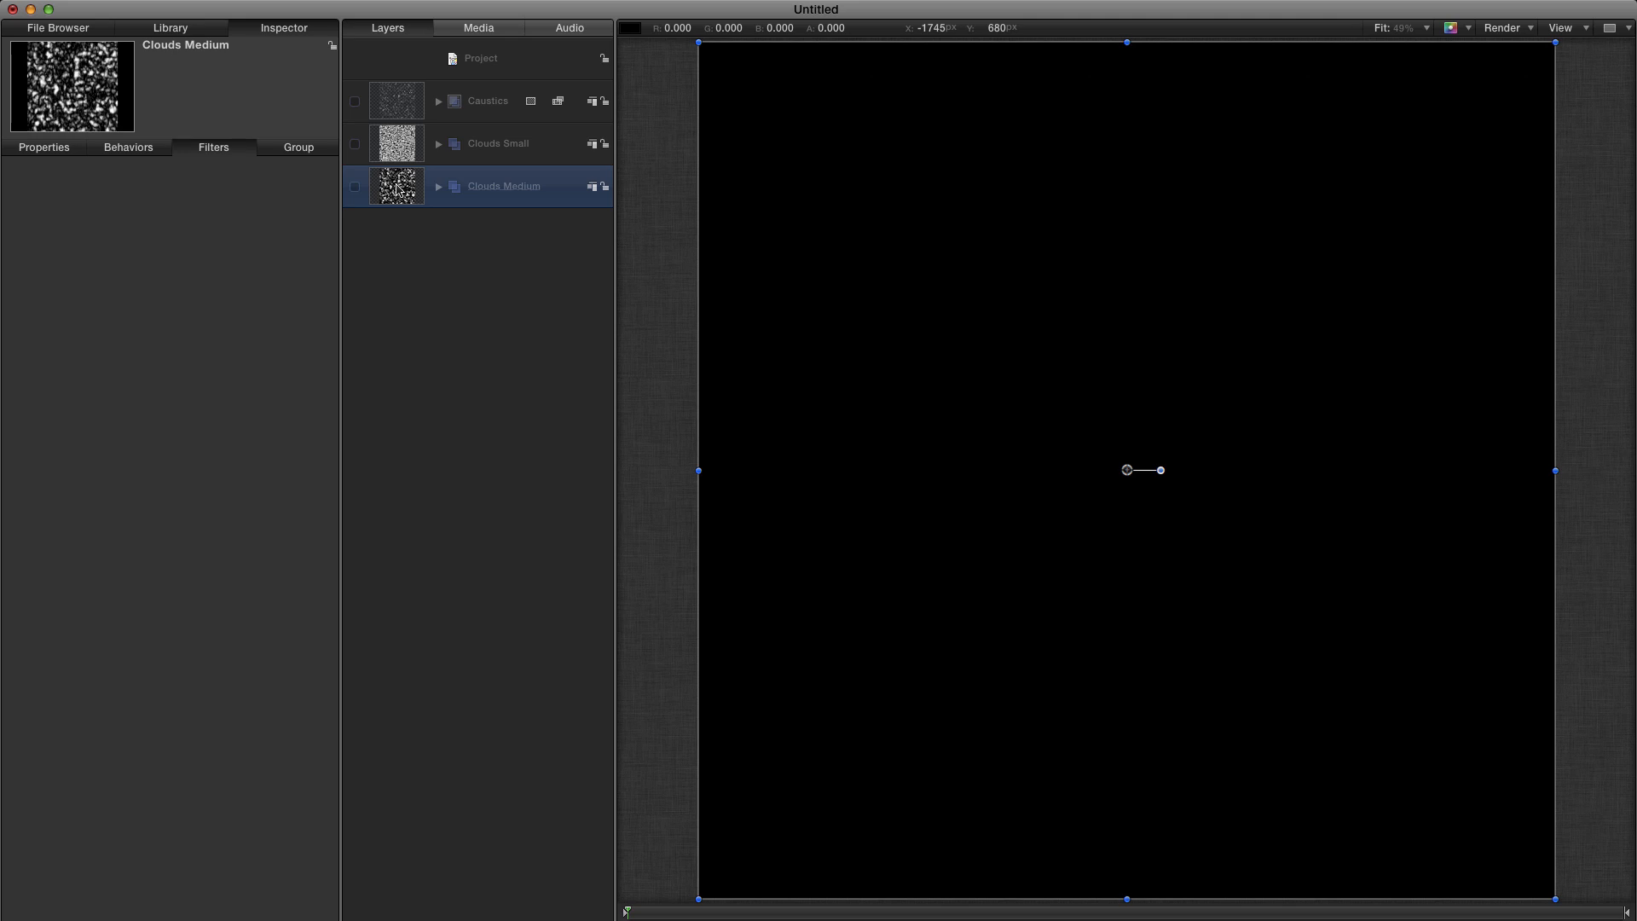
{"action": "left_click", "coordinate": [355, 186]}
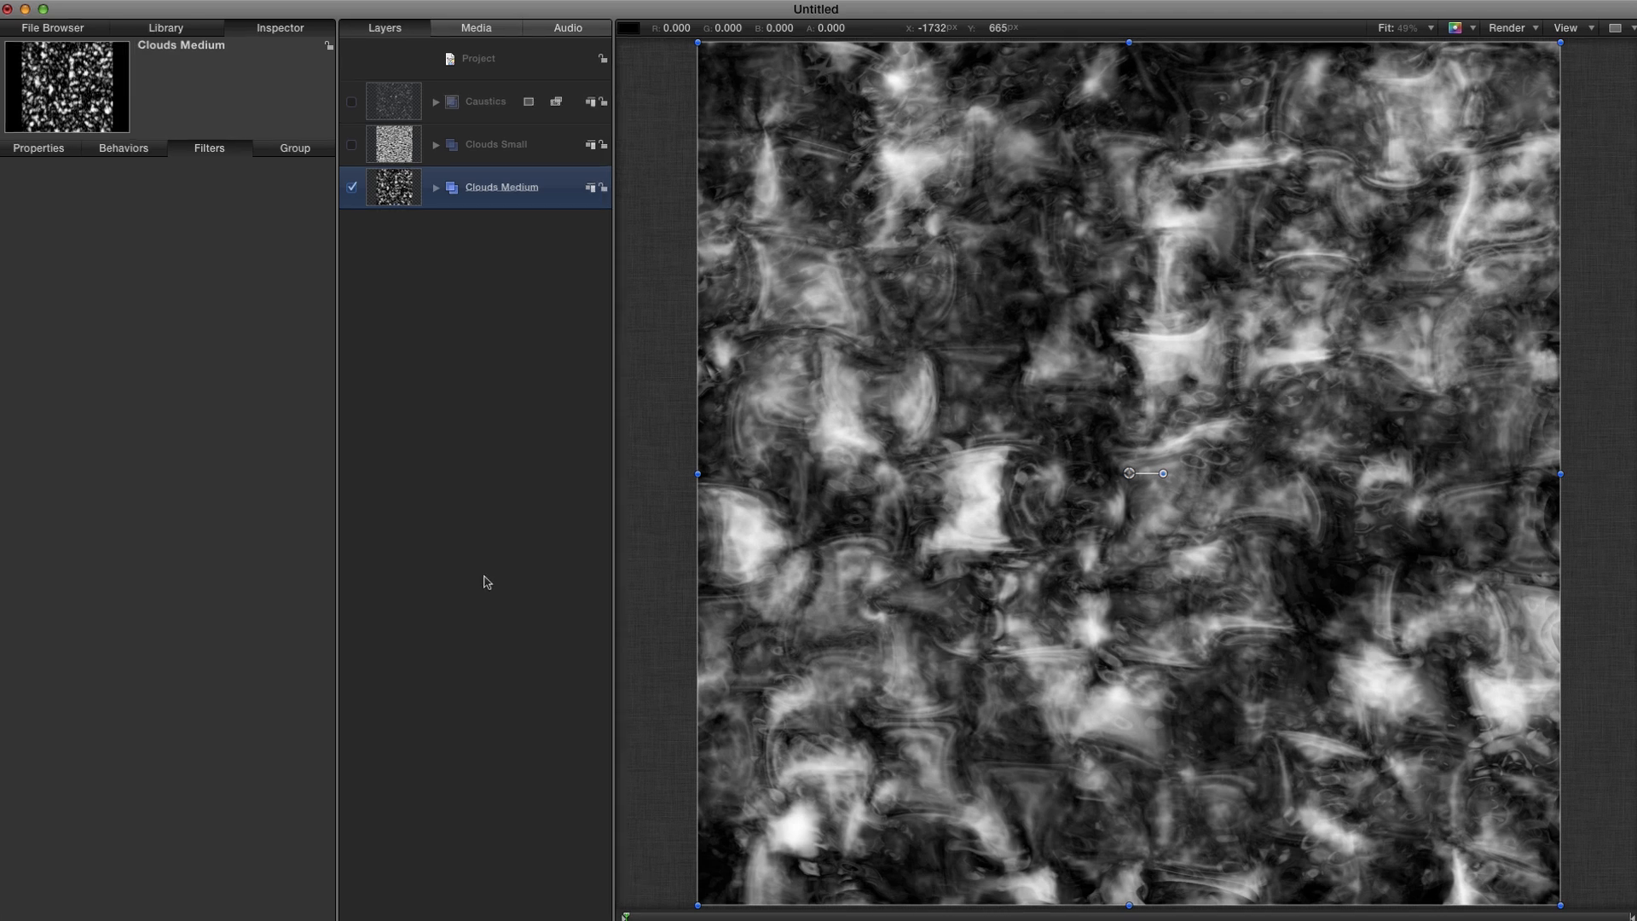
{"action": "key", "text": "super+e"}
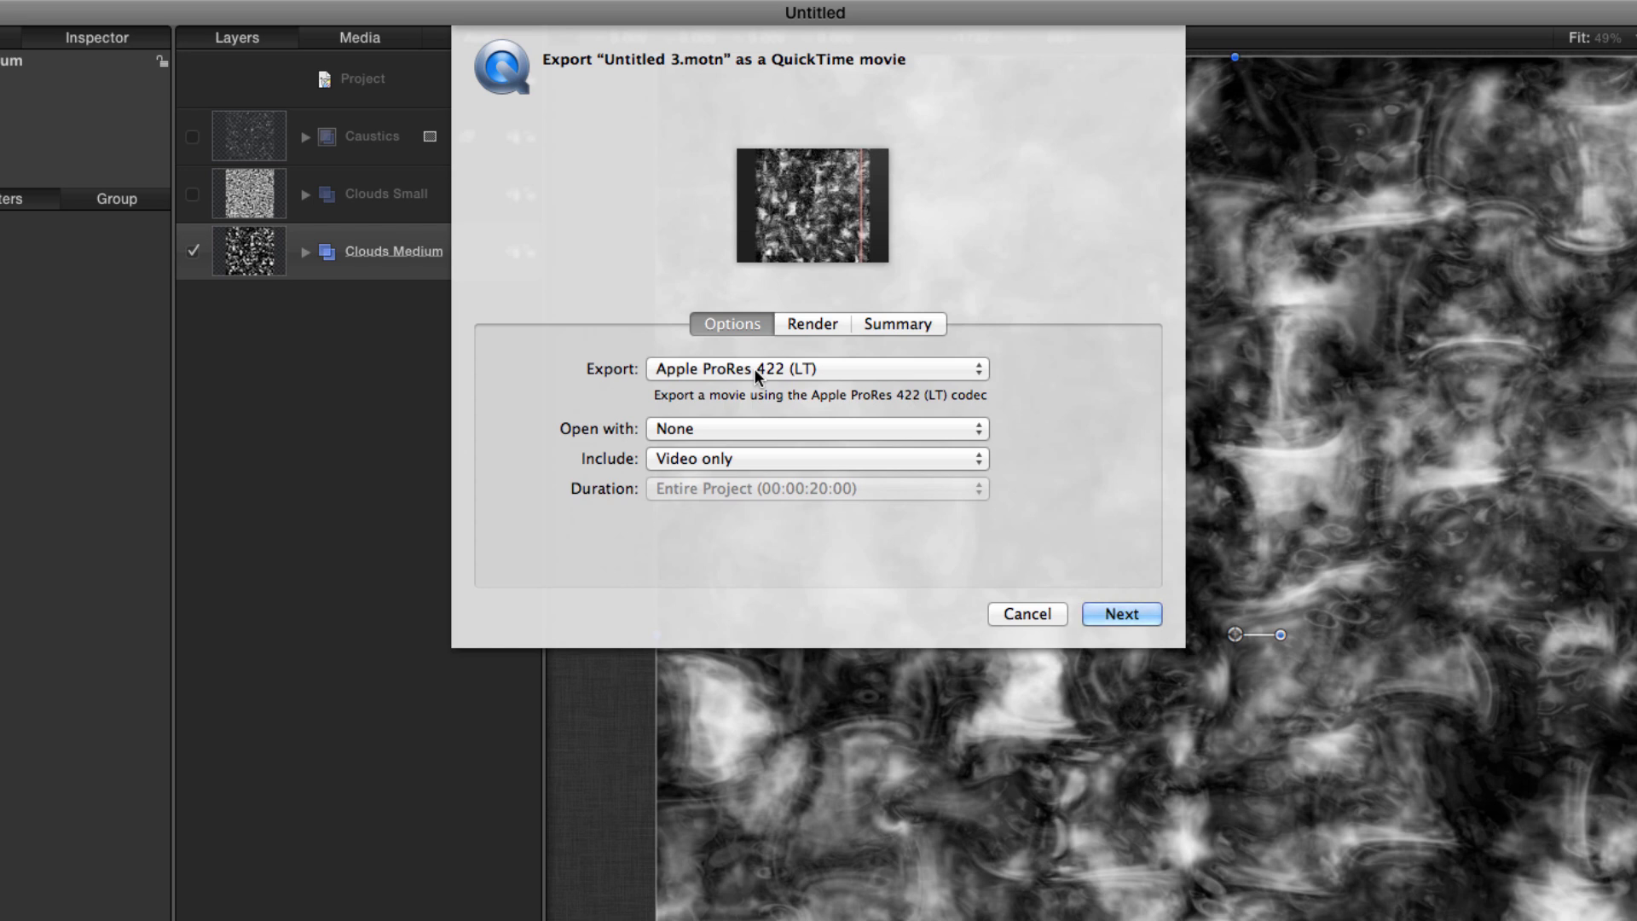
{"action": "left_click", "coordinate": [1137, 617]}
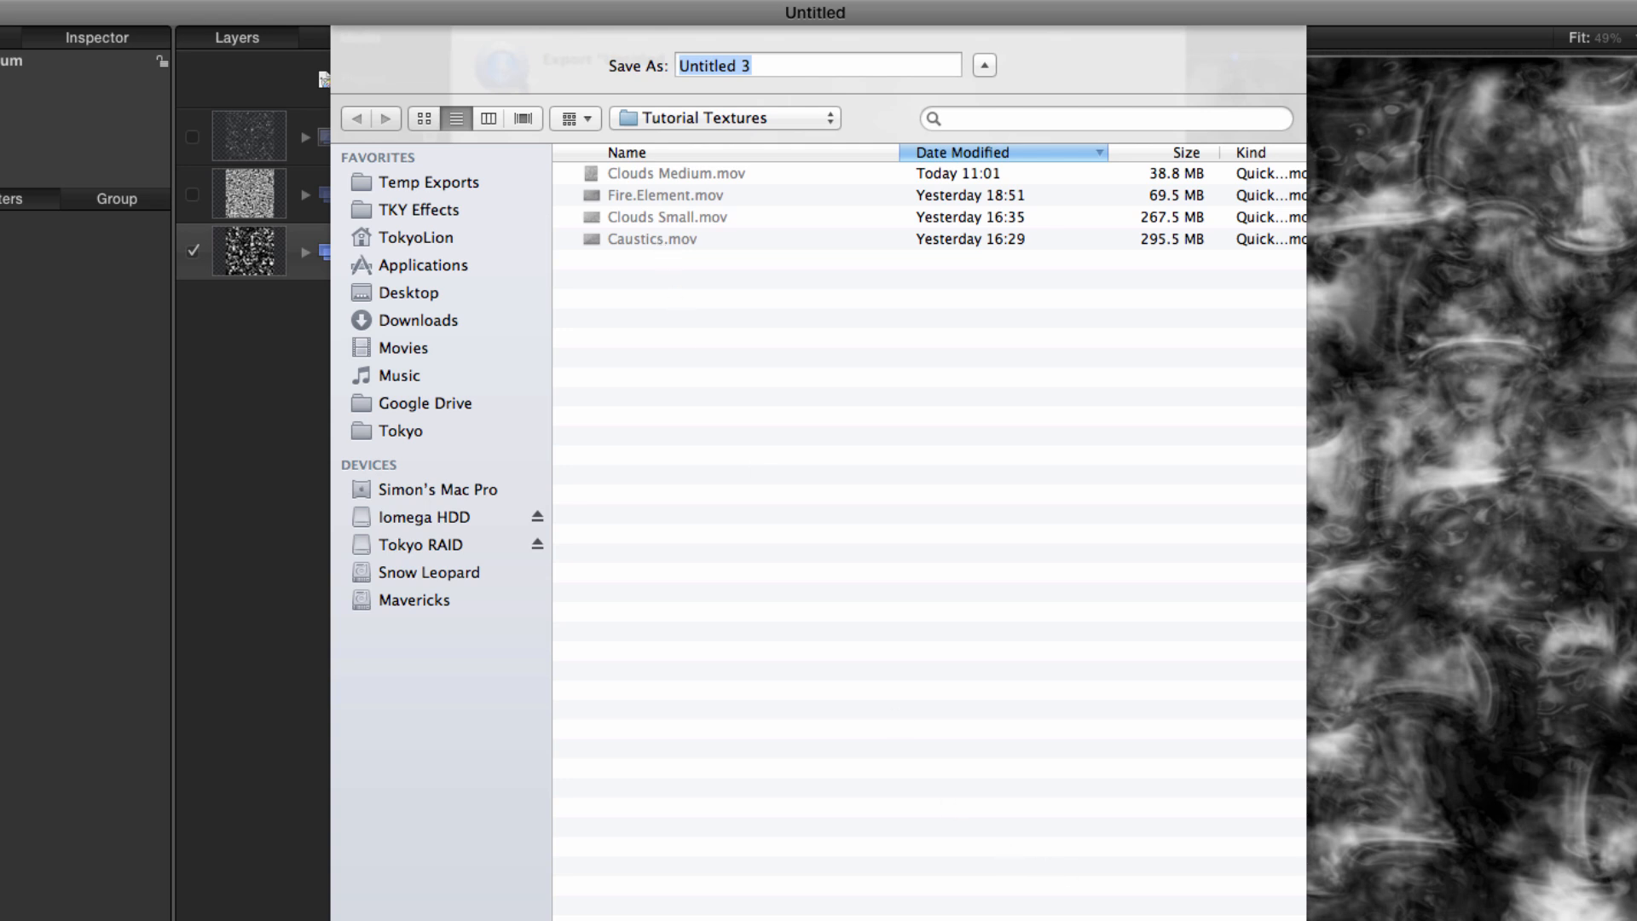
{"action": "key", "text": "Escape"}
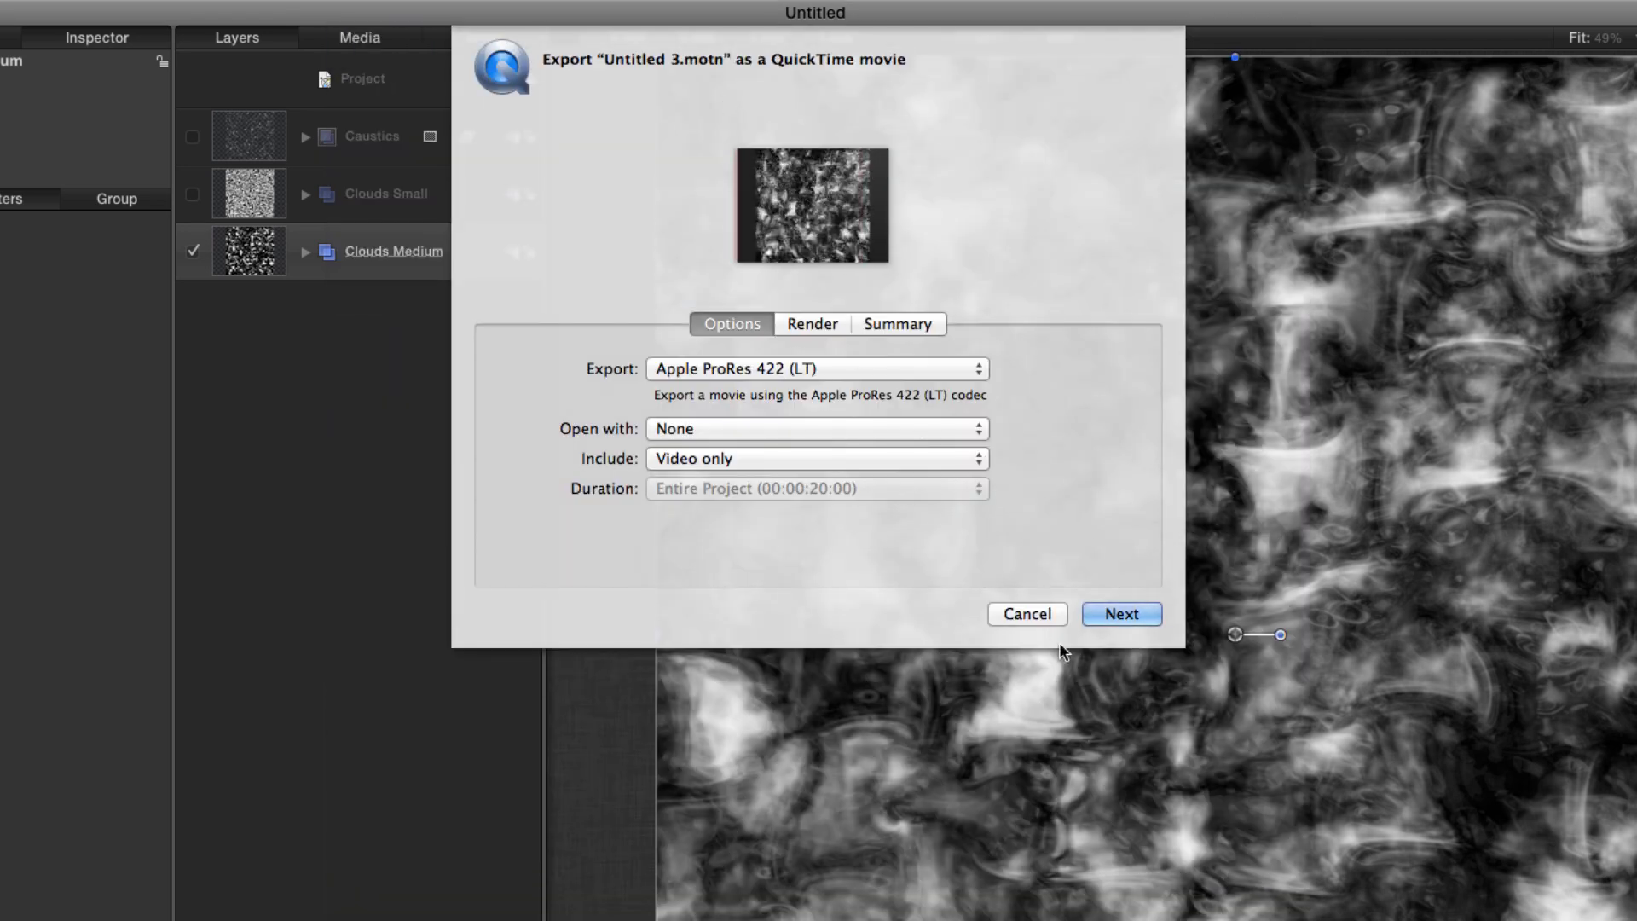
{"action": "left_click", "coordinate": [1043, 617]}
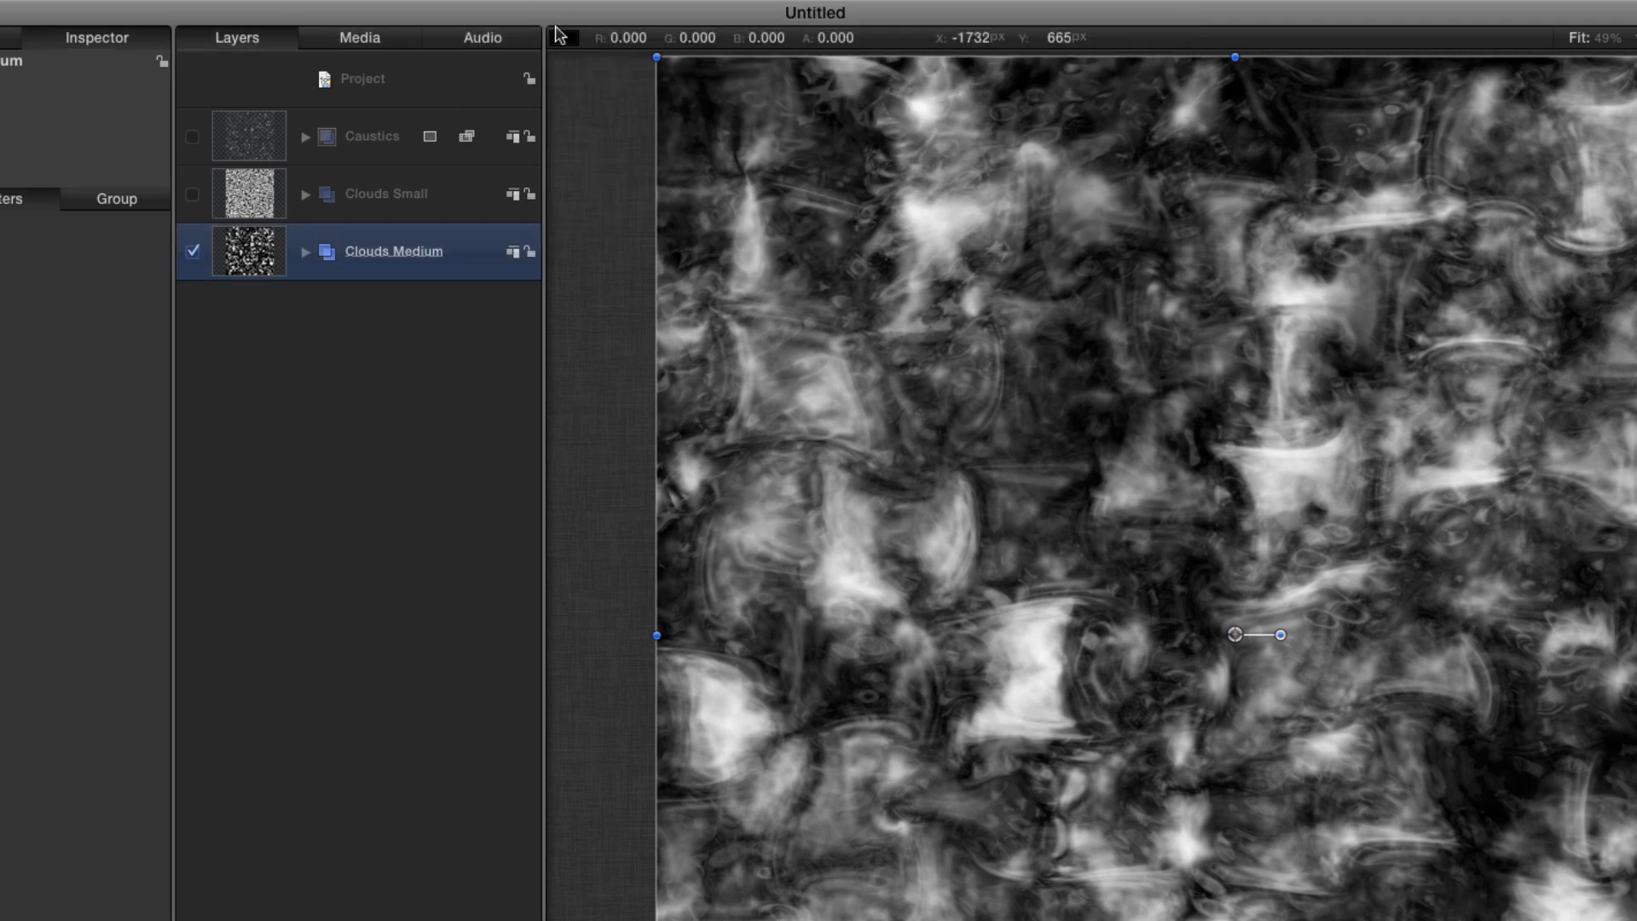
Save the project as Planet.Textures.motn in the Tutorial Temp folder
{"action": "key", "text": "super+s"}
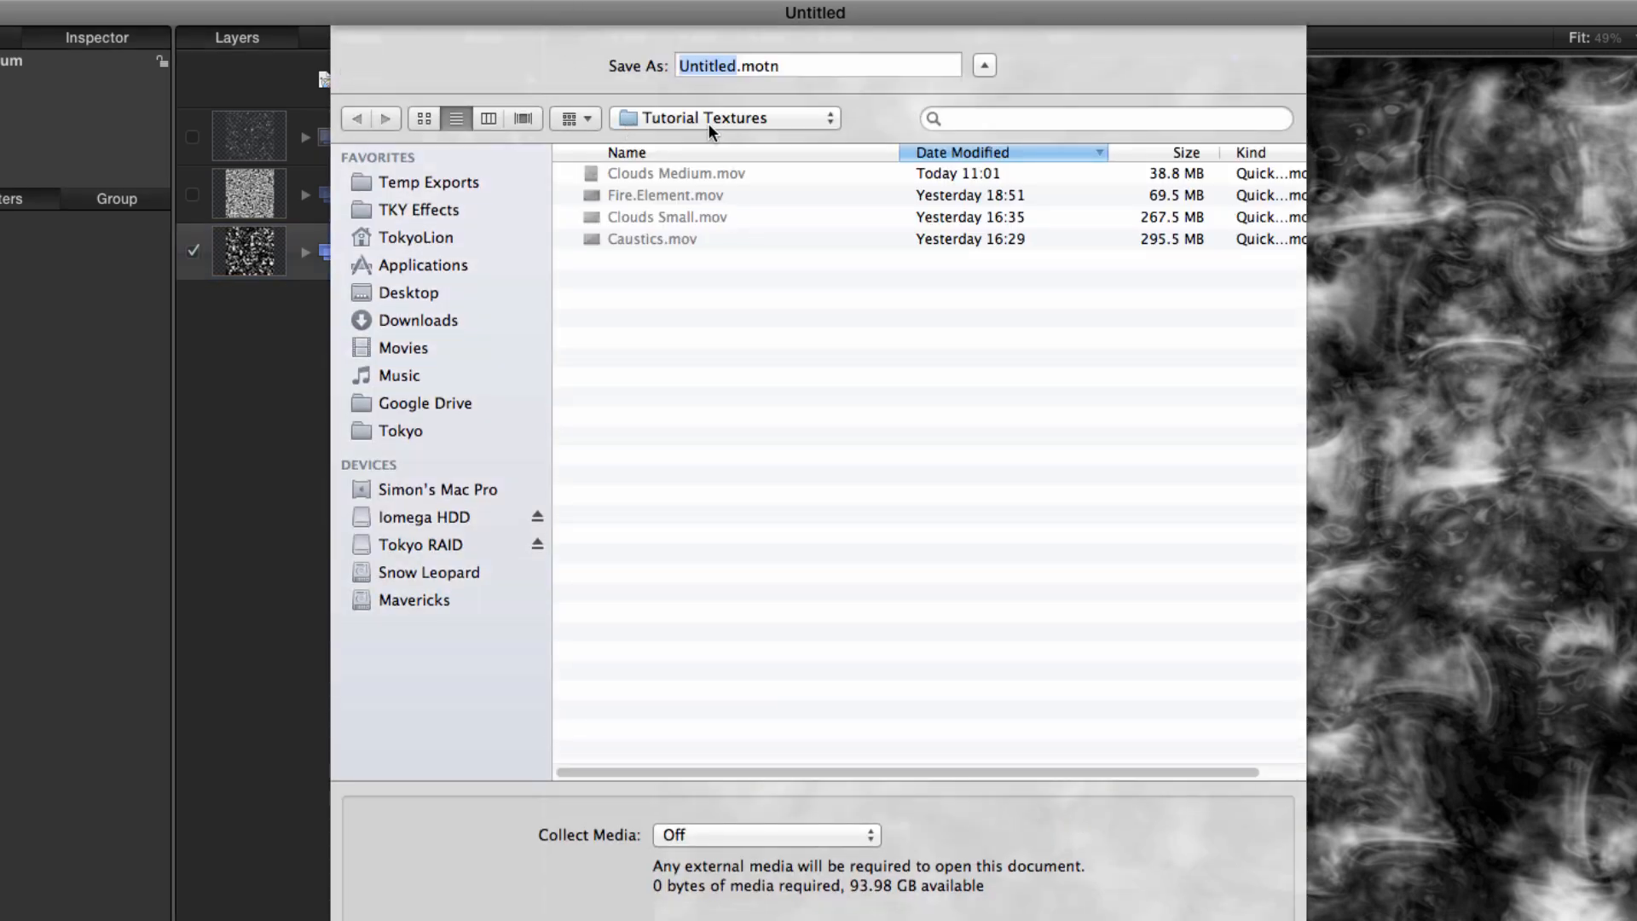
{"action": "left_click", "coordinate": [708, 118]}
{"action": "left_click", "coordinate": [643, 208]}
{"action": "left_click", "coordinate": [698, 174]}
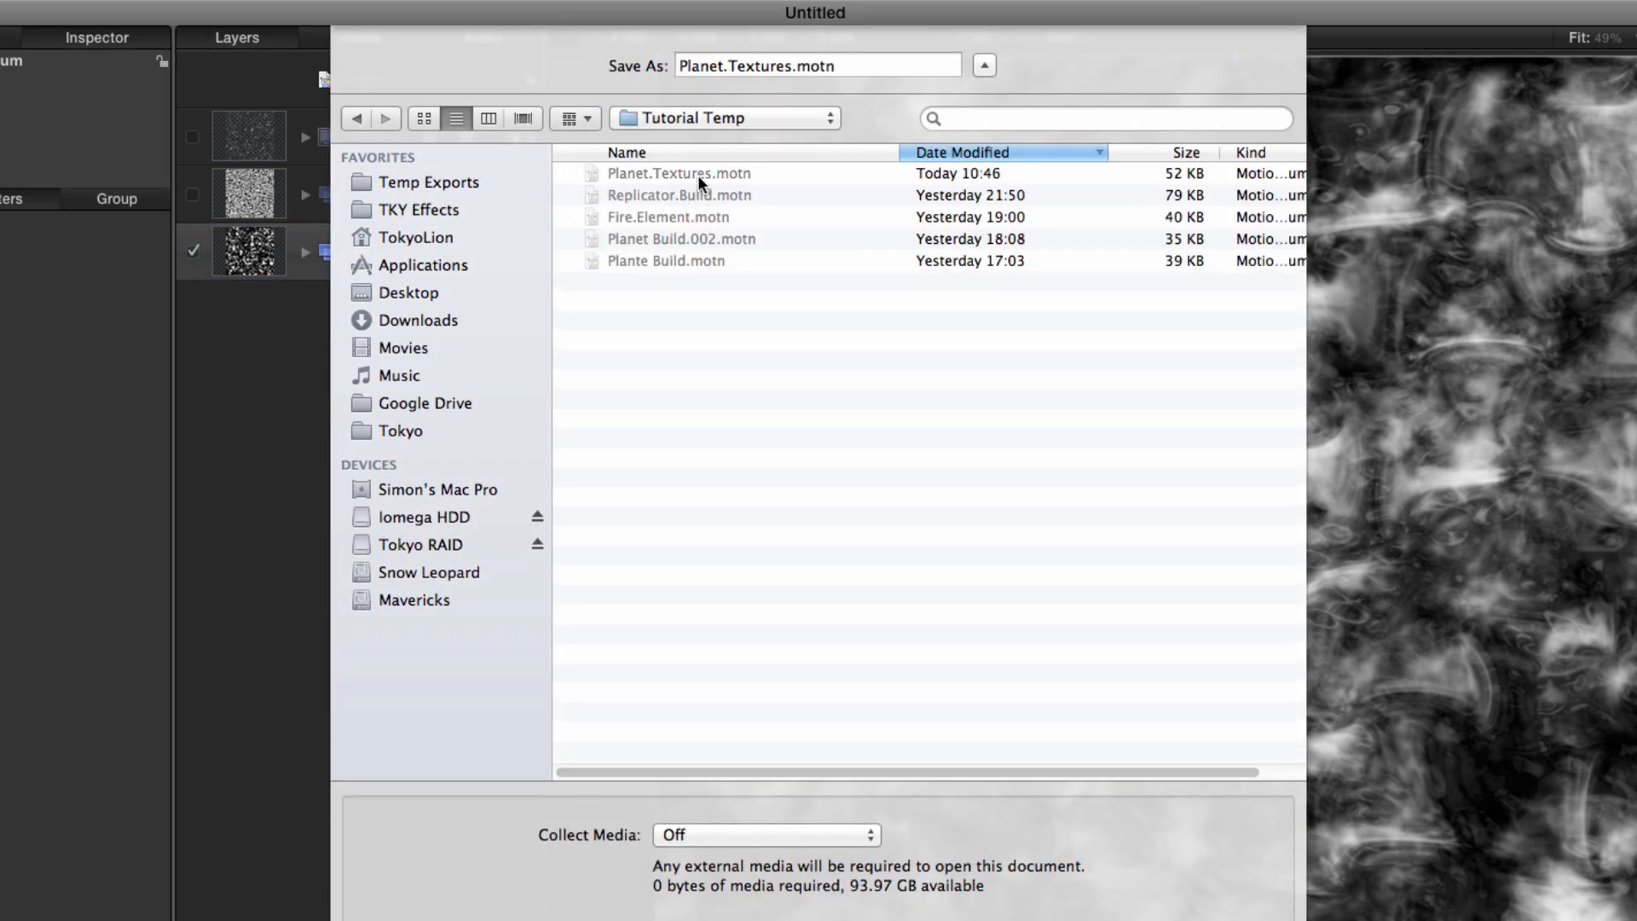
{"action": "key", "text": "Return"}
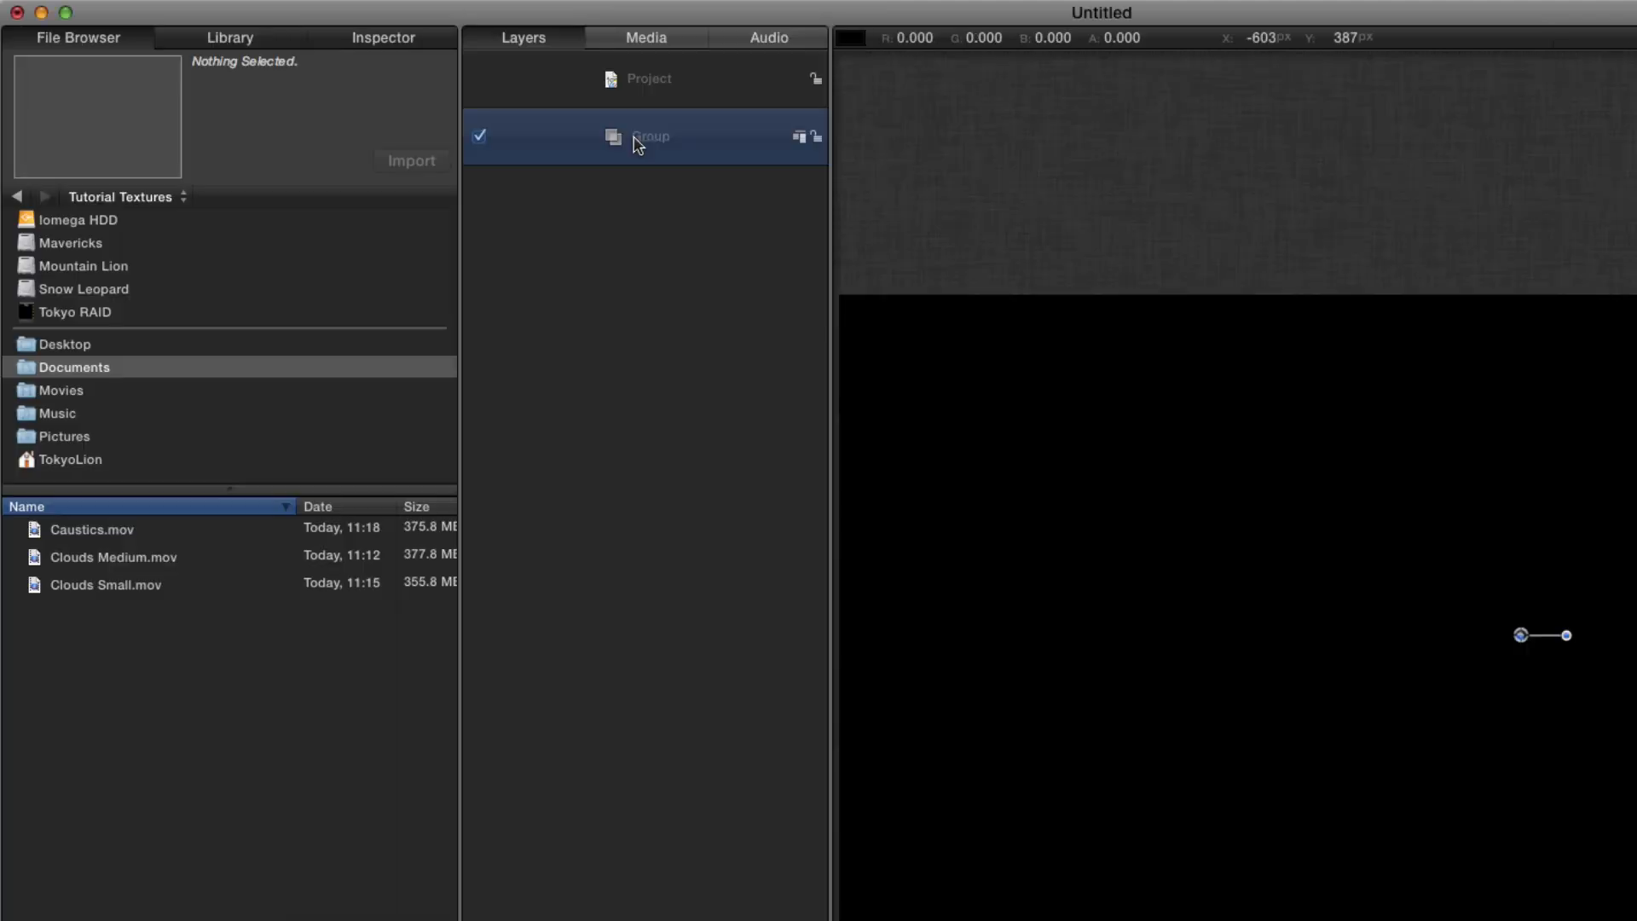
Check the project properties and import Caustics.mov, Clouds Medium.mov and Clouds Small.mov from the Tutorial Textures folder into the empty group
{"action": "key", "text": "super+j"}
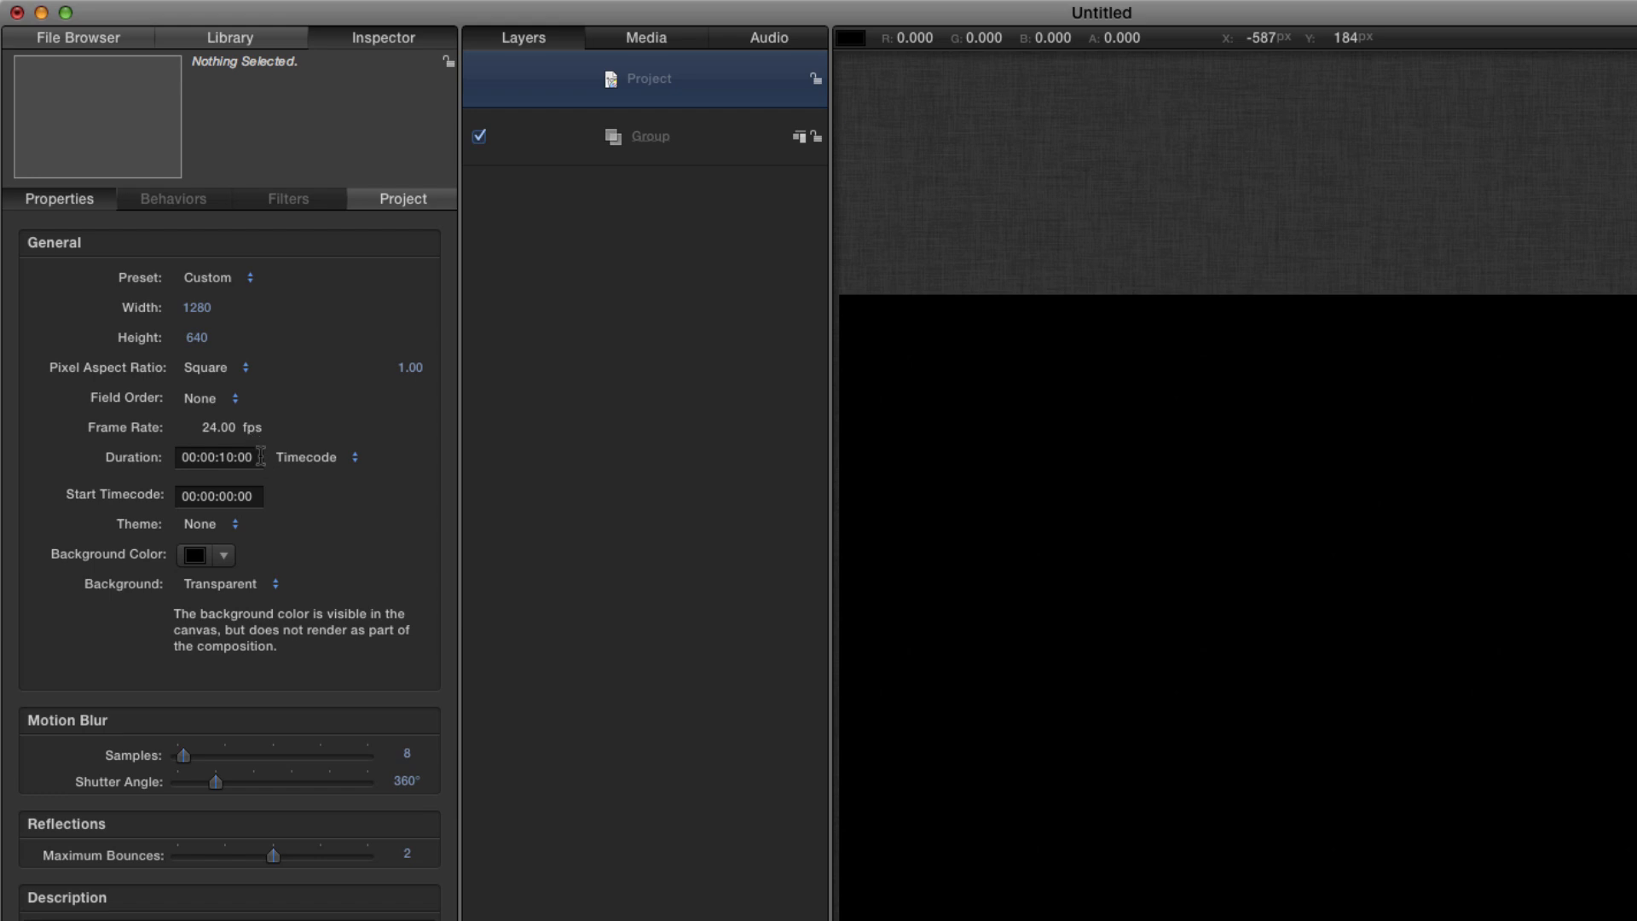
{"action": "left_click", "coordinate": [93, 44]}
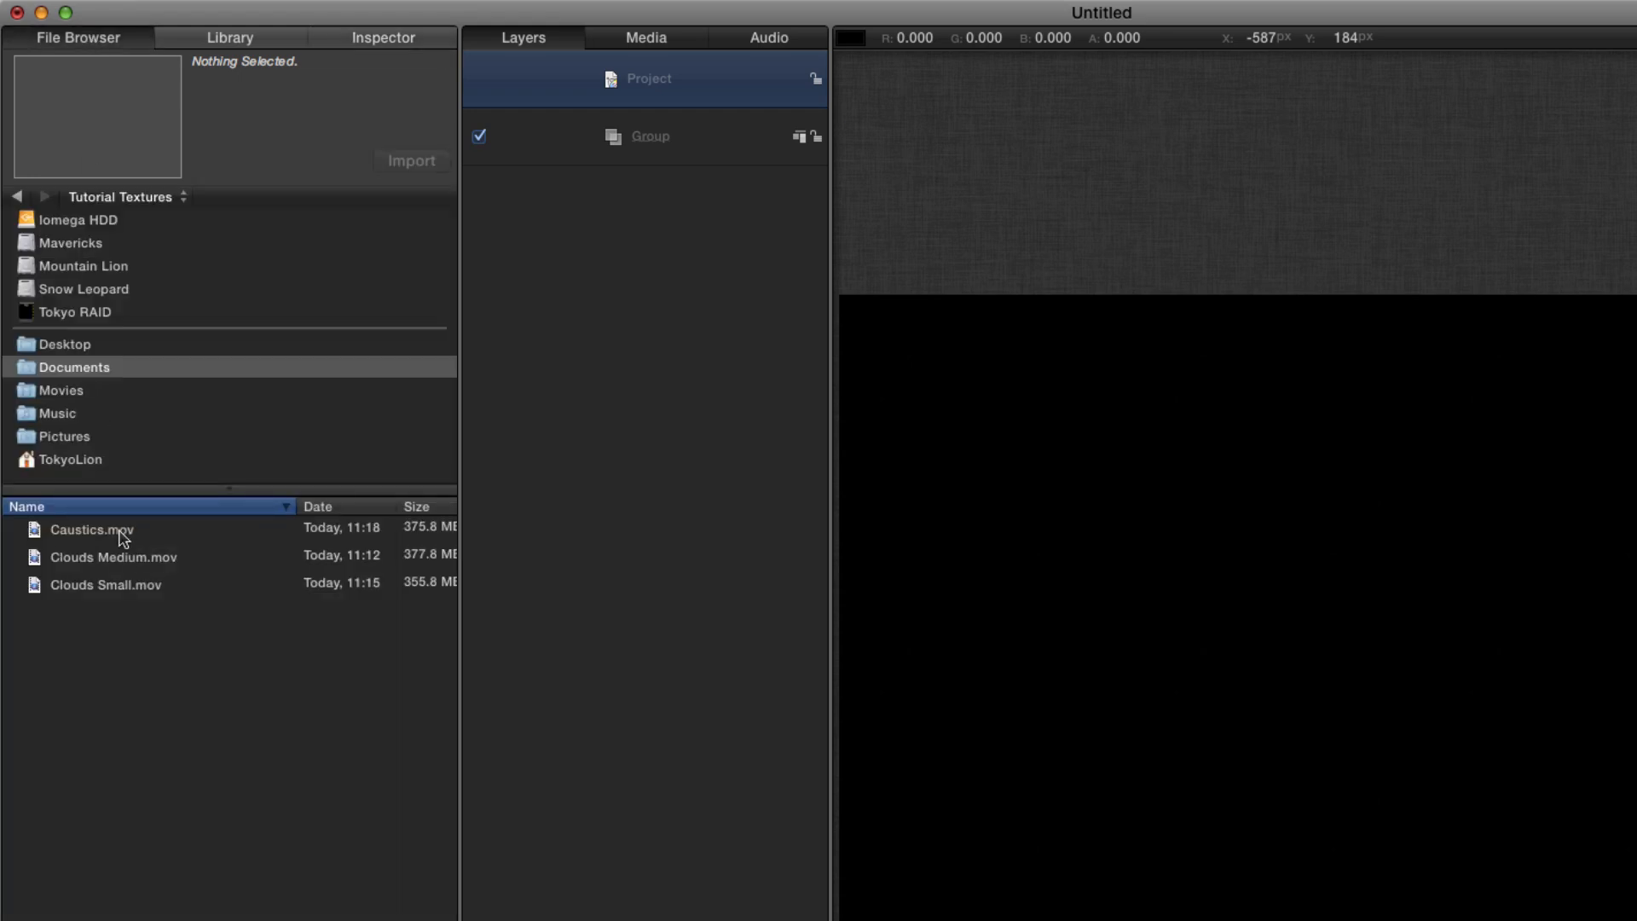
{"action": "left_click", "coordinate": [122, 536]}
{"action": "left_click", "coordinate": [116, 201]}
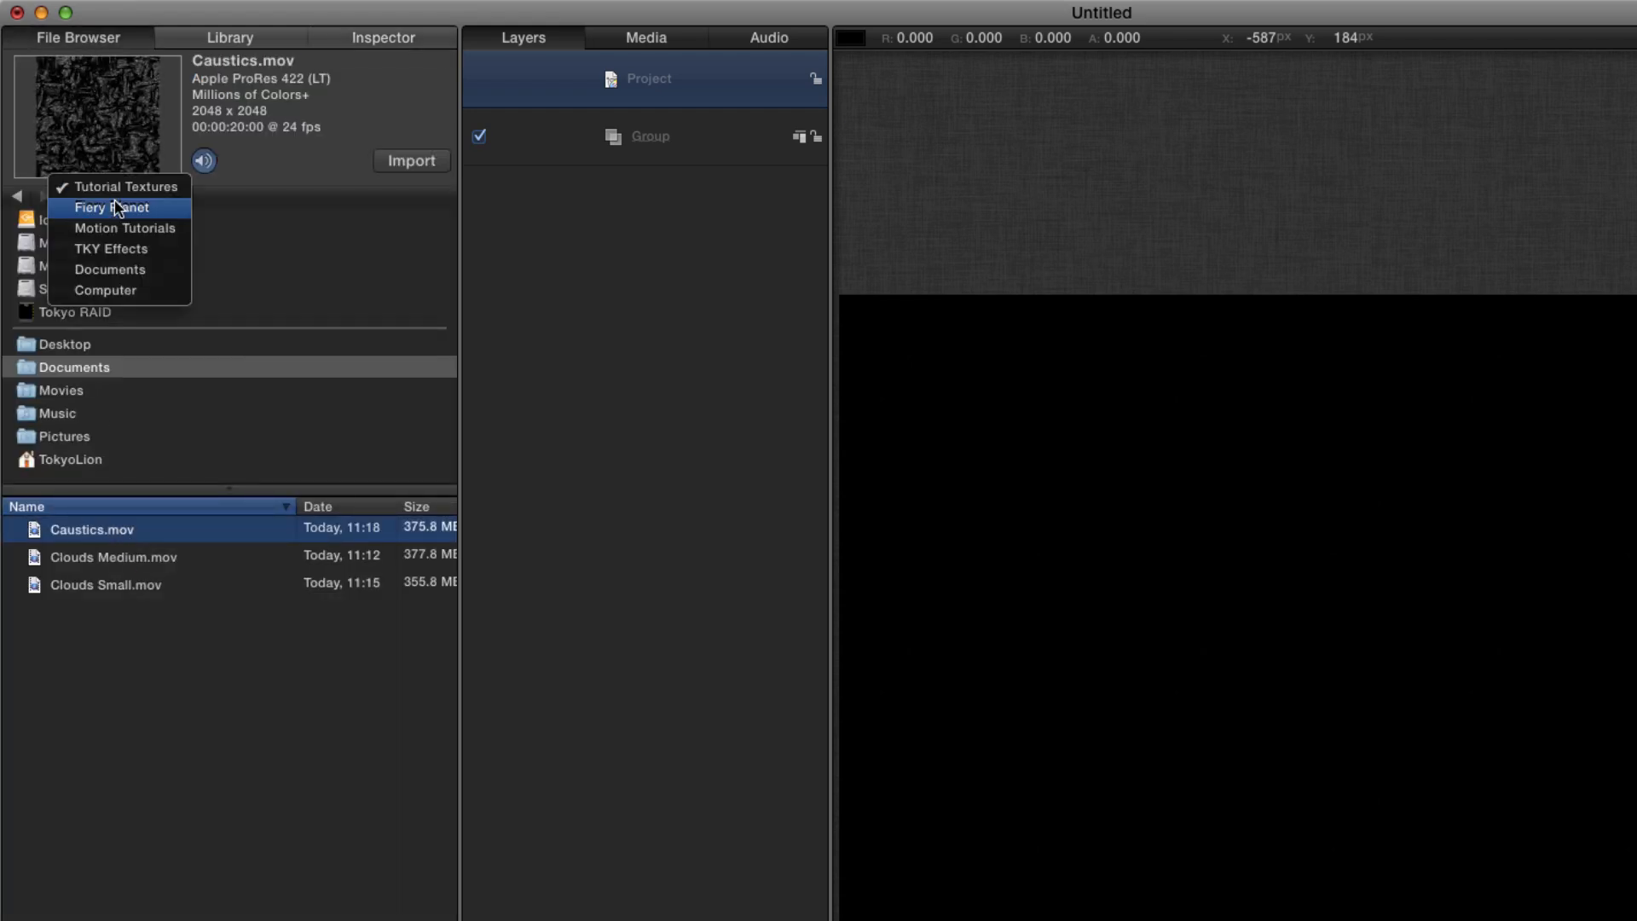
{"action": "left_click", "coordinate": [121, 188]}
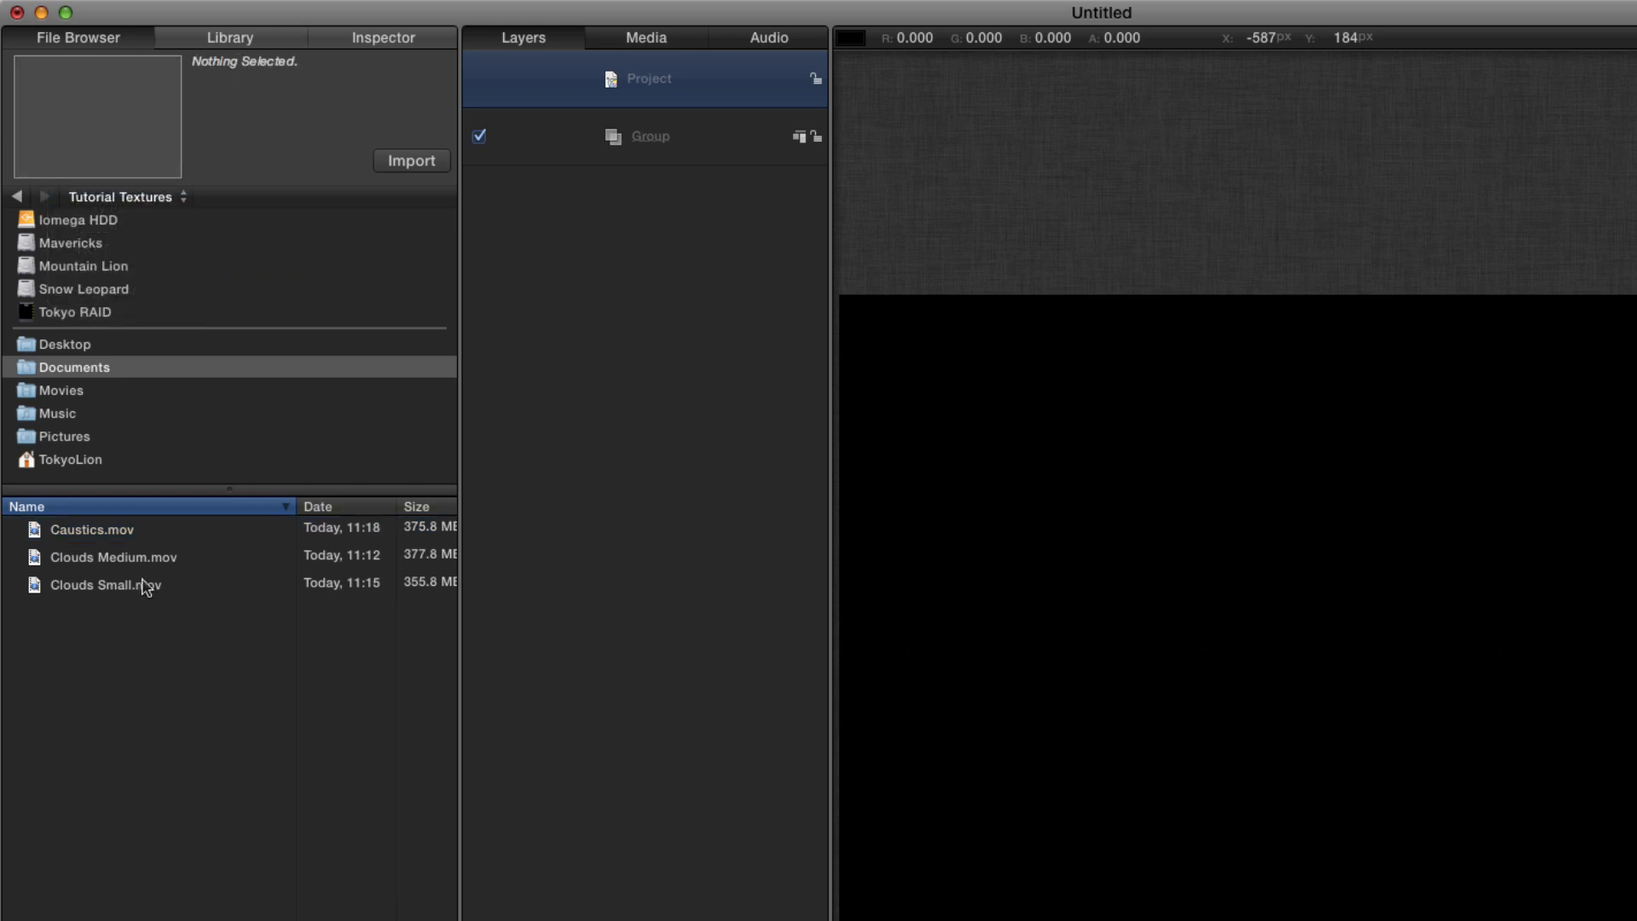
{"action": "left_click", "coordinate": [119, 533]}
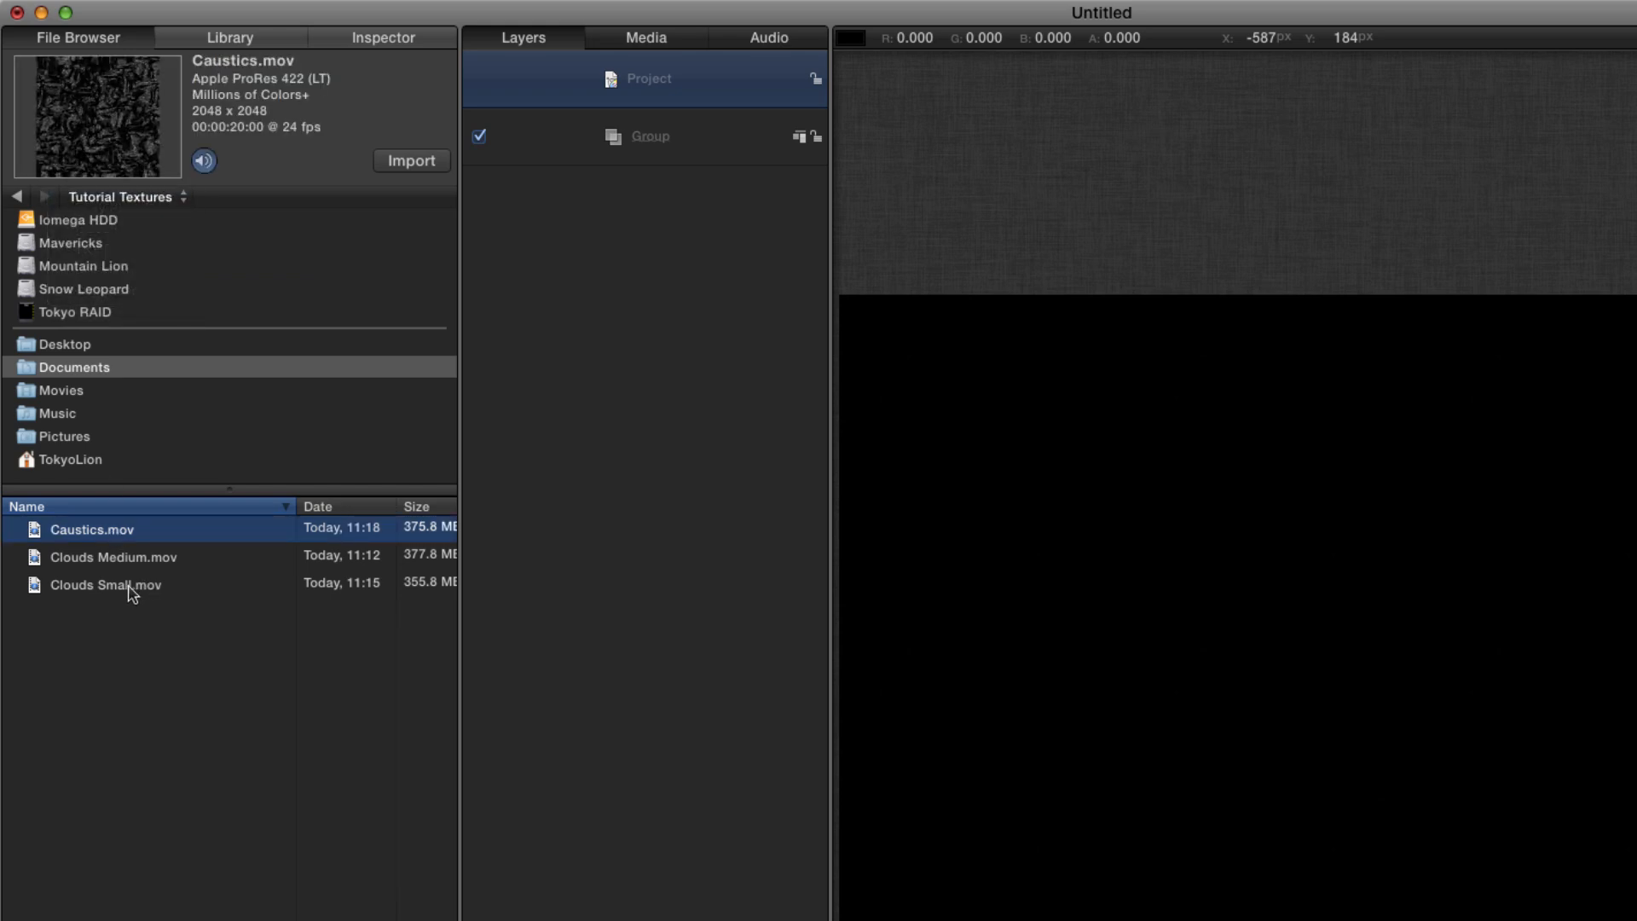
{"action": "left_click", "coordinate": [132, 588], "text": "shift"}
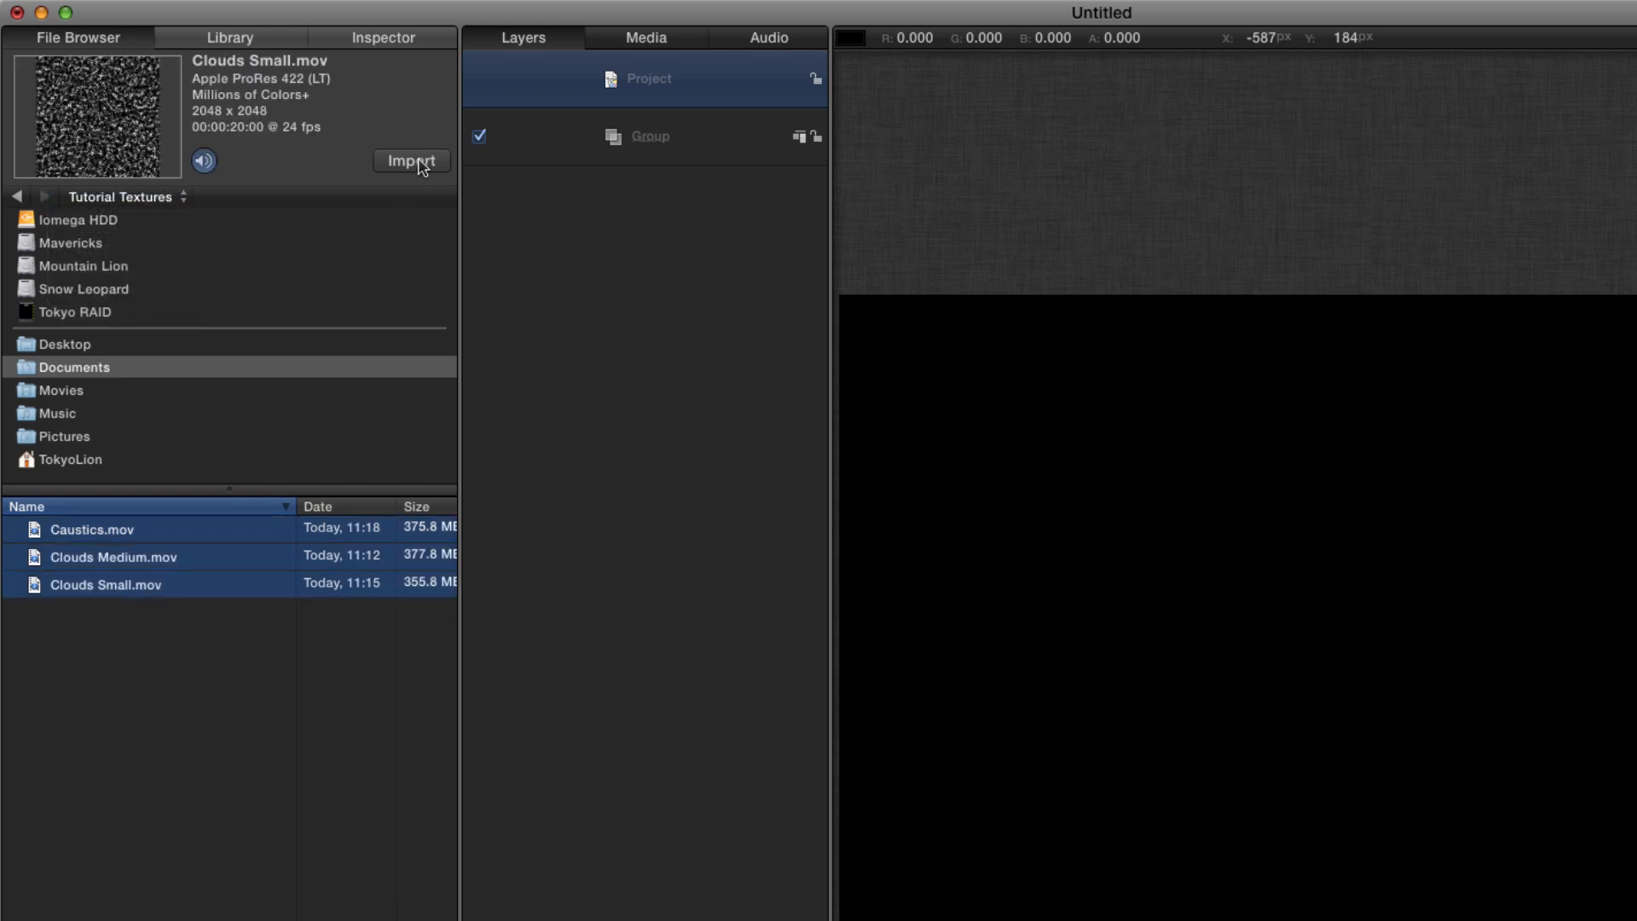
{"action": "left_click", "coordinate": [679, 153]}
{"action": "left_click", "coordinate": [402, 161]}
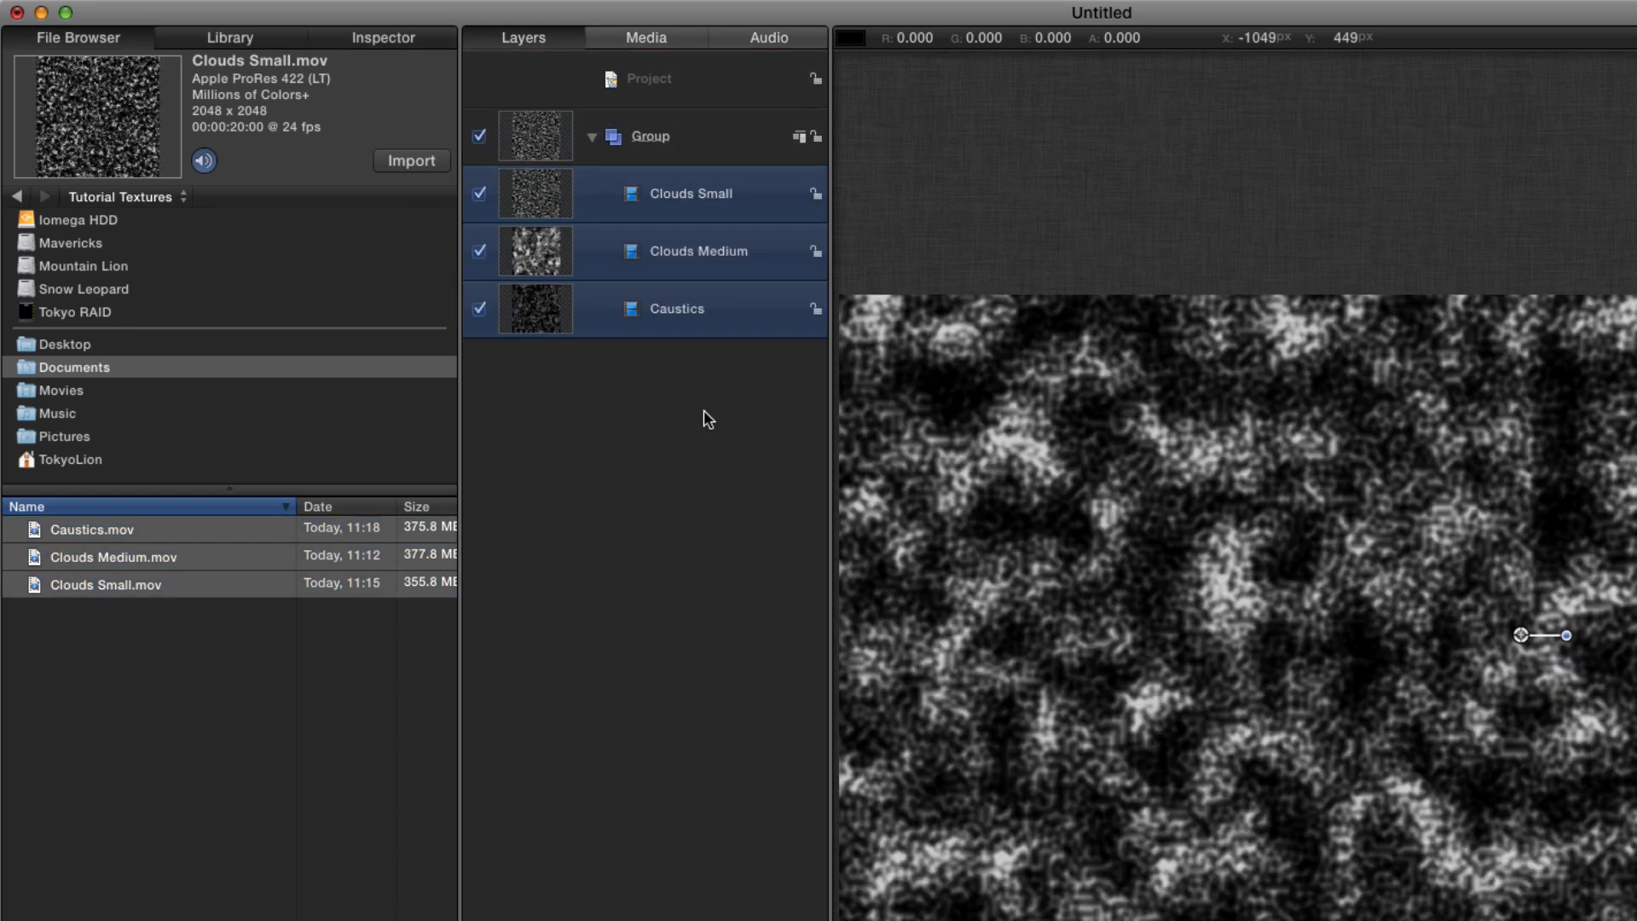
Move the Caustics layer to the top of the group, above Clouds Small and Clouds Medium
{"action": "left_click", "coordinate": [682, 422]}
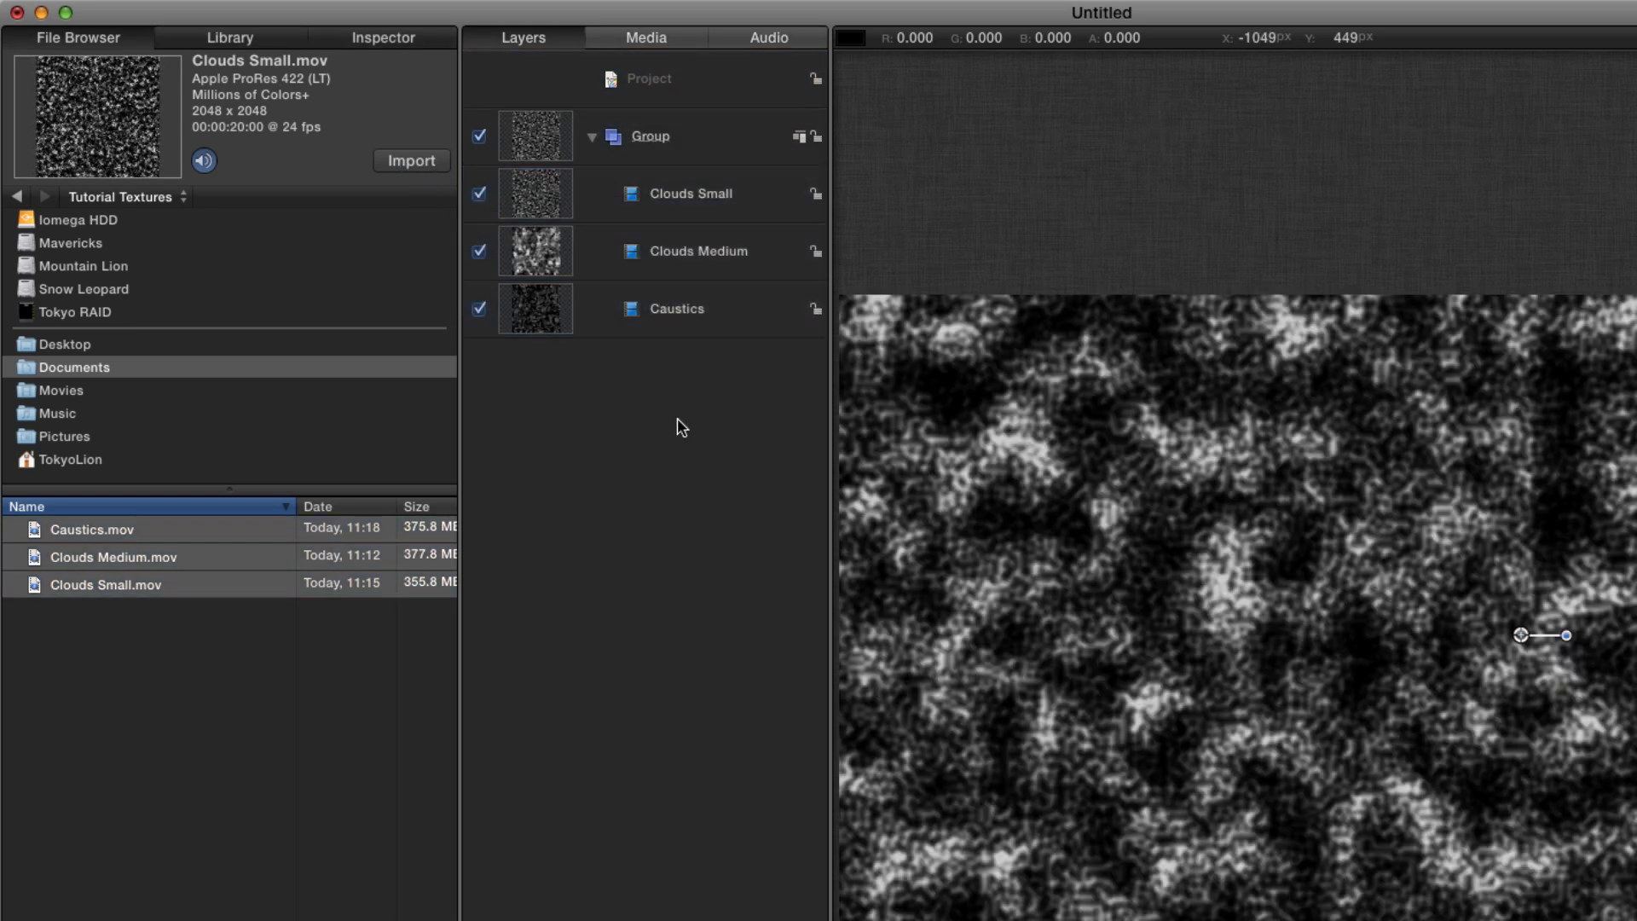
{"action": "left_click", "coordinate": [545, 317]}
{"action": "left_click_drag", "start_coordinate": [545, 317], "coordinate": [554, 166]}
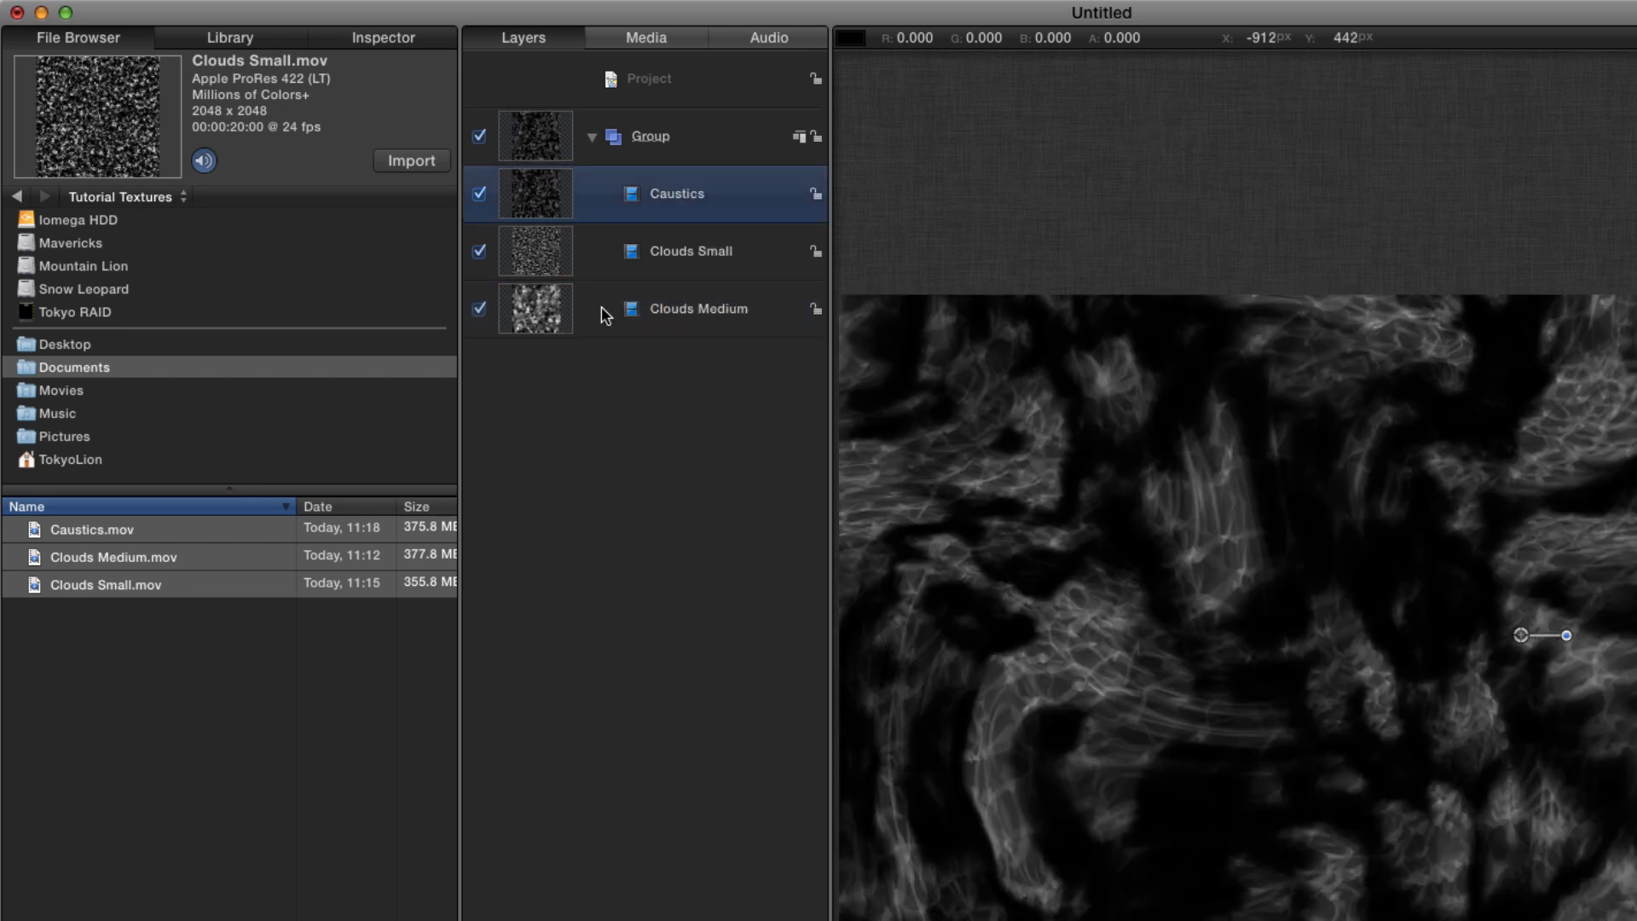
Set the blend mode of the Caustics and Clouds Small layers to Screen
{"action": "left_click", "coordinate": [546, 250], "text": "shift"}
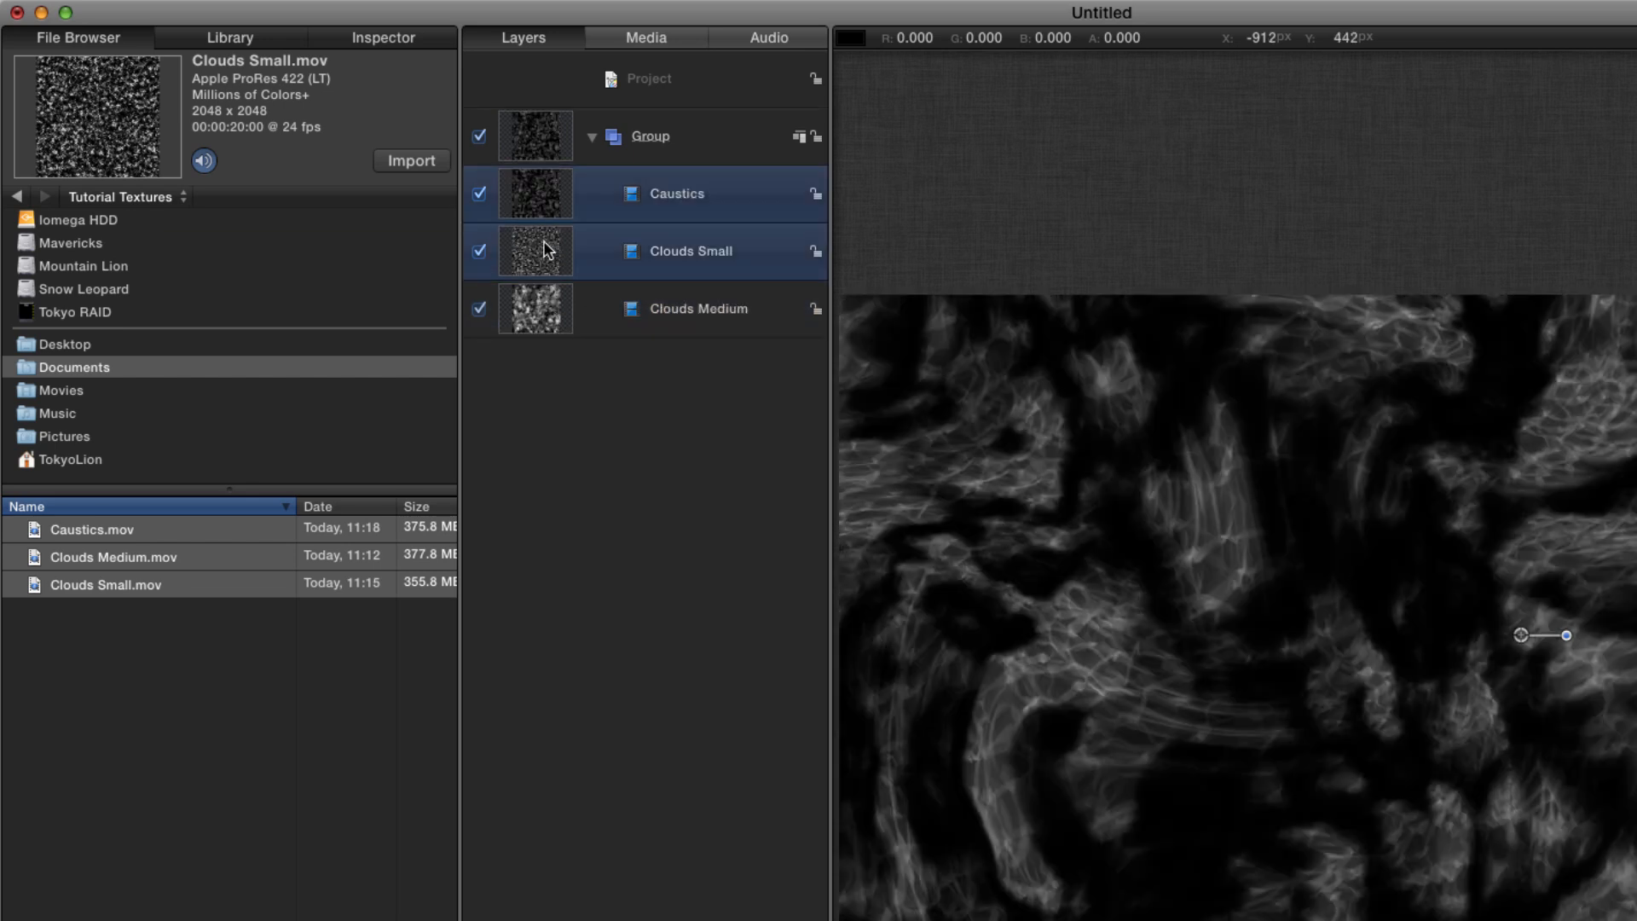
{"action": "left_click", "coordinate": [392, 43]}
{"action": "left_click", "coordinate": [68, 202]}
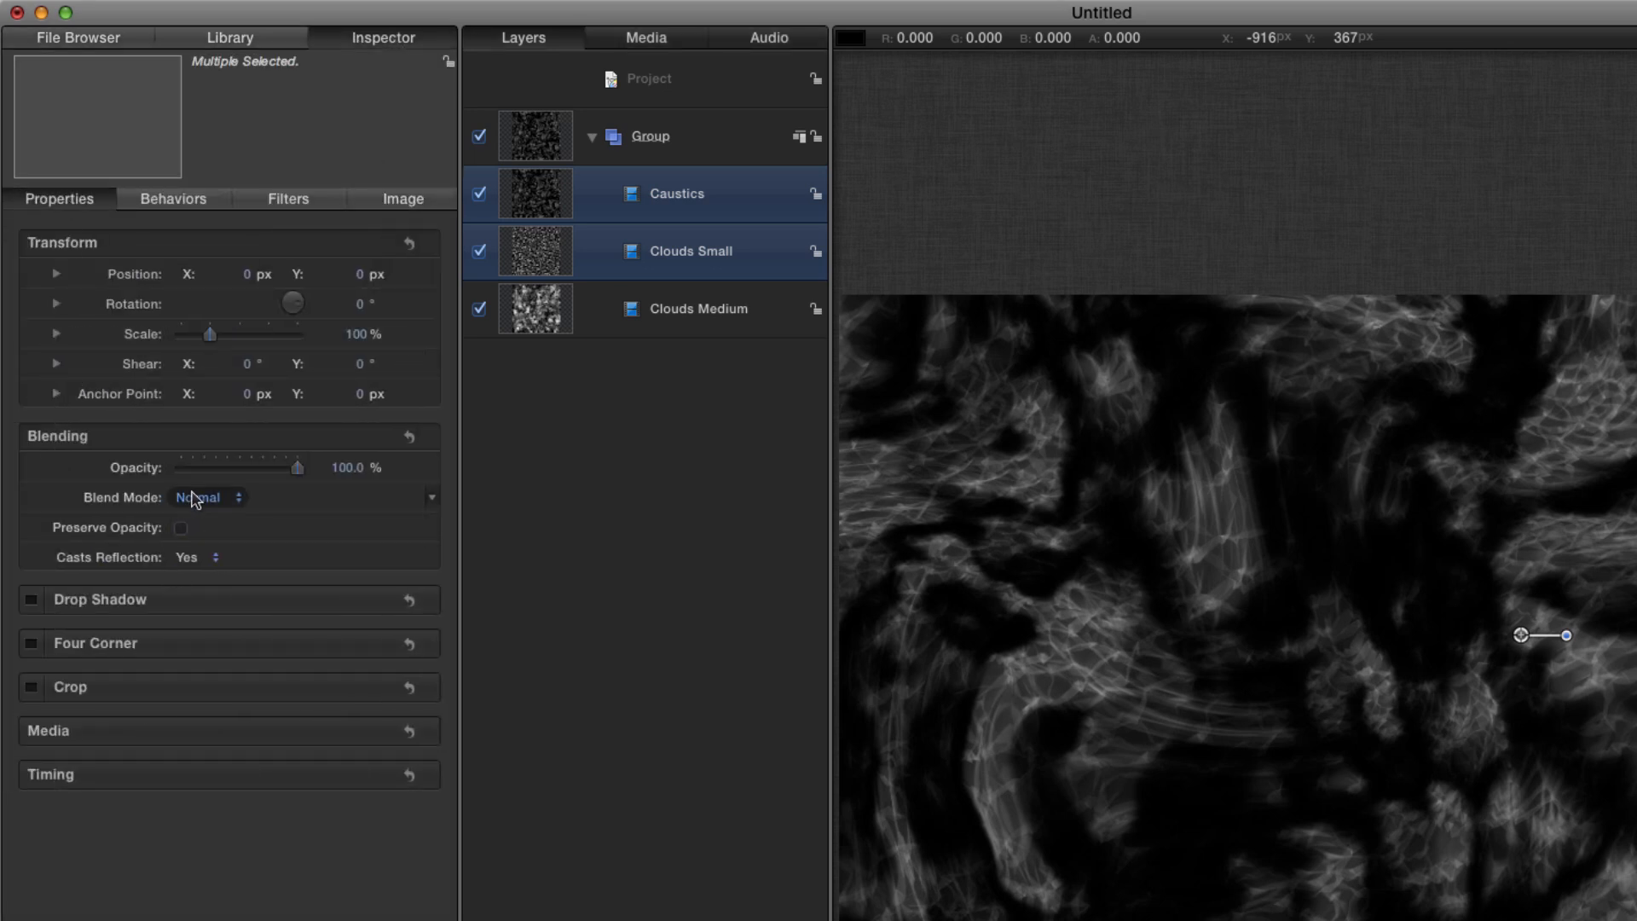
{"action": "left_click", "coordinate": [195, 498]}
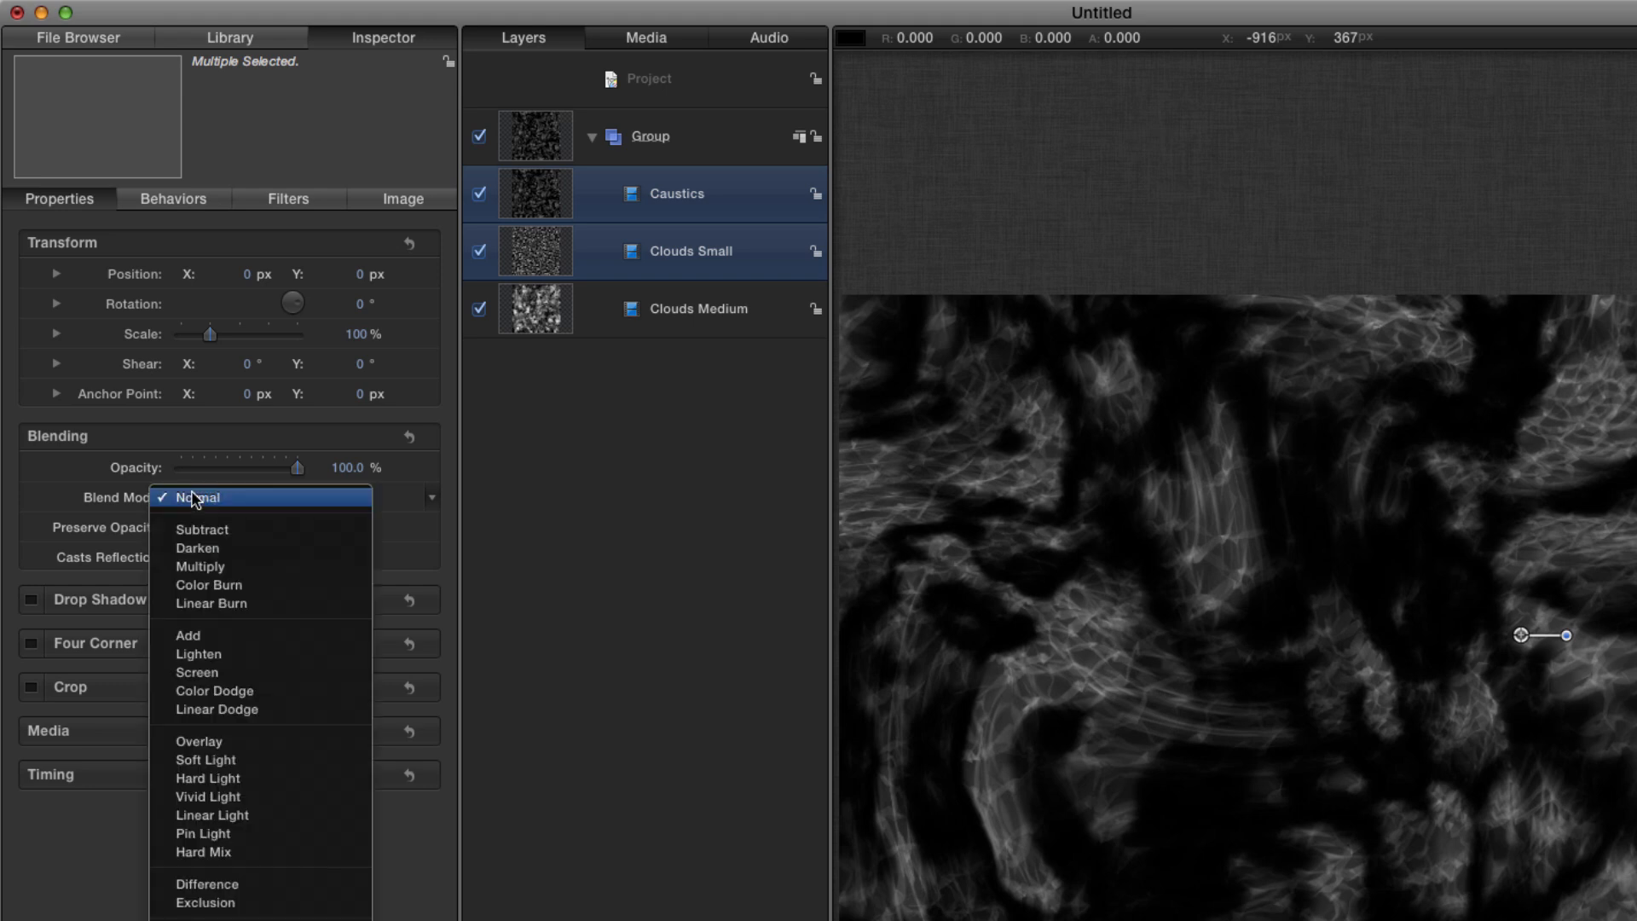
{"action": "left_click", "coordinate": [197, 673]}
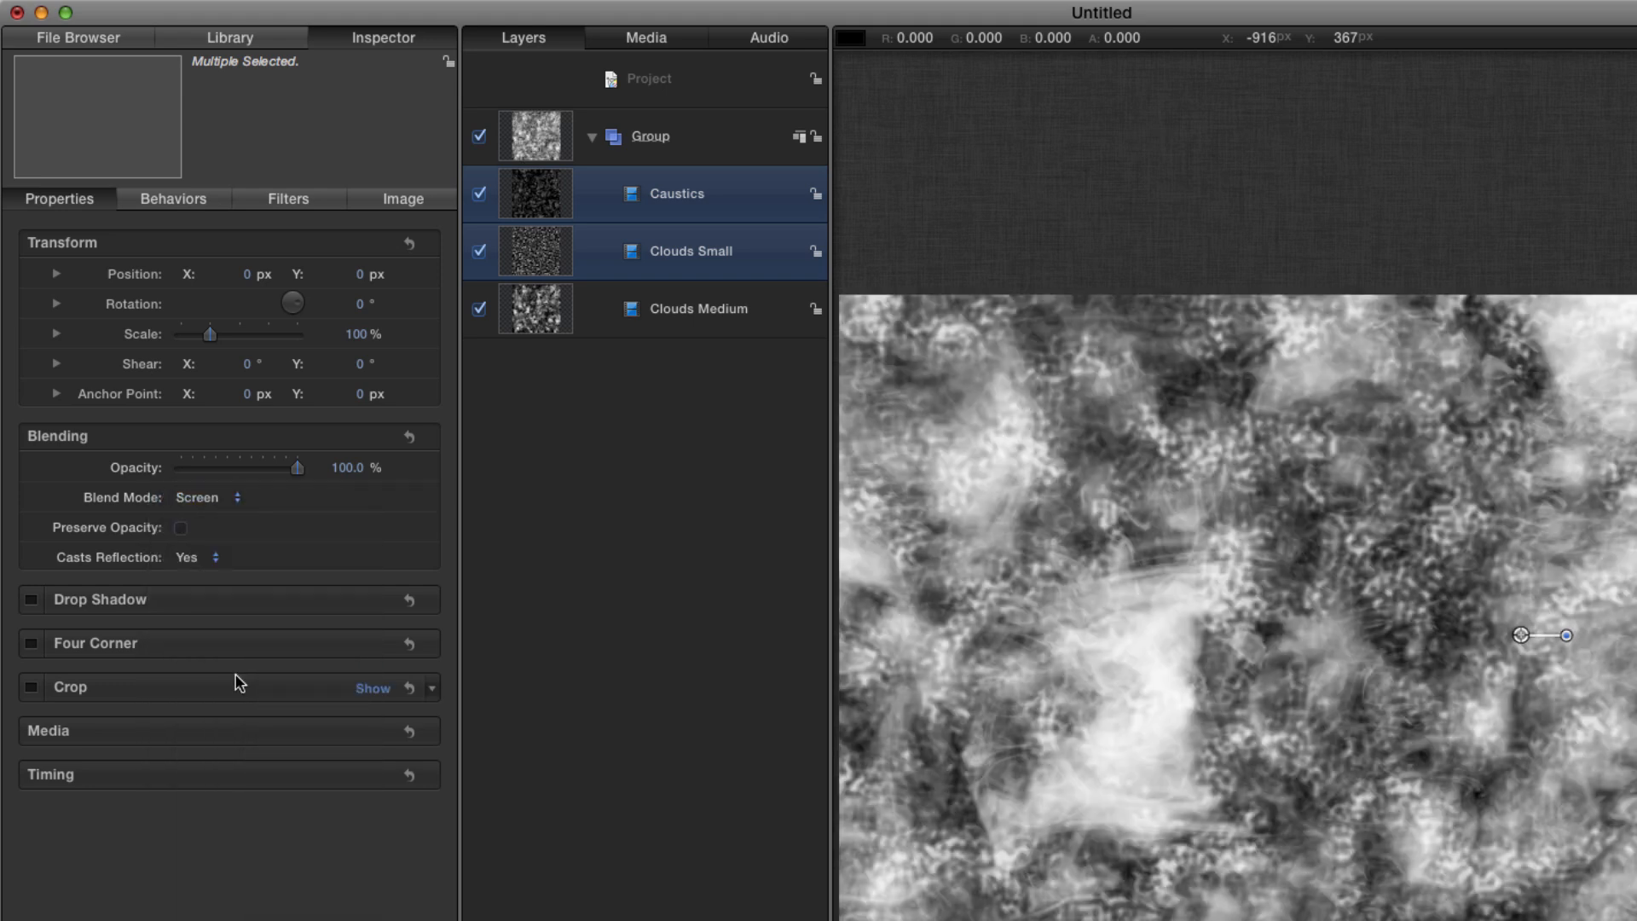
Apply the Sphere distortion filter to the group holding the three texture layers
{"action": "key", "text": "super+minus"}
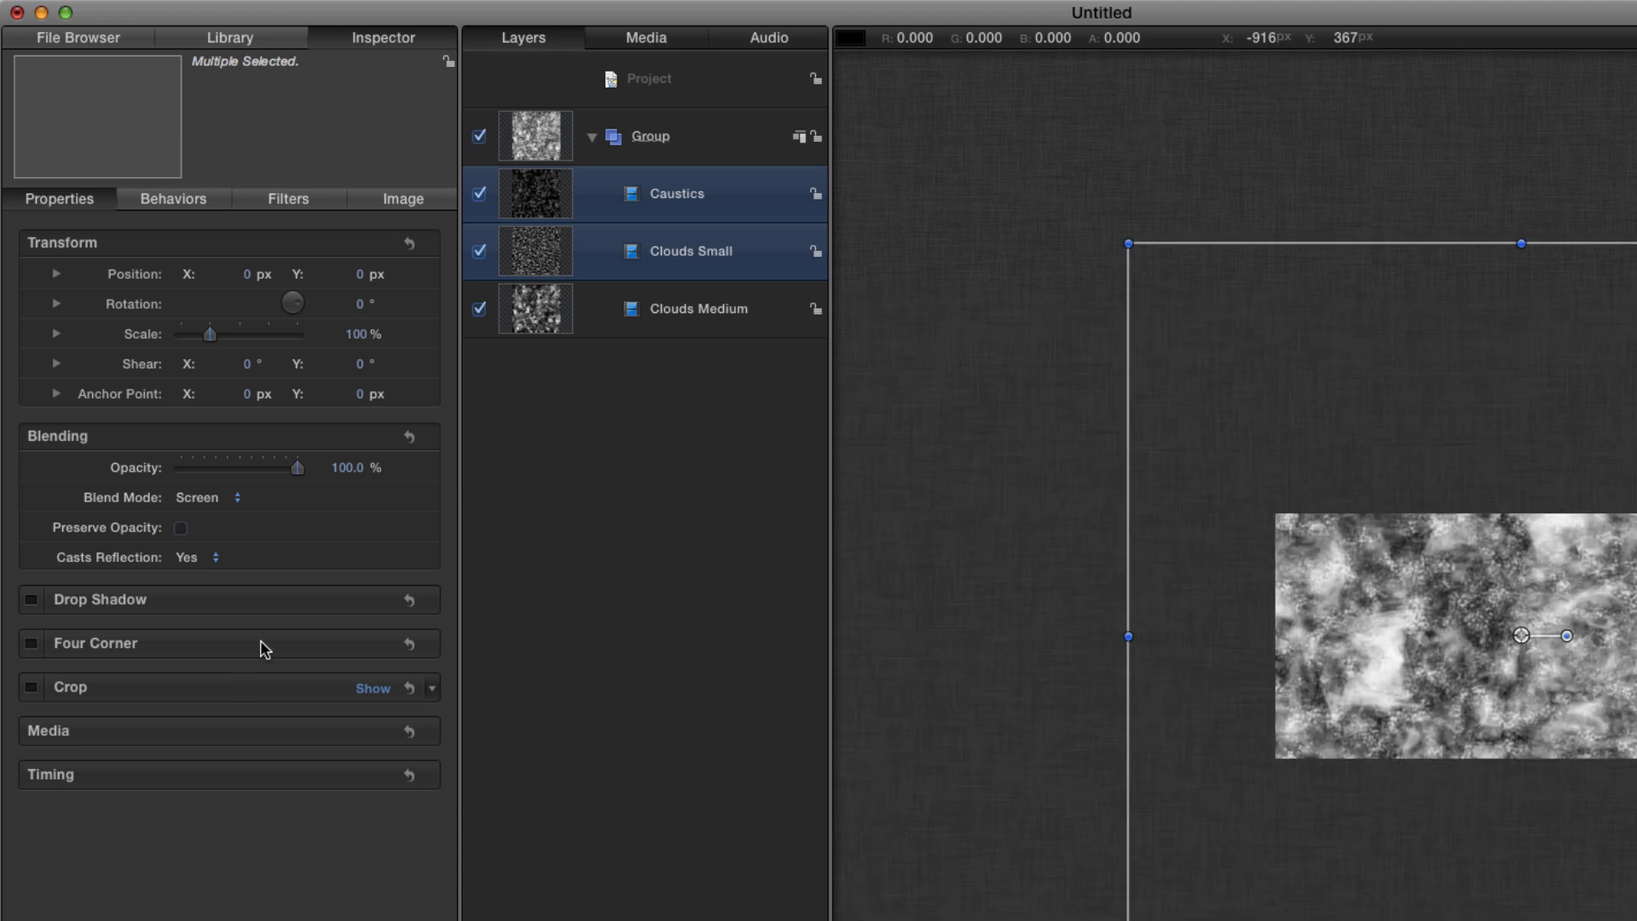
{"action": "left_click", "coordinate": [537, 152]}
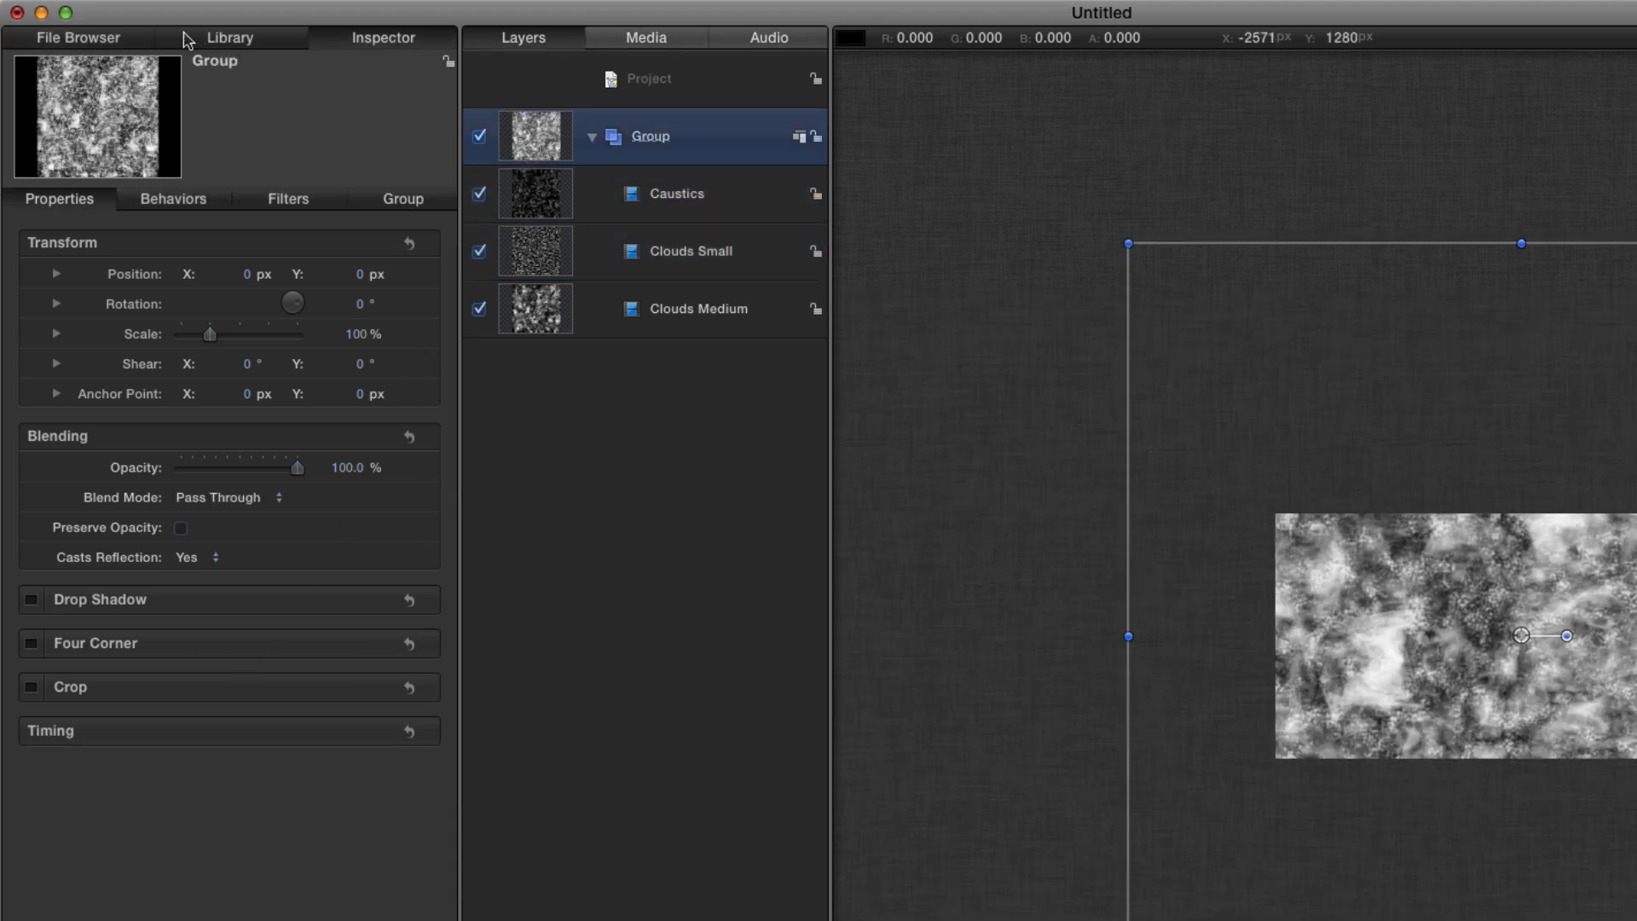
{"action": "left_click", "coordinate": [232, 41]}
{"action": "left_click", "coordinate": [56, 251]}
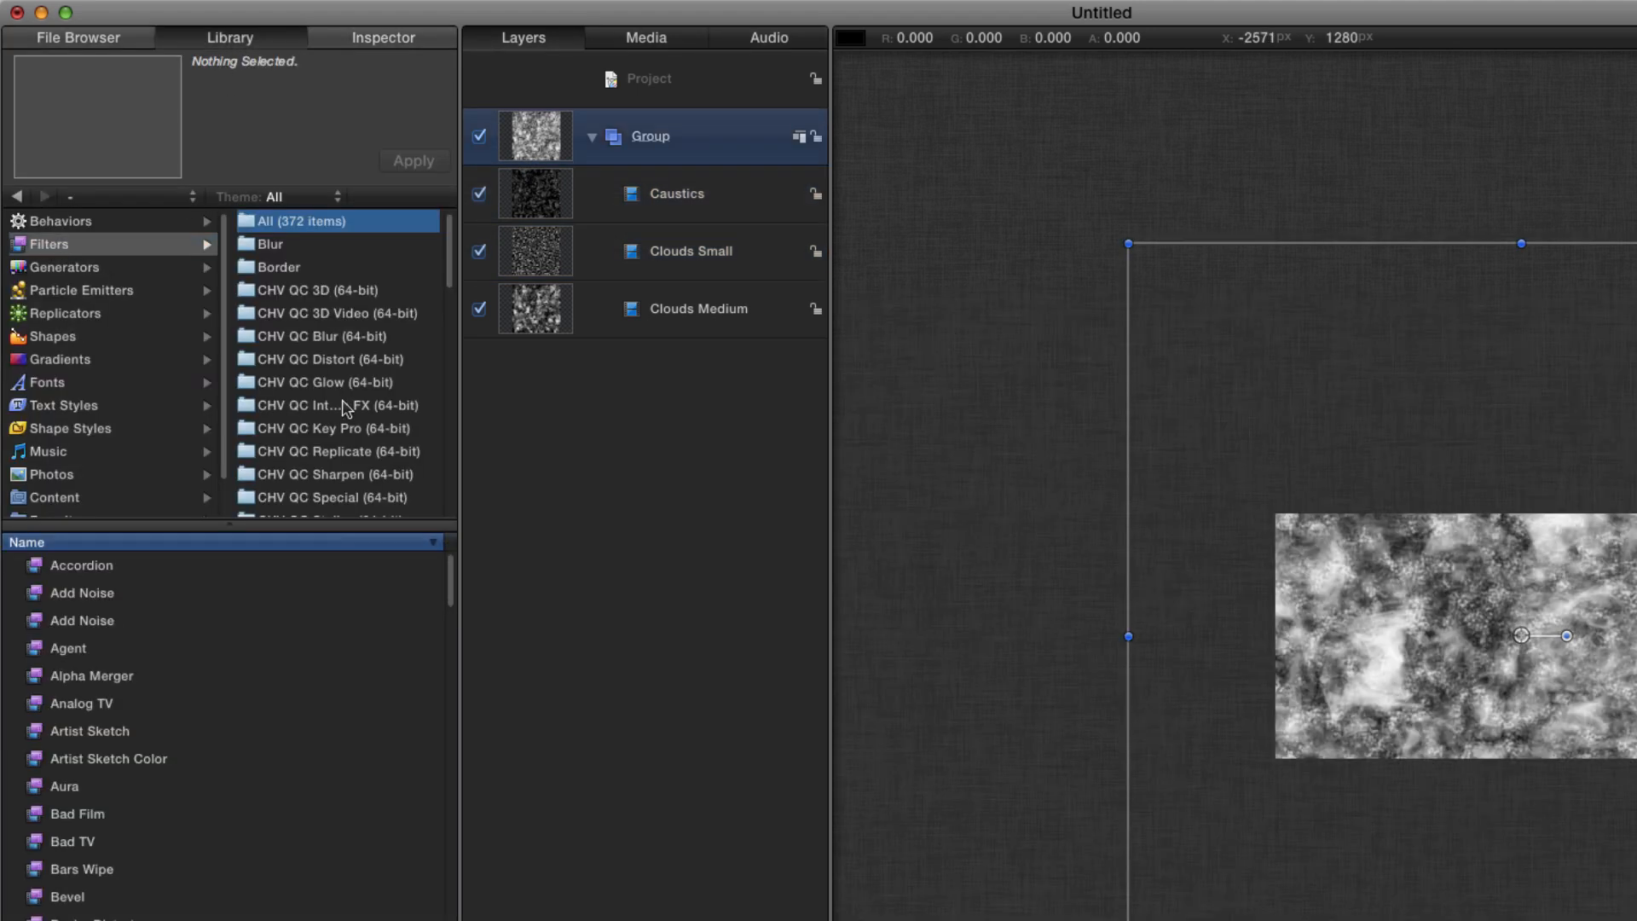
{"action": "scroll", "coordinate": [343, 401], "scroll_direction": "down", "scroll_amount": 4}
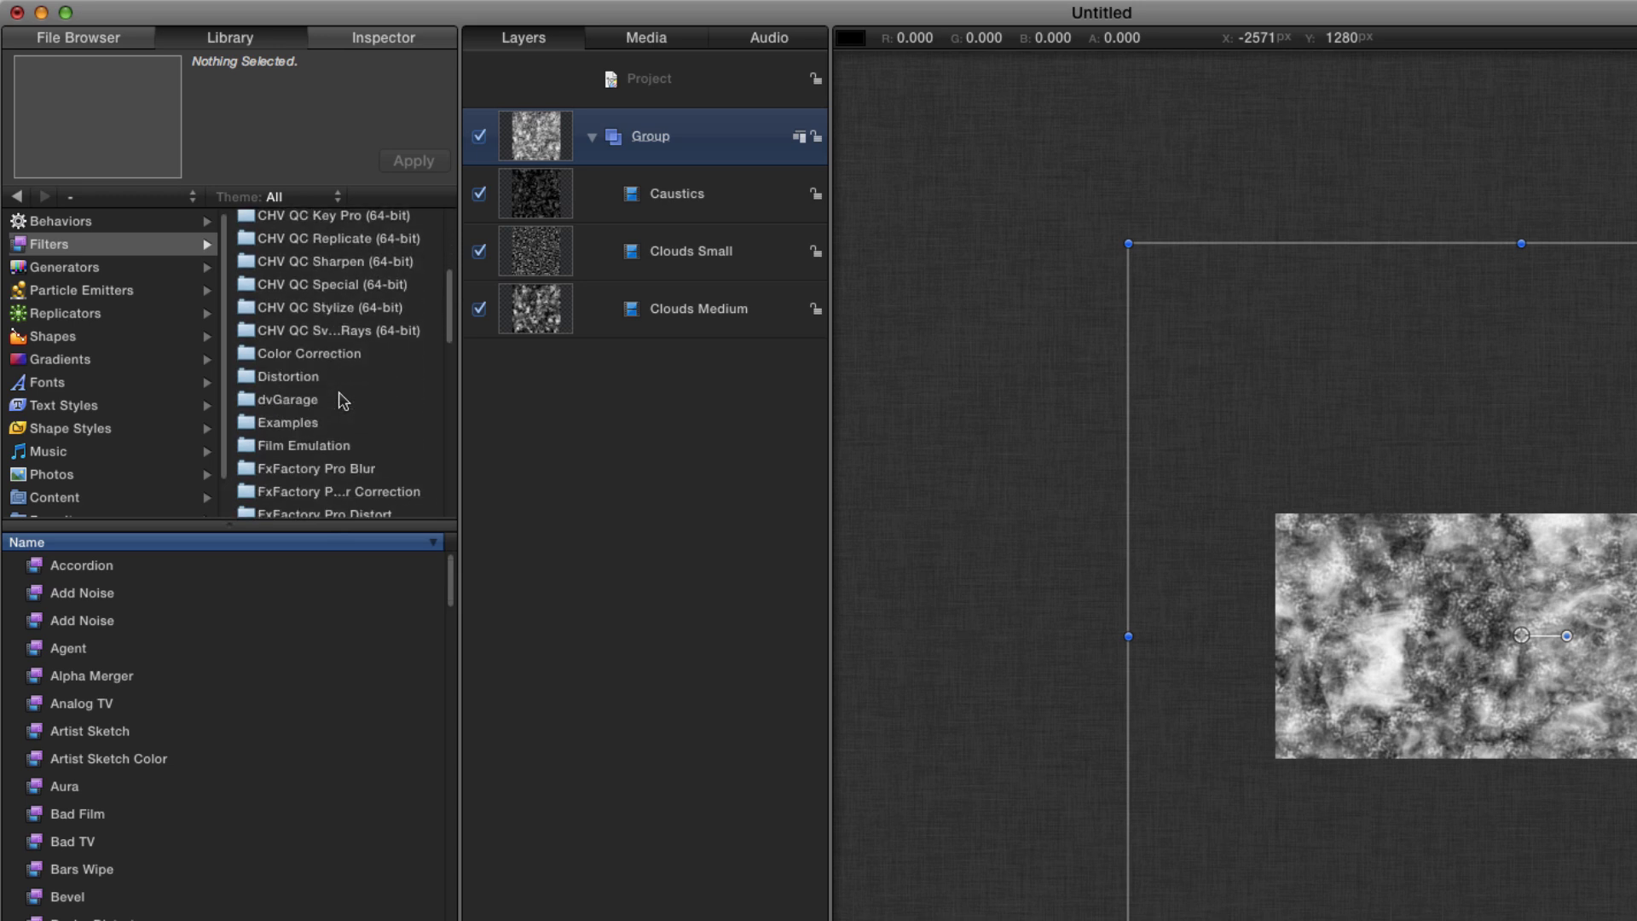
{"action": "left_click", "coordinate": [274, 377]}
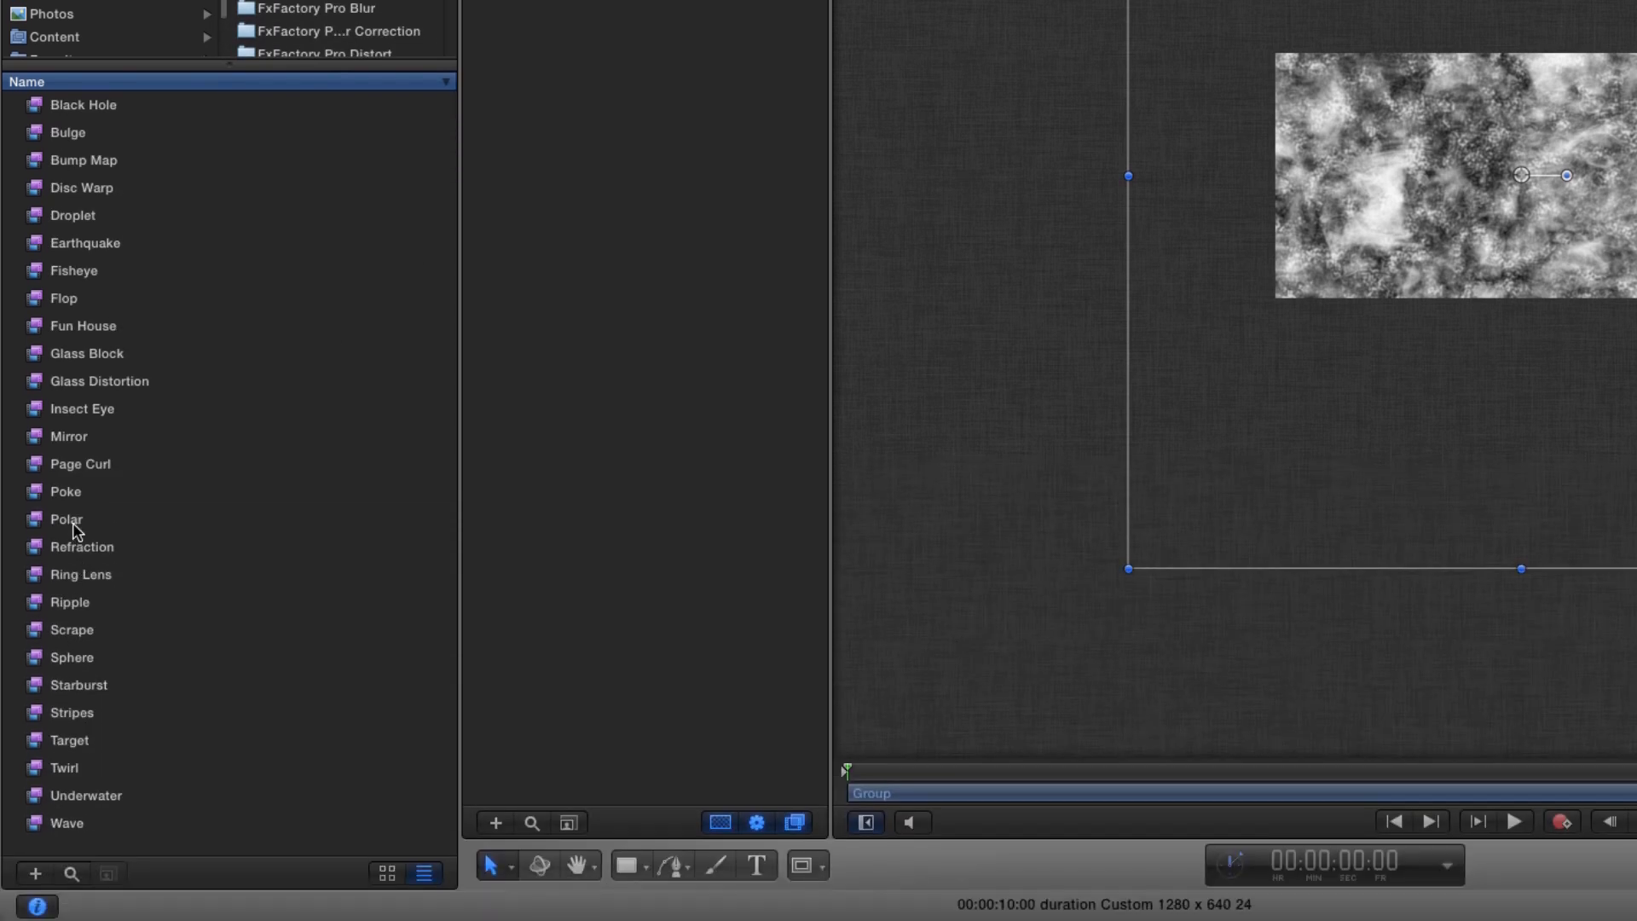
{"action": "left_click", "coordinate": [58, 657]}
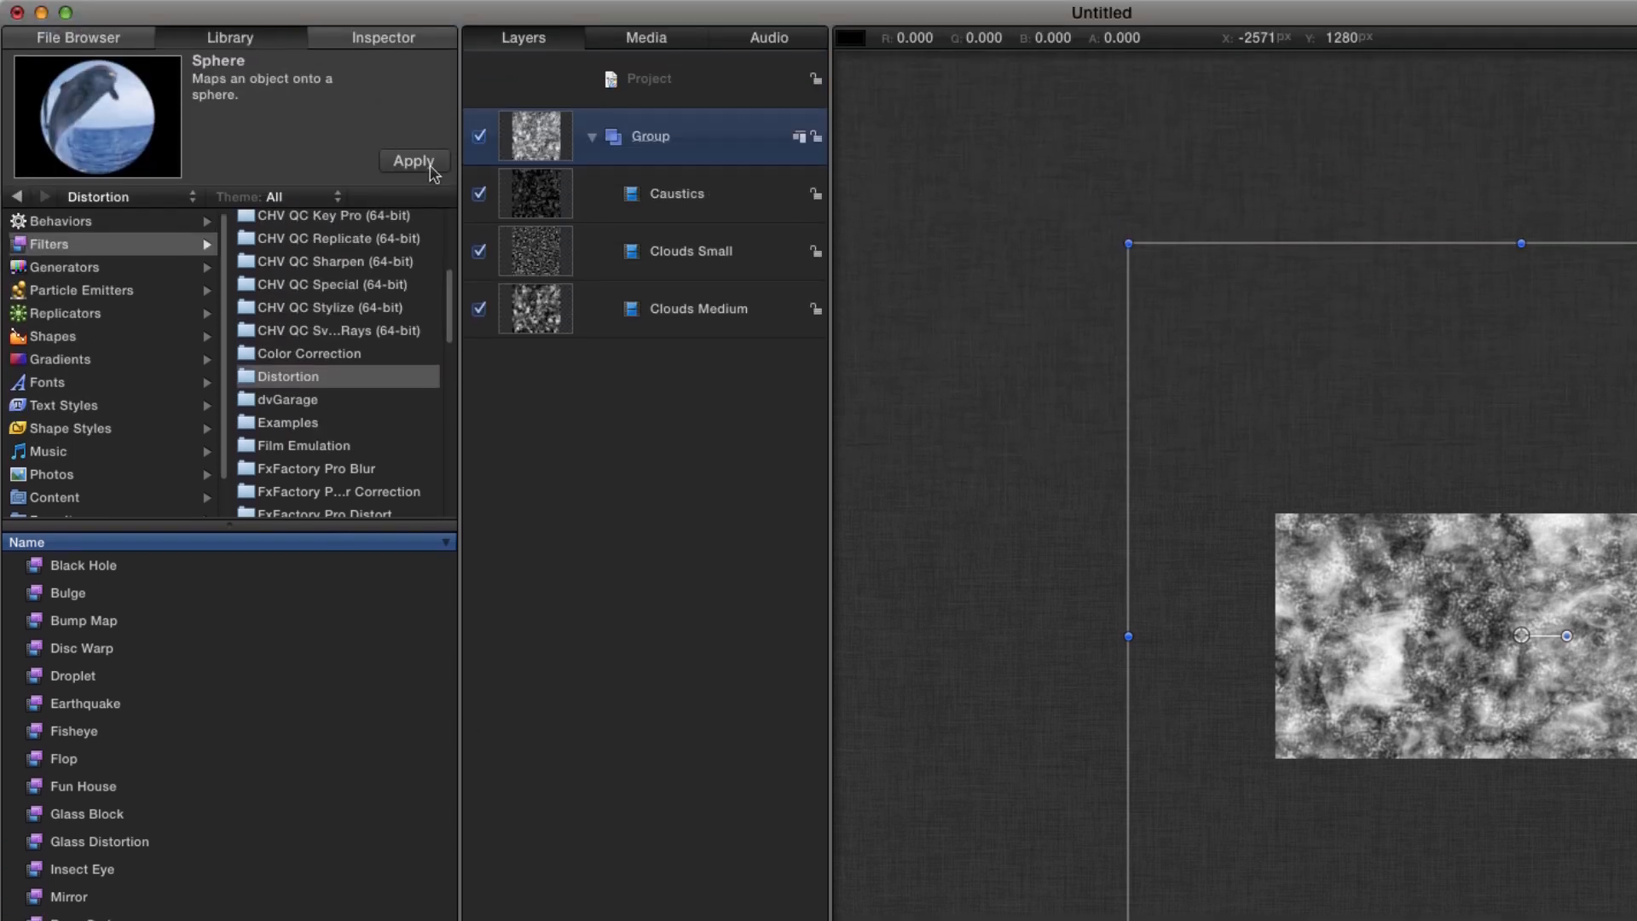
{"action": "left_click", "coordinate": [433, 151]}
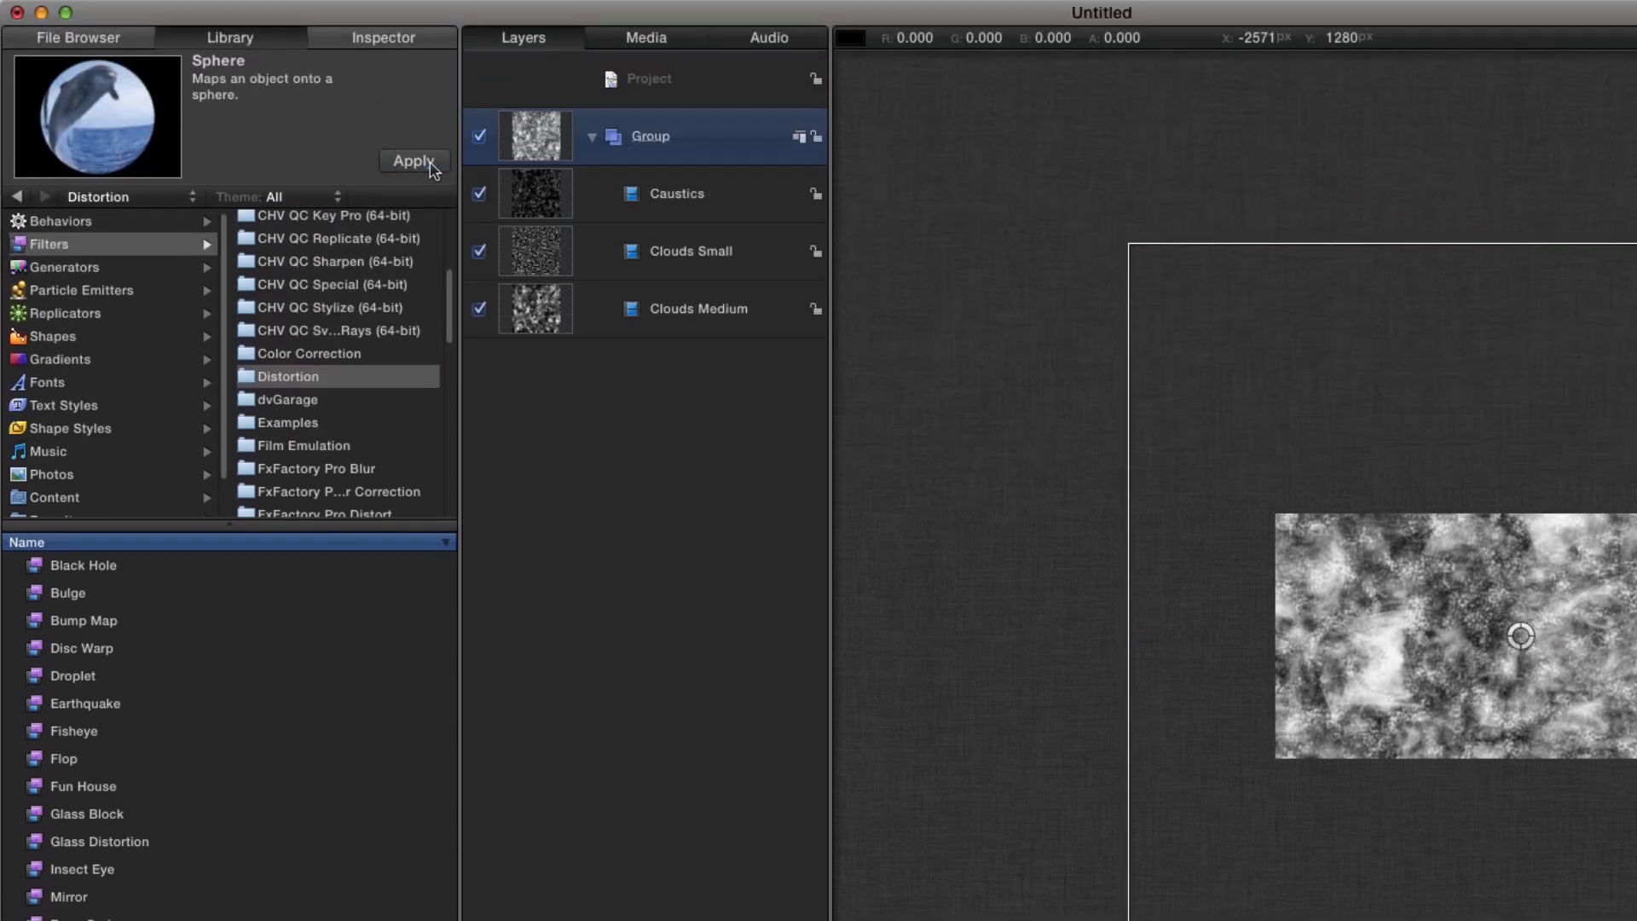
Increase the radius of the Sphere filter on the texture group
{"action": "left_click", "coordinate": [388, 39]}
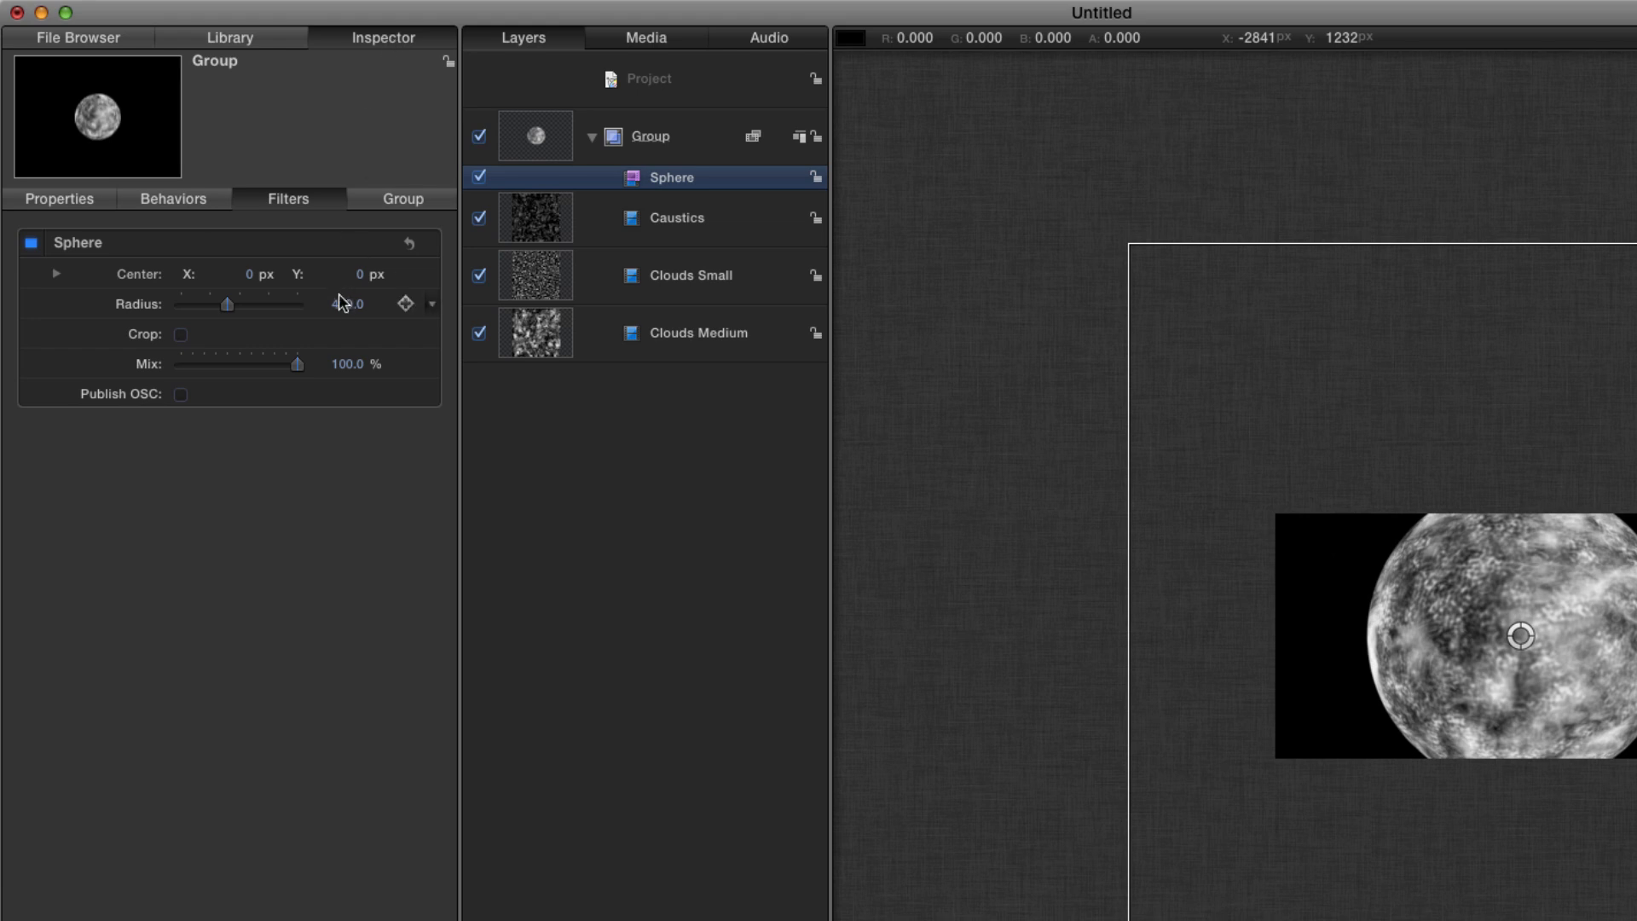
{"action": "left_click", "coordinate": [347, 305]}
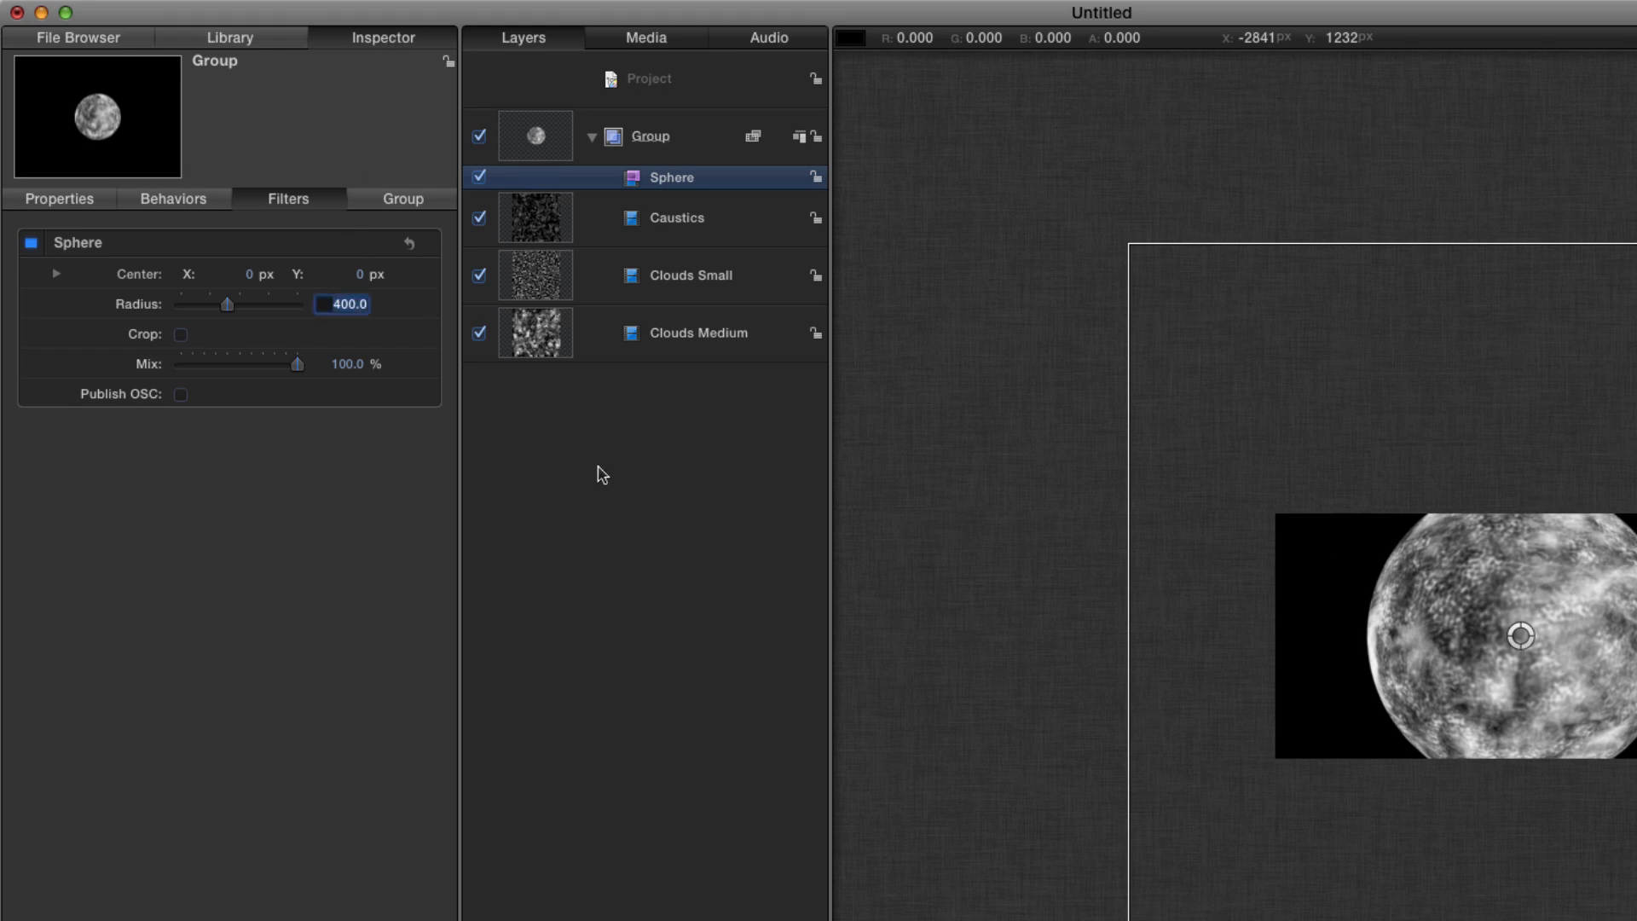
{"action": "type", "text": "1"}
{"action": "key", "text": "Return"}
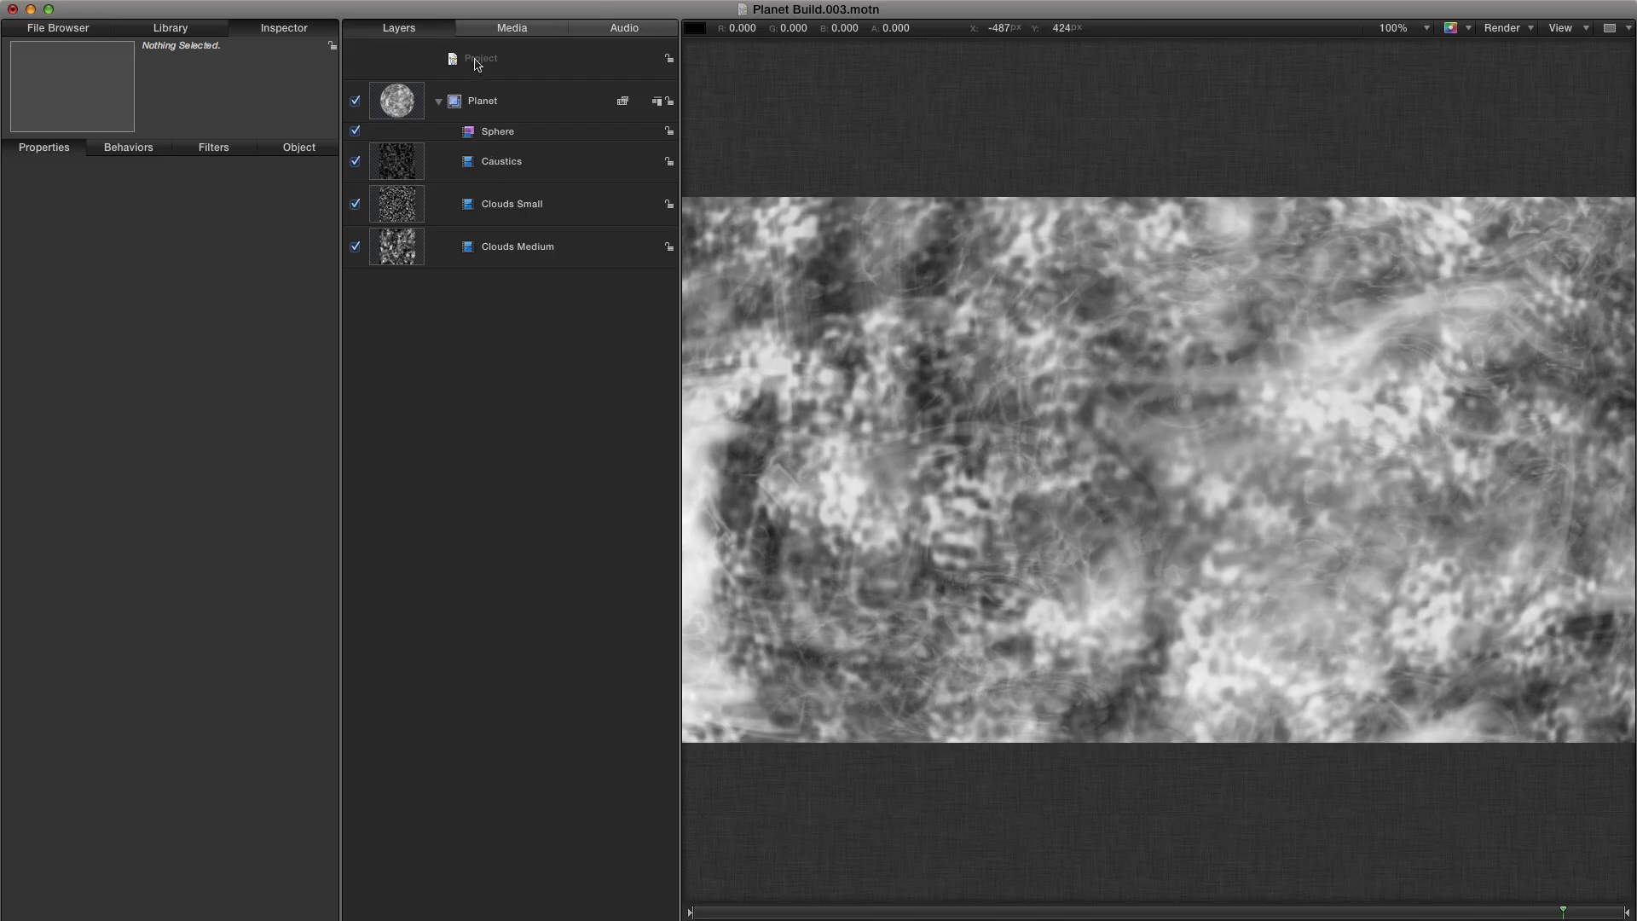
Add a camera with the project switched to 3D, and set the camera's Z position to 6453 px
{"action": "left_click", "coordinate": [476, 60]}
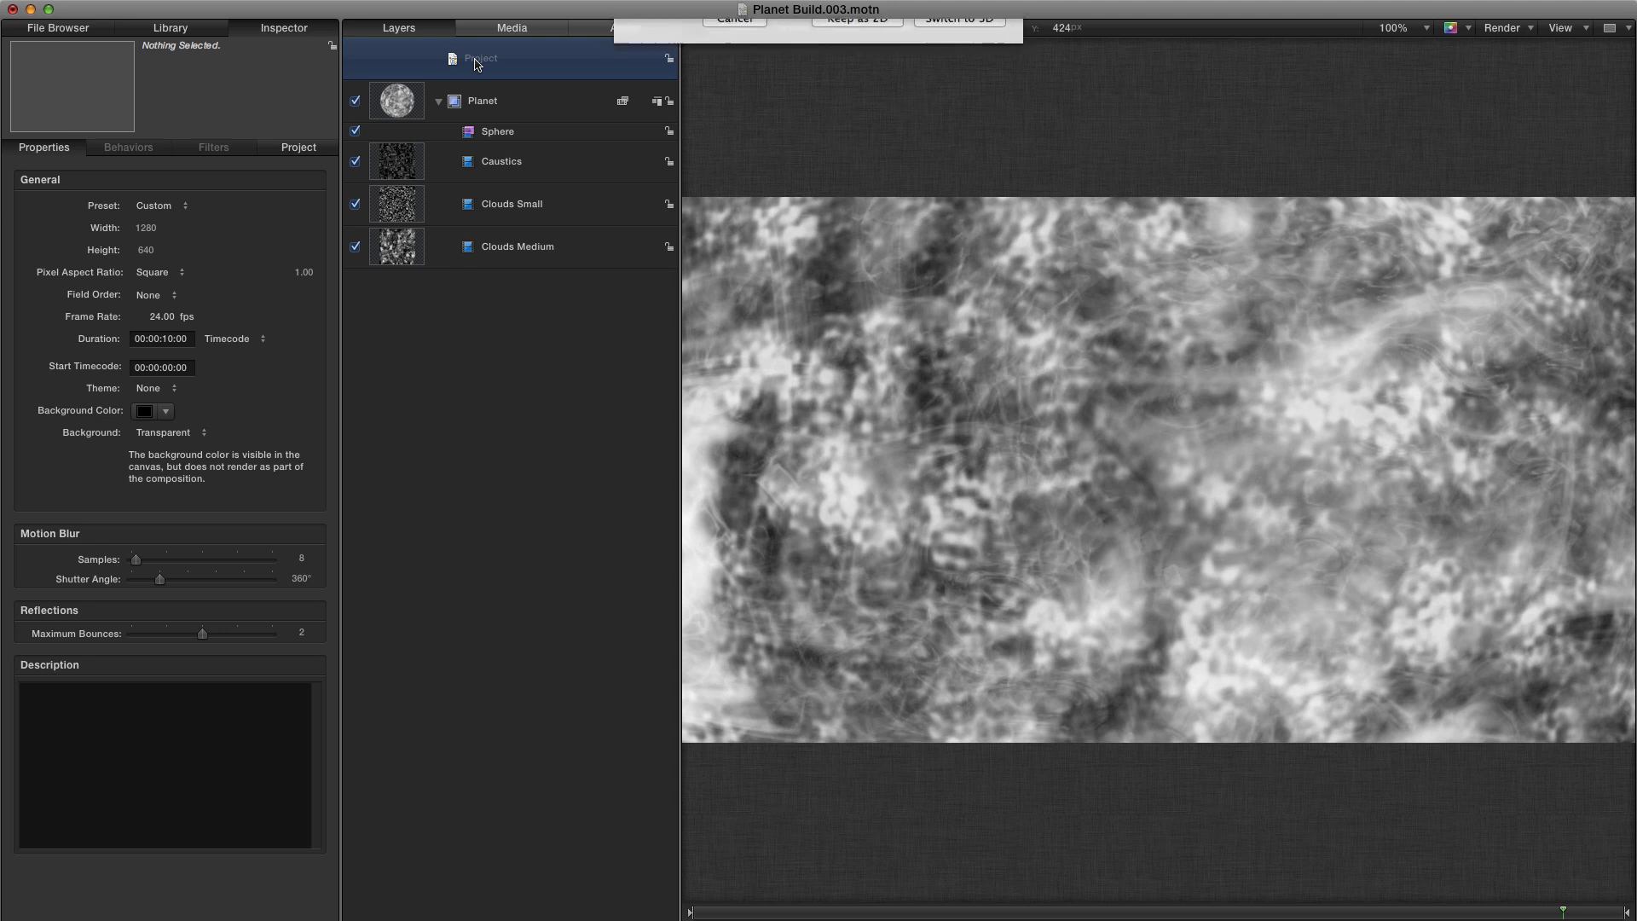
{"action": "key", "text": "alt+super+c"}
{"action": "left_click", "coordinate": [956, 121]}
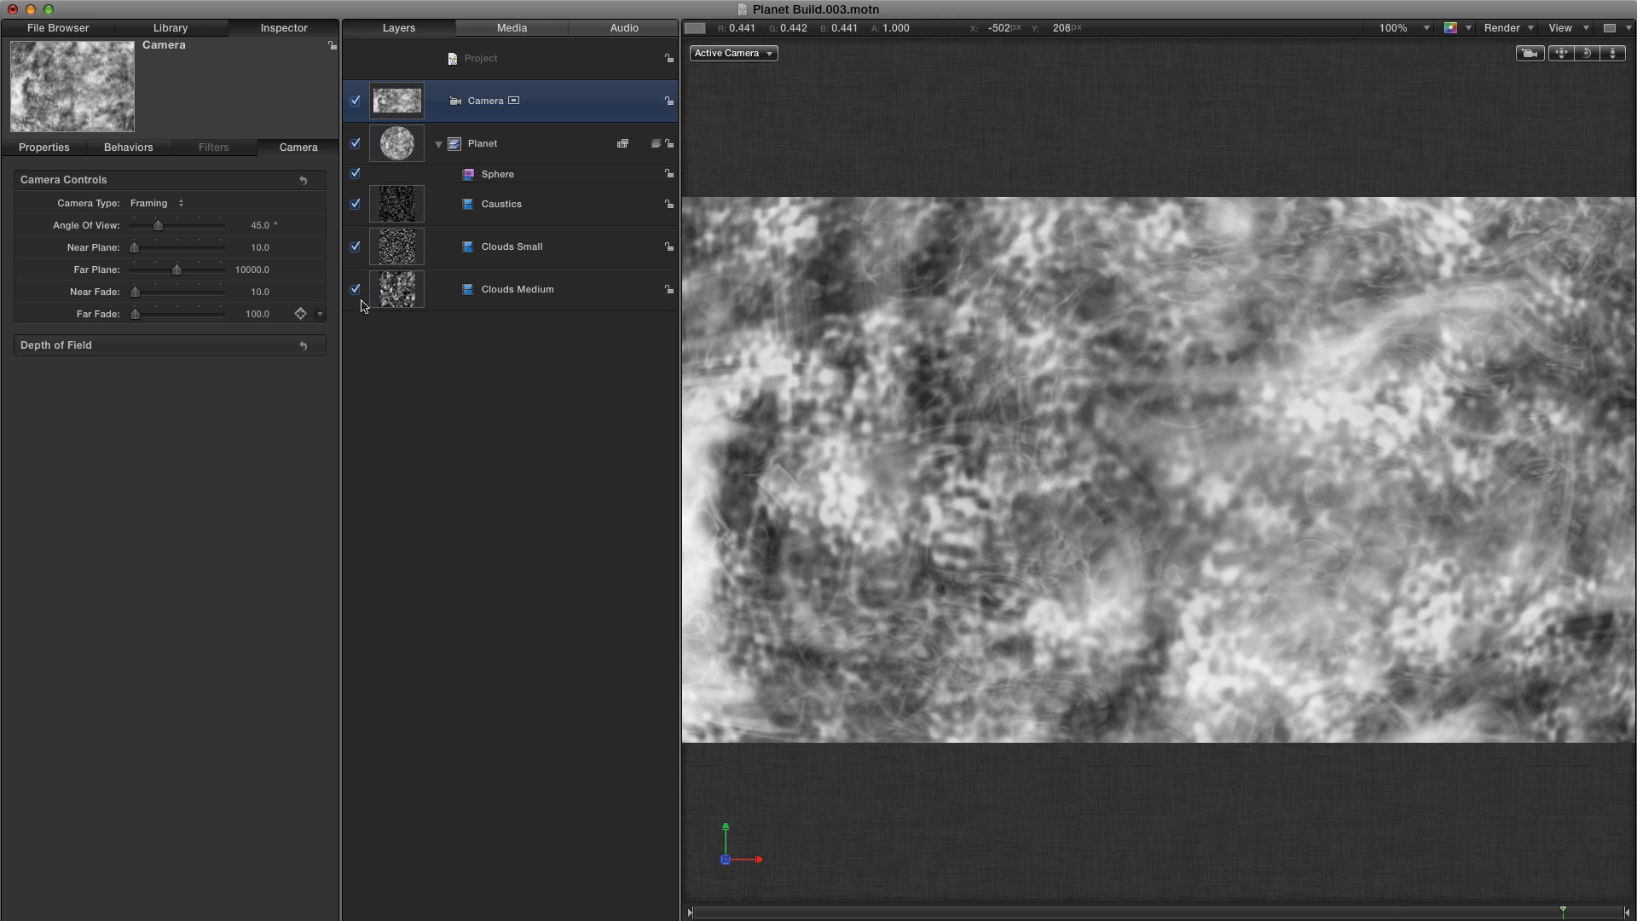
{"action": "left_click", "coordinate": [40, 149]}
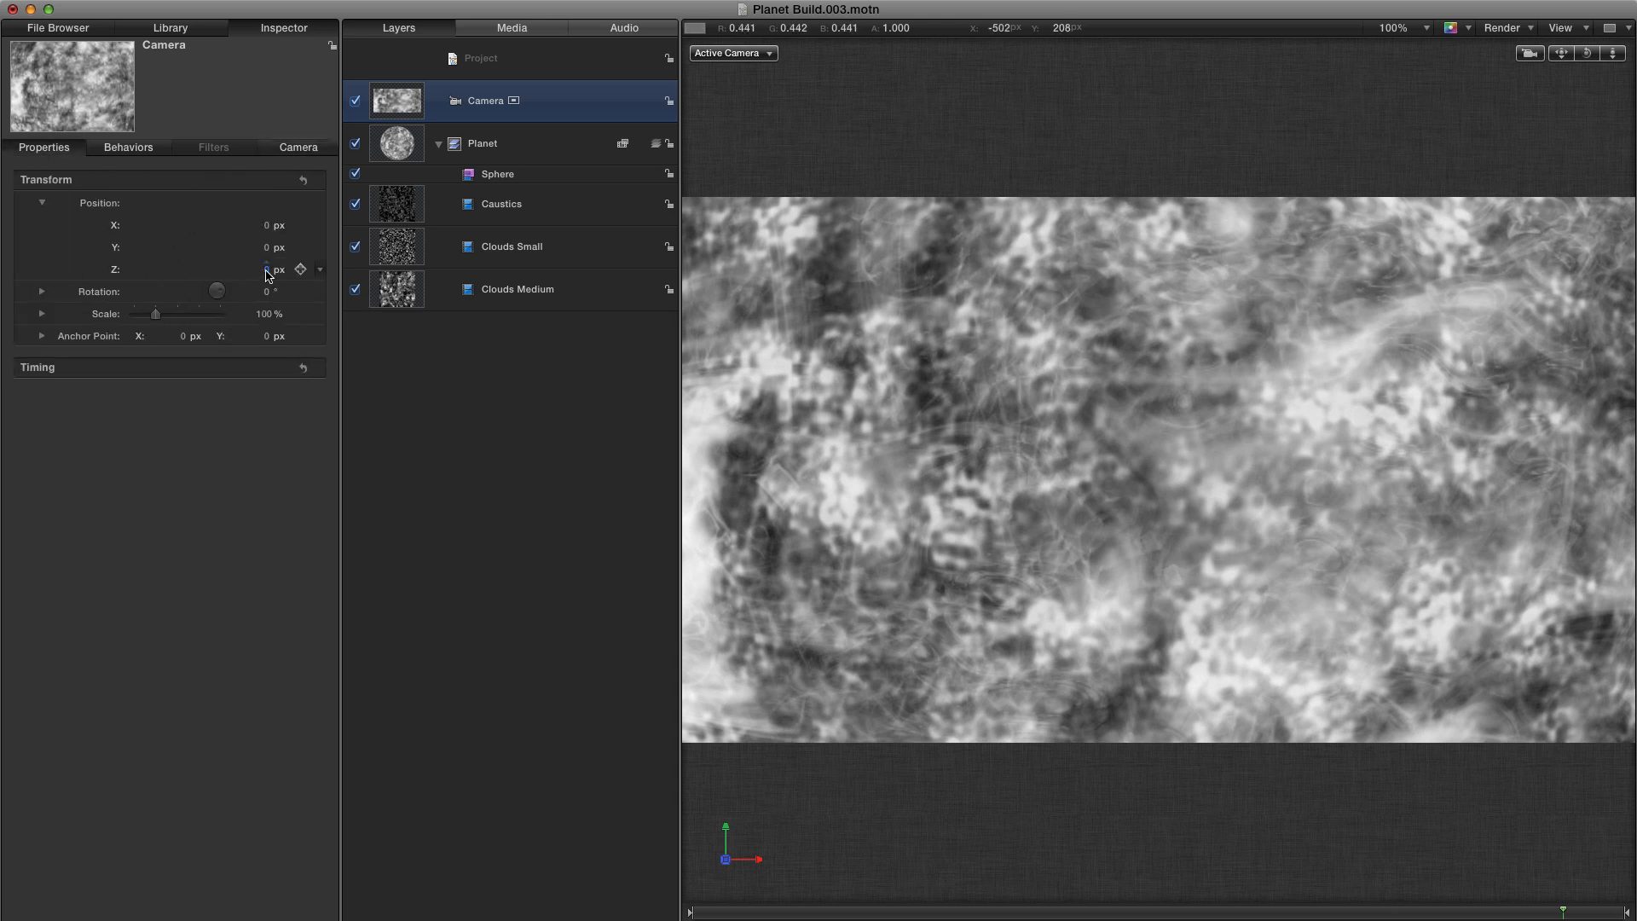
{"action": "left_click_drag", "start_coordinate": [267, 271], "coordinate": [254, 267]}
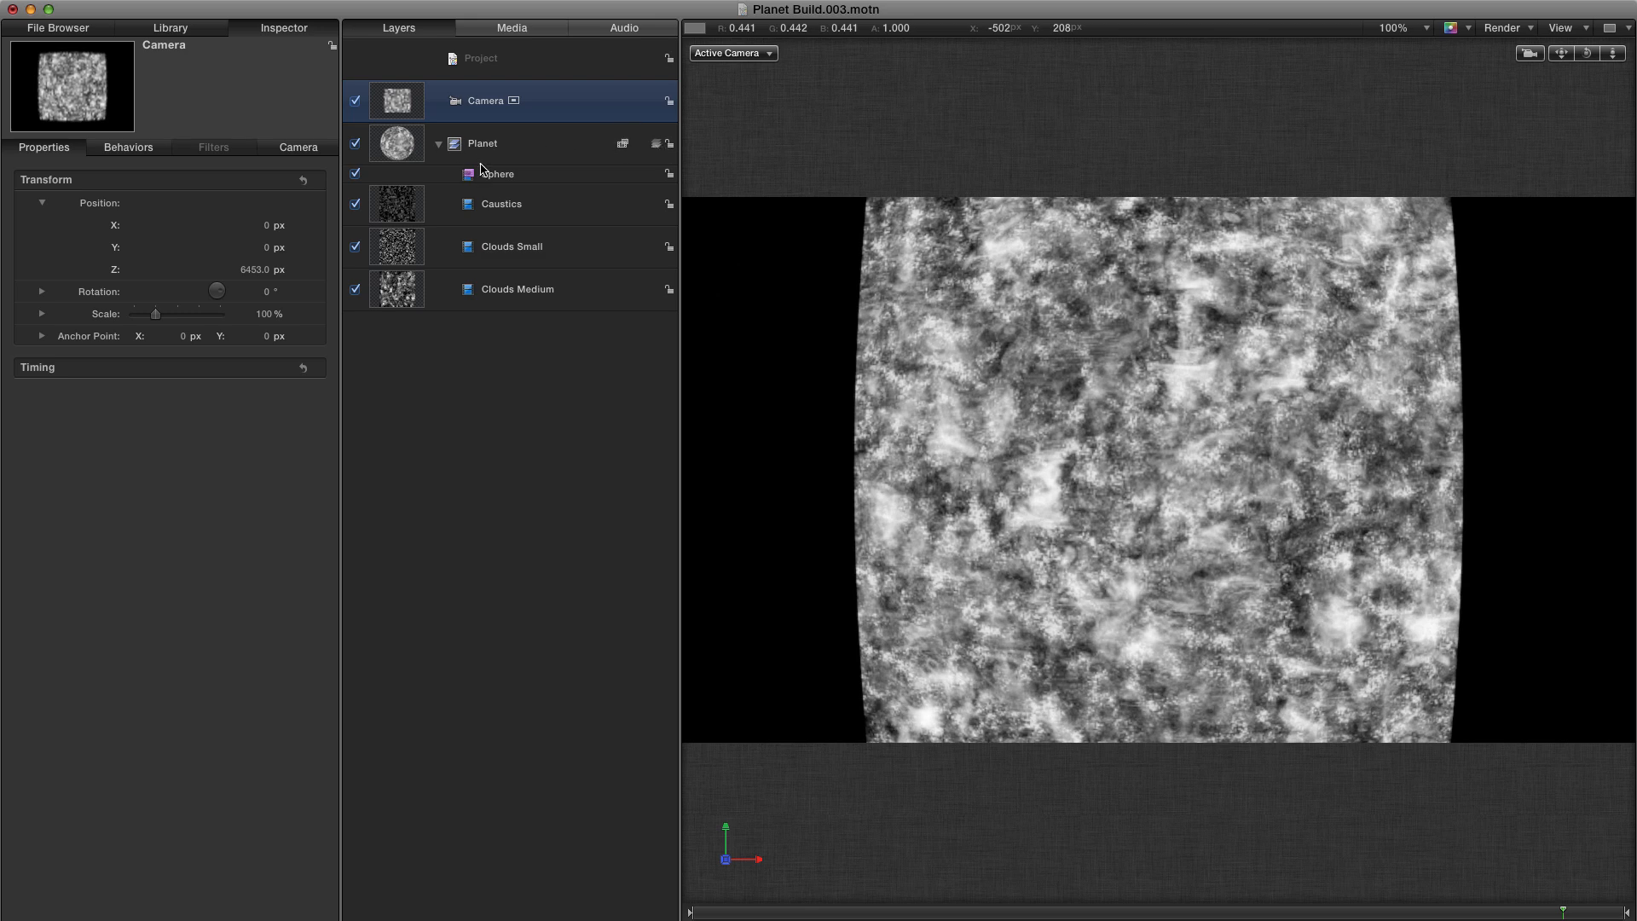
Create a new group and nest the Planet group inside it
{"action": "left_click", "coordinate": [406, 149]}
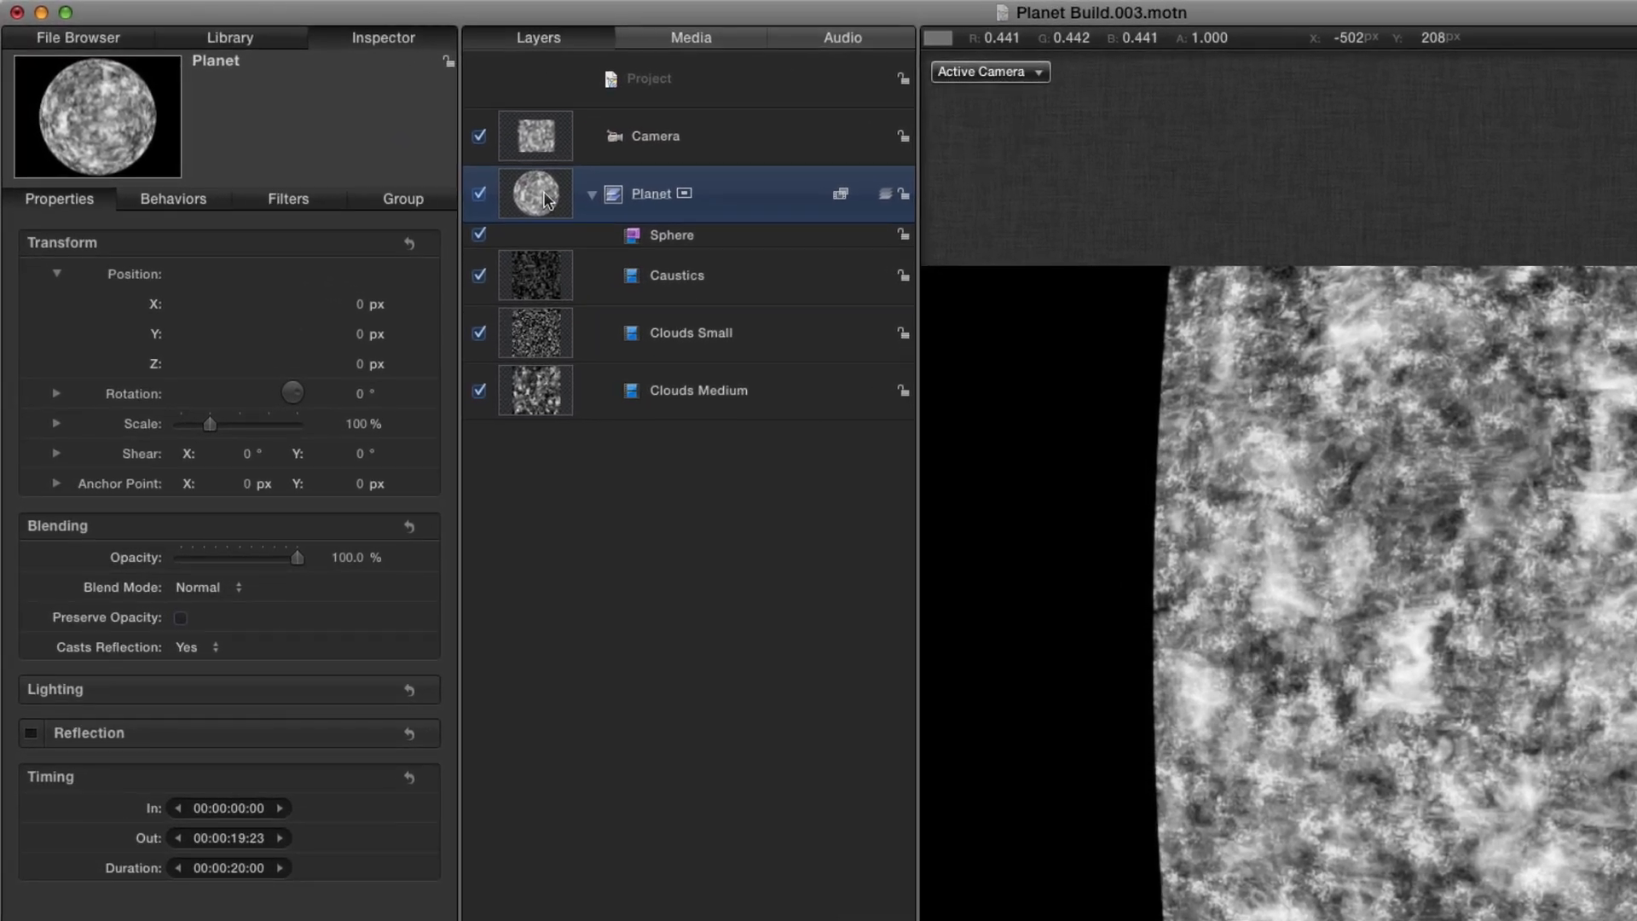
{"action": "key", "text": "super+shift+n"}
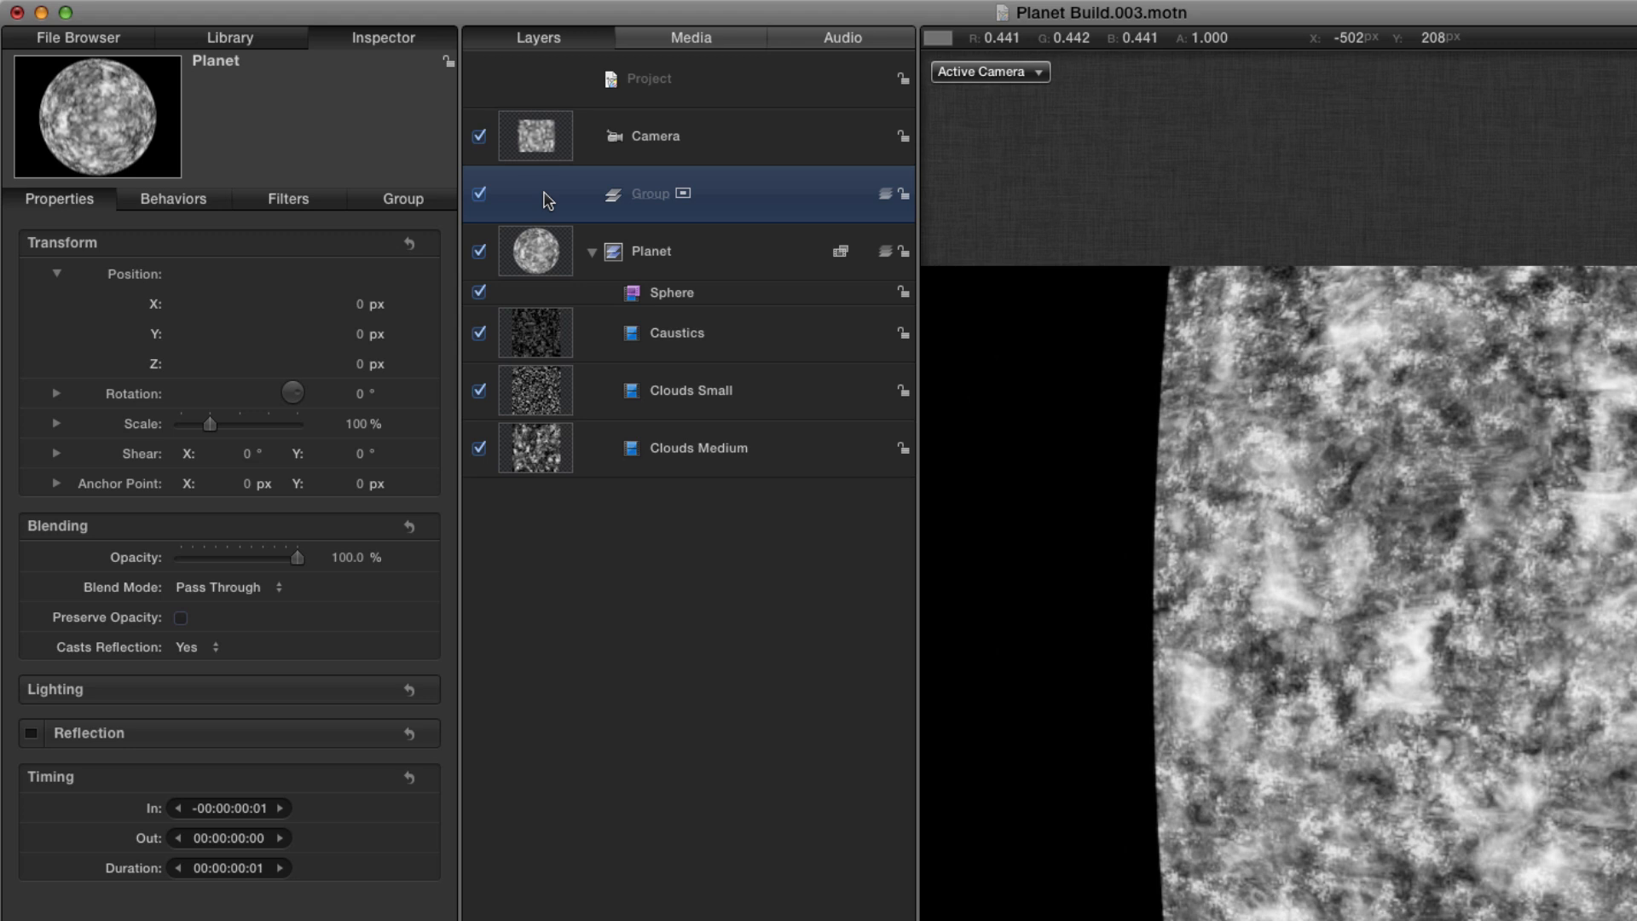
{"action": "left_click_drag", "start_coordinate": [535, 246], "coordinate": [686, 198]}
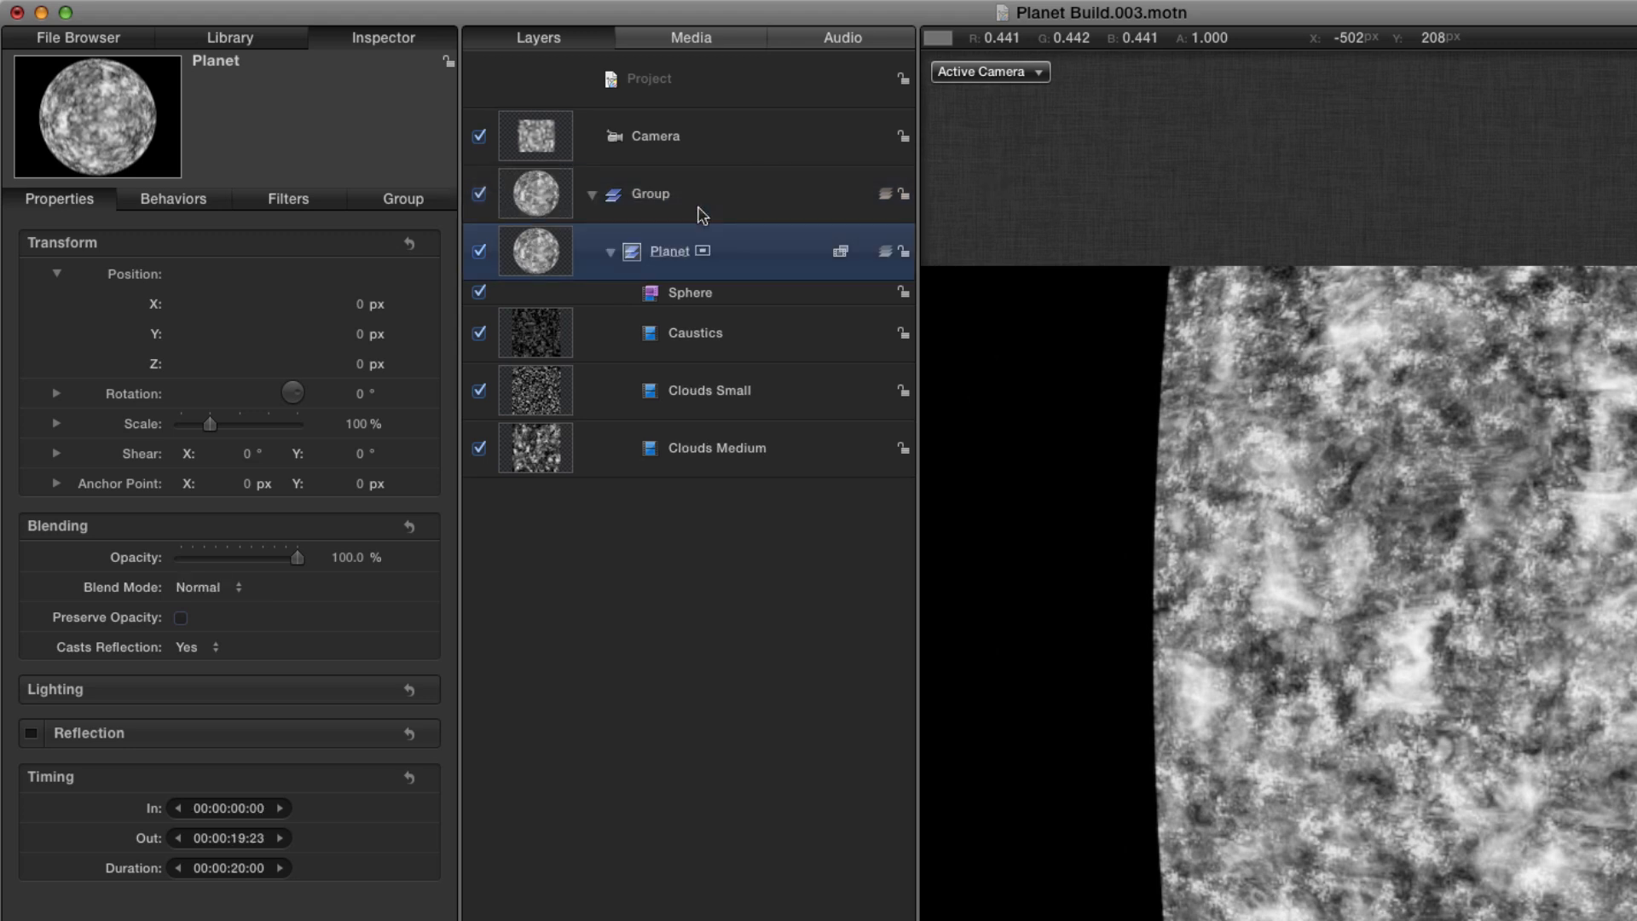
Switch the Planet group from 3D to 2D, toggling between both modes to compare how the sphere renders
{"action": "right_click", "coordinate": [537, 256]}
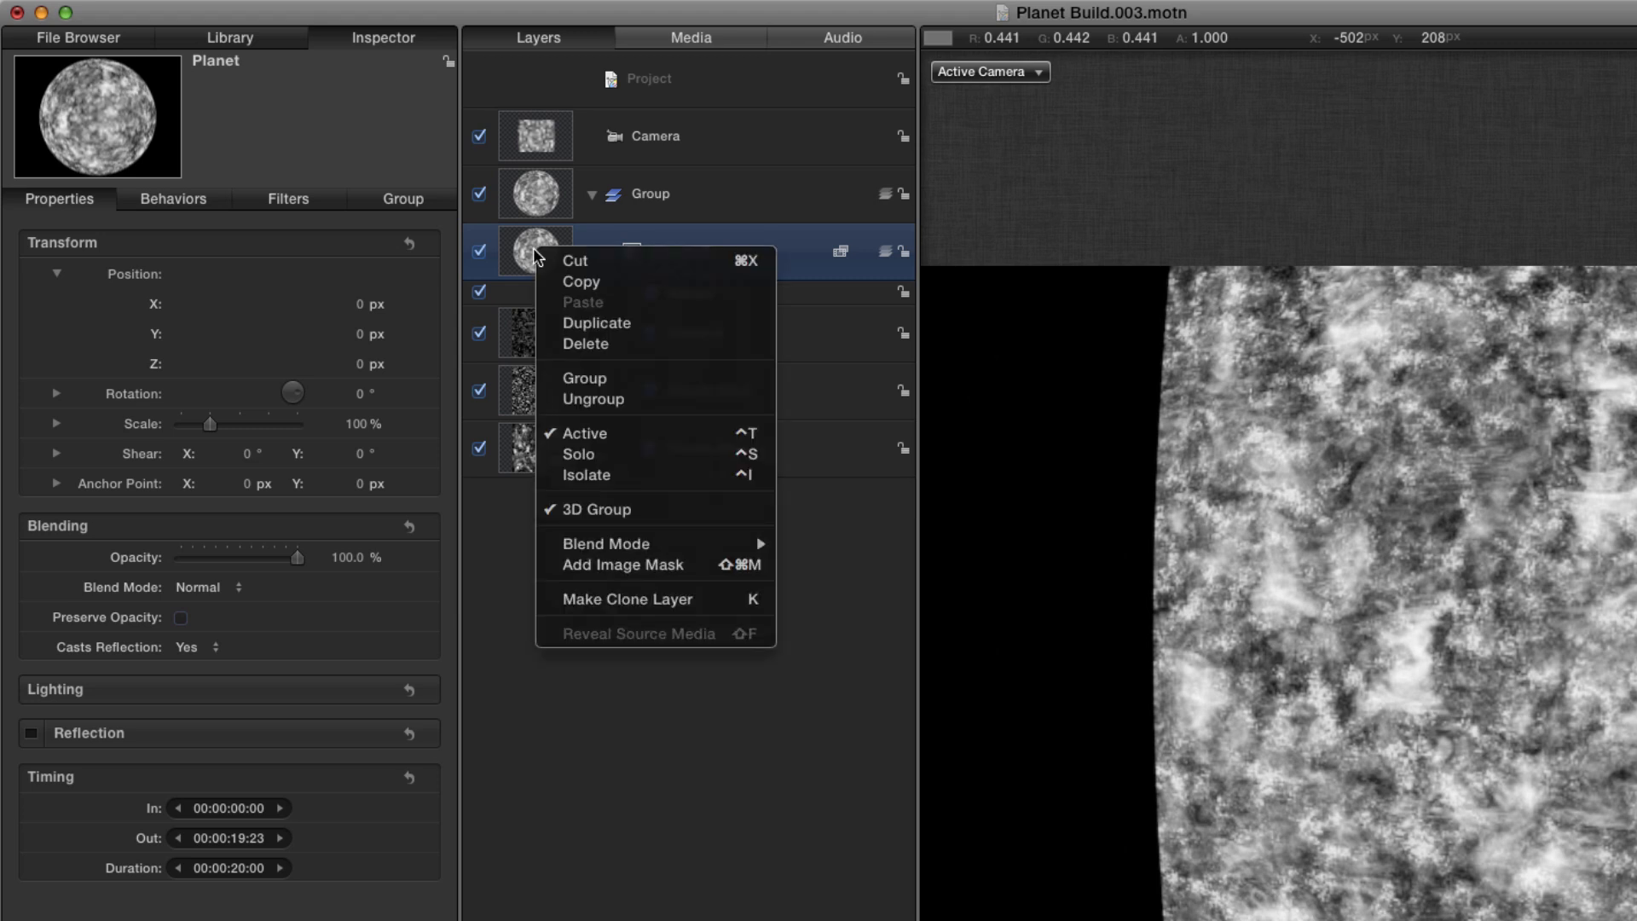
{"action": "left_click", "coordinate": [569, 511]}
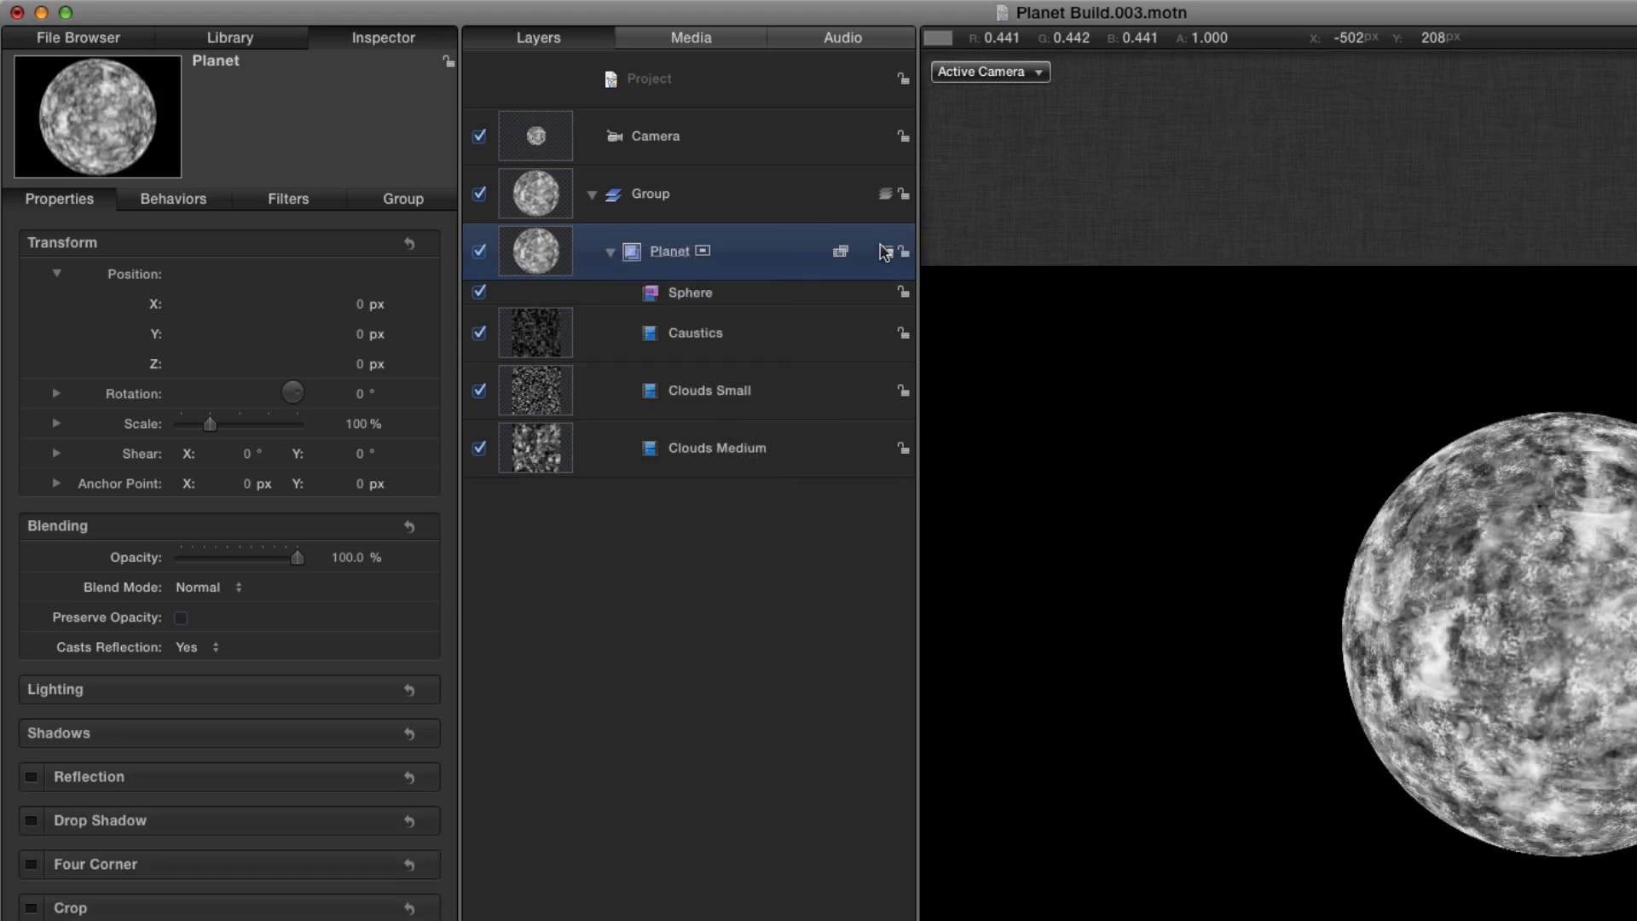
{"action": "left_click", "coordinate": [886, 252]}
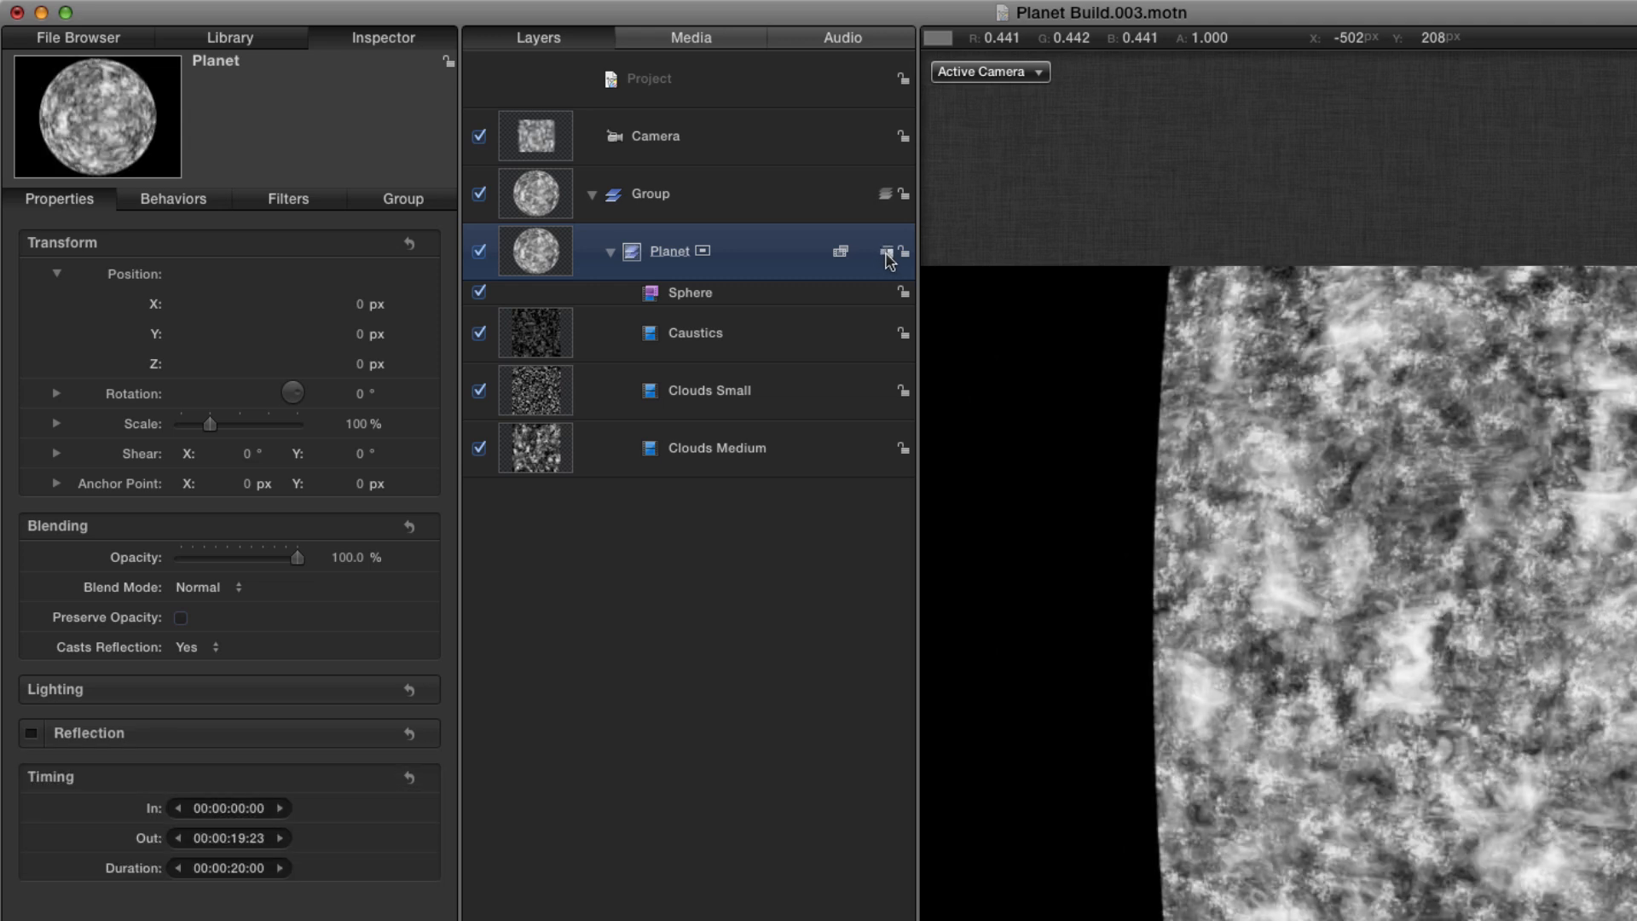
{"action": "left_click", "coordinate": [886, 253]}
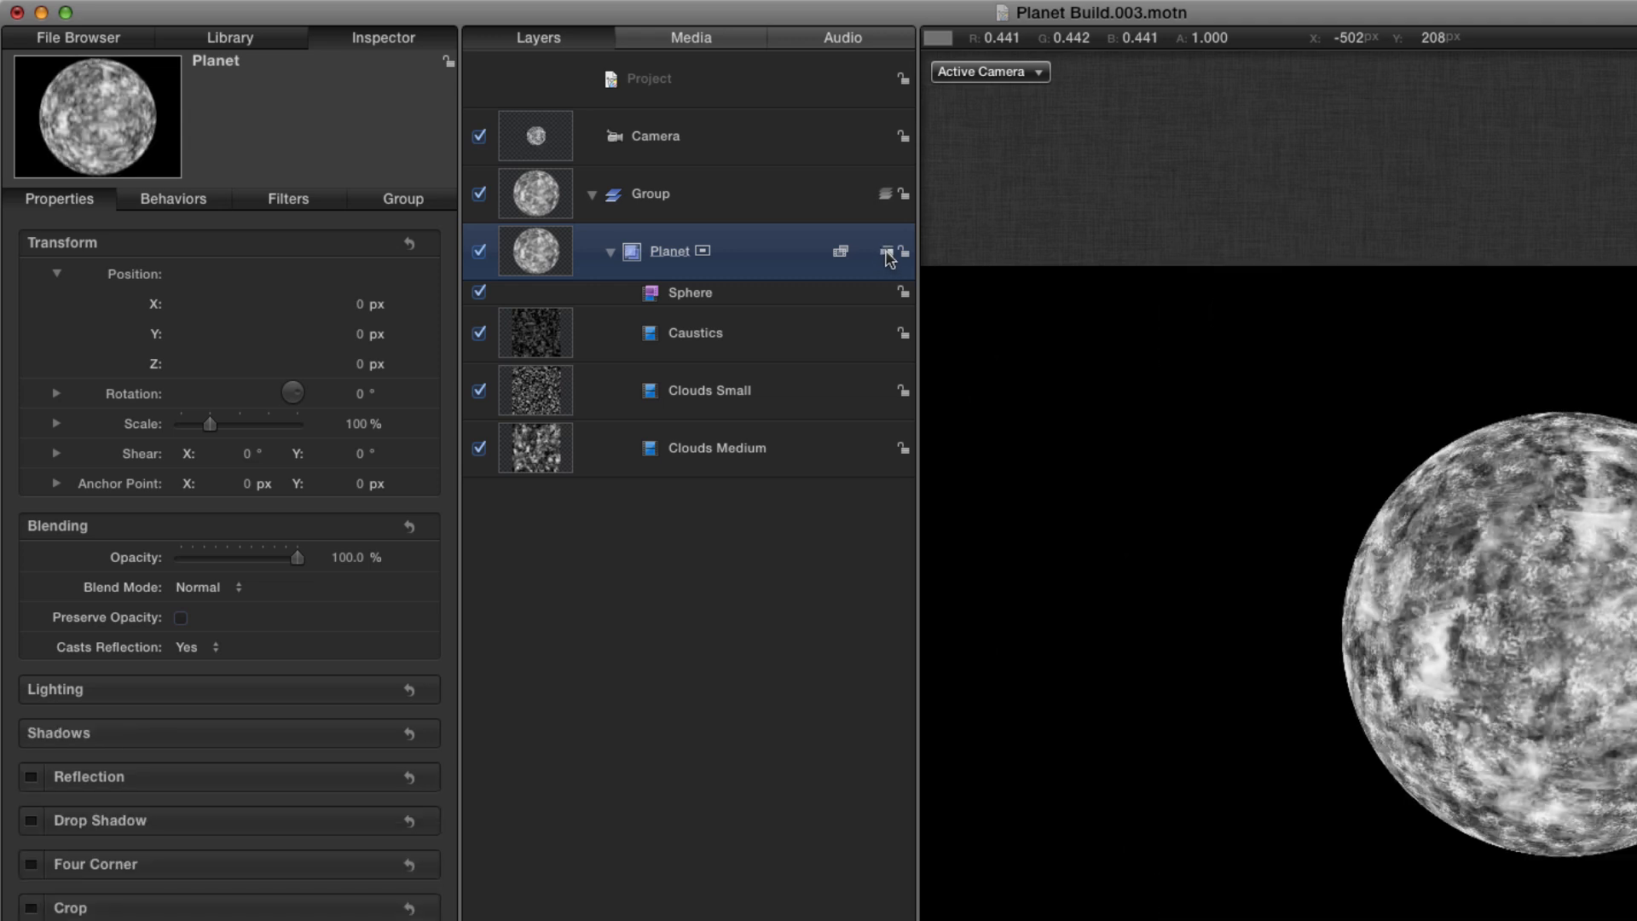
{"action": "left_click", "coordinate": [886, 252]}
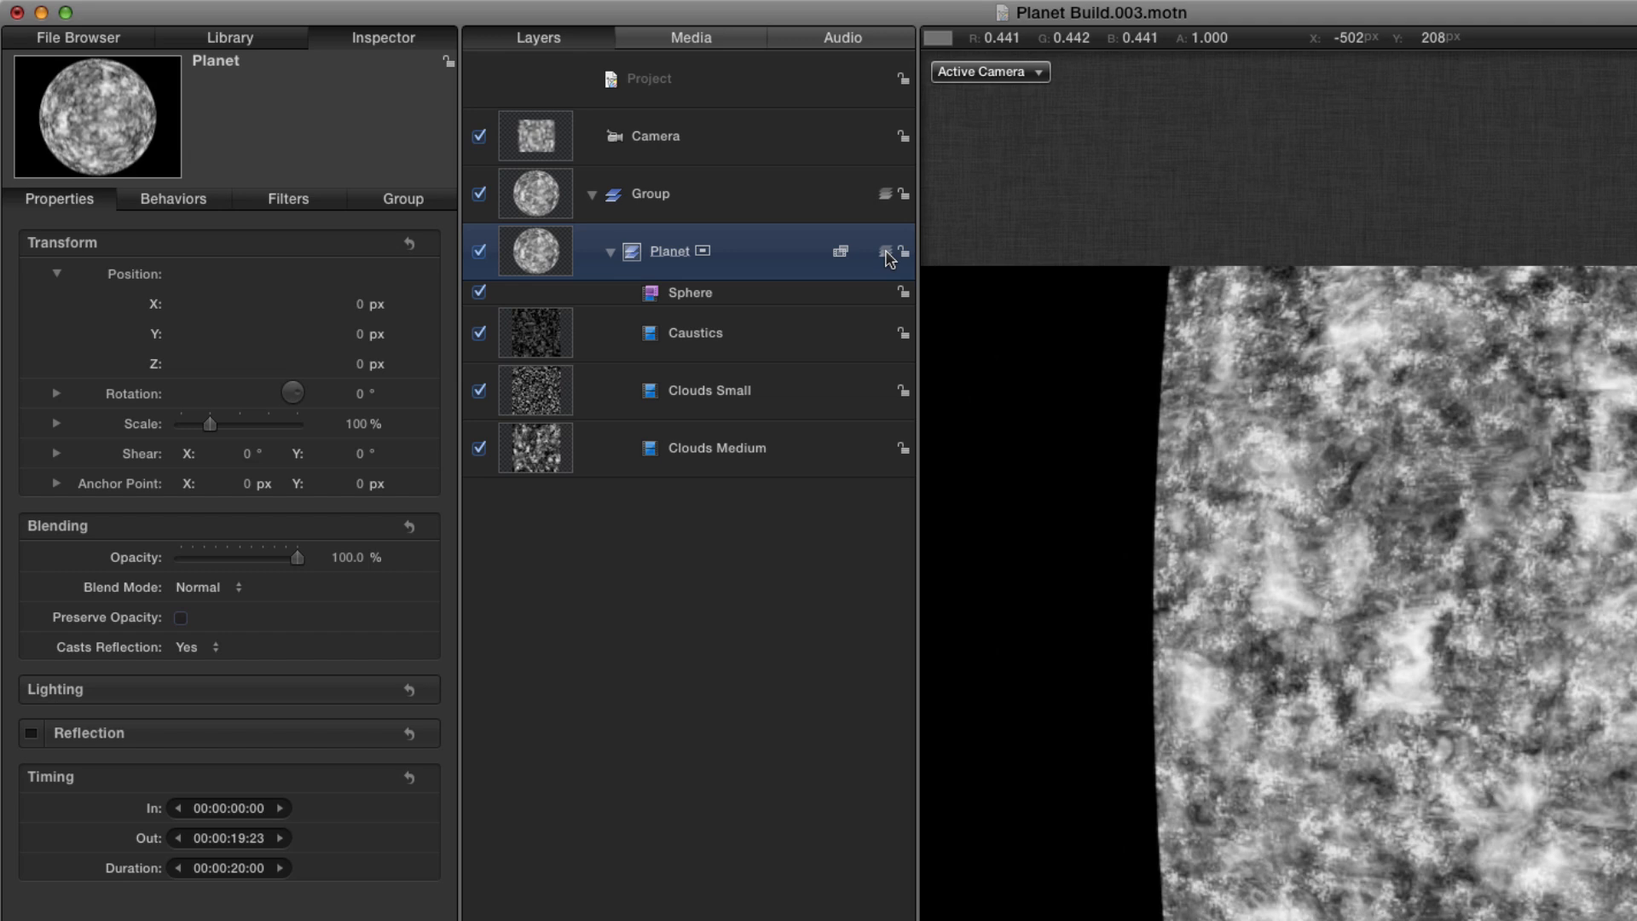
{"action": "left_click", "coordinate": [886, 253]}
Move the camera closer to the planet by setting its Z position to 3454 px
{"action": "left_click", "coordinate": [656, 136]}
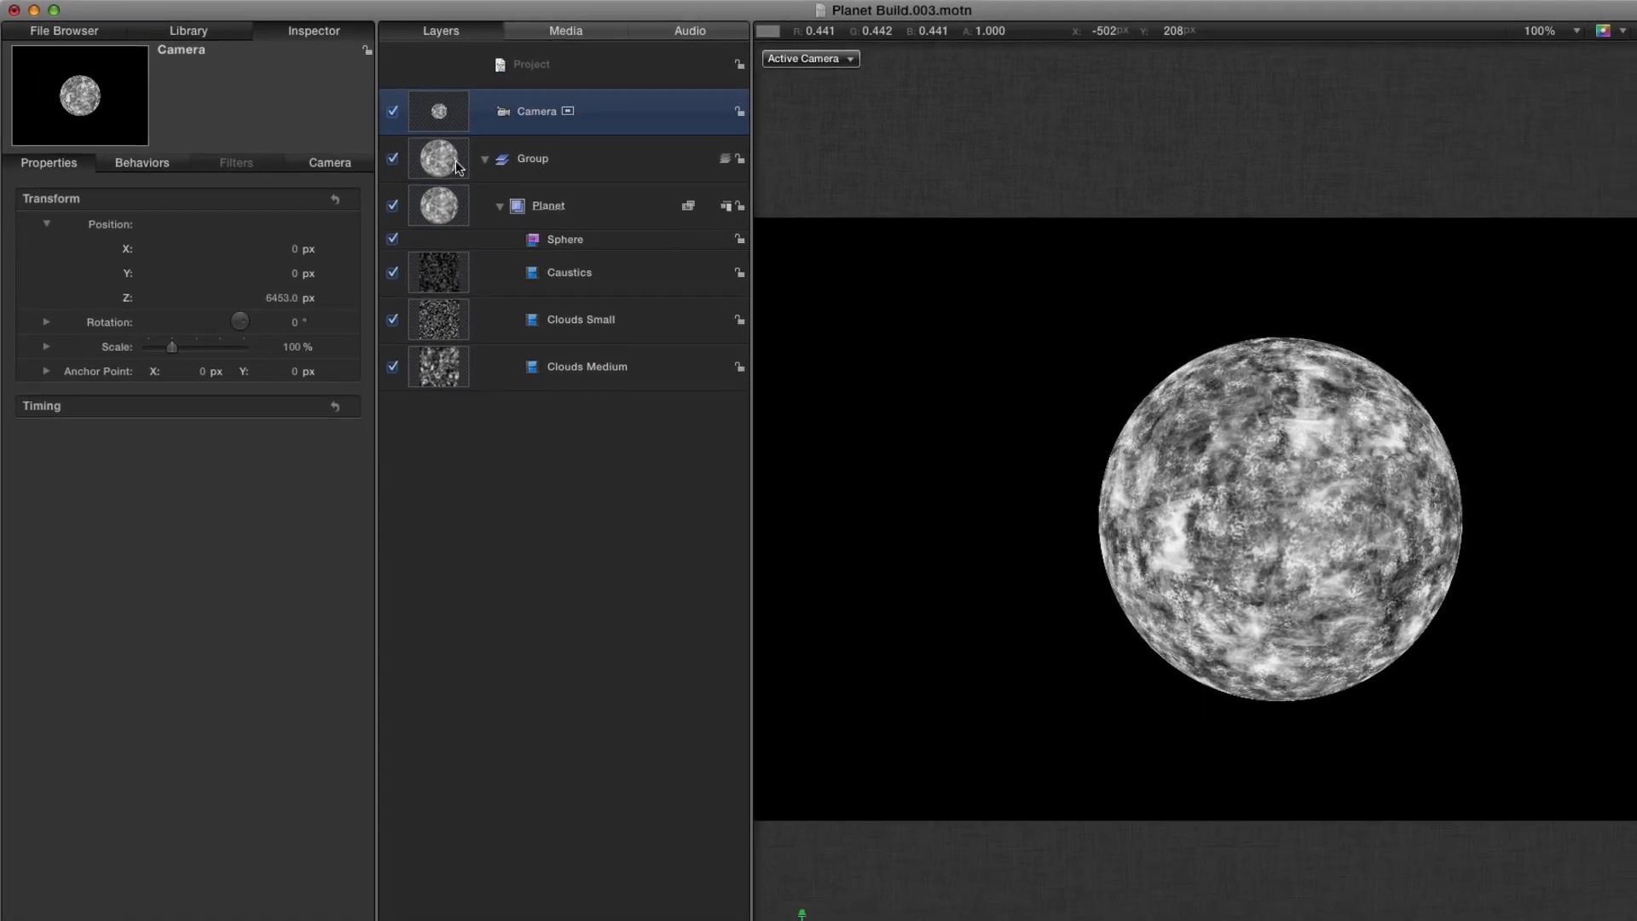
{"action": "left_click_drag", "start_coordinate": [280, 296], "coordinate": [281, 296]}
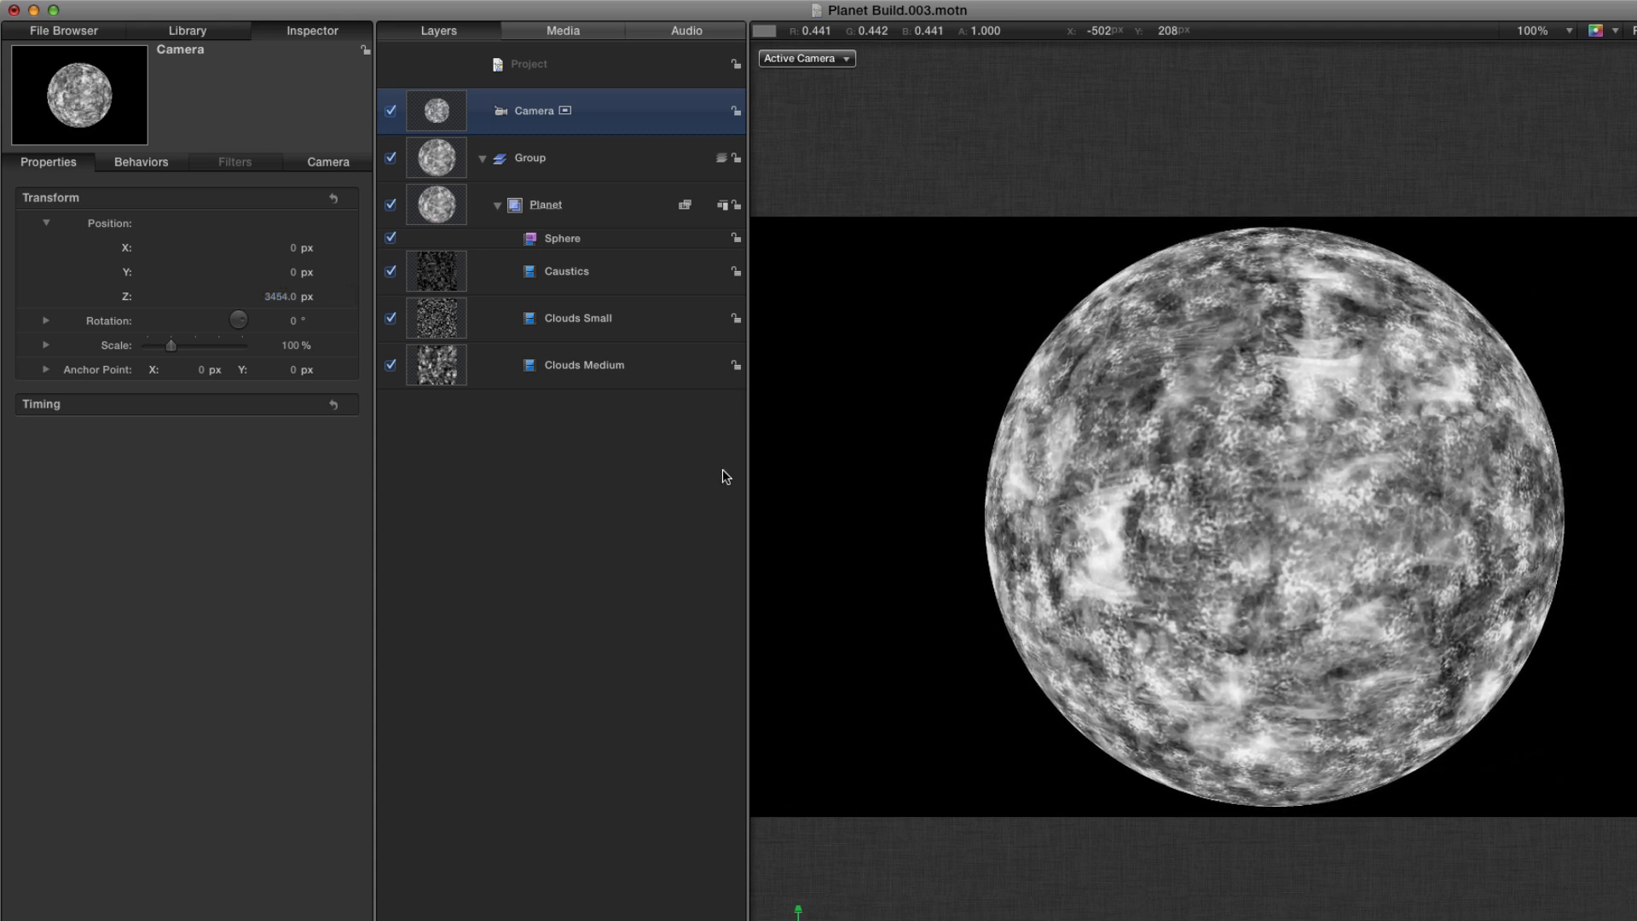
{"action": "left_click_drag", "start_coordinate": [751, 464], "coordinate": [732, 463]}
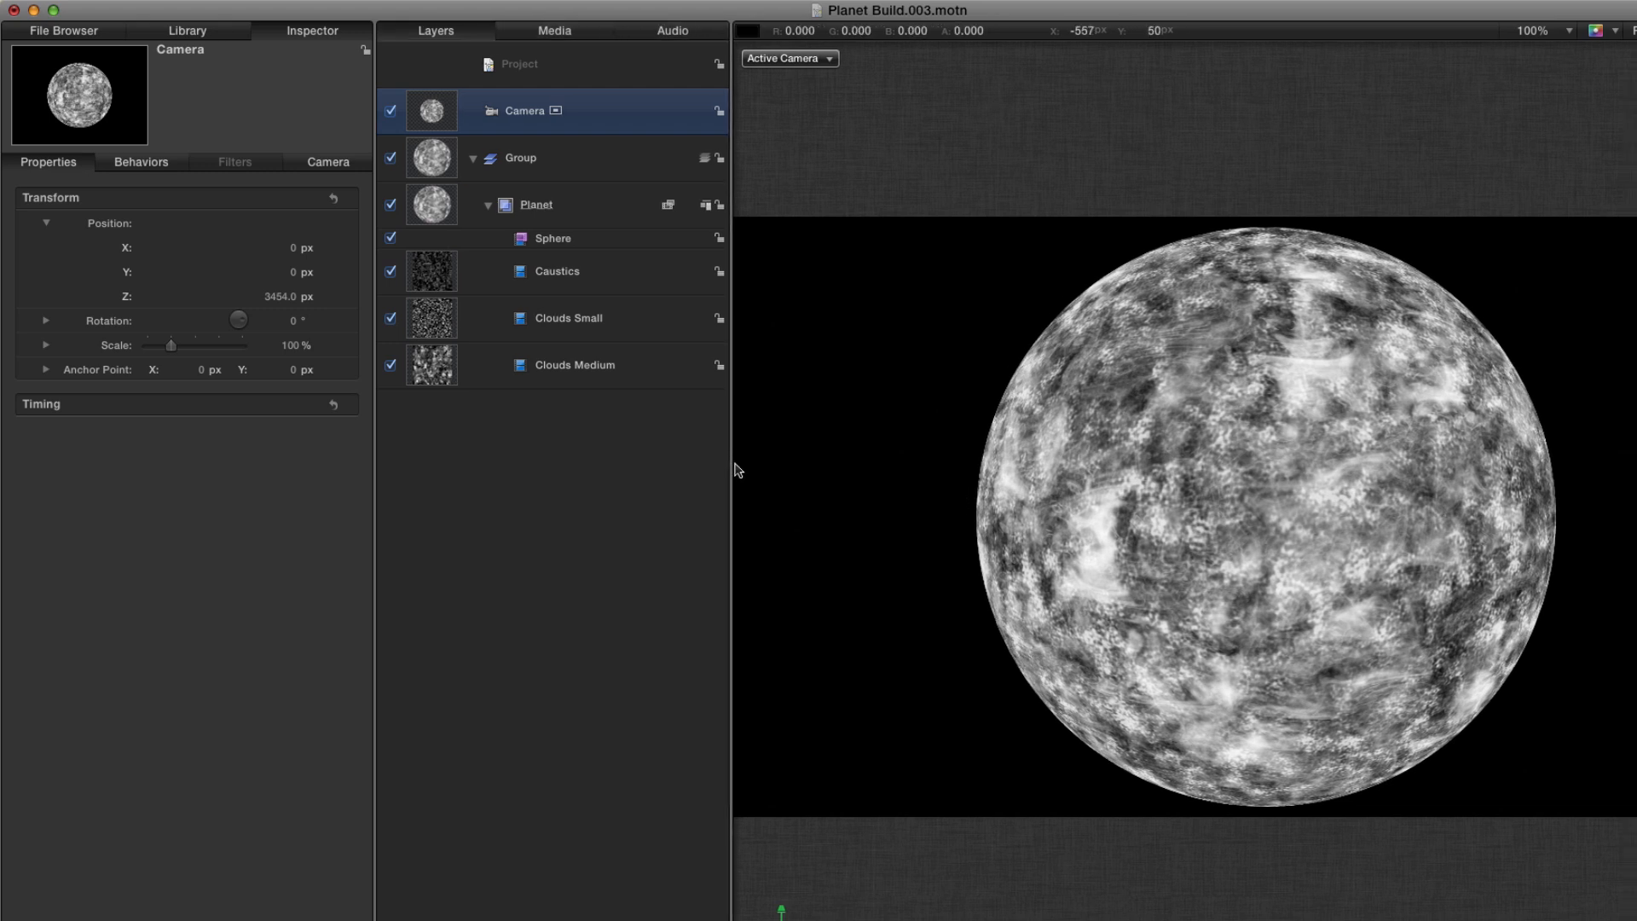
{"action": "left_click_drag", "start_coordinate": [1181, 490], "coordinate": [986, 478]}
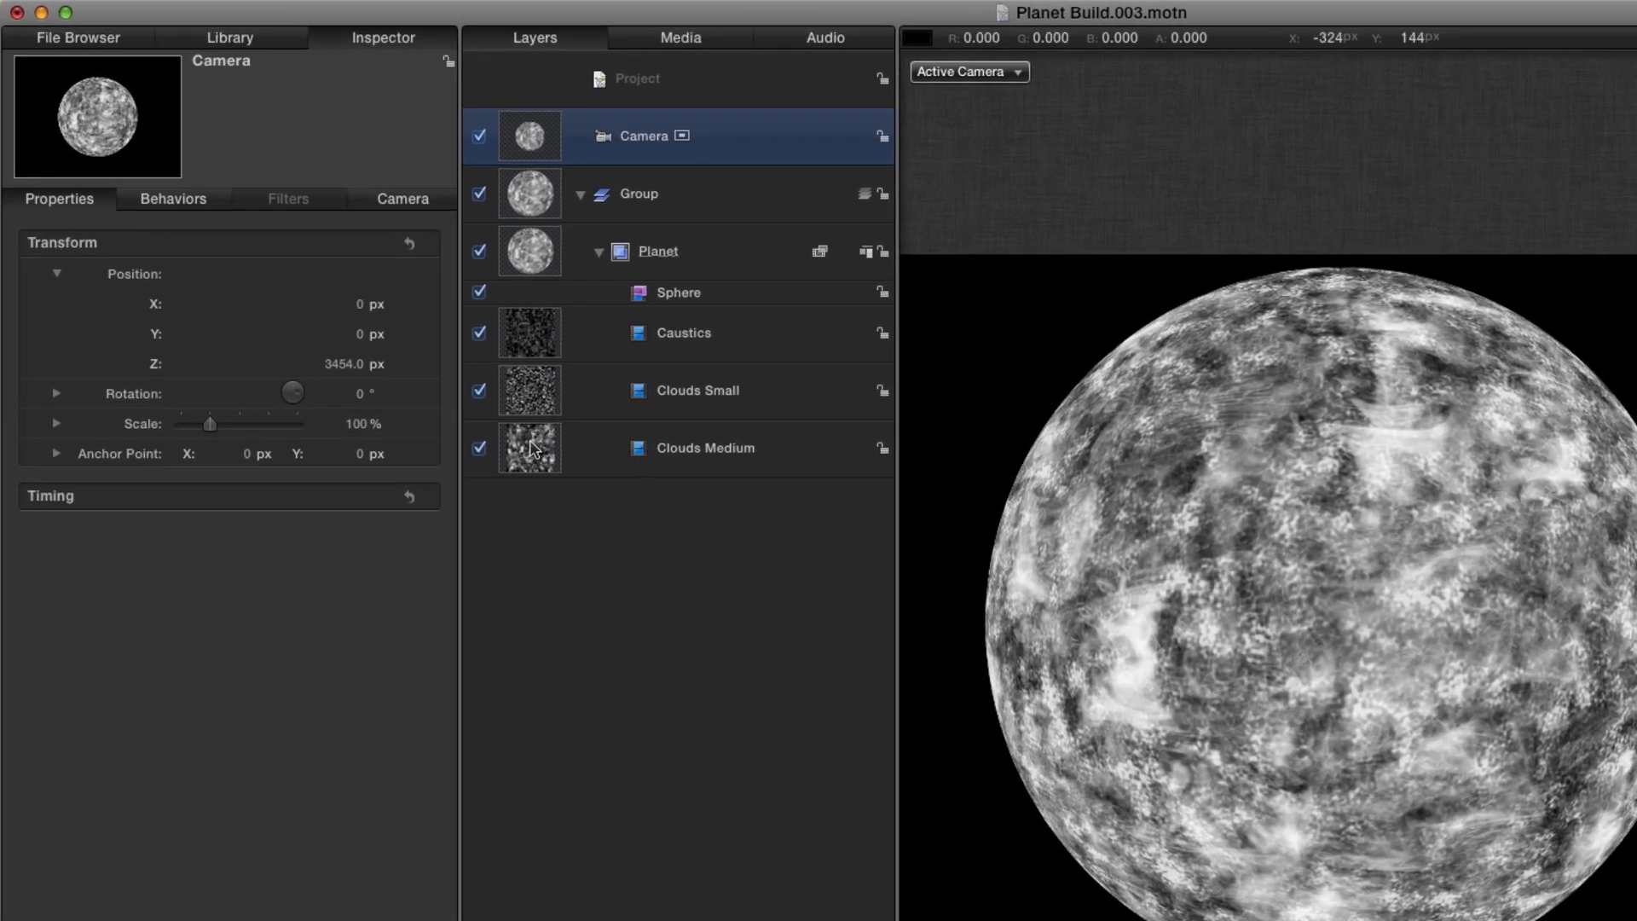
Make a clone of the Clouds Medium layer and set the clone's blend mode to Multiply
{"action": "left_click", "coordinate": [532, 450]}
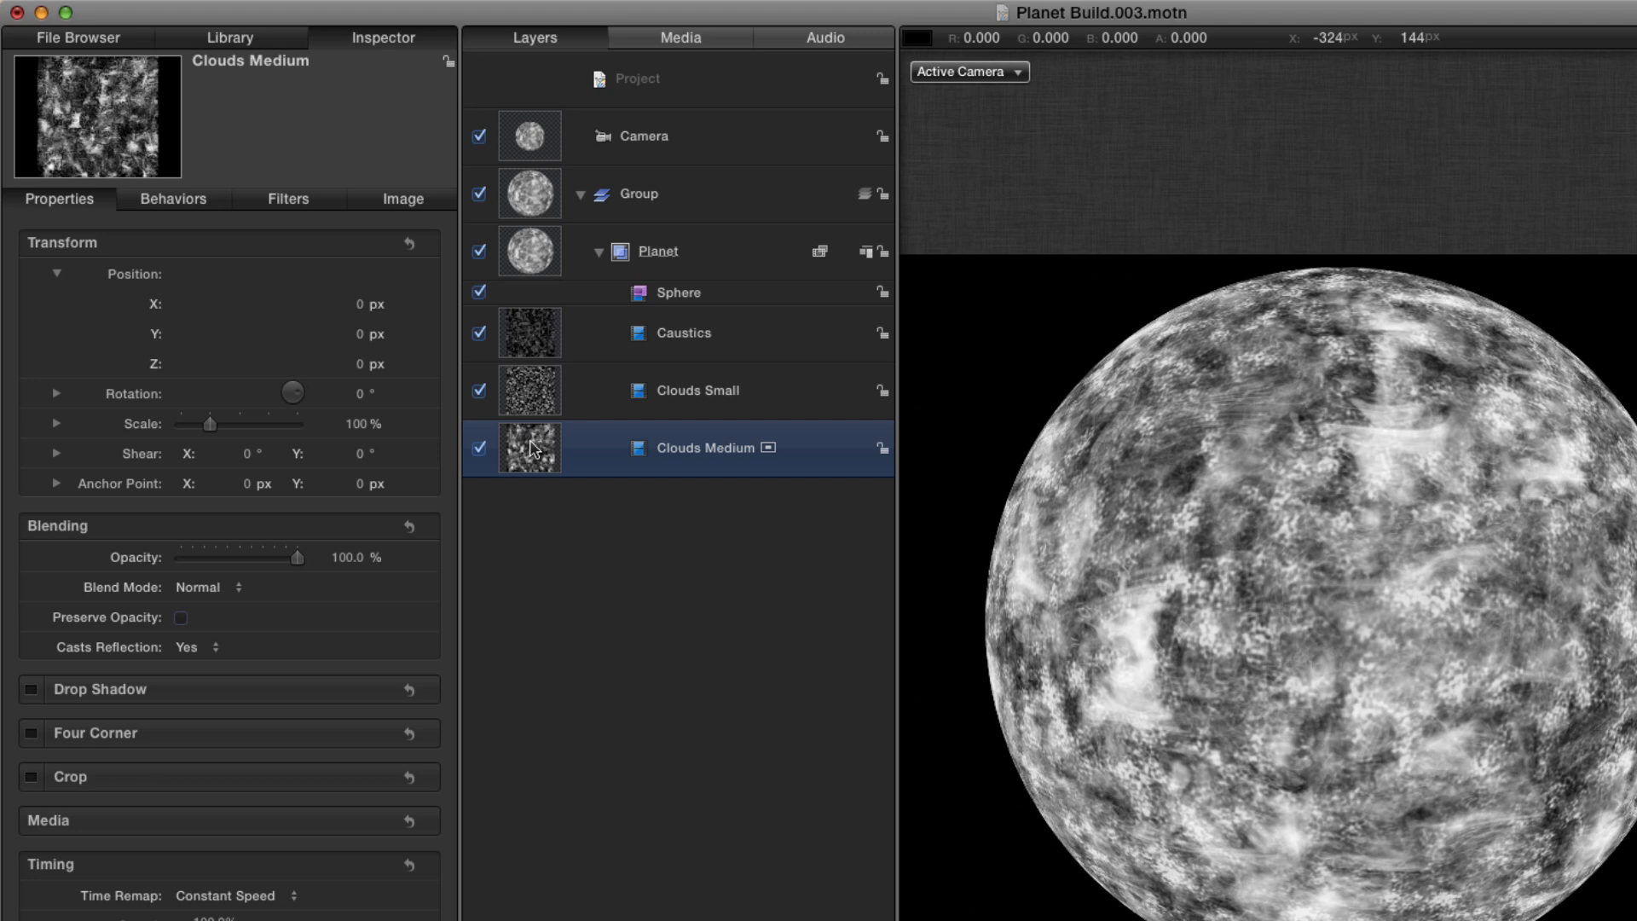
{"action": "key", "text": "k"}
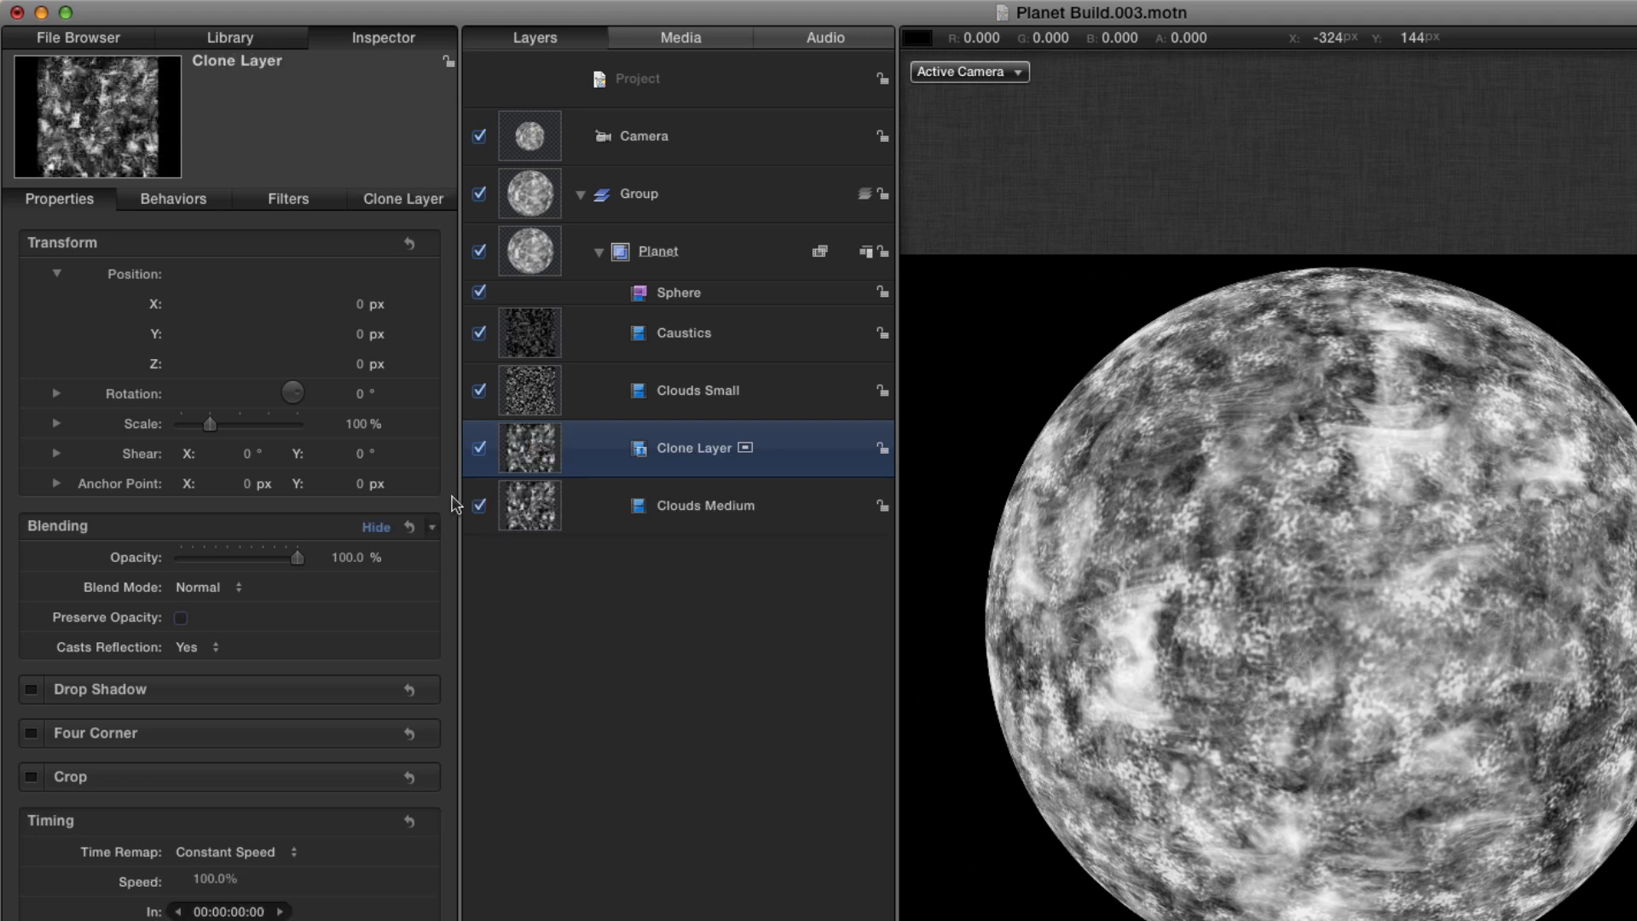
{"action": "left_click", "coordinate": [200, 587]}
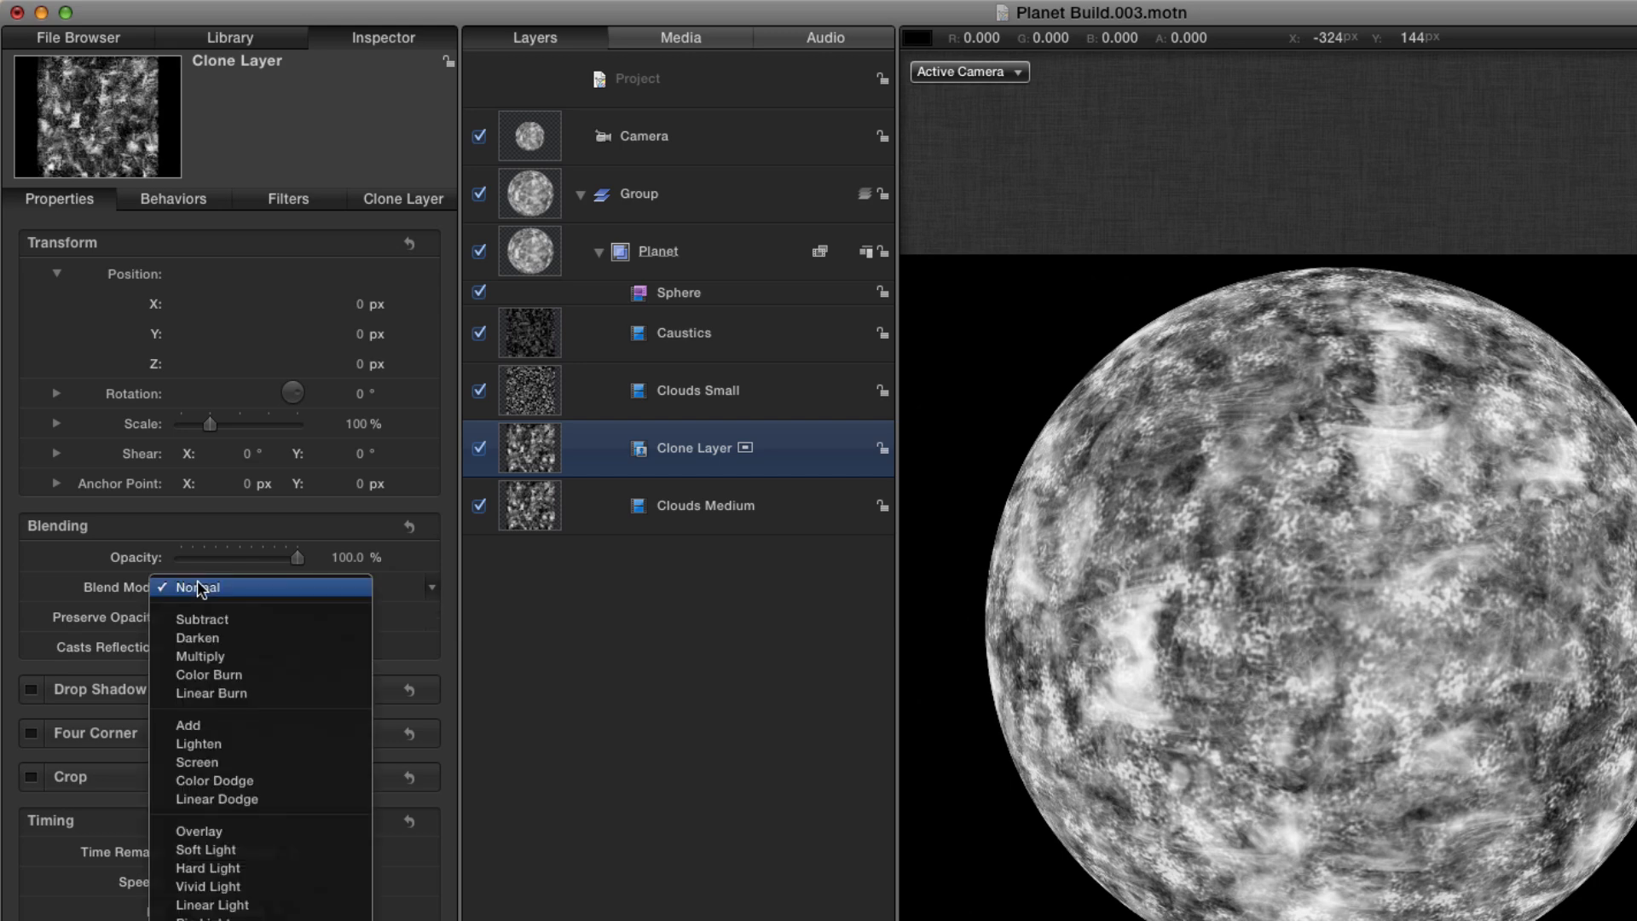
{"action": "left_click", "coordinate": [199, 656]}
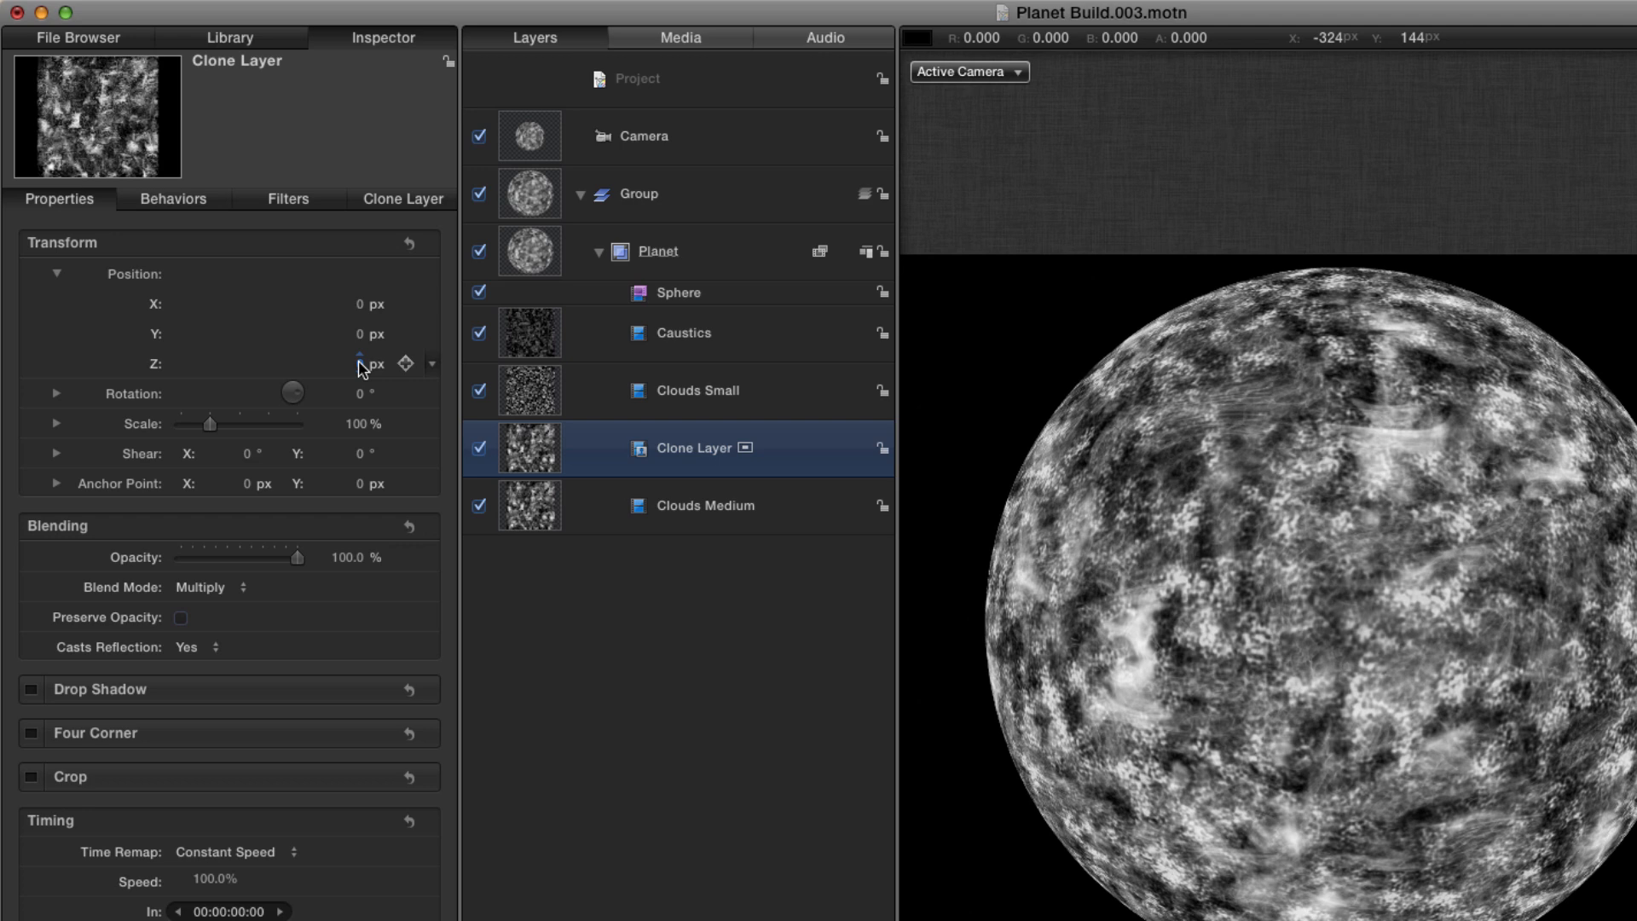
Set the Clouds Medium clone's rotation to 60° and its opacity to 50%
{"action": "left_click", "coordinate": [362, 393]}
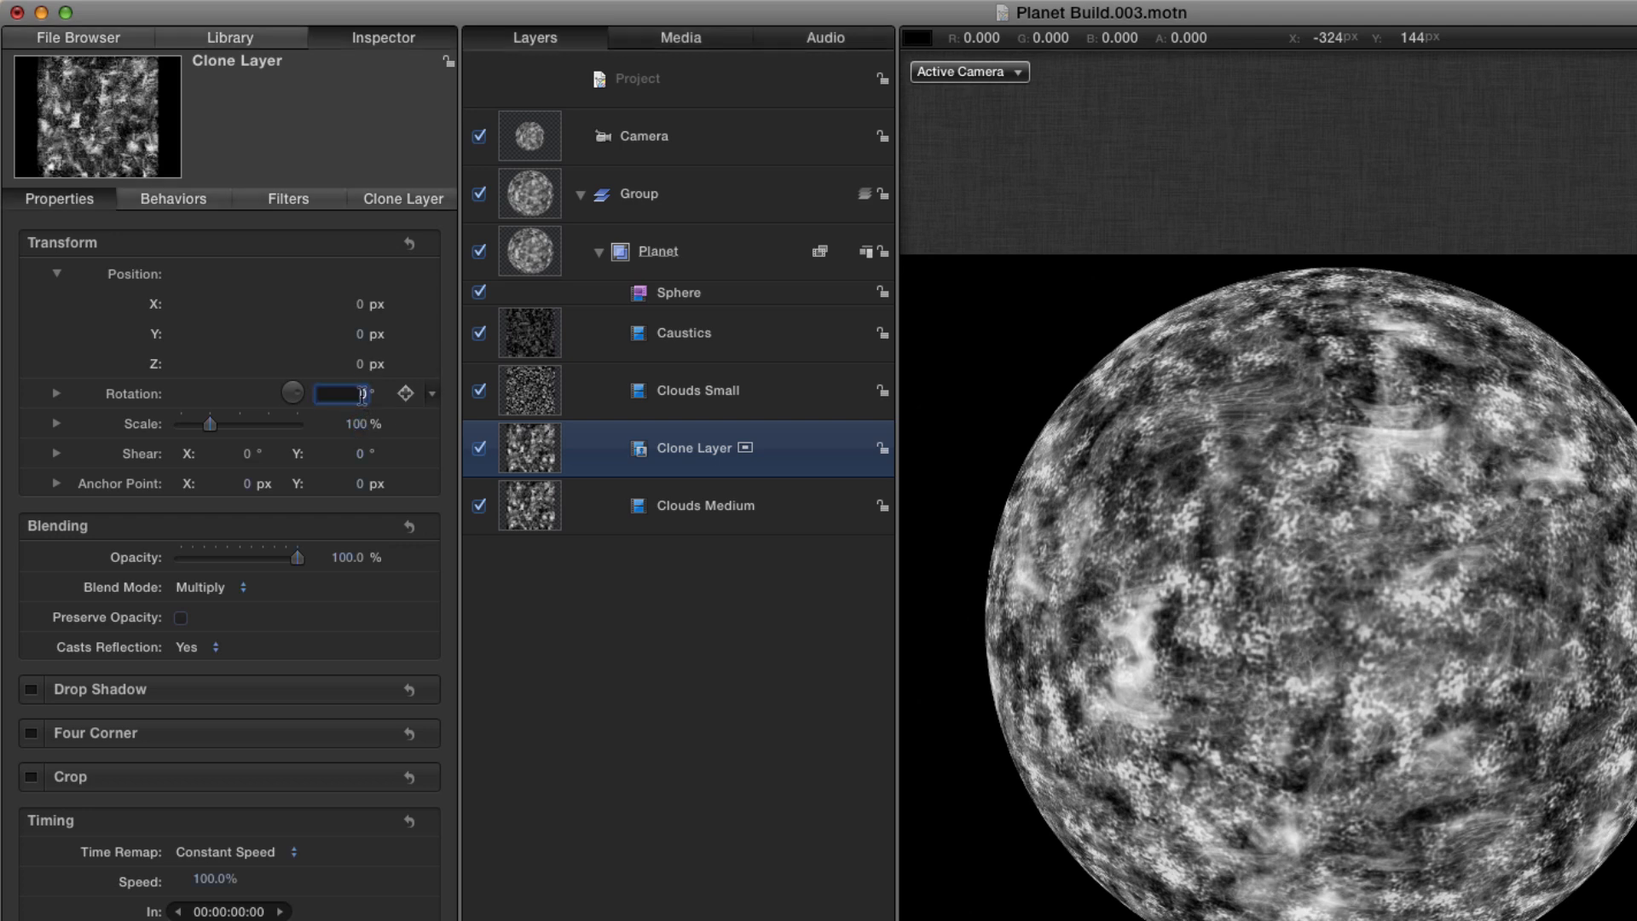
{"action": "type", "text": "60"}
{"action": "key", "text": "Return"}
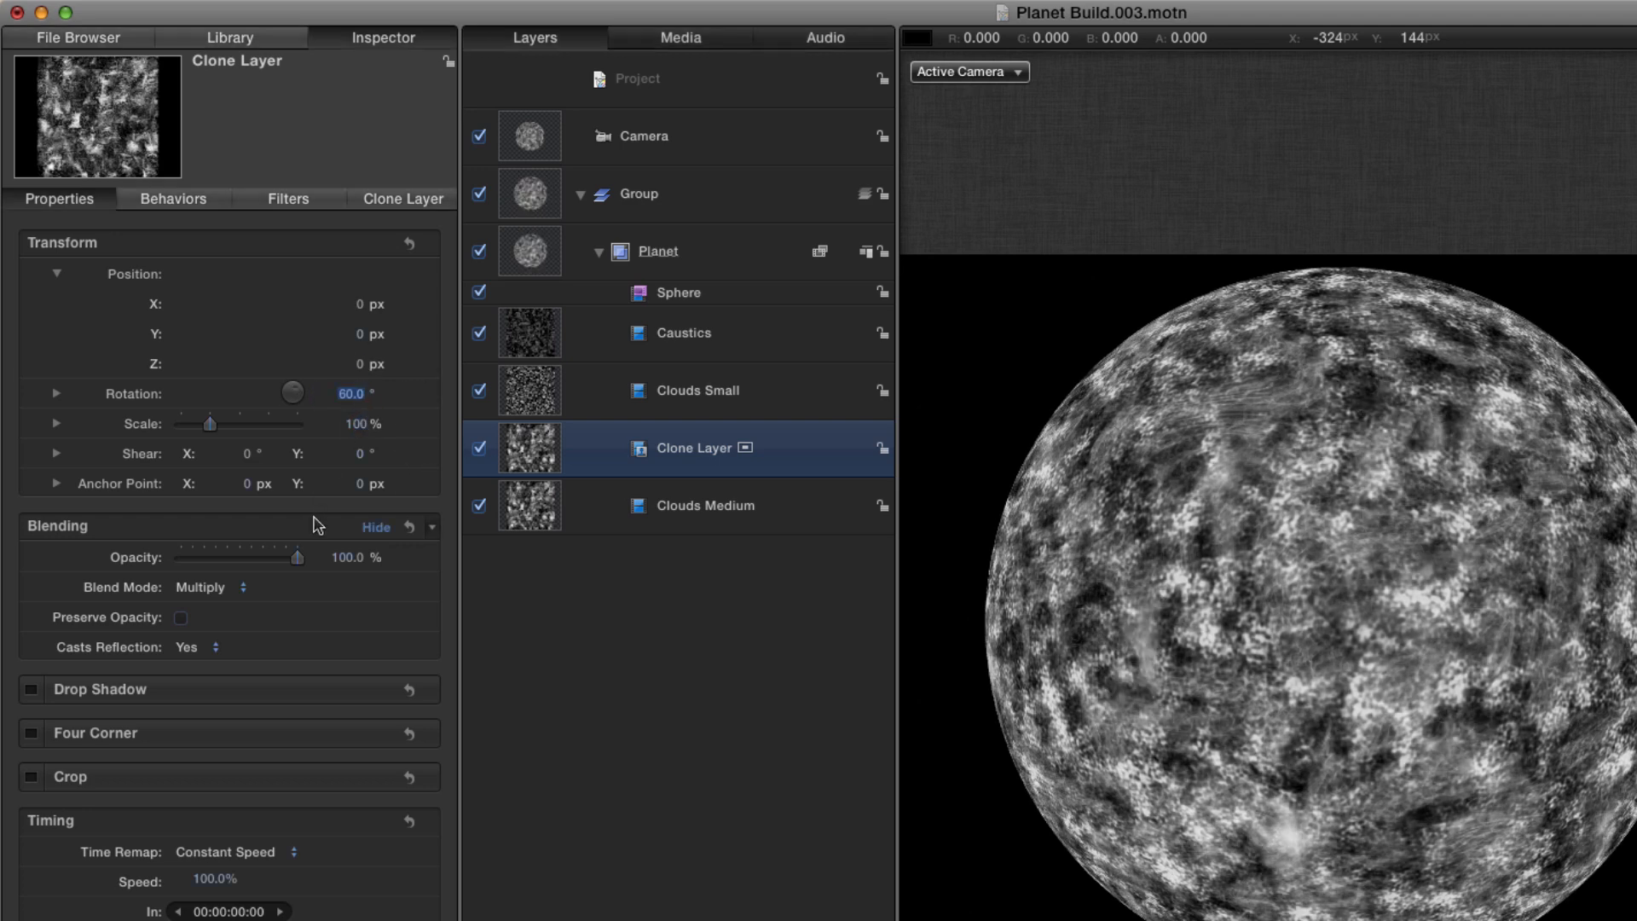
{"action": "left_click", "coordinate": [350, 557]}
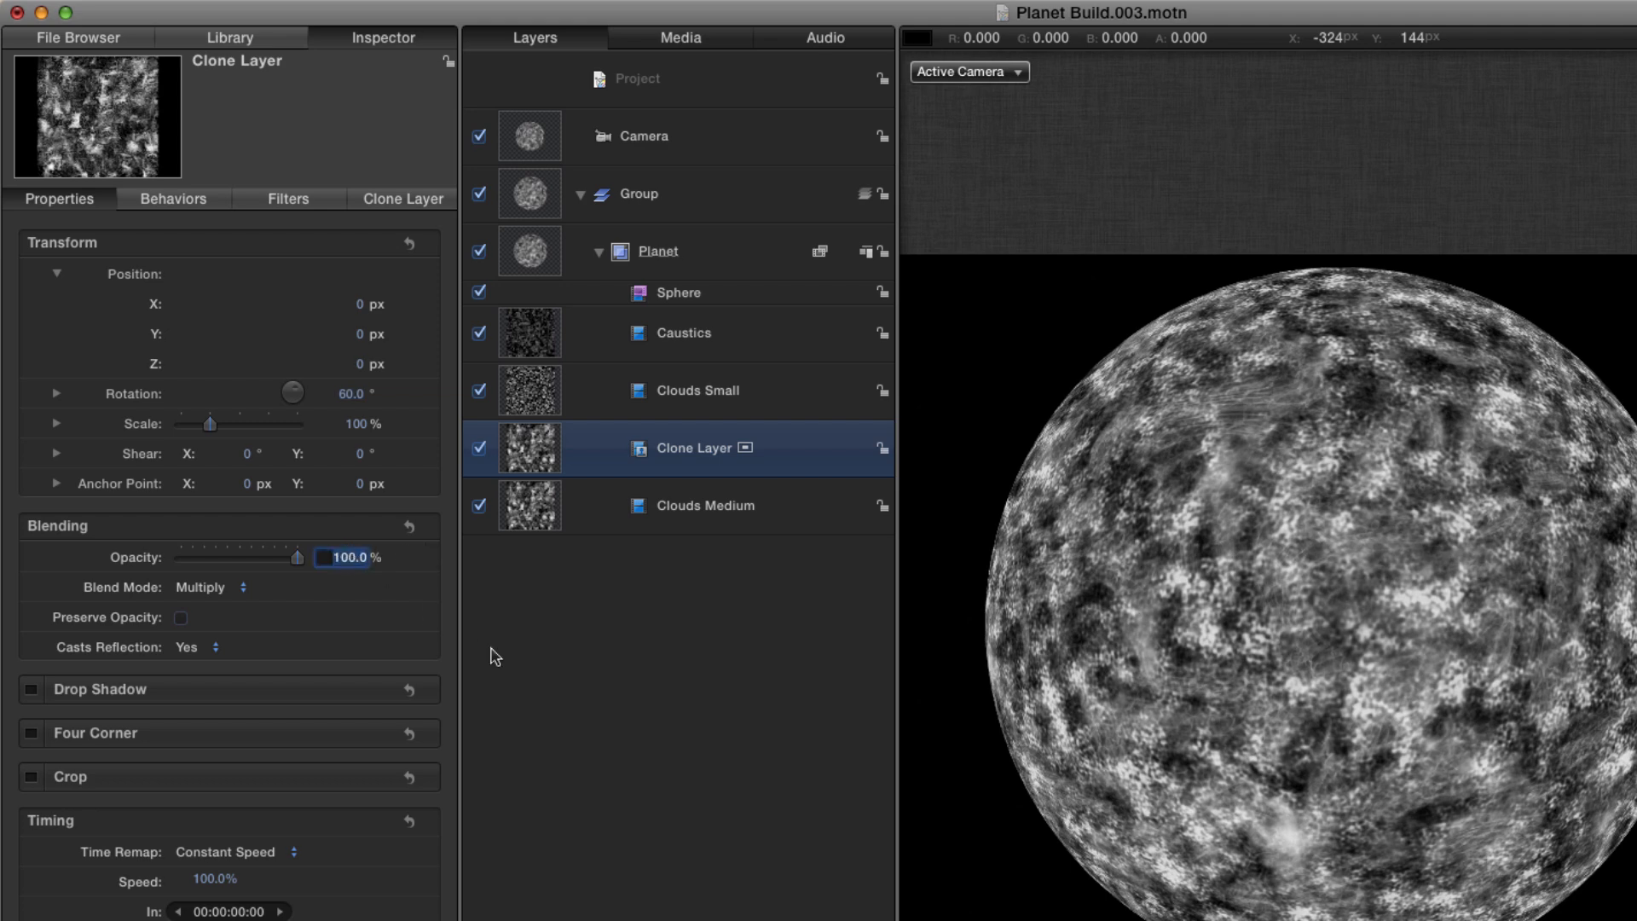
{"action": "type", "text": "50"}
{"action": "key", "text": "Return"}
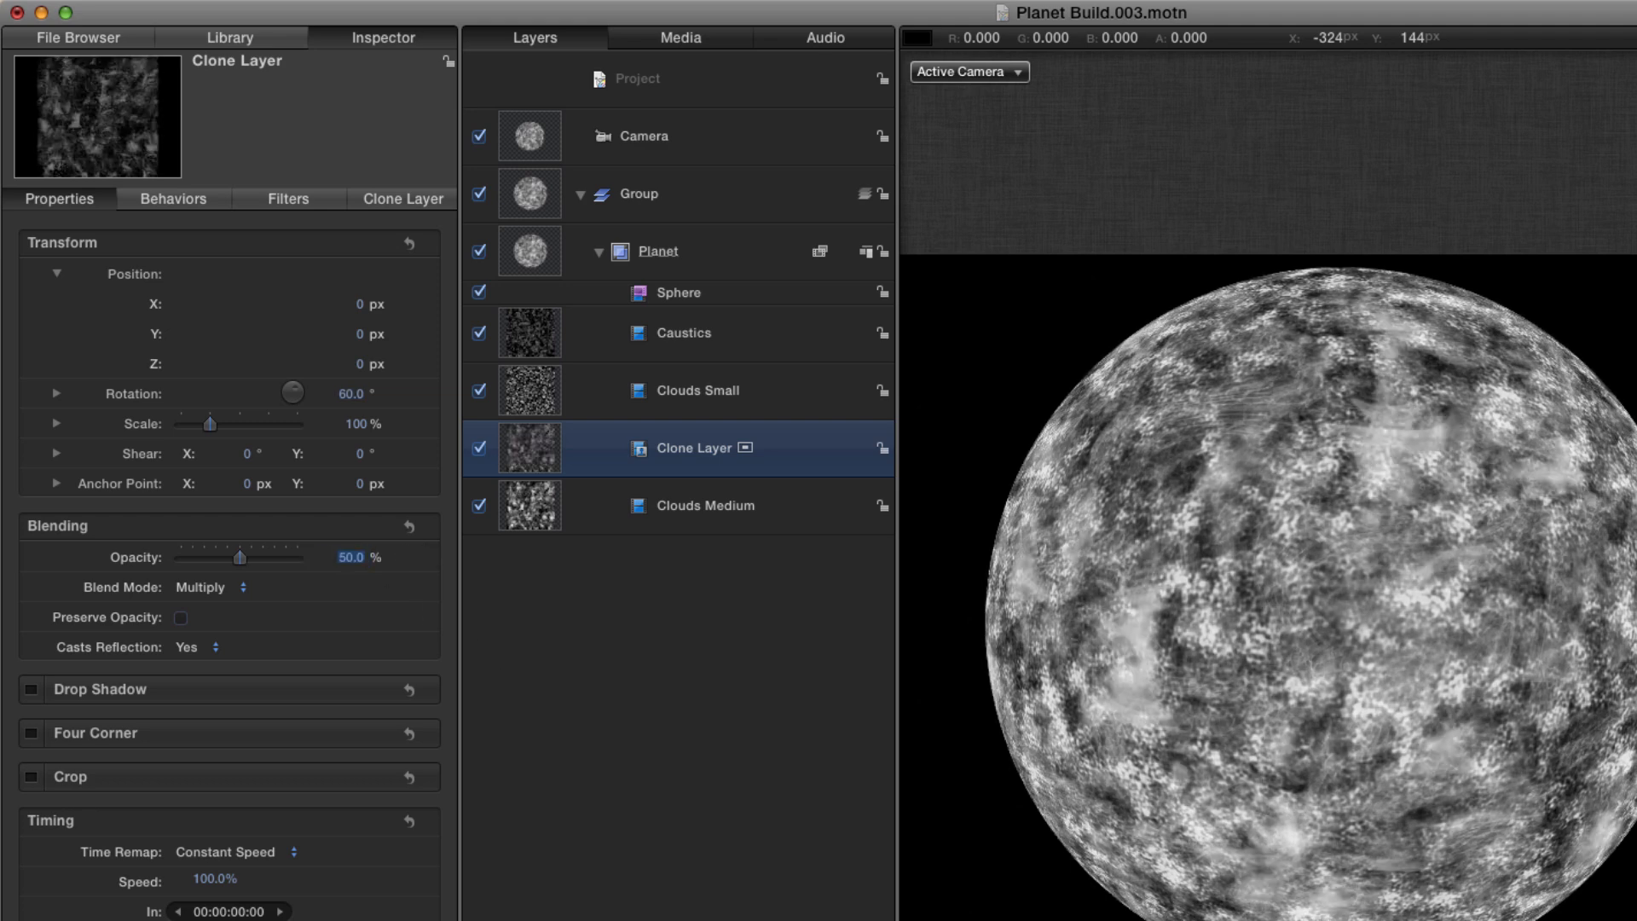
Compare the planet's surface with the Clouds Medium clone hidden and shown
{"action": "left_click", "coordinate": [480, 448]}
{"action": "left_click", "coordinate": [479, 448]}
{"action": "left_click", "coordinate": [479, 448]}
{"action": "left_click", "coordinate": [479, 448]}
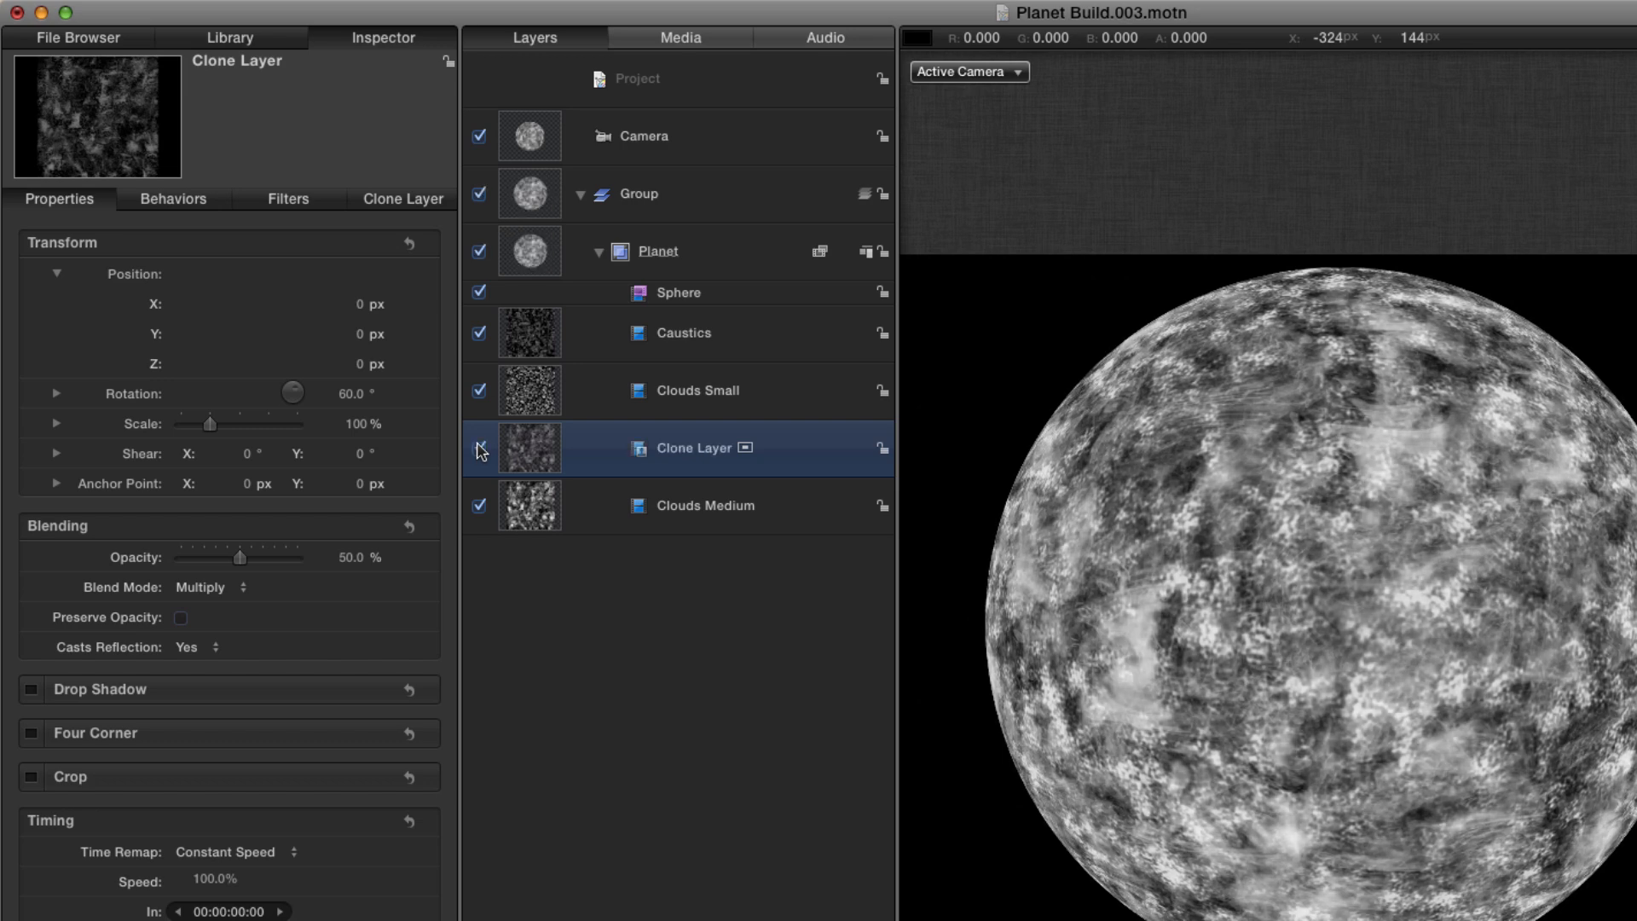
{"action": "left_click", "coordinate": [479, 448]}
{"action": "left_click", "coordinate": [480, 448]}
Make a clone of the Caustics layer and rotate the clone to 60°
{"action": "left_click", "coordinate": [529, 332]}
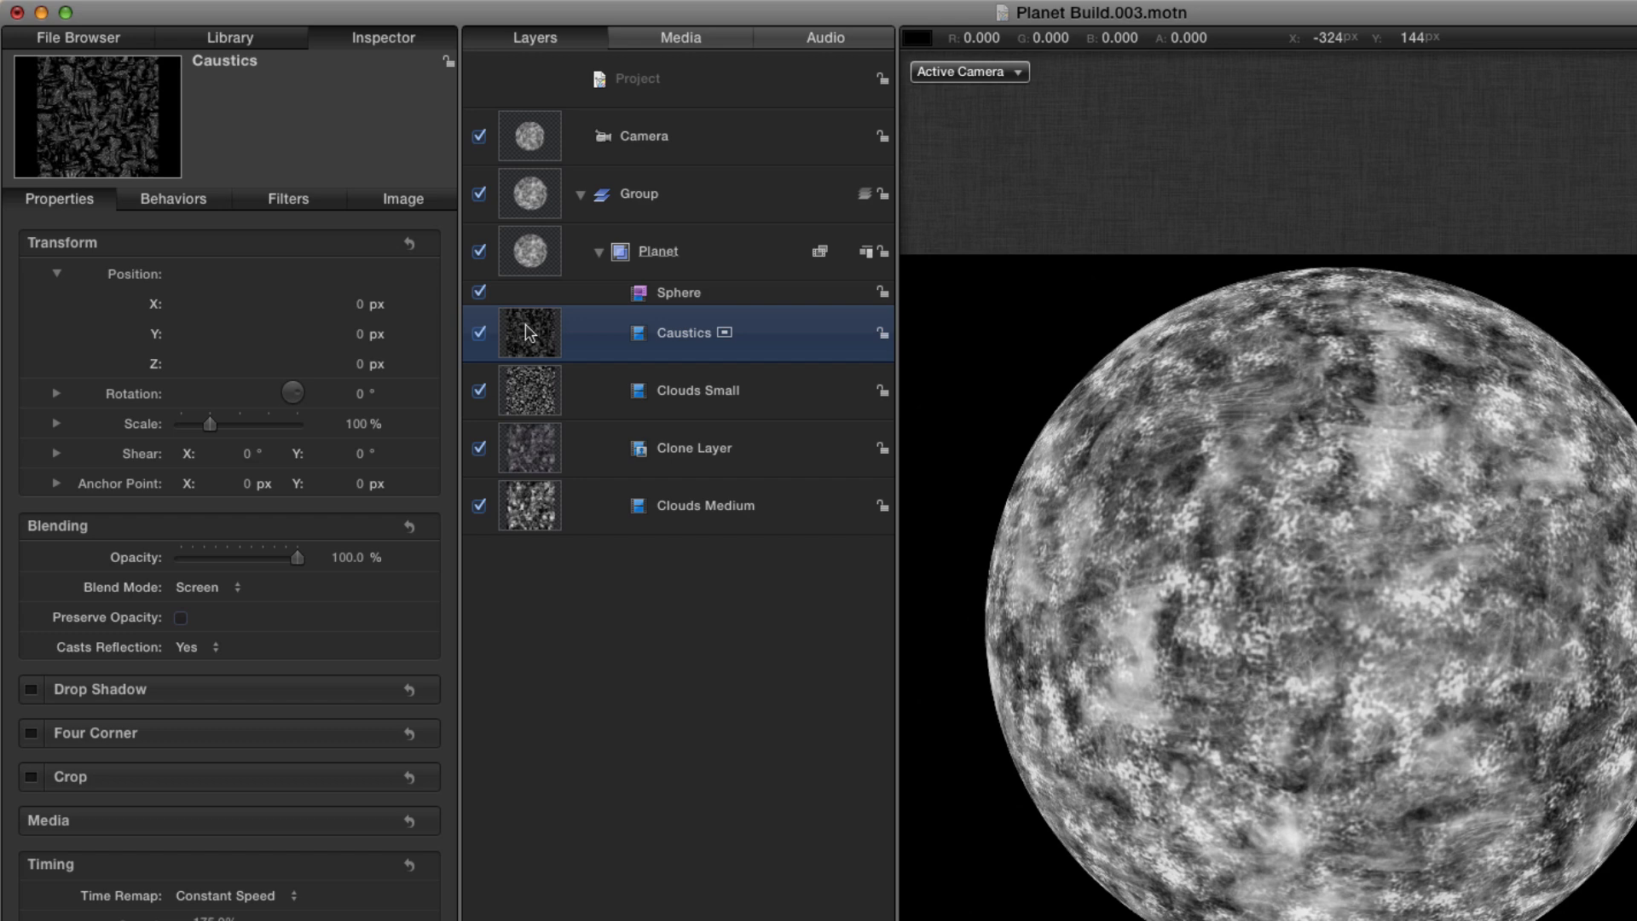
{"action": "key", "text": "k"}
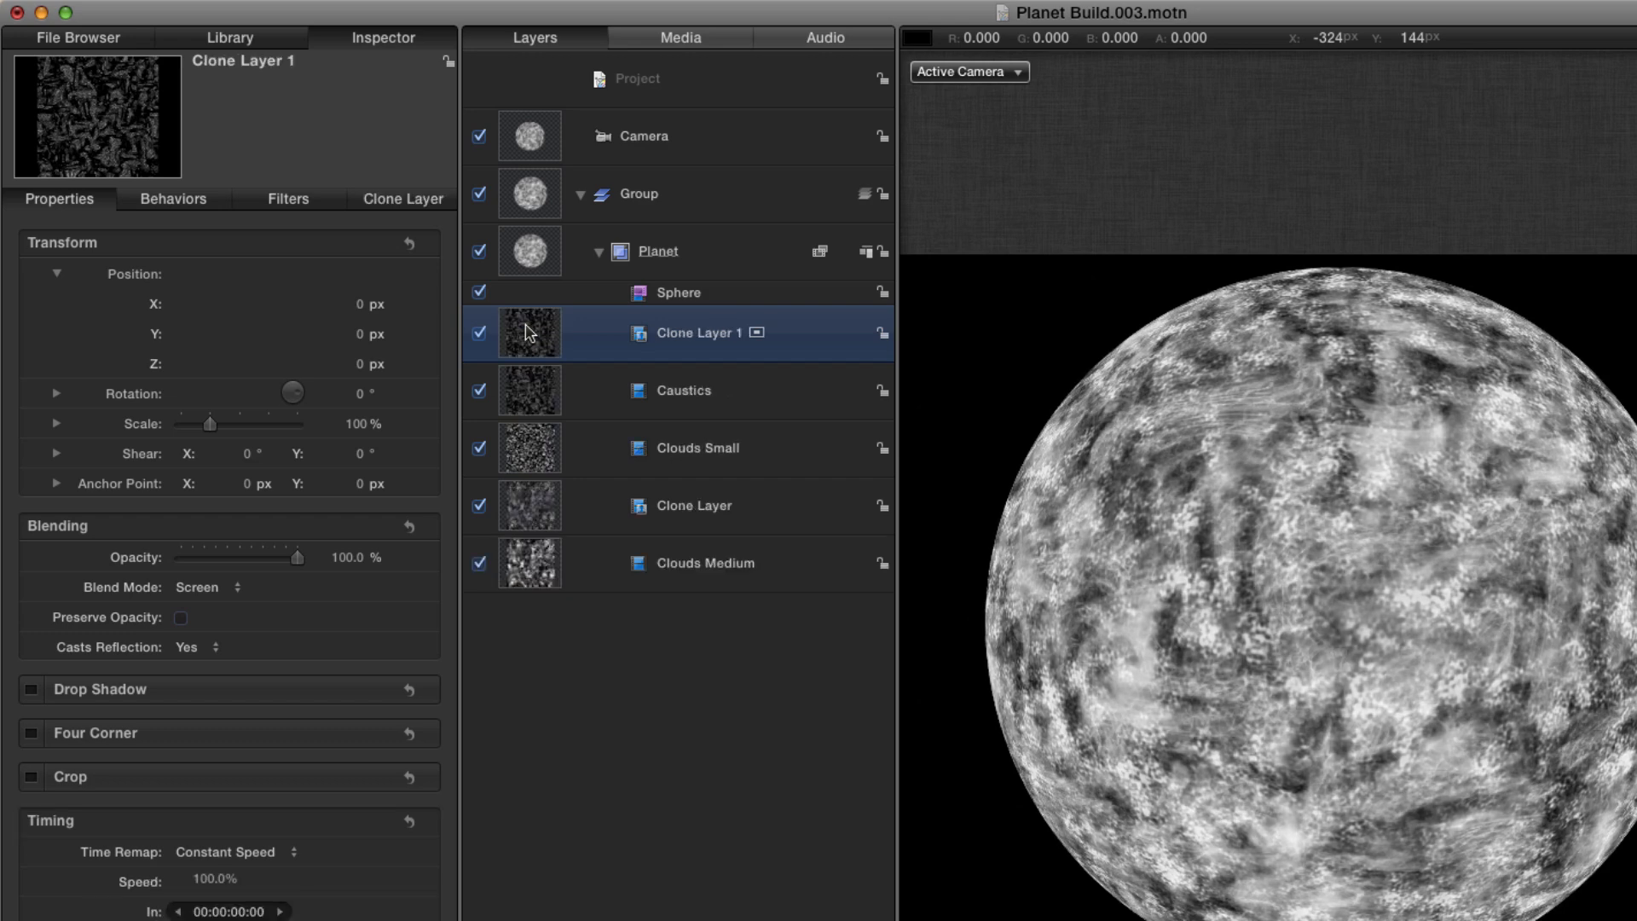
{"action": "left_click", "coordinate": [354, 394]}
{"action": "type", "text": "60"}
{"action": "key", "text": "Return"}
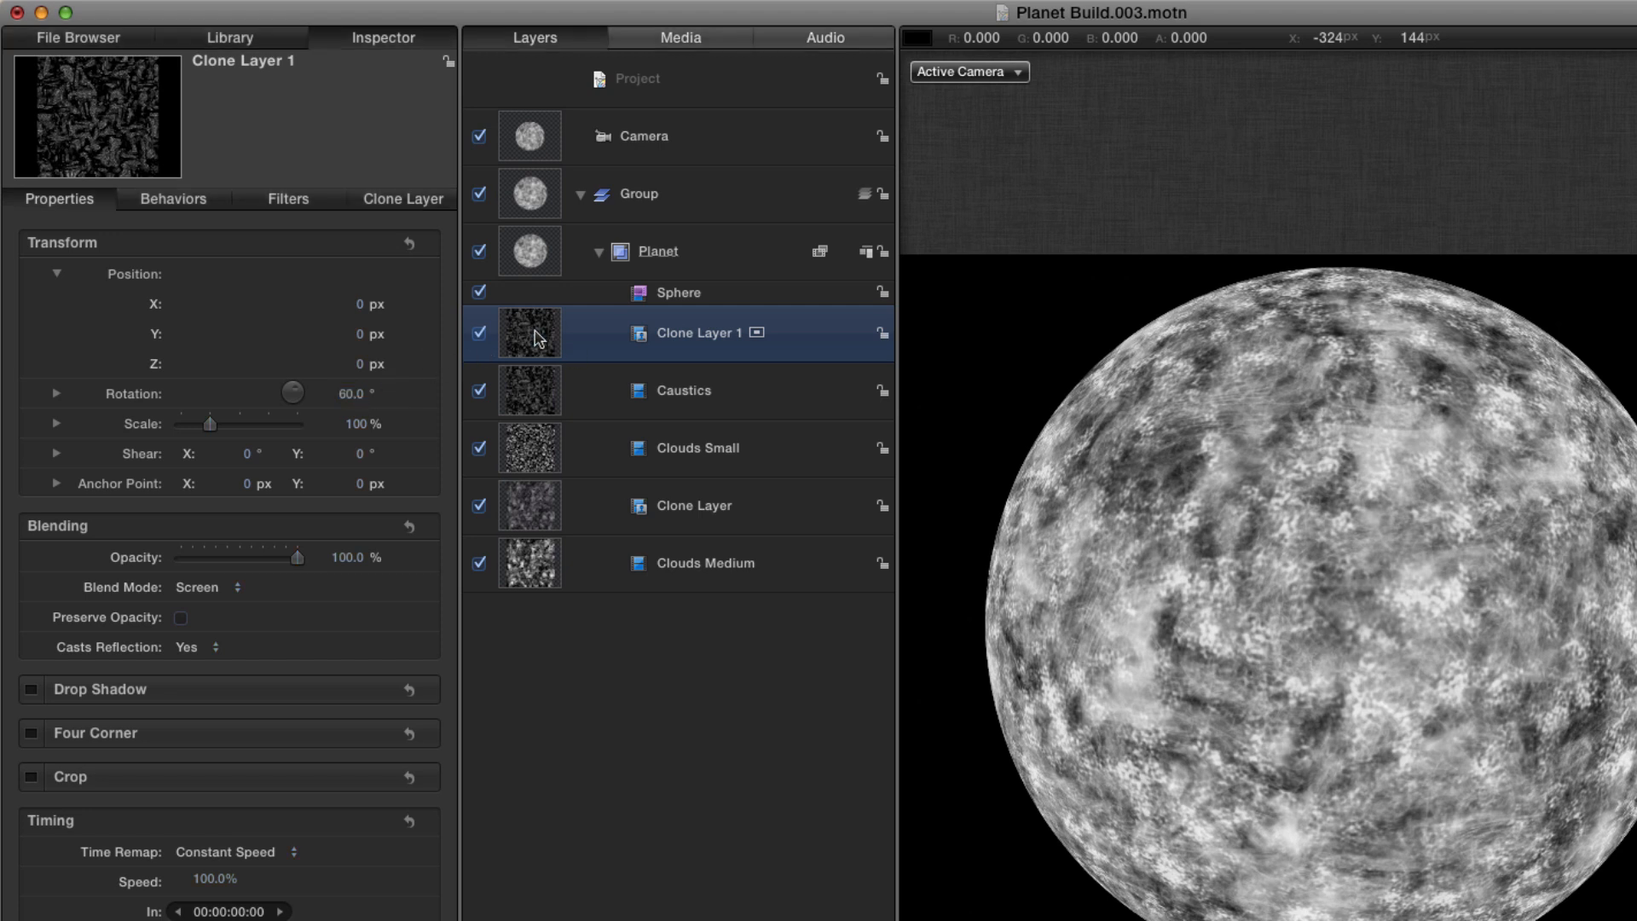
Clone the rotated Caustics clone once more and set the new clone's blend mode to Add
{"action": "key", "text": "k"}
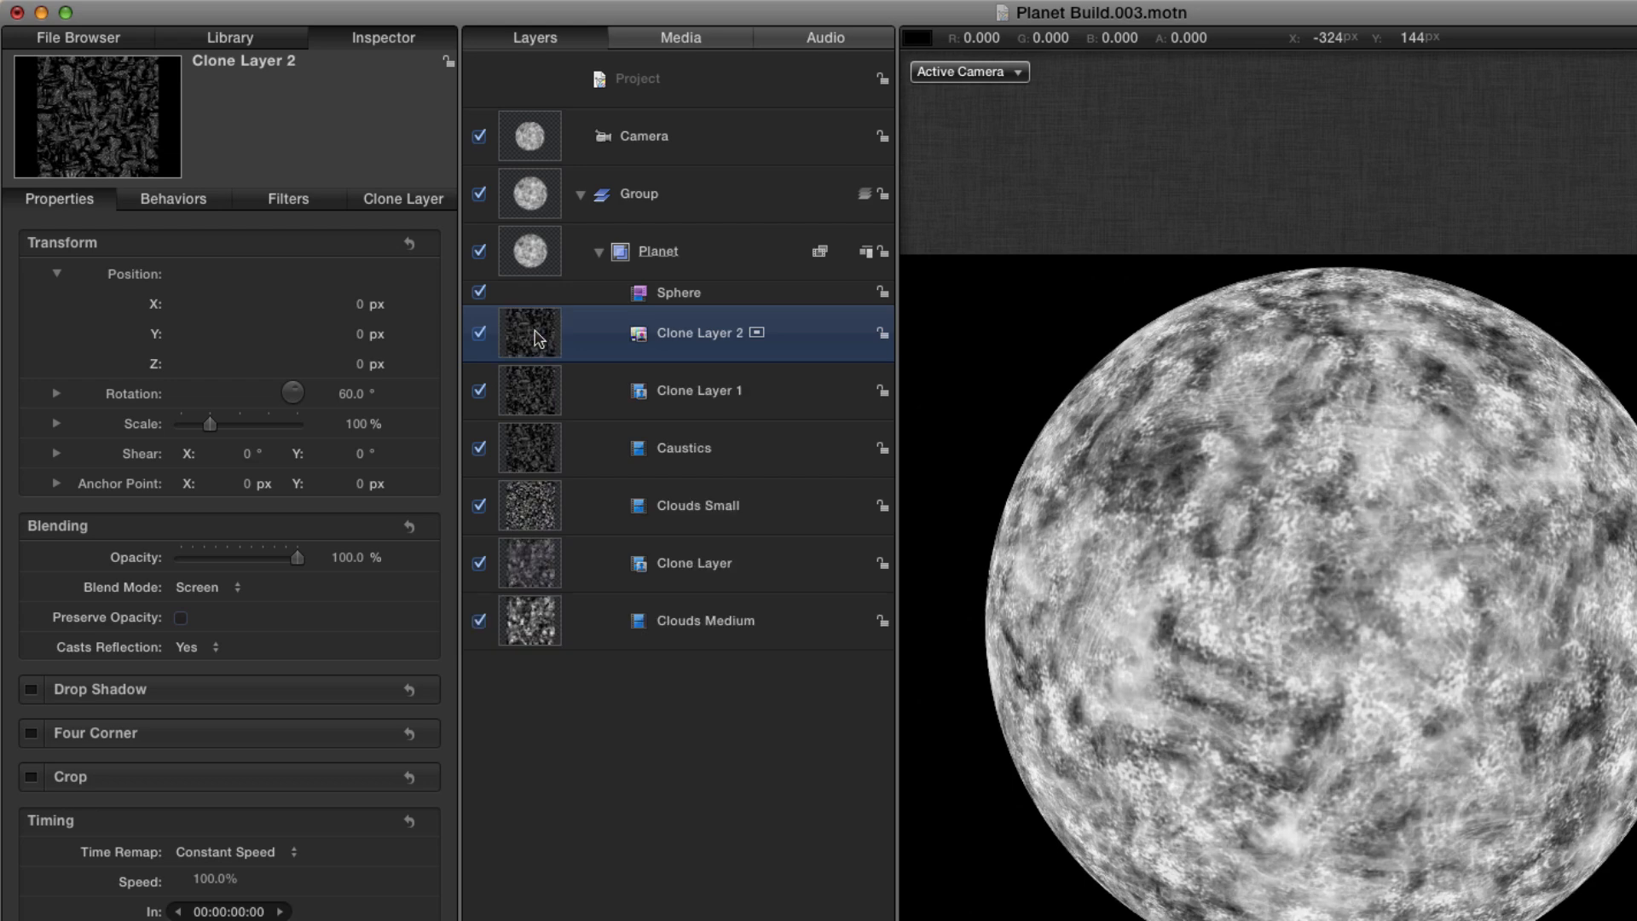
{"action": "left_click", "coordinate": [198, 588]}
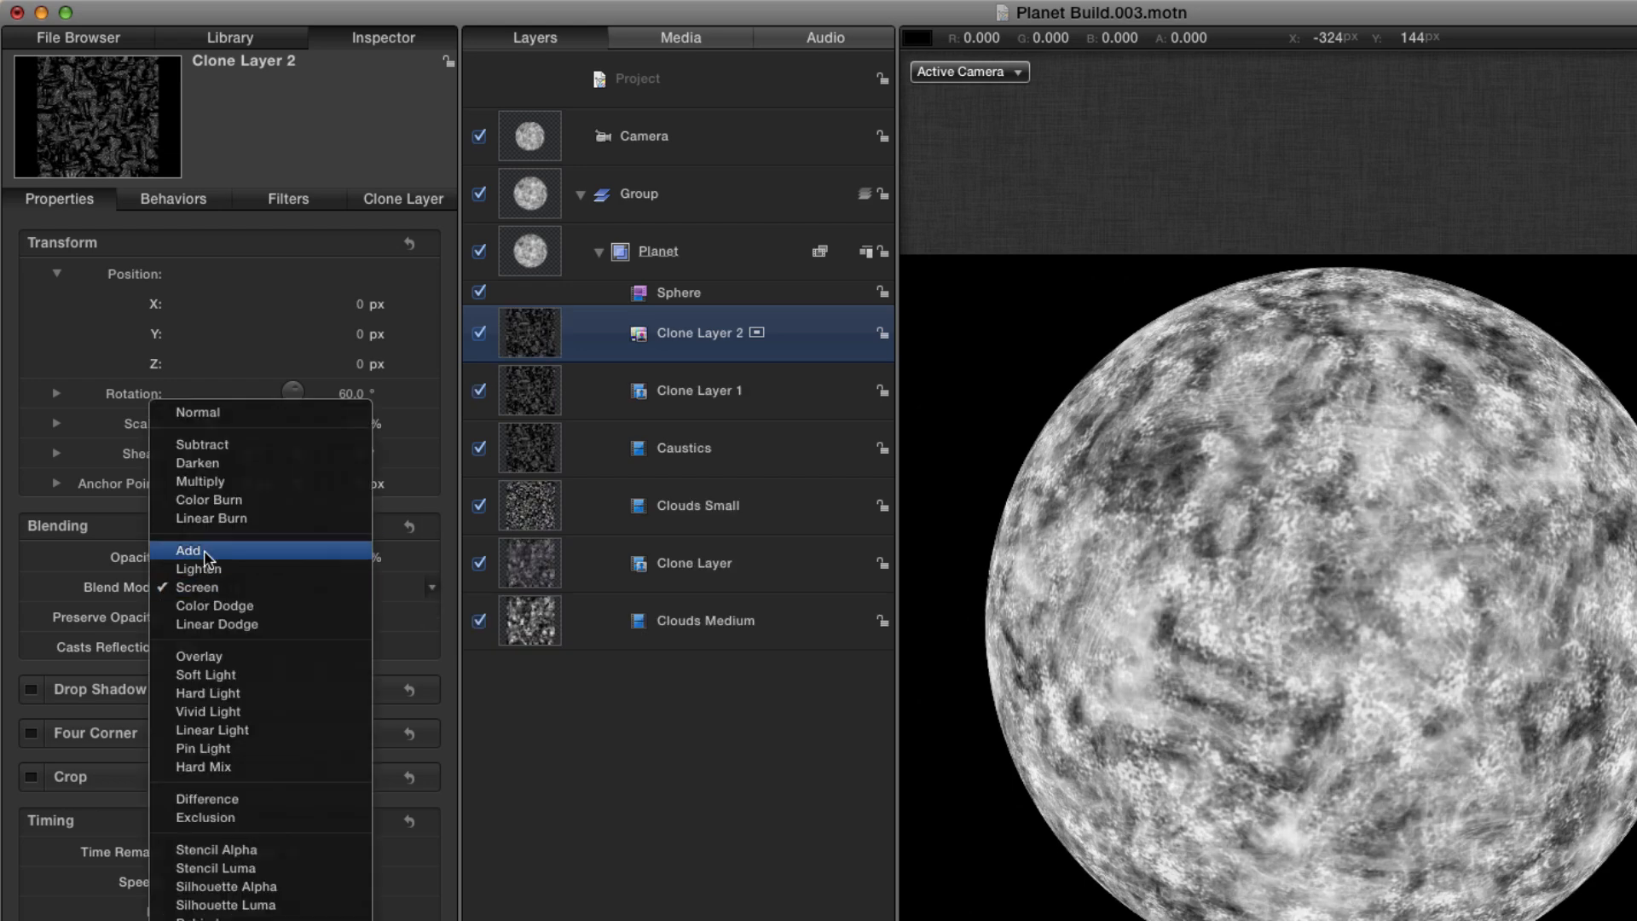
{"action": "left_click", "coordinate": [205, 553]}
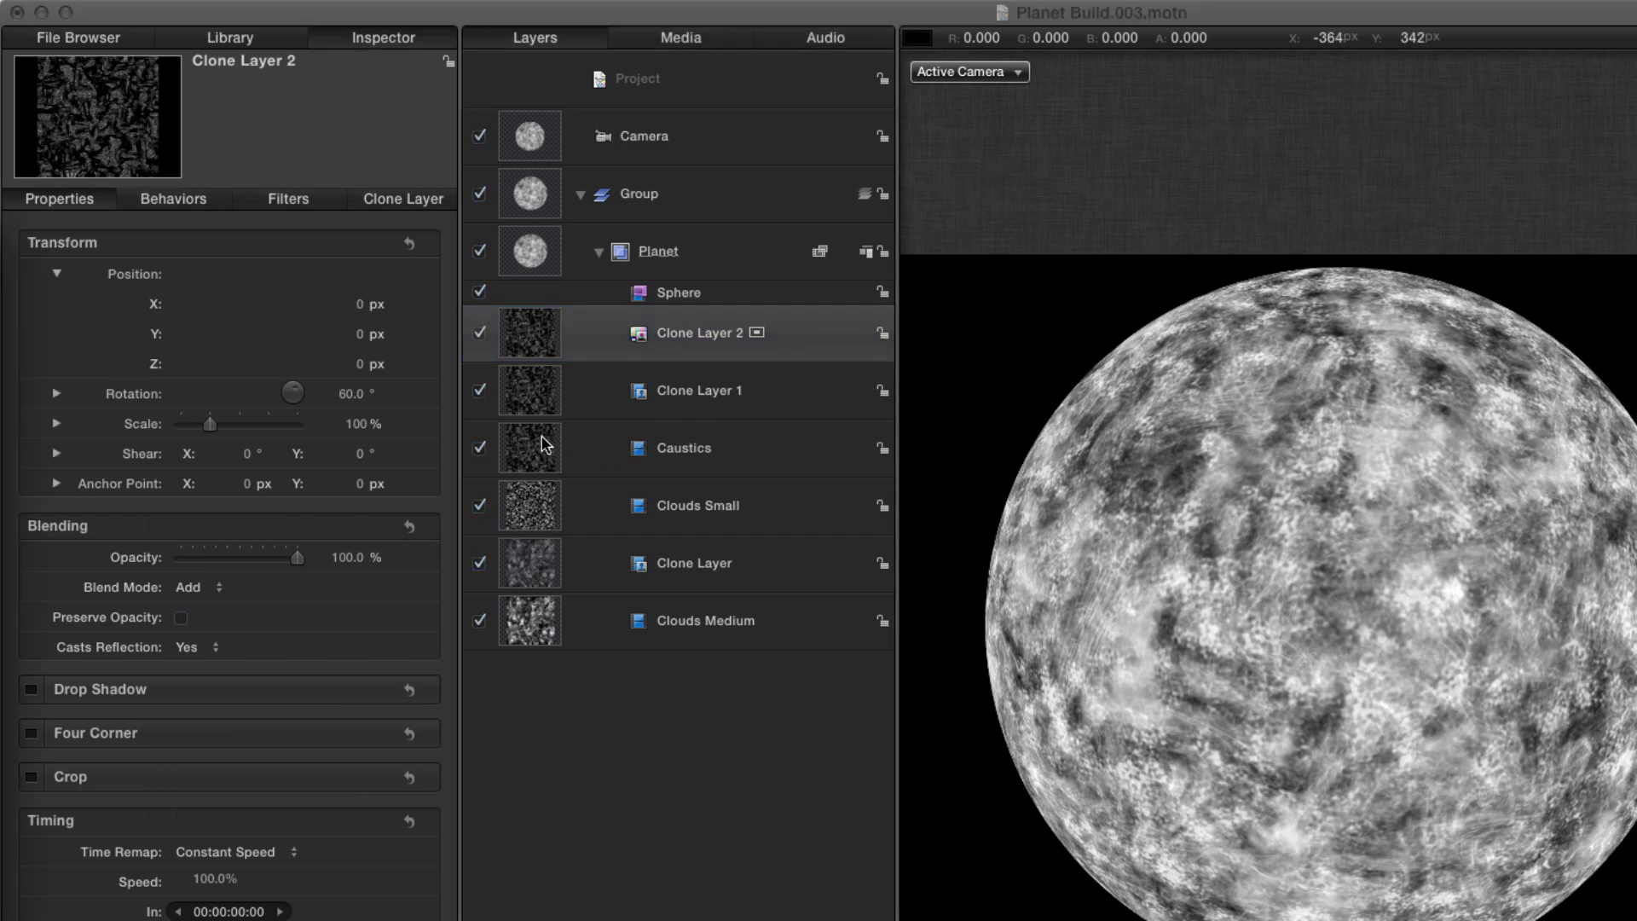
Apply the Levels color correction filter to the original Caustics layer
{"action": "left_click", "coordinate": [485, 427]}
{"action": "key", "text": "super+2"}
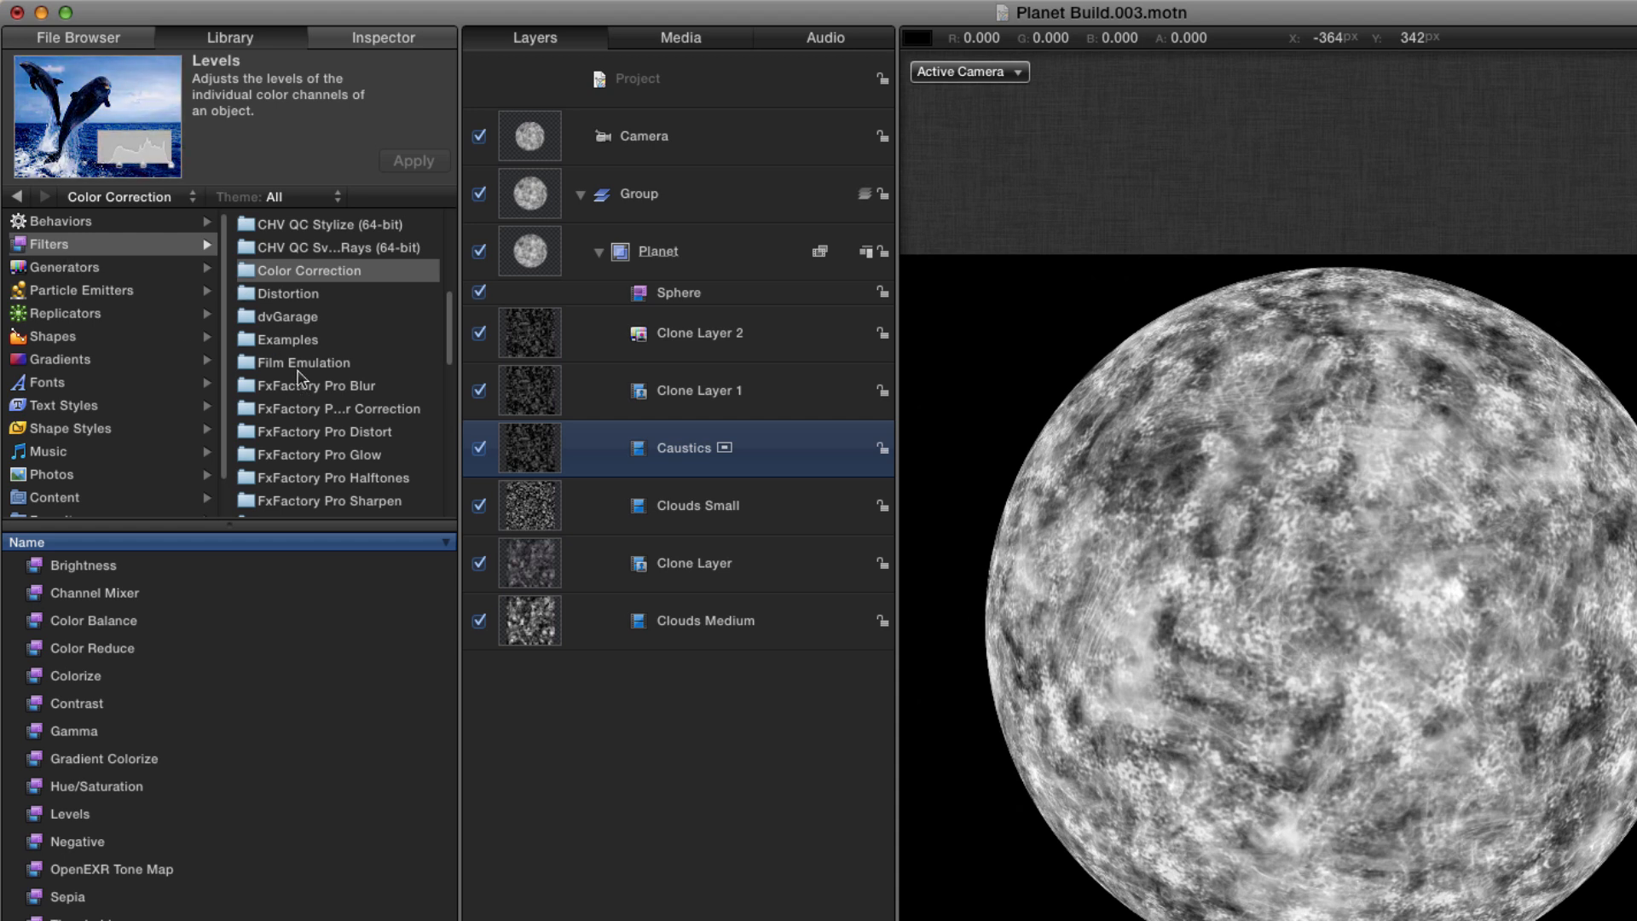
{"action": "mouse_move", "coordinate": [70, 813]}
{"action": "left_mouse_down"}
{"action": "mouse_move", "coordinate": [578, 405]}
{"action": "mouse_move", "coordinate": [530, 452]}
{"action": "left_mouse_up"}
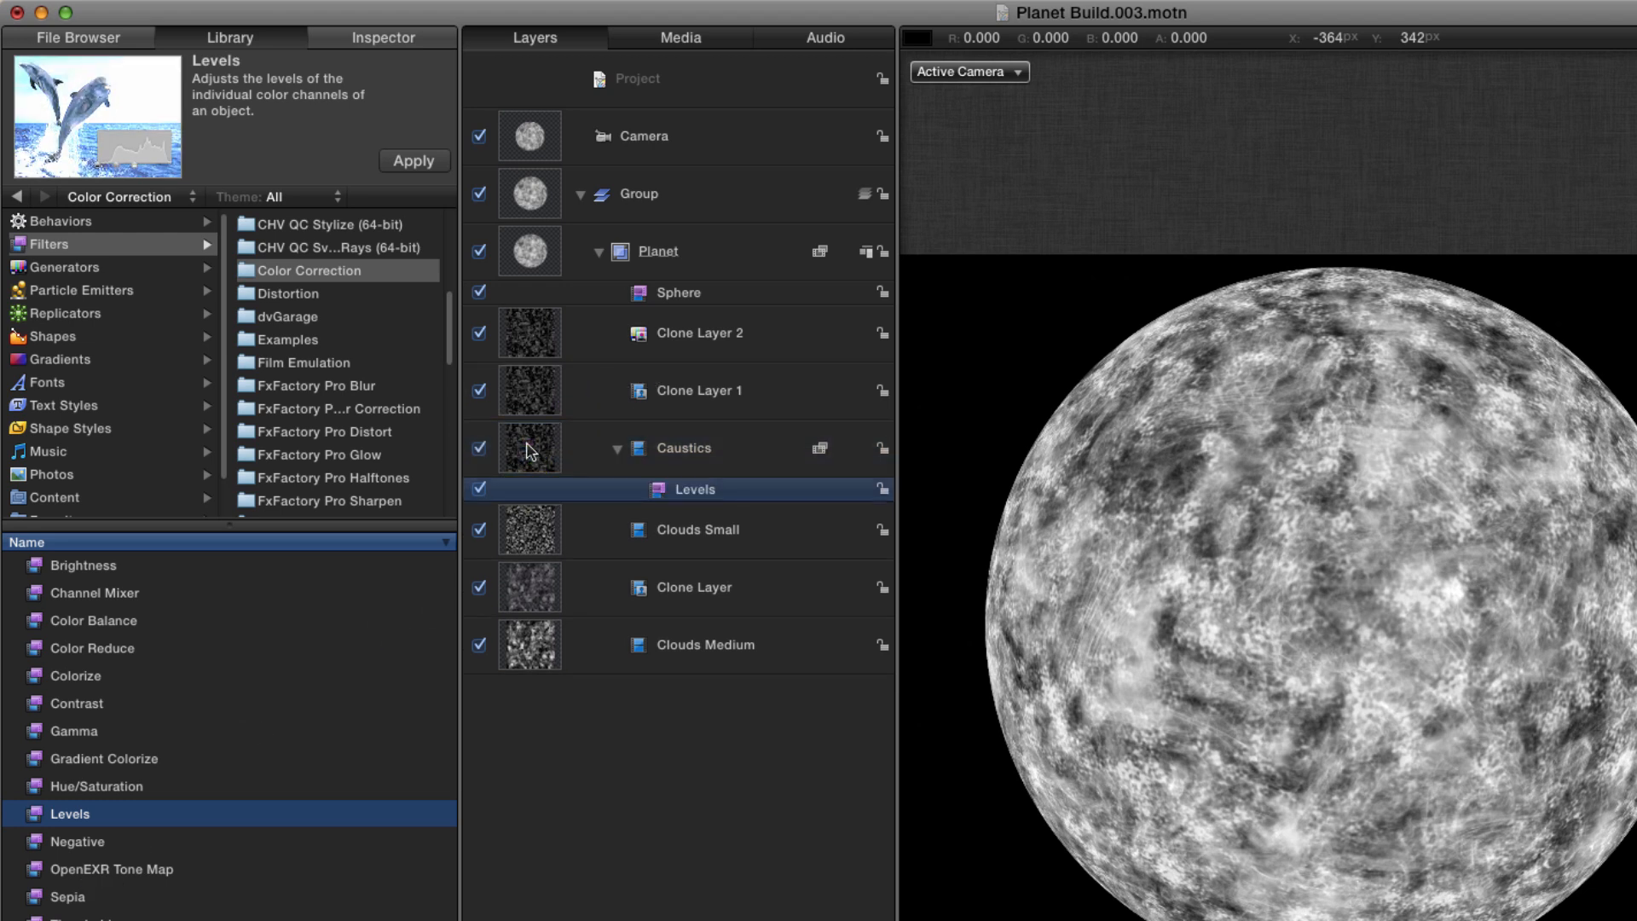
Set the RGB White In value of the Caustics layer's Levels filter to 0.75
{"action": "left_click", "coordinate": [384, 38]}
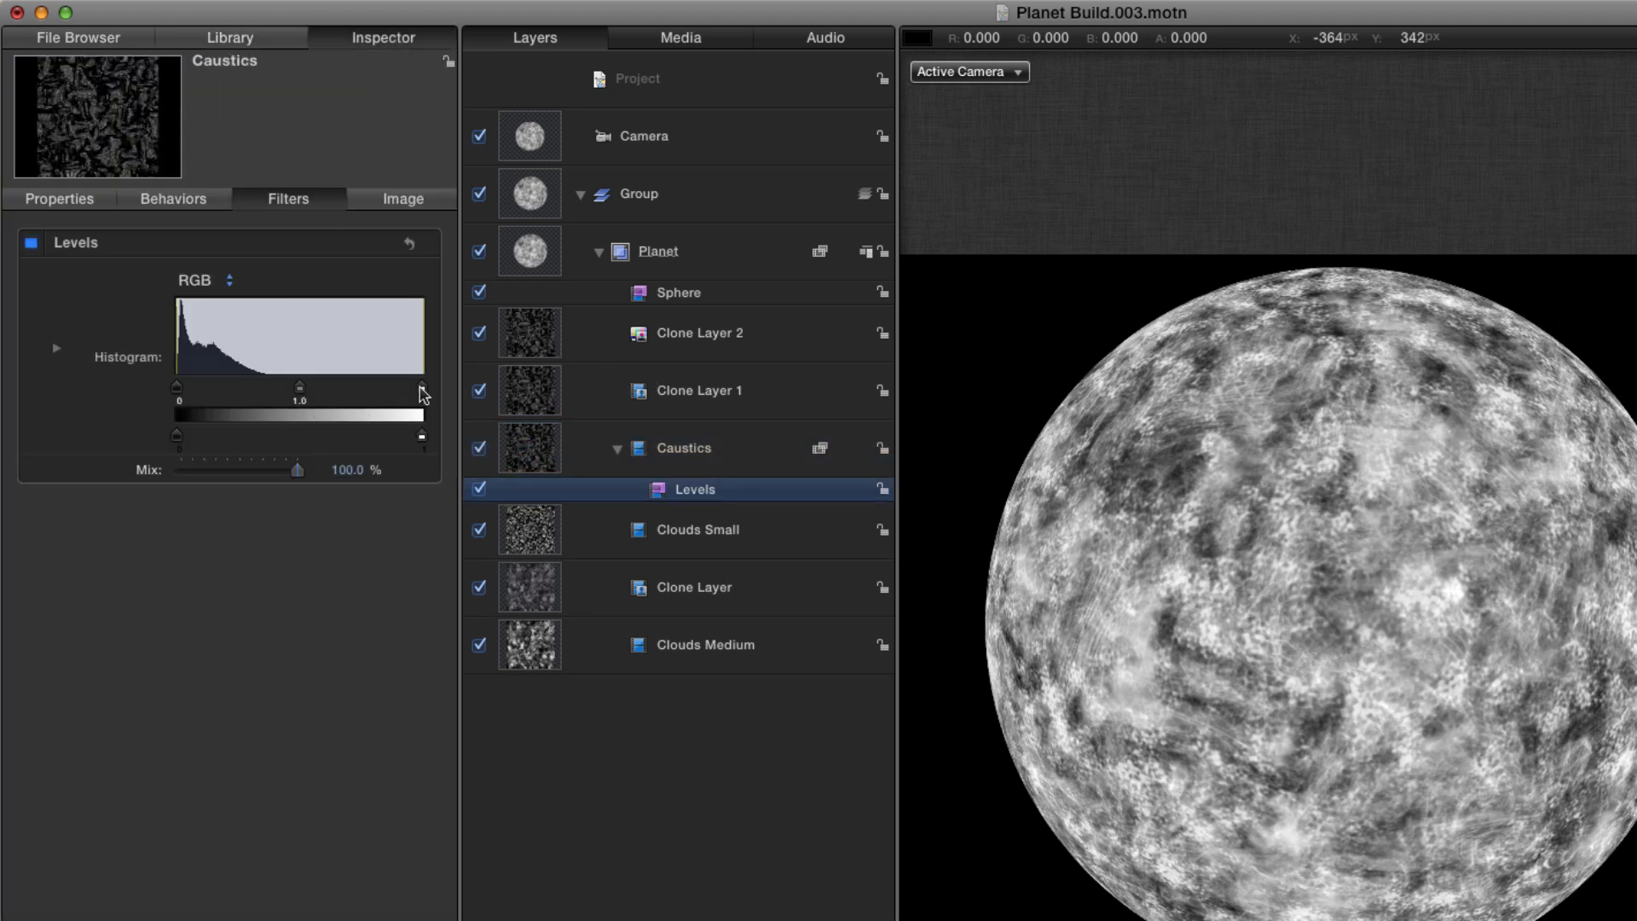
{"action": "left_click_drag", "start_coordinate": [423, 392], "coordinate": [369, 392]}
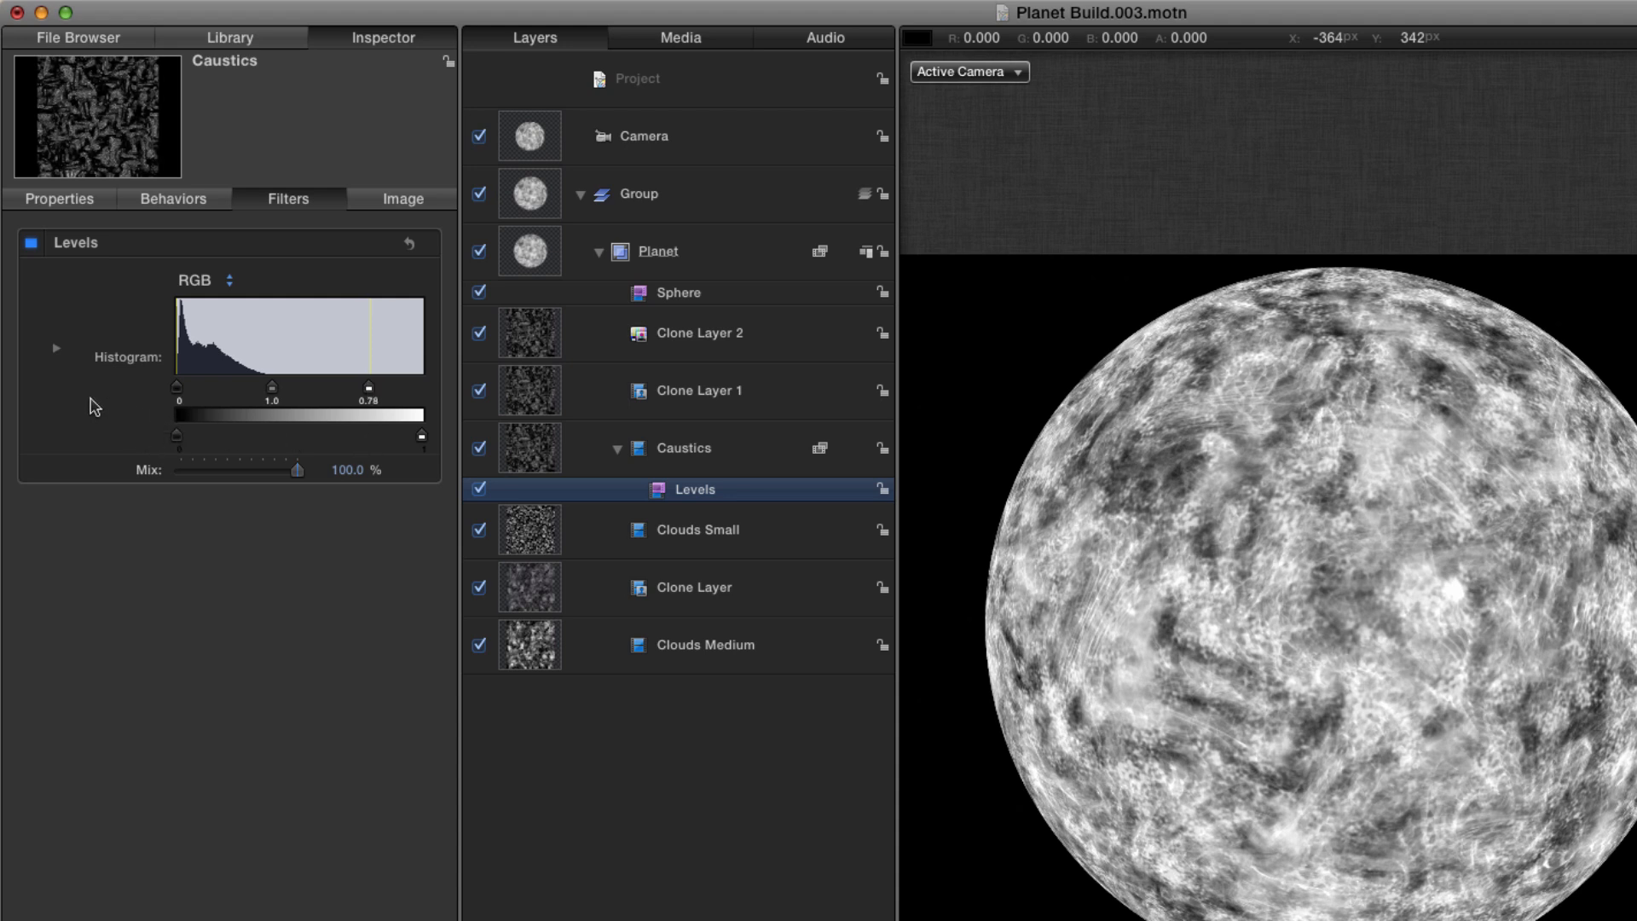
{"action": "left_click", "coordinate": [57, 348]}
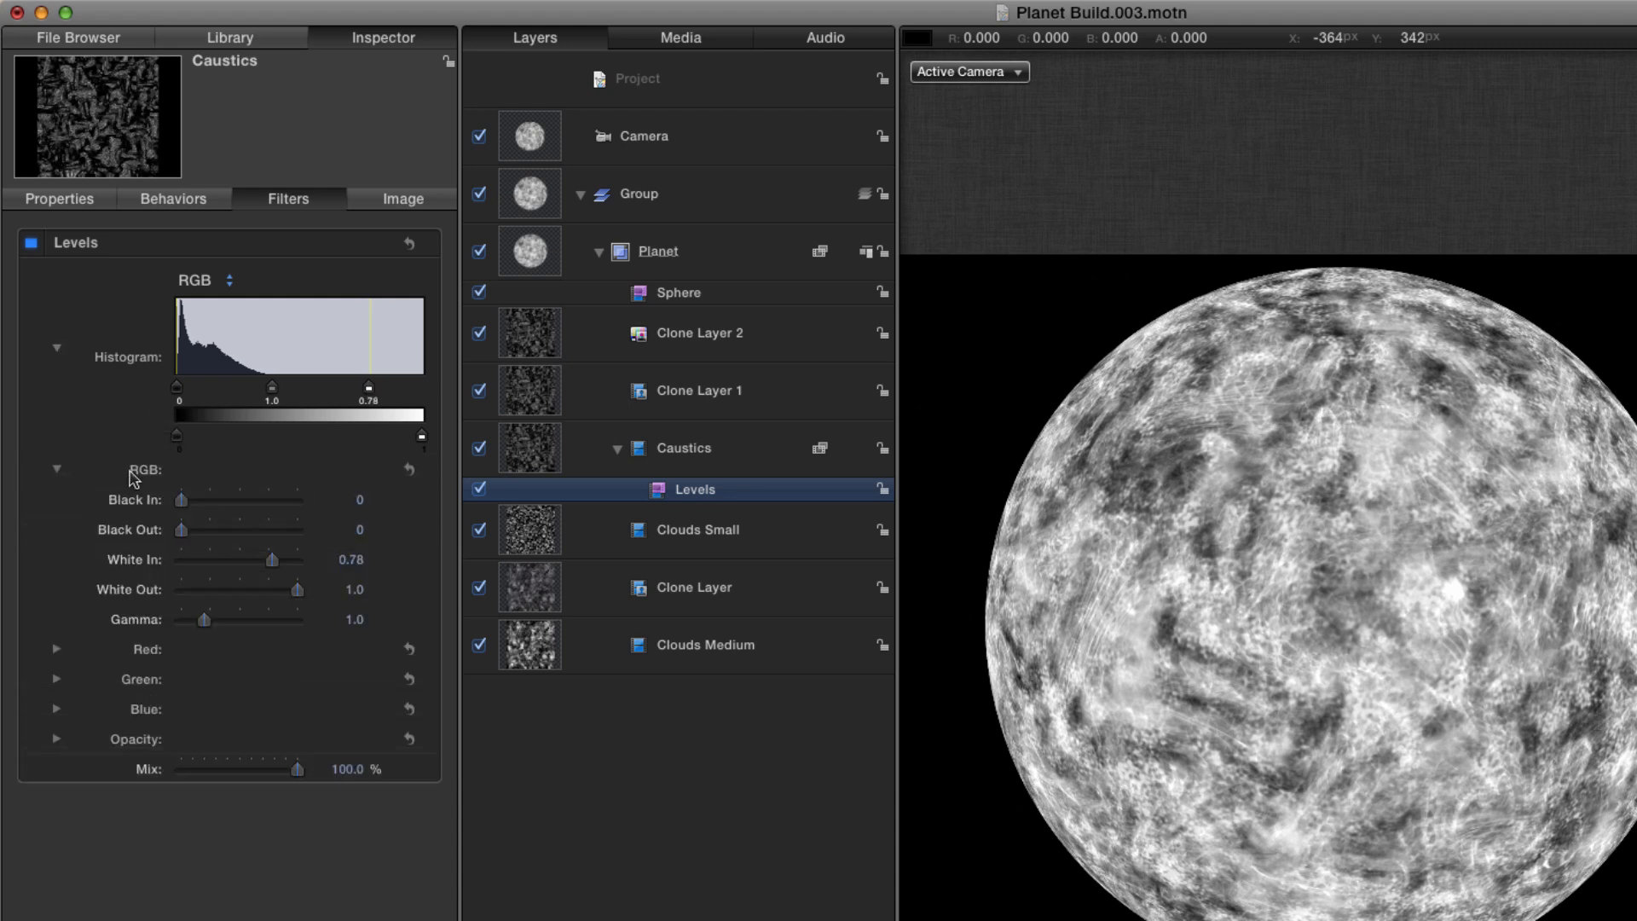
{"action": "left_click", "coordinate": [350, 560]}
{"action": "type", "text": "0.75"}
{"action": "key", "text": "Return"}
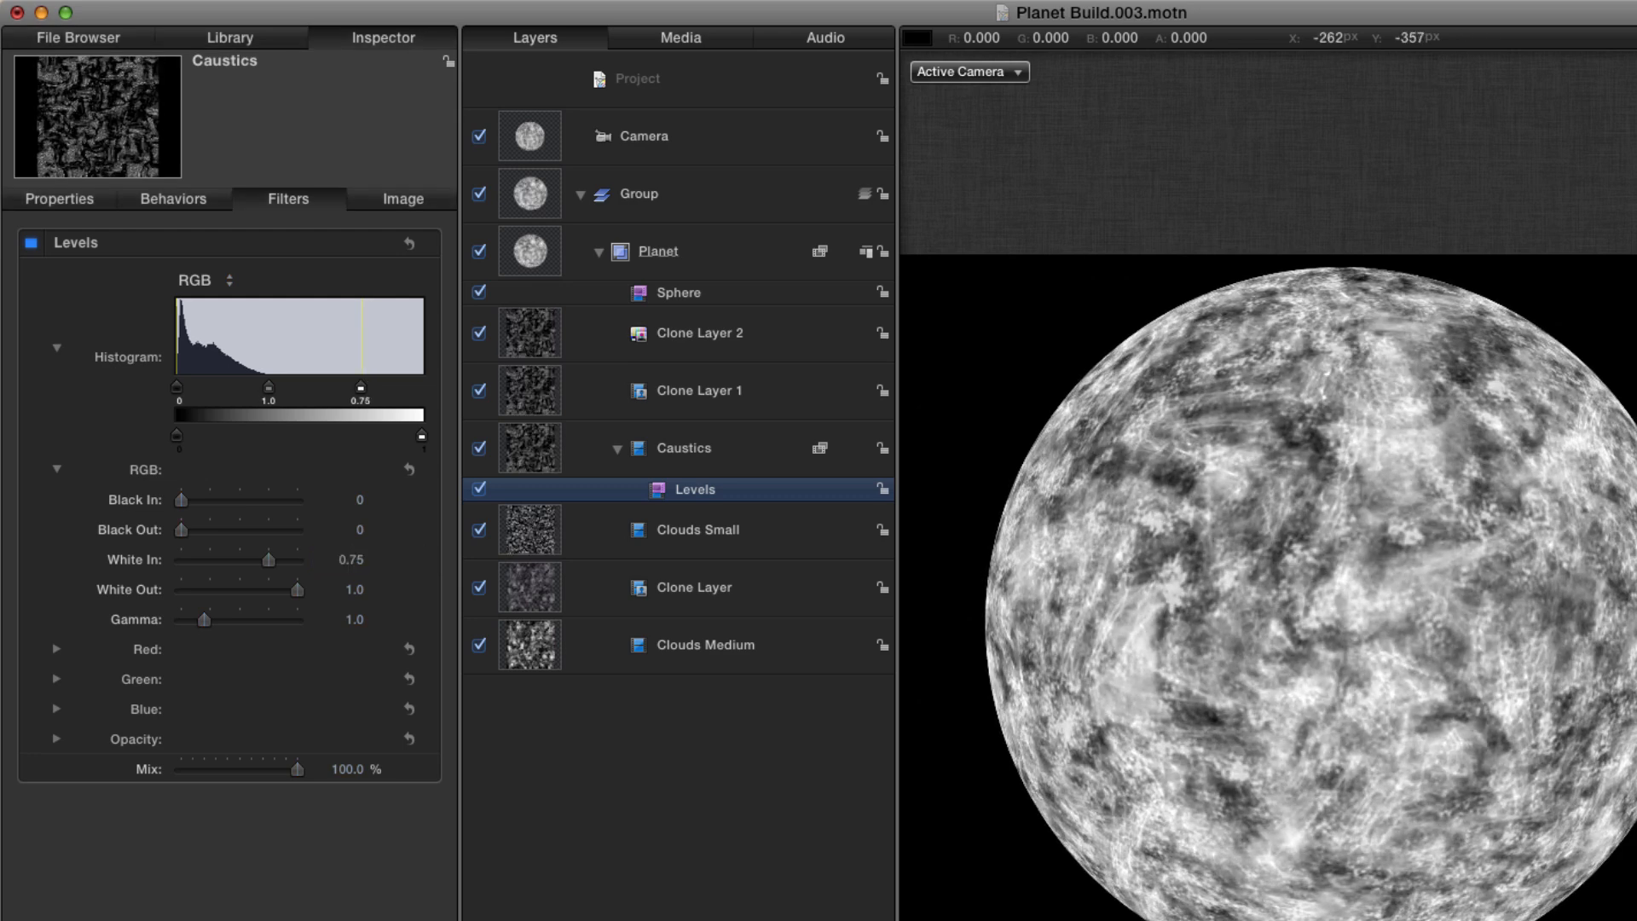
Select the Caustics layer and play back the project to preview the animated planet surface
{"action": "left_click", "coordinate": [606, 469]}
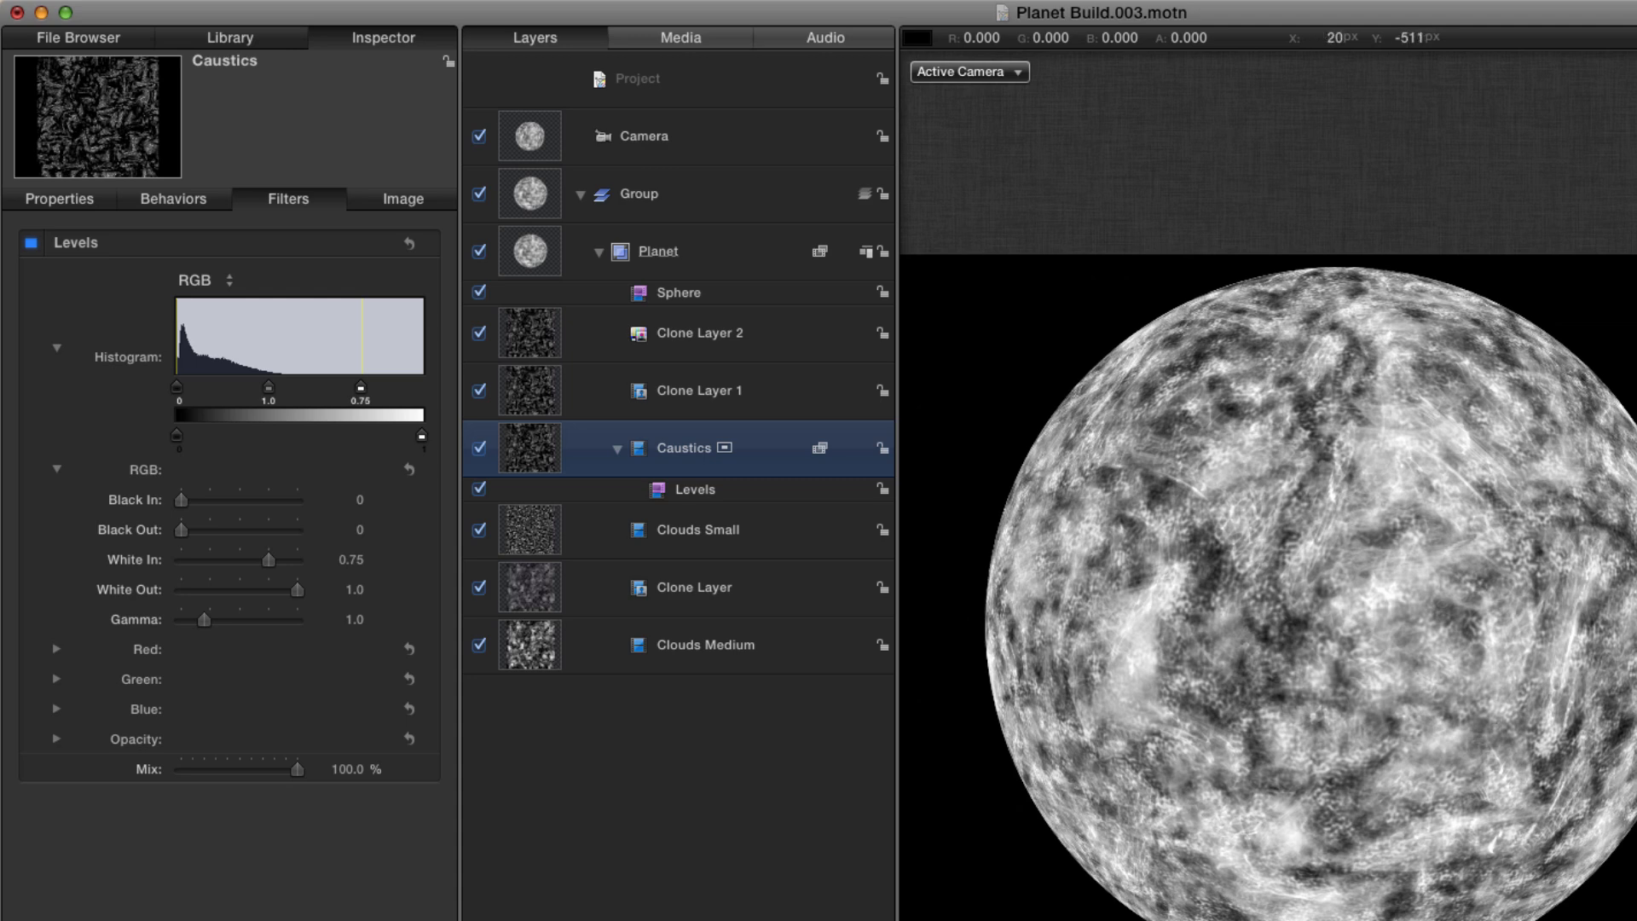
{"action": "key", "text": "space"}
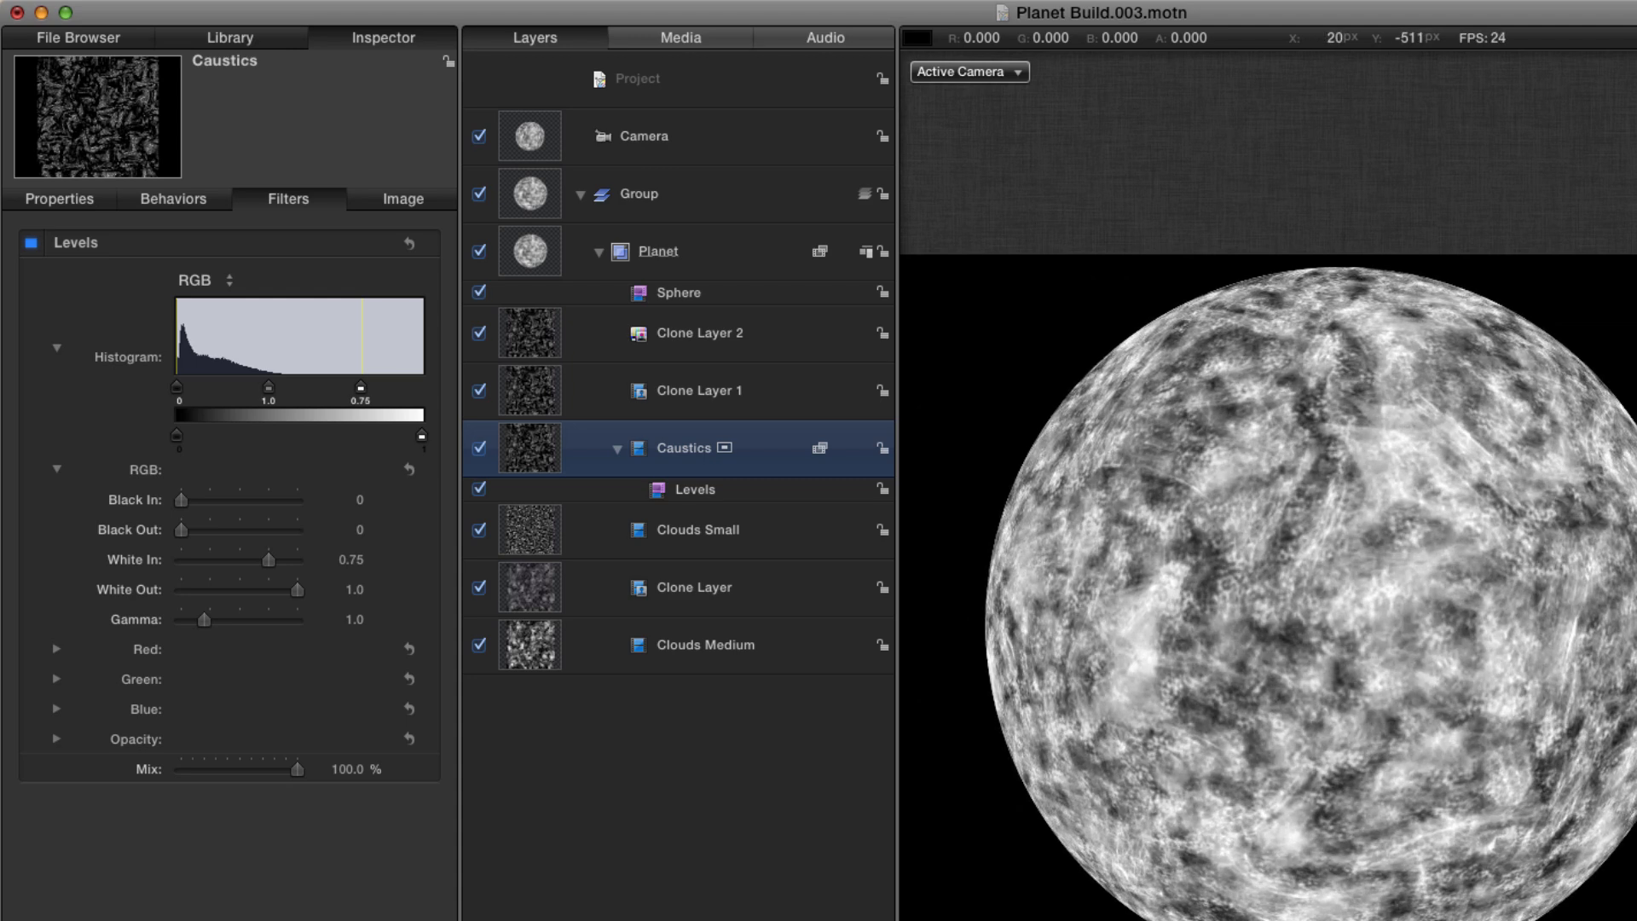
{"action": "key", "text": "space"}
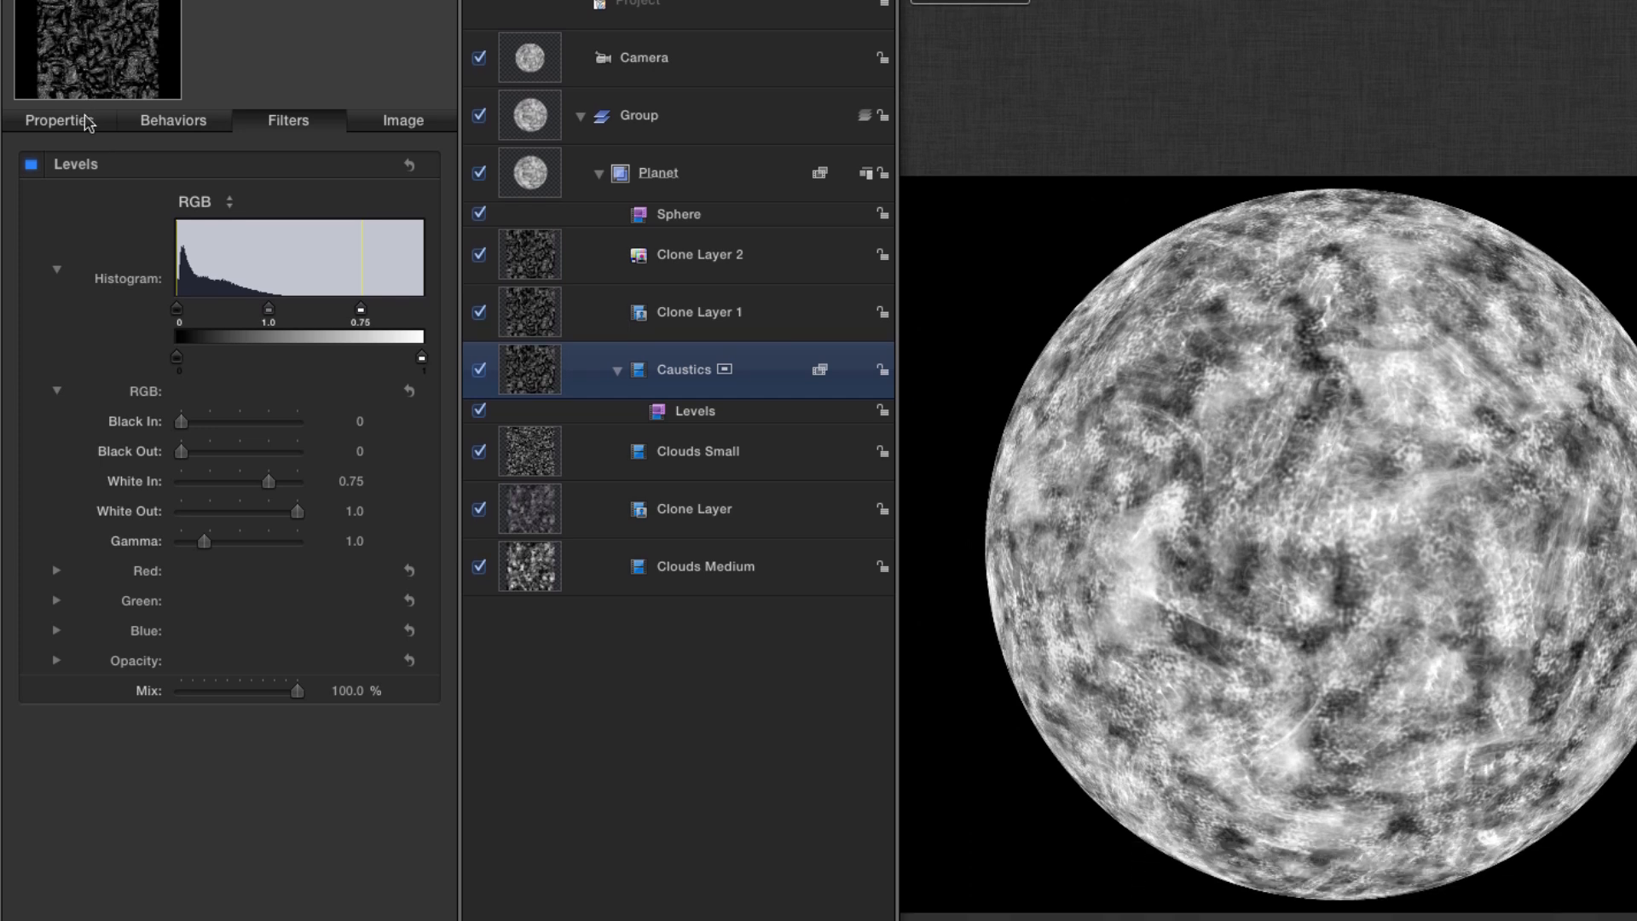
Set the constant playback speed in the Caustics layer's timing properties to 175%
{"action": "left_click", "coordinate": [73, 199]}
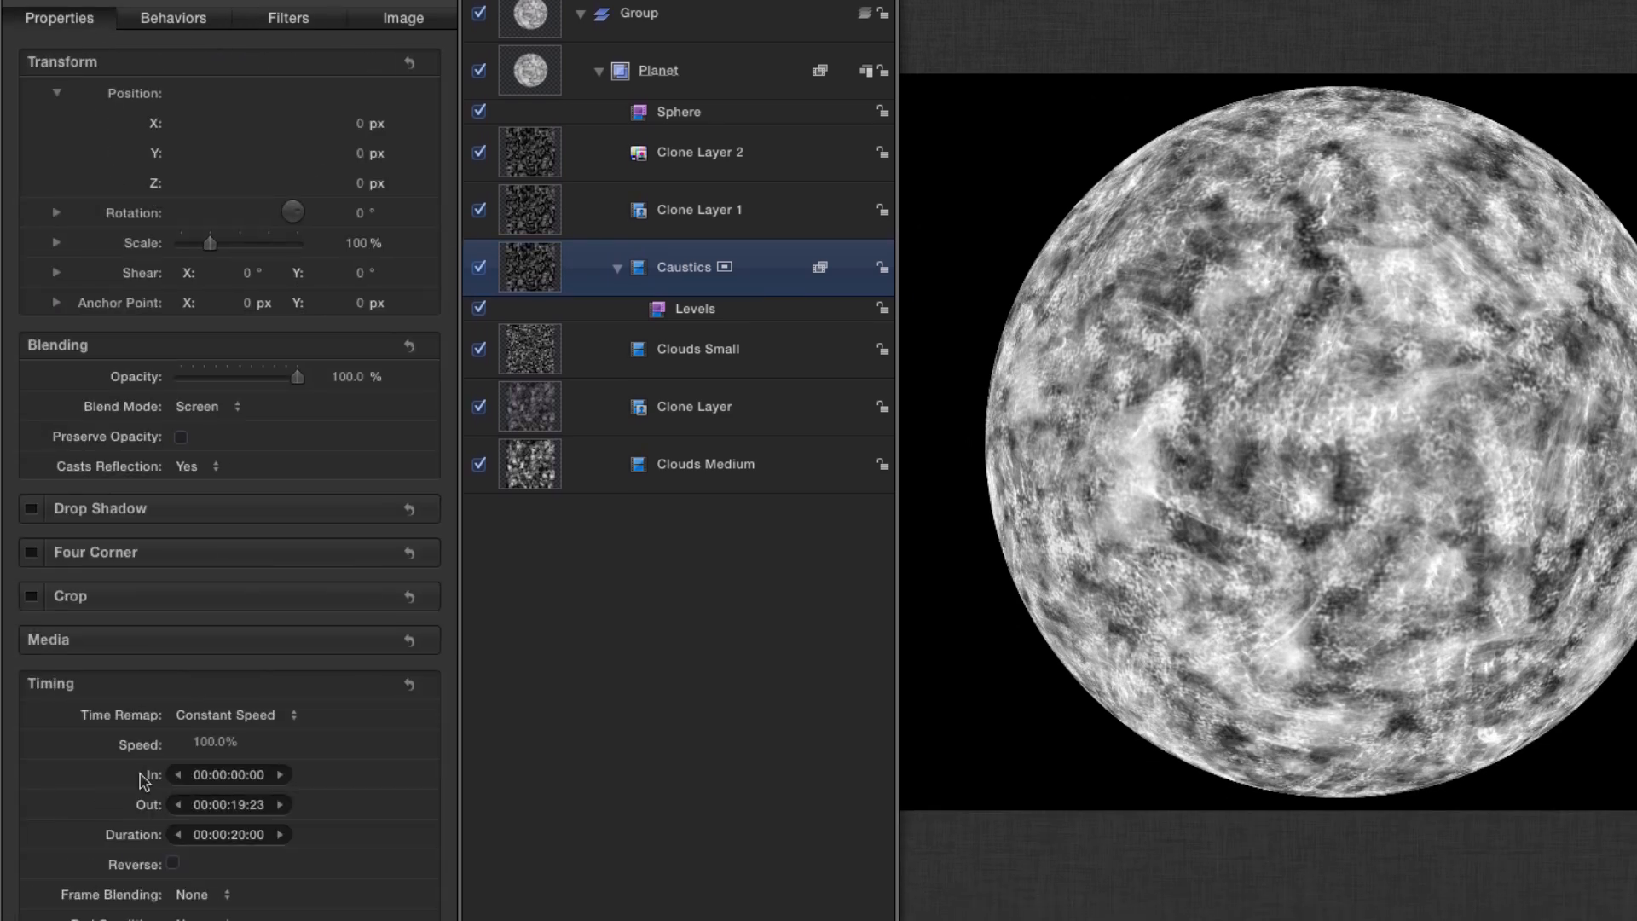
{"action": "left_click", "coordinate": [208, 745]}
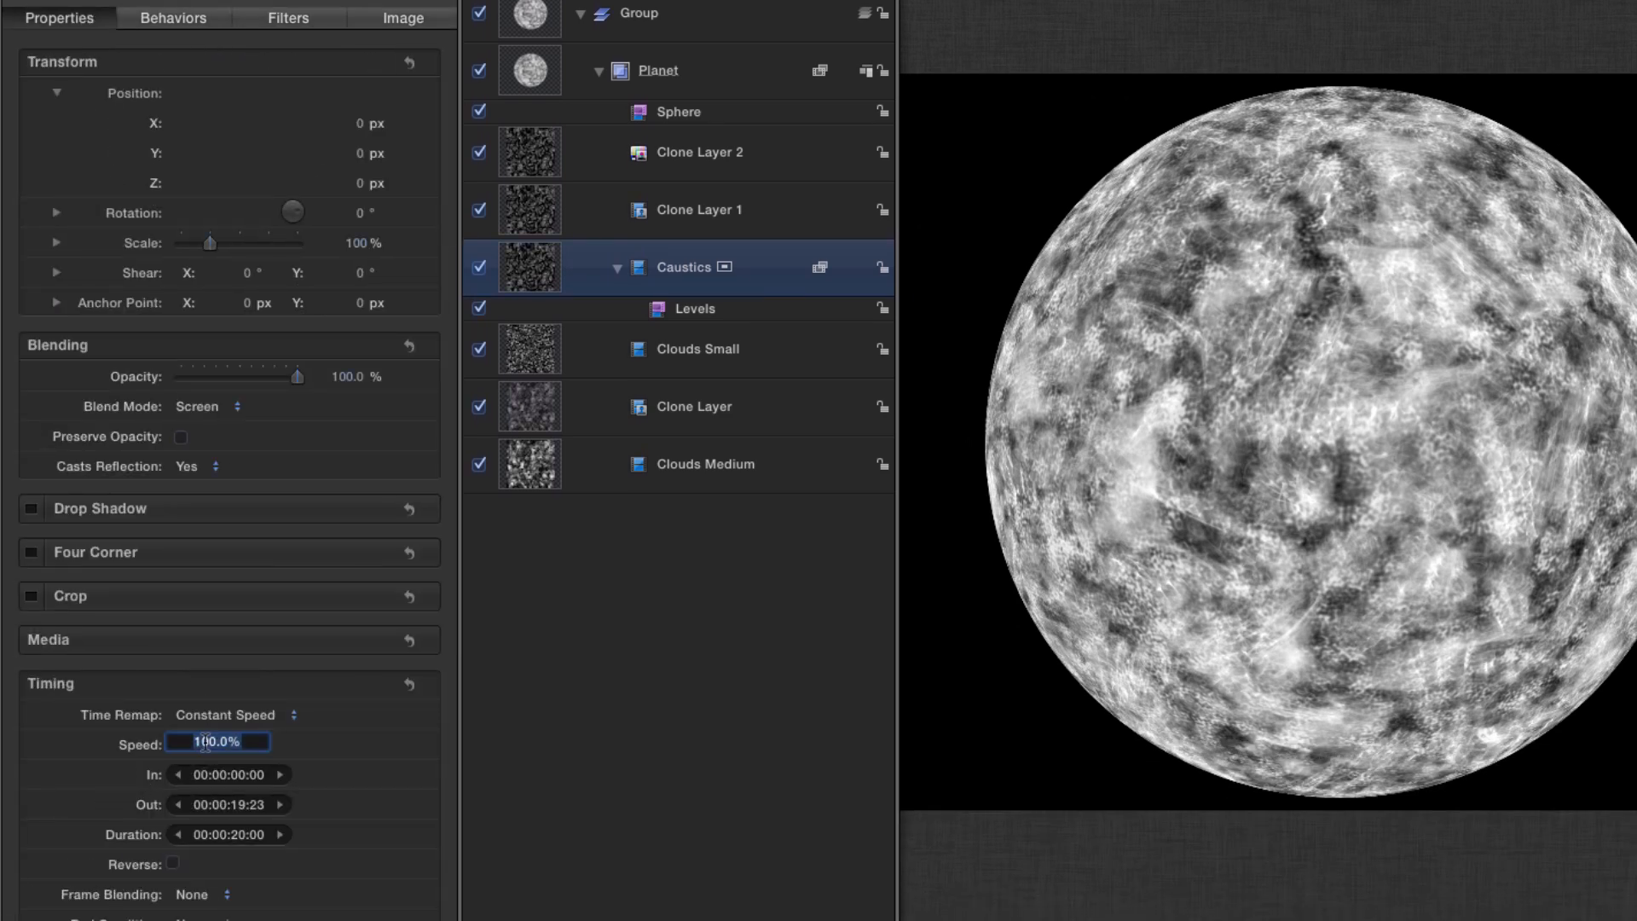
{"action": "type", "text": "175"}
{"action": "key", "text": "Return"}
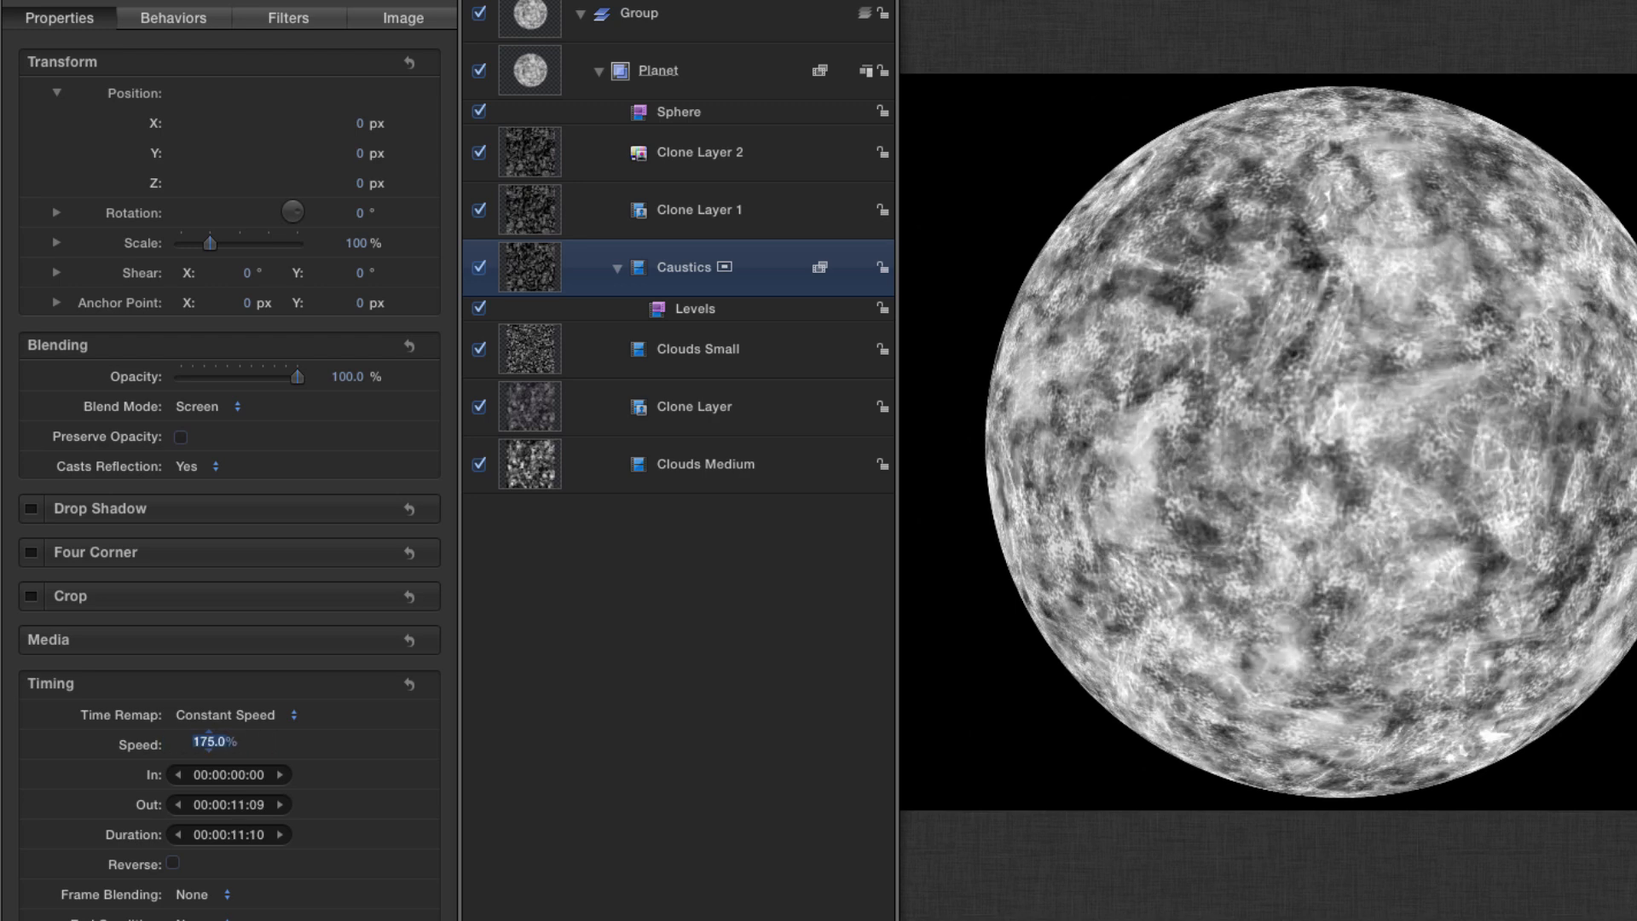
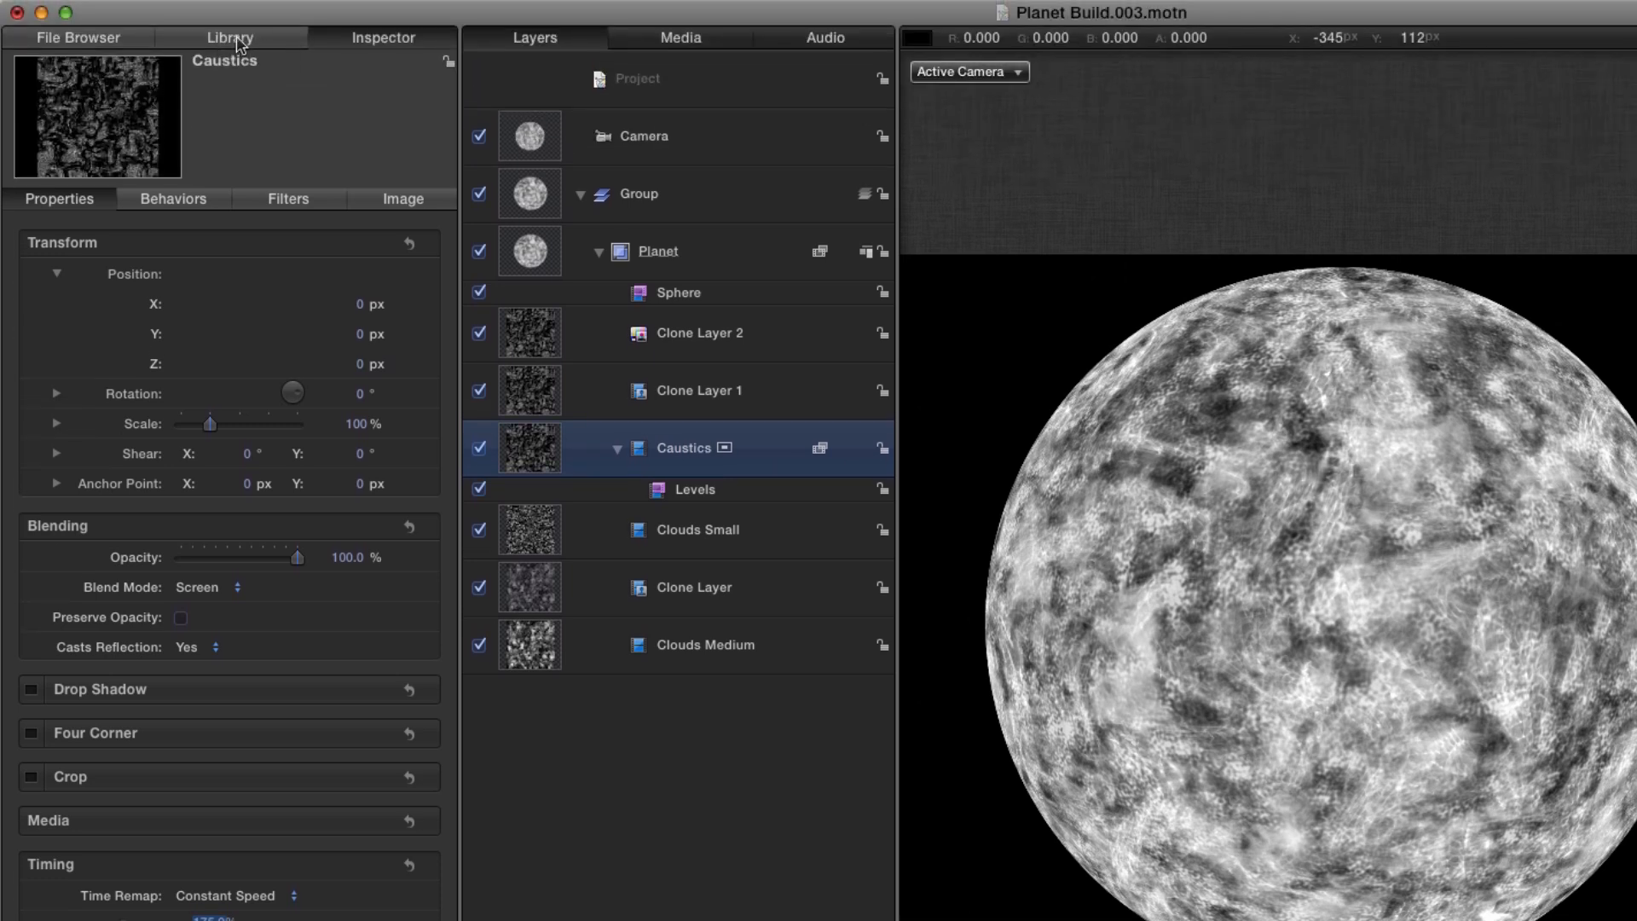
Apply the Twirl distortion filter to the Planet group
{"action": "left_click", "coordinate": [230, 38]}
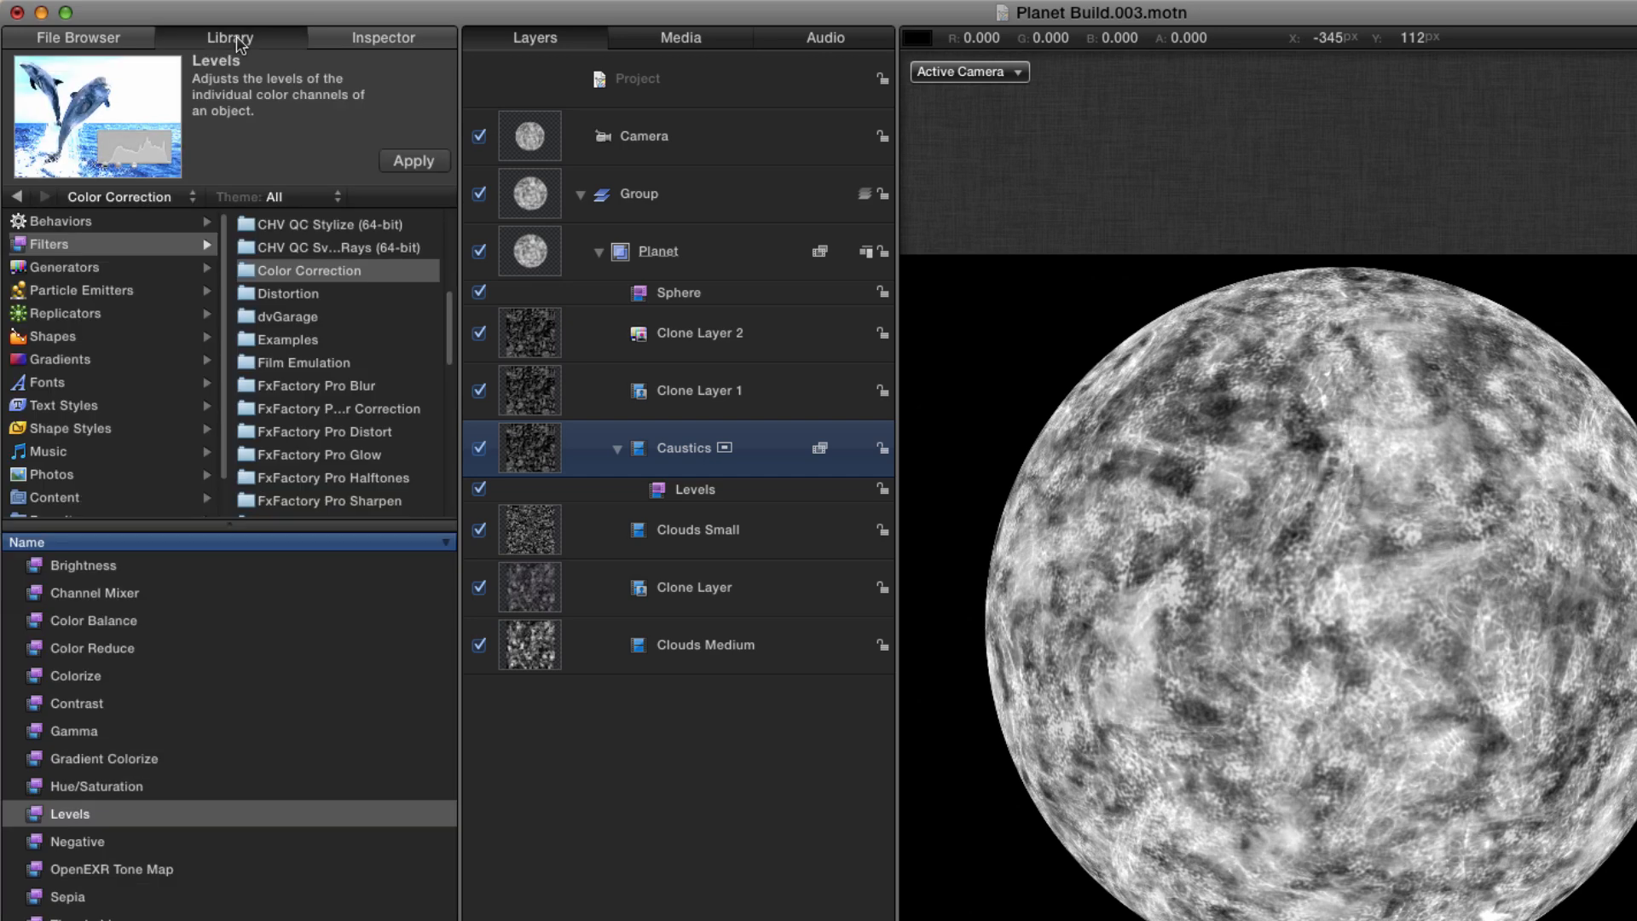
{"action": "left_click", "coordinate": [531, 251]}
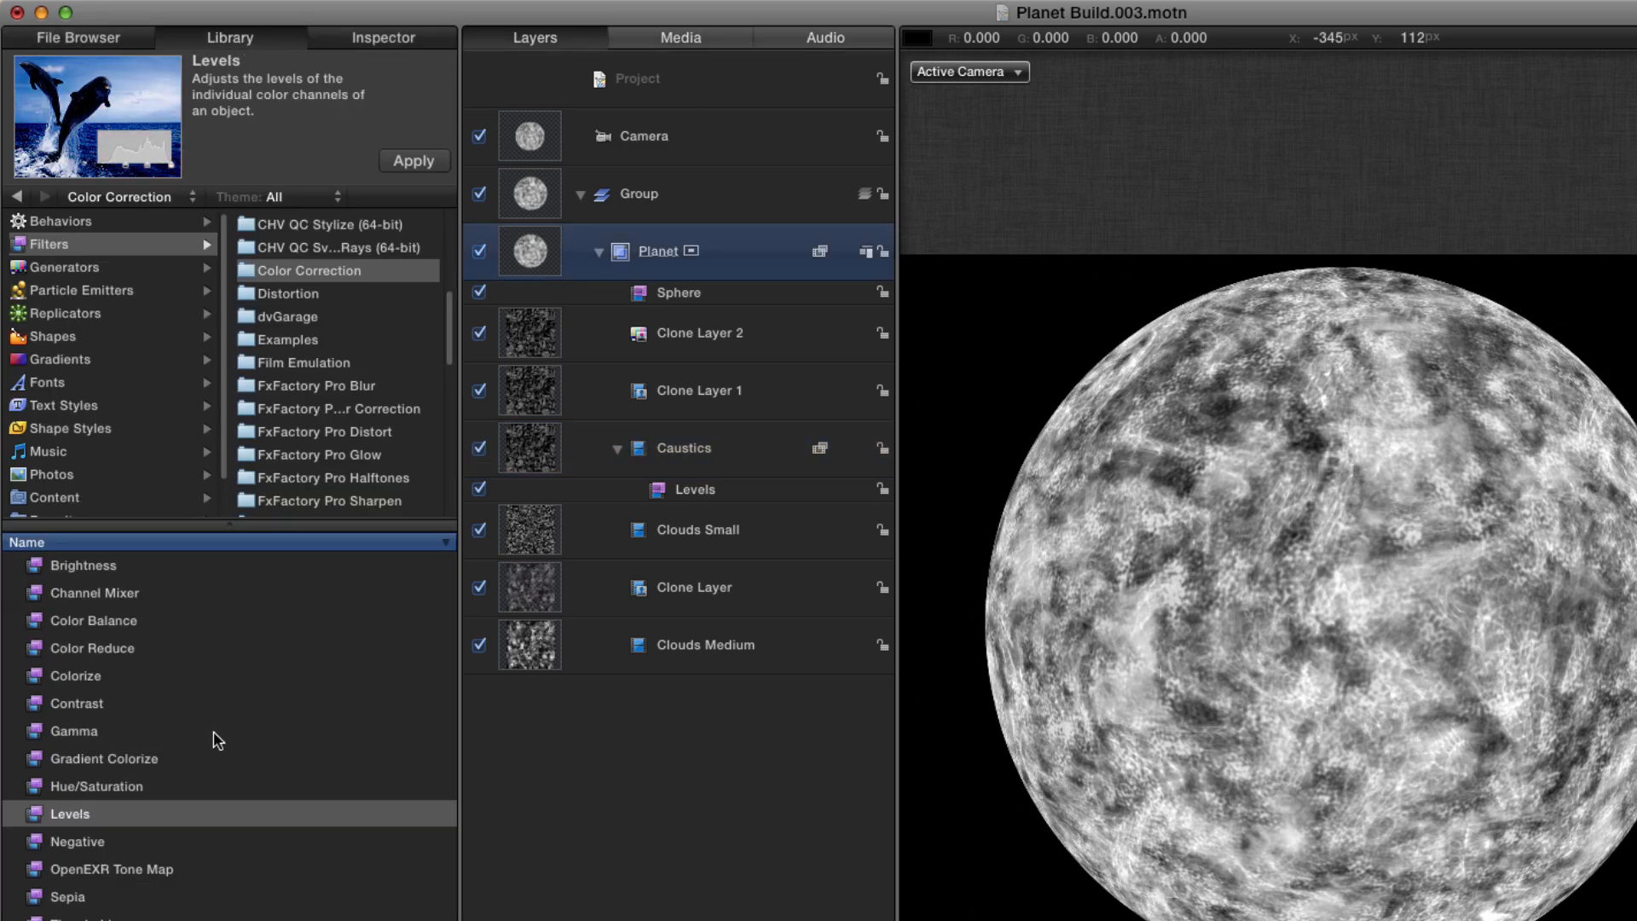
{"action": "left_click", "coordinate": [294, 294]}
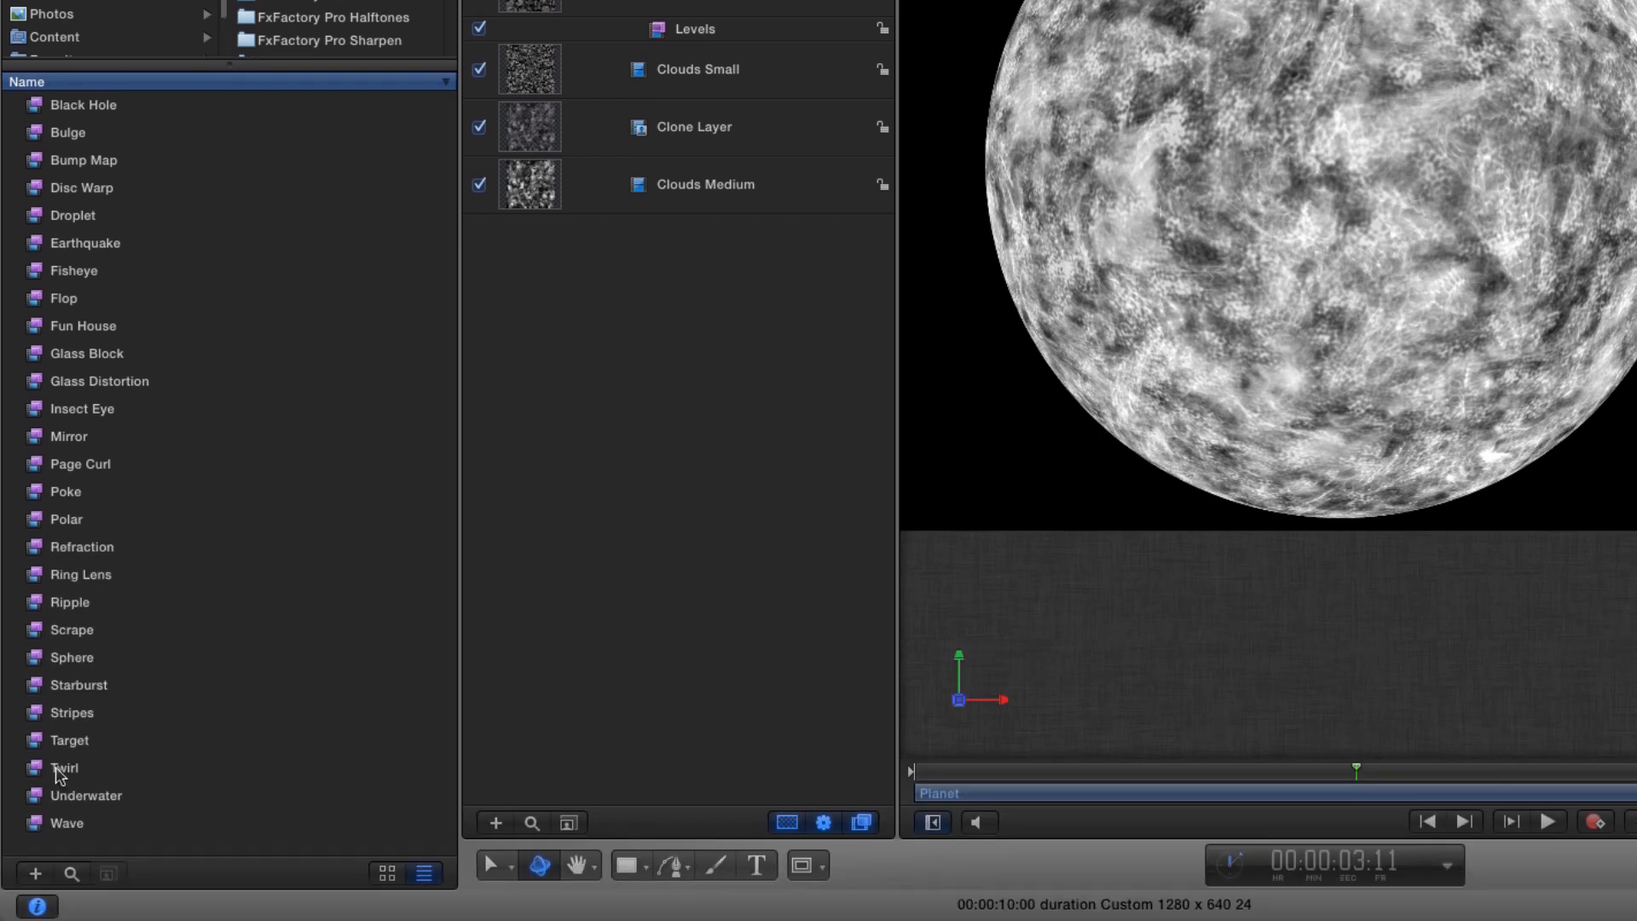
{"action": "left_click", "coordinate": [33, 919]}
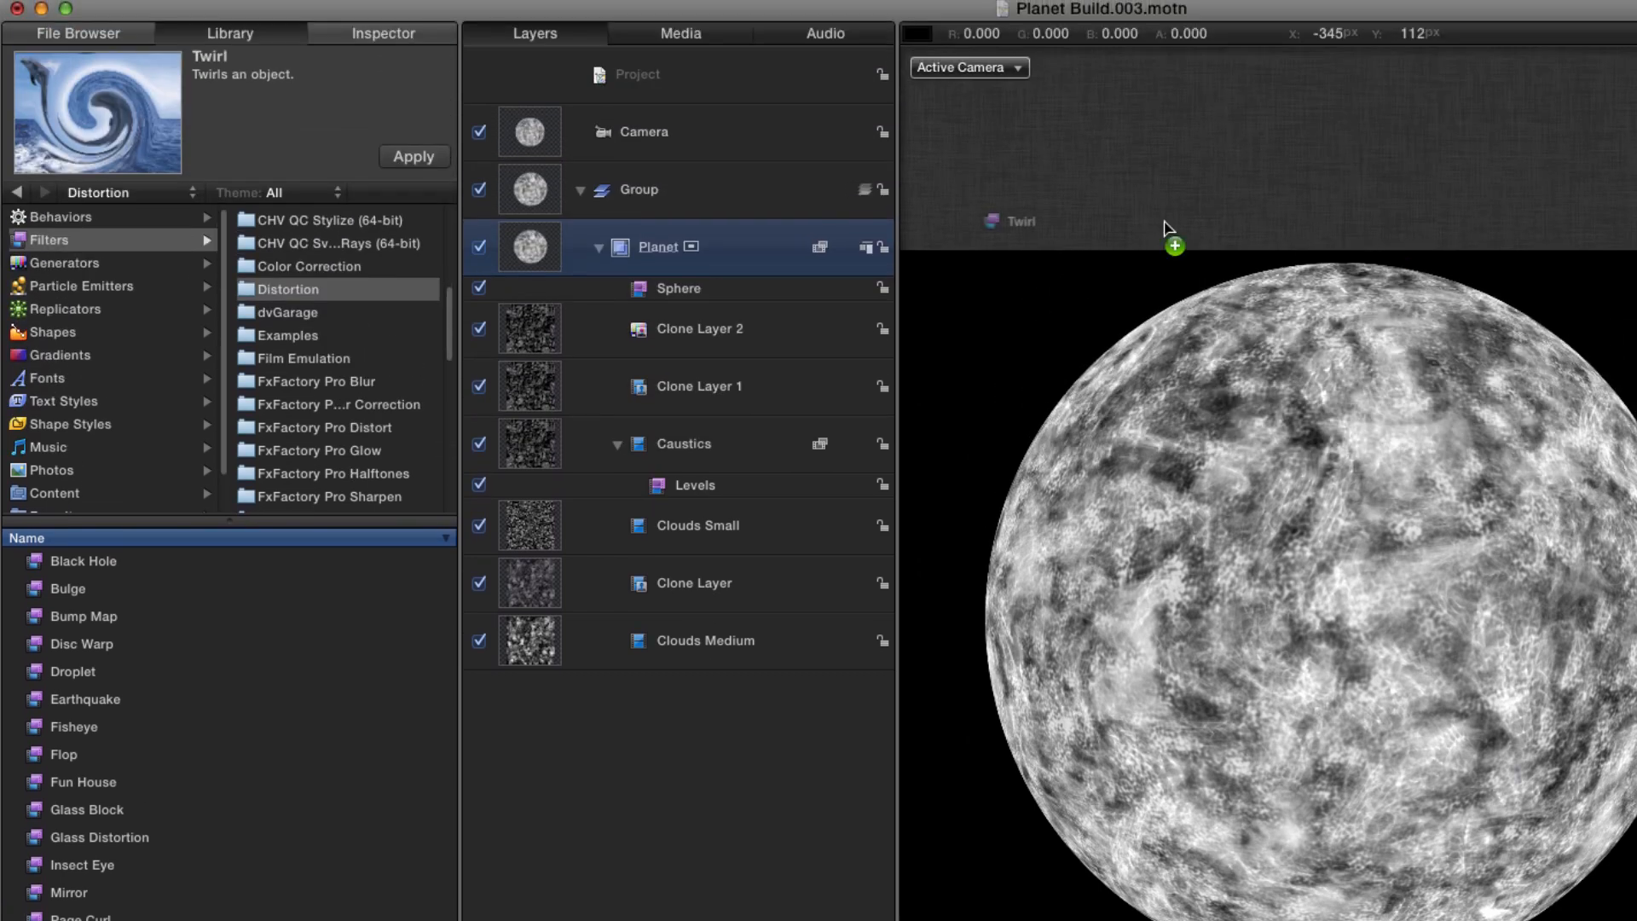
{"action": "left_click_drag", "start_coordinate": [32, 774], "coordinate": [641, 310]}
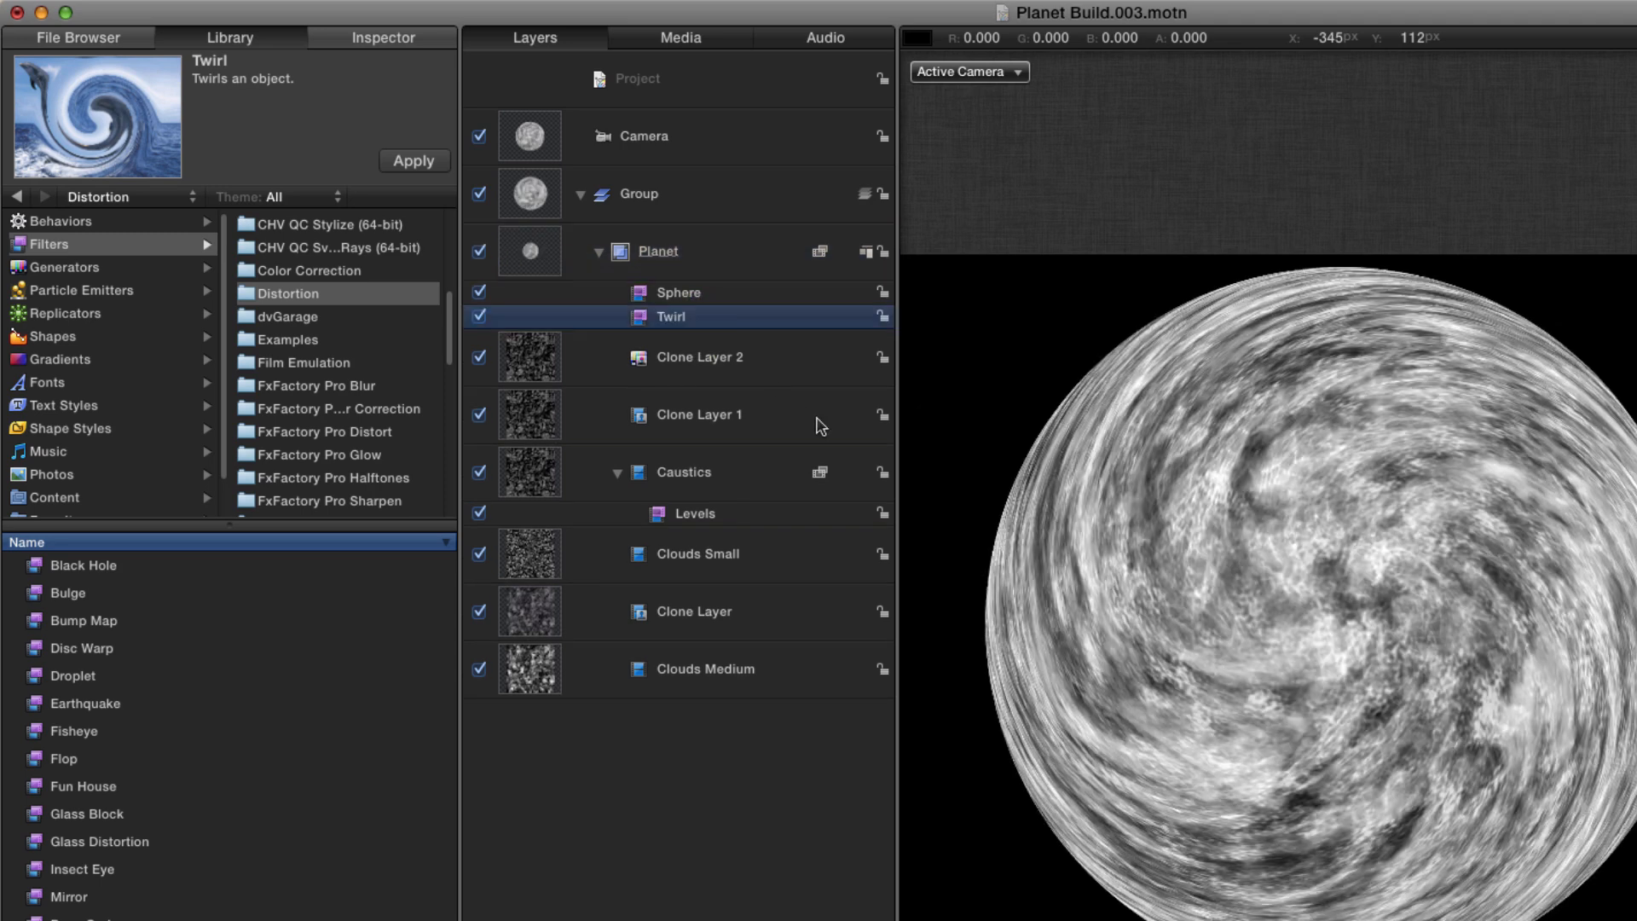
Set the Planet group's Twirl filter to an Amount of 0.75 and a Twirl angle of 45°
{"action": "left_click", "coordinate": [402, 37]}
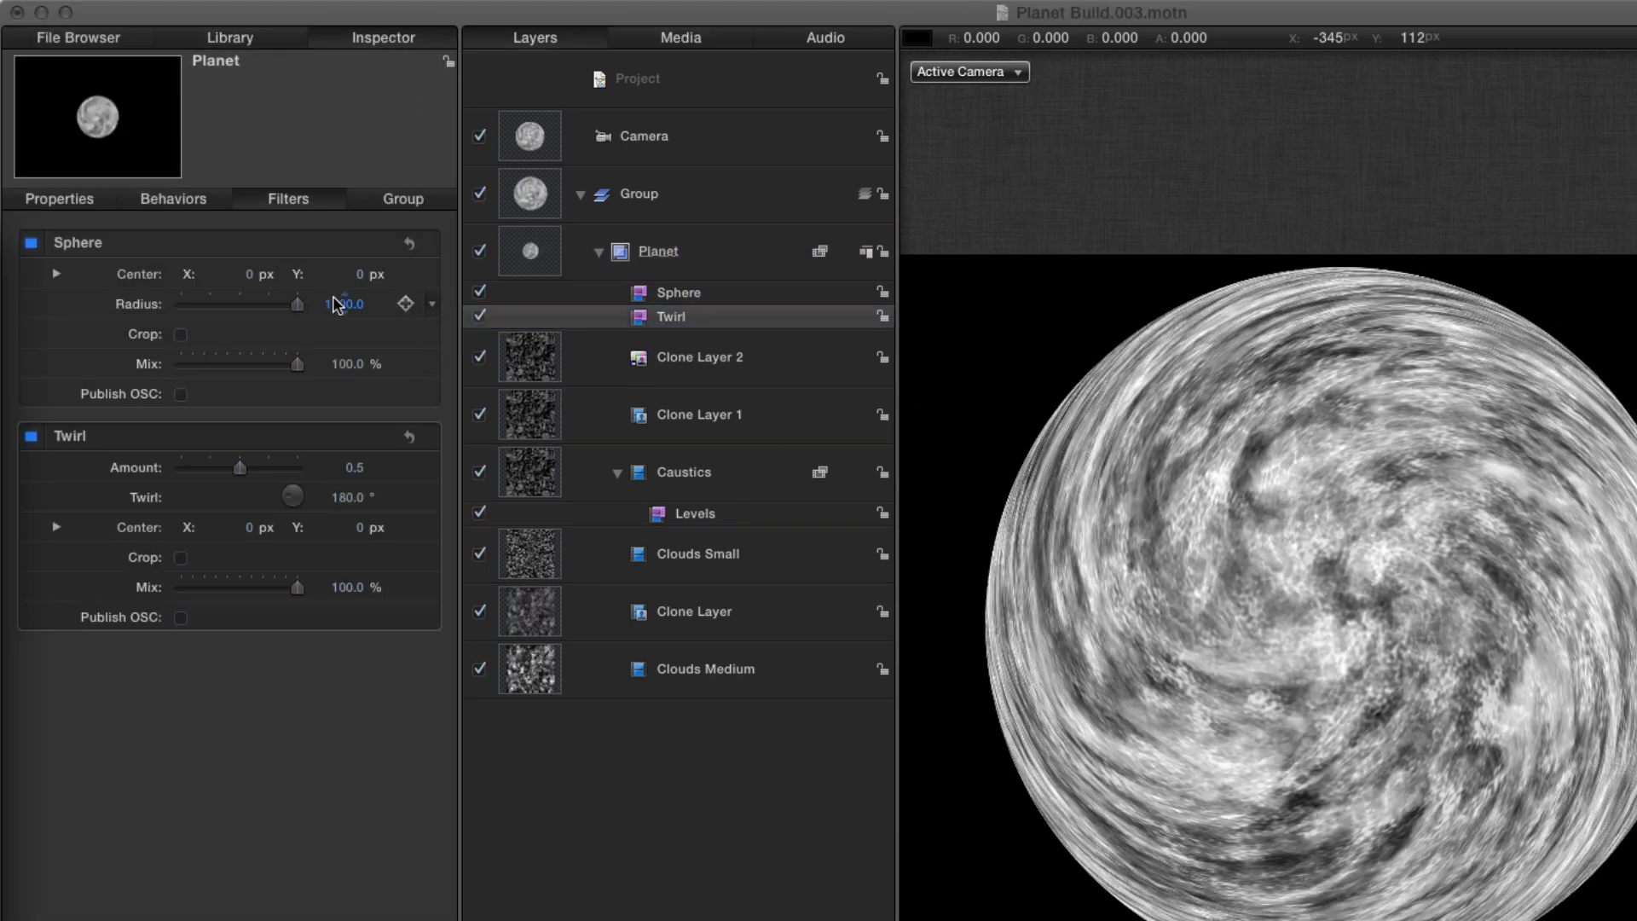
{"action": "left_click", "coordinate": [354, 467]}
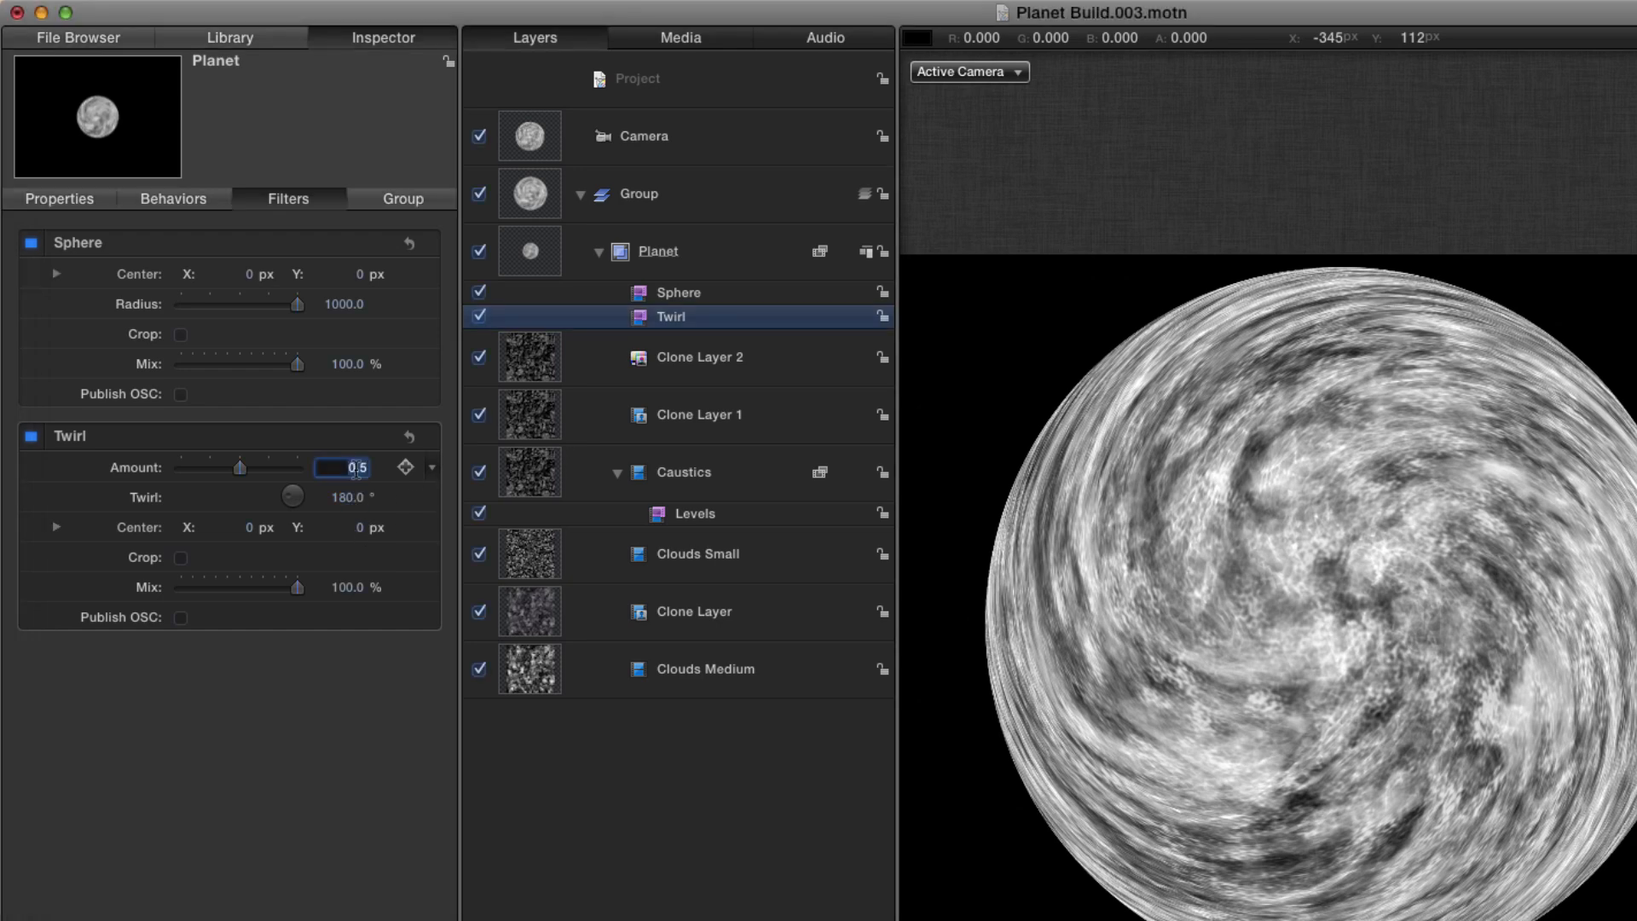
{"action": "key", "text": "Return"}
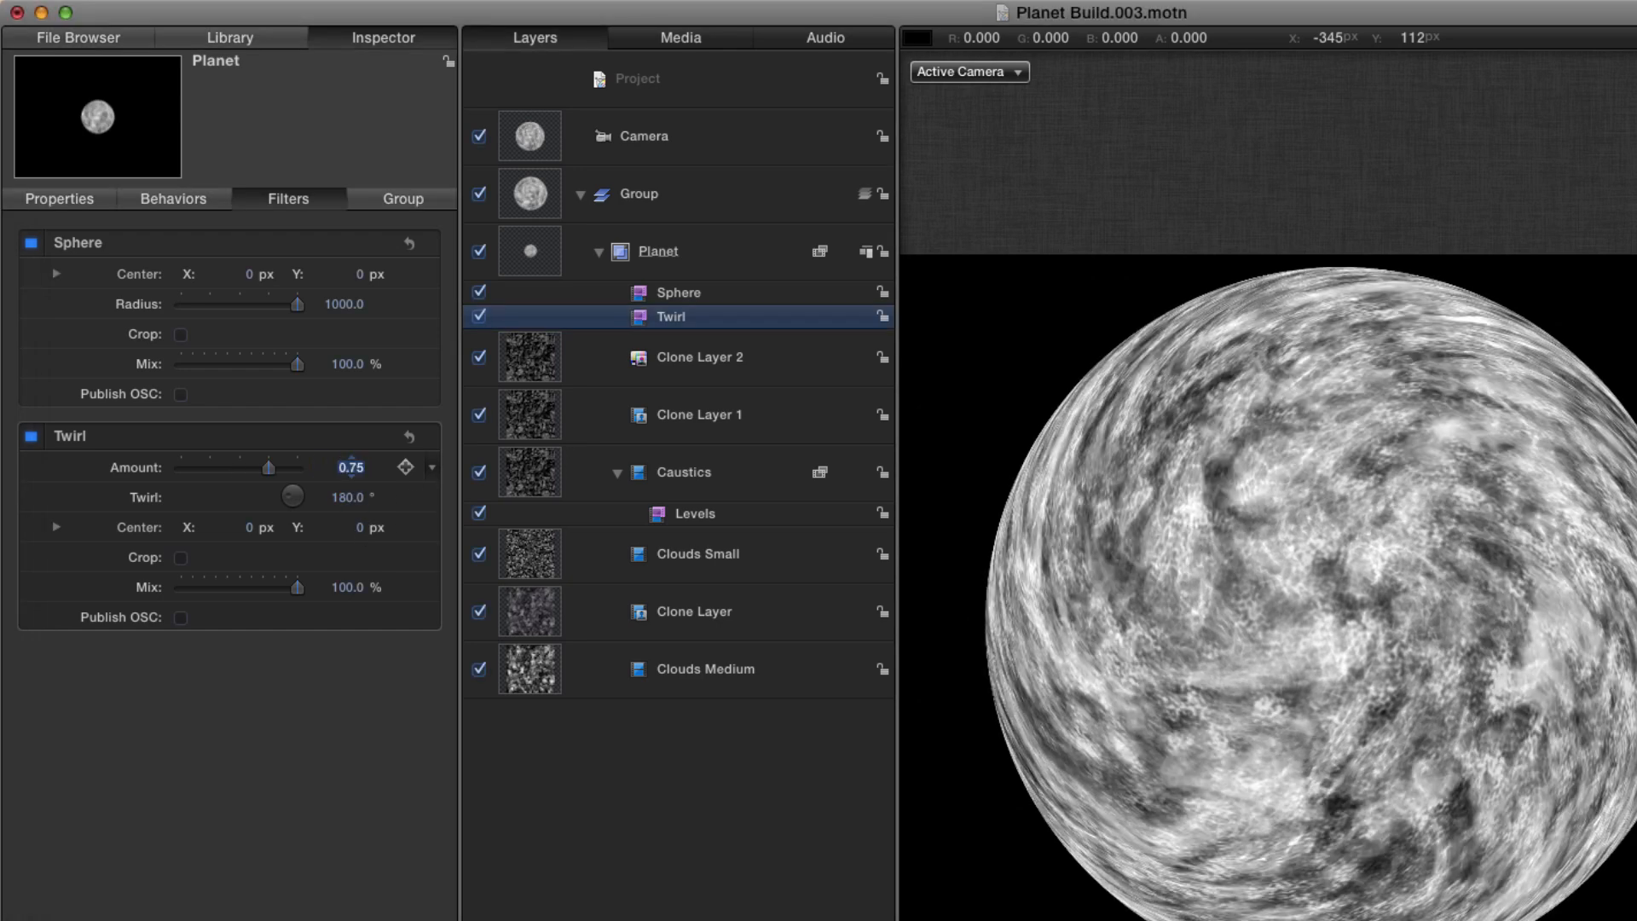
{"action": "key", "text": "Tab"}
{"action": "type", "text": "45"}
{"action": "key", "text": "Return"}
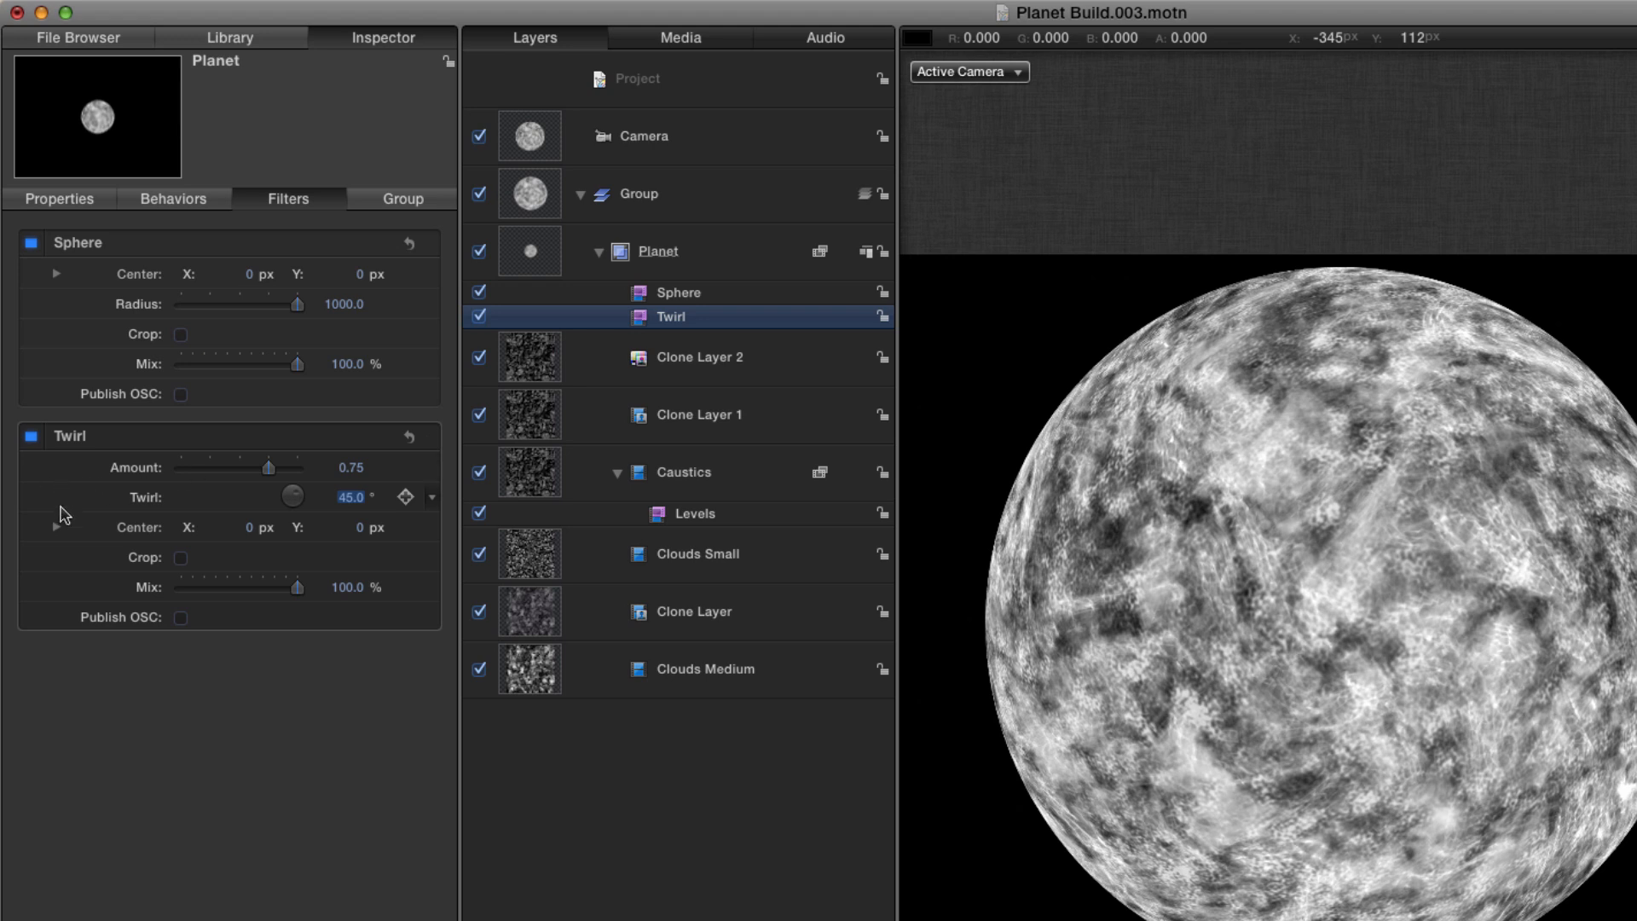
Add a Rate parameter behavior to the Y value of the Twirl filter's Center and set its rate to 0.01 px
{"action": "left_click", "coordinate": [55, 528]}
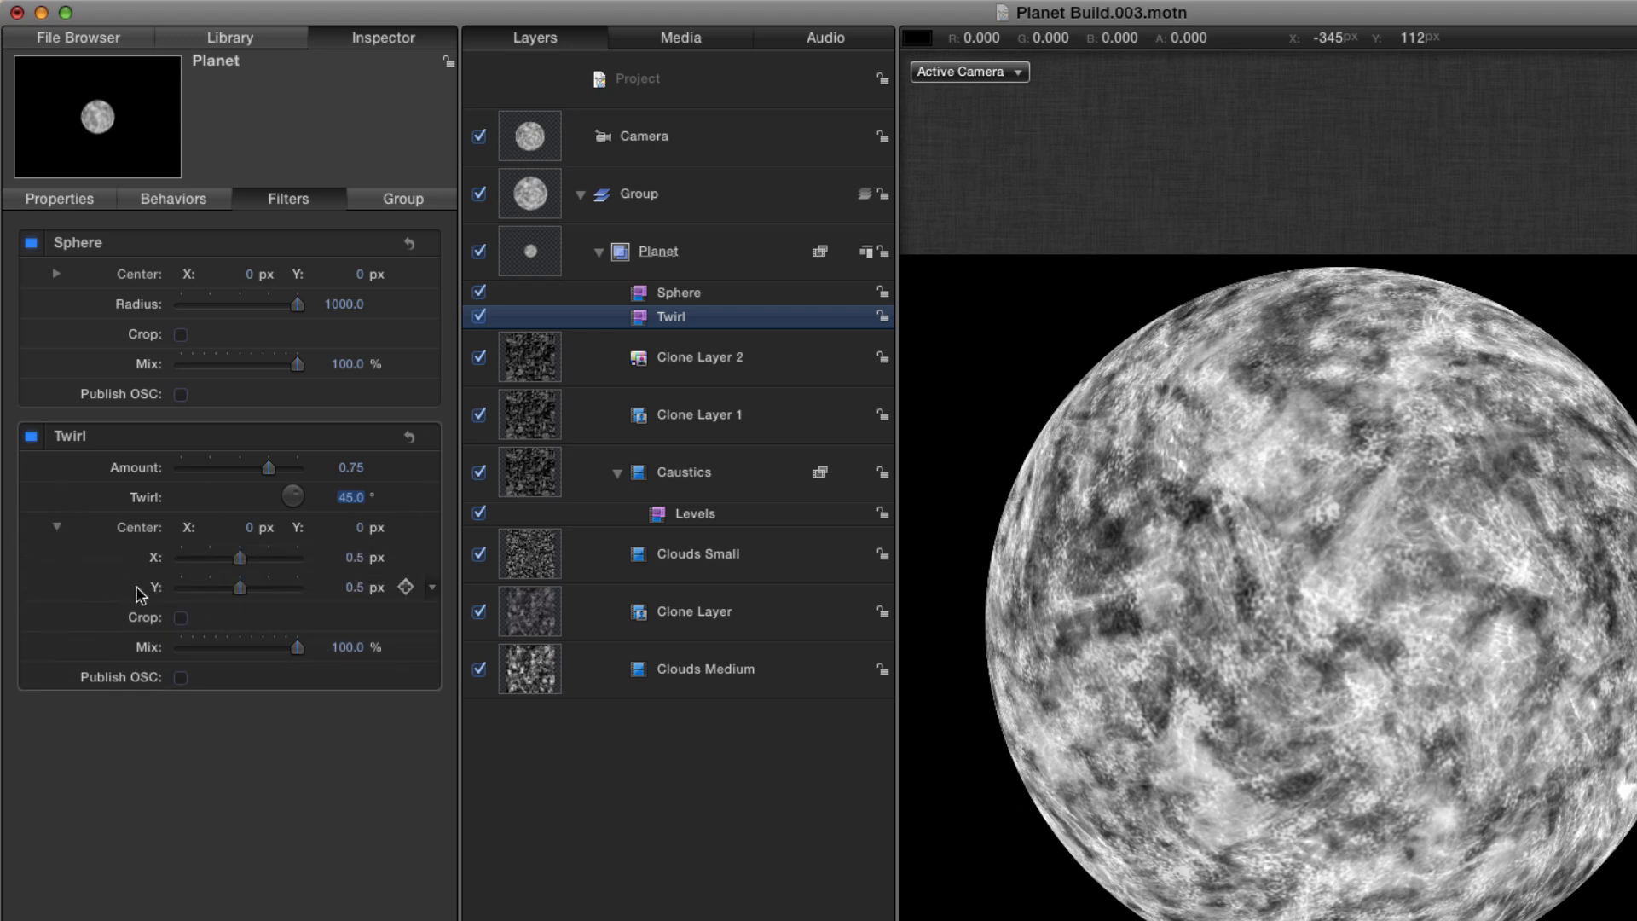
{"action": "left_click", "coordinate": [432, 586]}
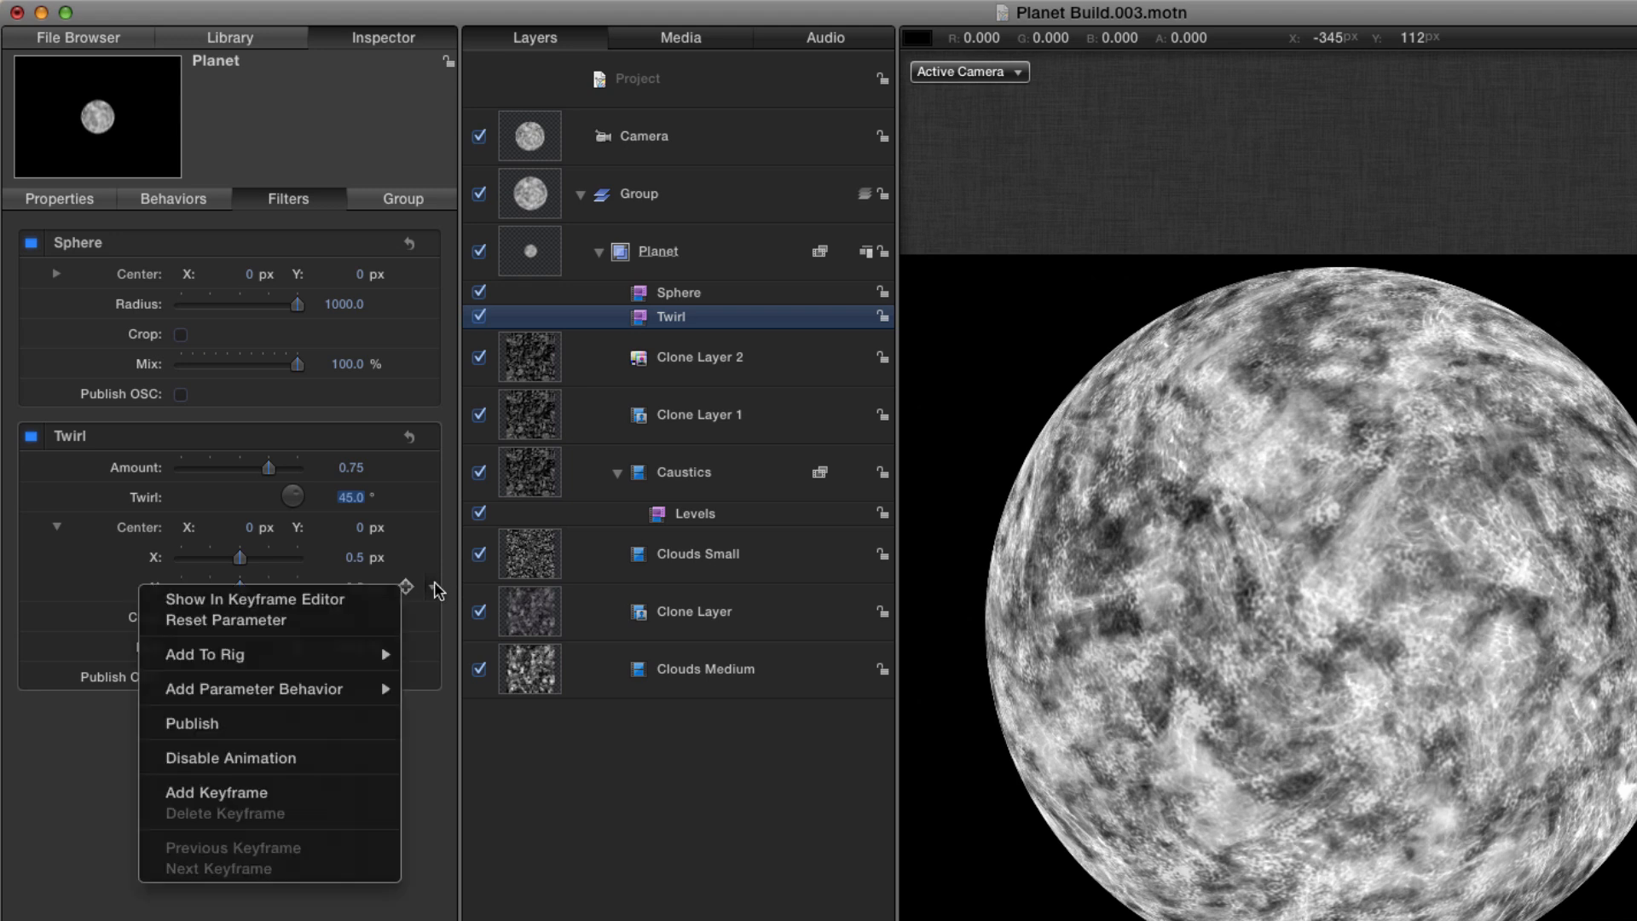
{"action": "mouse_move", "coordinate": [336, 695]}
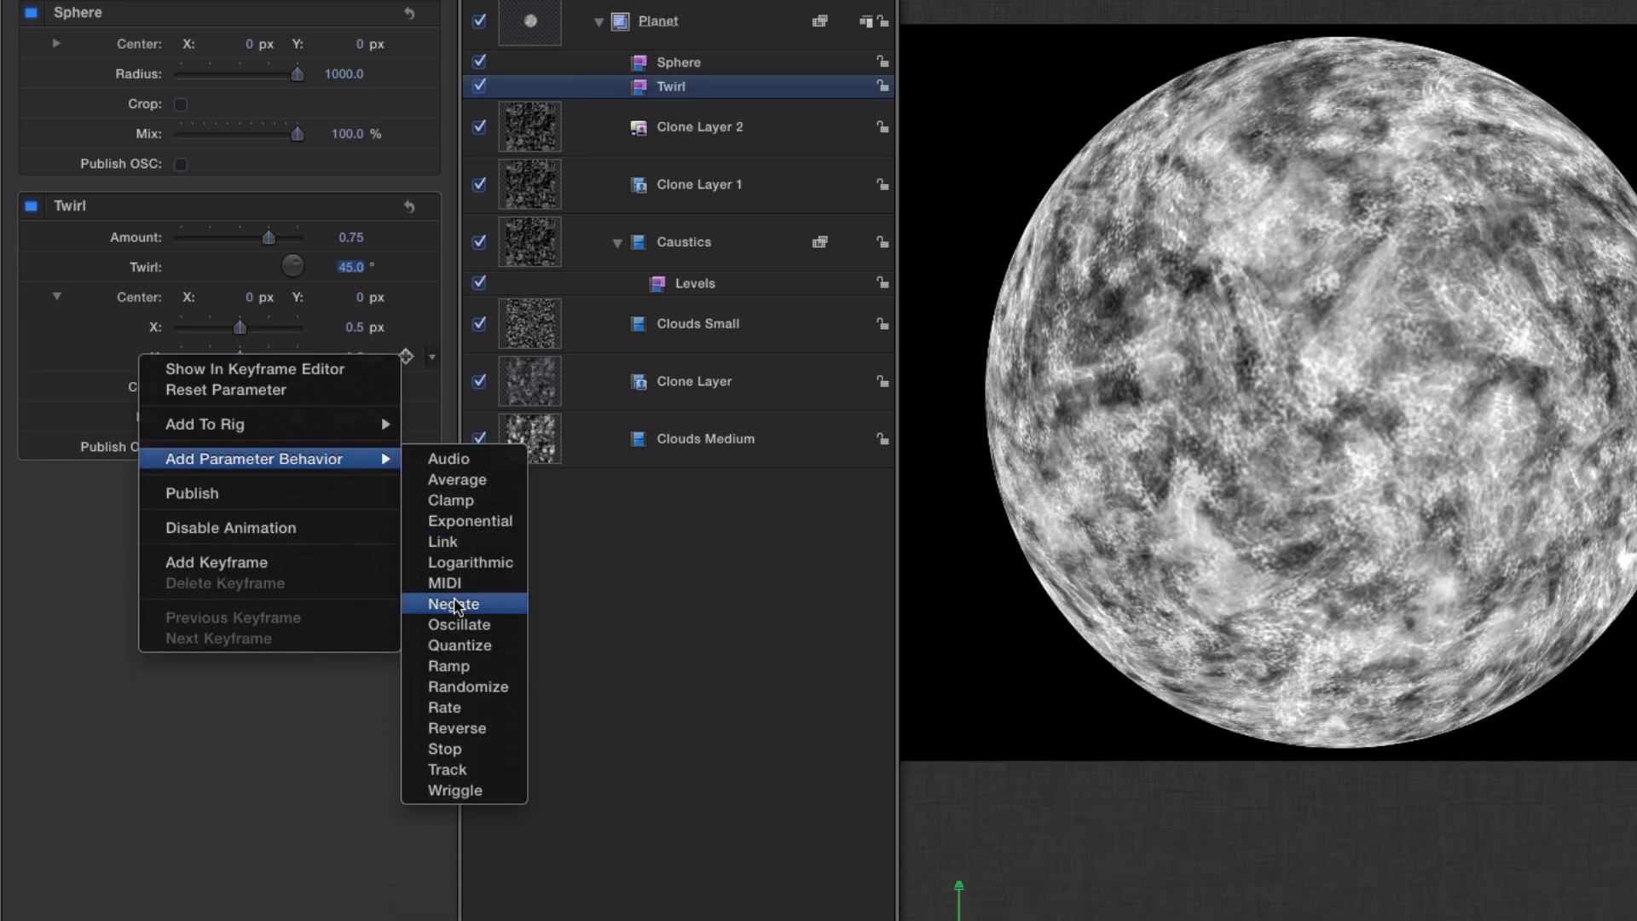
{"action": "left_click", "coordinate": [475, 708]}
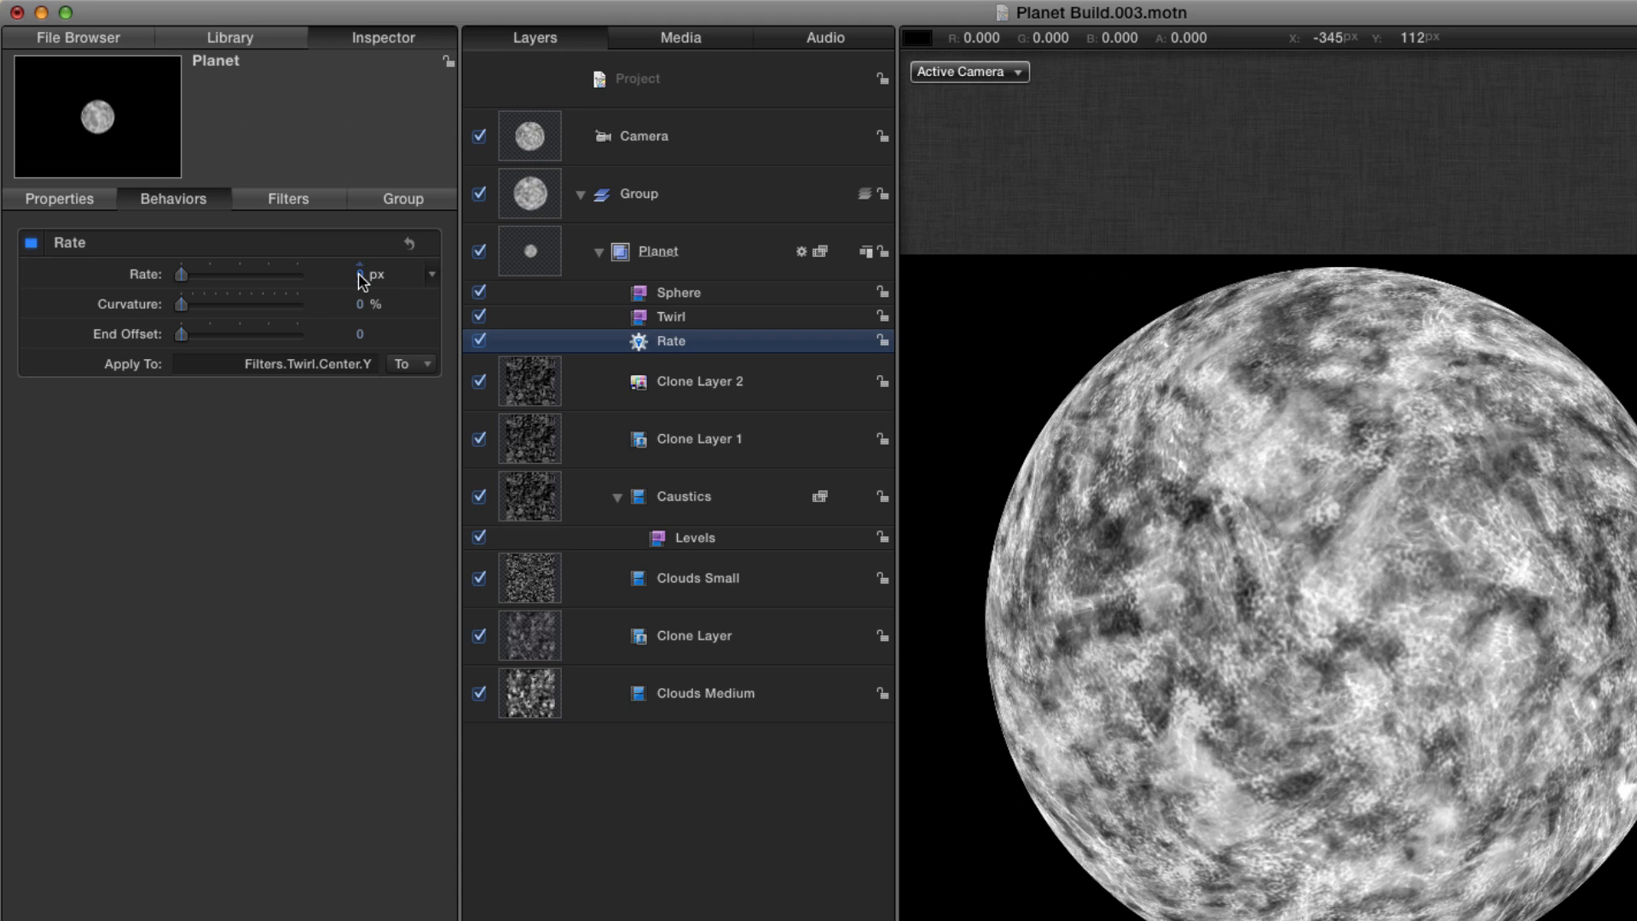
{"action": "left_click", "coordinate": [361, 276]}
{"action": "key", "text": "BackSpace"}
{"action": "type", "text": ".01"}
{"action": "key", "text": "Return"}
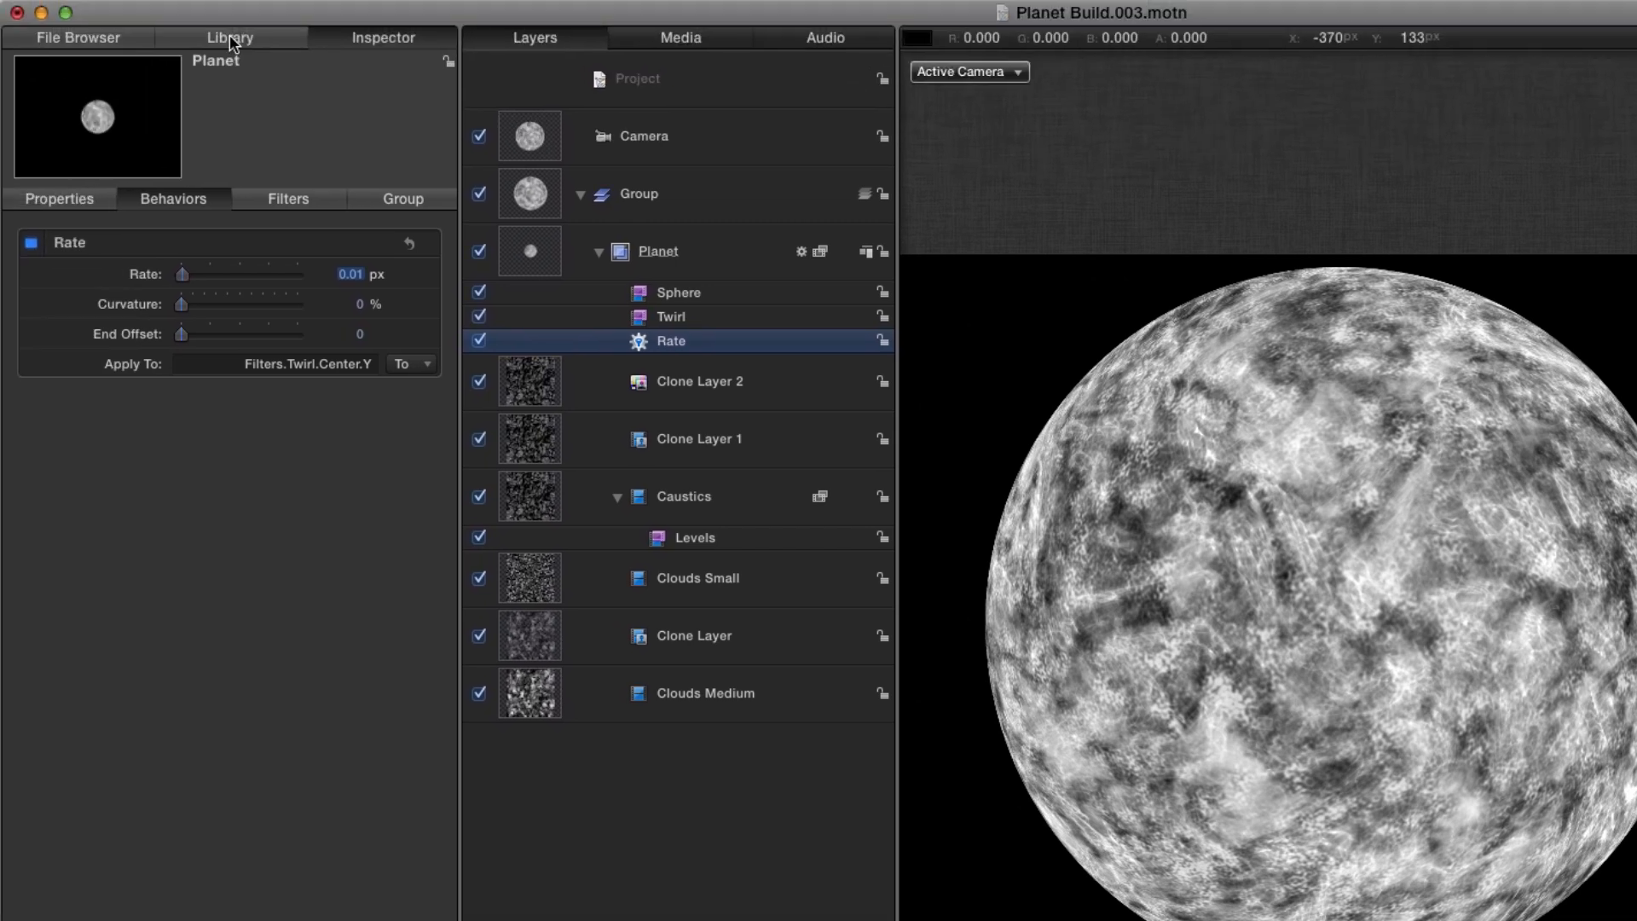
Apply the Levels color correction filter to the Planet group
{"action": "left_click", "coordinate": [229, 36]}
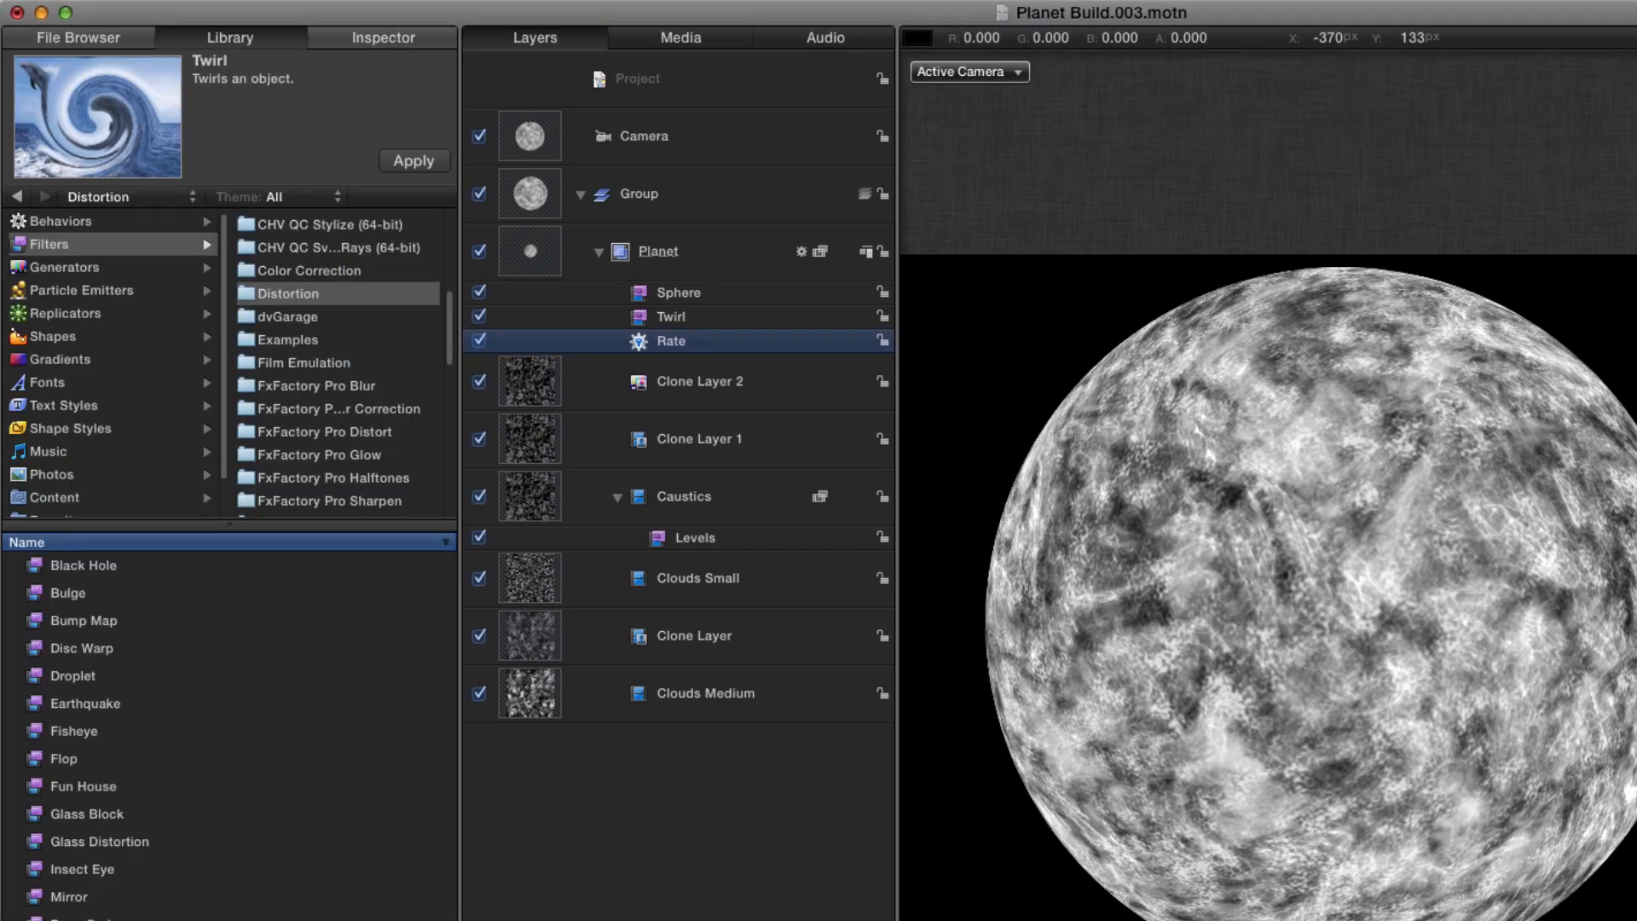
{"action": "left_click", "coordinate": [322, 272]}
{"action": "left_click", "coordinate": [36, 814]}
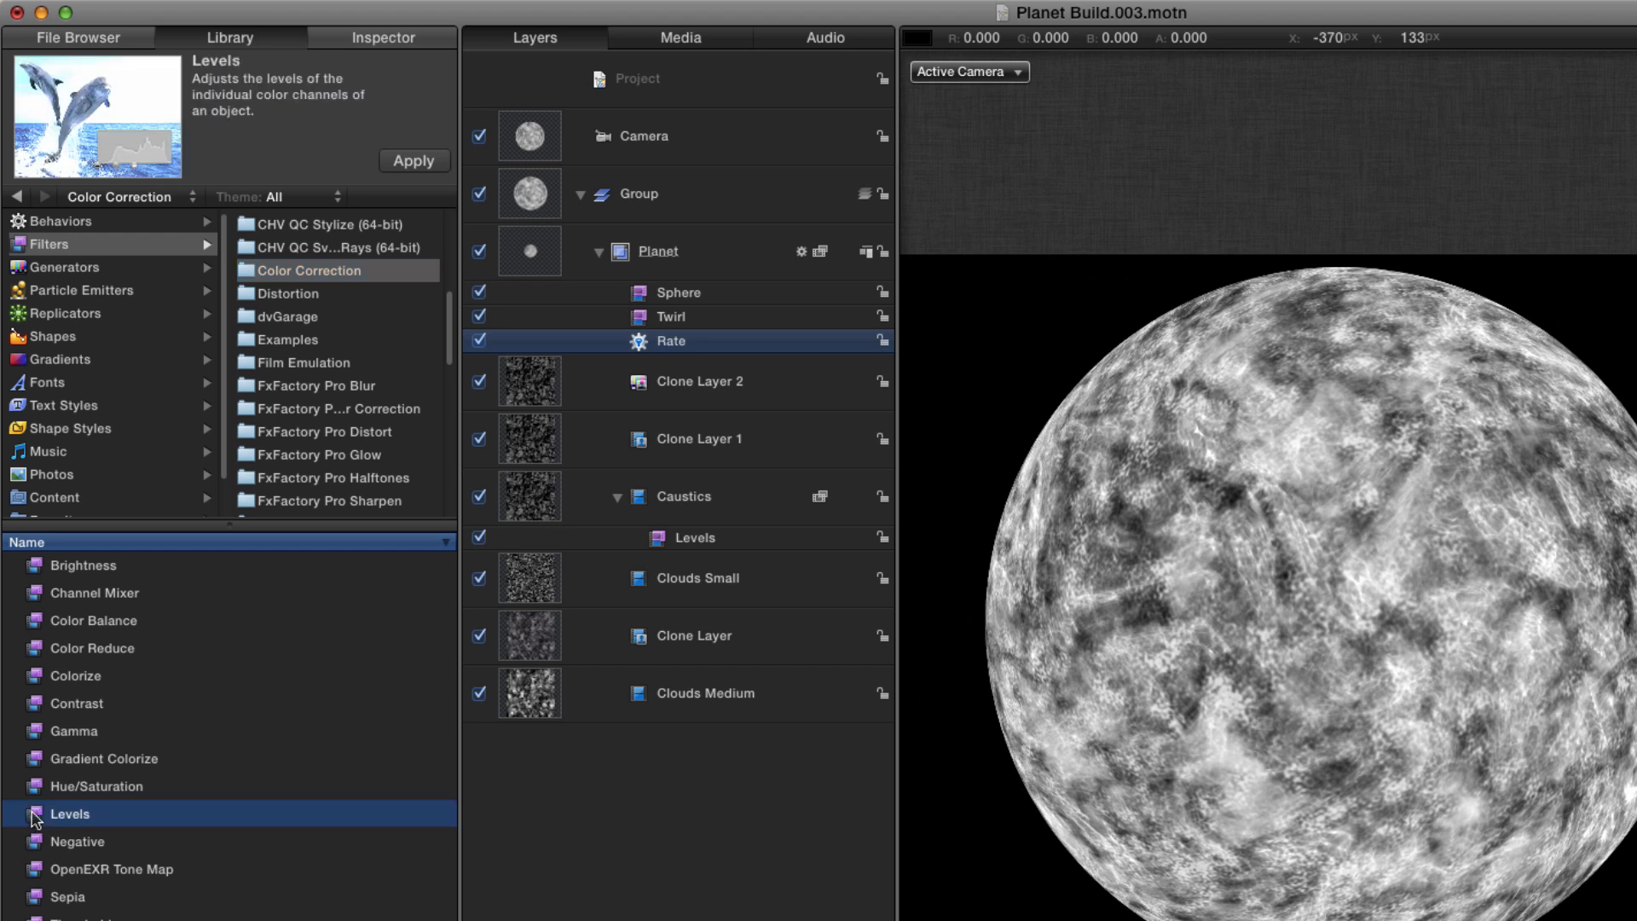
{"action": "left_click_drag", "start_coordinate": [35, 818], "coordinate": [635, 339]}
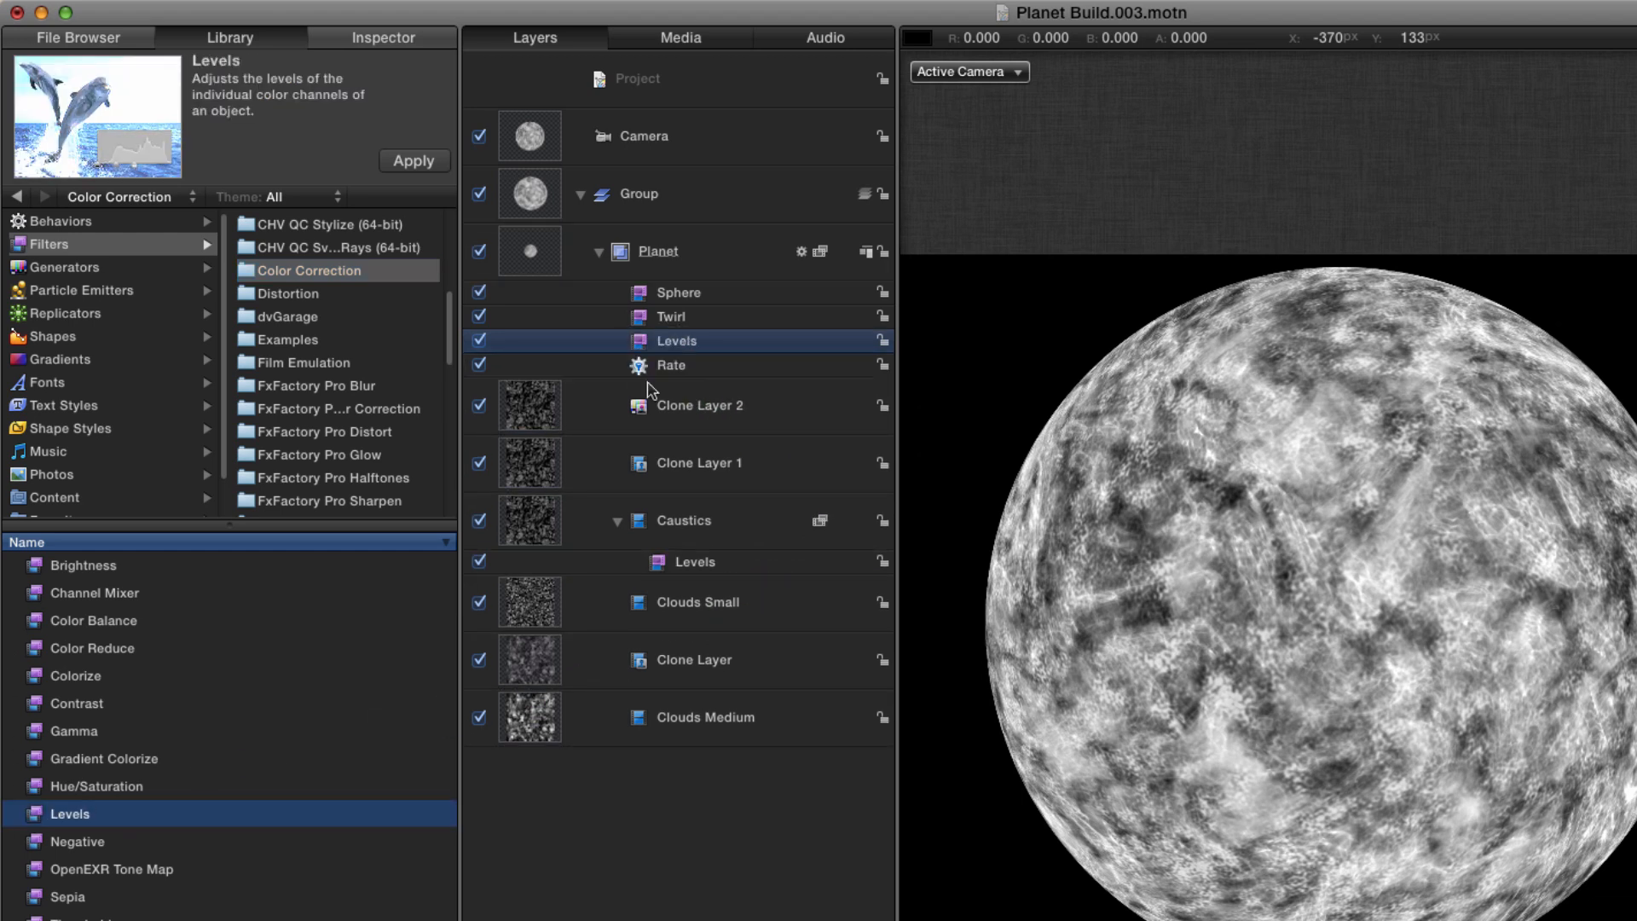
Set the RGB Gamma of the Planet group's Levels filter to 1.5 and collapse the Twirl and Sphere filter settings
{"action": "left_click", "coordinate": [382, 38]}
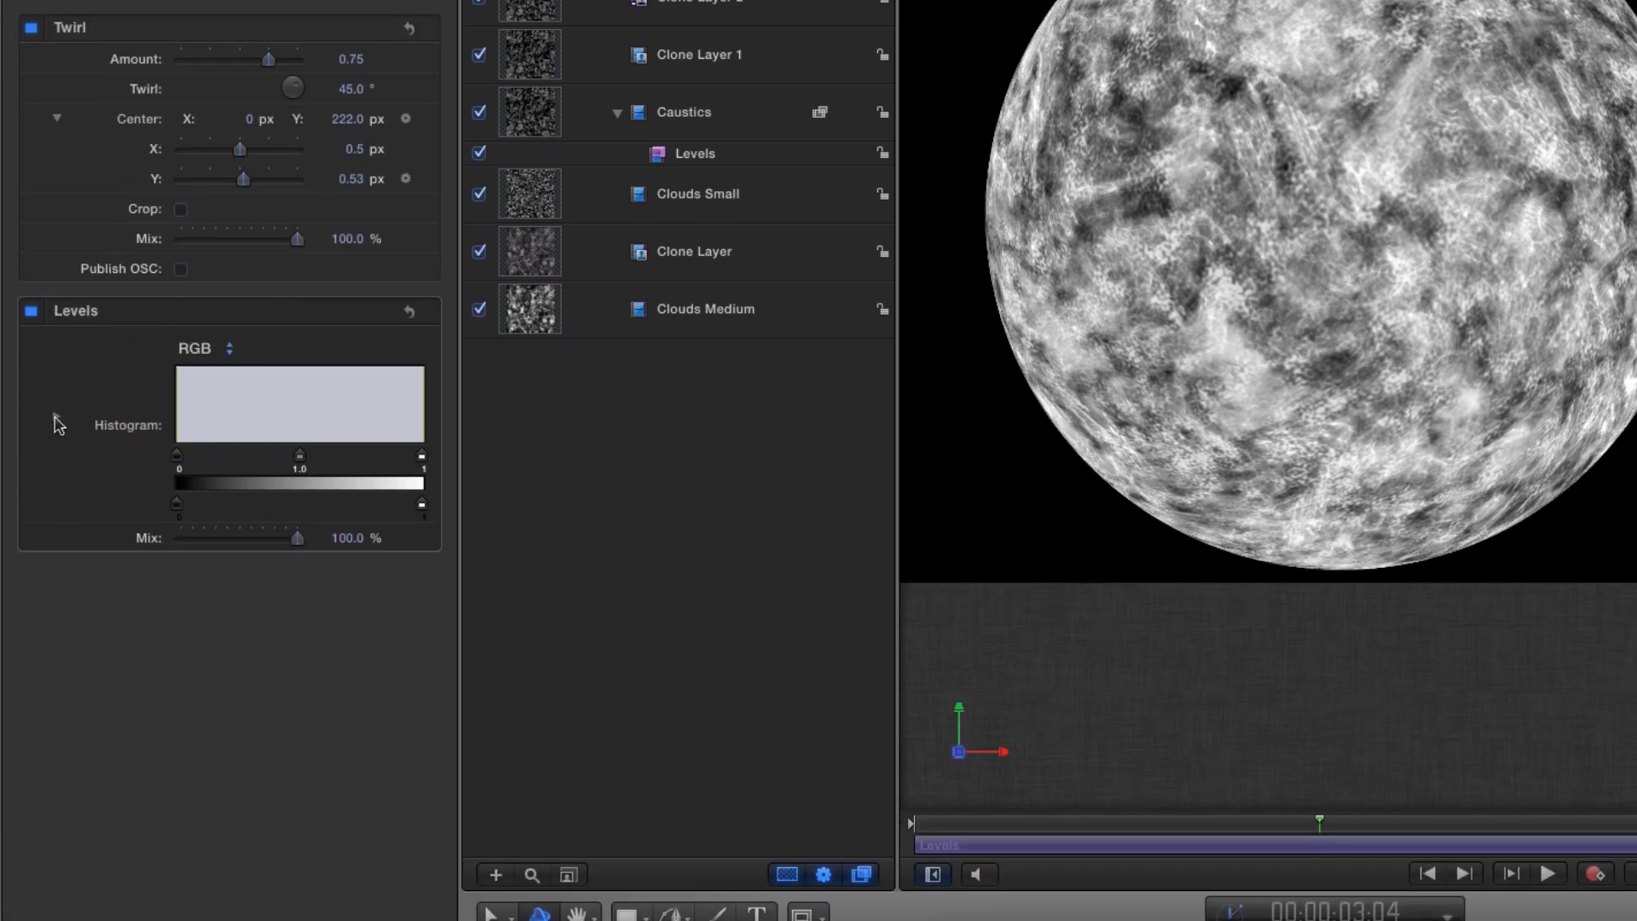
{"action": "left_click", "coordinate": [56, 418]}
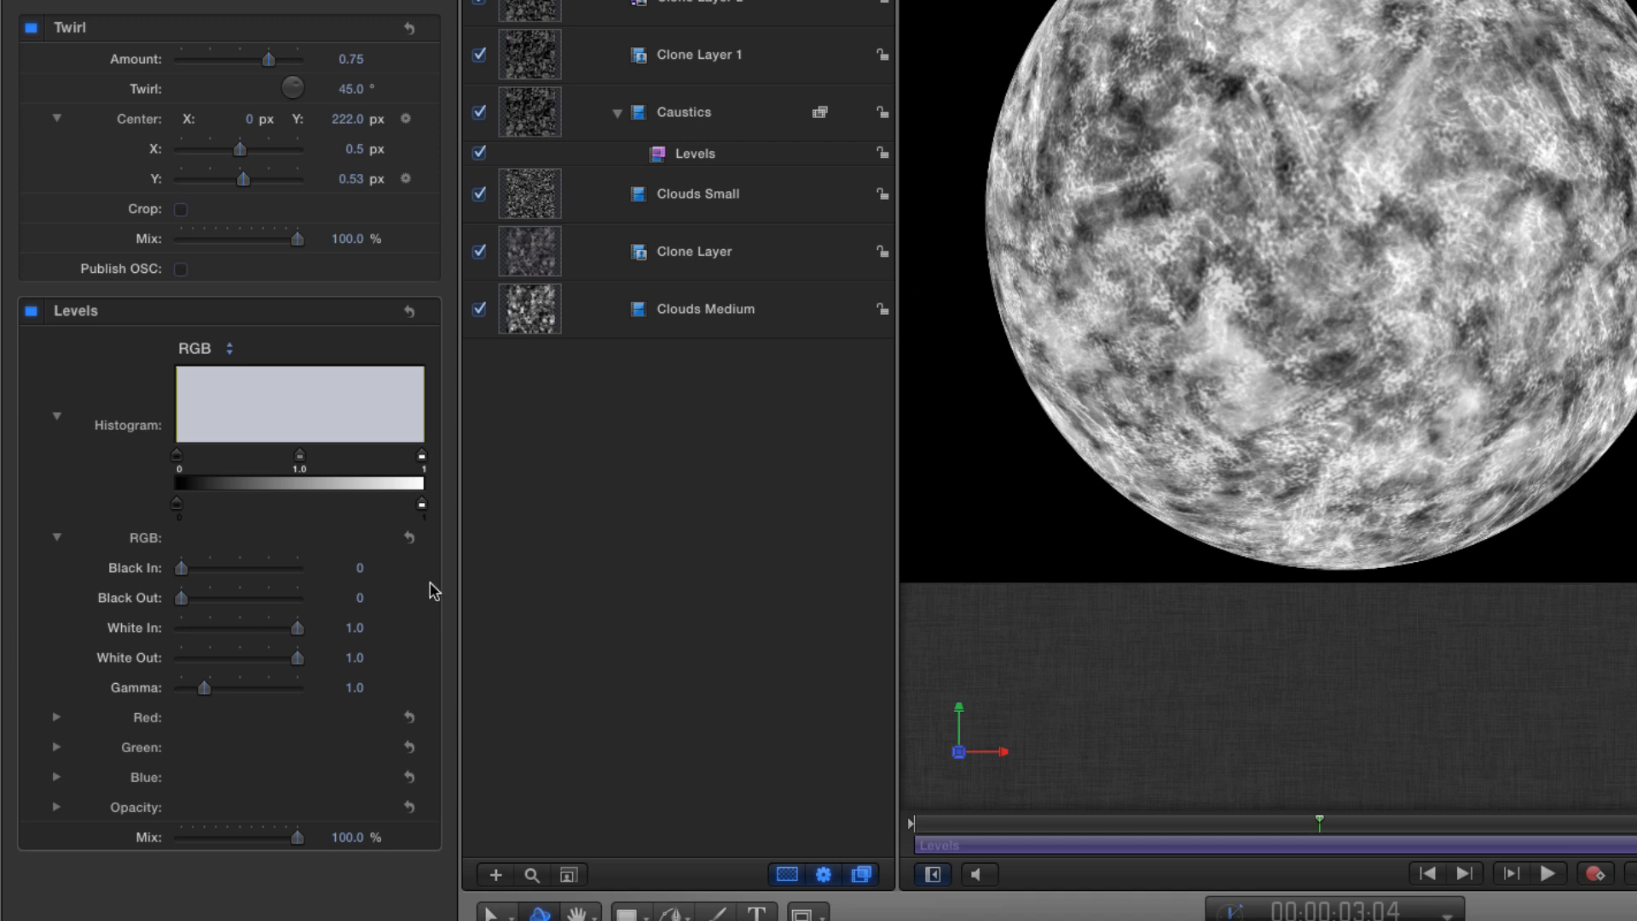
{"action": "left_click", "coordinate": [354, 688]}
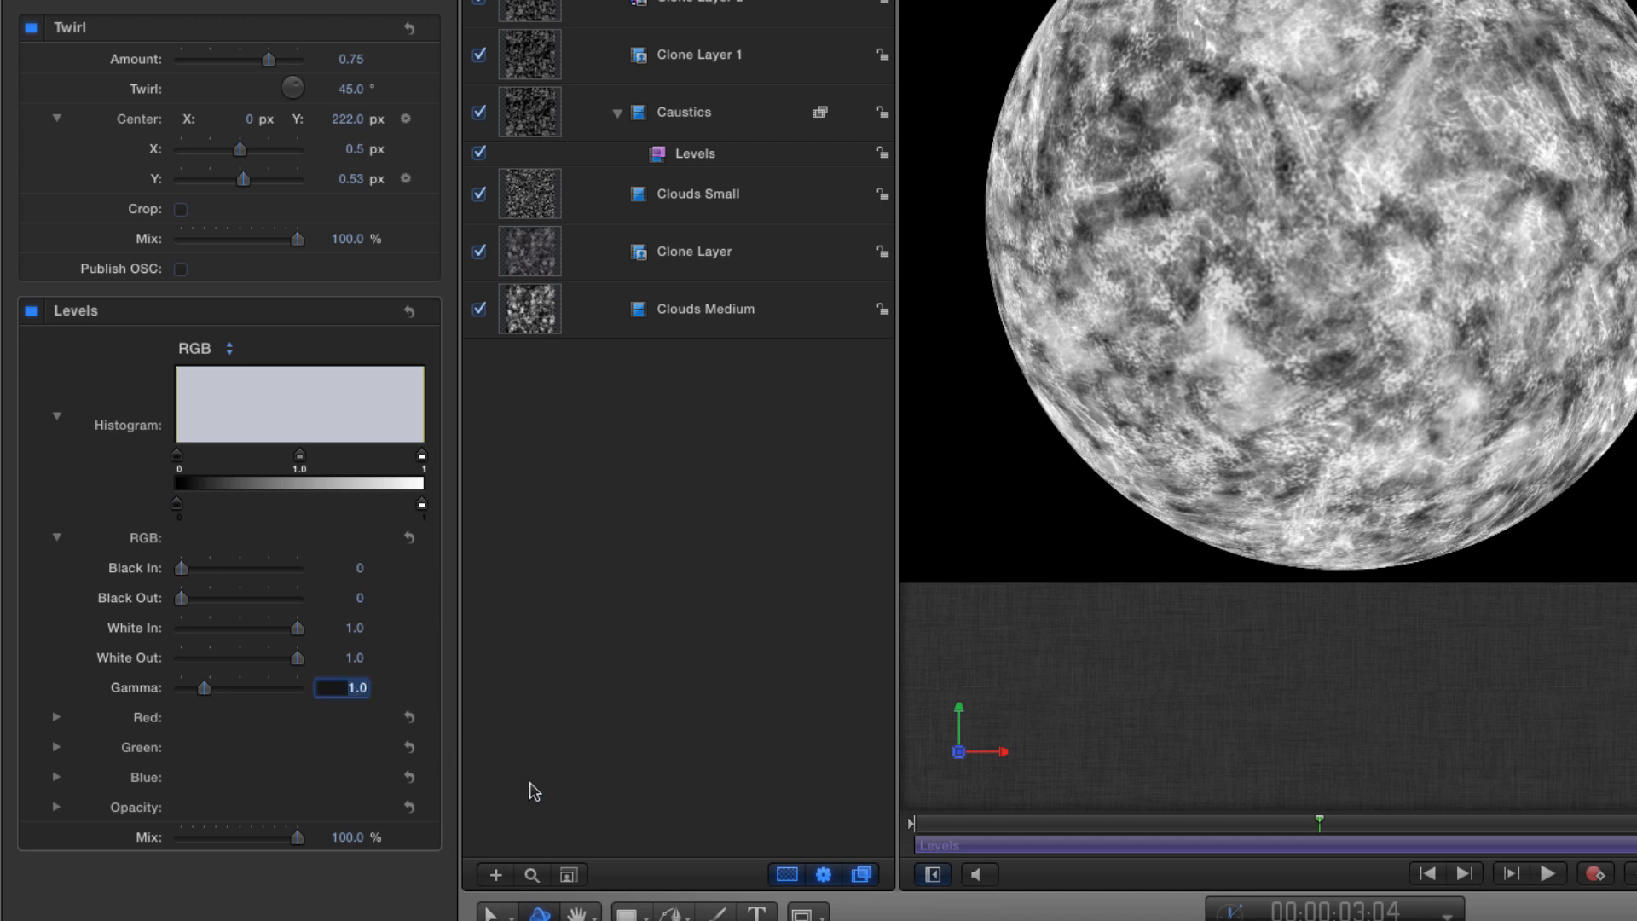
{"action": "type", "text": "1.5"}
{"action": "key", "text": "Return"}
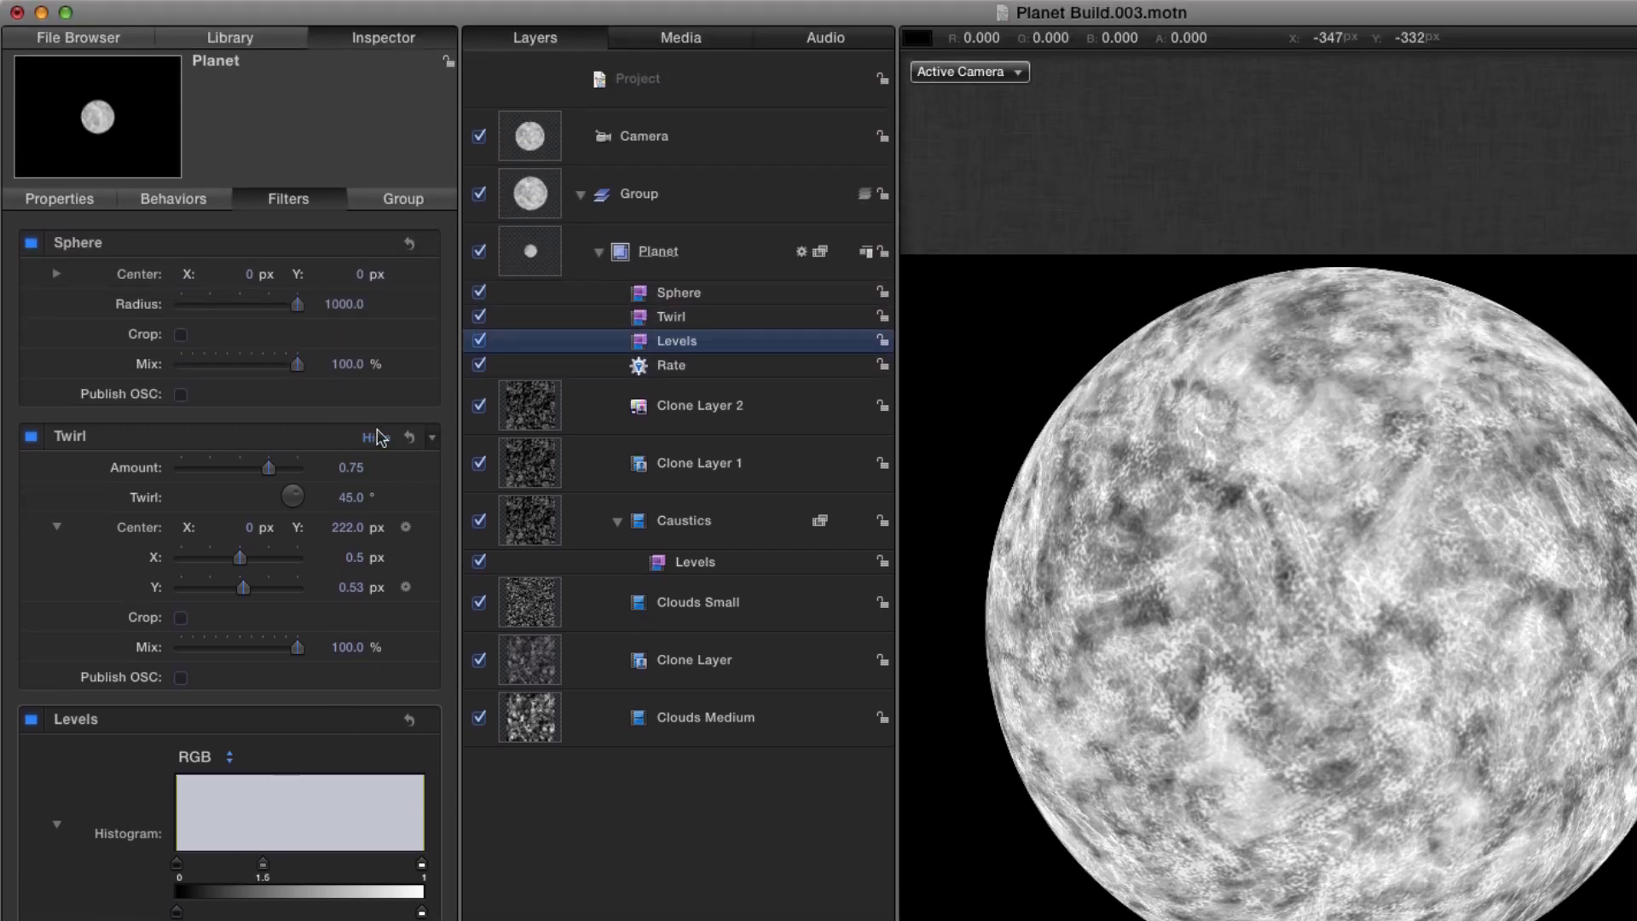
{"action": "left_click", "coordinate": [376, 438]}
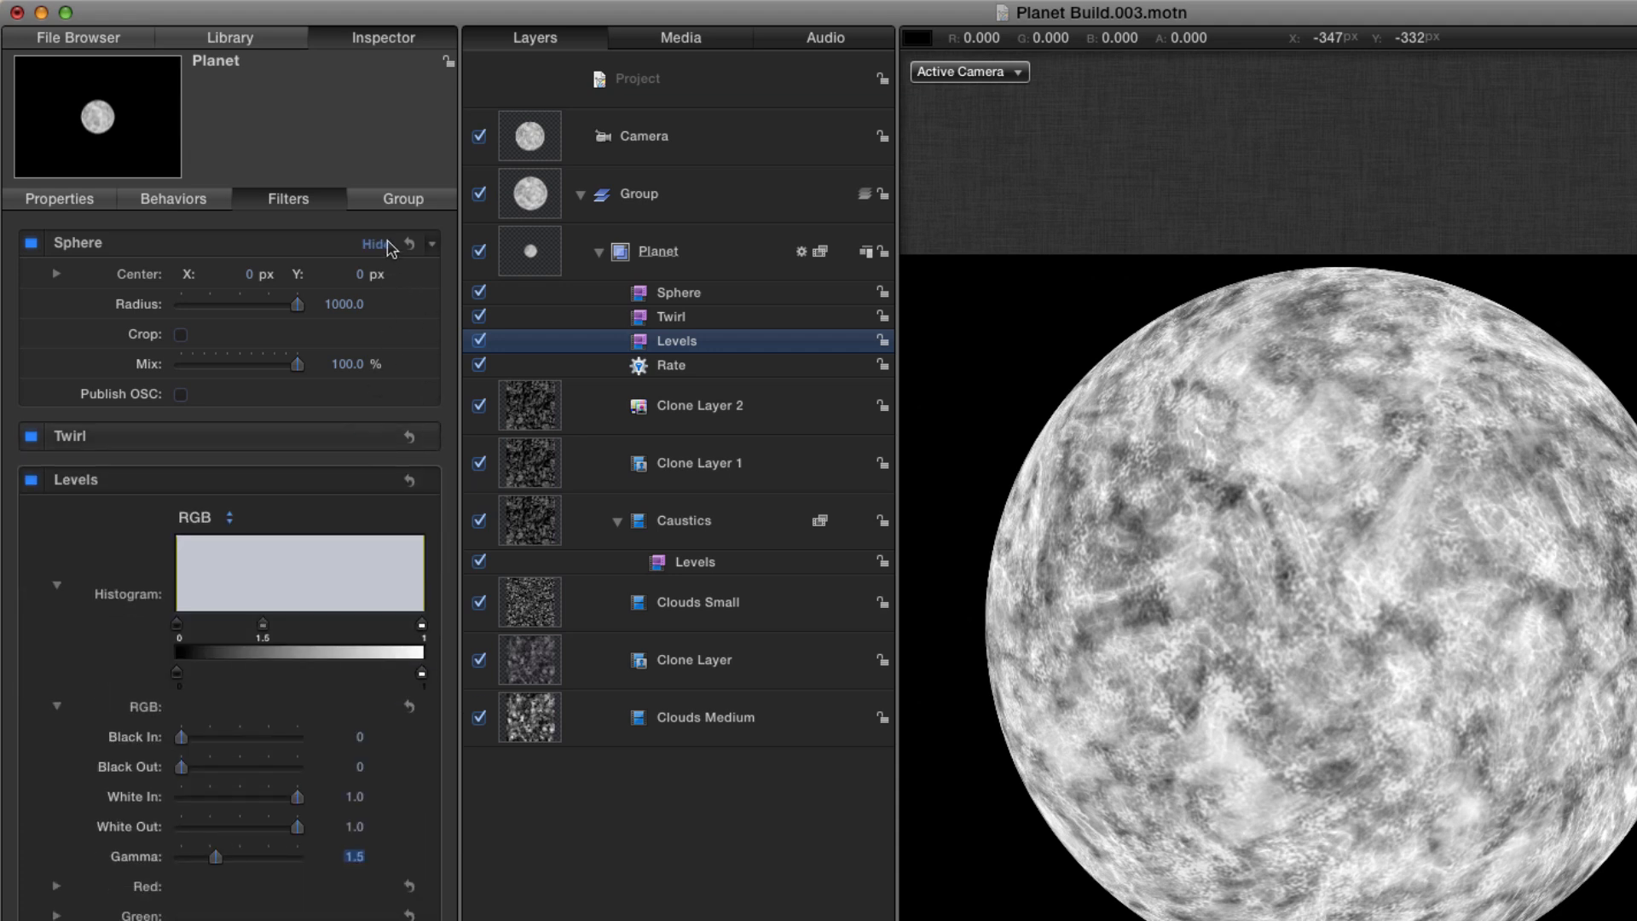
{"action": "left_click", "coordinate": [377, 244]}
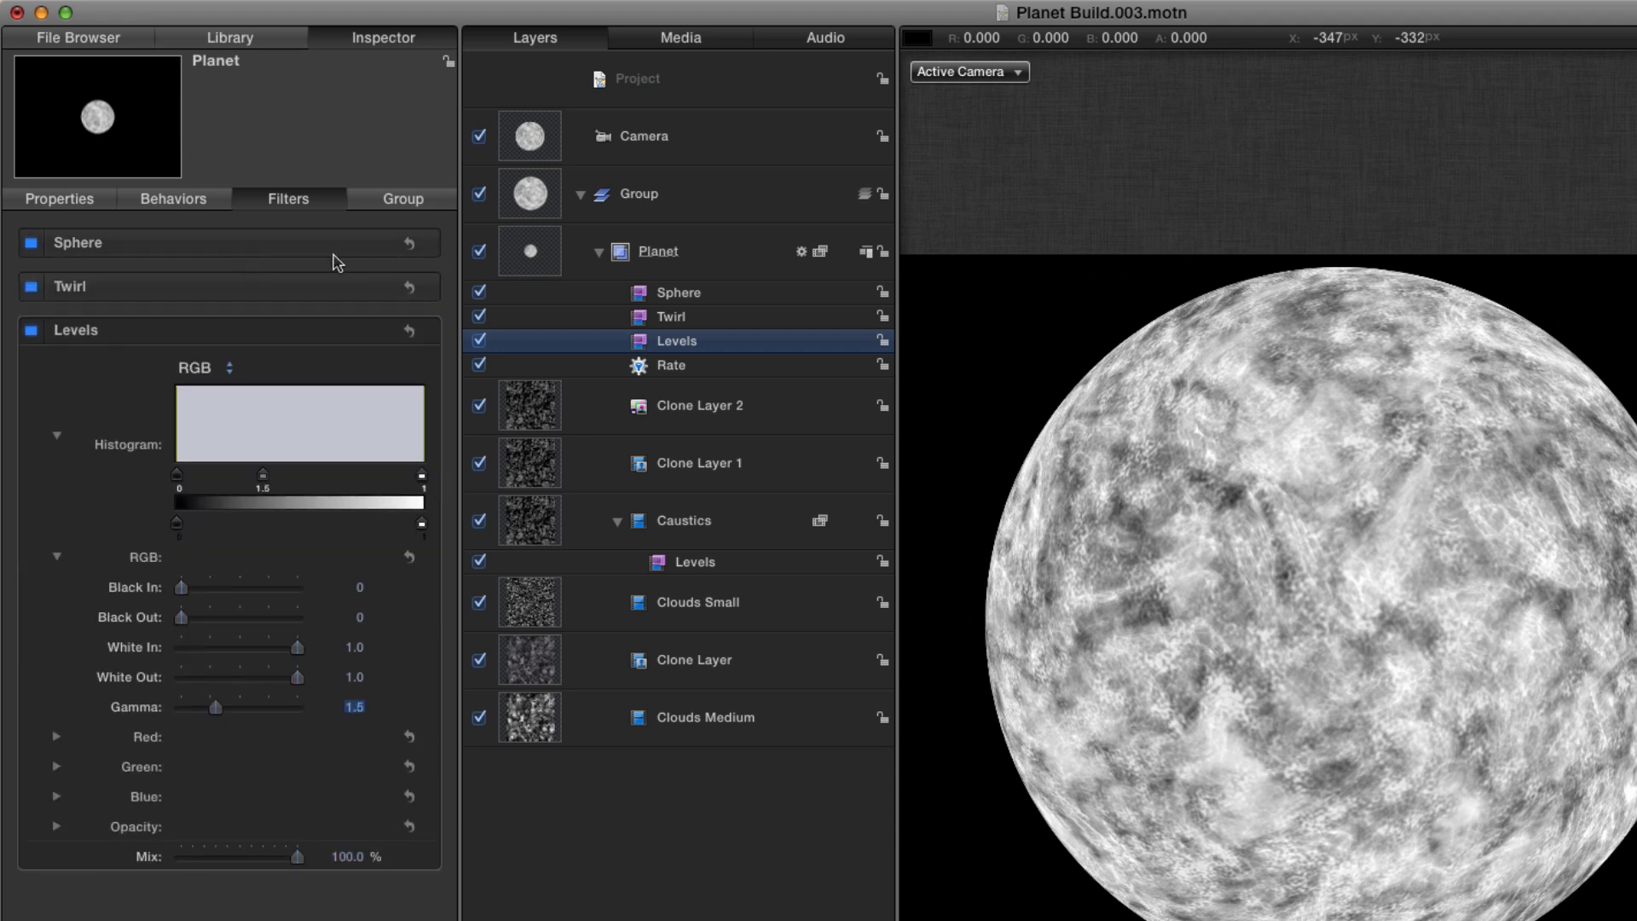
Set the blue channel's Black In to 0.75 in the planet's Levels filter
{"action": "mouse_move", "coordinate": [367, 293]}
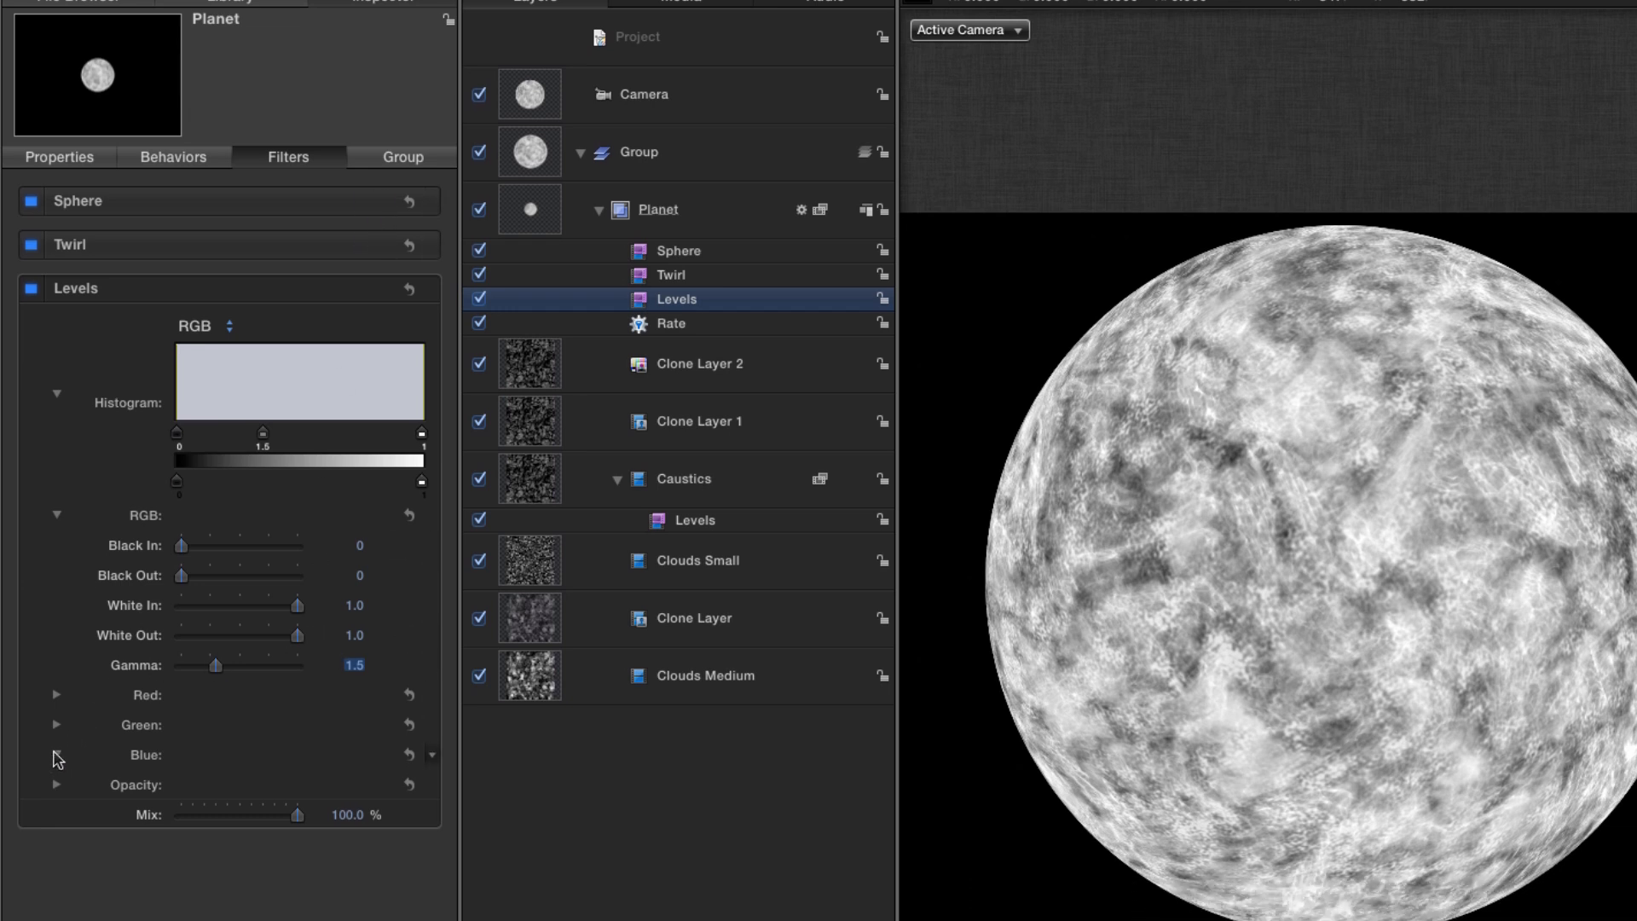
{"action": "left_click", "coordinate": [57, 797]}
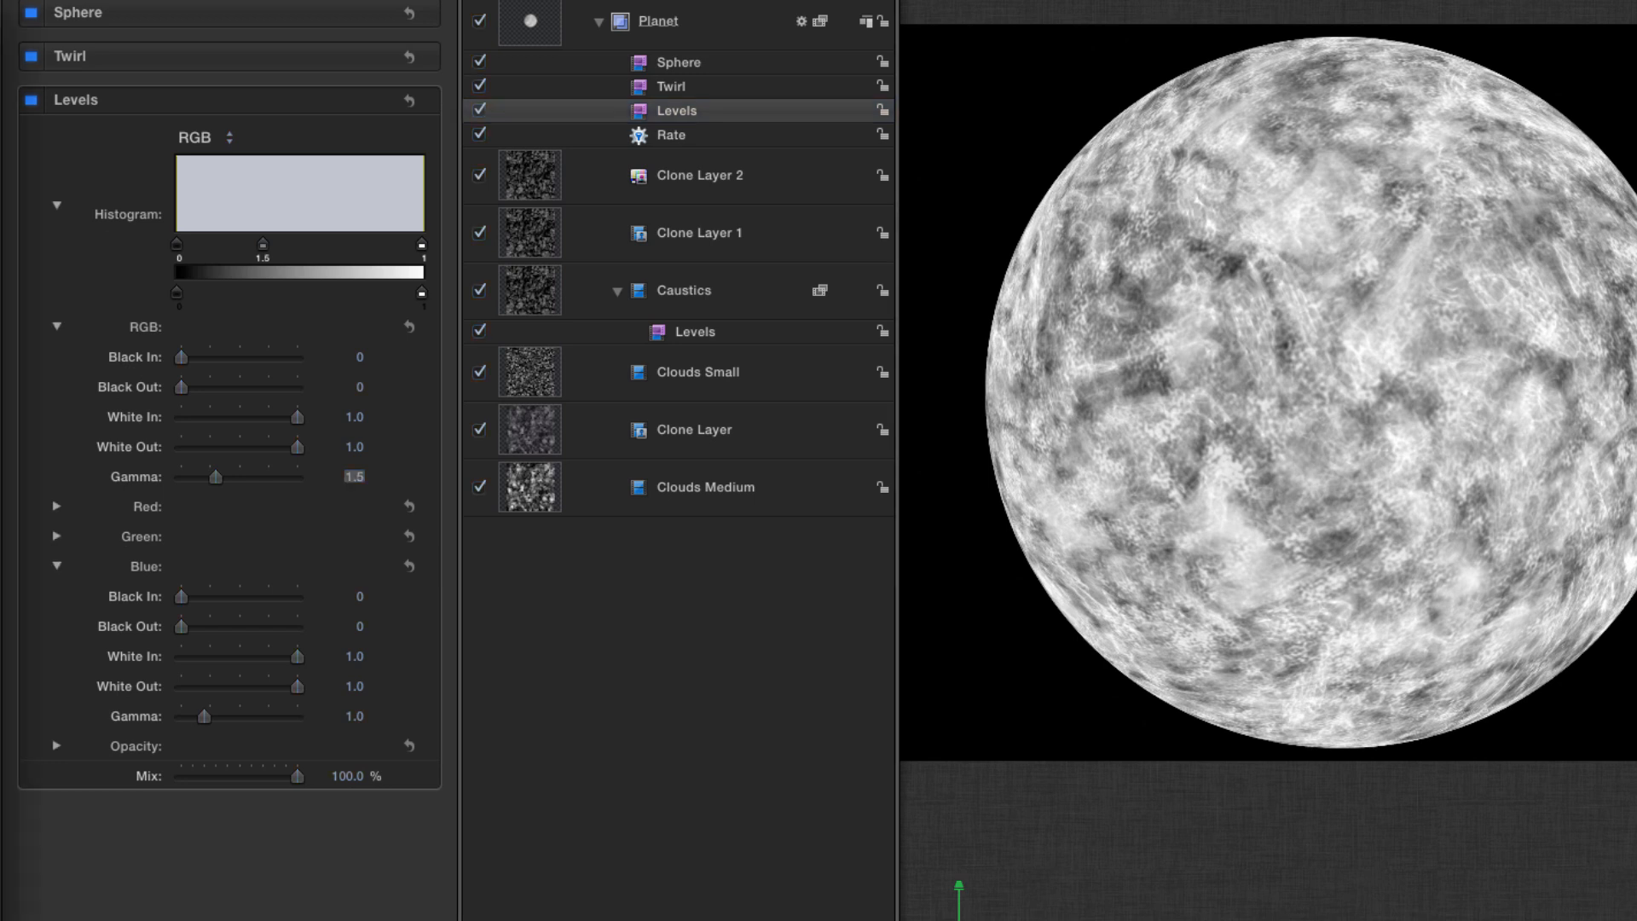
{"action": "left_click", "coordinate": [360, 598]}
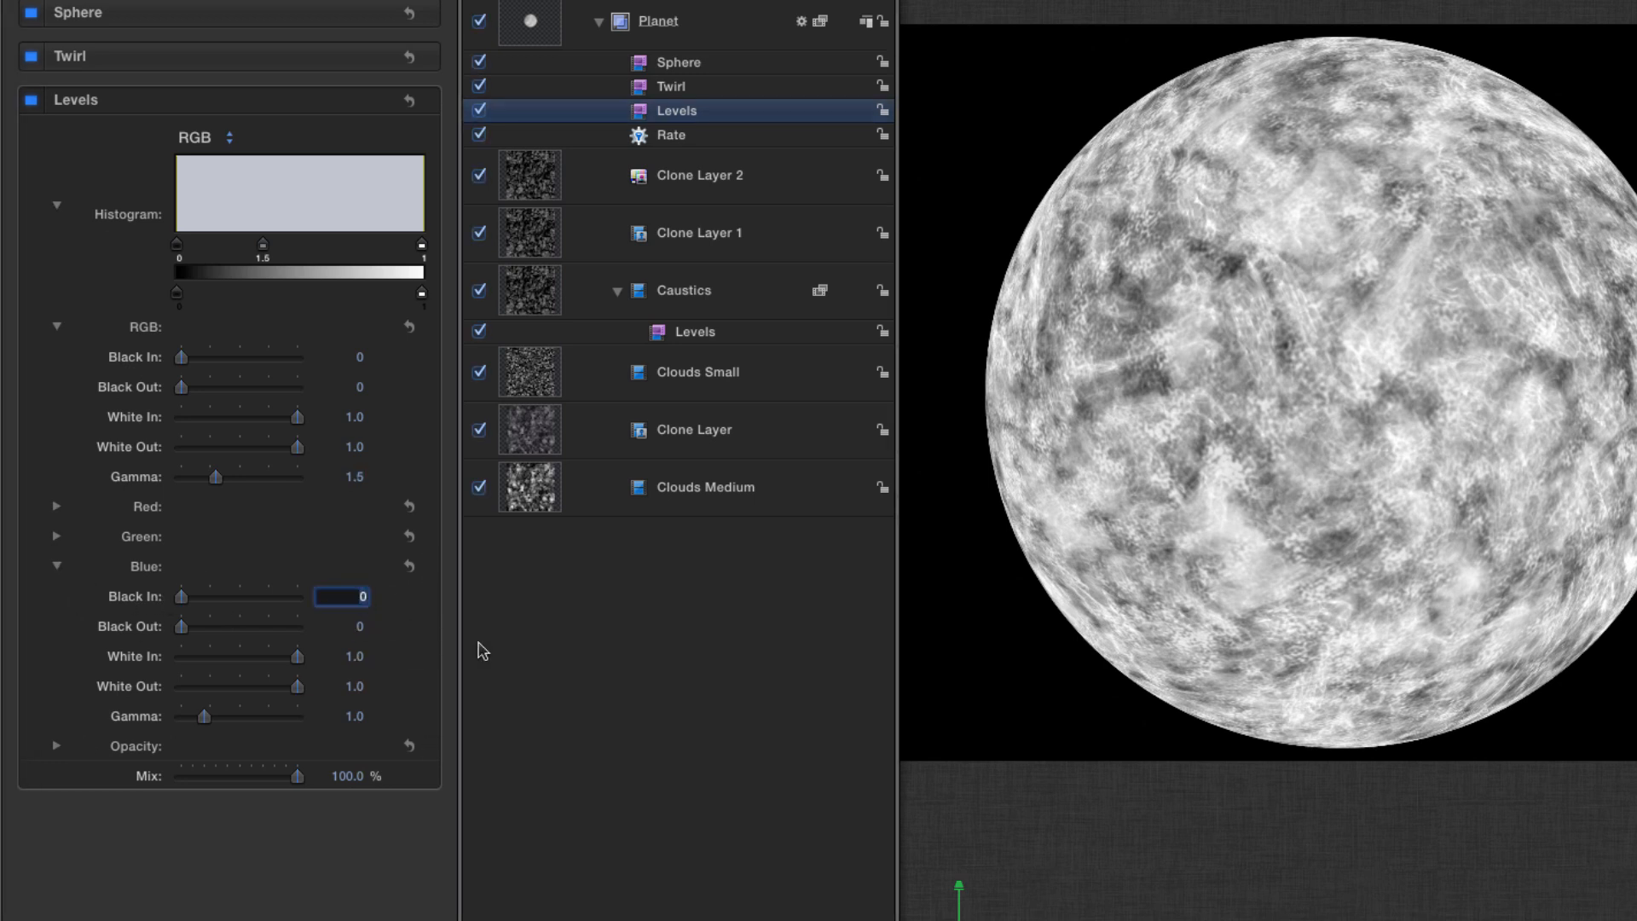
{"action": "type", "text": "0.75"}
{"action": "key", "text": "Return"}
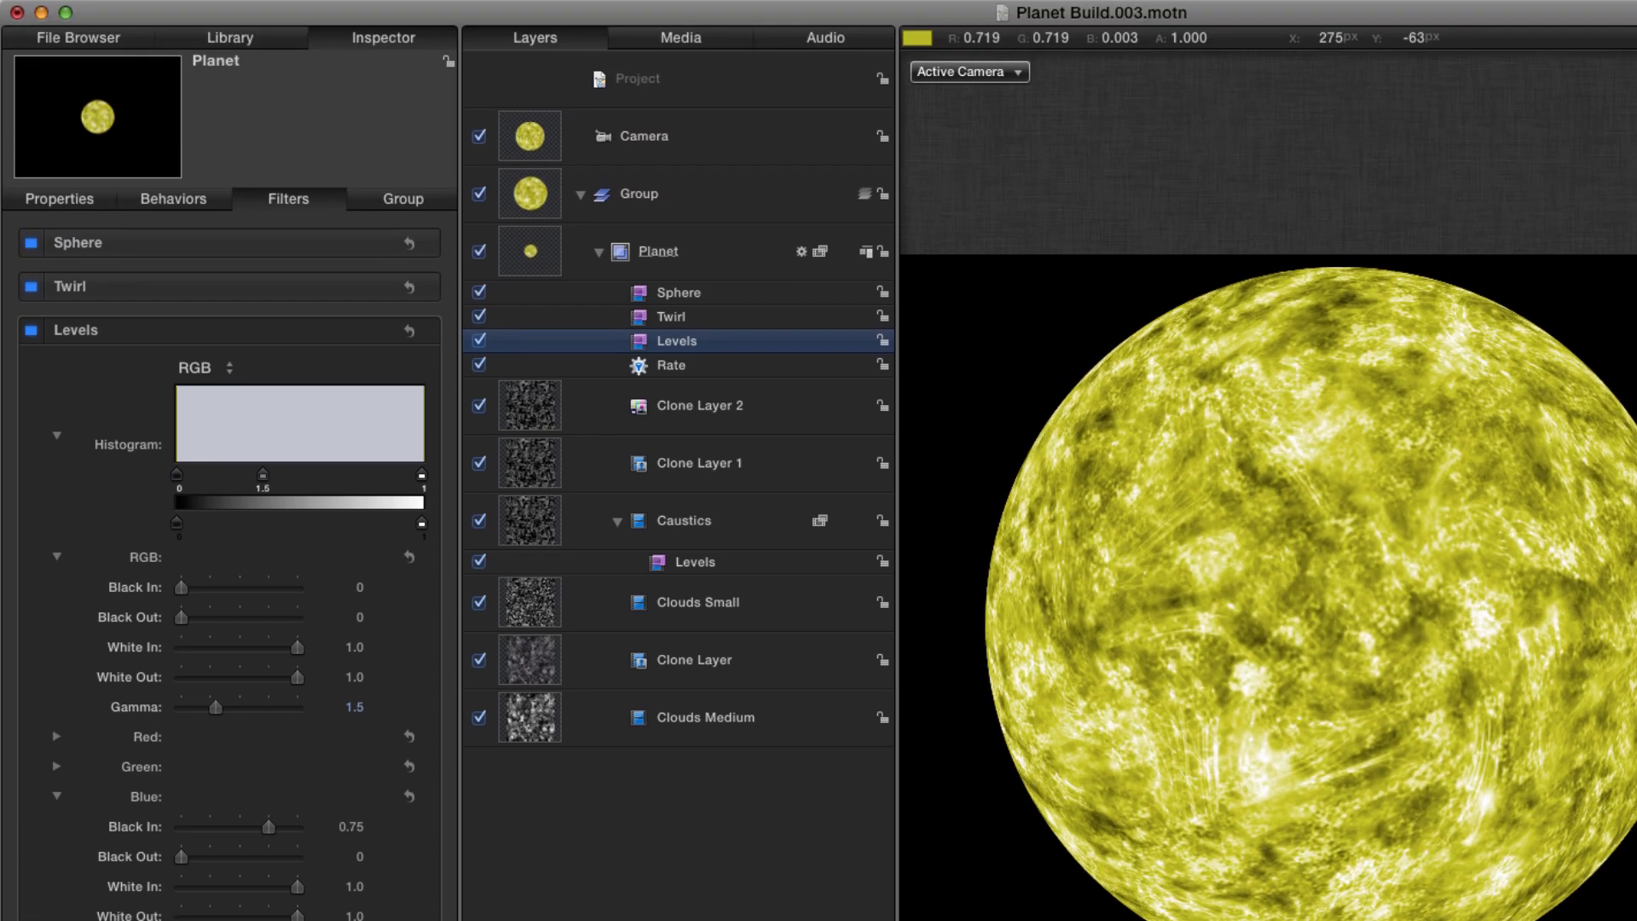
Save a copy of the project in the Tutorial Temp folder as Planet Build.motn, correcting the misspelled existing file name
{"action": "key", "text": "super+shift+s"}
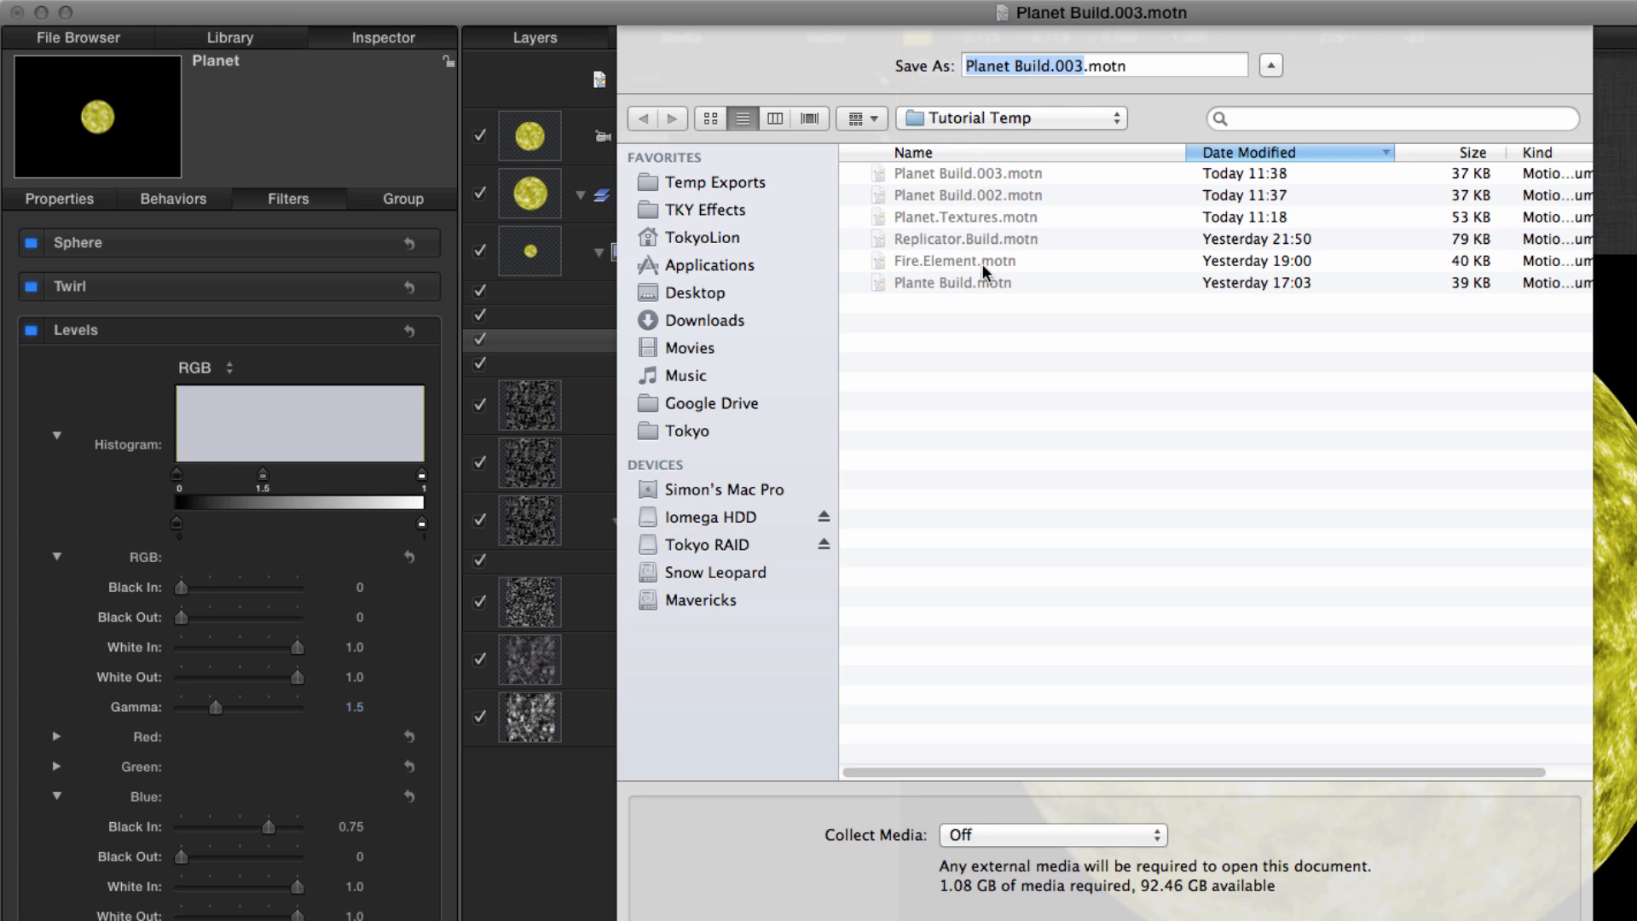
{"action": "left_click", "coordinate": [980, 283]}
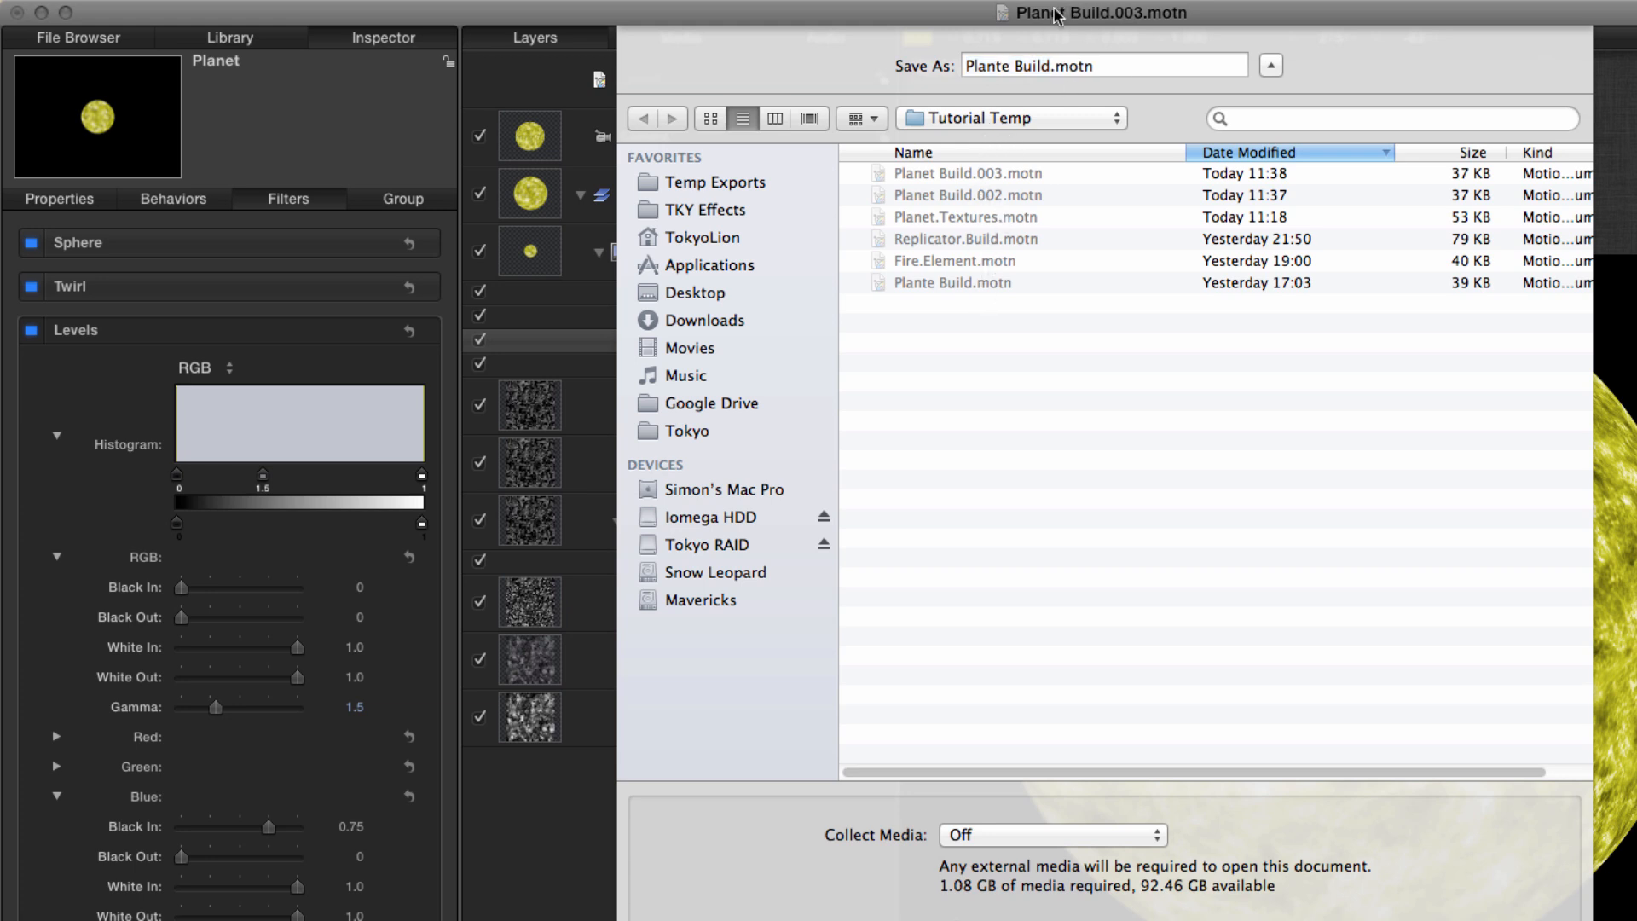
{"action": "left_click_drag", "start_coordinate": [996, 66], "coordinate": [1012, 66]}
{"action": "type", "text": "et"}
{"action": "key", "text": "Return"}
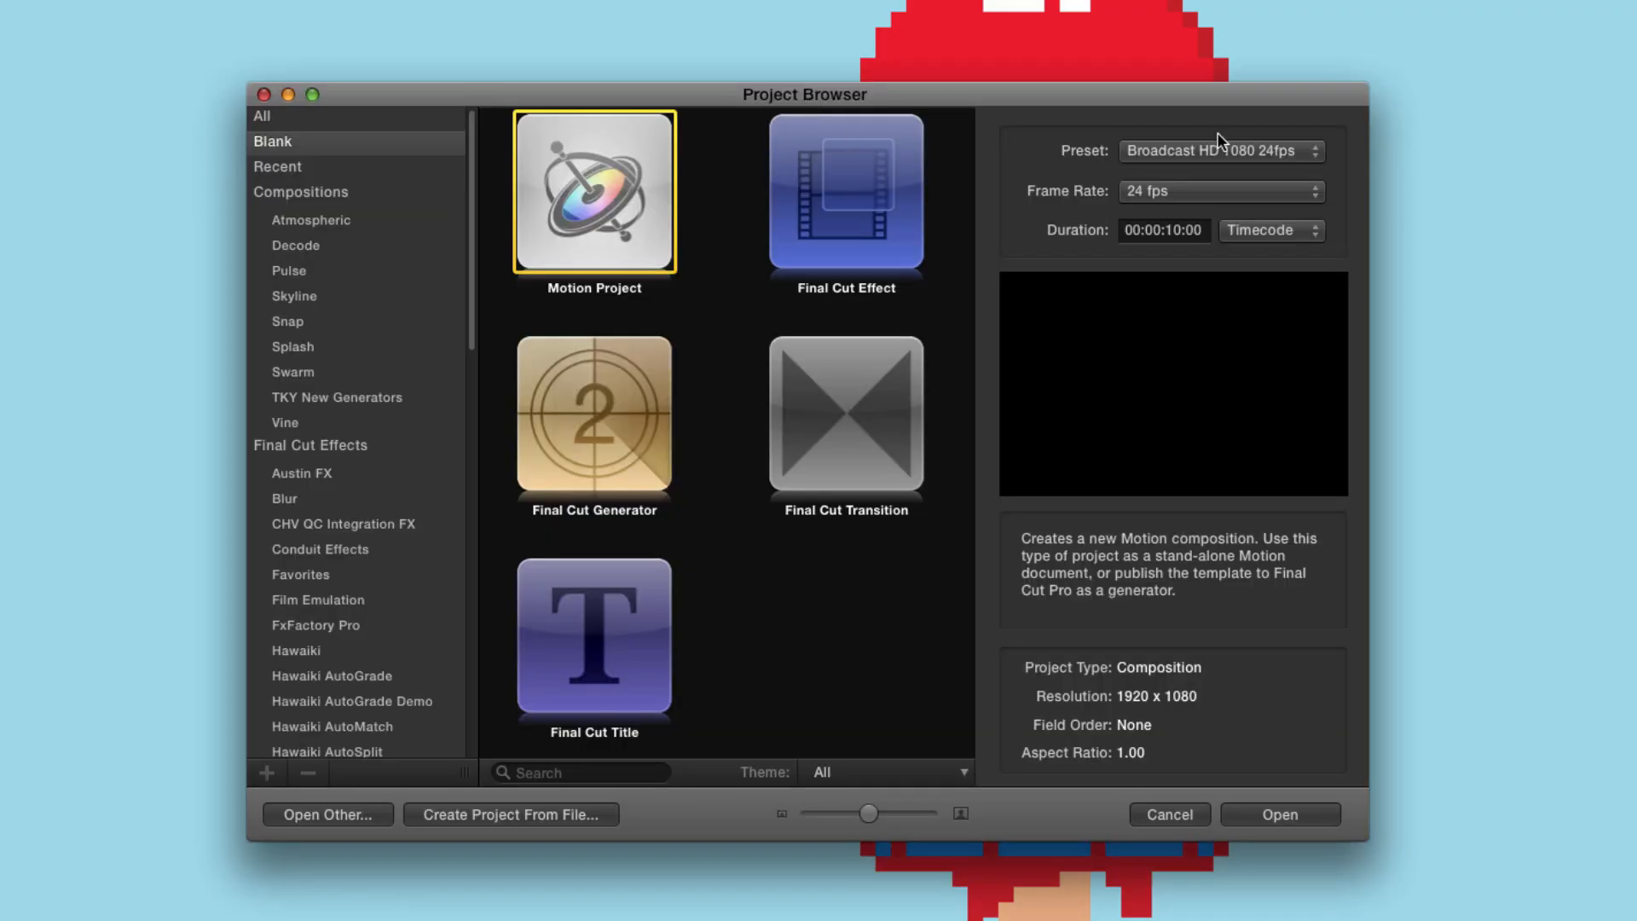
Create a Motion project with the Broadcast HD 720 preset, 24 fps and a 30-second duration
{"action": "left_click", "coordinate": [1228, 152]}
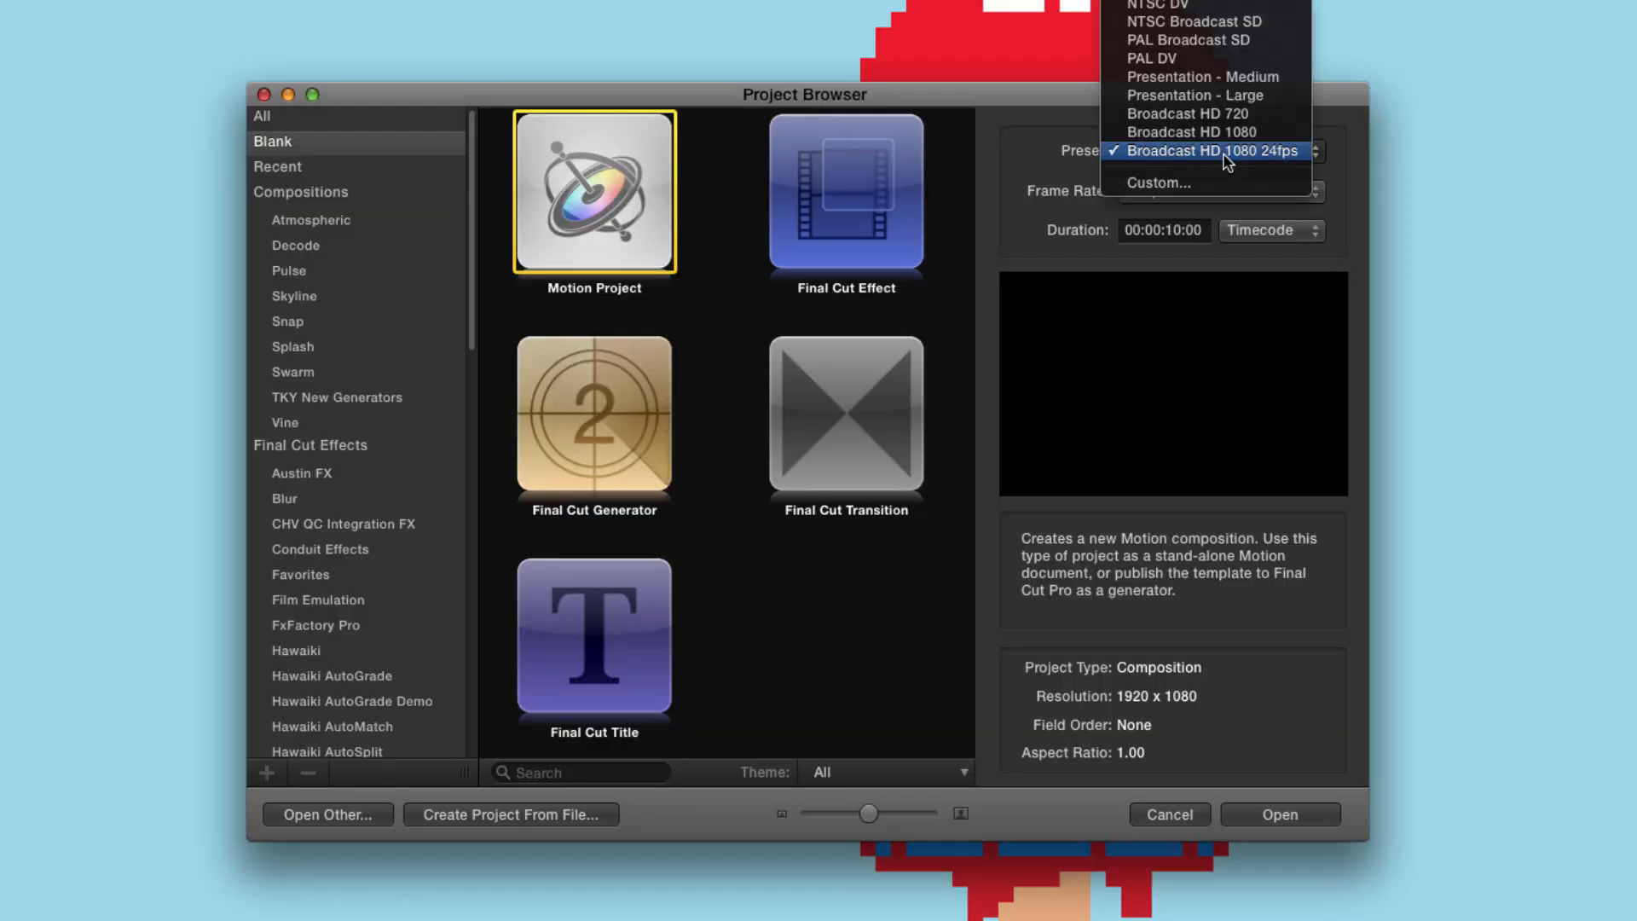
{"action": "left_click", "coordinate": [1227, 116]}
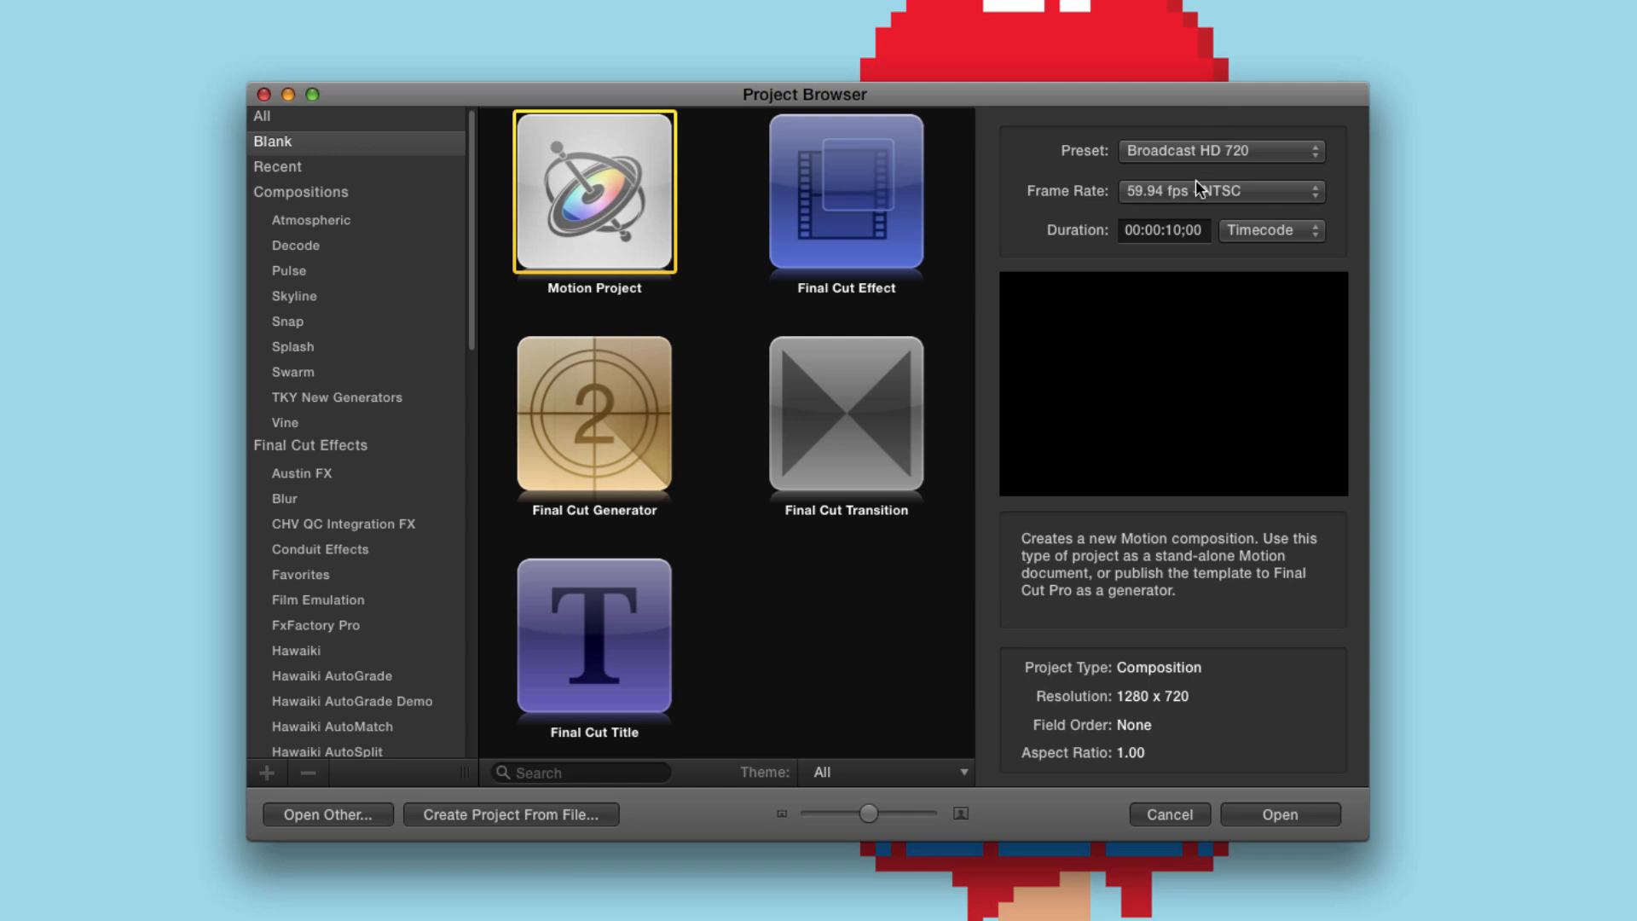
{"action": "left_click", "coordinate": [1184, 200]}
{"action": "left_click", "coordinate": [1186, 99]}
{"action": "left_click", "coordinate": [1138, 226]}
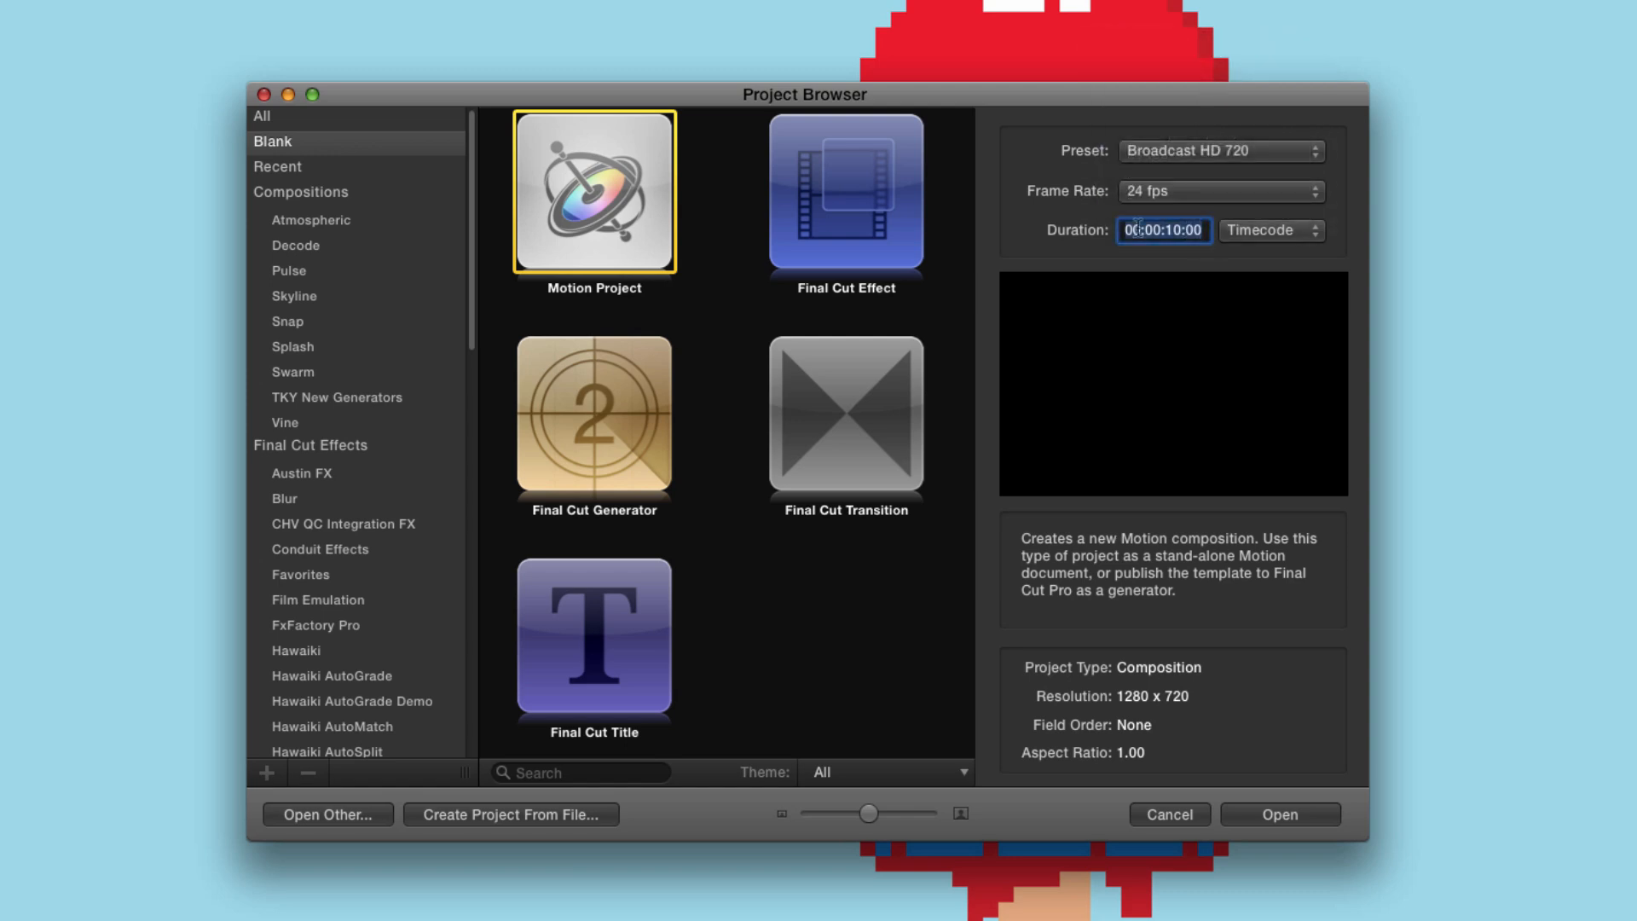
{"action": "type", "text": "3000"}
{"action": "key", "text": "Return"}
Add the Clouds generator from the library's Generators category to the empty group
{"action": "left_click", "coordinate": [542, 116]}
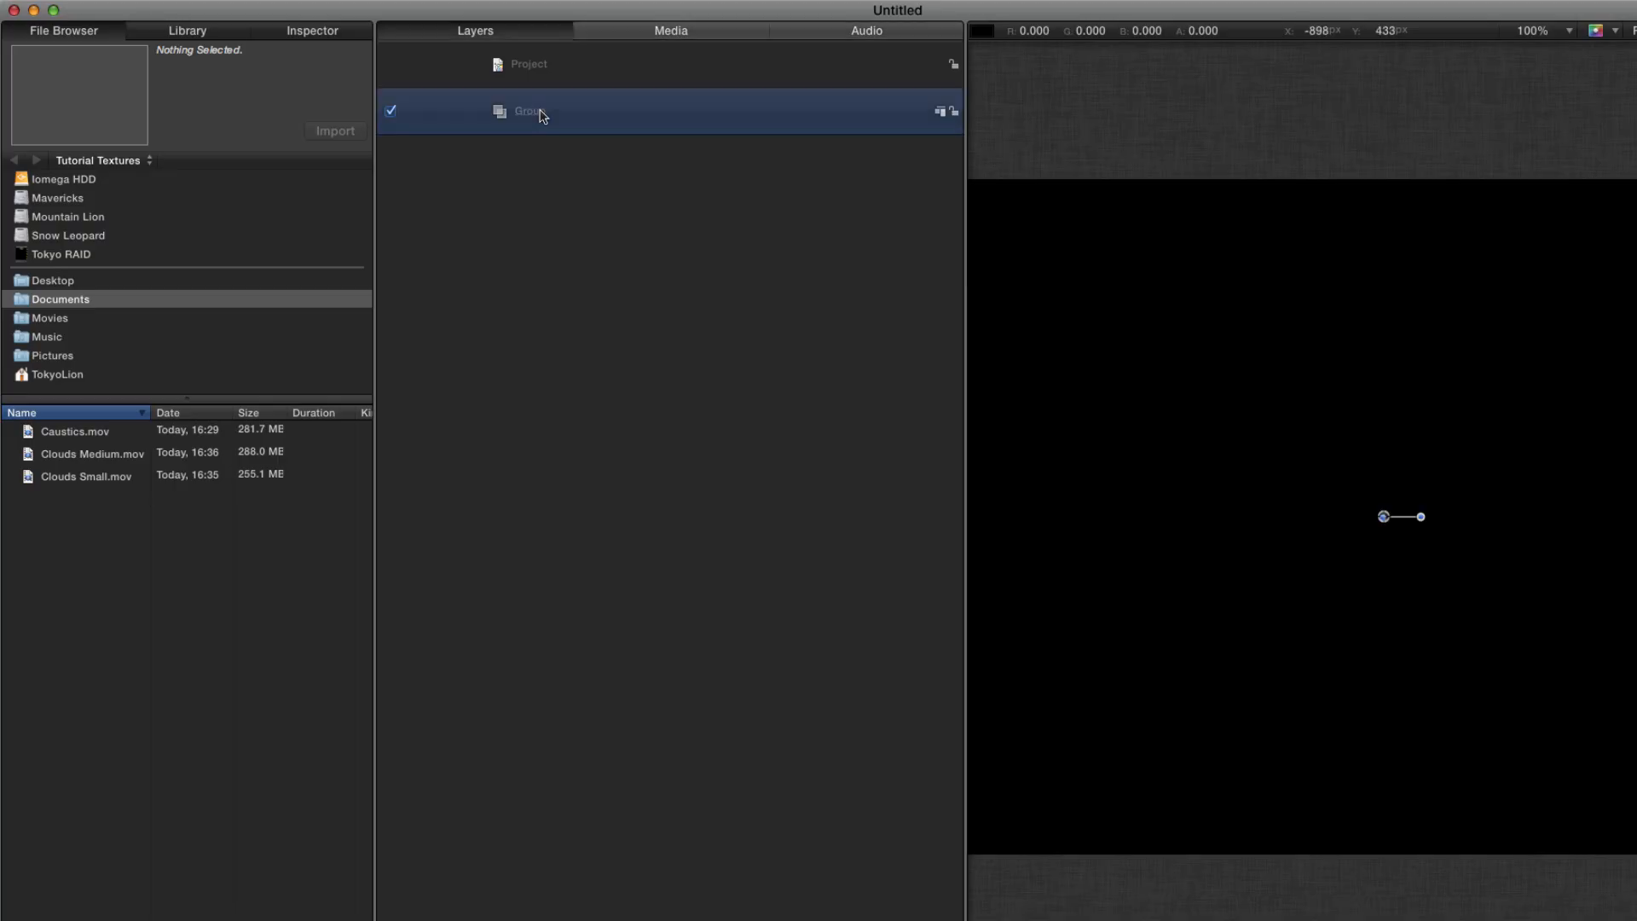
{"action": "left_click", "coordinate": [188, 31]}
{"action": "left_click", "coordinate": [53, 218]}
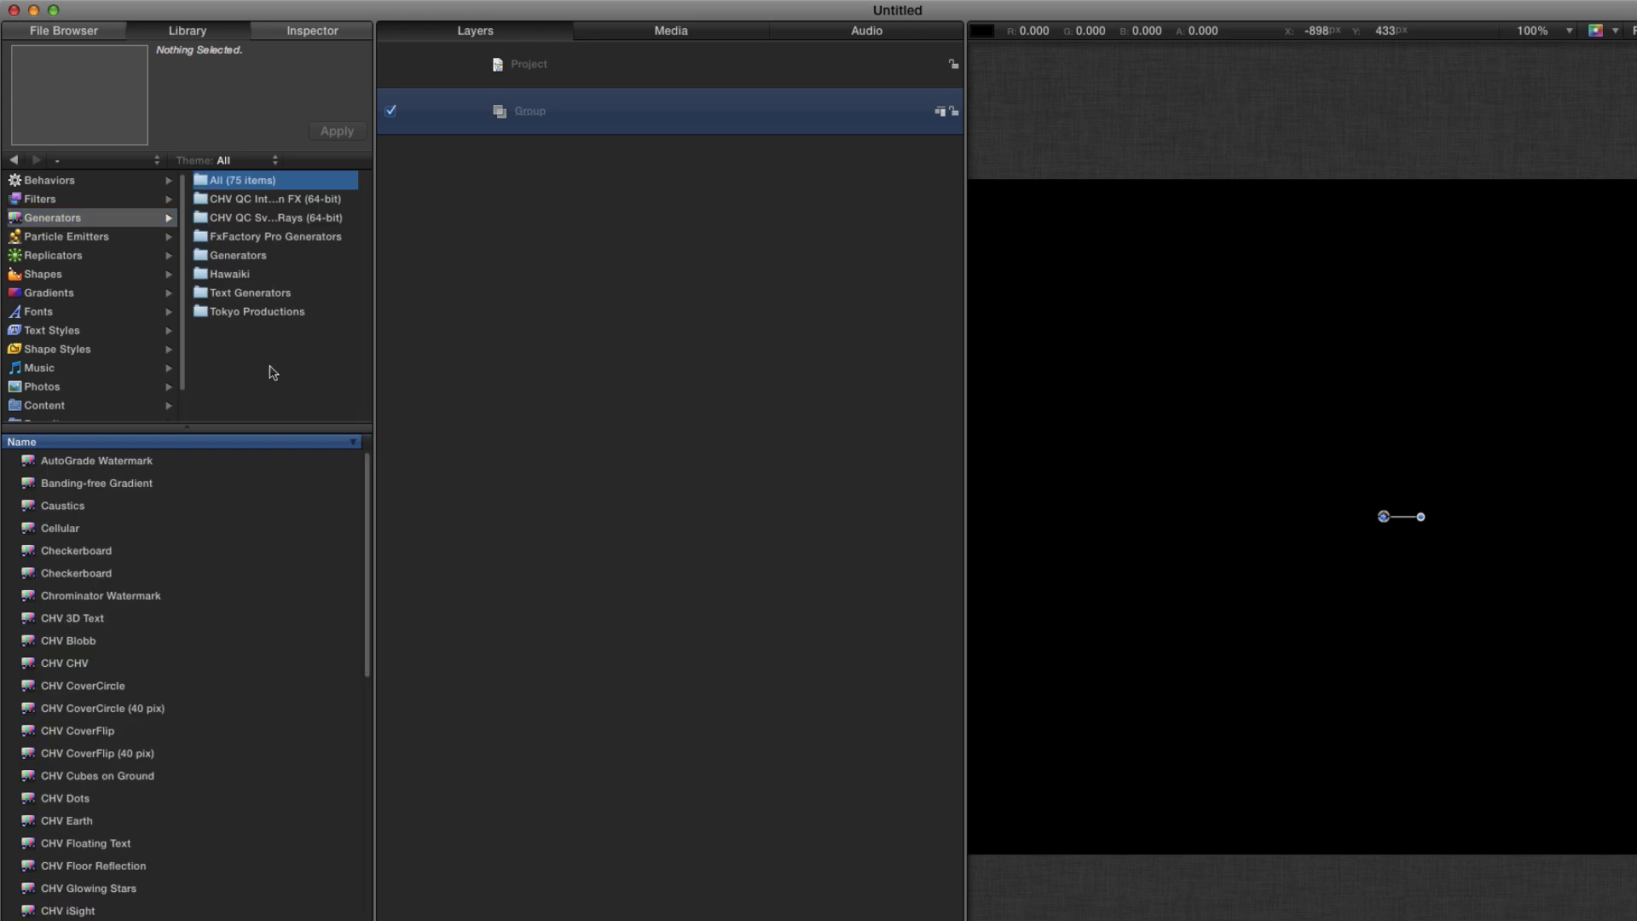
{"action": "left_click", "coordinate": [261, 255]}
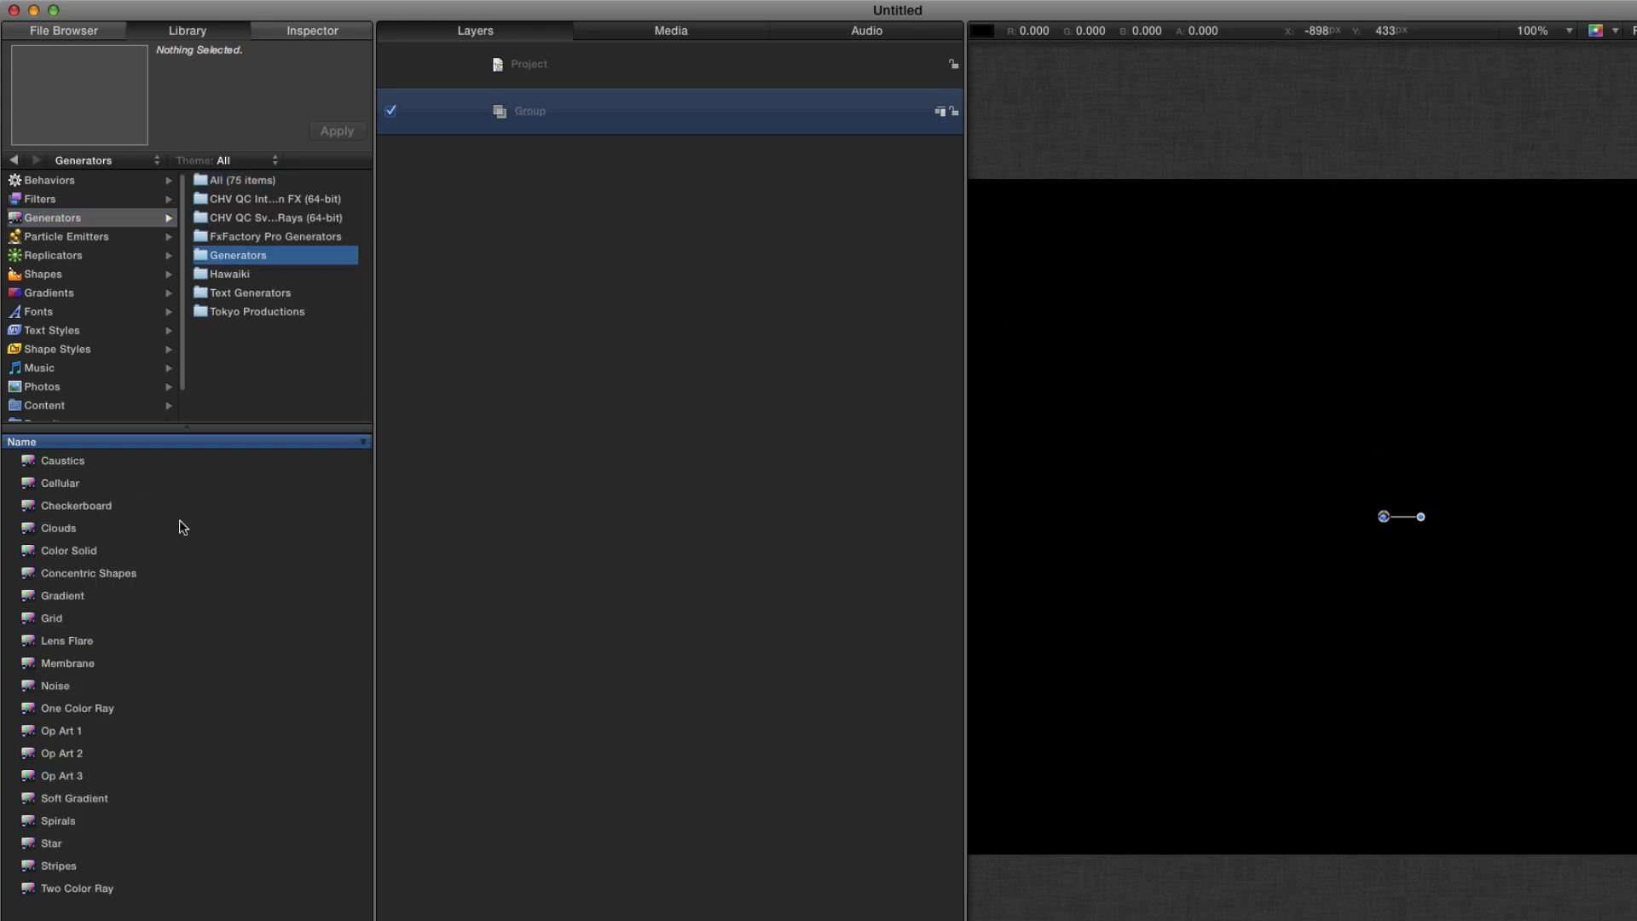
{"action": "left_click", "coordinate": [25, 528]}
{"action": "left_click", "coordinate": [336, 131]}
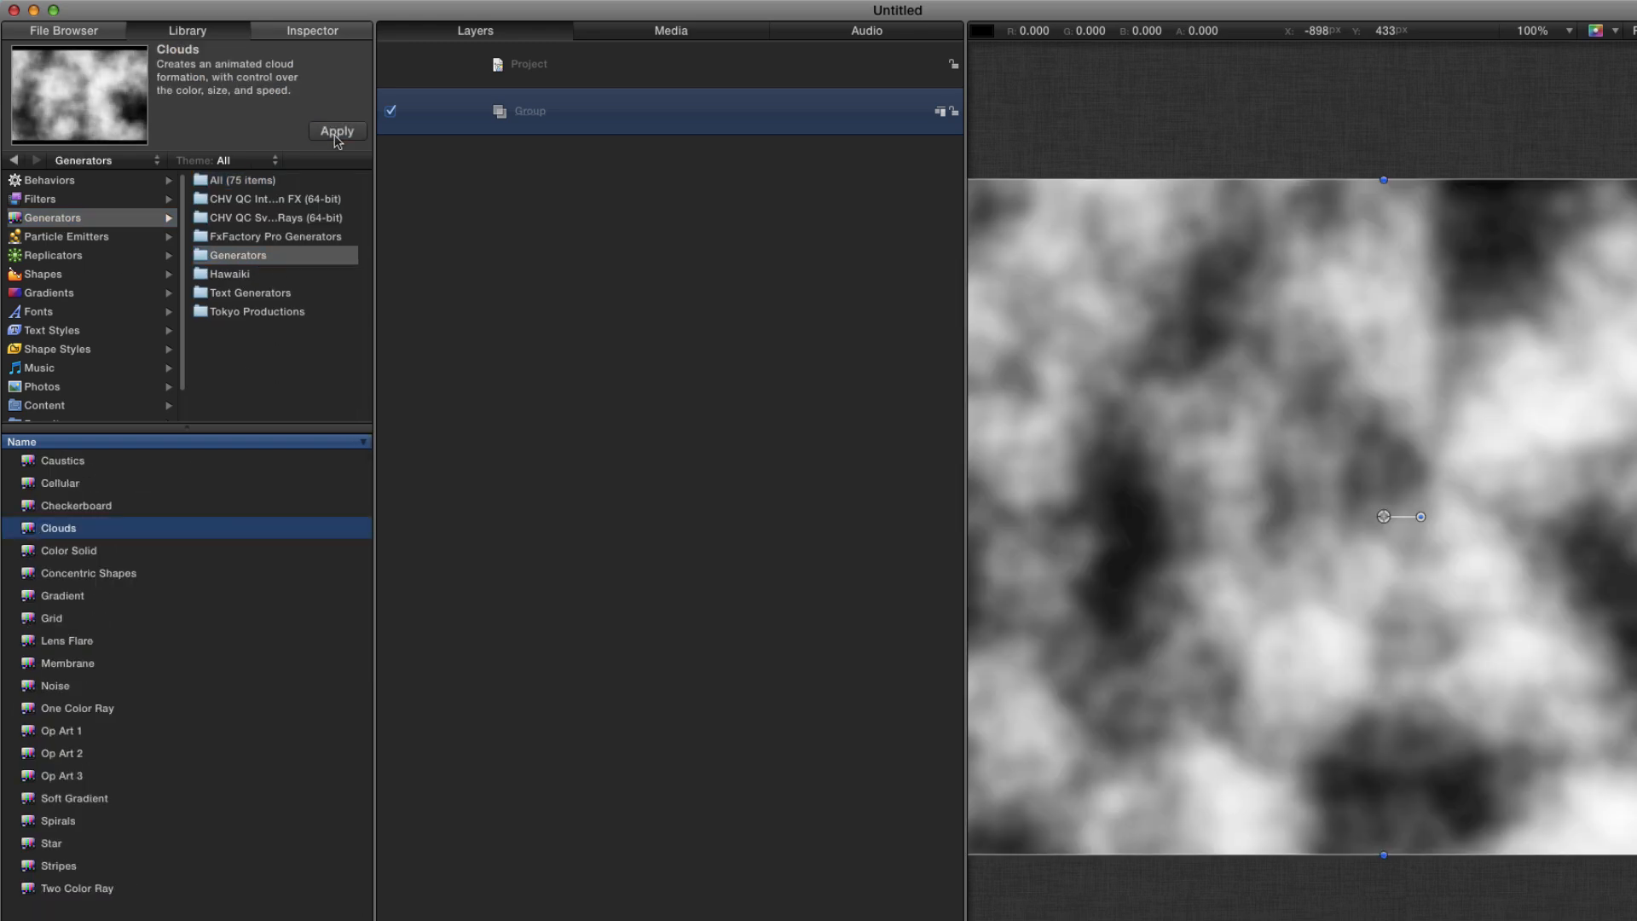
Set the height of the Clouds generator to 1280
{"action": "left_click", "coordinate": [314, 34]}
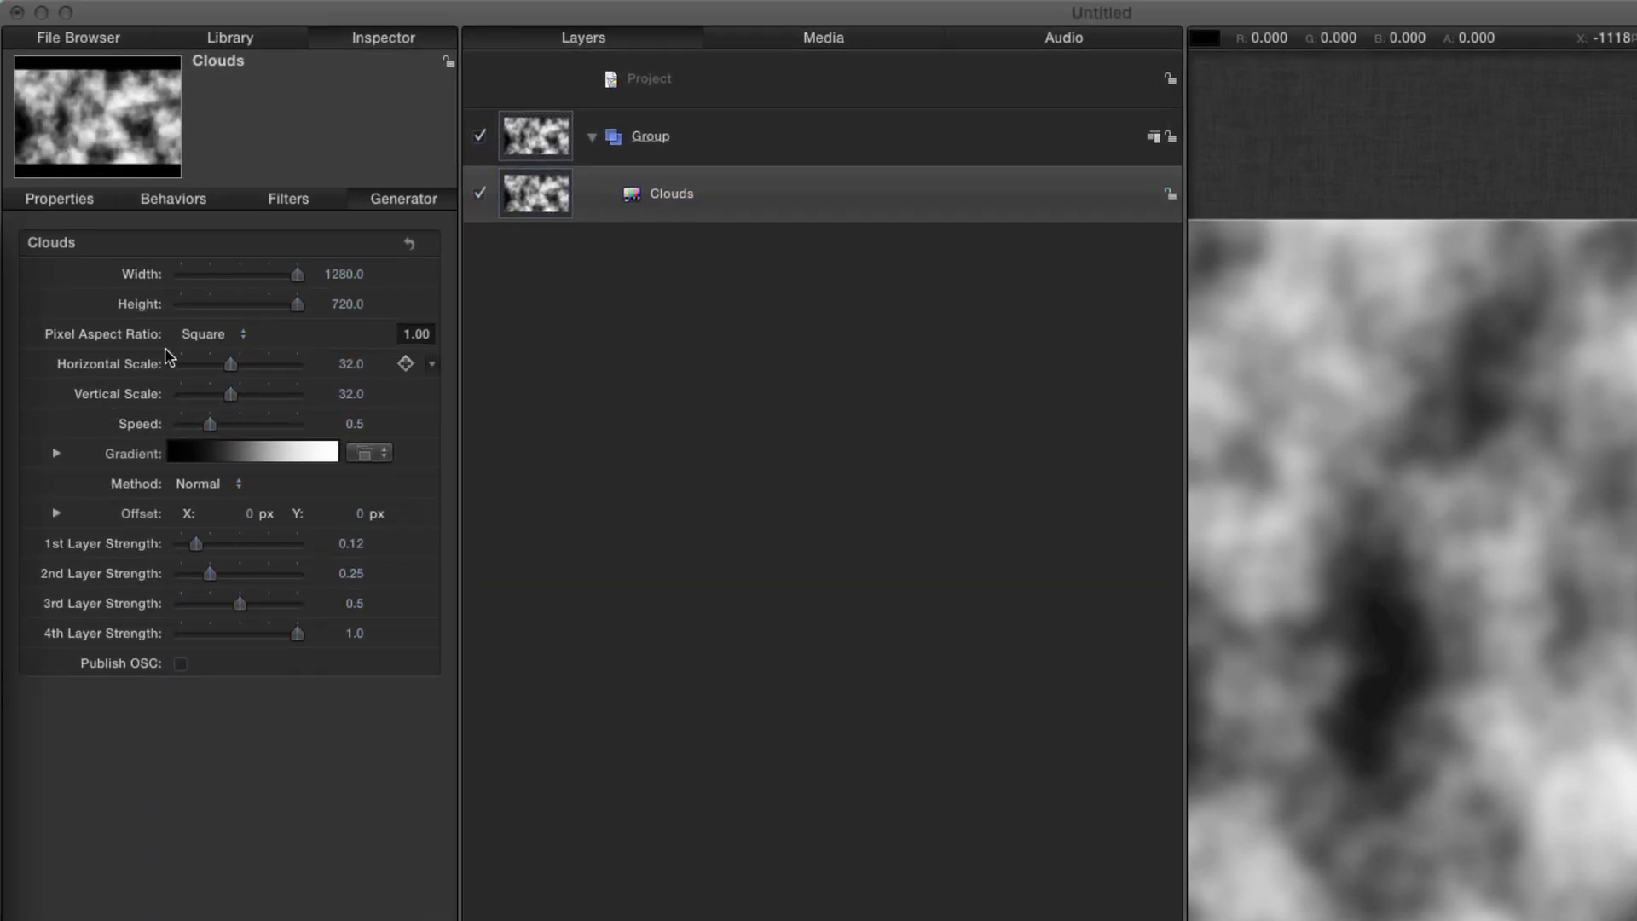
{"action": "left_click", "coordinate": [350, 306]}
{"action": "type", "text": "12"}
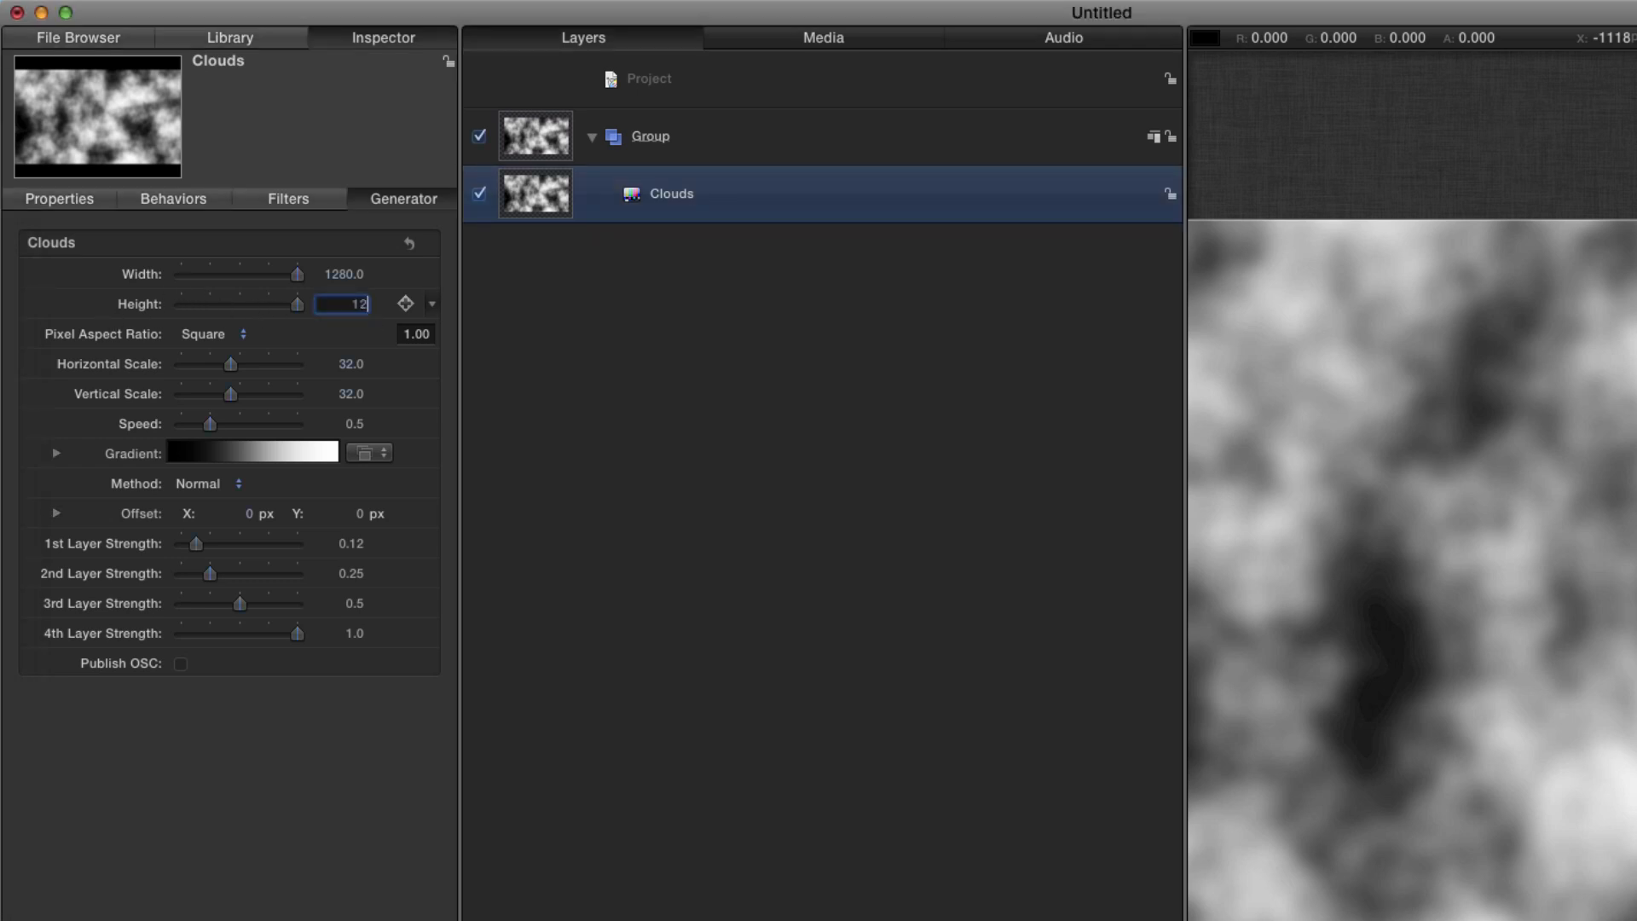
{"action": "type", "text": "80"}
{"action": "key", "text": "Return"}
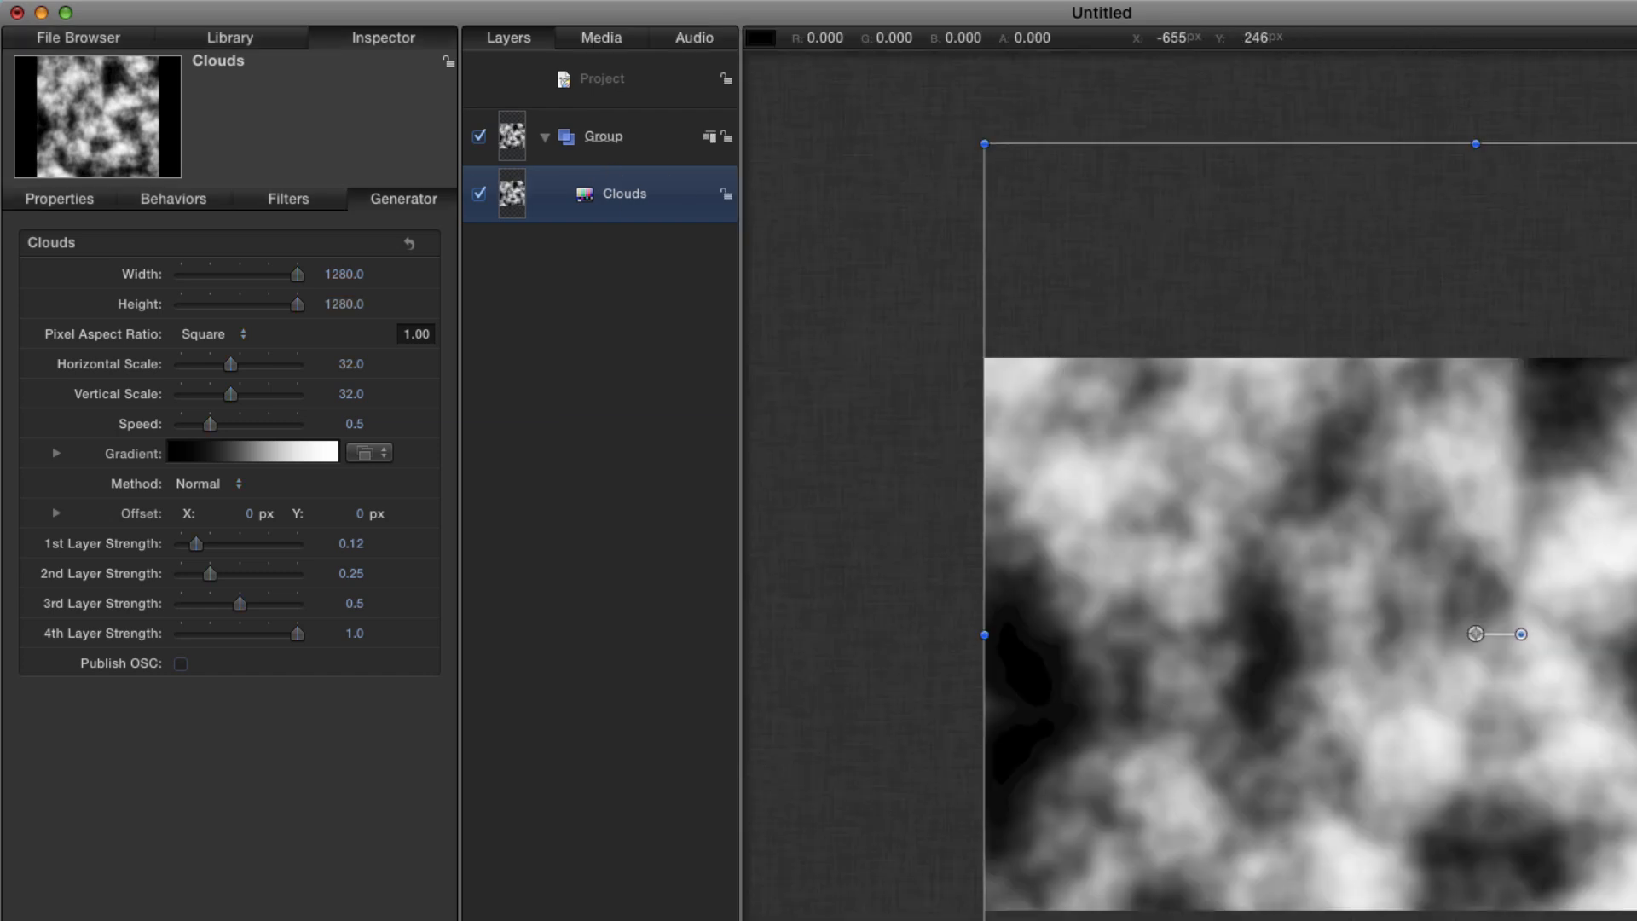
Set the Clouds generator's horizontal scale to 10, vertical scale to 40 and speed to 0.8
{"action": "left_click", "coordinate": [349, 363]}
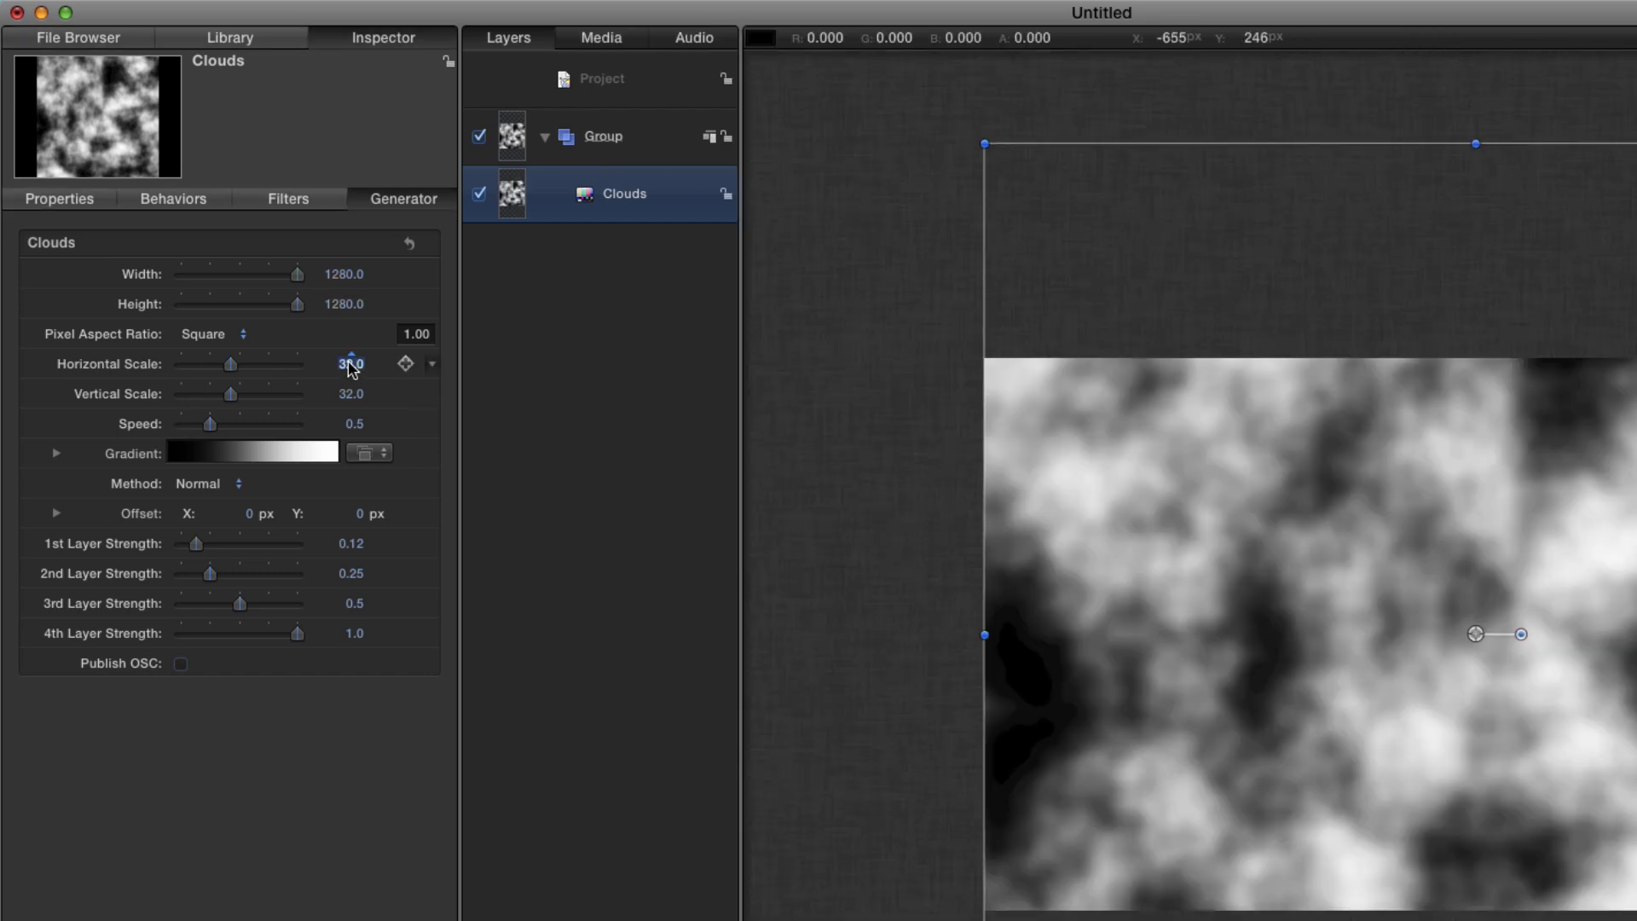
{"action": "type", "text": "10"}
{"action": "key", "text": "Tab"}
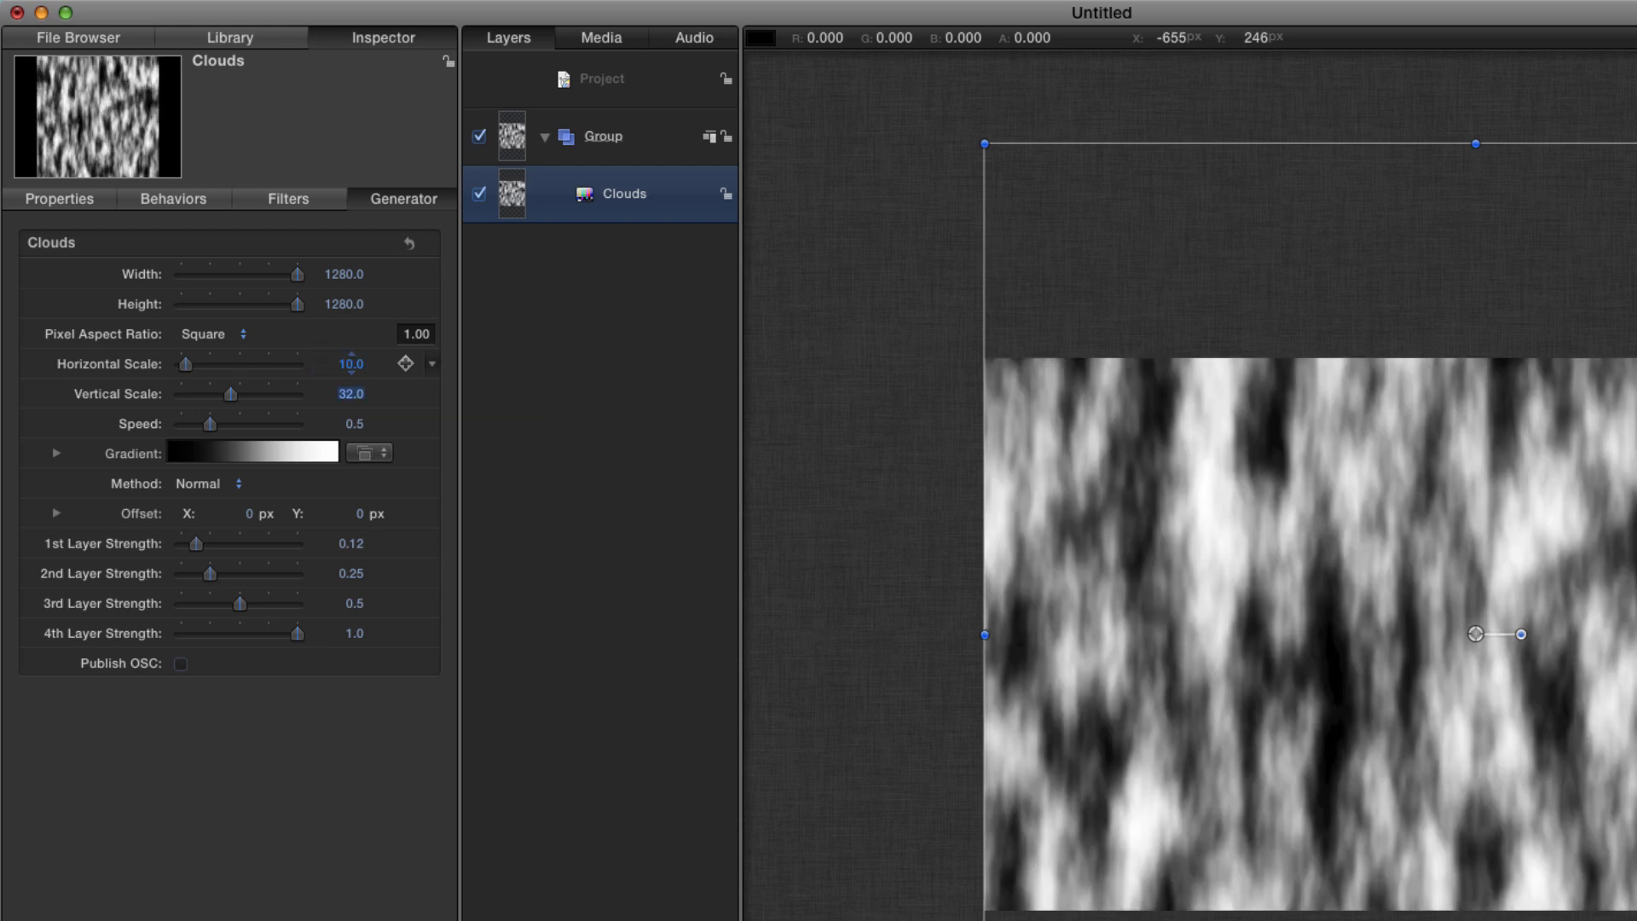
{"action": "type", "text": "40"}
{"action": "key", "text": "Return"}
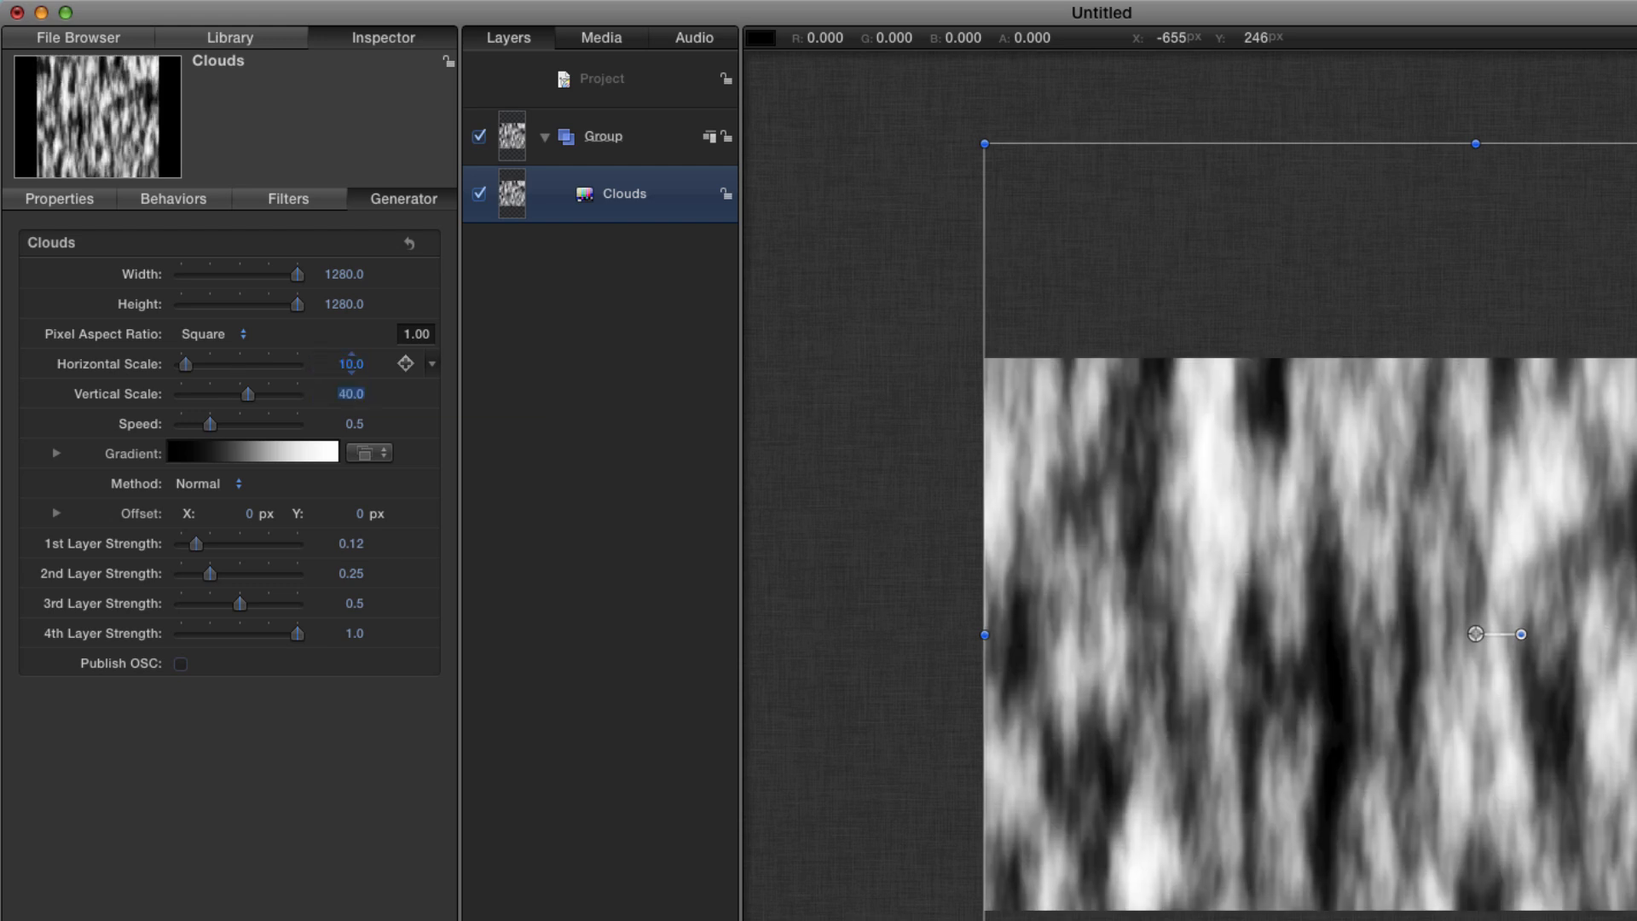
{"action": "key", "text": "Tab"}
{"action": "type", "text": "0.8"}
{"action": "key", "text": "Return"}
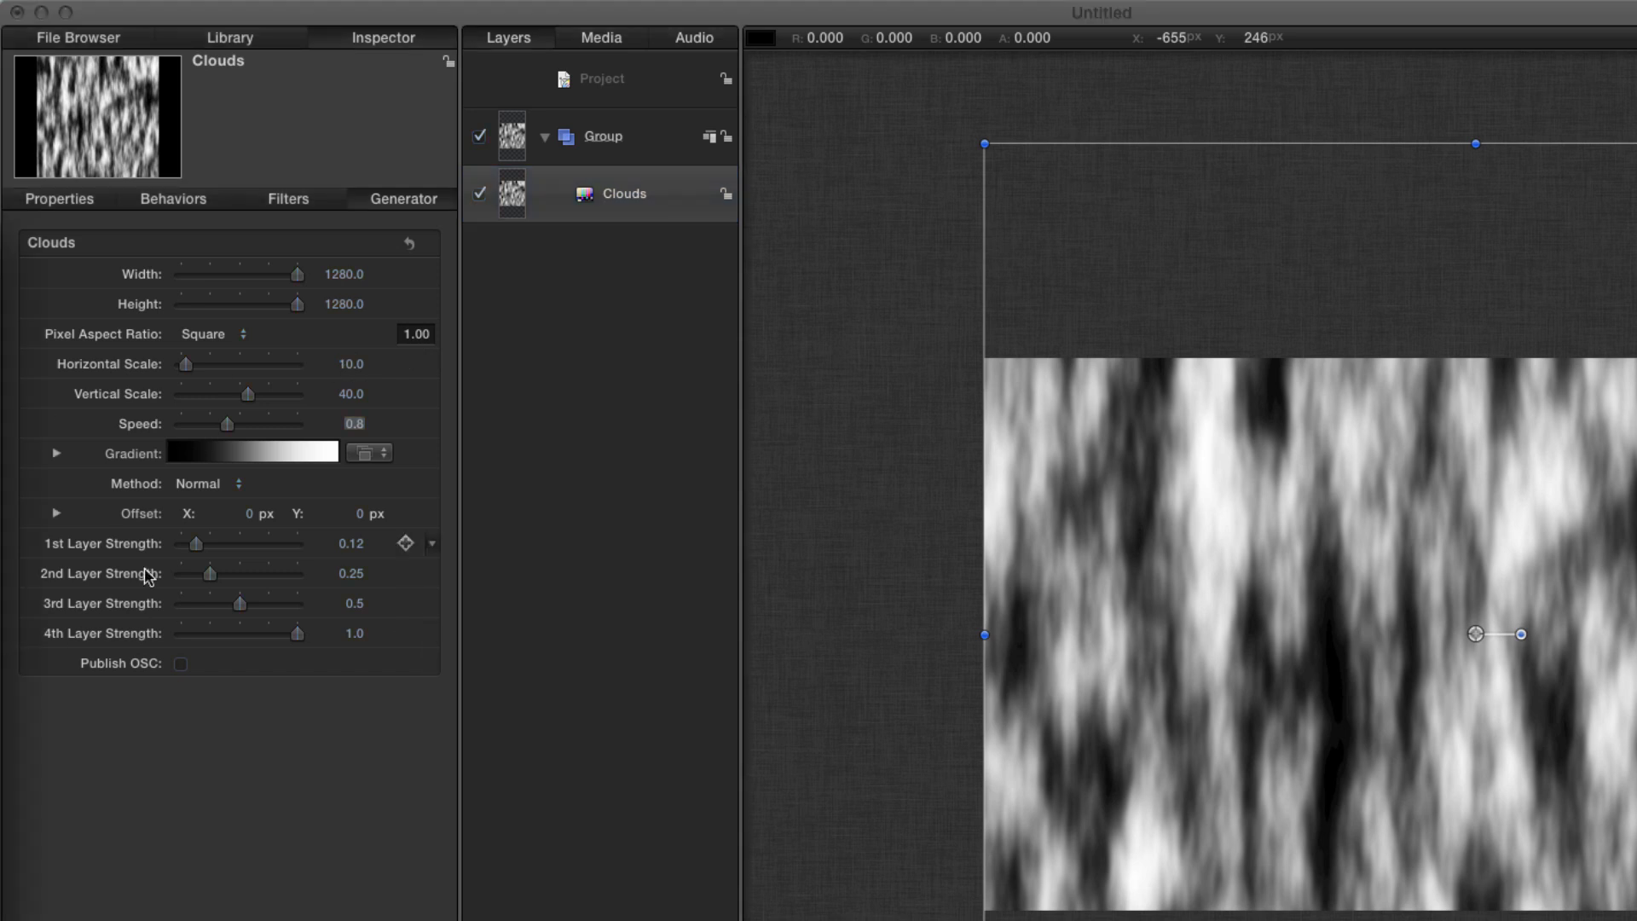
Set the midpoint between the black and white colors of the Clouds gradient to 90%
{"action": "left_click", "coordinate": [56, 453]}
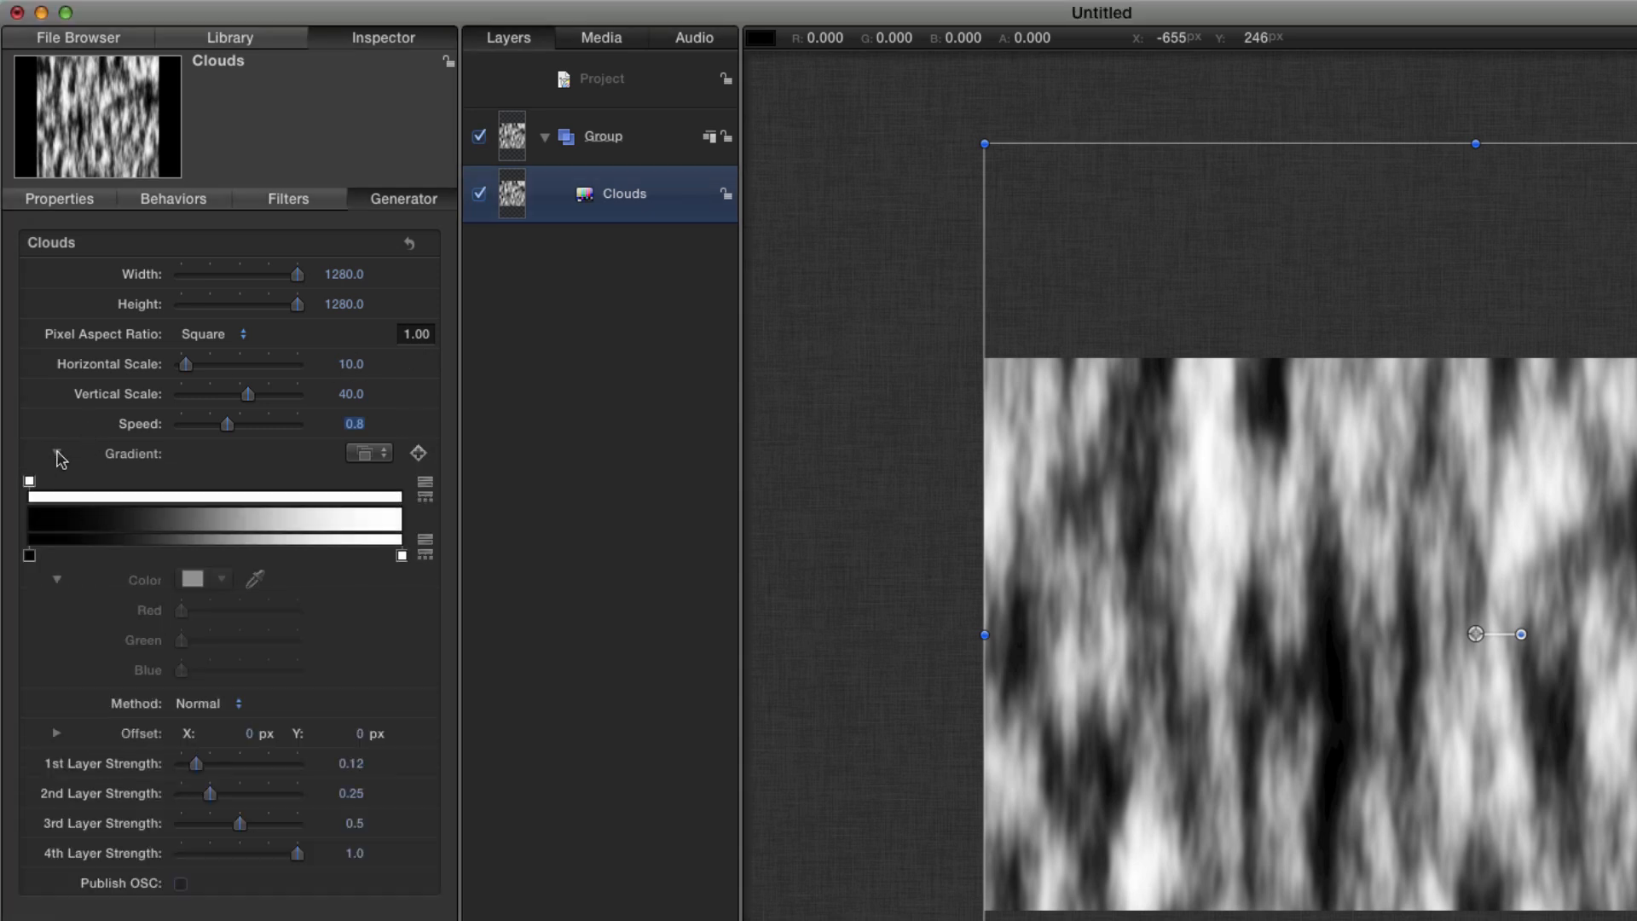
{"action": "left_click", "coordinate": [402, 556]}
{"action": "left_click", "coordinate": [215, 552]}
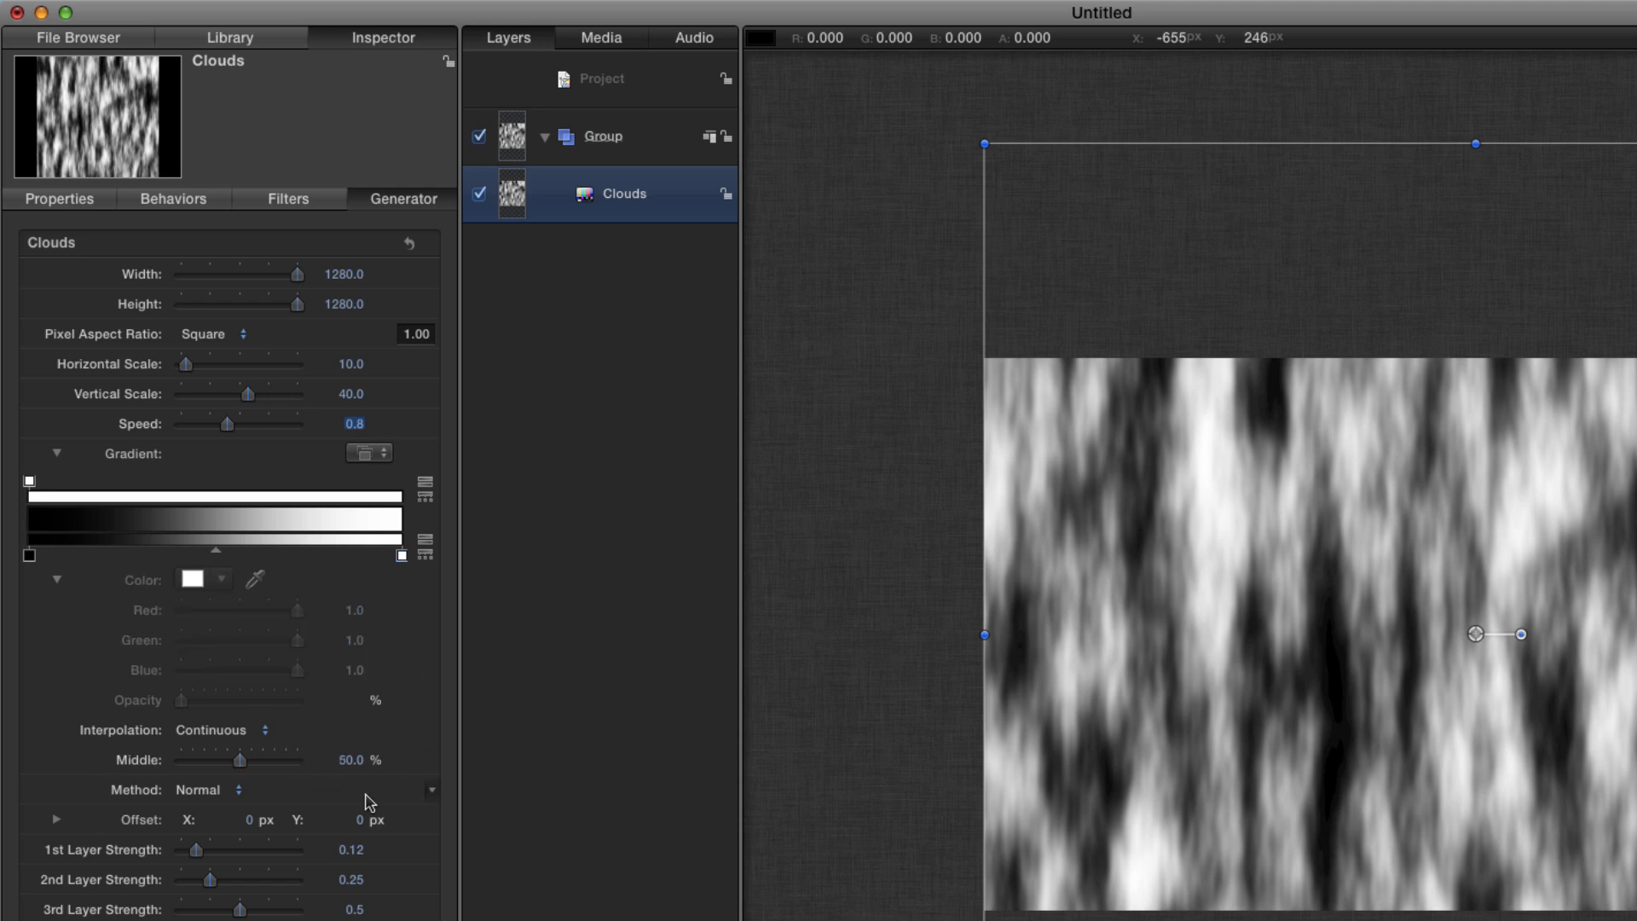
{"action": "left_click", "coordinate": [353, 759]}
{"action": "type", "text": "90"}
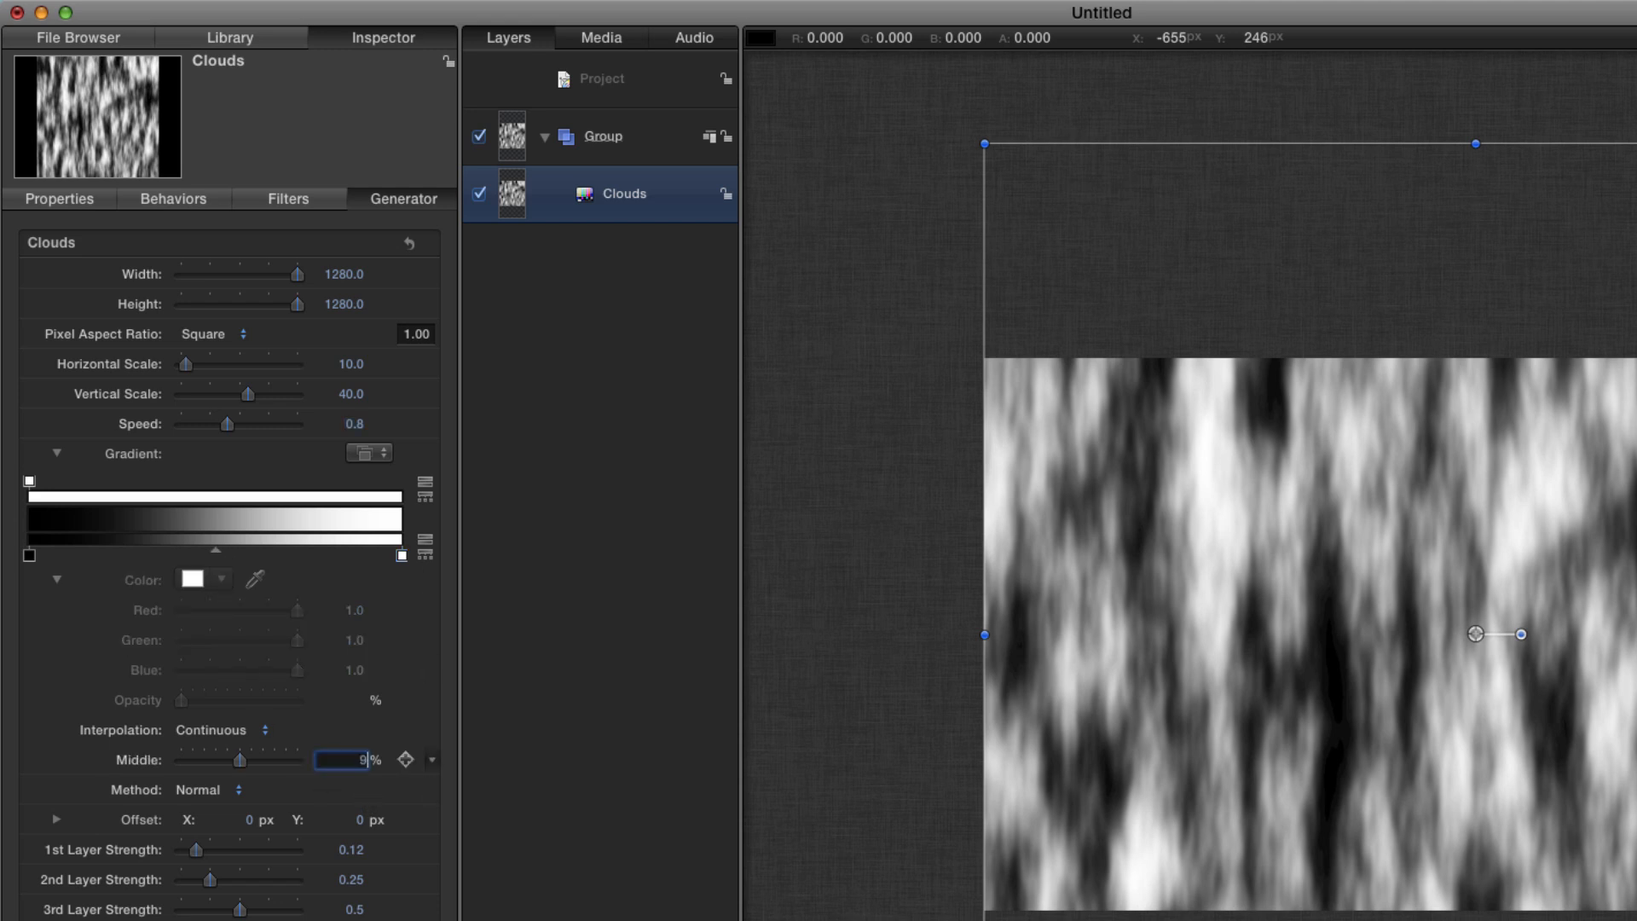
{"action": "key", "text": "Return"}
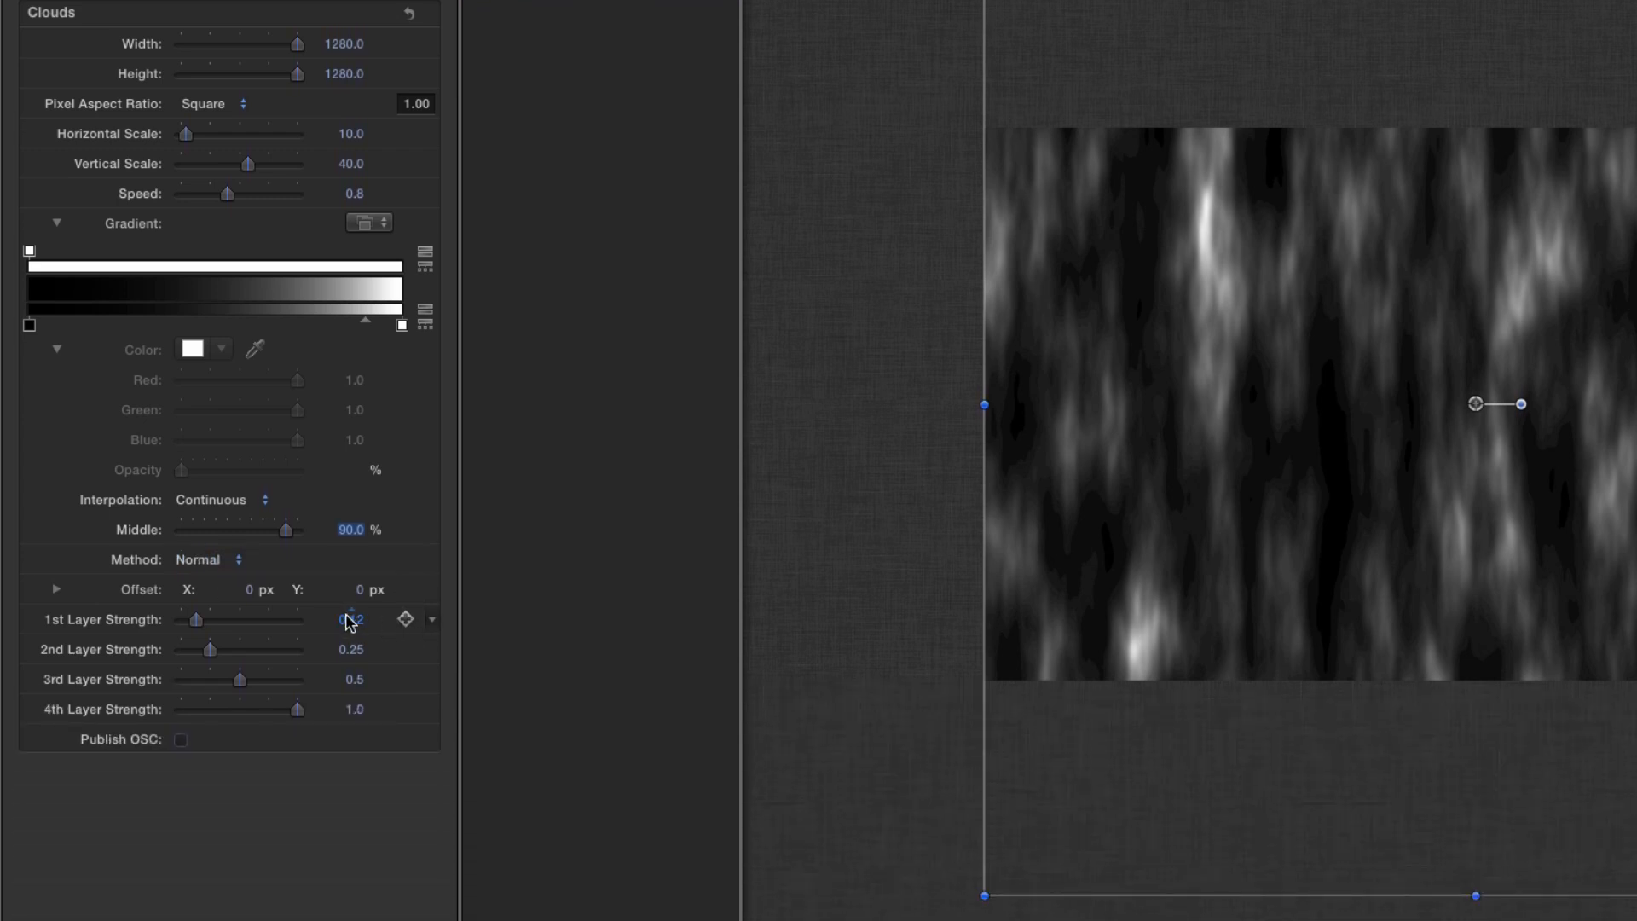
Set the Clouds layer strengths to 0.5 for the 1st, 0.75 for the 2nd, 1 for the 3rd and 0.5 for the 4th
{"action": "left_click", "coordinate": [352, 621]}
{"action": "key", "text": "BackSpace"}
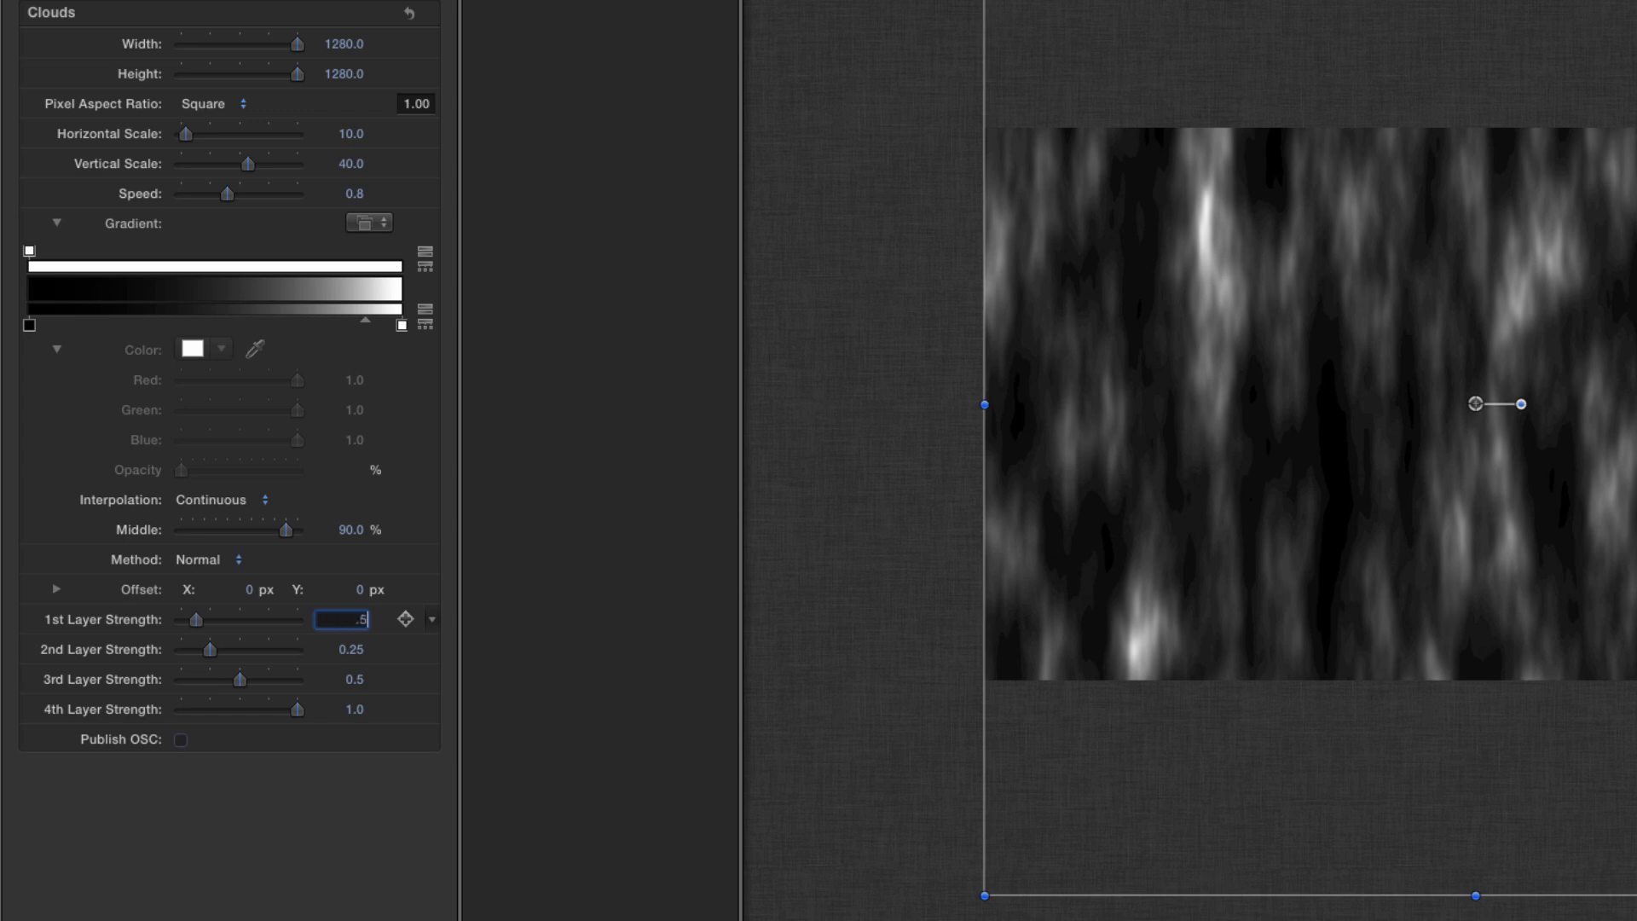
{"action": "key", "text": "Tab"}
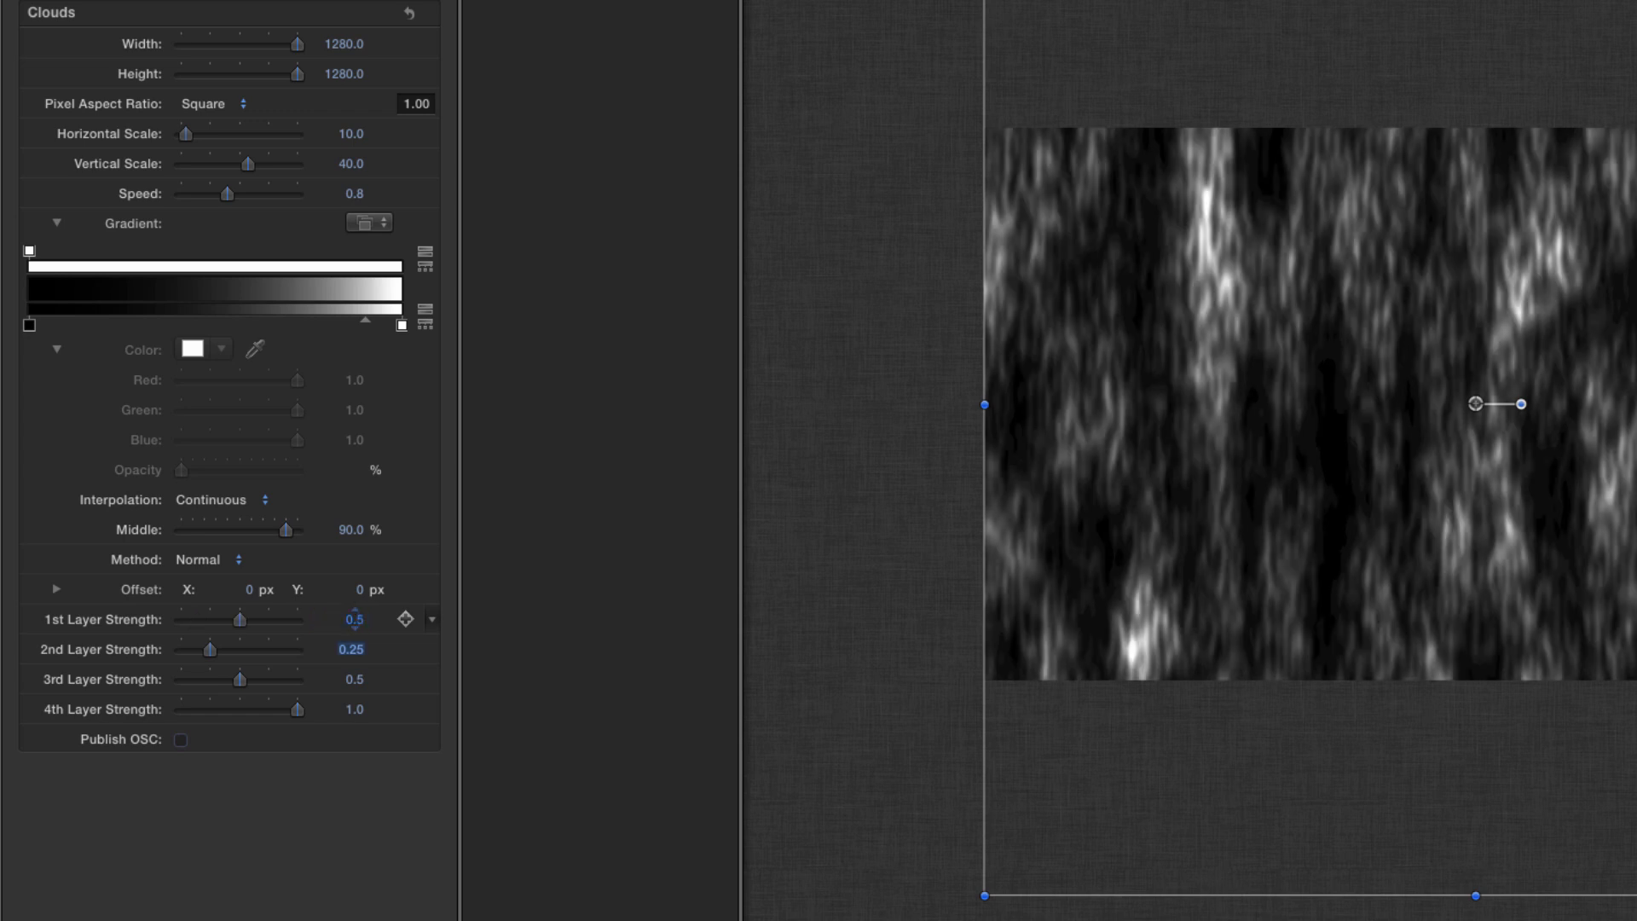
{"action": "key", "text": "BackSpace"}
{"action": "type", "text": ".75"}
{"action": "key", "text": "Tab"}
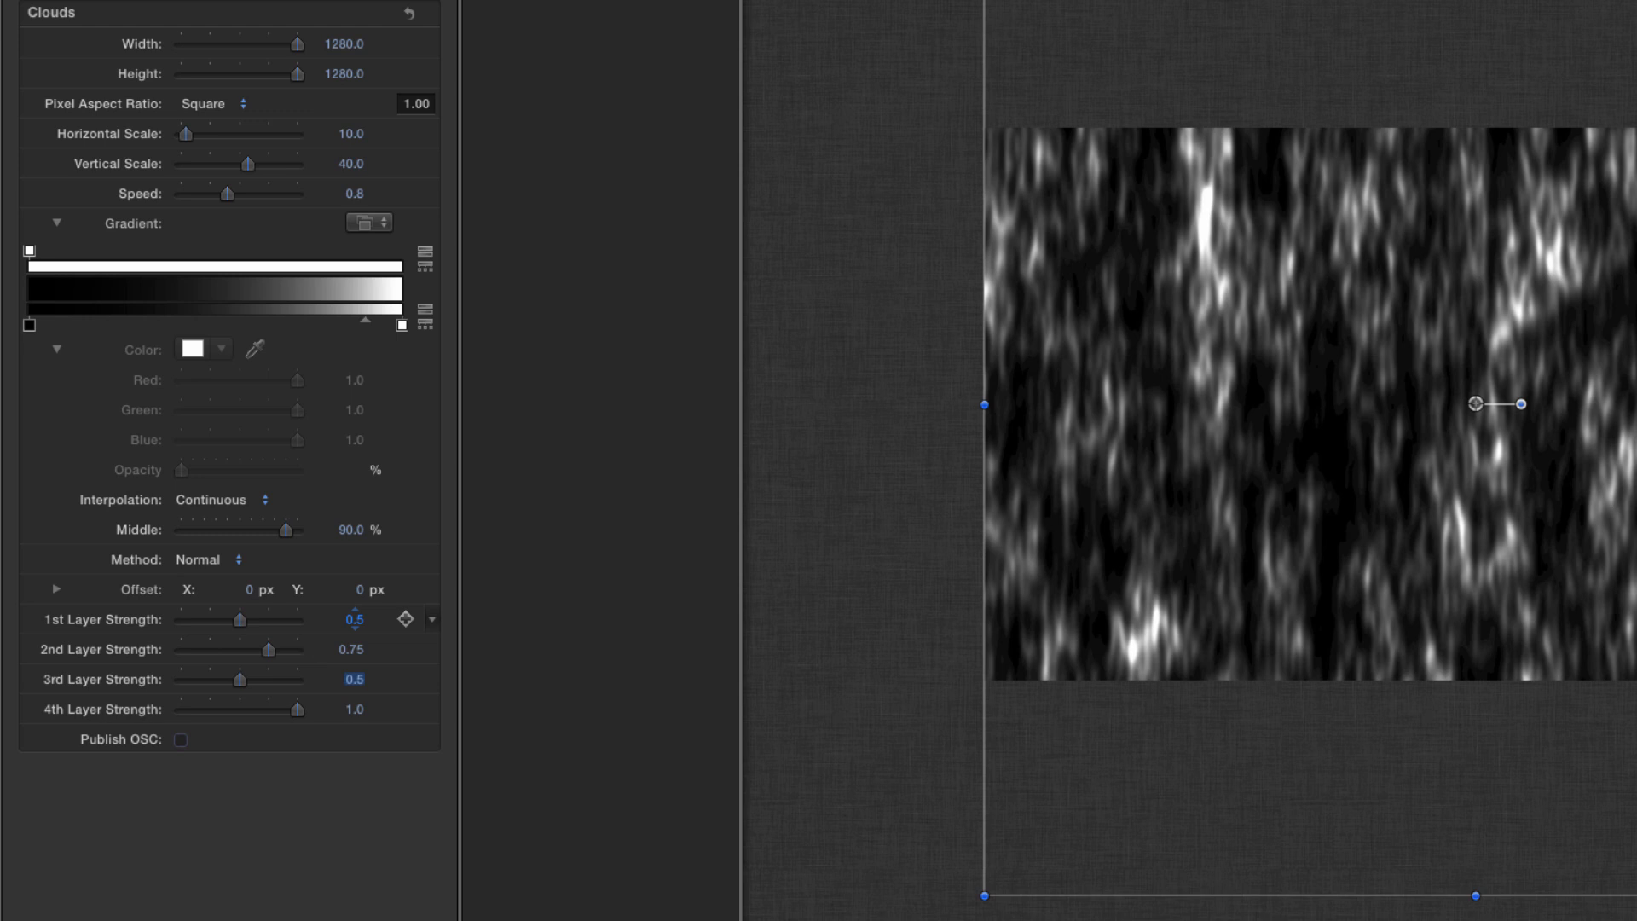
{"action": "type", "text": "1"}
{"action": "key", "text": "Return"}
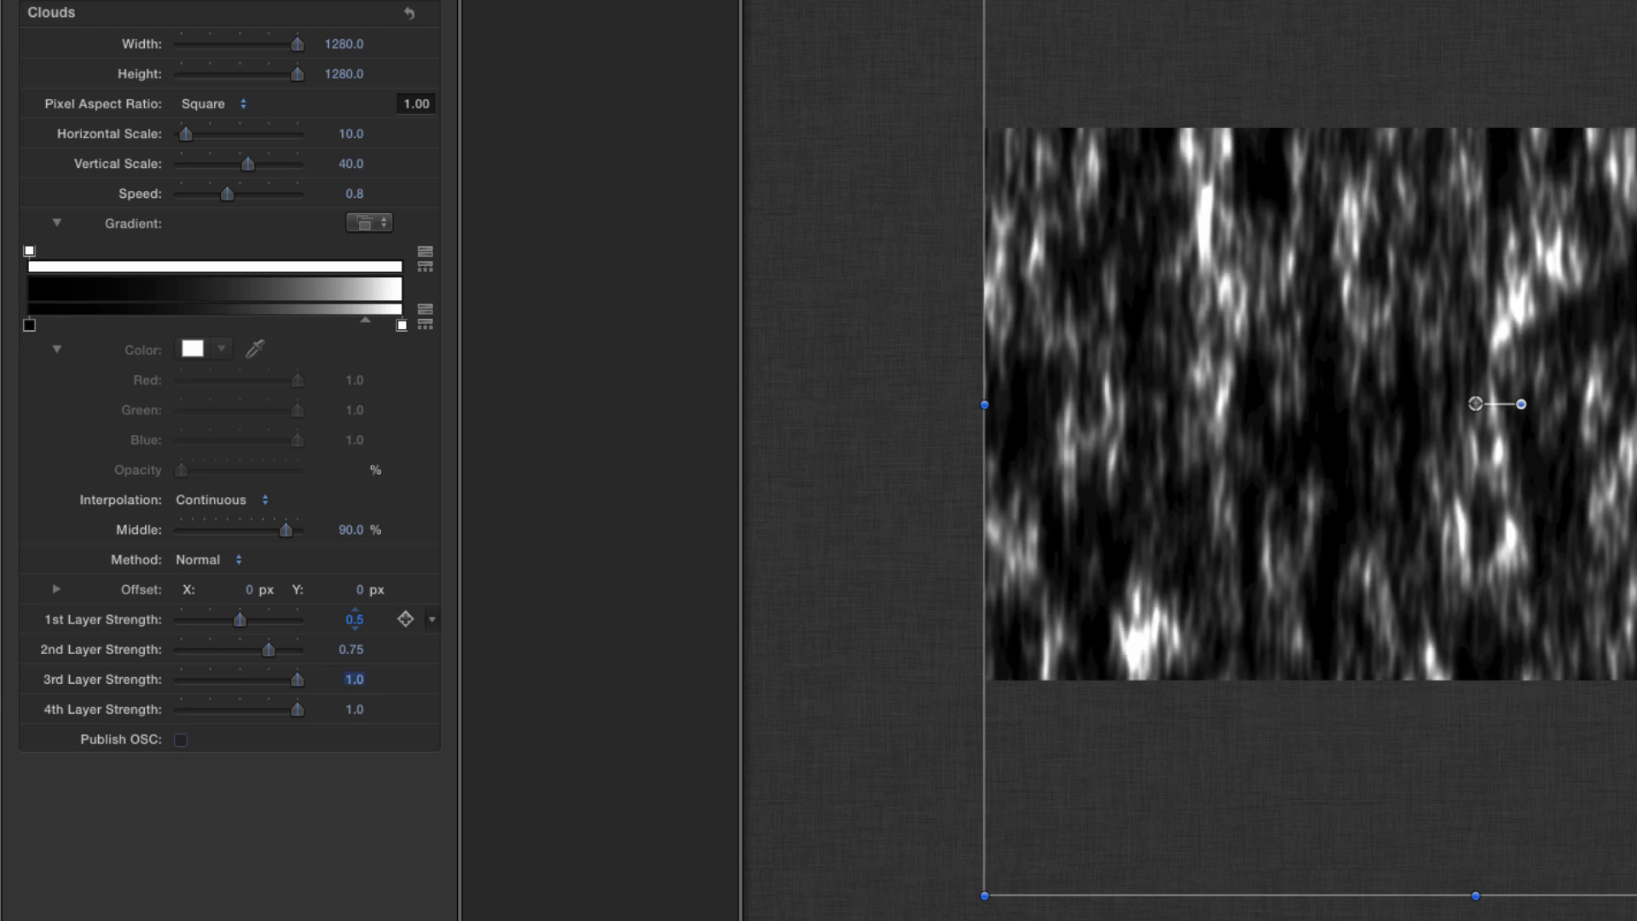
{"action": "key", "text": "Tab"}
{"action": "key", "text": "BackSpace"}
{"action": "type", "text": ".5"}
{"action": "key", "text": "Return"}
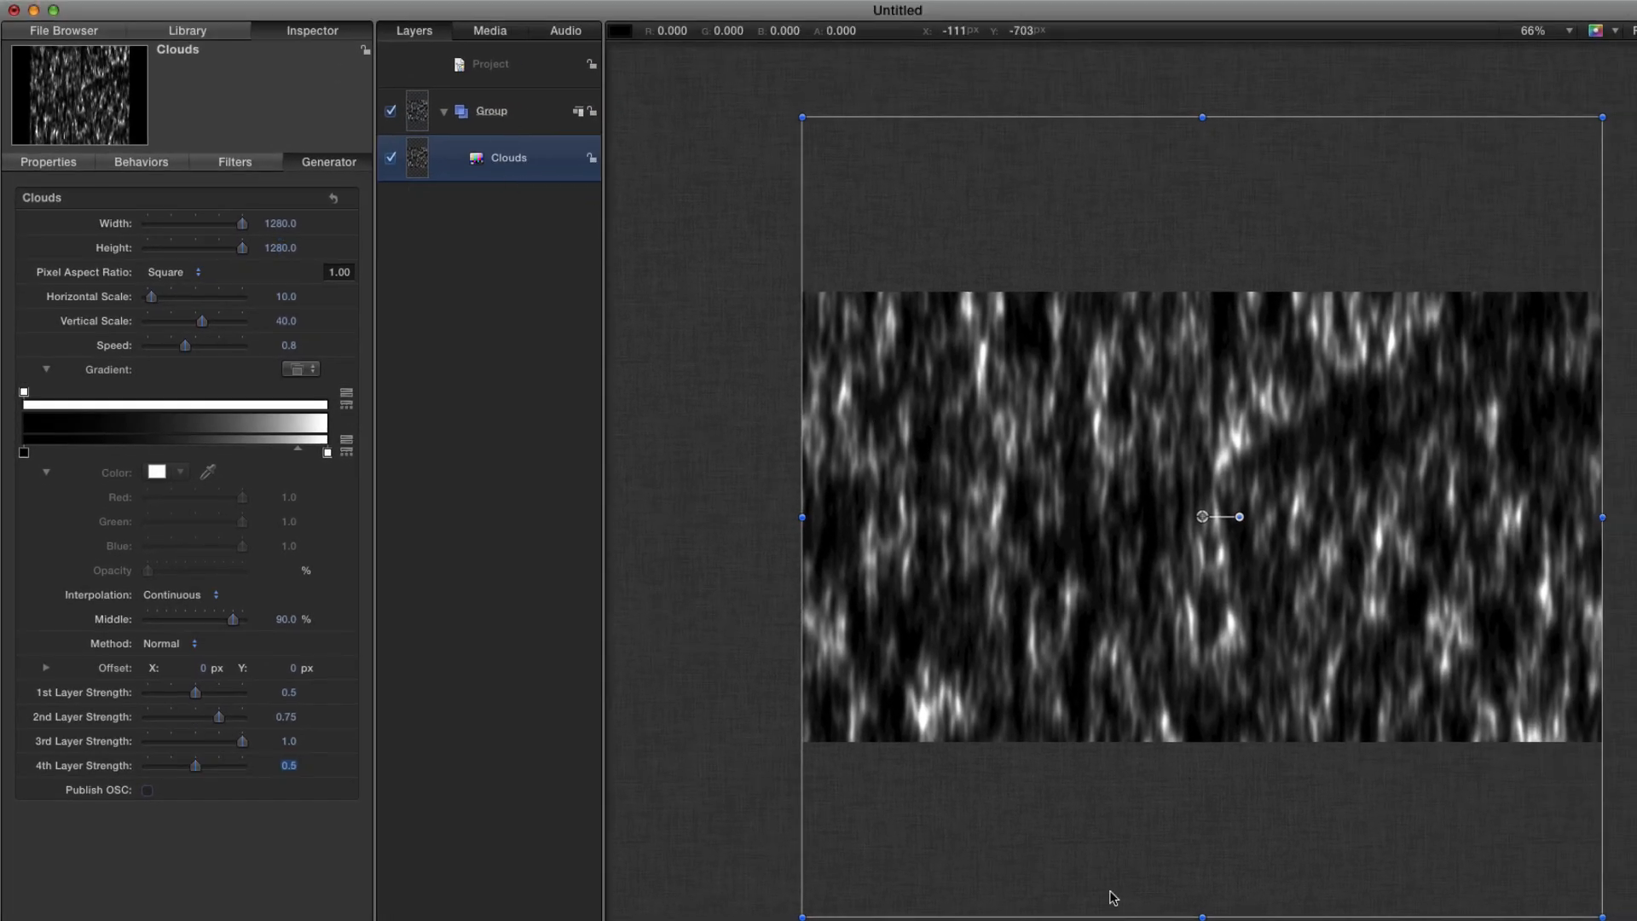
Preview the clouds' motion and add a Rate parameter behavior to the Clouds generator's Y offset
{"action": "key", "text": "space"}
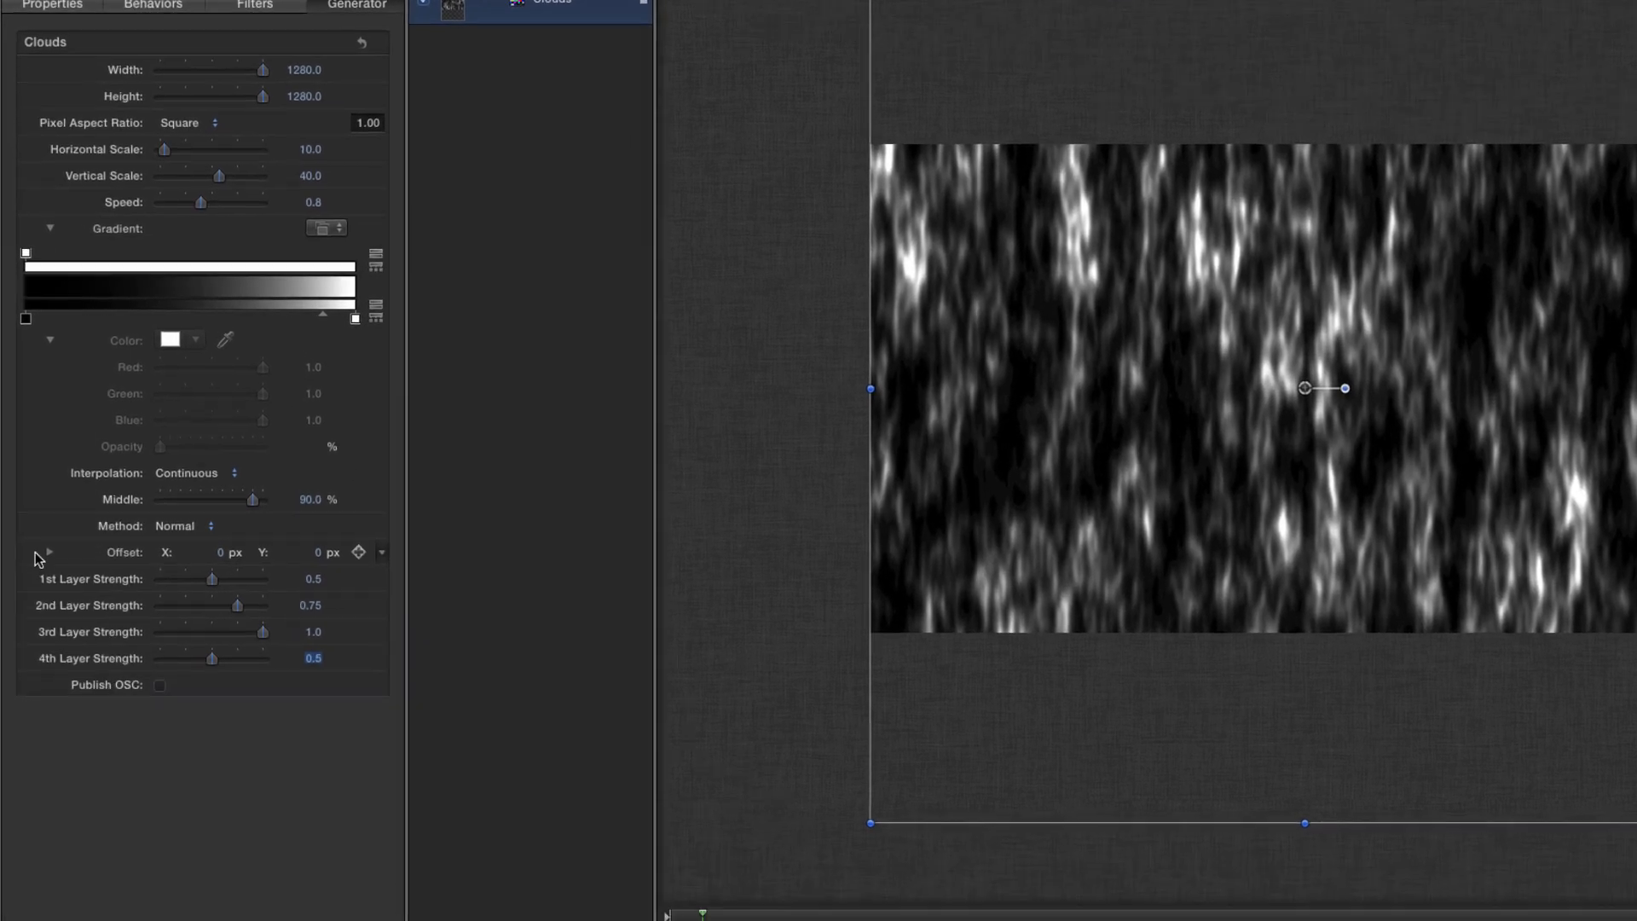
{"action": "left_click", "coordinate": [47, 554]}
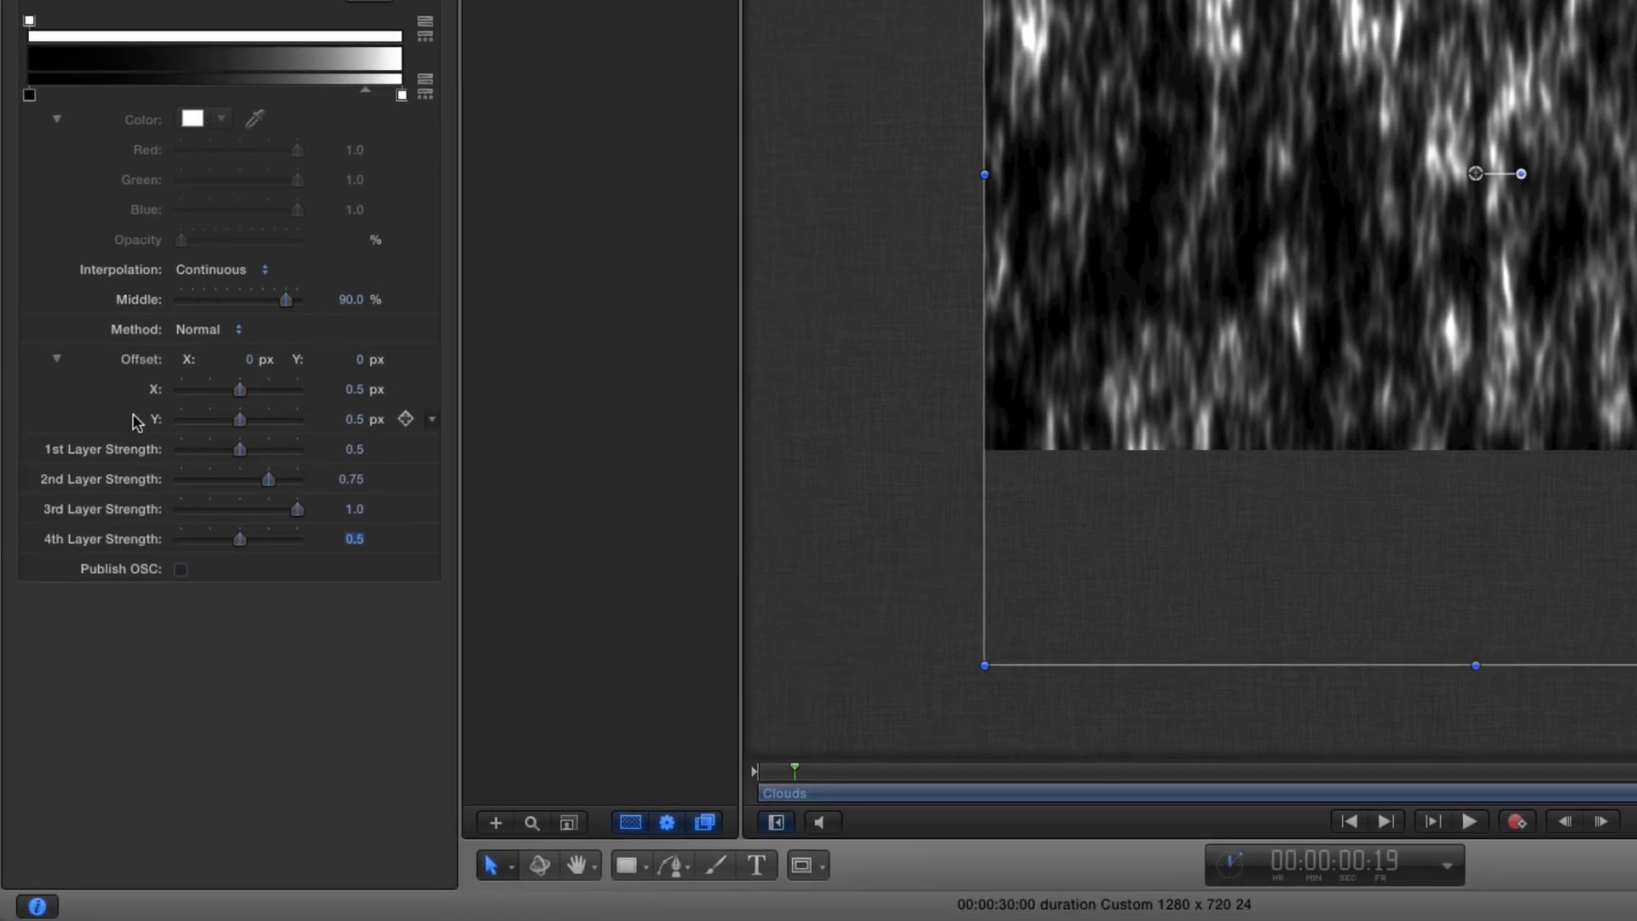
{"action": "left_click", "coordinate": [433, 419]}
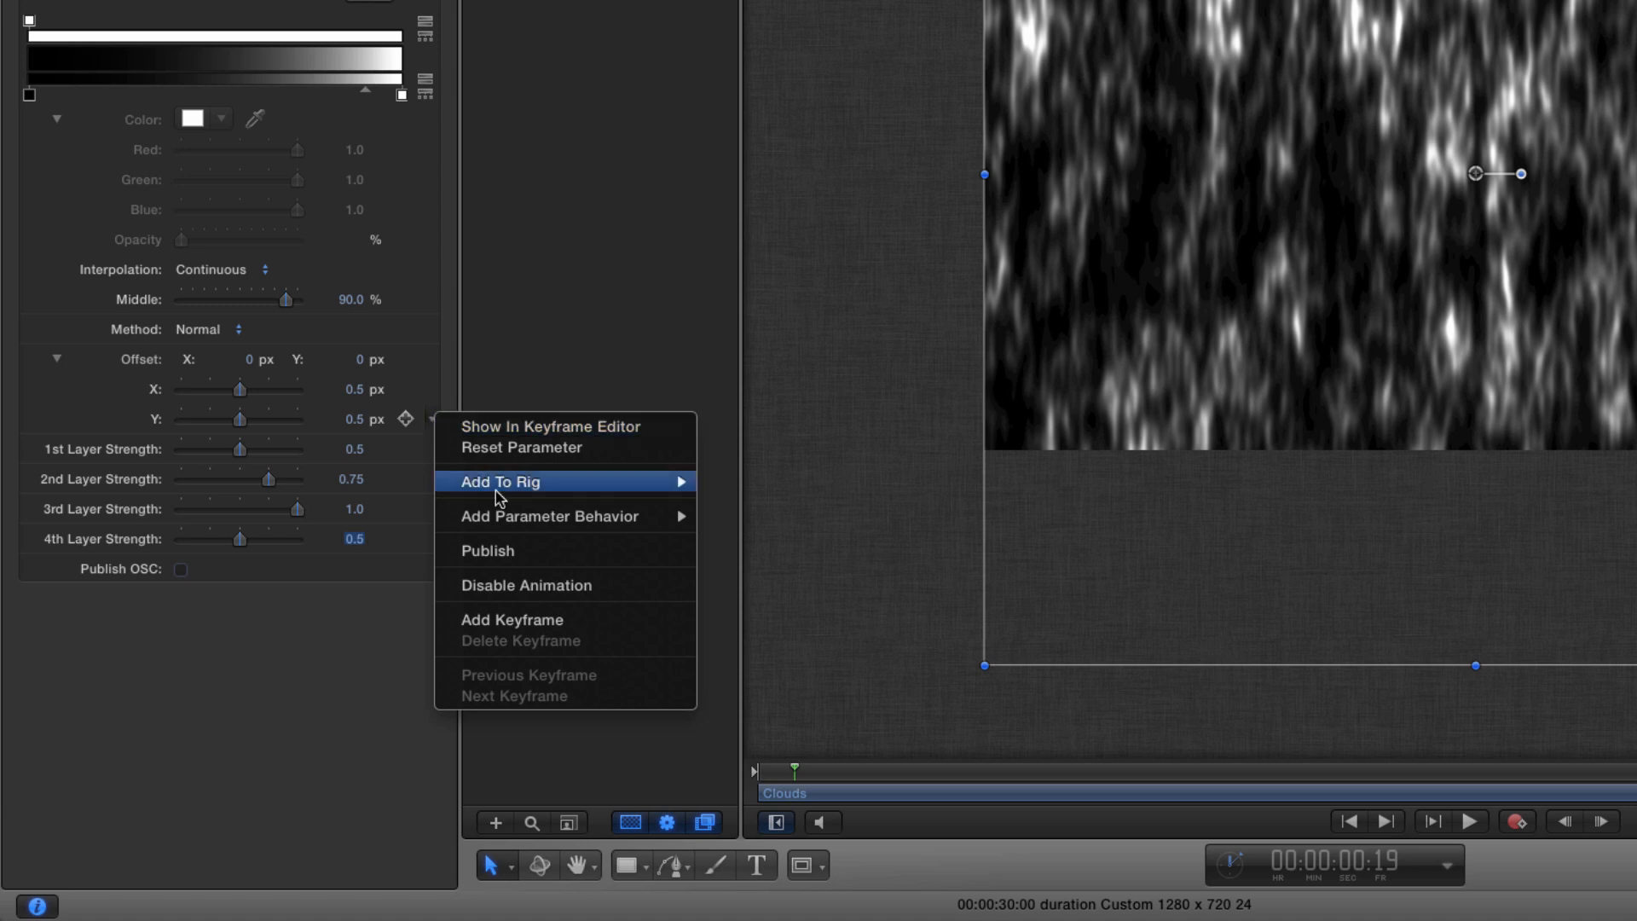
{"action": "mouse_move", "coordinate": [508, 521]}
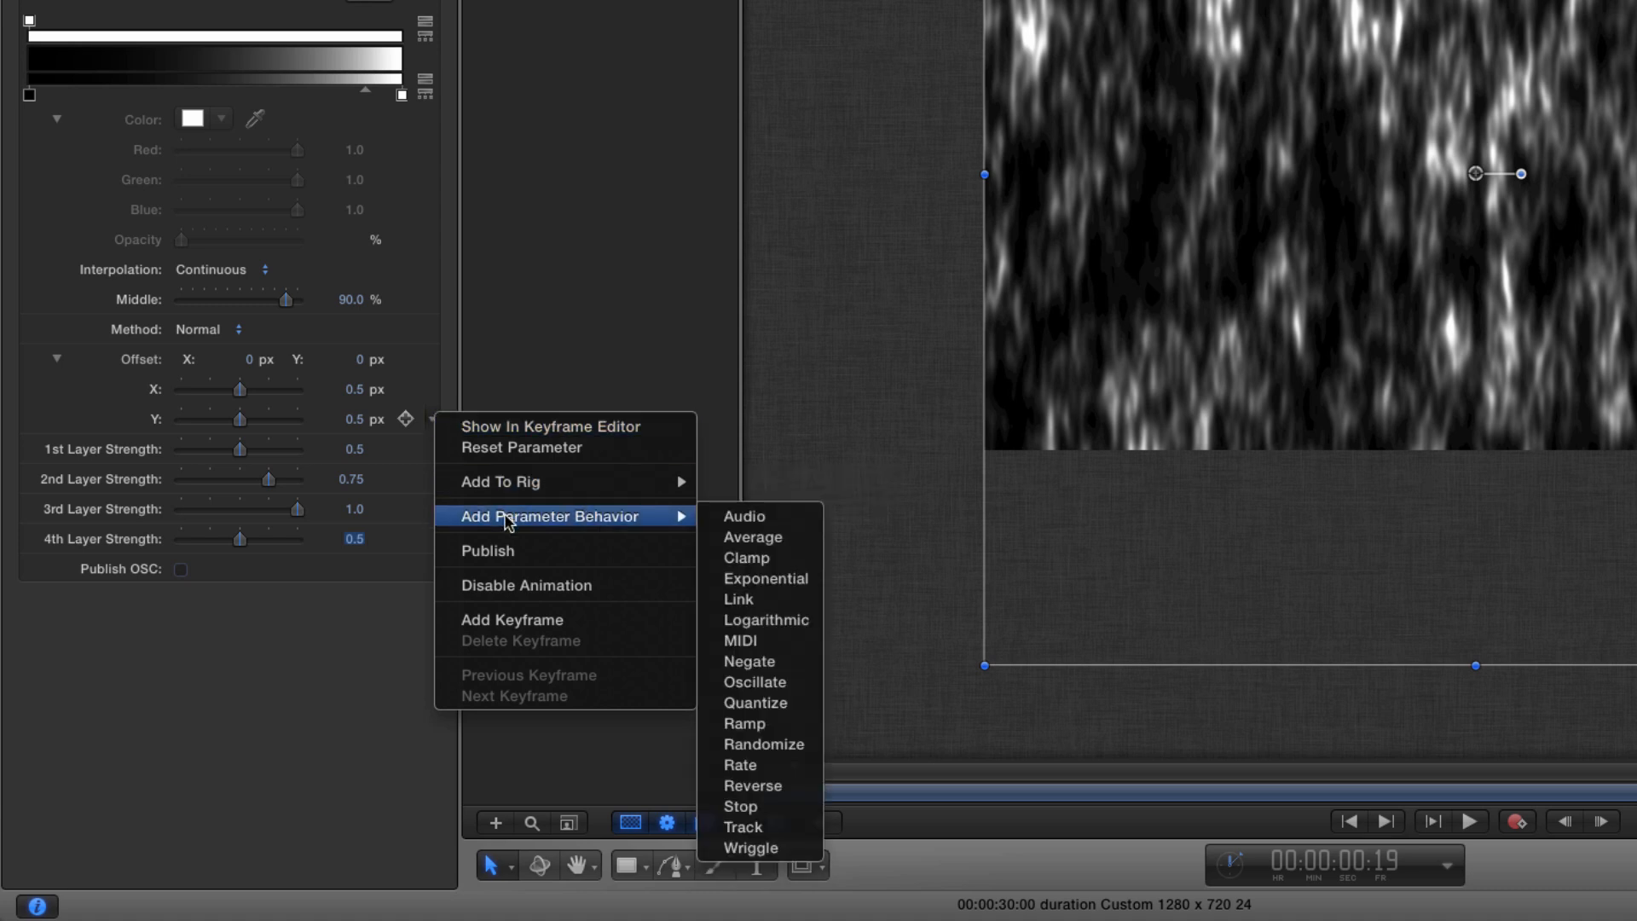
{"action": "left_click", "coordinate": [776, 772]}
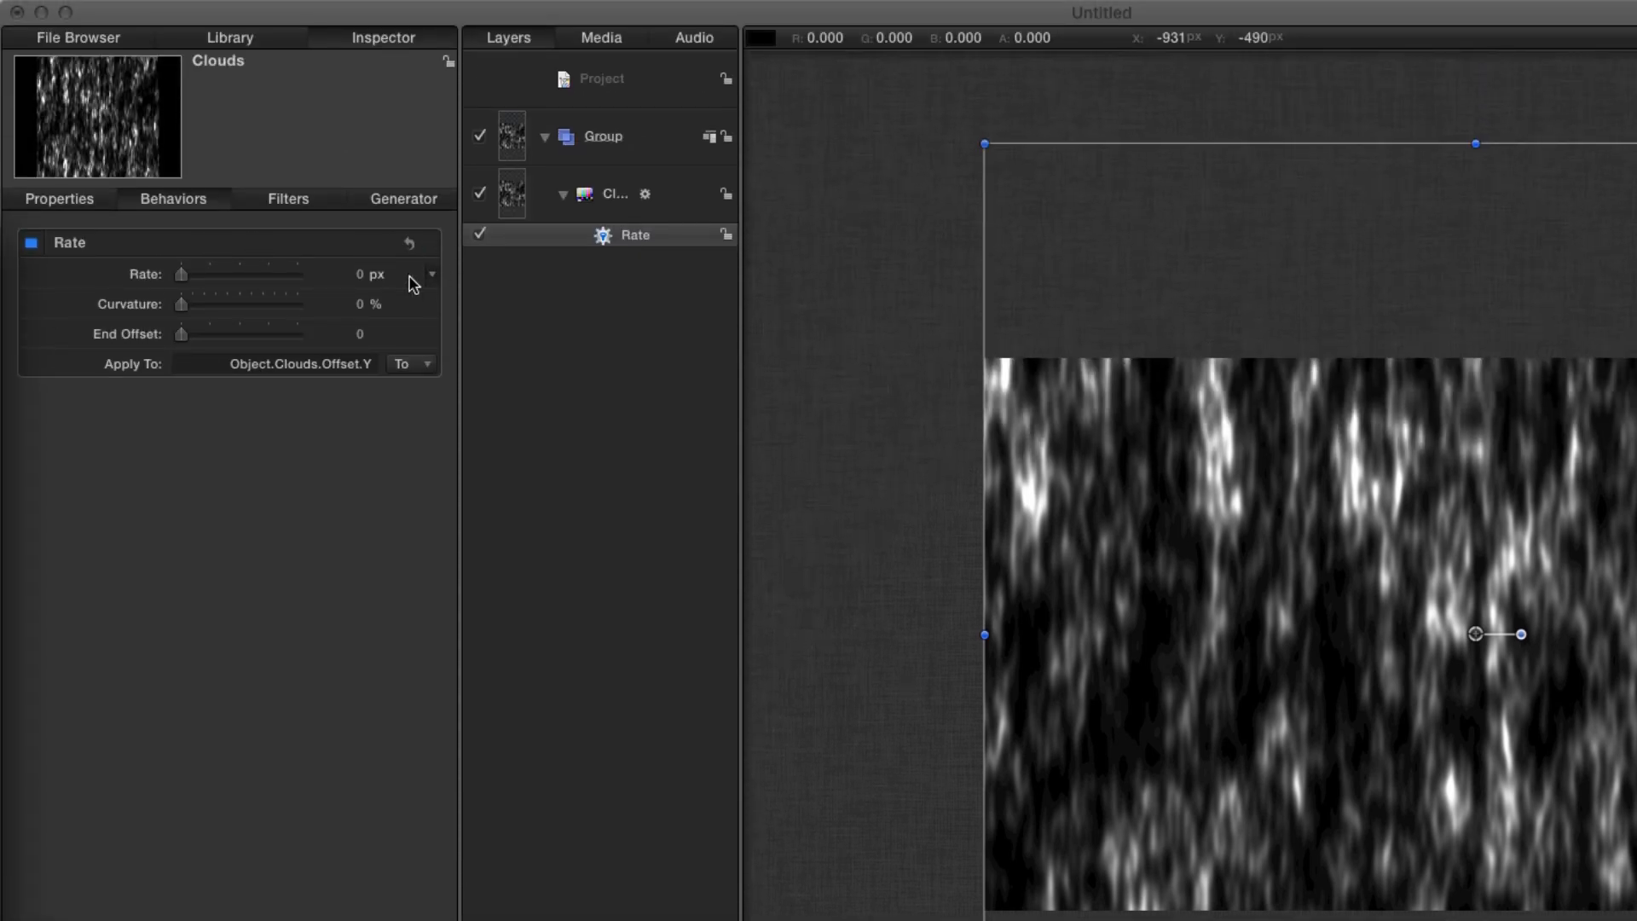
Set the rate of the Rate behavior on the Clouds Y offset to 0.3 px
{"action": "left_click", "coordinate": [365, 274]}
{"action": "key", "text": "BackSpace"}
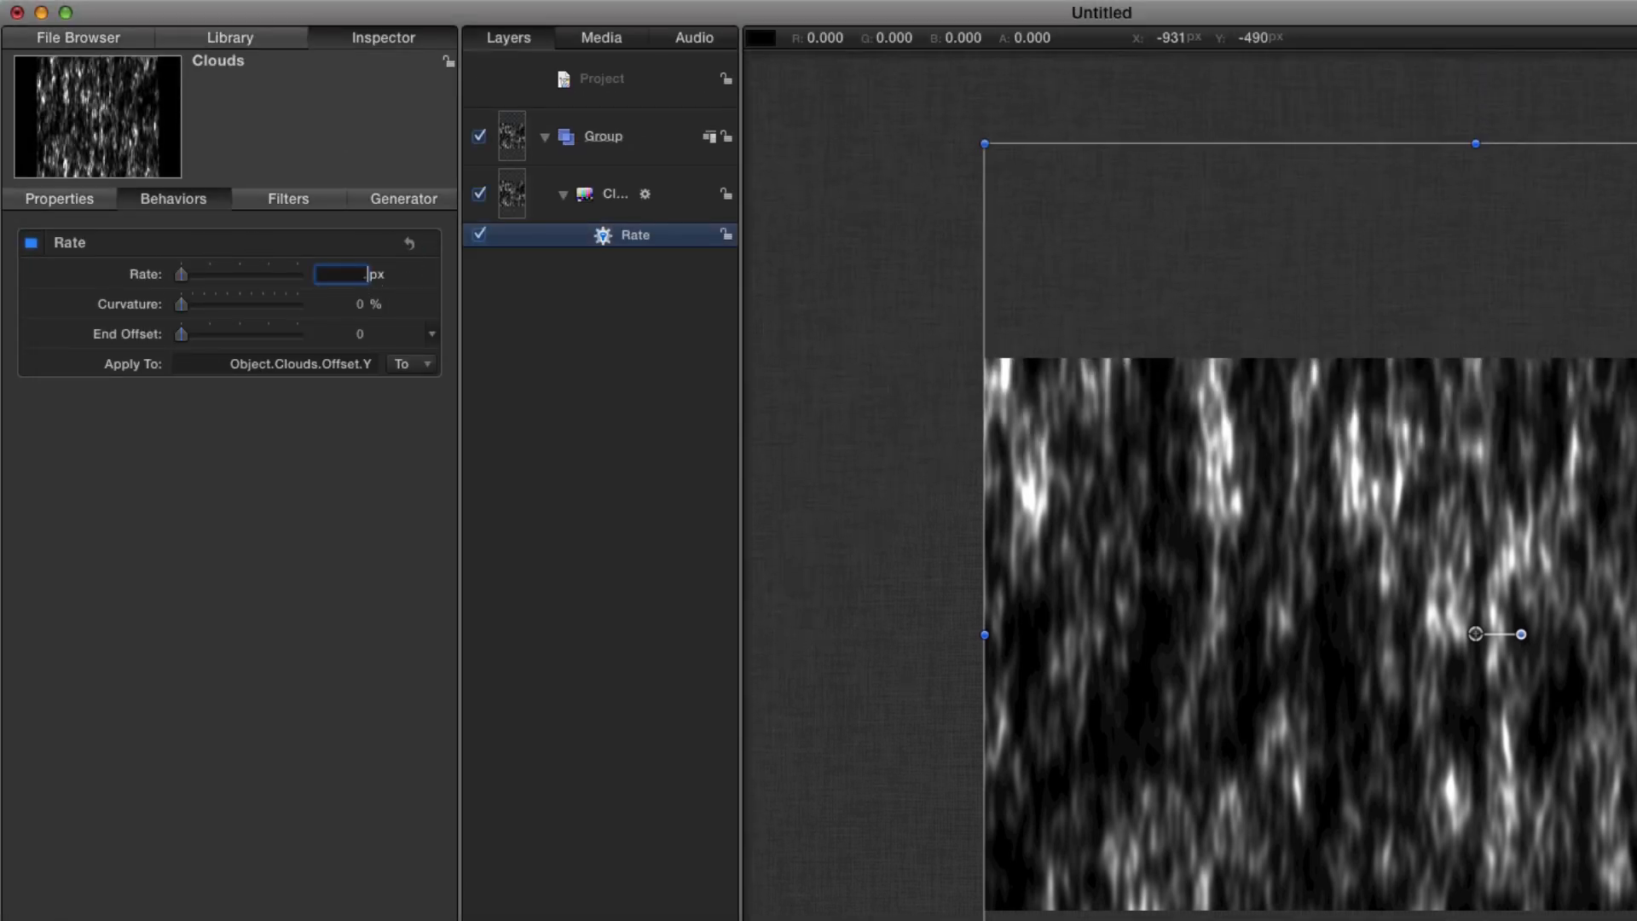
{"action": "key", "text": "Return"}
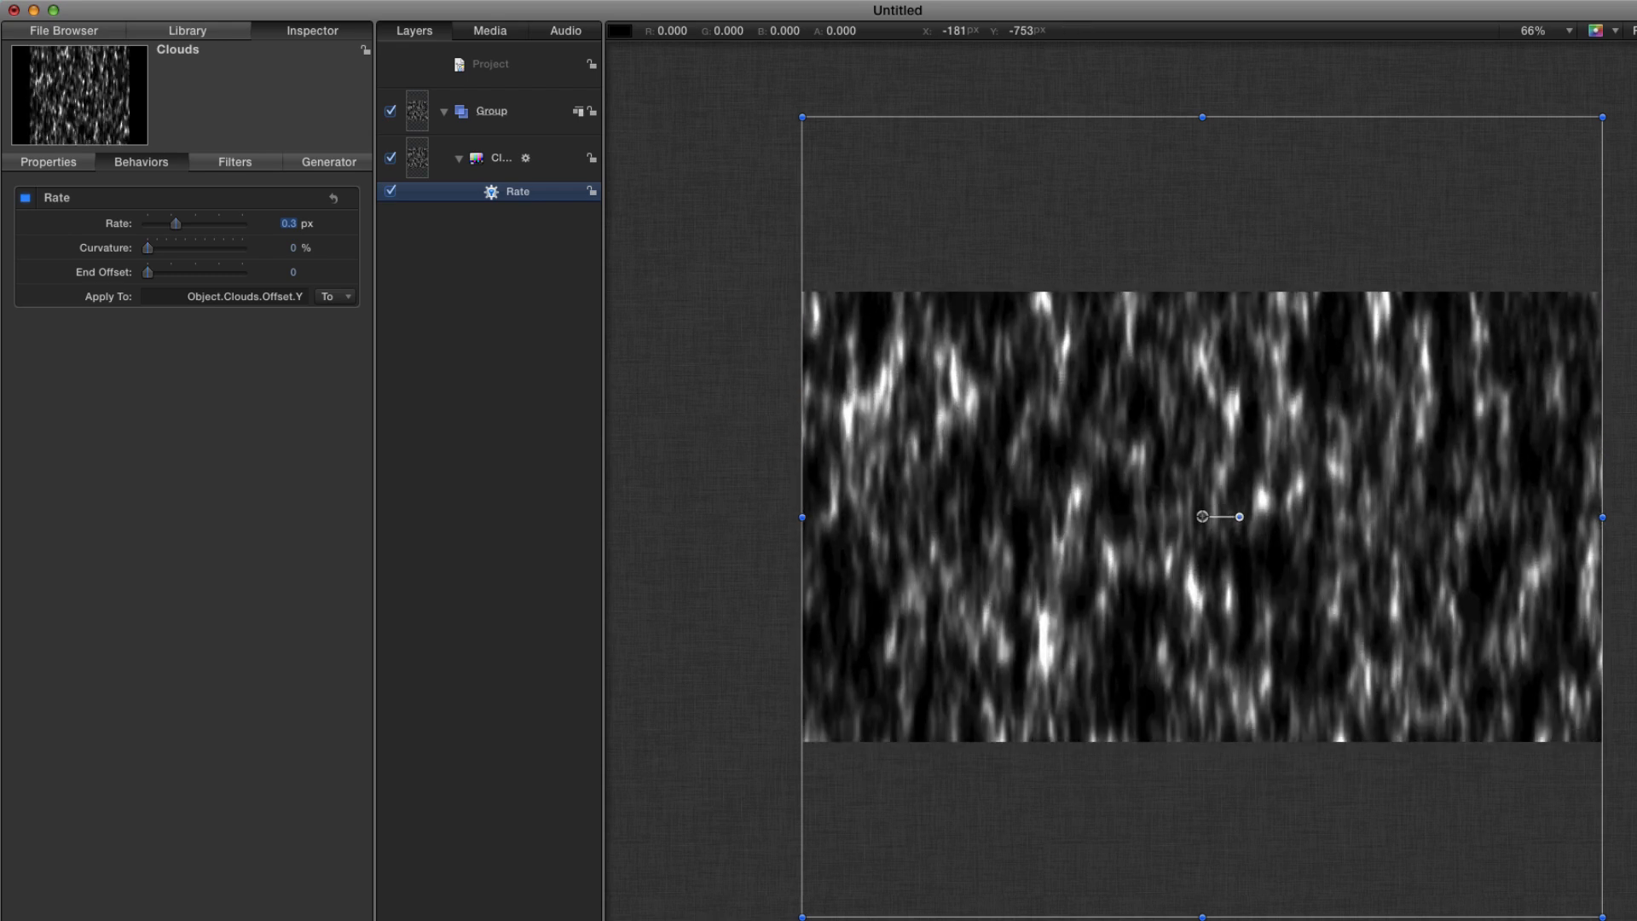
Add the Twirl distortion filter to the Clouds layer
{"action": "left_click", "coordinate": [423, 162]}
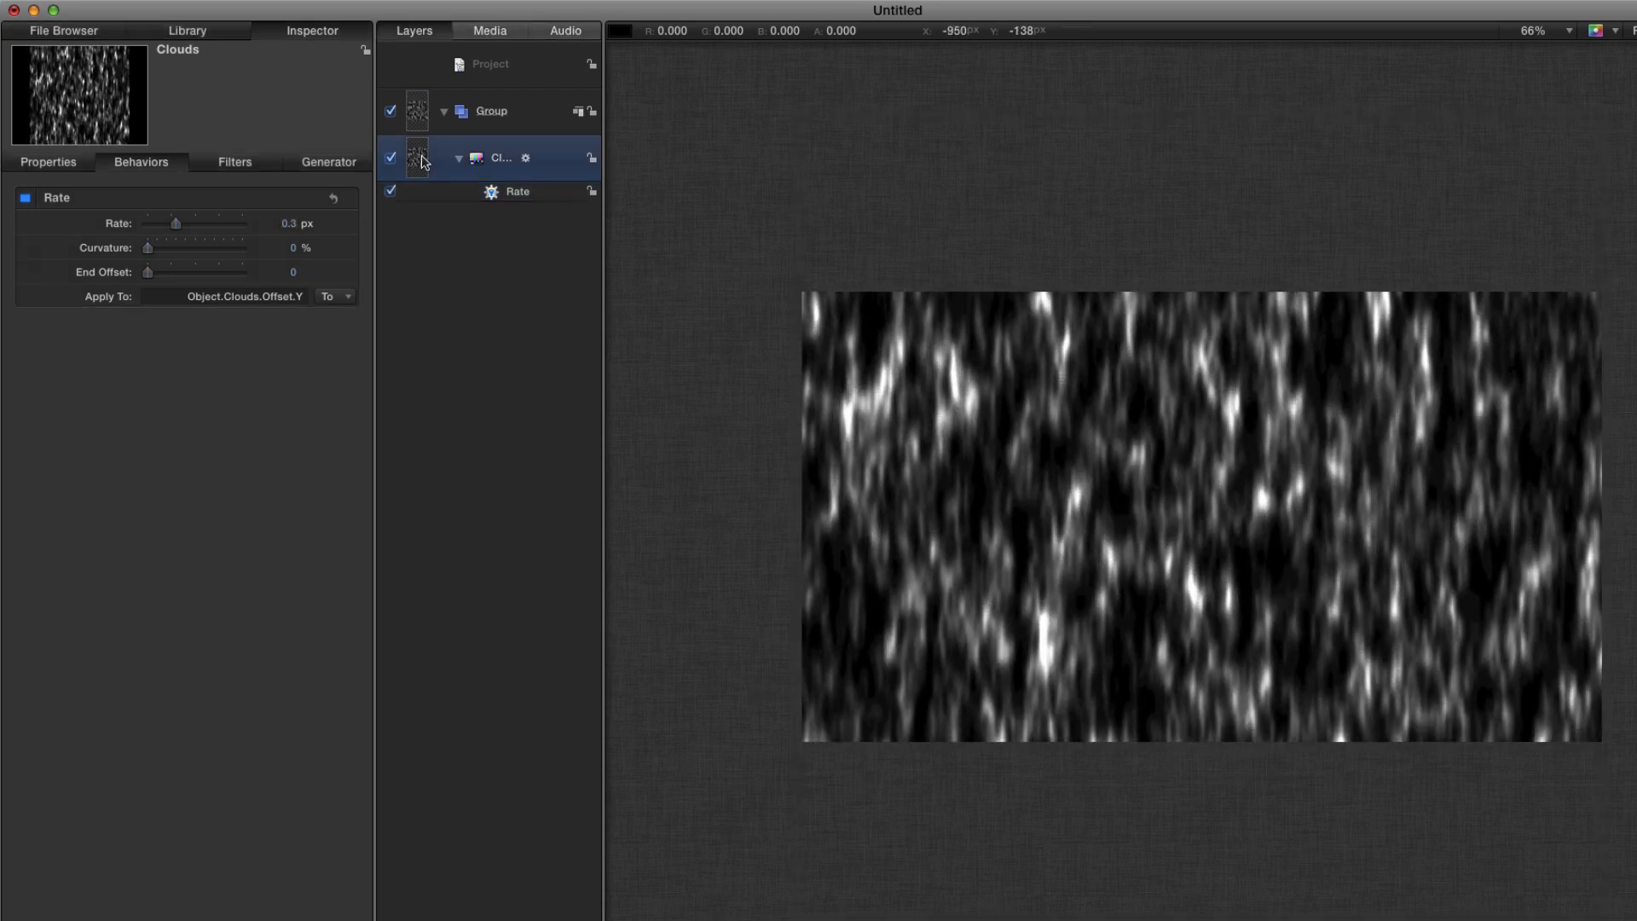
{"action": "key", "text": "shift+z"}
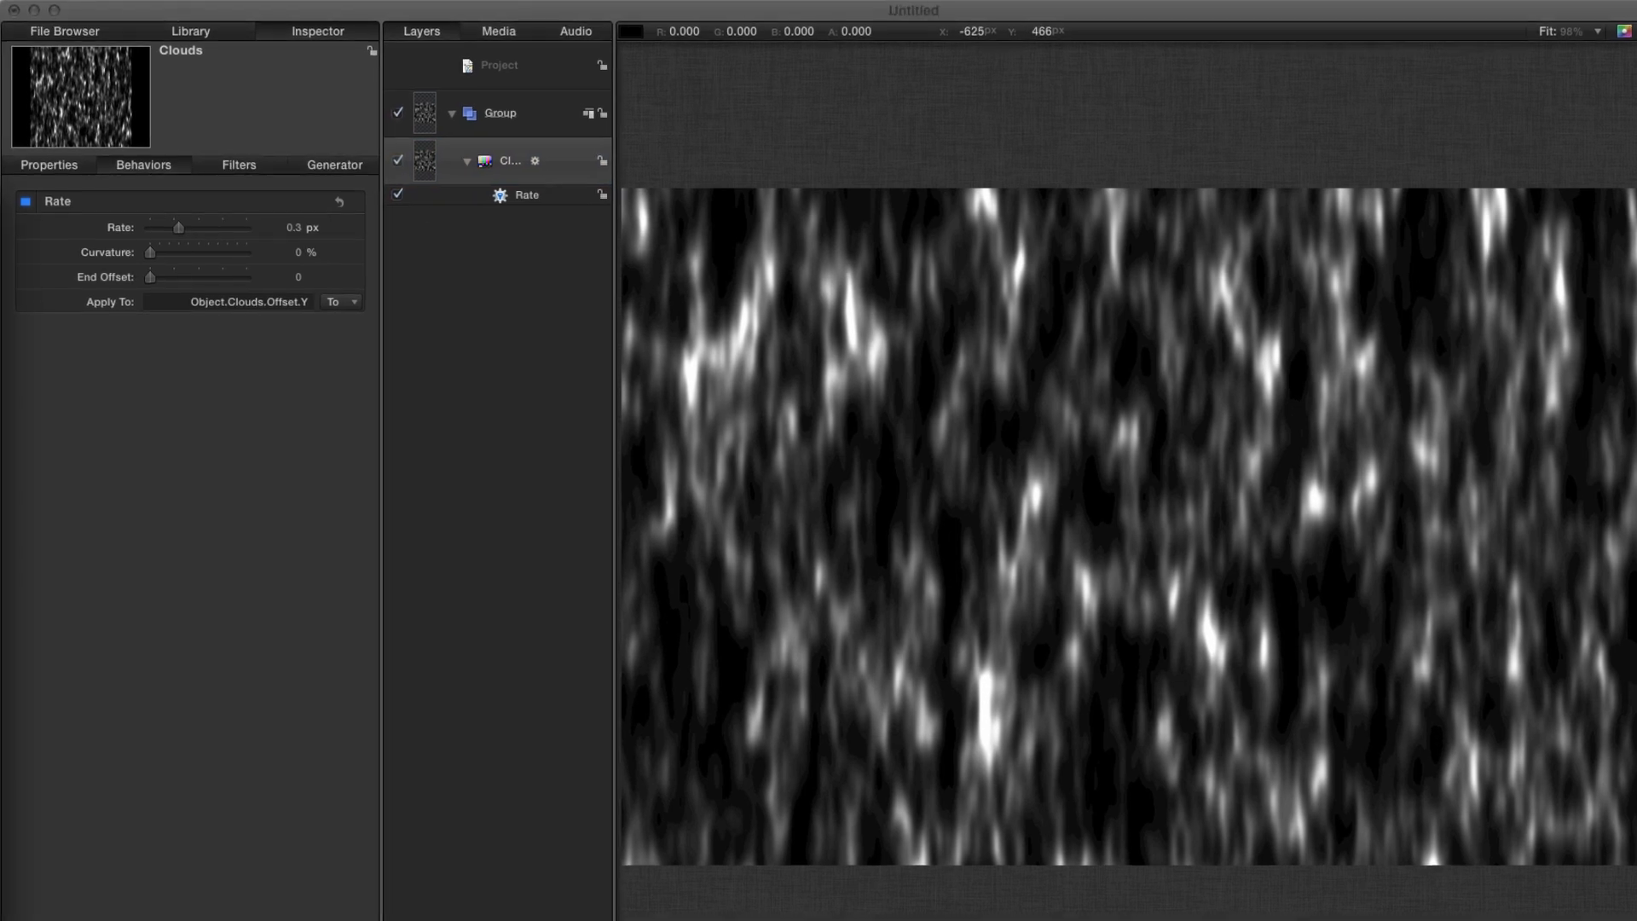
{"action": "left_click", "coordinate": [187, 31]}
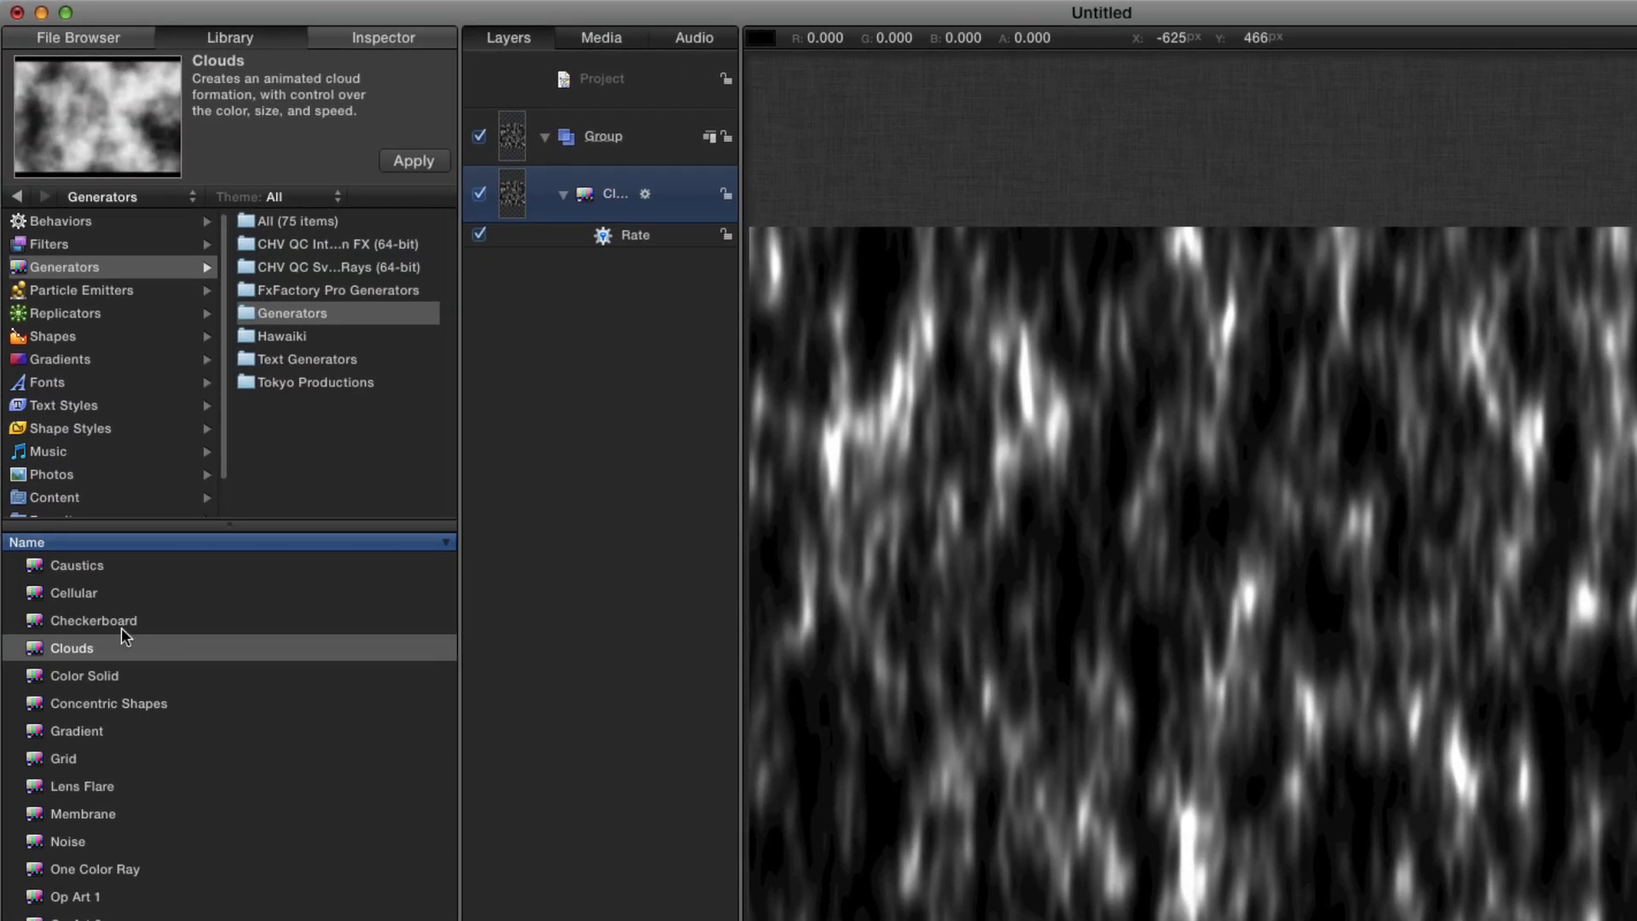
{"action": "left_click", "coordinate": [49, 244]}
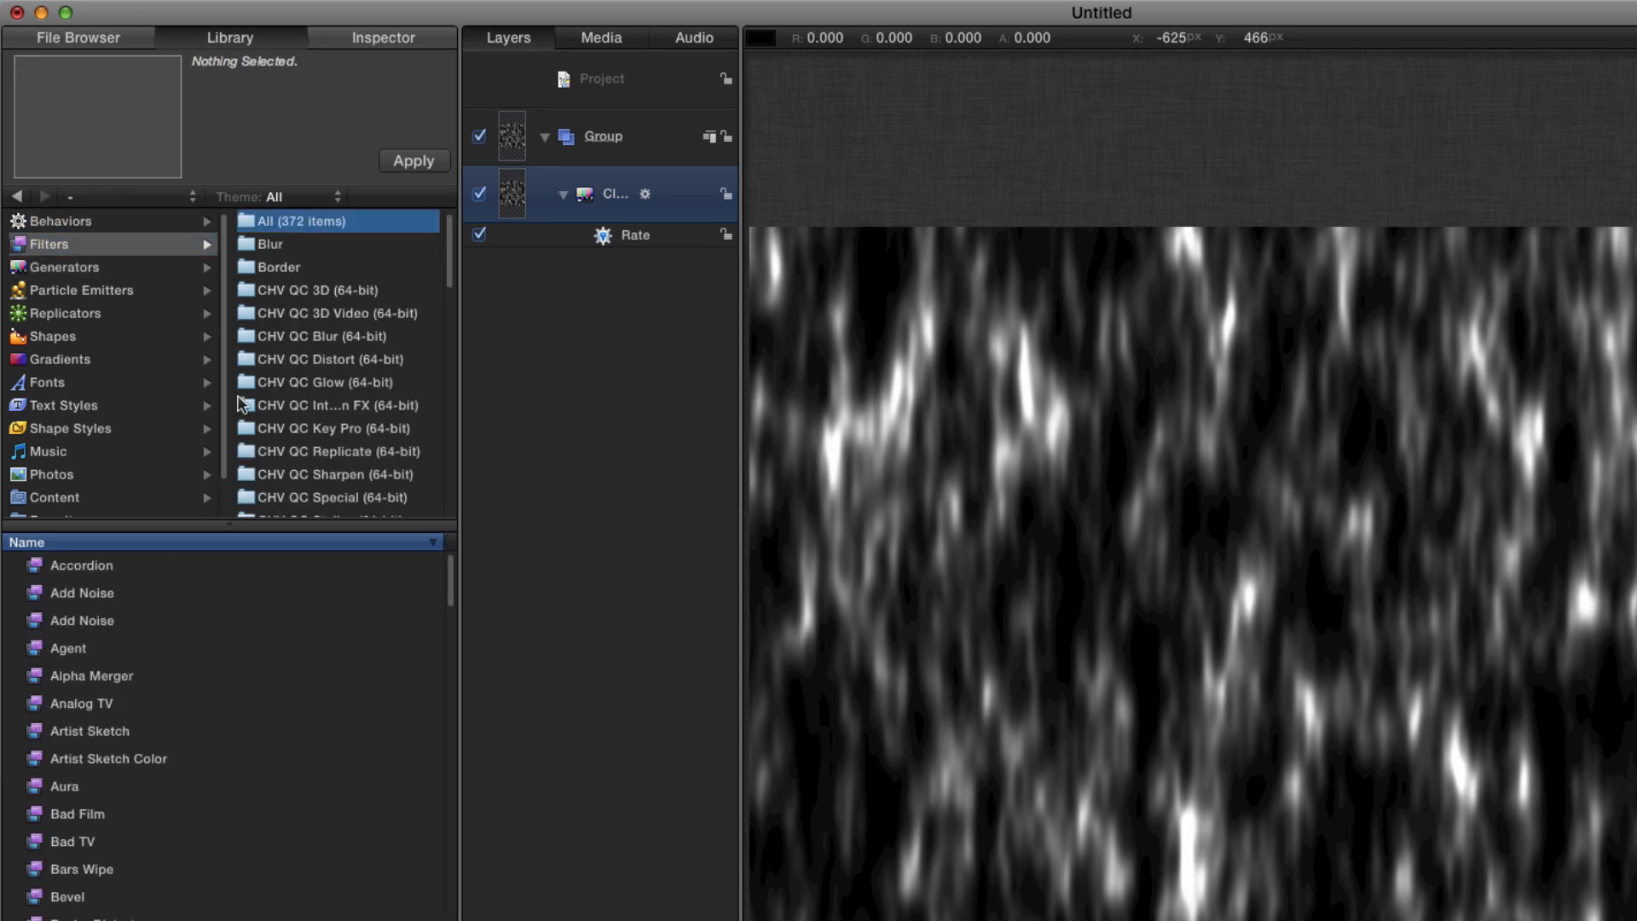
{"action": "scroll", "coordinate": [294, 427], "scroll_direction": "down", "scroll_amount": 6}
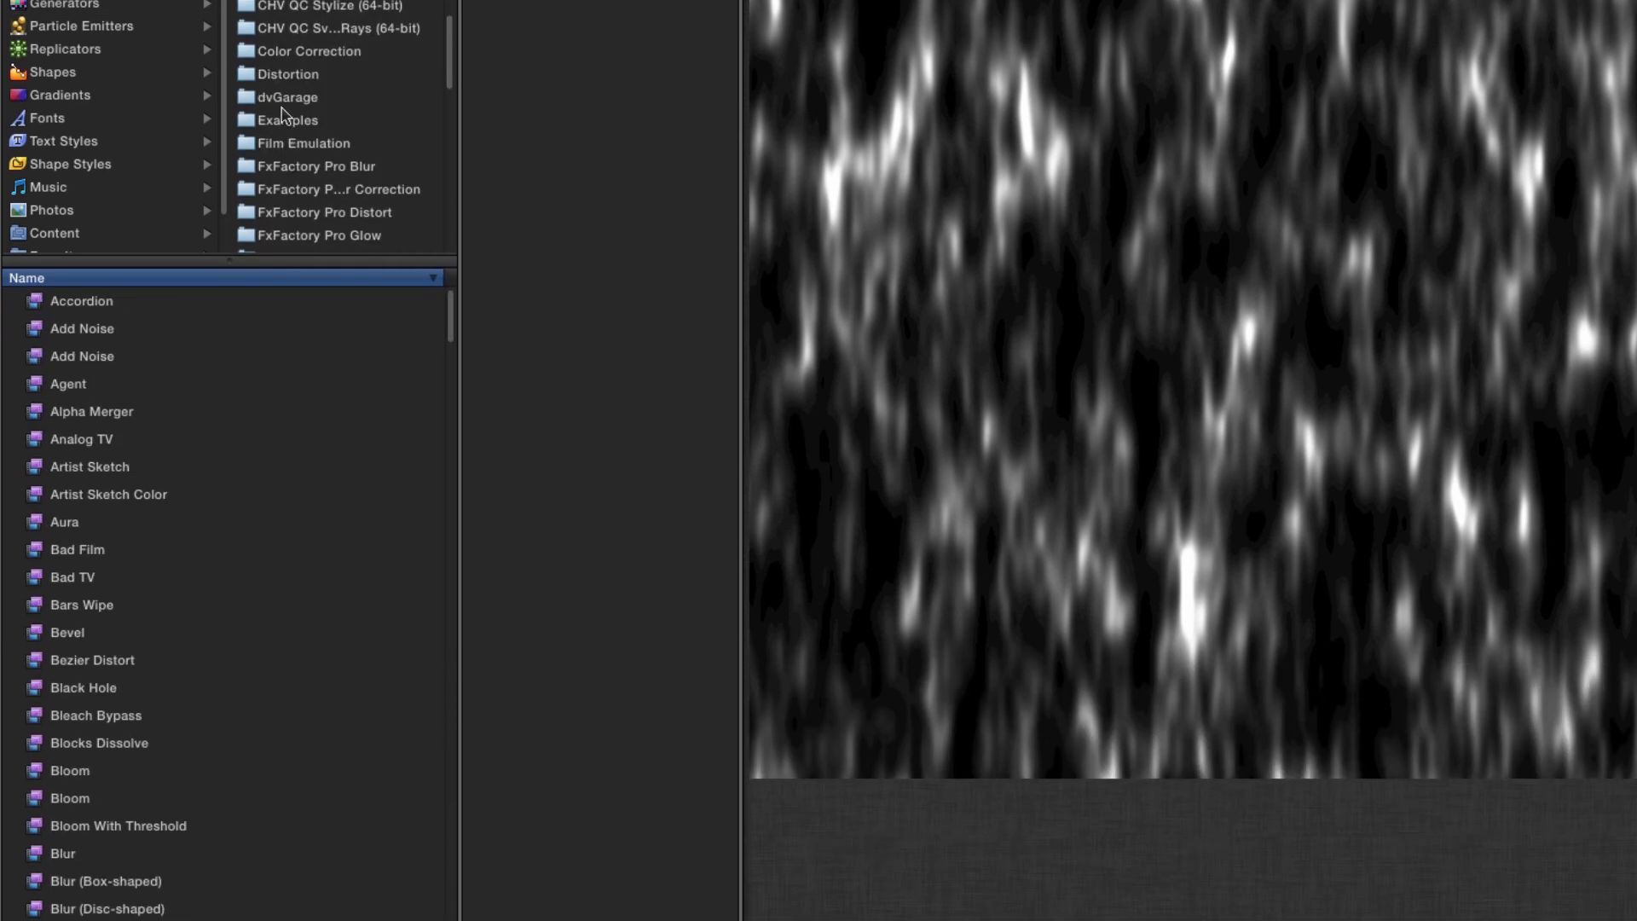
{"action": "left_click", "coordinate": [284, 341]}
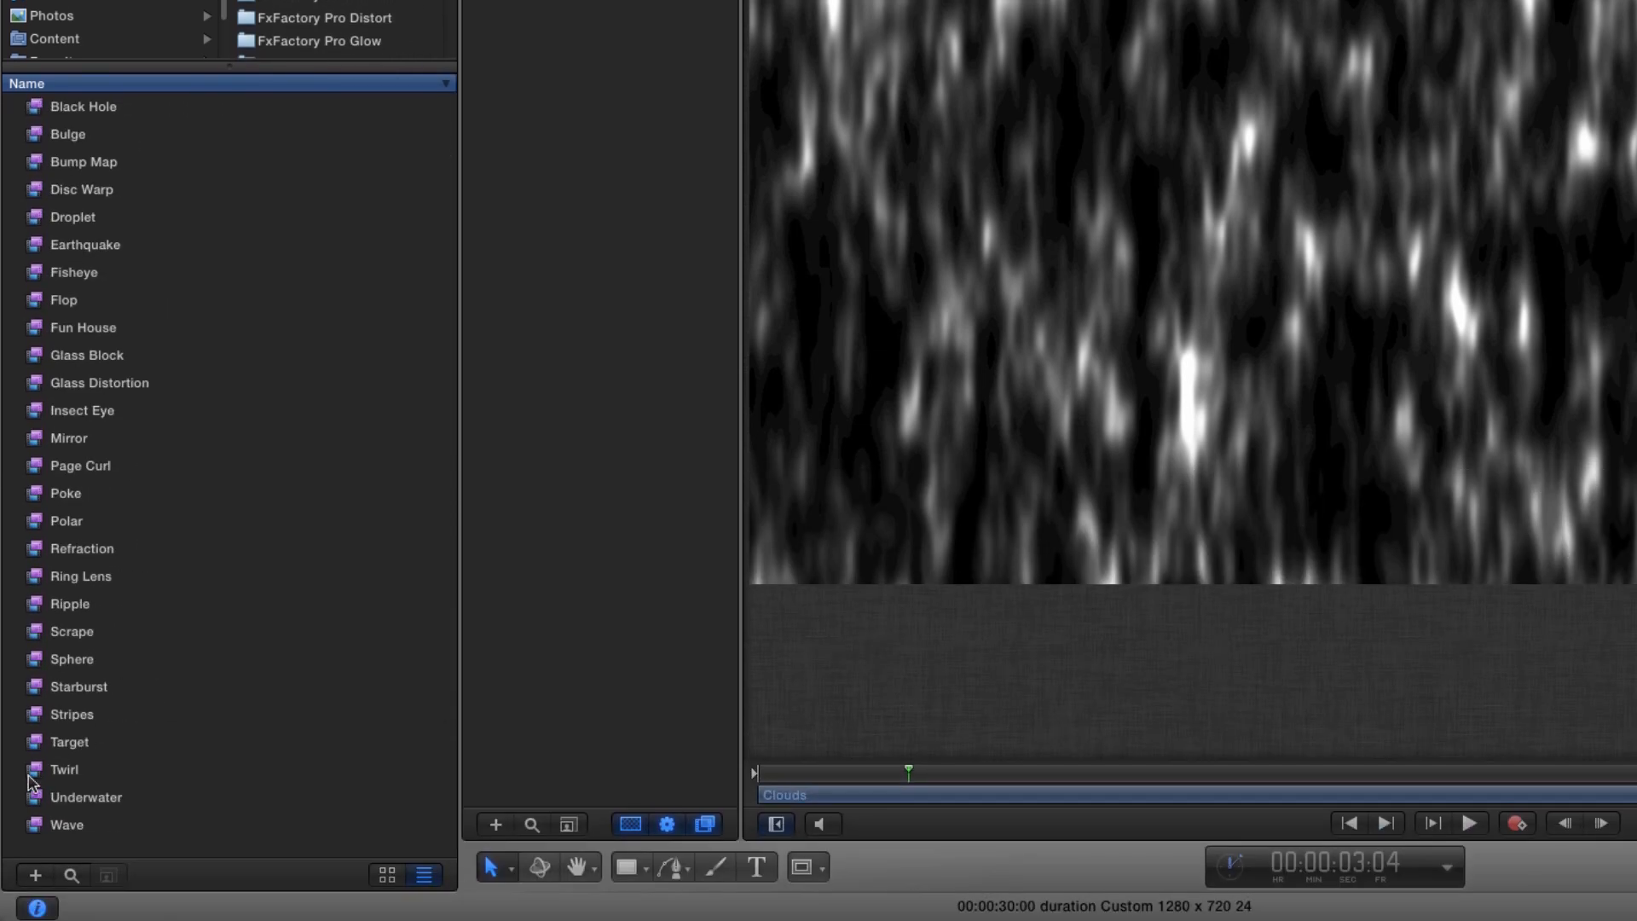
{"action": "left_click", "coordinate": [35, 770]}
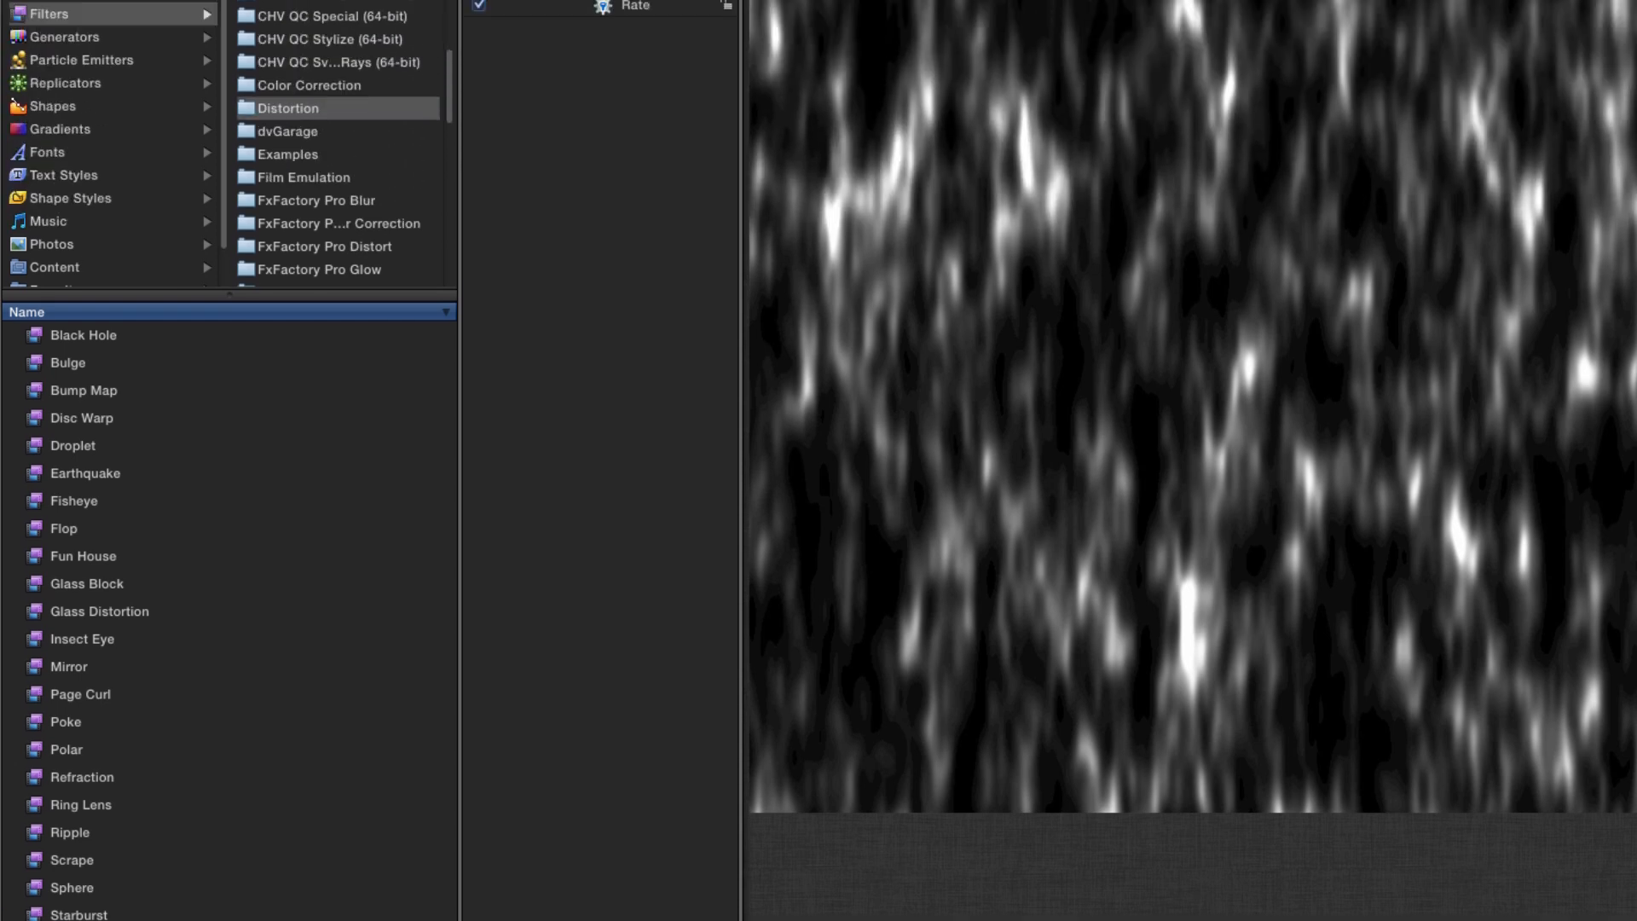
{"action": "left_click_drag", "start_coordinate": [35, 770], "coordinate": [583, 212]}
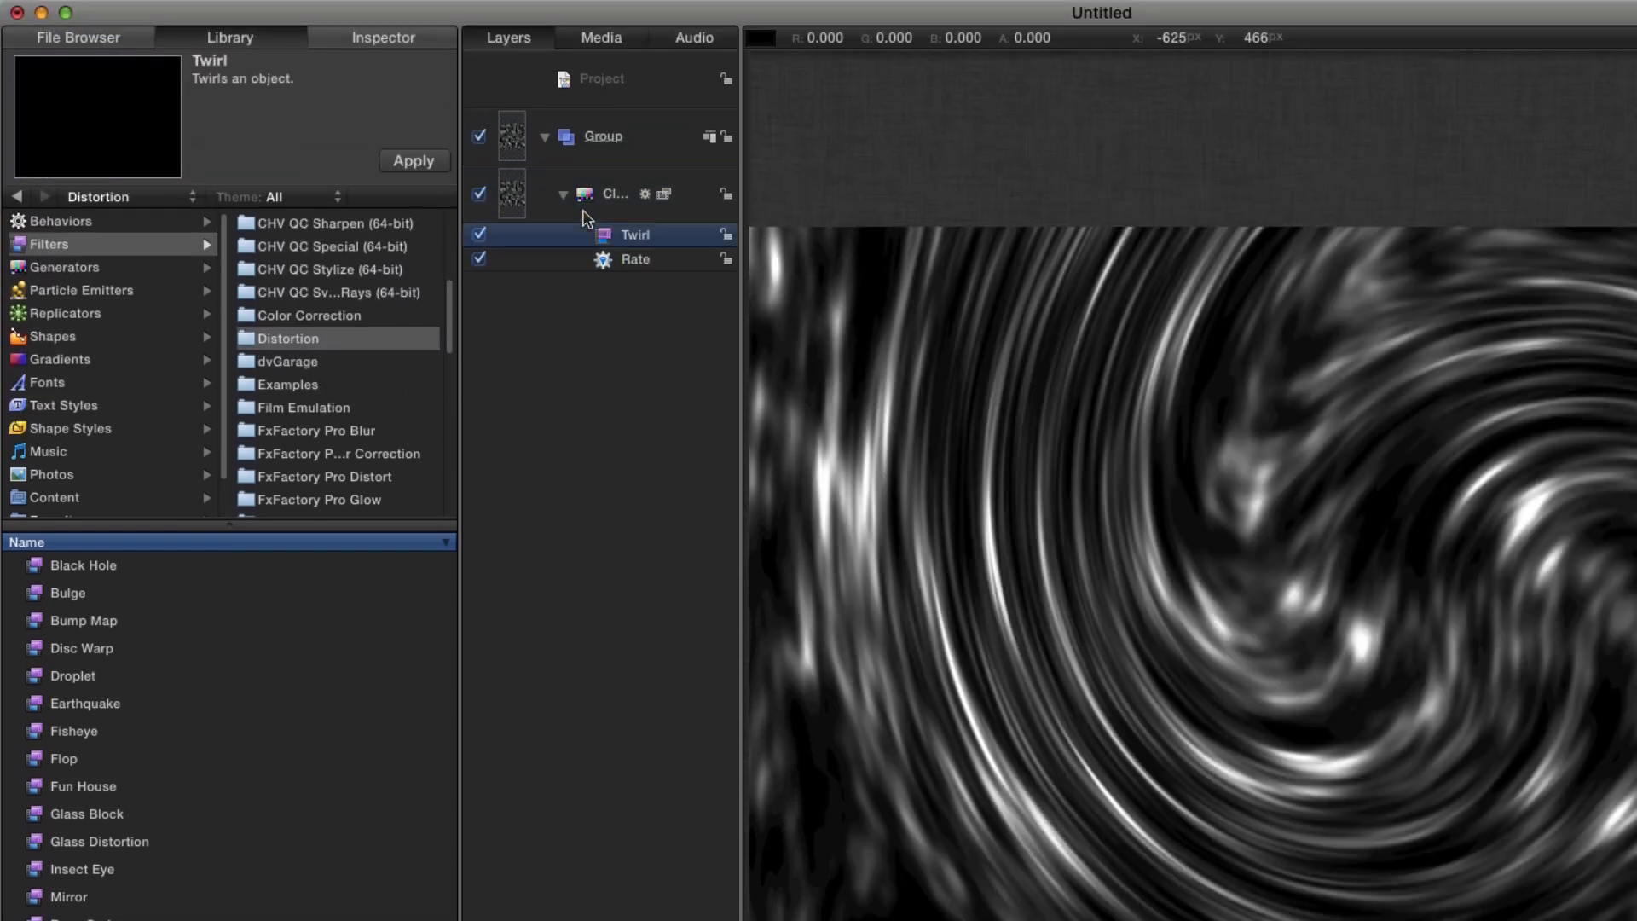
Set the Twirl filter's amount to 0.25 and its twirl angle to 25°
{"action": "left_click", "coordinate": [391, 36]}
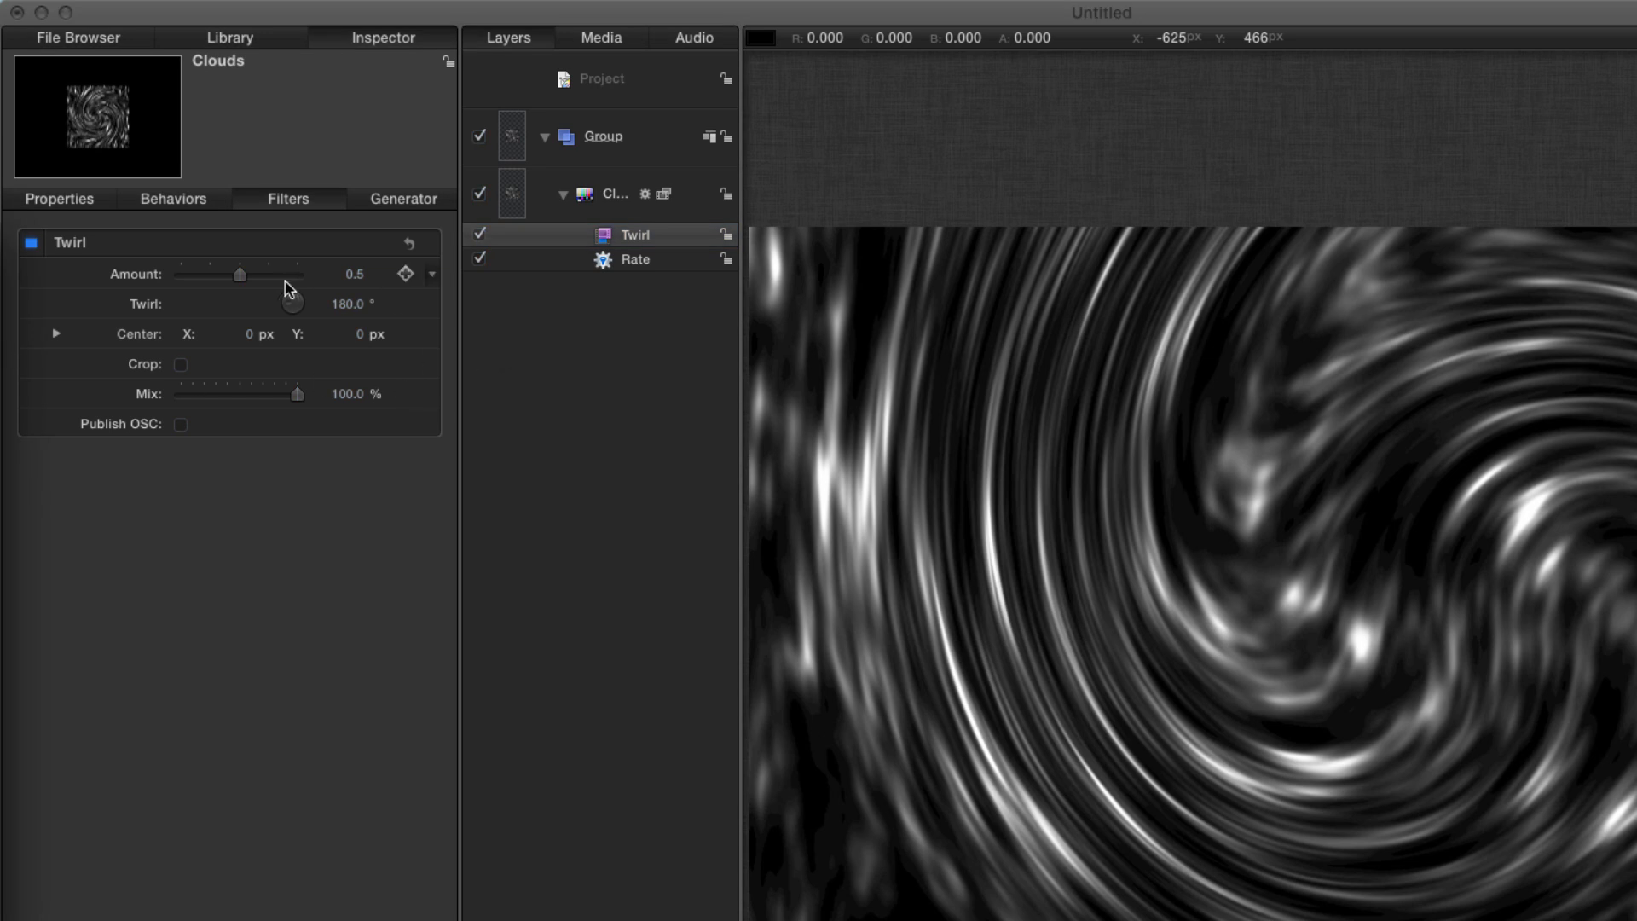
{"action": "left_click", "coordinate": [354, 275]}
{"action": "left_click", "coordinate": [353, 275]}
{"action": "type", "text": "0.25"}
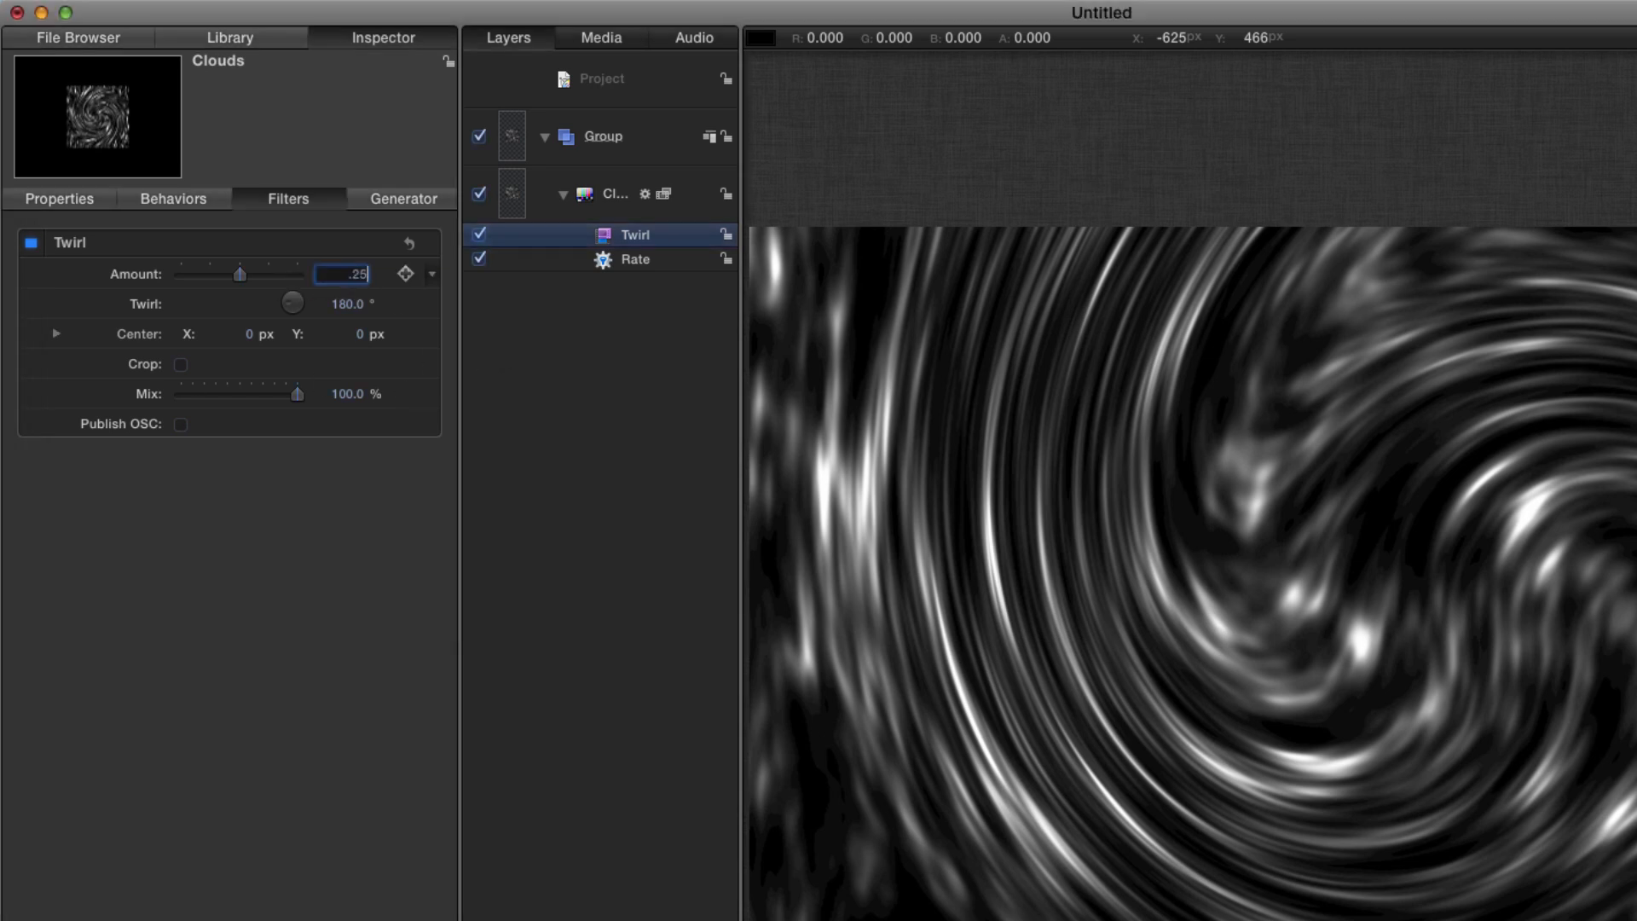
{"action": "key", "text": "Return"}
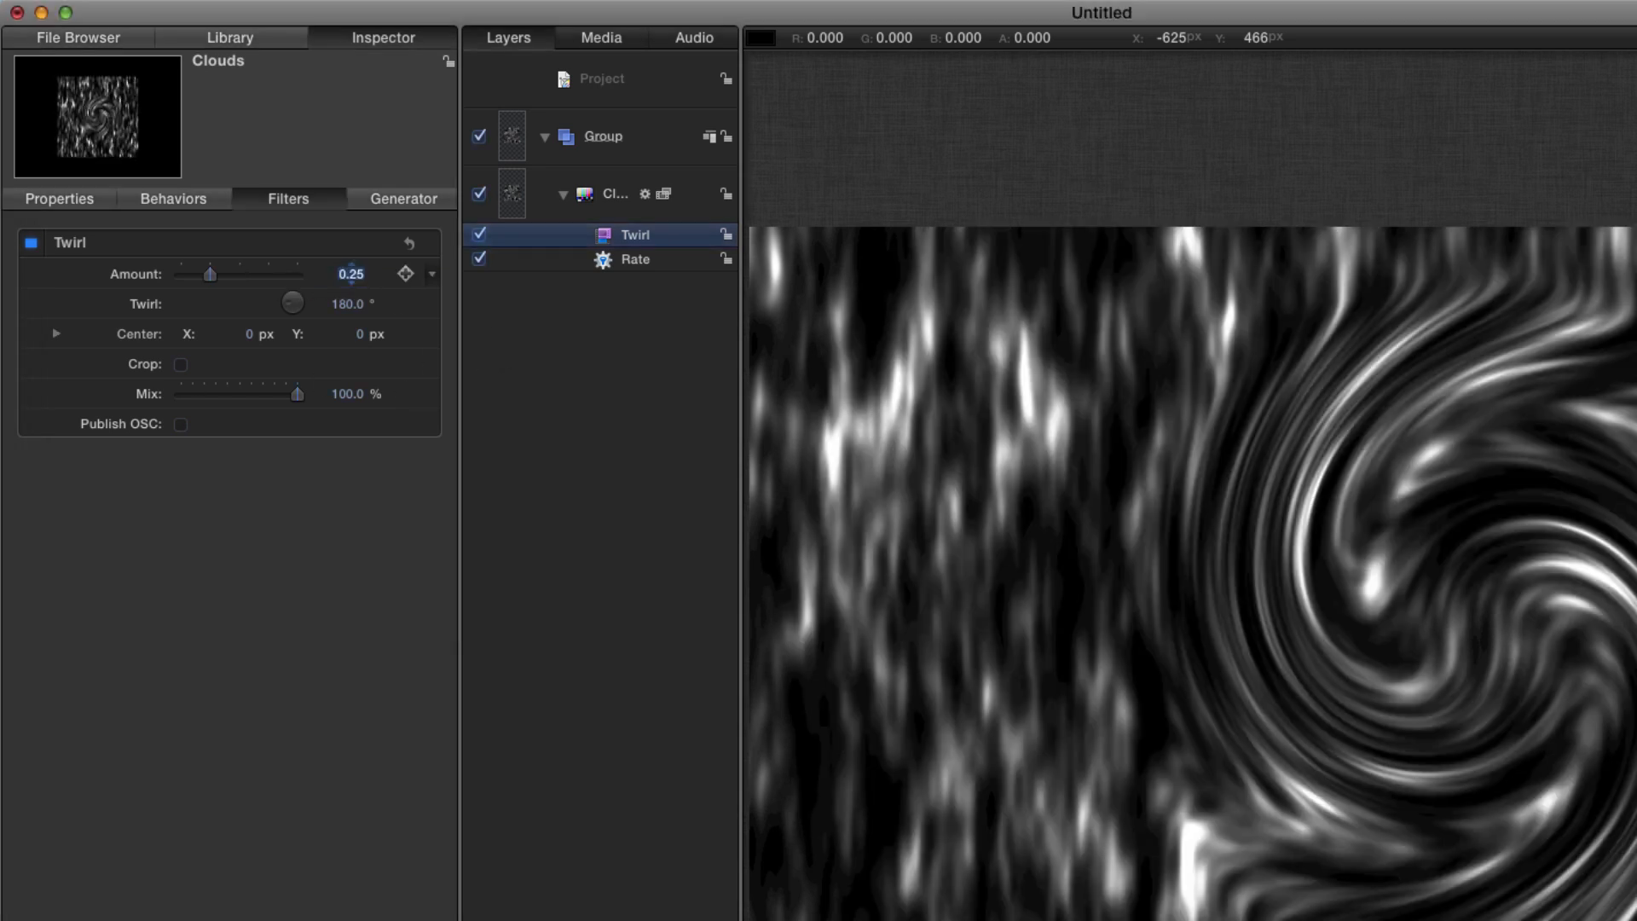
{"action": "key", "text": "Tab"}
{"action": "type", "text": "25"}
{"action": "key", "text": "Return"}
Set the Twirl filter's mix to 75%
{"action": "key", "text": "Tab"}
{"action": "key", "text": "Tab"}
{"action": "key", "text": "Tab"}
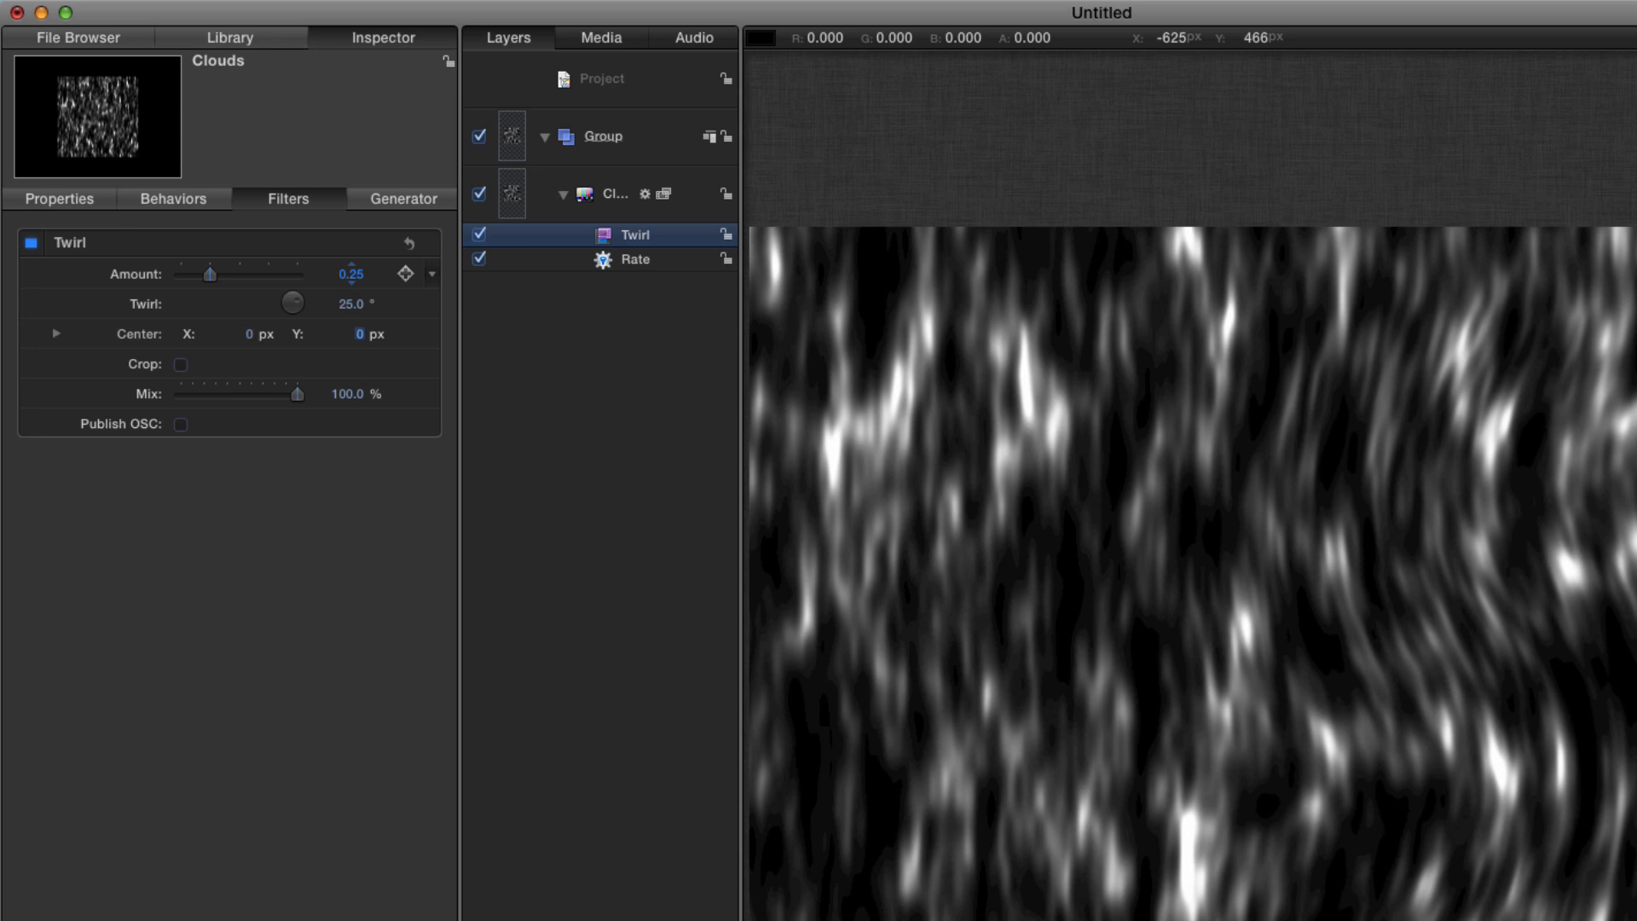
{"action": "type", "text": "75"}
{"action": "key", "text": "Return"}
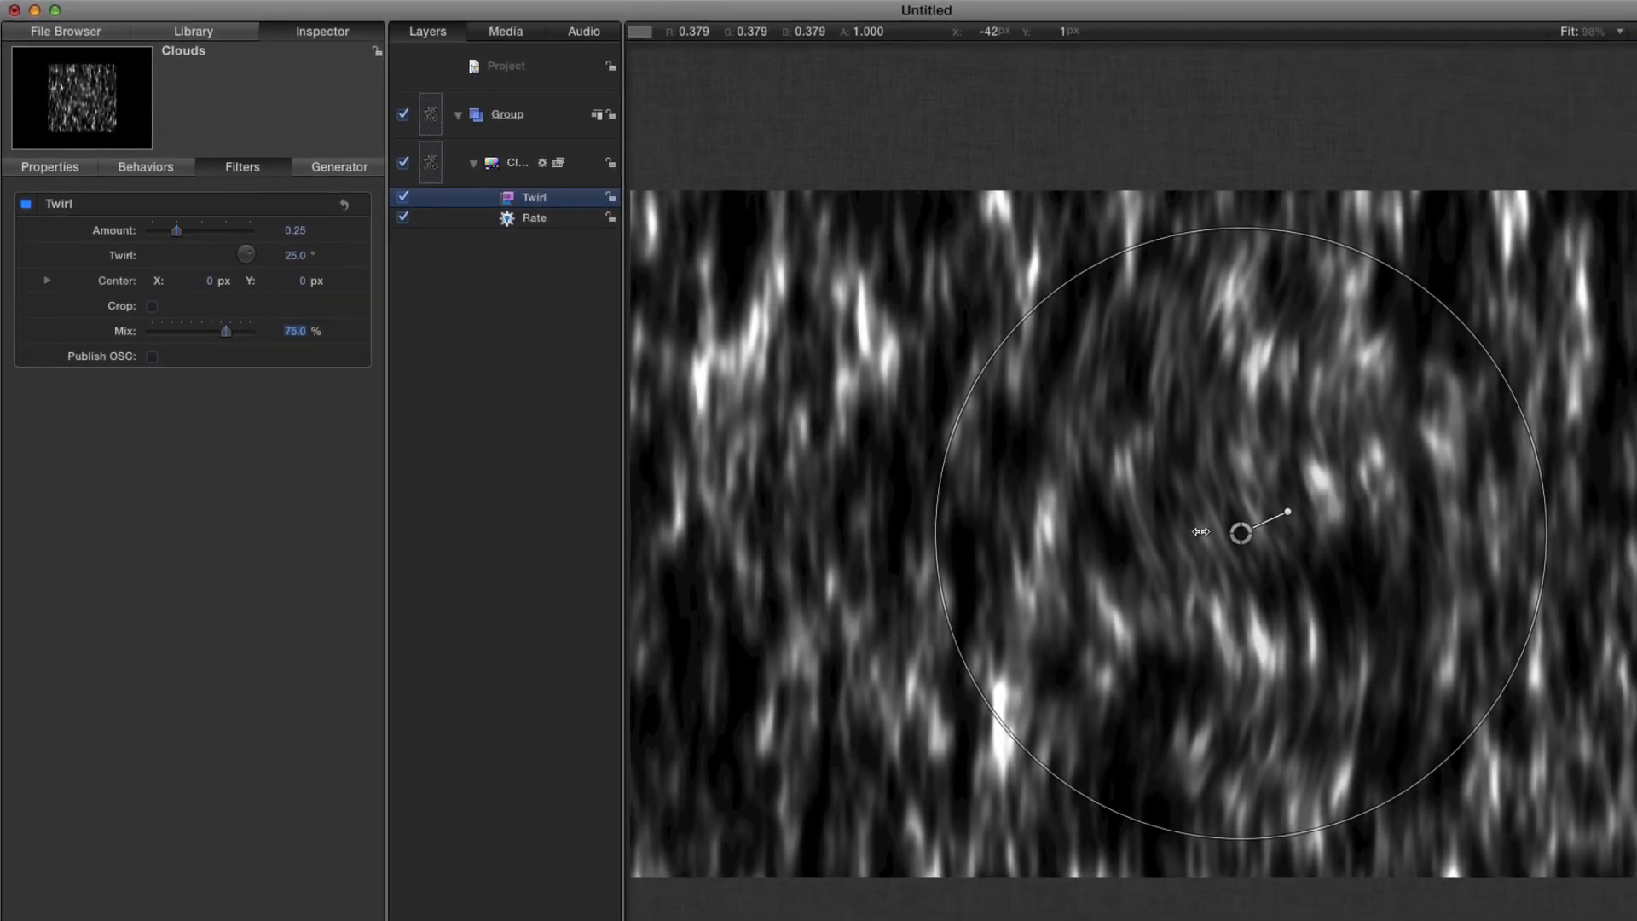
Move the Twirl filter's center to the image's lower-left corner, about X -585, Y -549 px, and rename the filter Twirl L
{"action": "key", "text": "super+minus"}
{"action": "left_click_drag", "start_coordinate": [1204, 517], "coordinate": [1019, 690]}
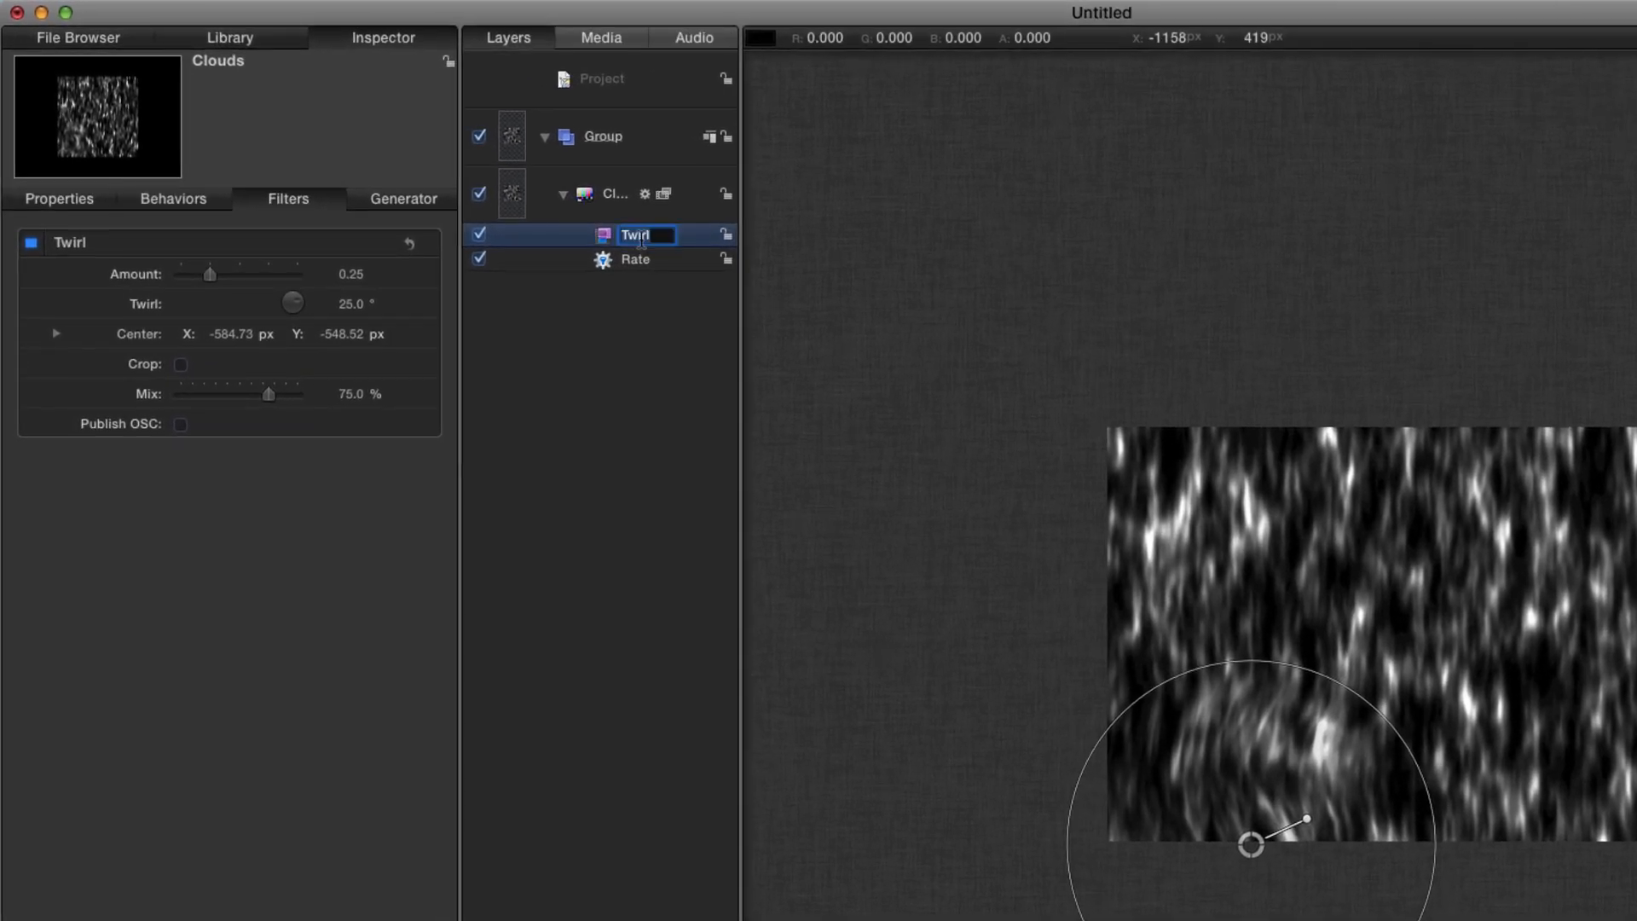
{"action": "double_click", "coordinate": [622, 238]}
{"action": "key", "text": "Return"}
Duplicate the Twirl L filter and move the copy's center to the image's bottom middle, about X 21, Y -545 px
{"action": "key", "text": "super+d"}
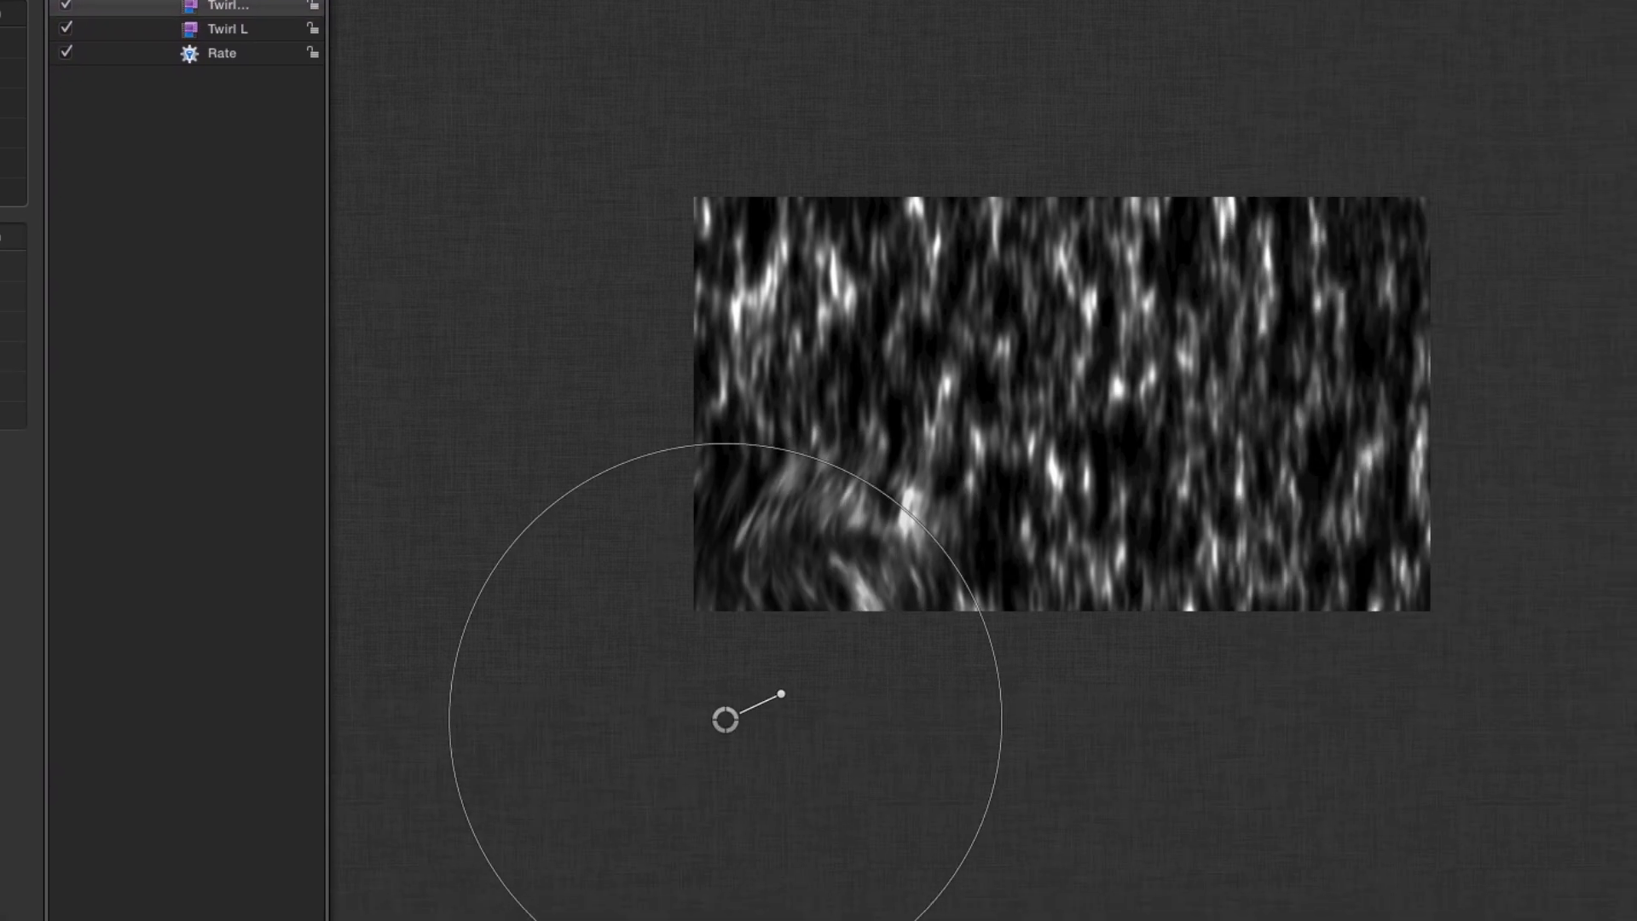
{"action": "left_click", "coordinate": [727, 719]}
{"action": "left_click_drag", "start_coordinate": [725, 719], "coordinate": [1074, 619]}
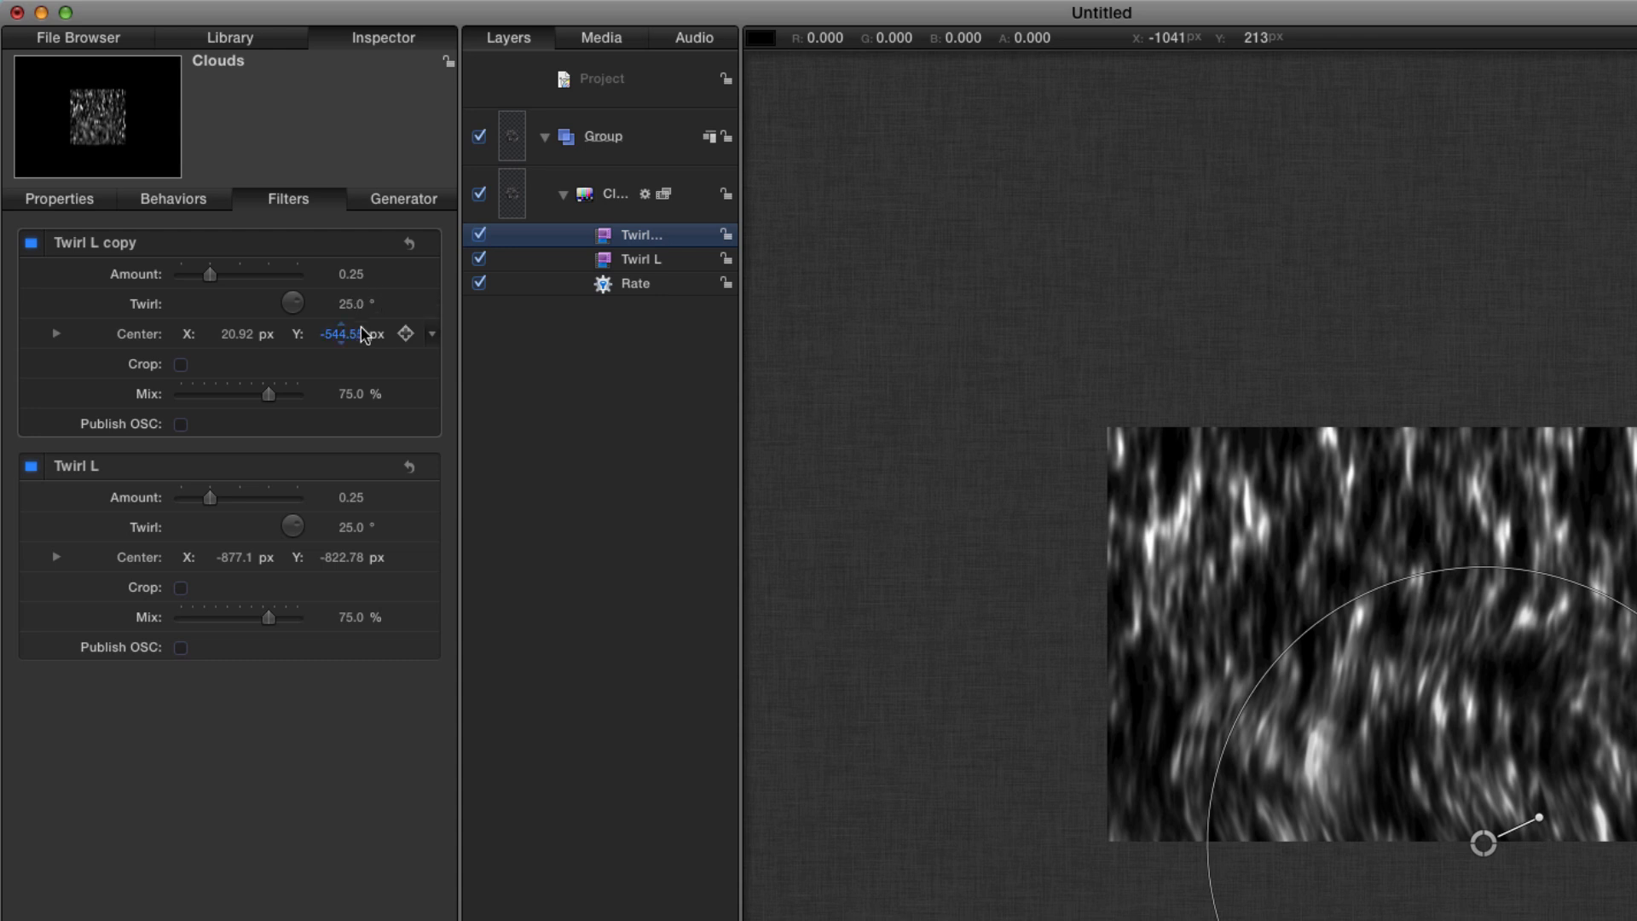
Set the duplicated filter's twirl angle to 15° and rename it Twirl C
{"action": "left_click", "coordinate": [350, 304]}
{"action": "type", "text": "1"}
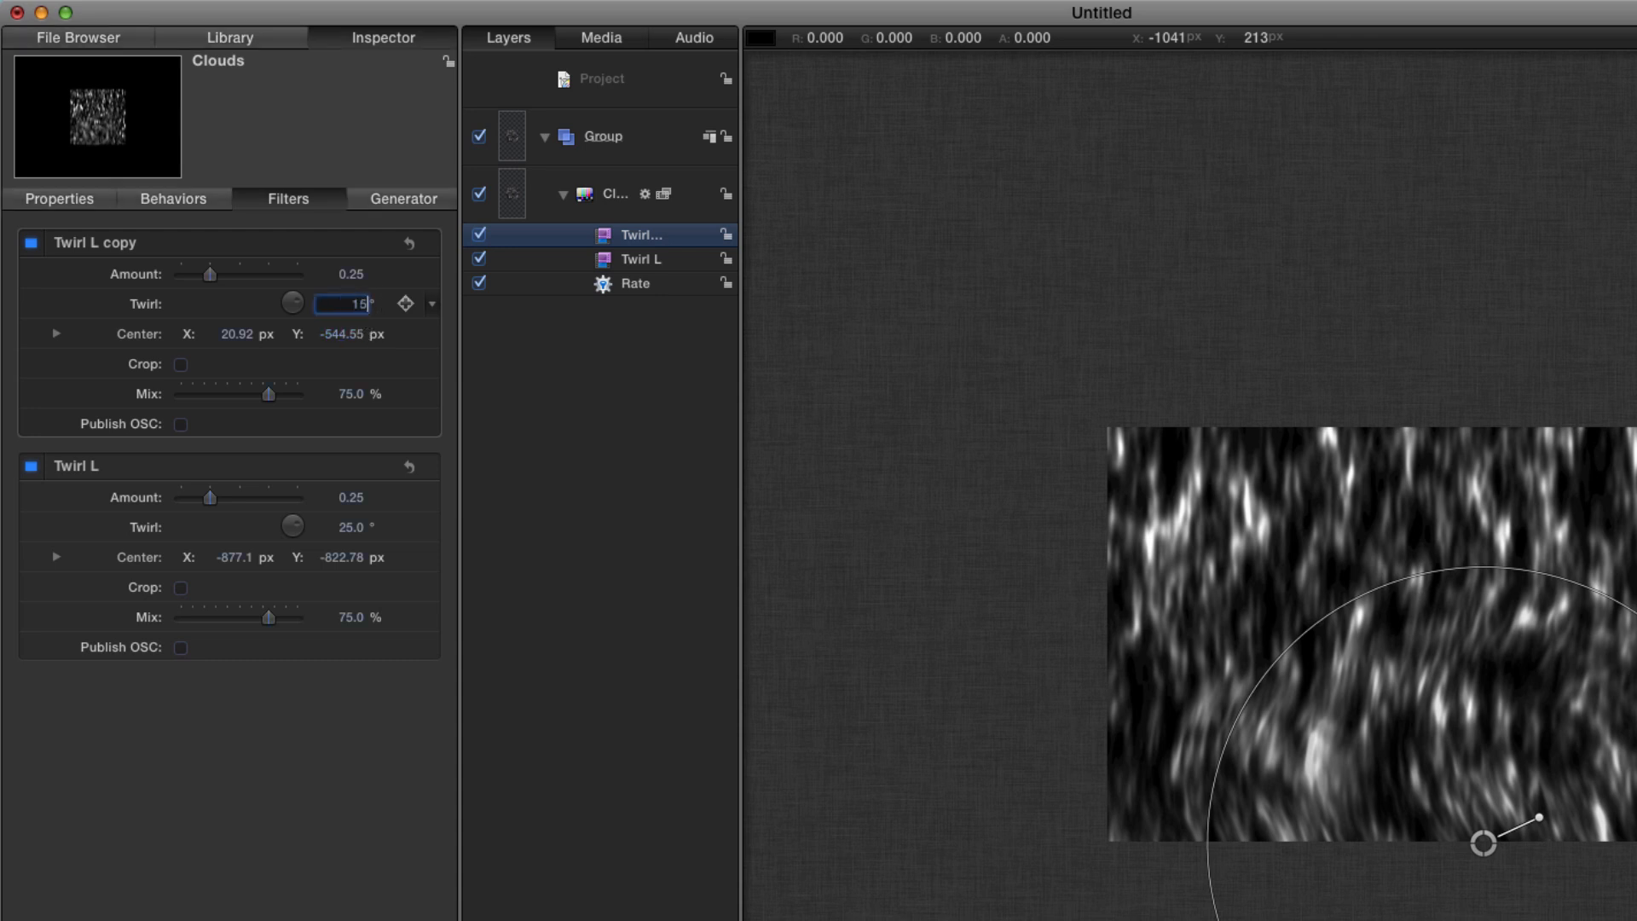
{"action": "type", "text": "5"}
{"action": "key", "text": "Return"}
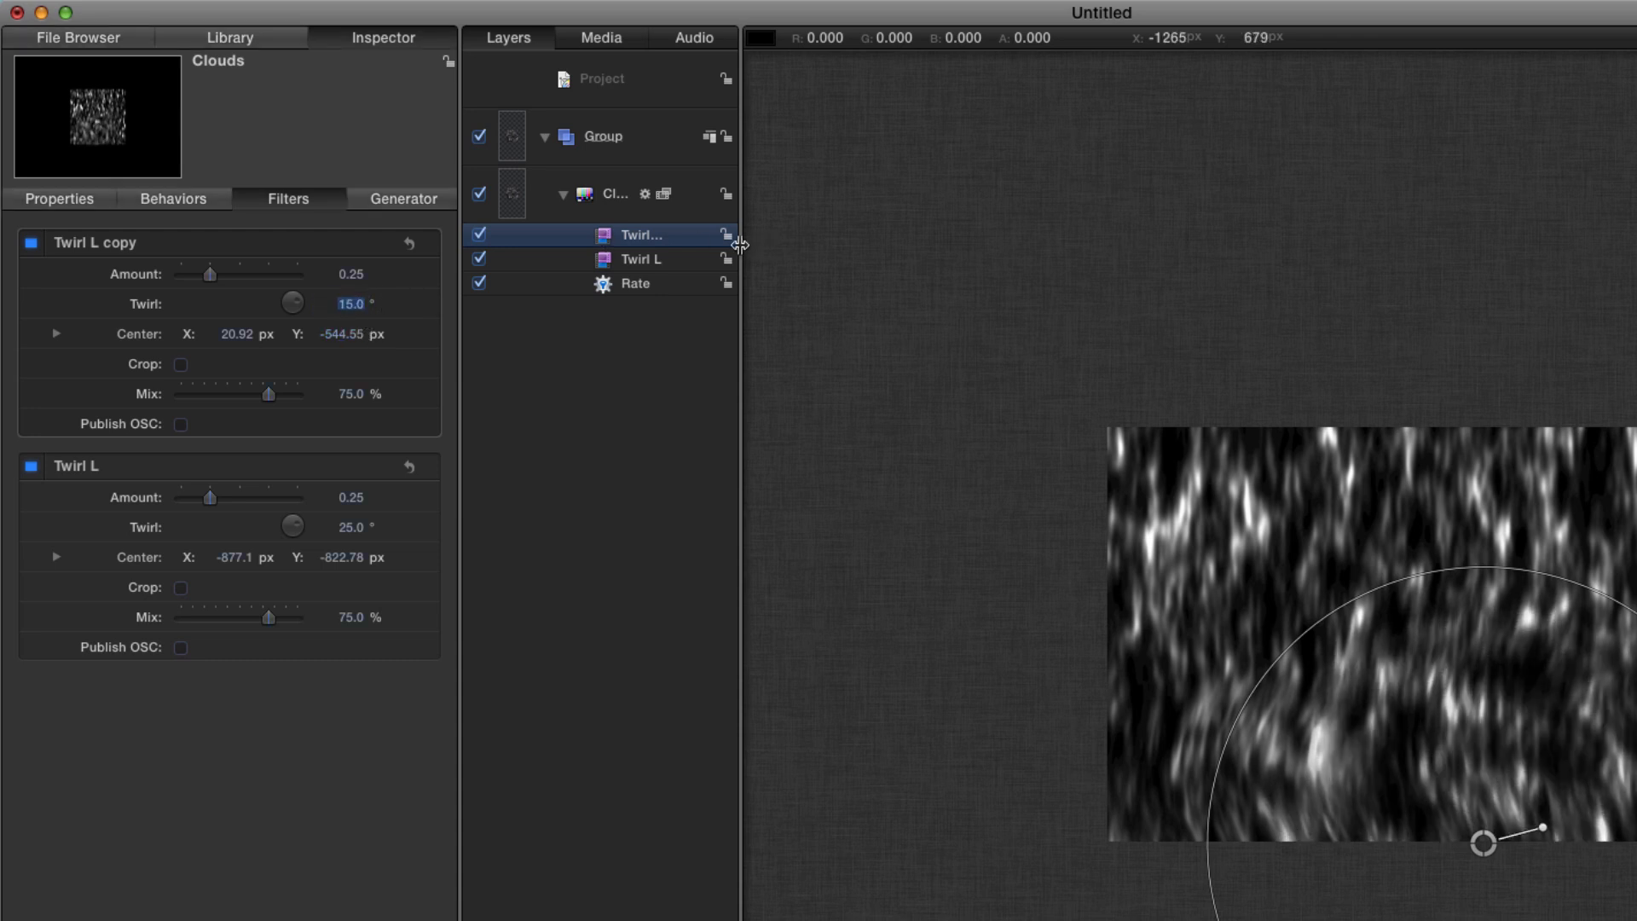
{"action": "left_click_drag", "start_coordinate": [739, 241], "coordinate": [848, 241]}
{"action": "double_click", "coordinate": [739, 246]}
{"action": "type", "text": "Twirl C"}
{"action": "key", "text": "Return"}
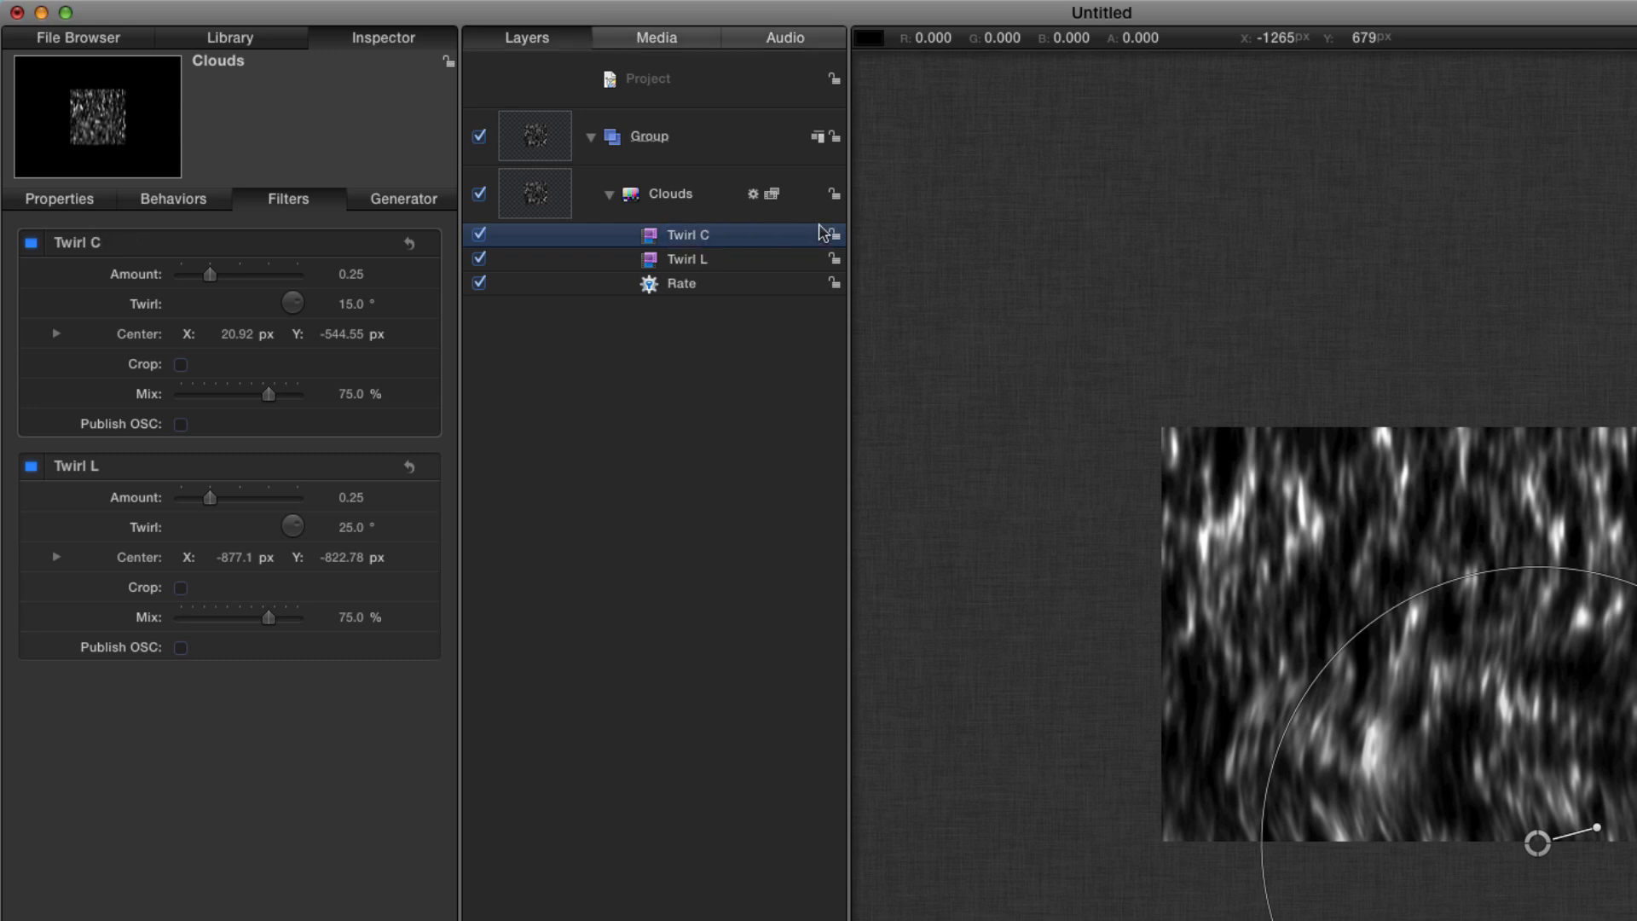
Duplicate the Twirl C filter and rename the copy Twirl R
{"action": "key", "text": "super+d"}
{"action": "double_click", "coordinate": [704, 234]}
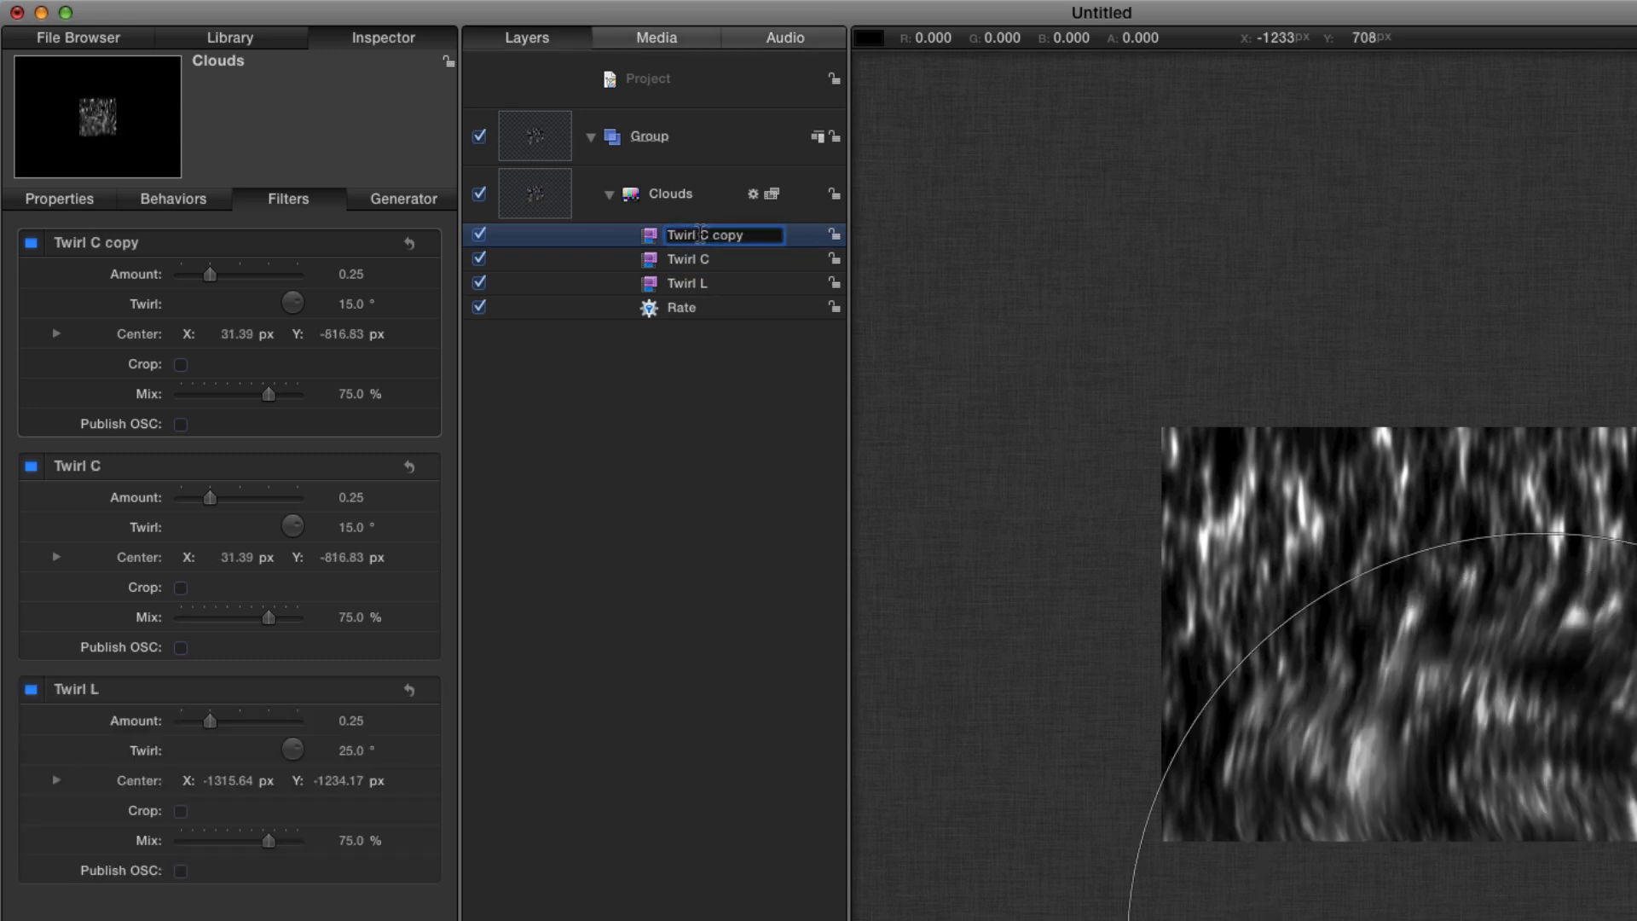
{"action": "type", "text": "Twirl R"}
{"action": "key", "text": "Return"}
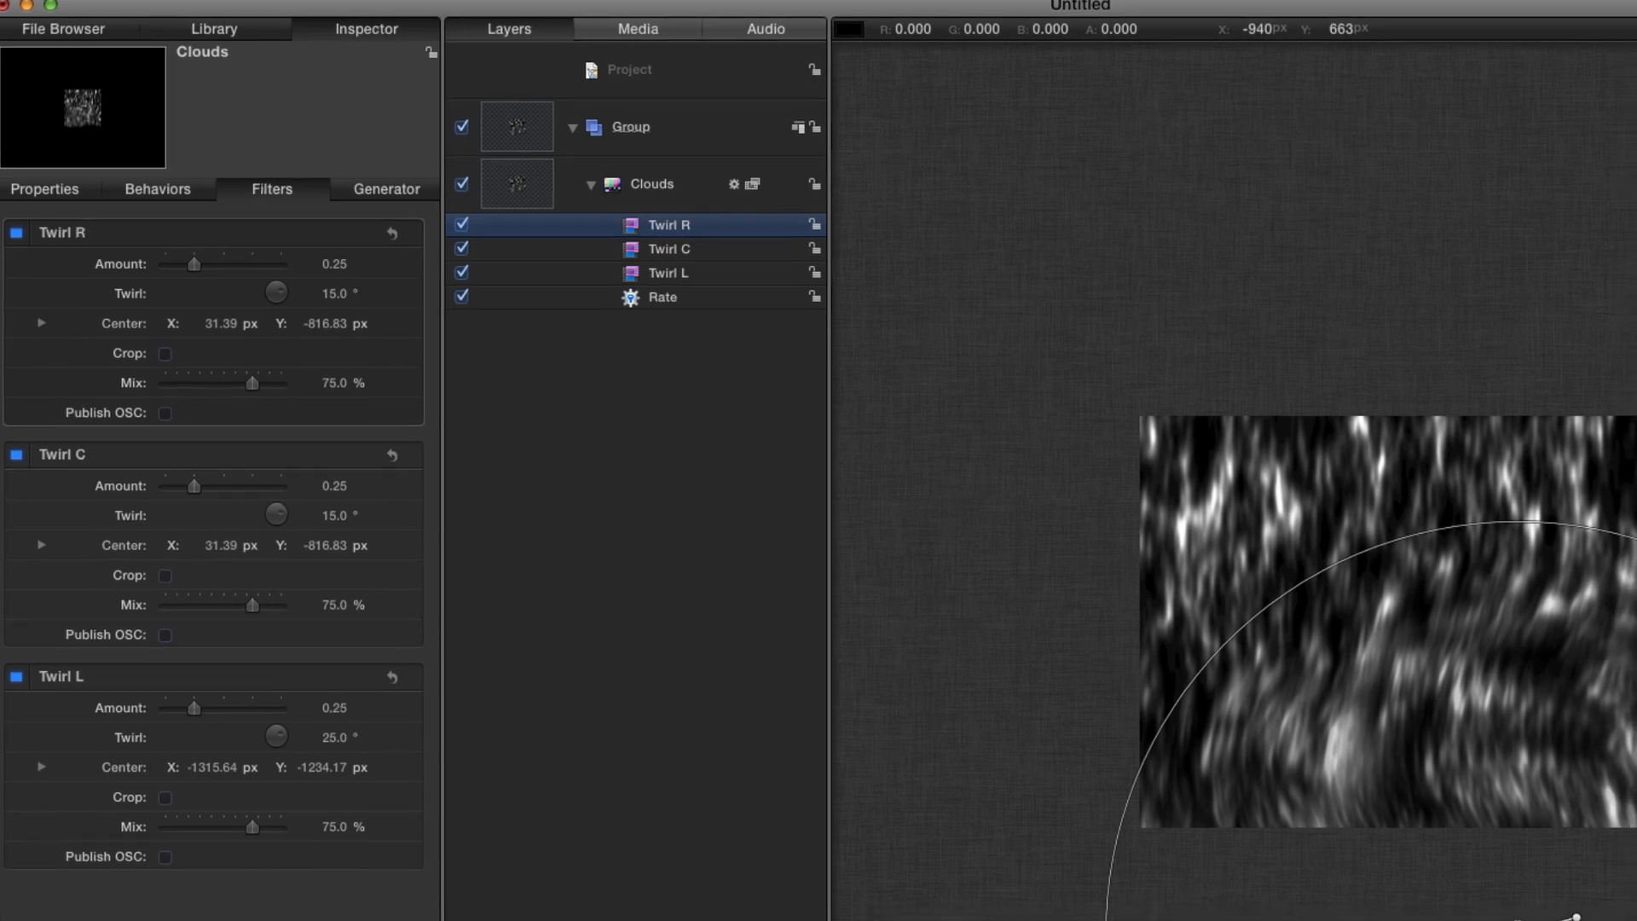
Move Twirl R's center toward the image's lower-right corner, about X 541, Y -545 px, and set its twirl angle to 20°
{"action": "left_click_drag", "start_coordinate": [1516, 919], "coordinate": [1636, 823]}
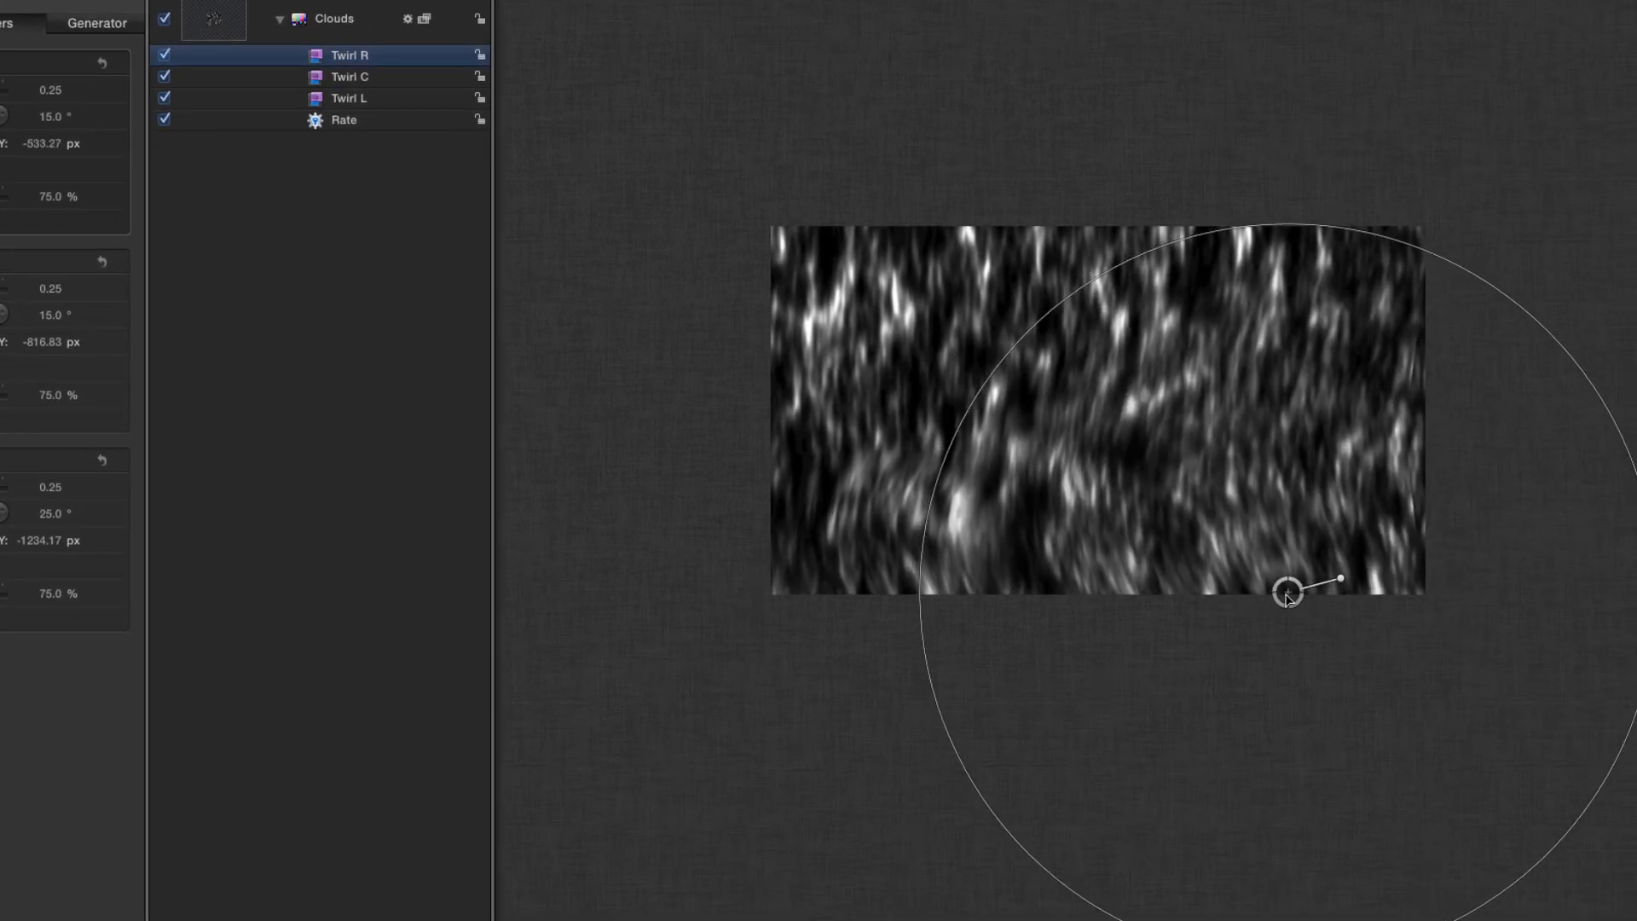
{"action": "left_click_drag", "start_coordinate": [1287, 594], "coordinate": [1282, 599]}
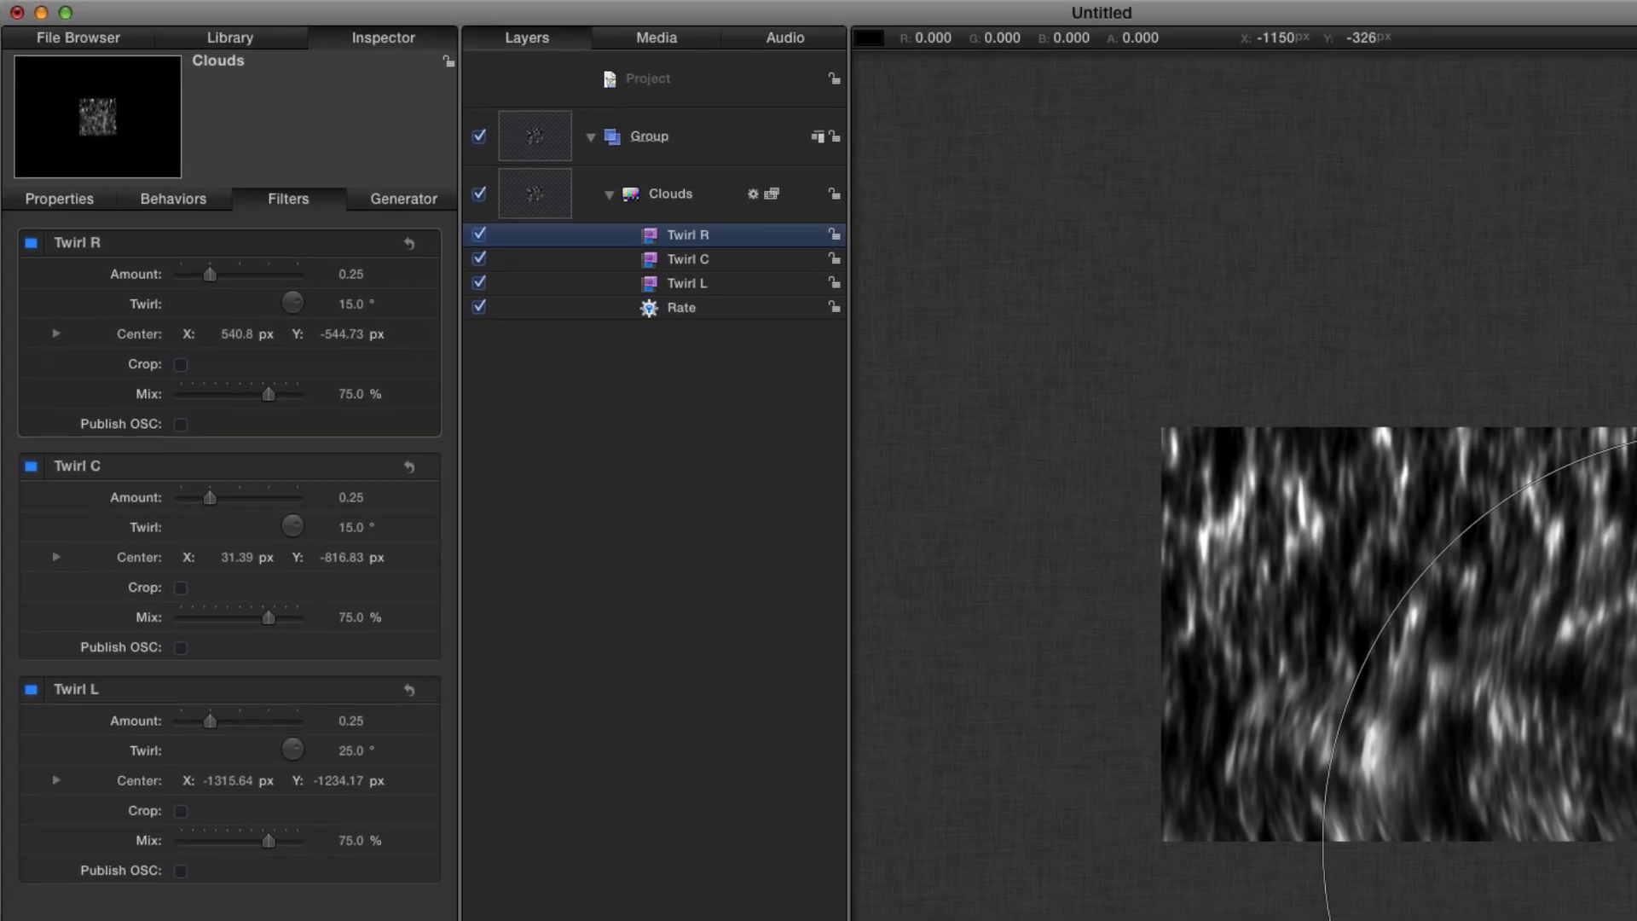
{"action": "left_click", "coordinate": [350, 303]}
{"action": "type", "text": "20"}
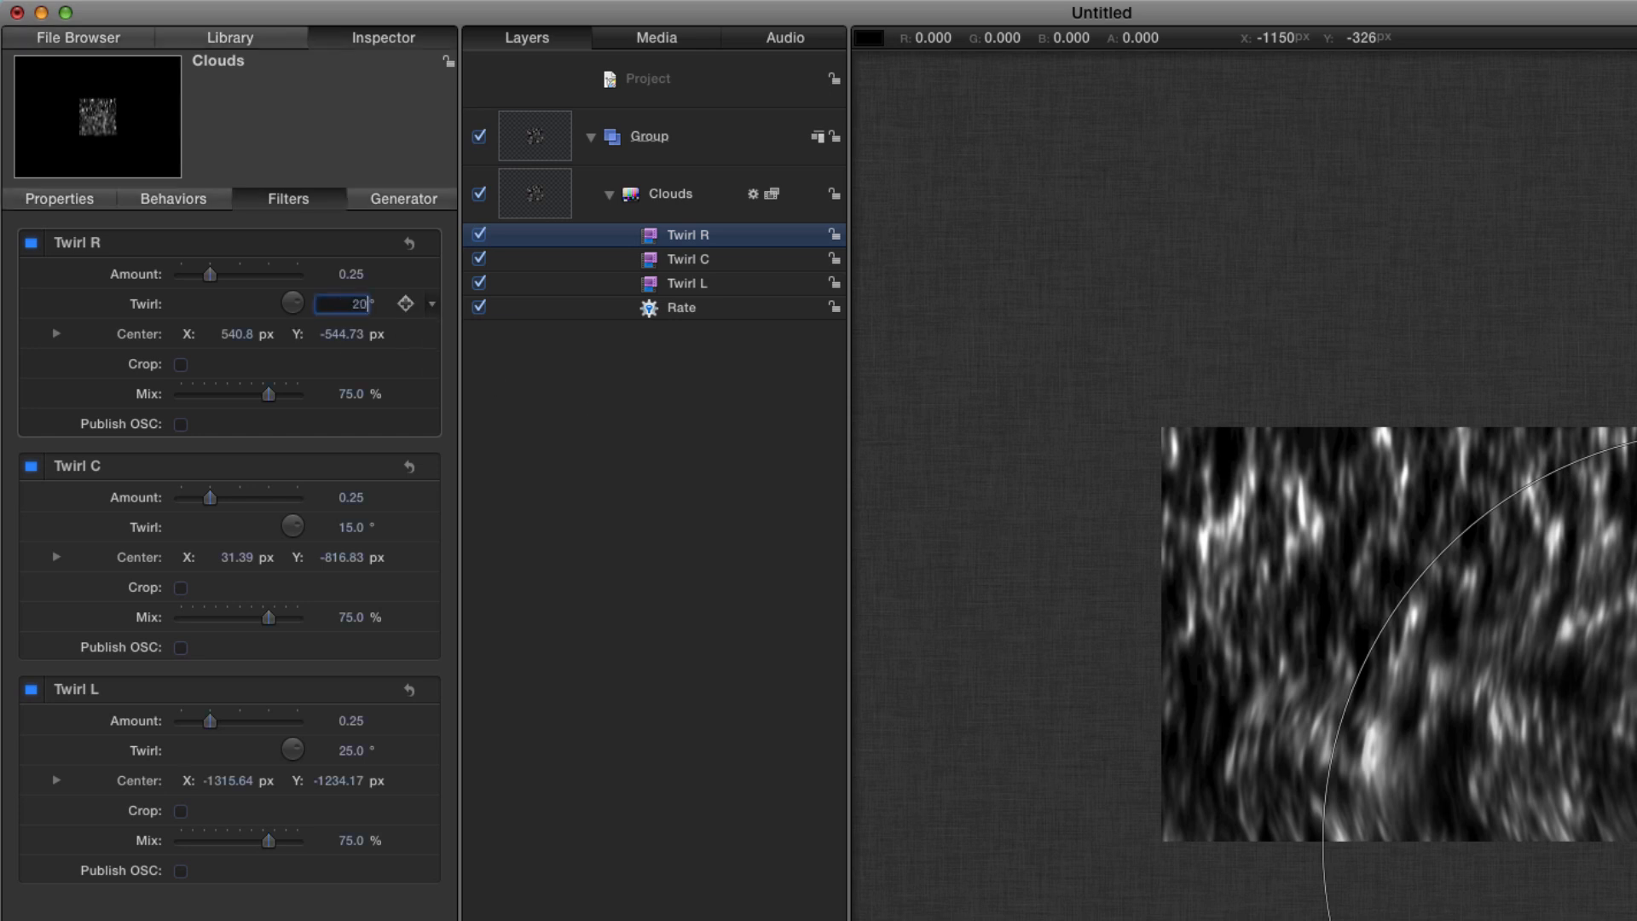
{"action": "key", "text": "Return"}
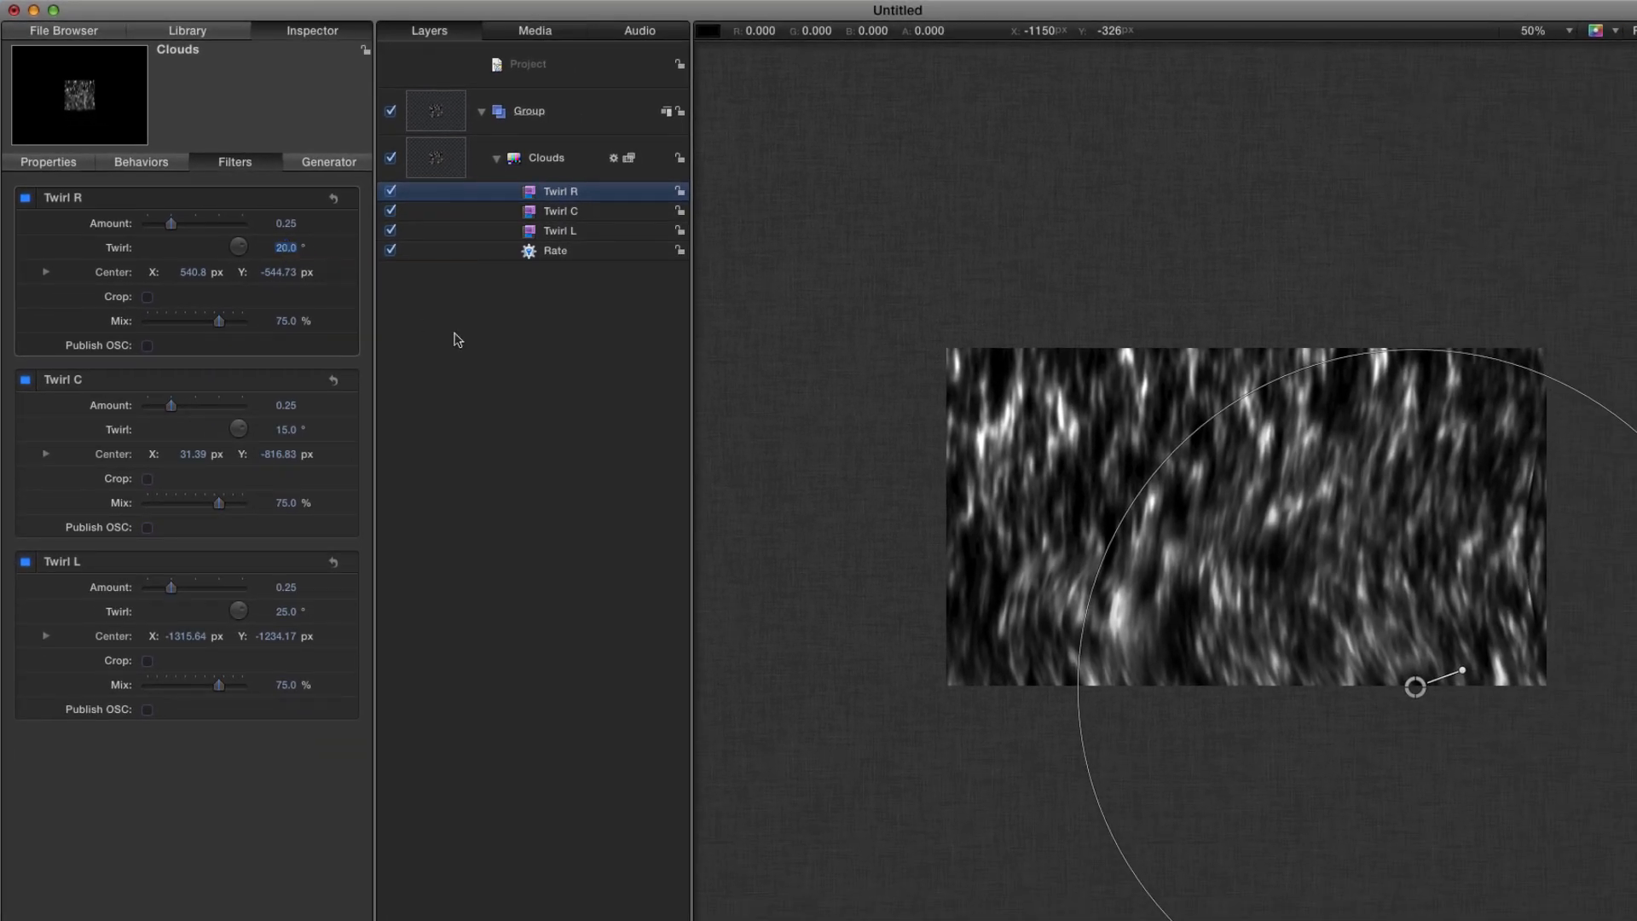
Hide the canvas overlays and add the Underwater distortion filter to the Clouds layer above the Twirl filters
{"action": "key", "text": "super+slash"}
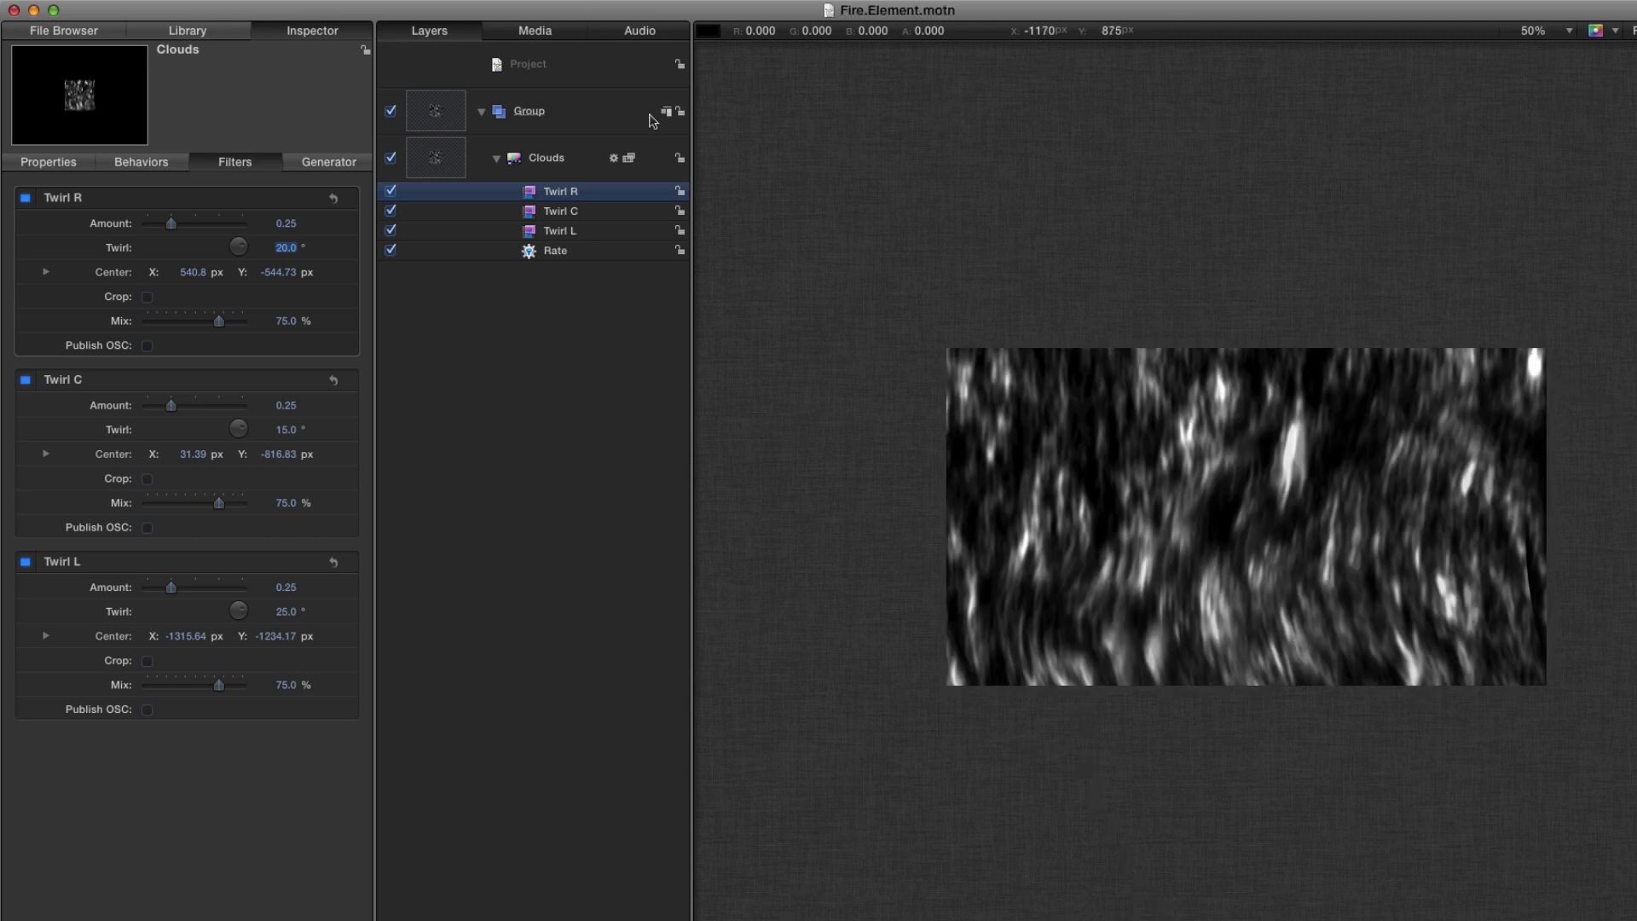
{"action": "left_click", "coordinate": [194, 31]}
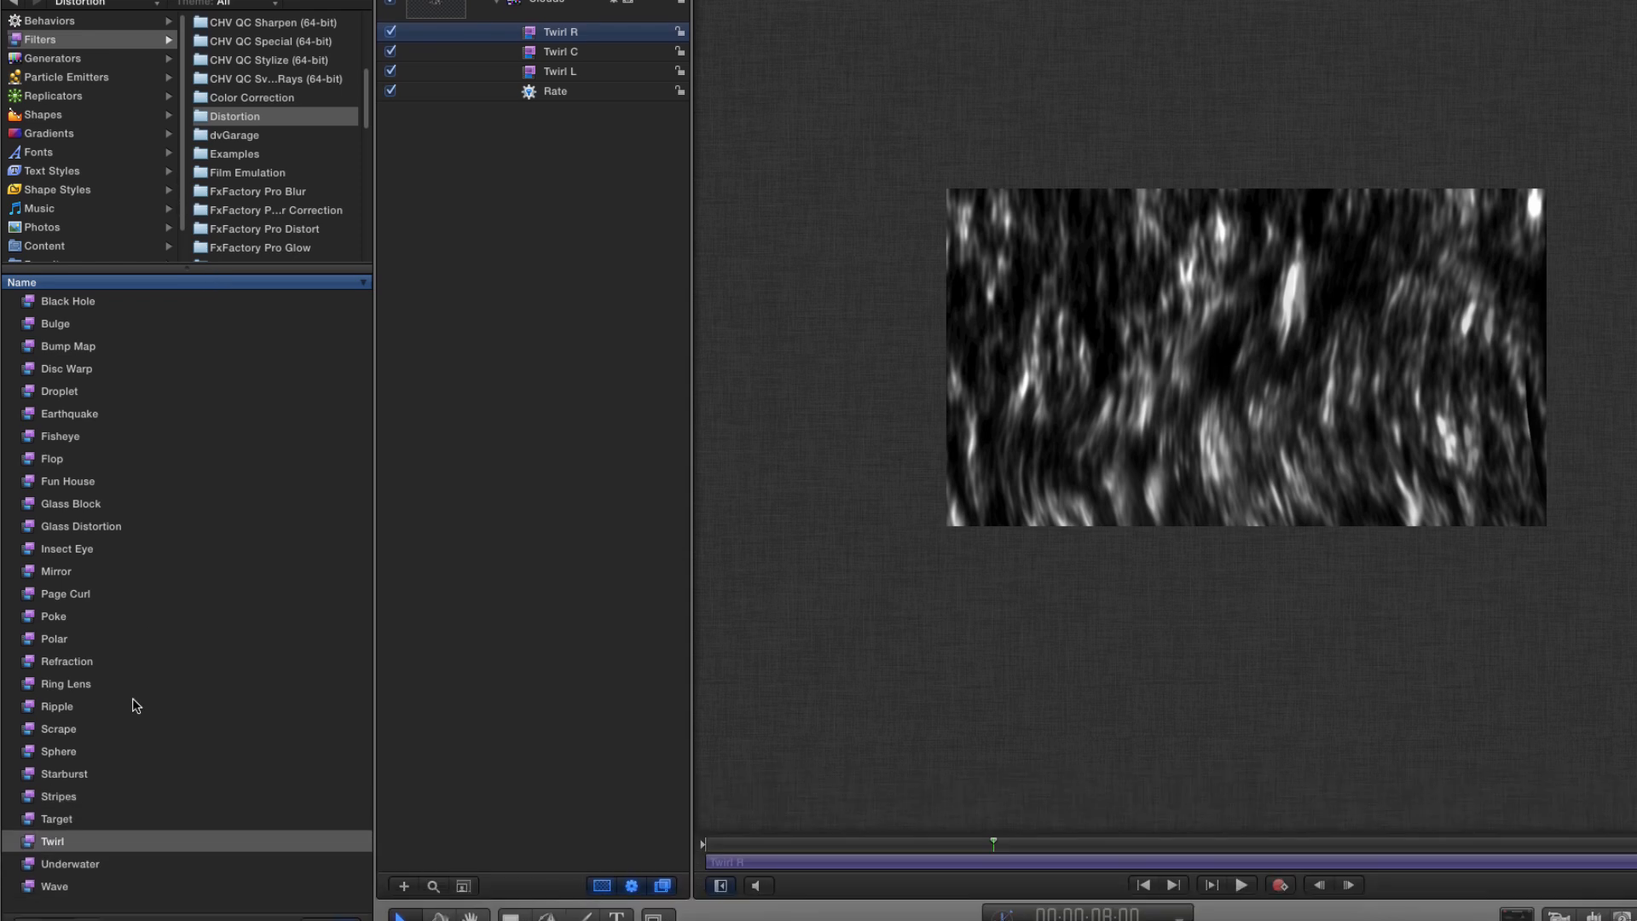
{"action": "left_click", "coordinate": [73, 821]}
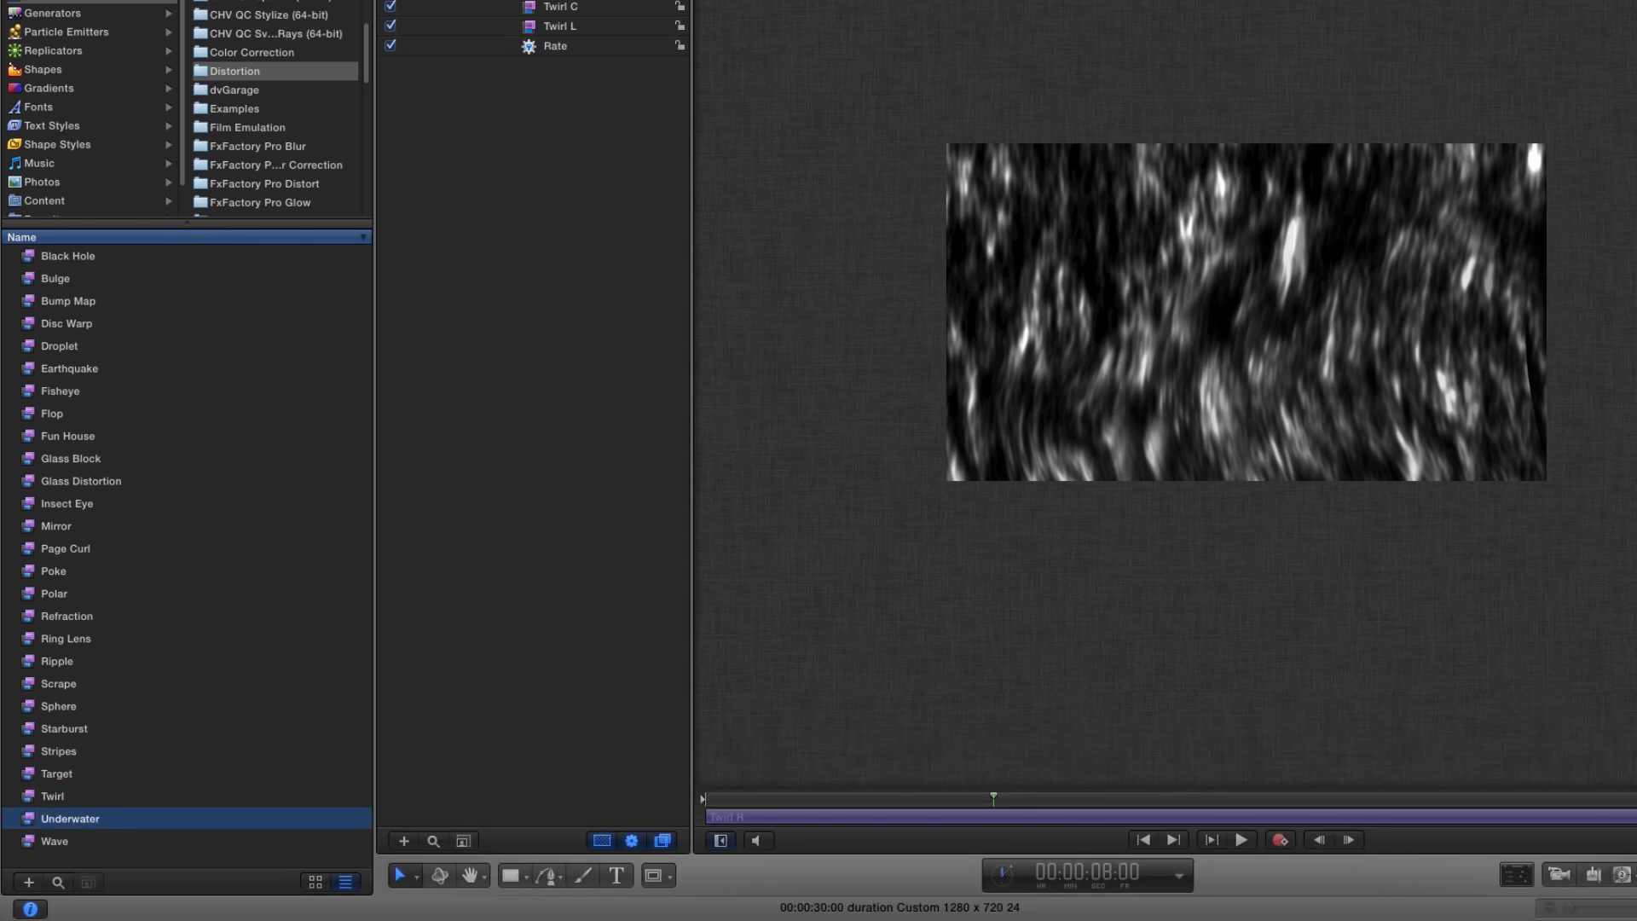
{"action": "left_click_drag", "start_coordinate": [69, 819], "coordinate": [560, 3]}
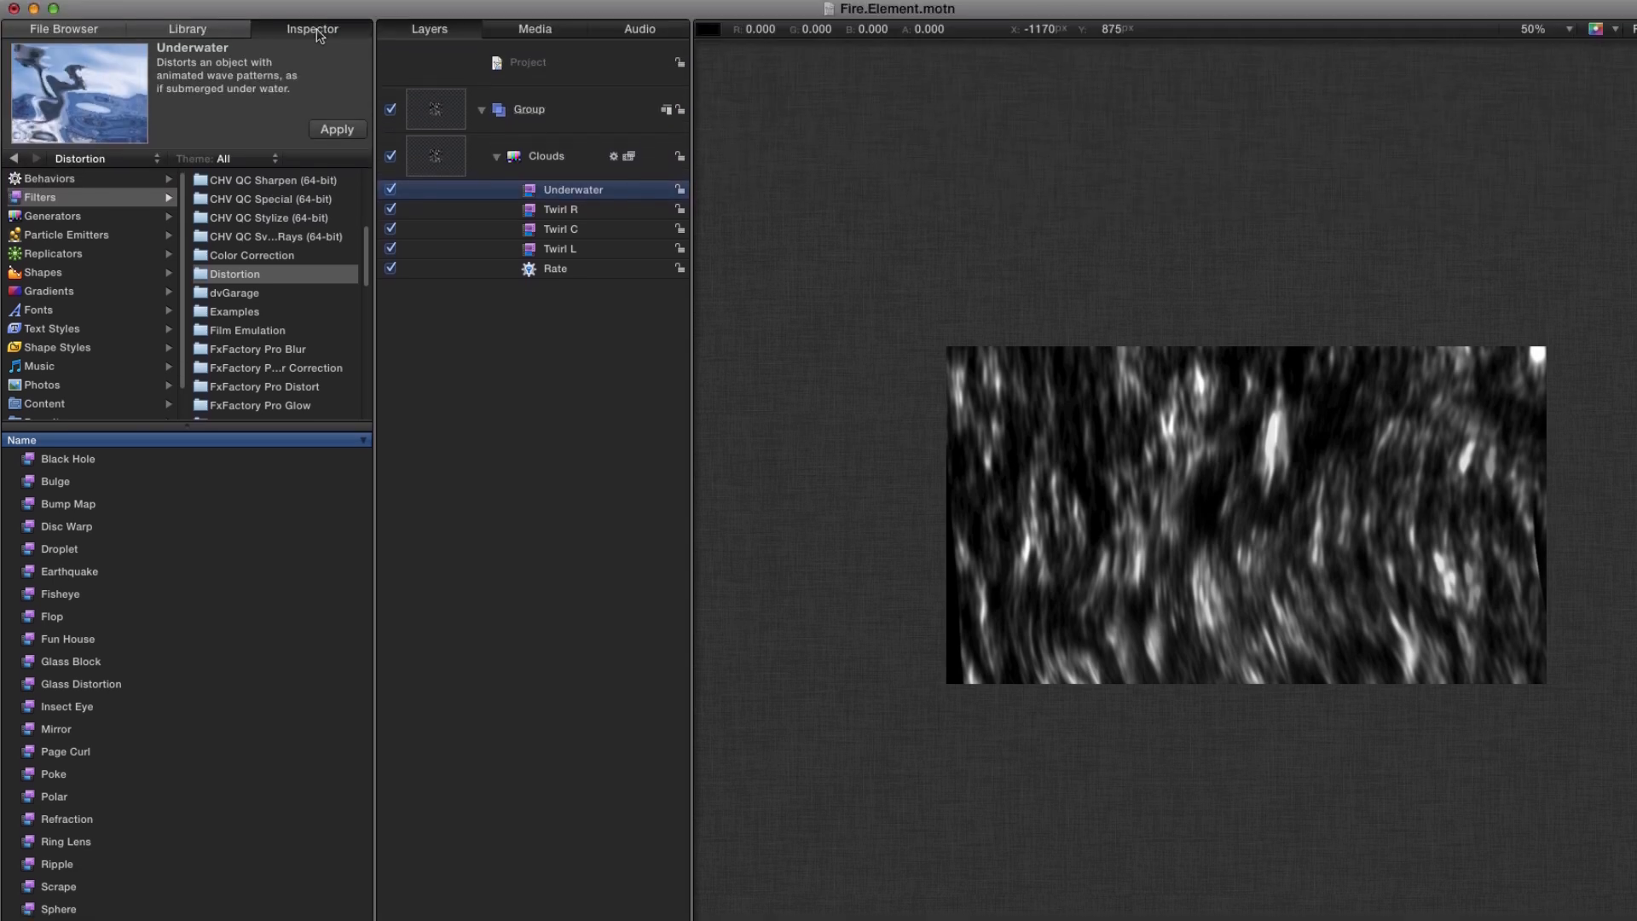
Set the Underwater filter's size to 1 and its speed to 0.2
{"action": "left_click", "coordinate": [315, 33]}
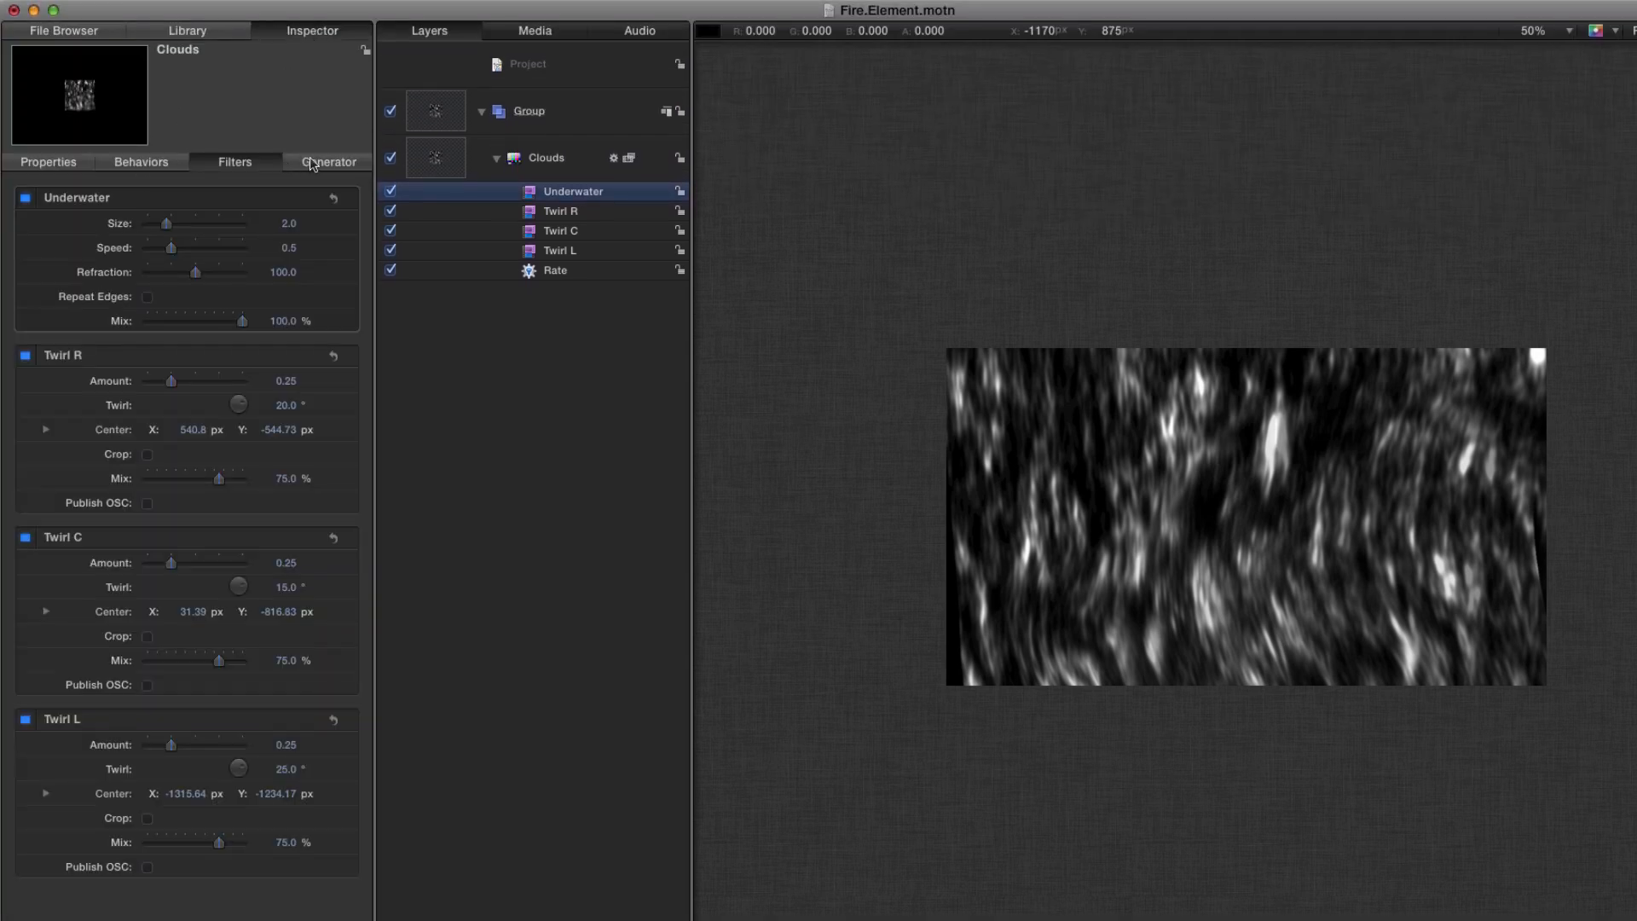
{"action": "left_click", "coordinate": [291, 223]}
{"action": "type", "text": "1"}
{"action": "key", "text": "Return"}
{"action": "key", "text": "Tab"}
{"action": "type", "text": "0.2"}
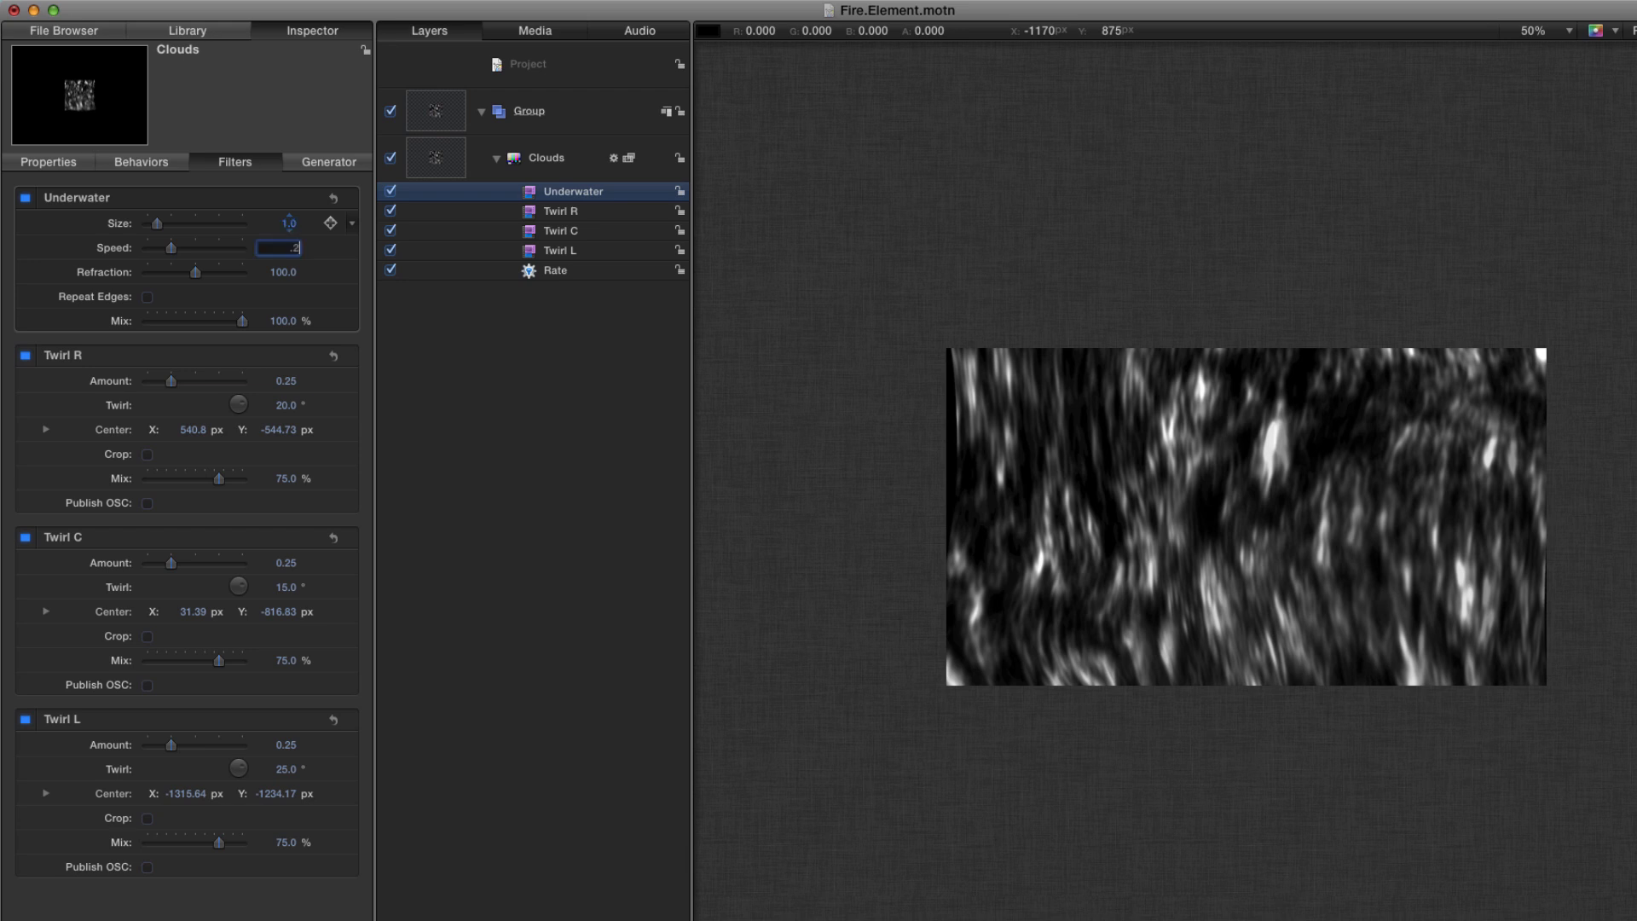
{"action": "key", "text": "Return"}
Set the Underwater filter's refraction to 75 and play back the animation
{"action": "key", "text": "Tab"}
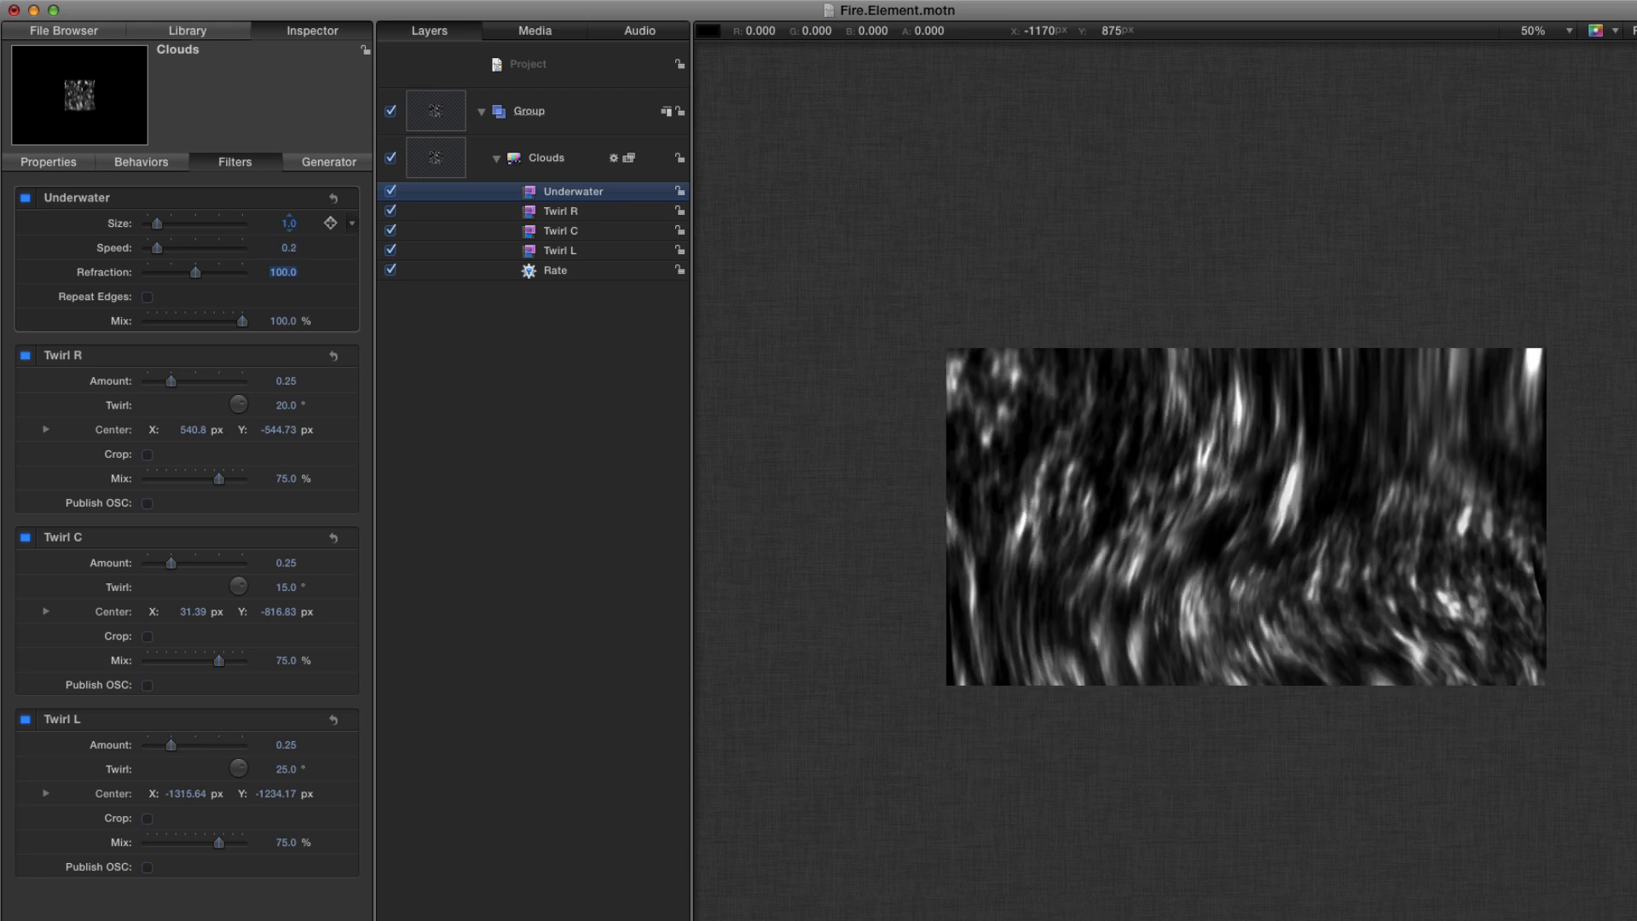
{"action": "type", "text": "75"}
{"action": "key", "text": "Return"}
{"action": "key", "text": "space"}
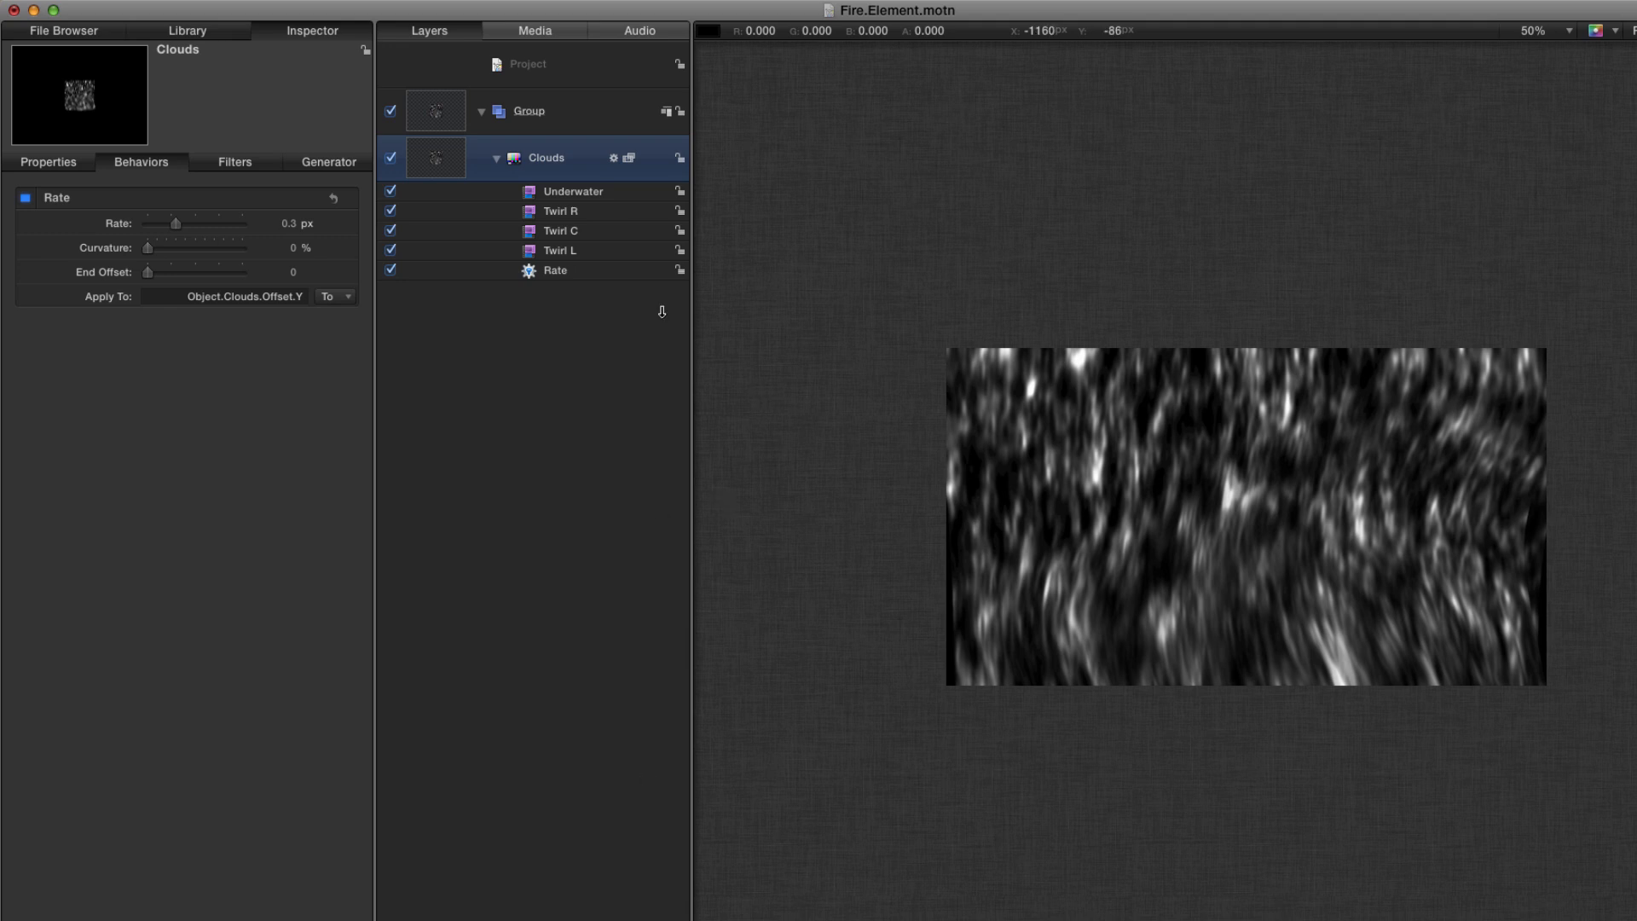
Draw a Rectangle Mask on the Group around the clouds, centered at about X 0, Y -63 px, extending slightly below the frame
{"action": "left_click", "coordinate": [431, 119]}
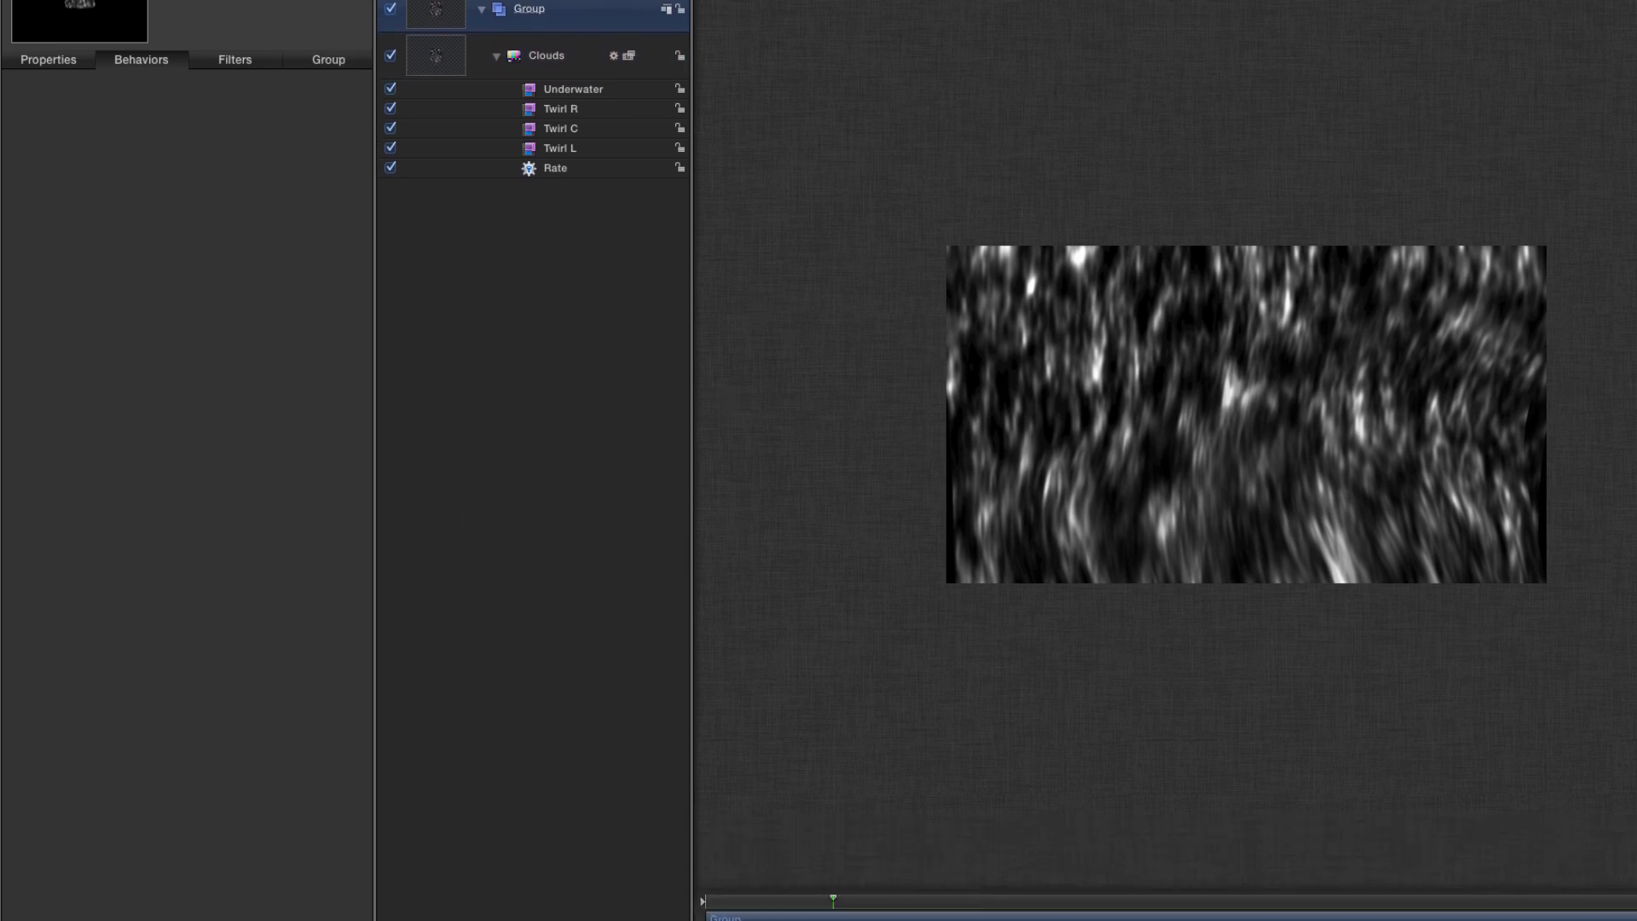
{"action": "left_click", "coordinate": [652, 879]}
{"action": "left_click", "coordinate": [731, 719]}
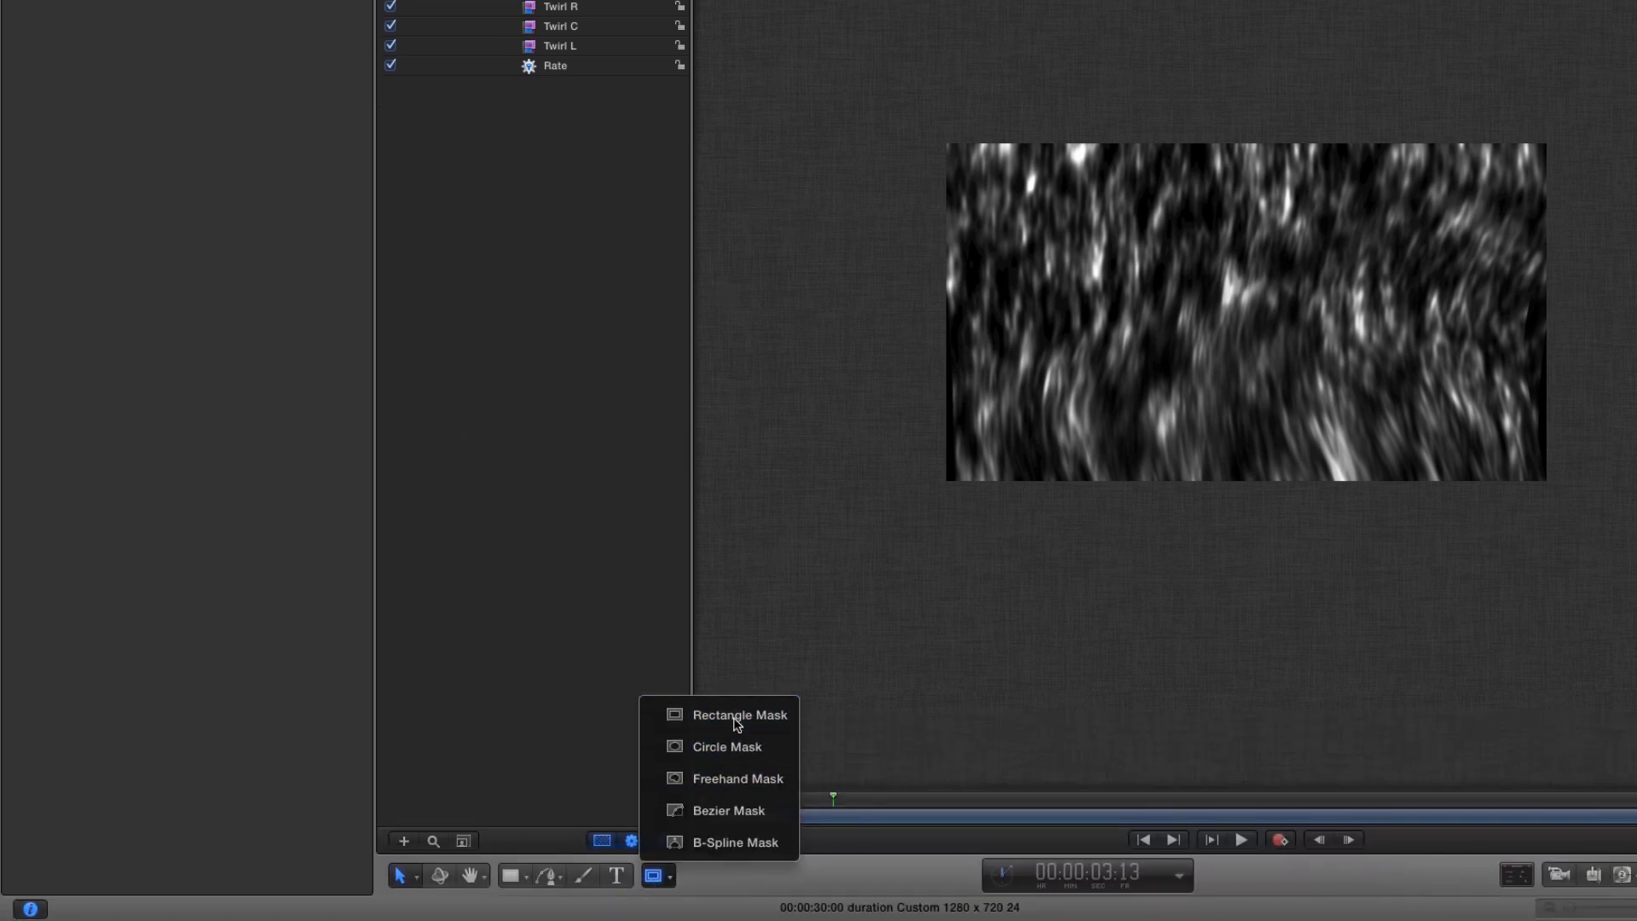
{"action": "left_click_drag", "start_coordinate": [1511, 495], "coordinate": [988, 185]}
{"action": "key", "text": "F1"}
{"action": "key", "text": "shift+z"}
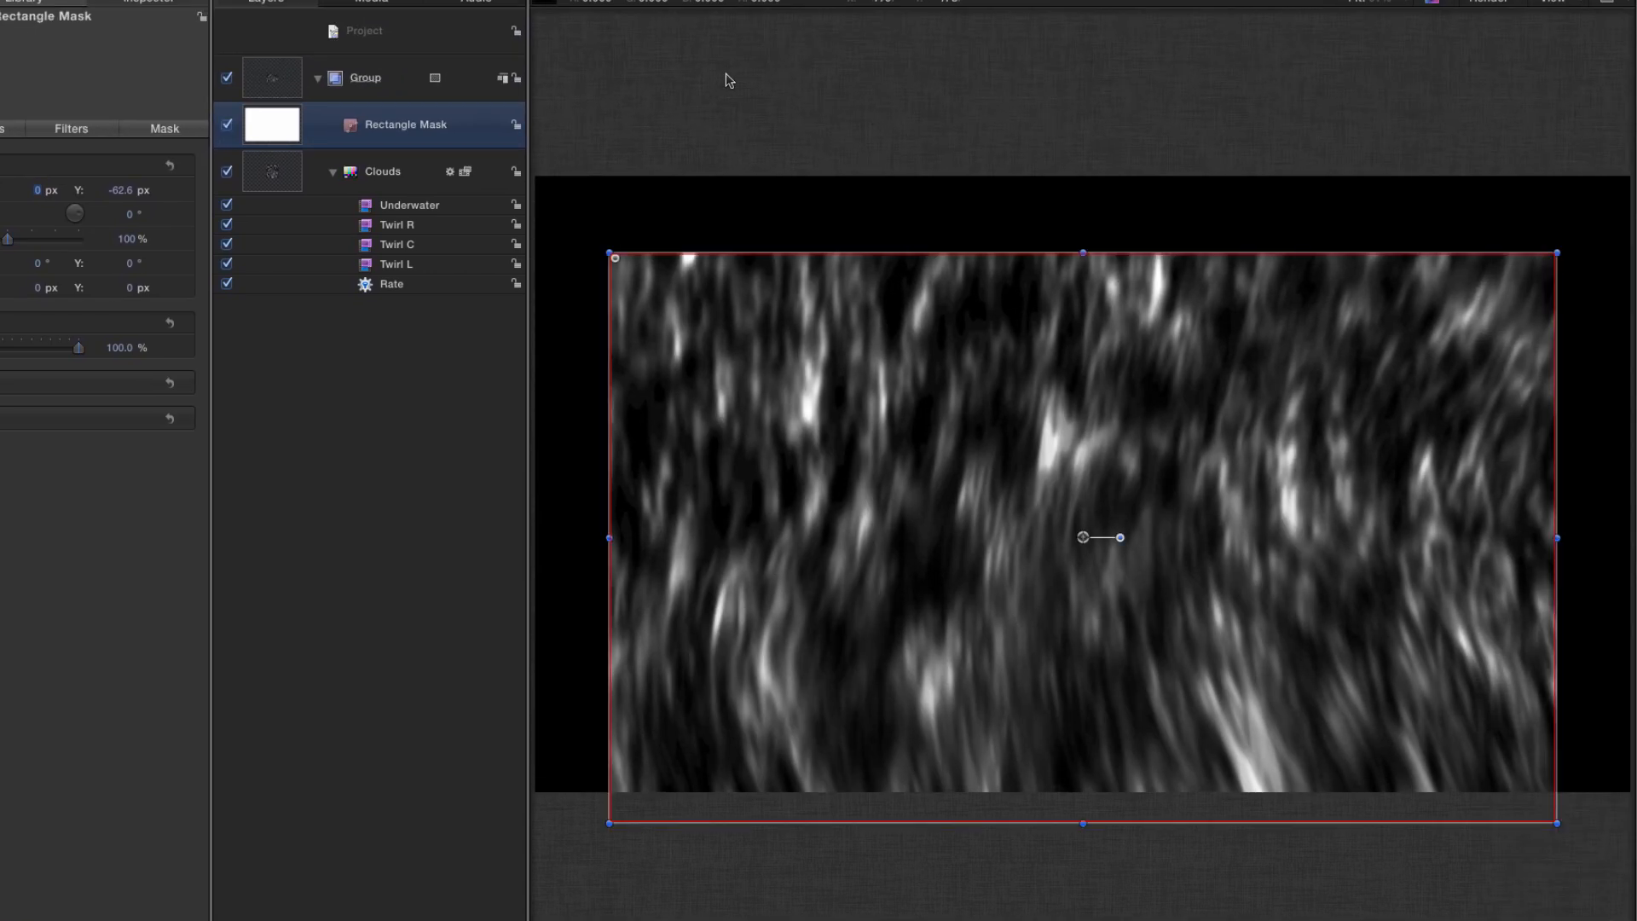
Edit the Rectangle Mask's control points and add eight roughly evenly spaced points along its upper edge
{"action": "left_click", "coordinate": [275, 123]}
{"action": "key", "text": "Tab"}
{"action": "key", "text": "Tab"}
{"action": "key", "text": "Tab"}
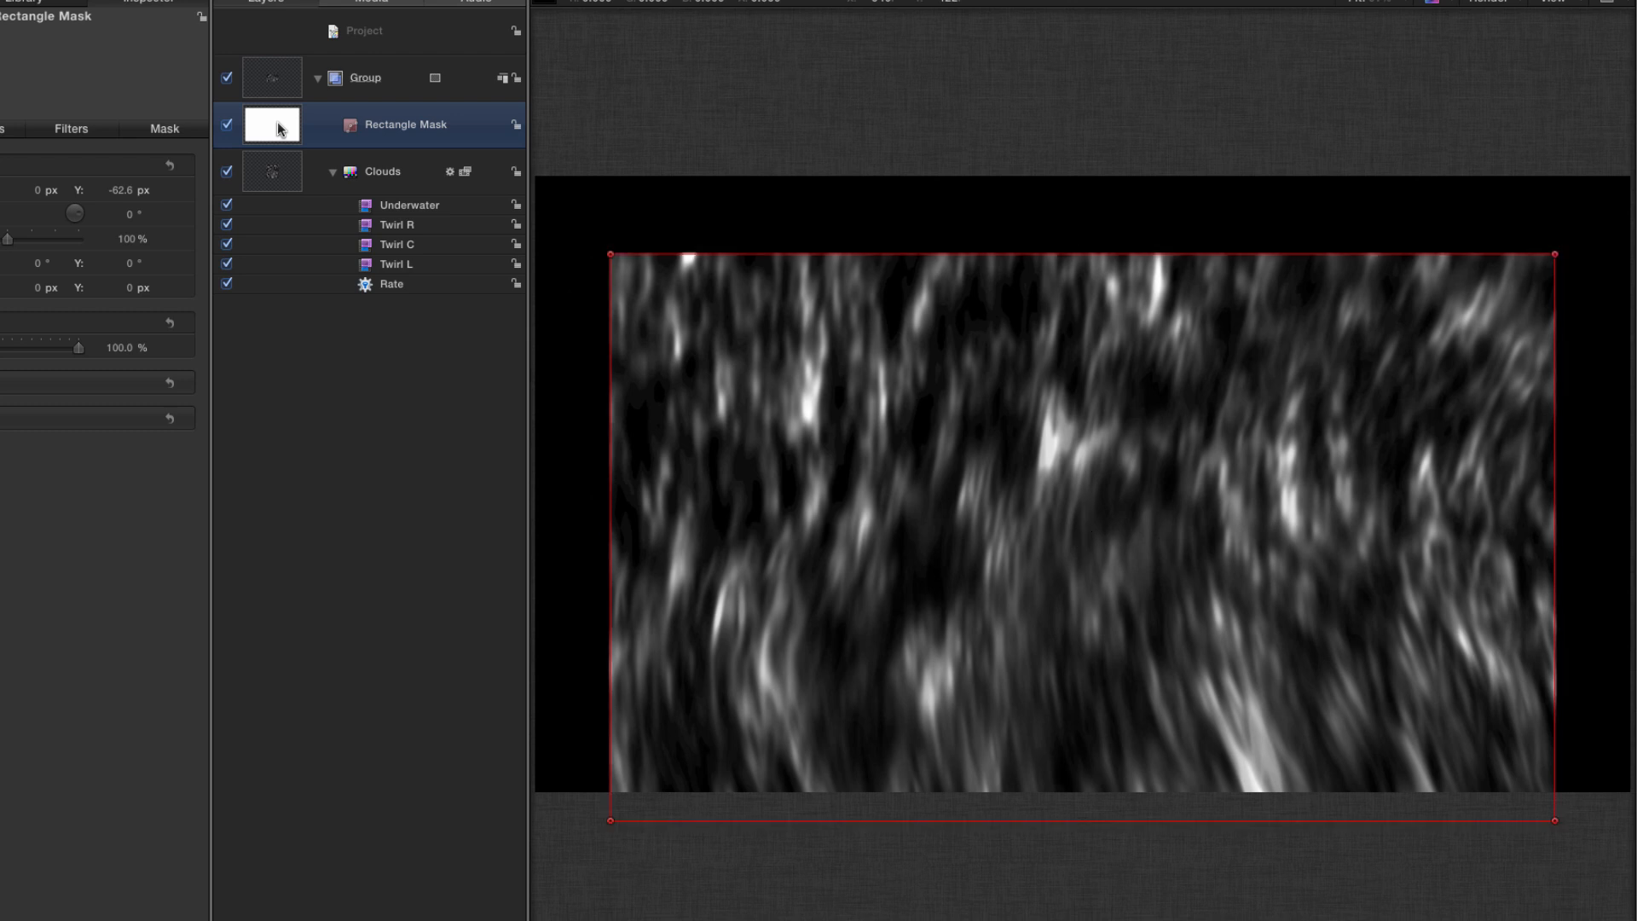
{"action": "left_click", "coordinate": [711, 254]}
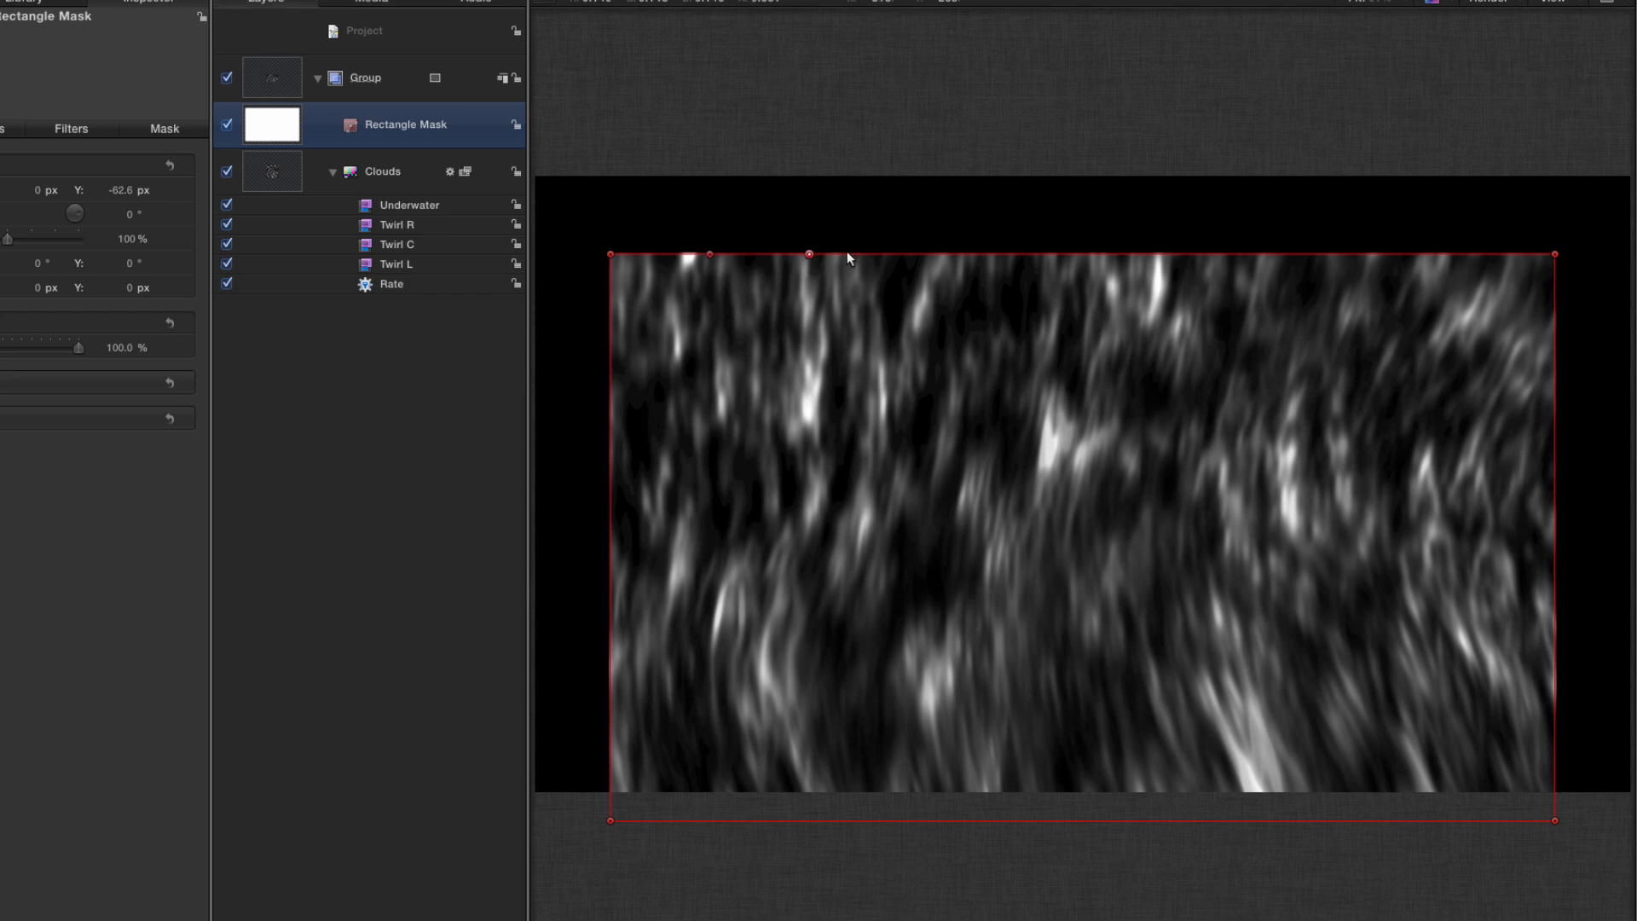
{"action": "left_click", "coordinate": [902, 254]}
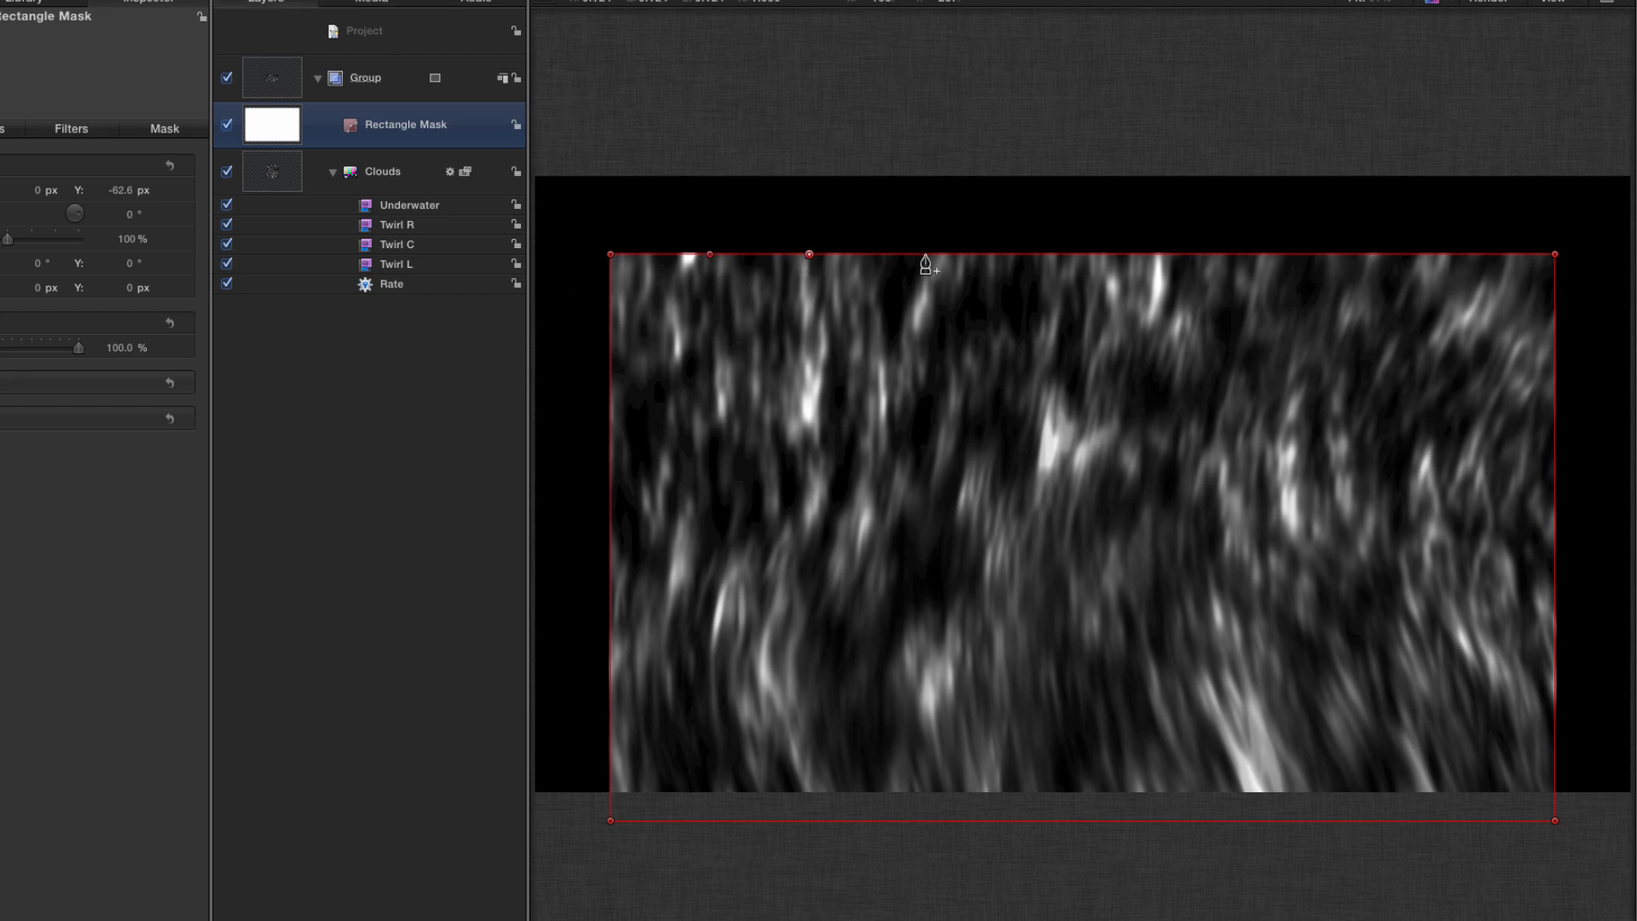
{"action": "left_click", "coordinate": [1022, 254]}
{"action": "left_click", "coordinate": [1127, 254]}
{"action": "left_click", "coordinate": [1243, 254]}
{"action": "left_click", "coordinate": [1328, 254]}
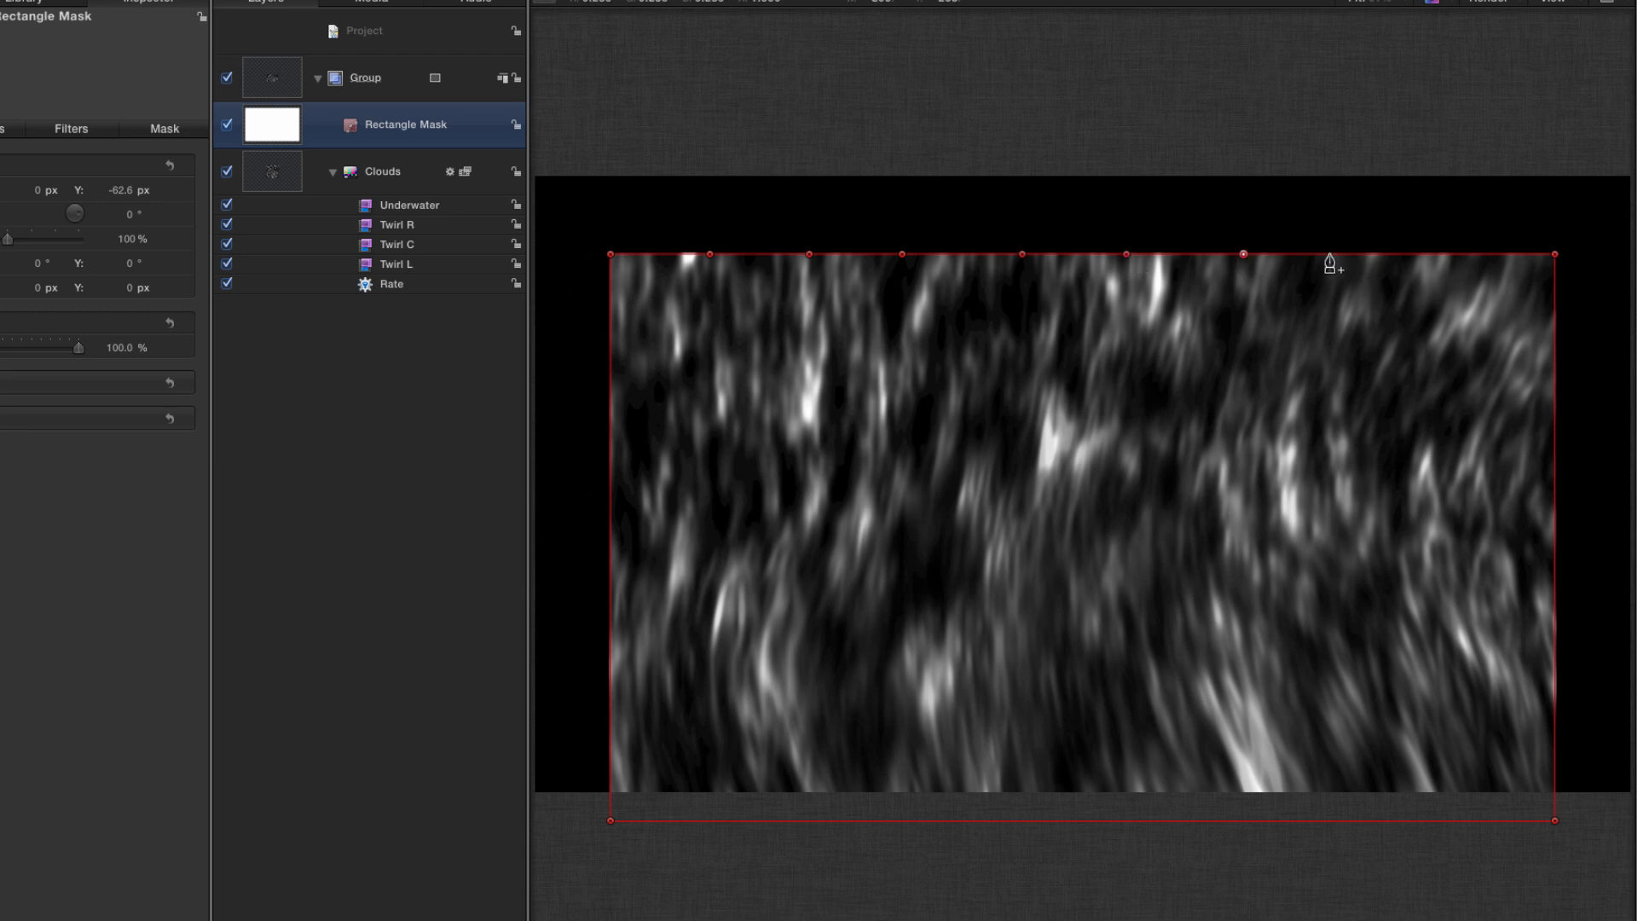
{"action": "left_click", "coordinate": [1441, 254]}
Lower the mask's upper-left corner and every second point along the upper edge to form a zigzag
{"action": "left_click_drag", "start_coordinate": [611, 254], "coordinate": [609, 307]}
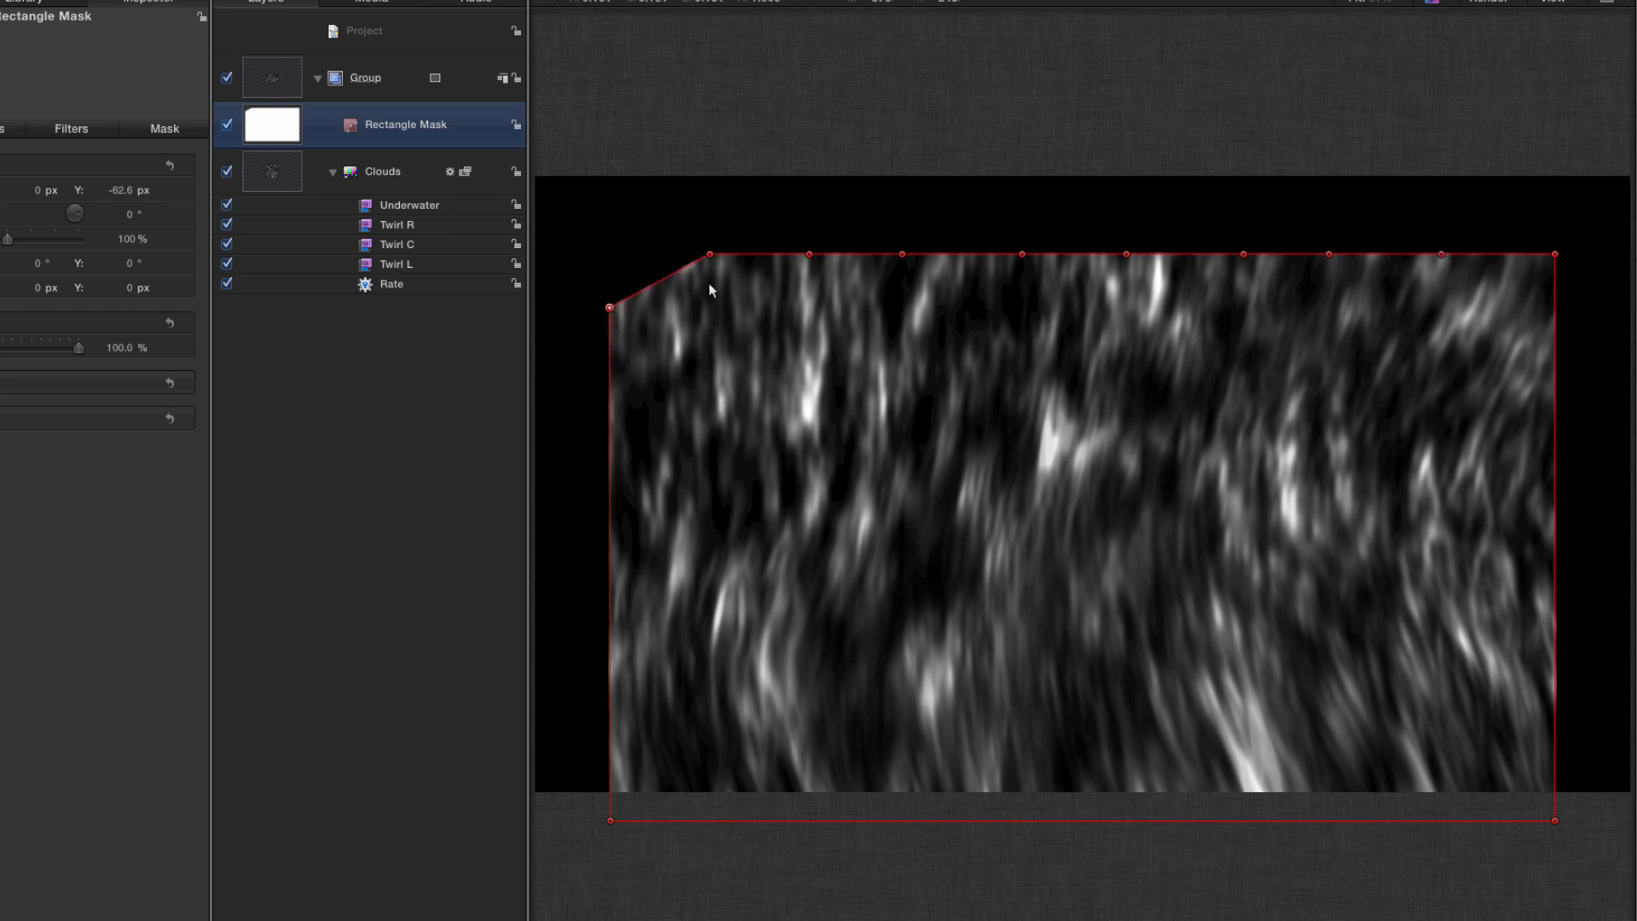
{"action": "left_click_drag", "start_coordinate": [809, 254], "coordinate": [810, 309]}
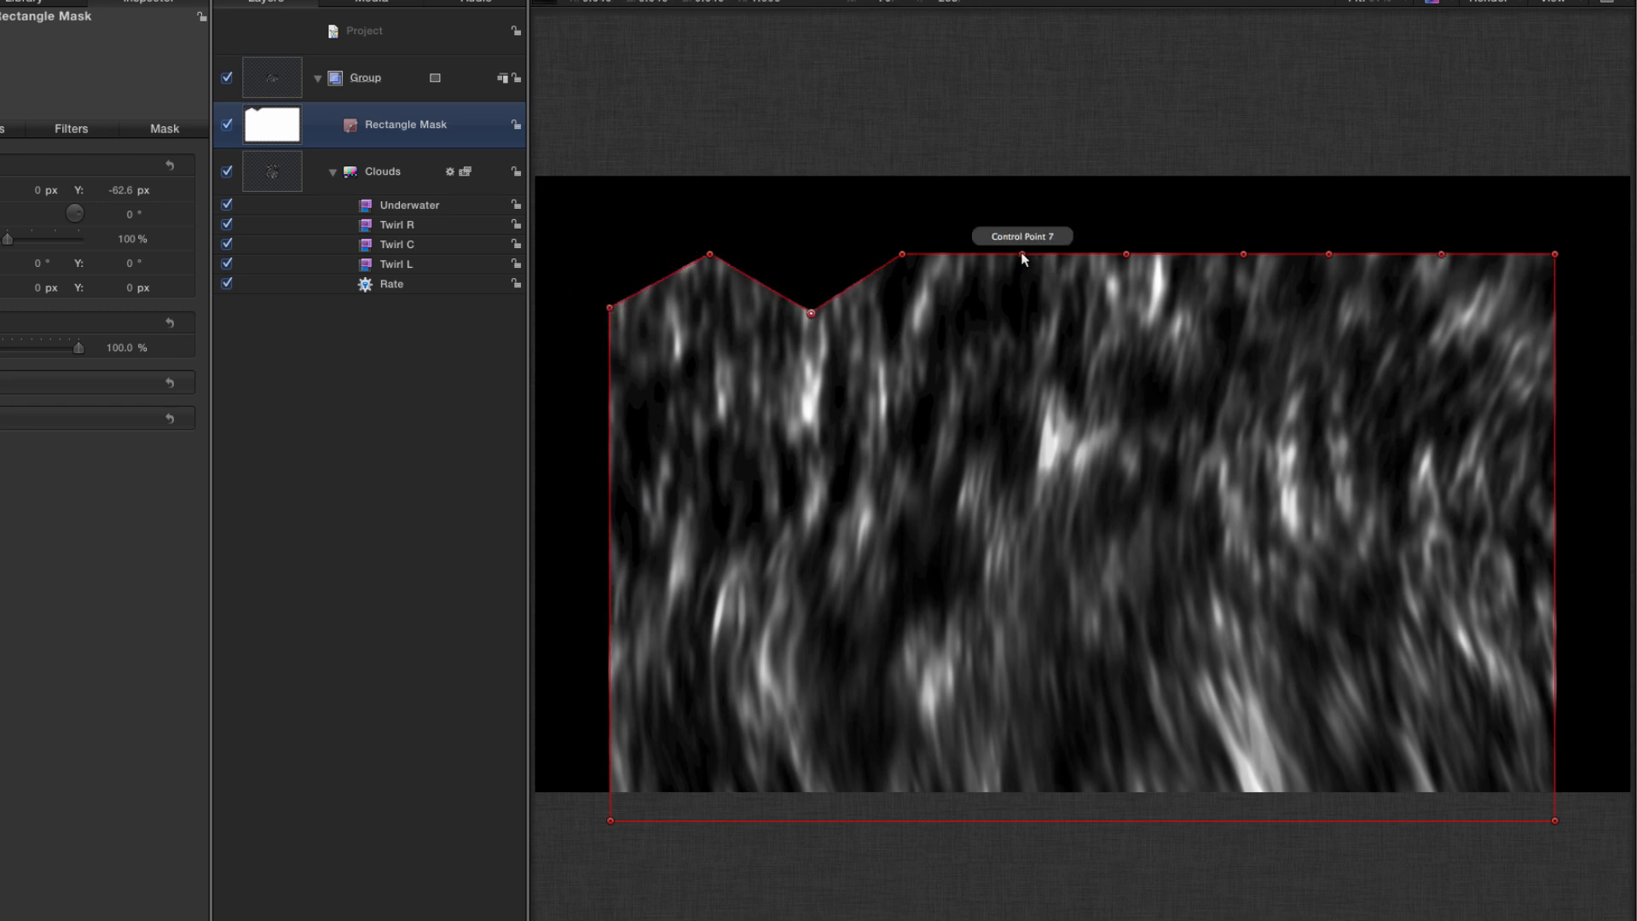
{"action": "left_click_drag", "start_coordinate": [1023, 254], "coordinate": [1023, 321]}
{"action": "left_click_drag", "start_coordinate": [1243, 254], "coordinate": [1233, 321]}
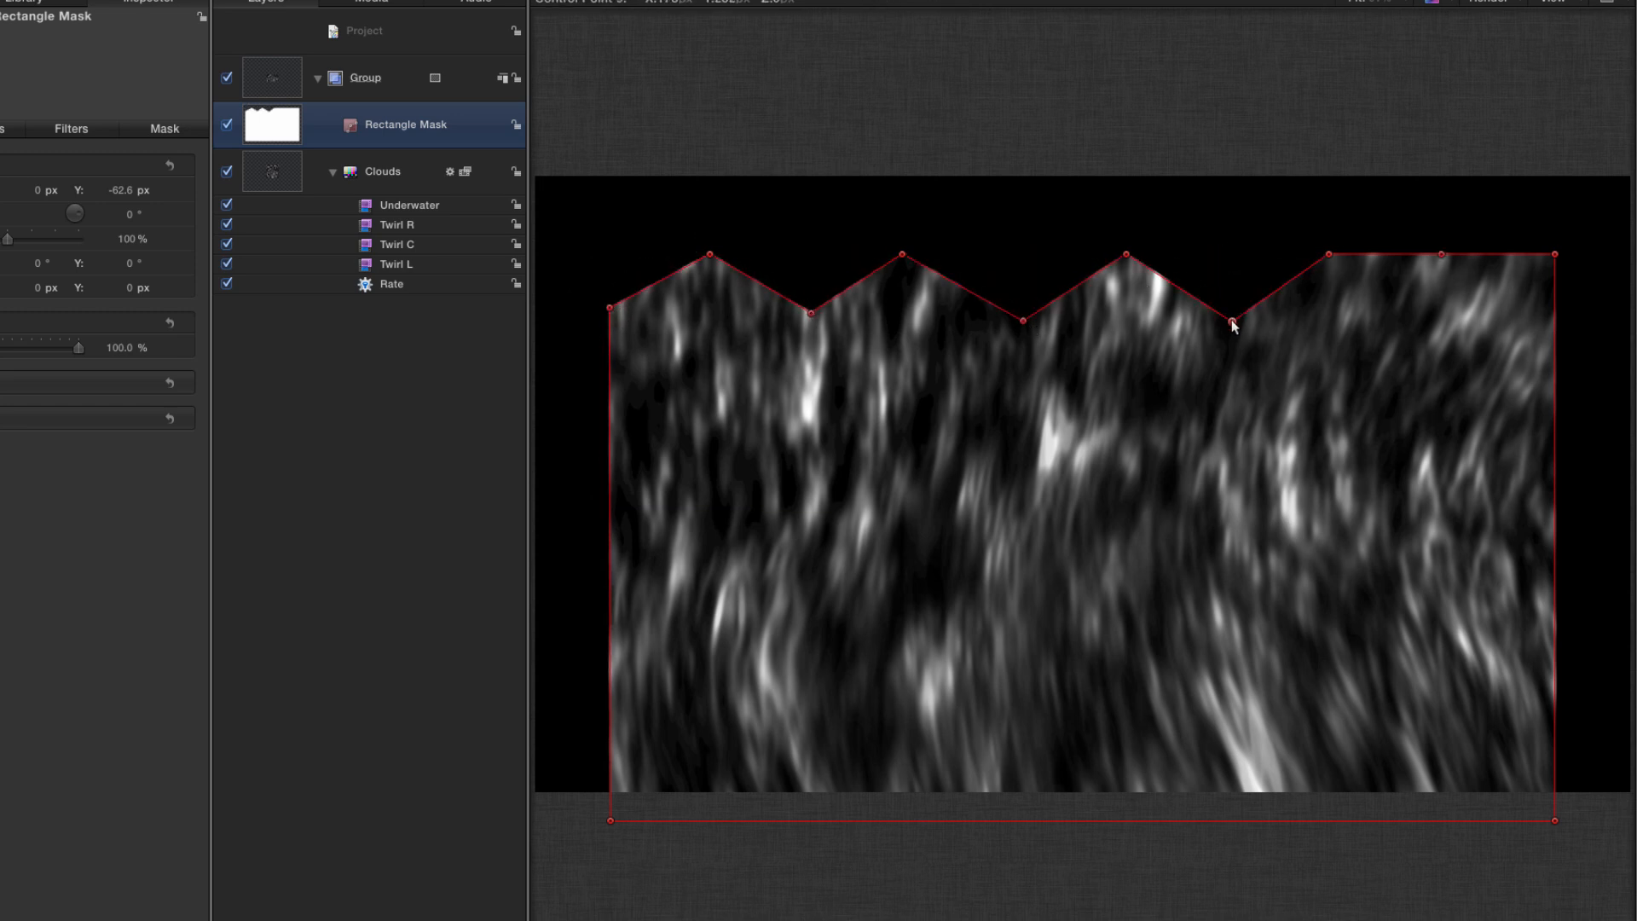
{"action": "left_click_drag", "start_coordinate": [1441, 254], "coordinate": [1447, 329]}
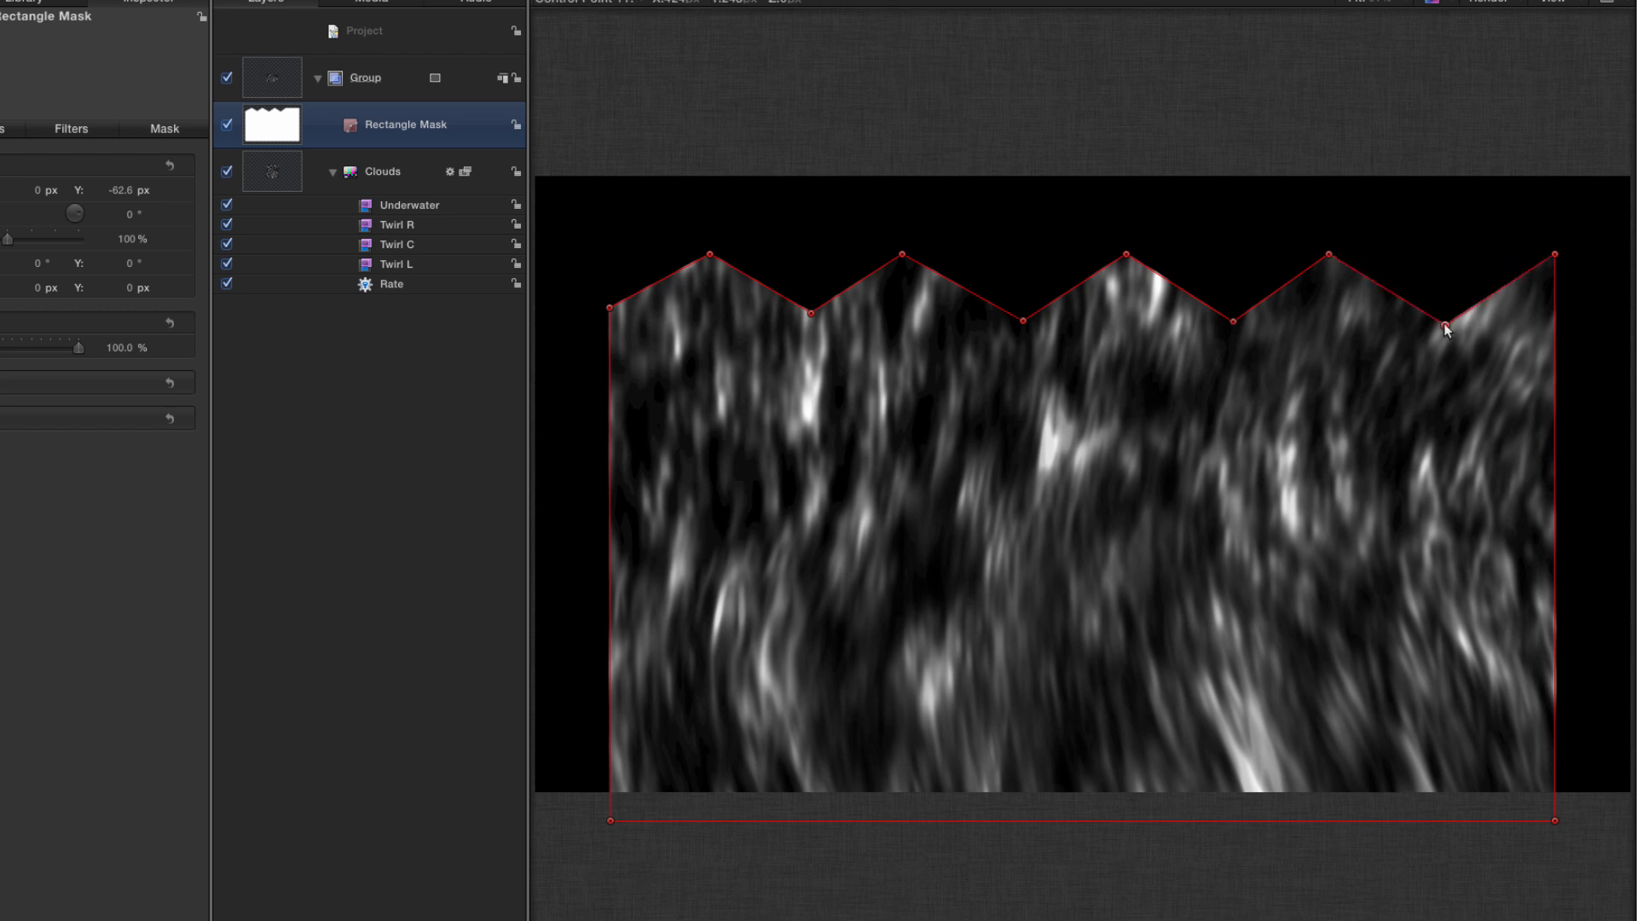
Select all the points along the mask's zigzag upper edge and convert them from Linear to Smooth
{"action": "left_click_drag", "start_coordinate": [545, 127], "coordinate": [1586, 407]}
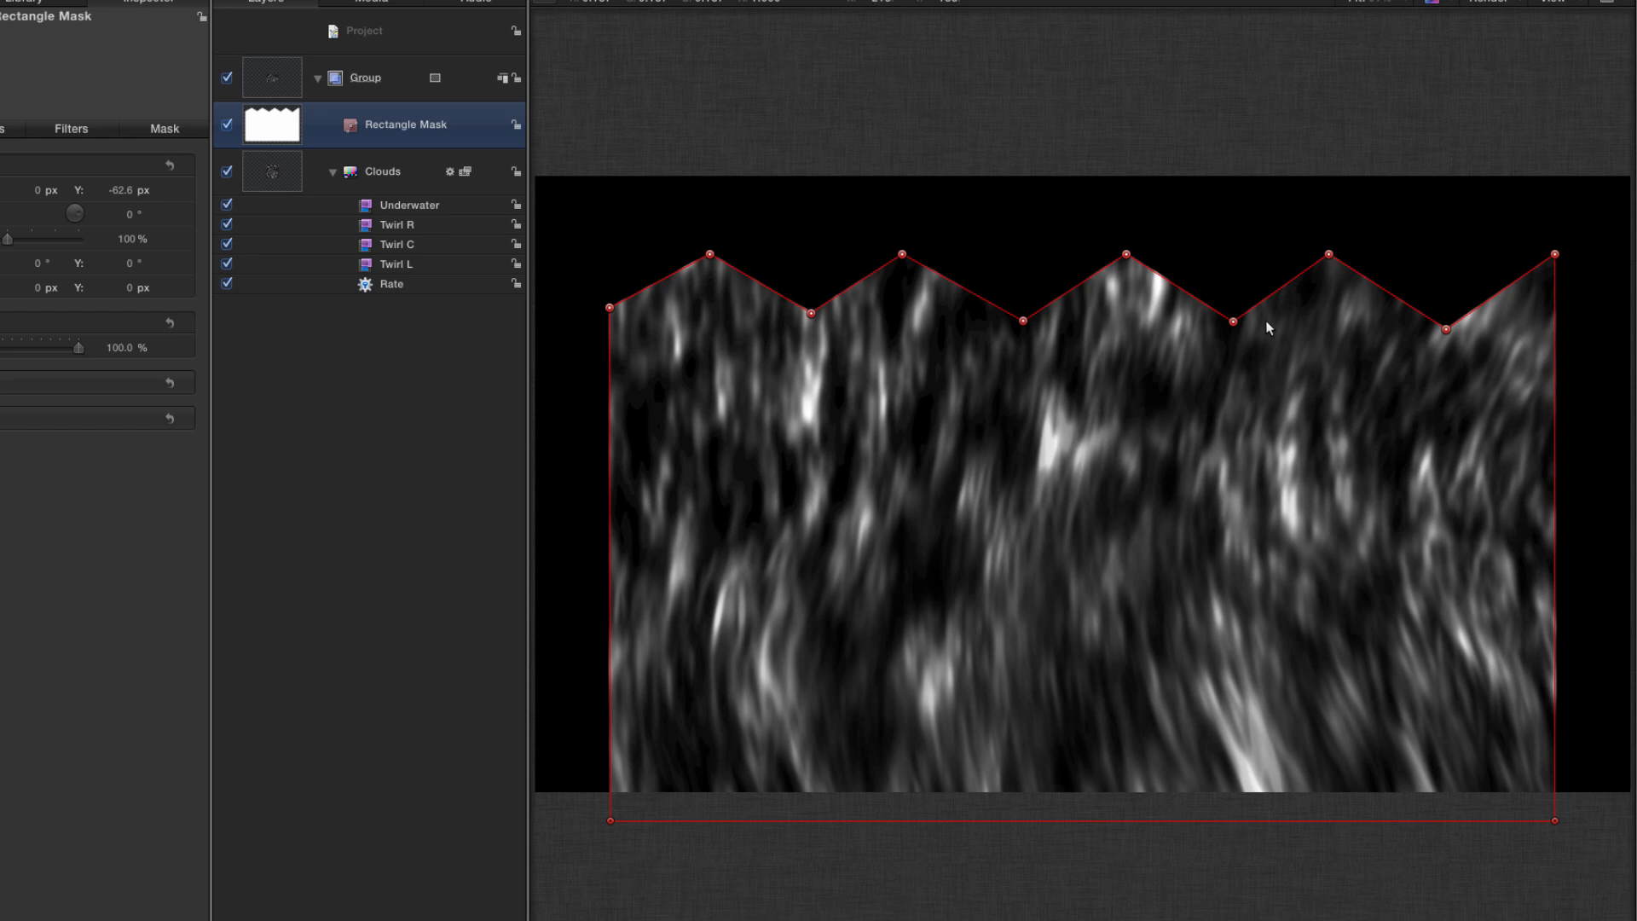
{"action": "right_click", "coordinate": [1126, 254]}
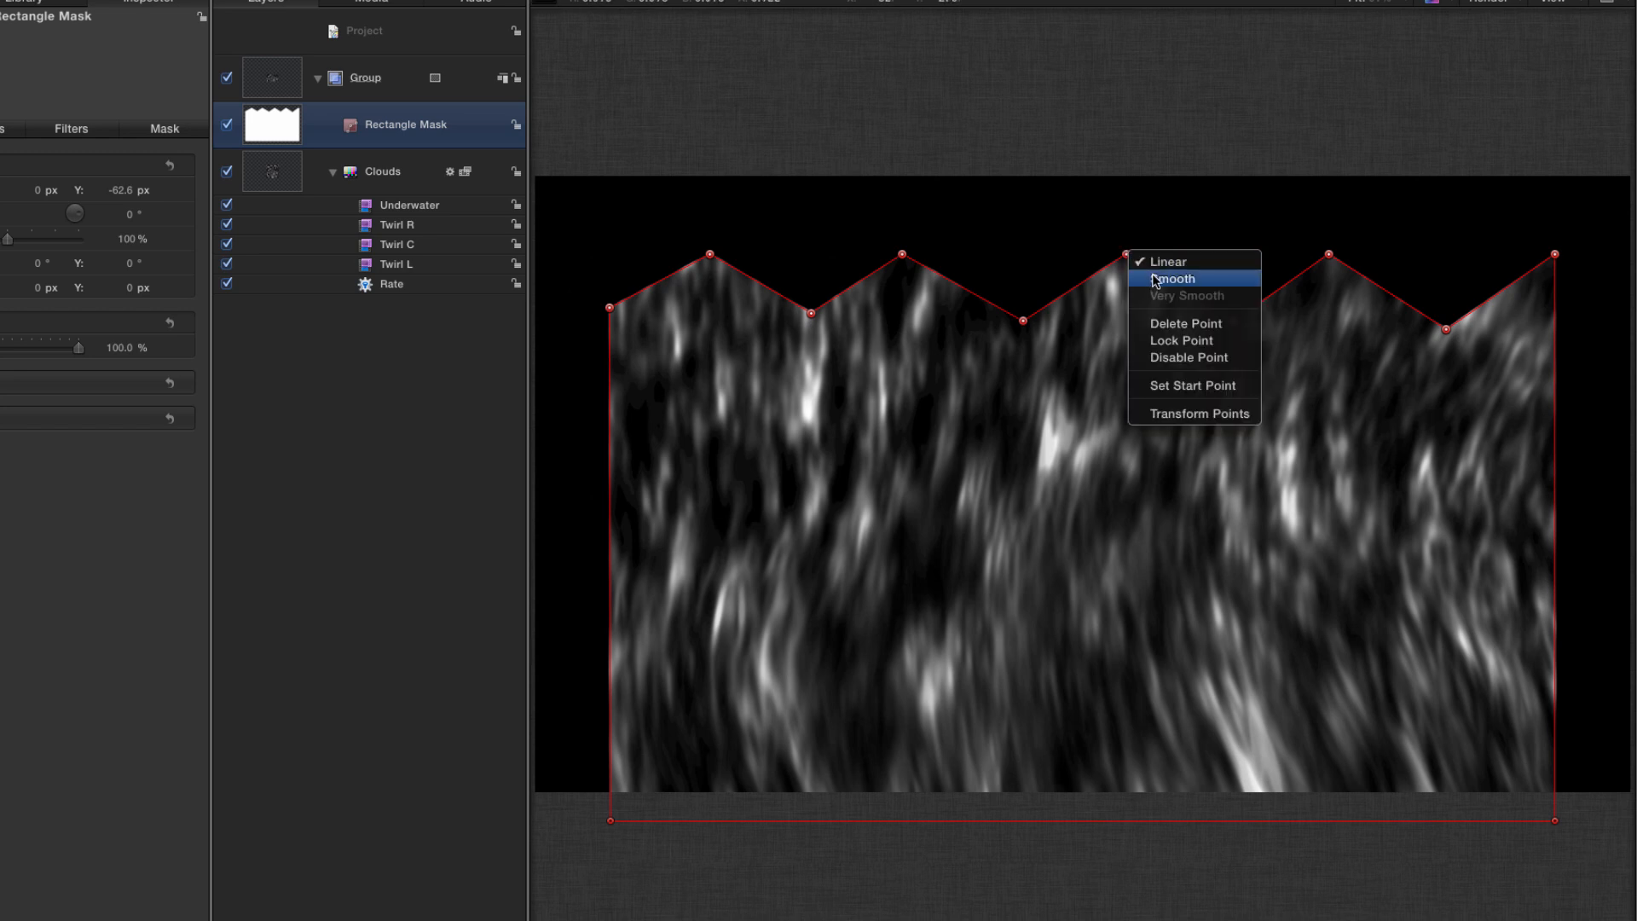
{"action": "left_click", "coordinate": [1155, 280]}
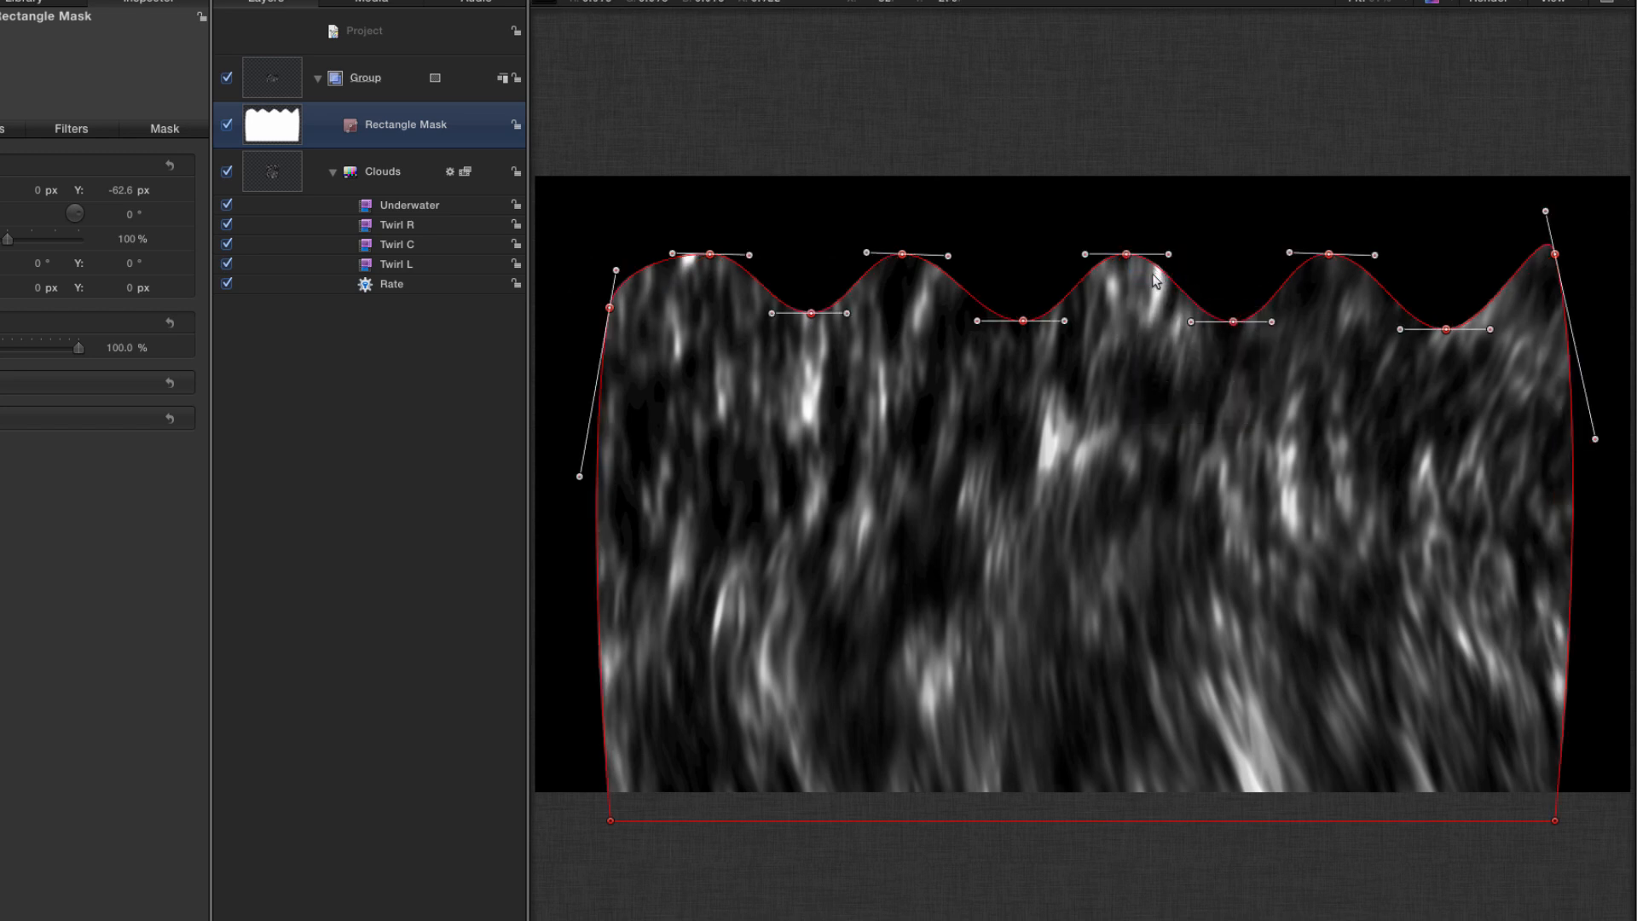
Move the mask's two lower corner points together straight down, far below the frame
{"action": "key", "text": "super+minus"}
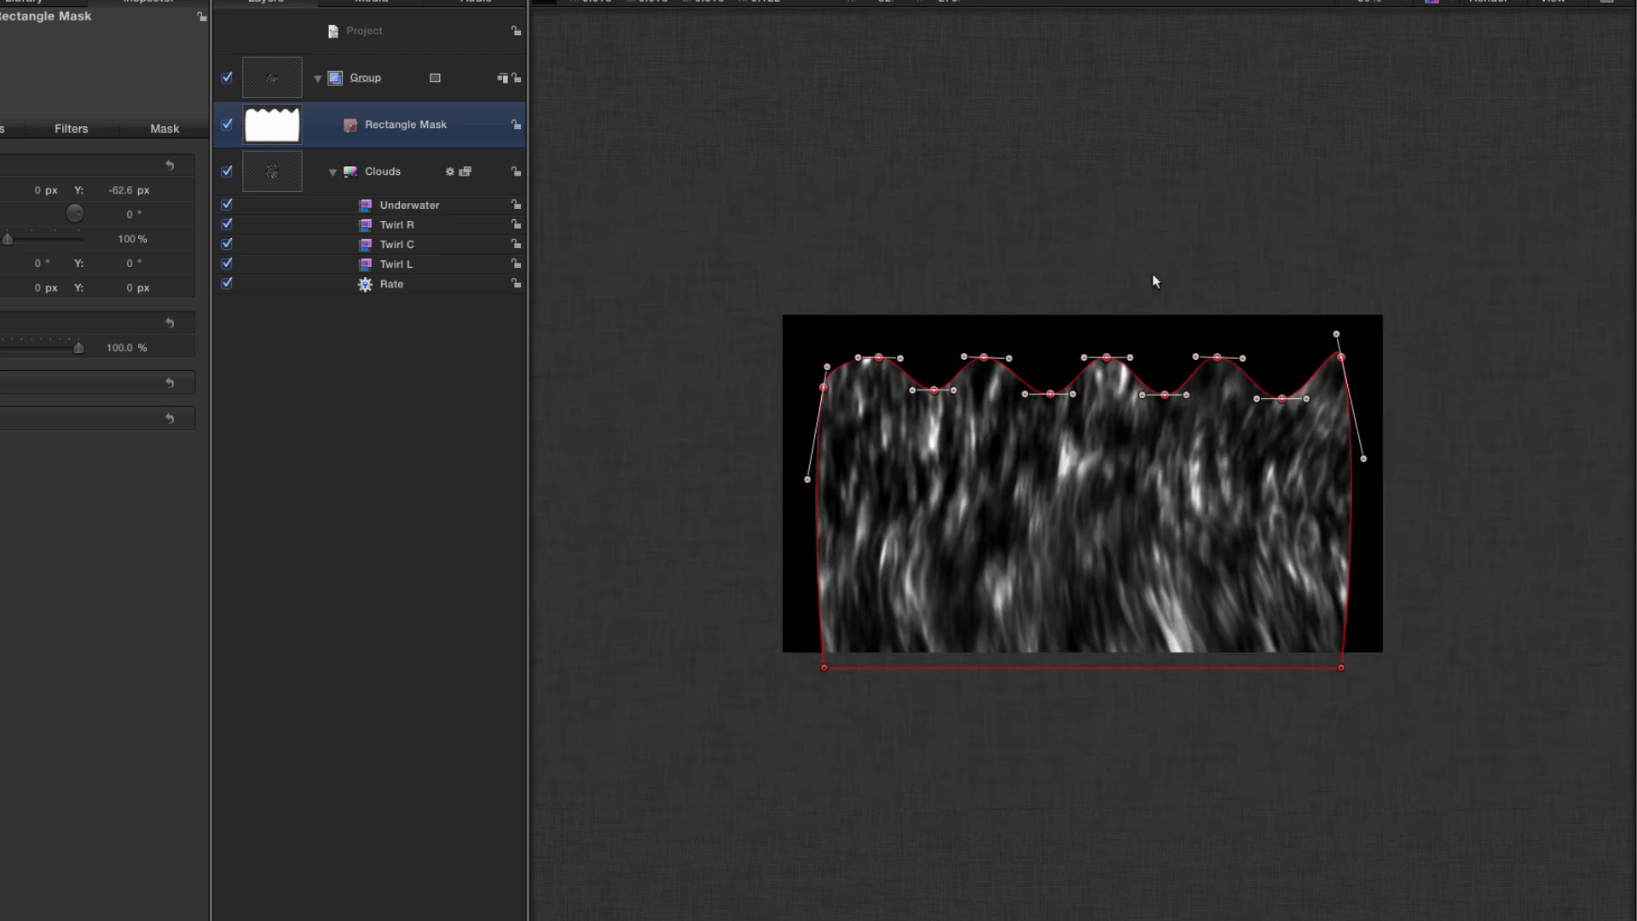
{"action": "left_click_drag", "start_coordinate": [1426, 773], "coordinate": [665, 607]}
{"action": "left_click_drag", "start_coordinate": [824, 667], "coordinate": [825, 887]}
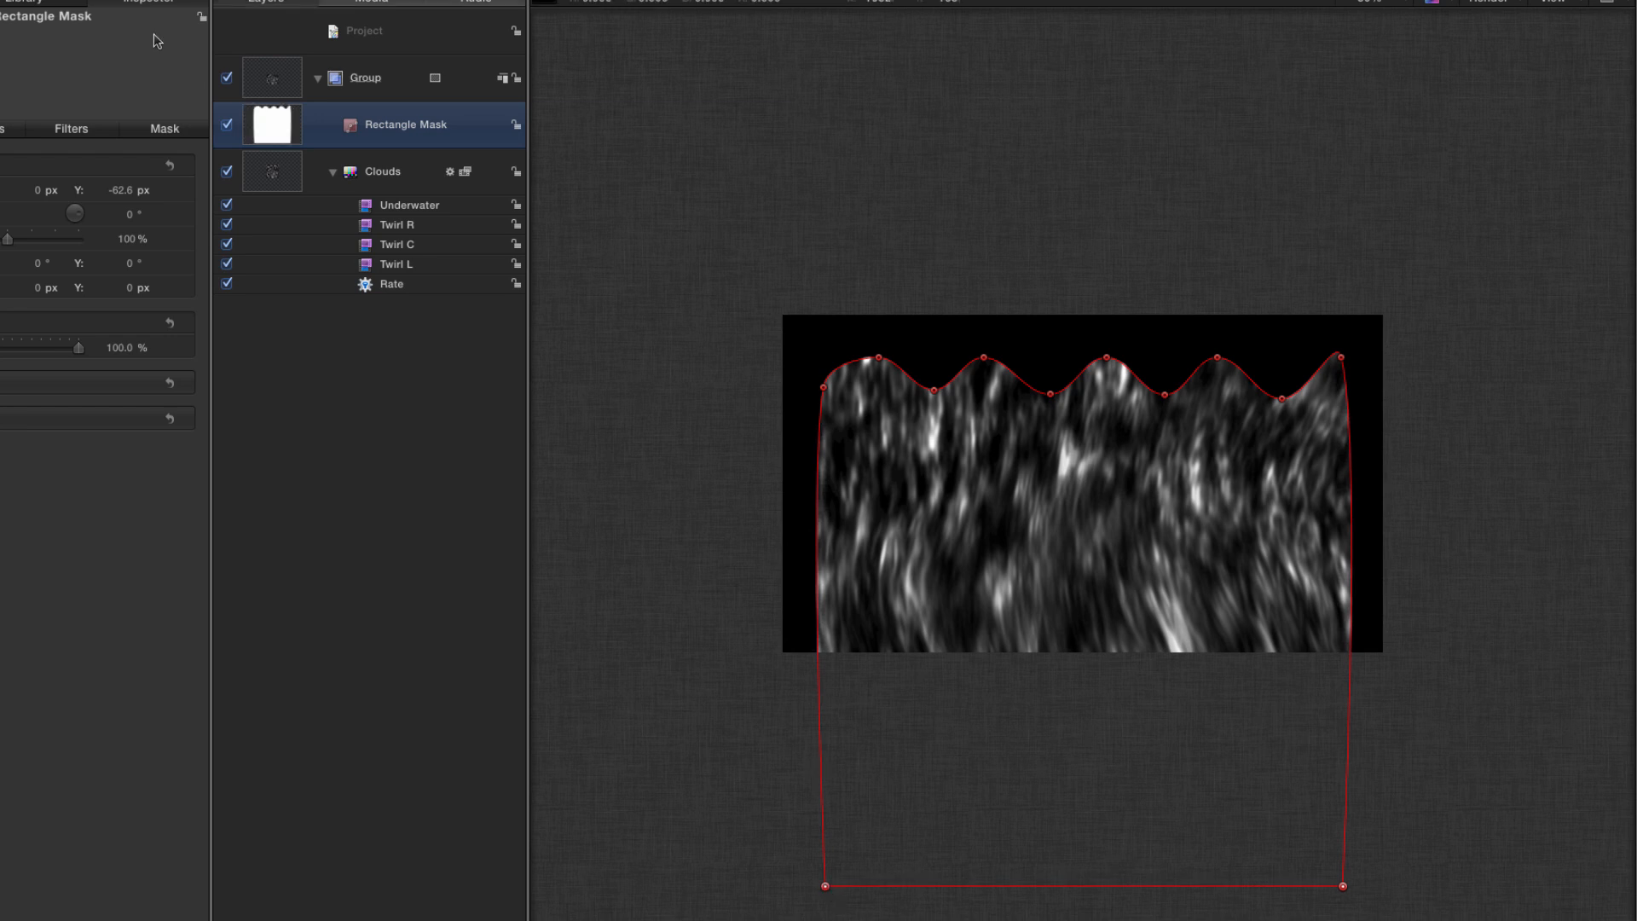
Add a Wriggle Shape behavior to the Rectangle Mask and apply it to Points and Tangents
{"action": "left_click", "coordinate": [1504, 876]}
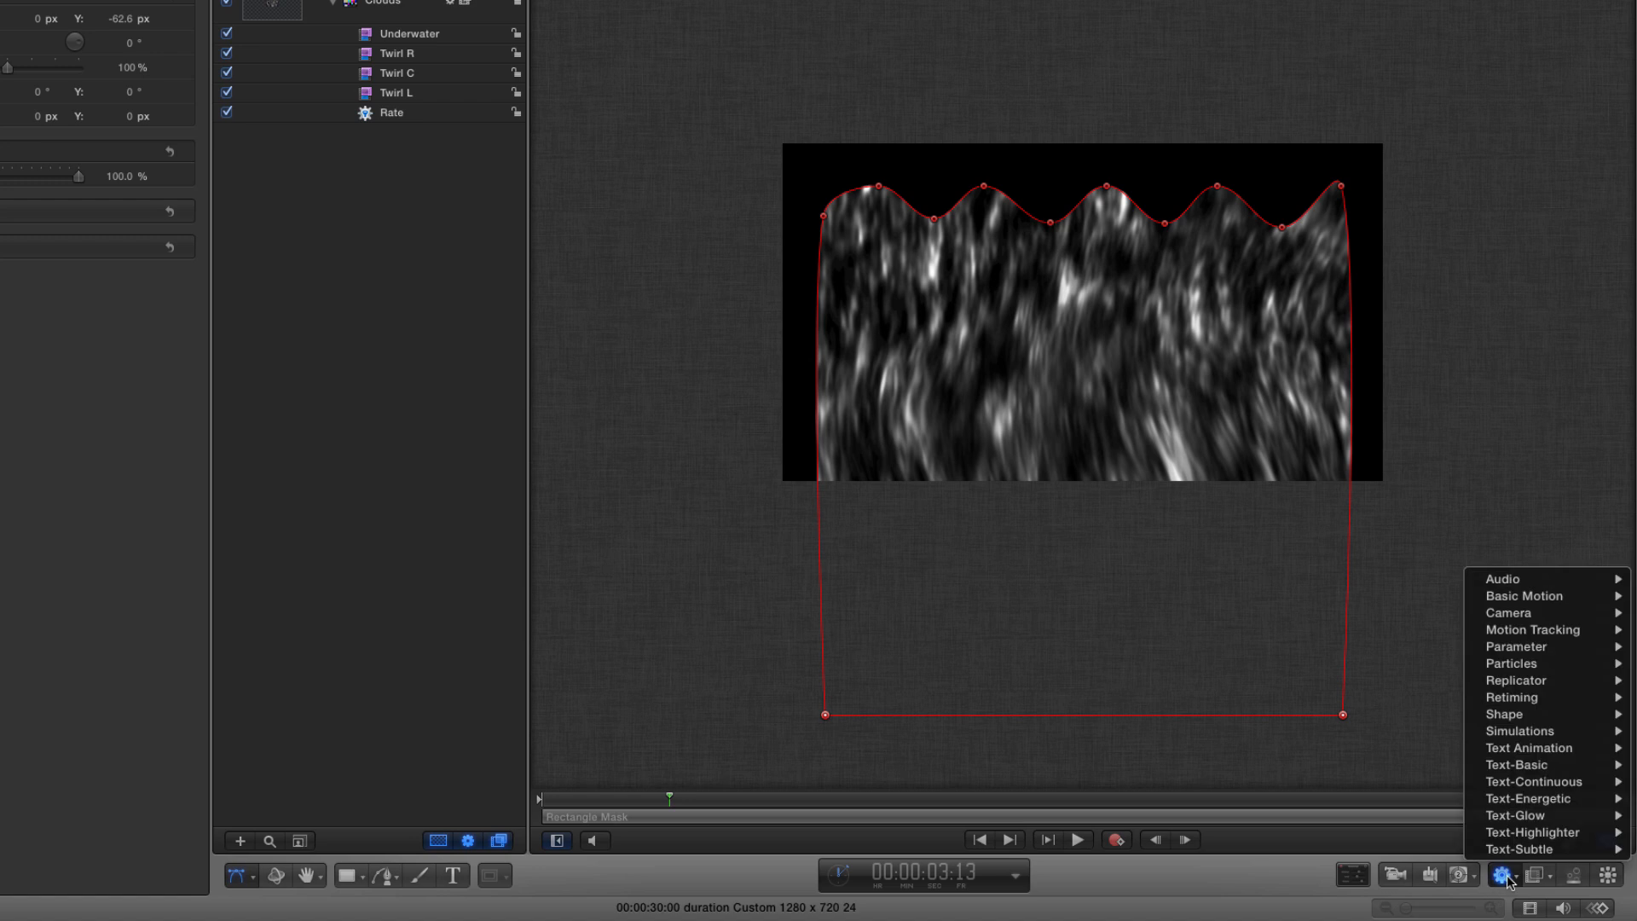
{"action": "mouse_move", "coordinate": [1523, 718]}
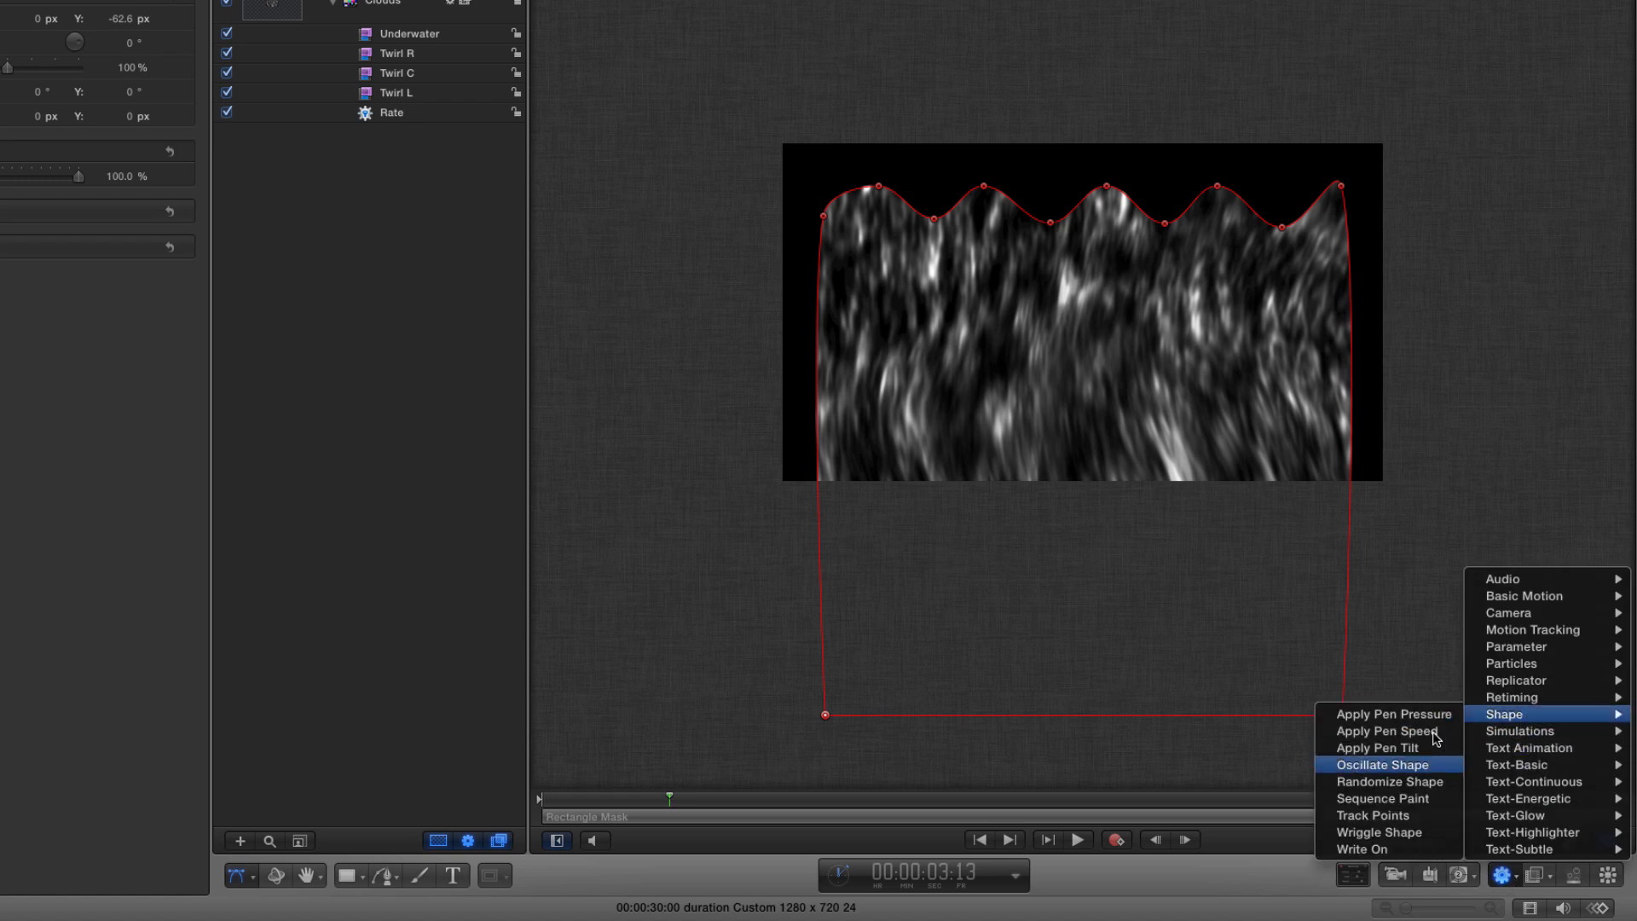
{"action": "left_click", "coordinate": [1412, 832]}
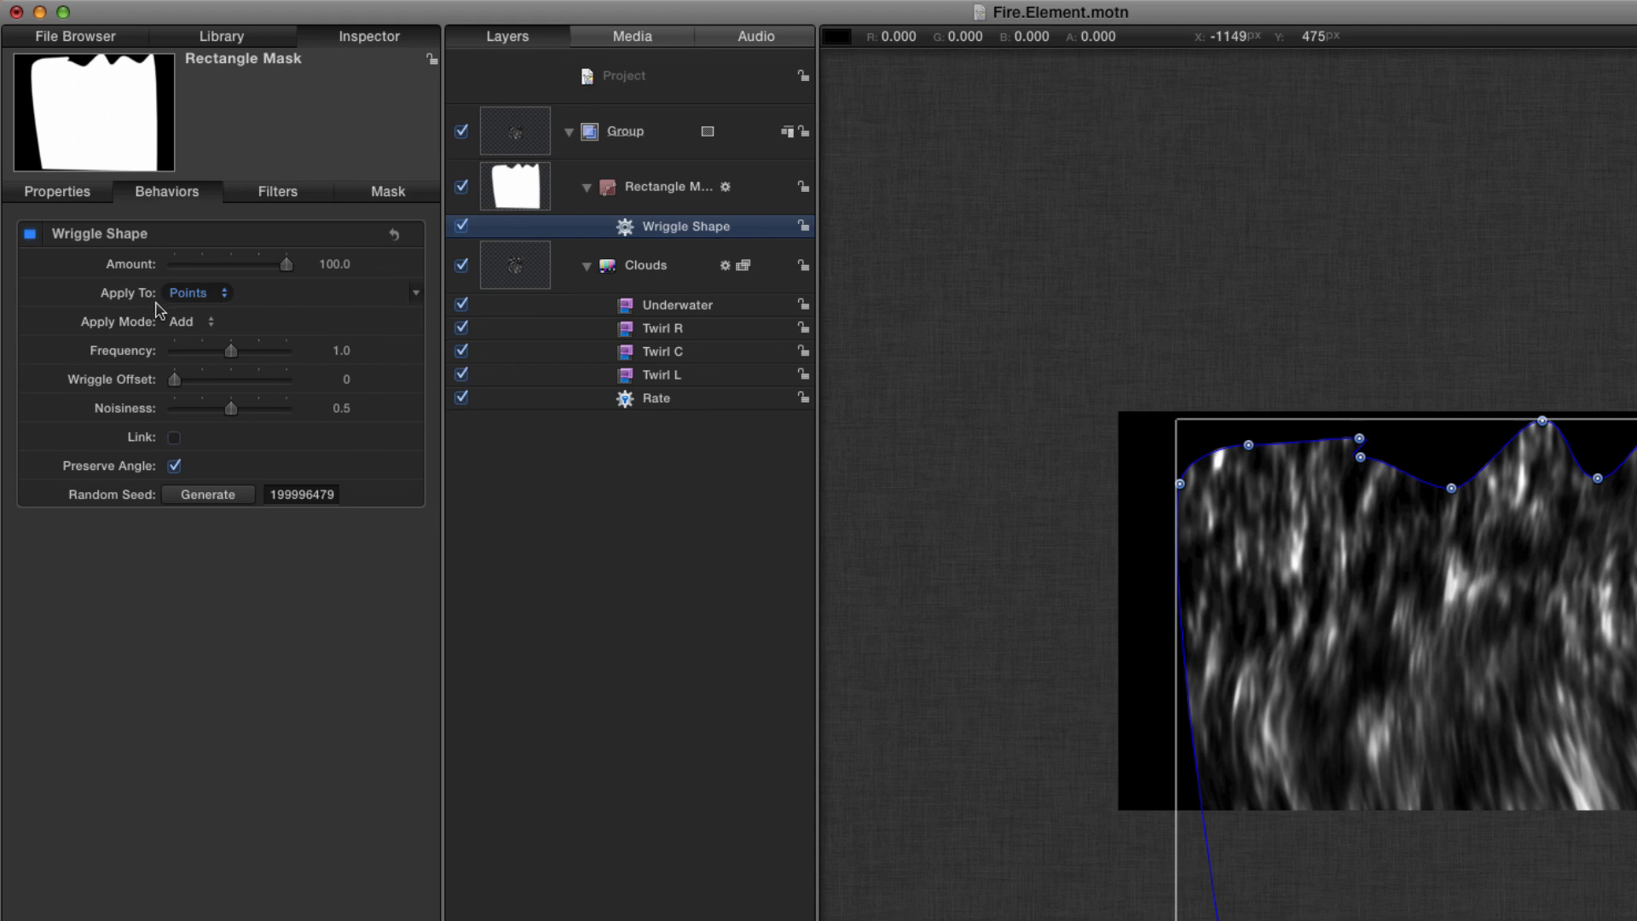
{"action": "left_click", "coordinate": [194, 294]}
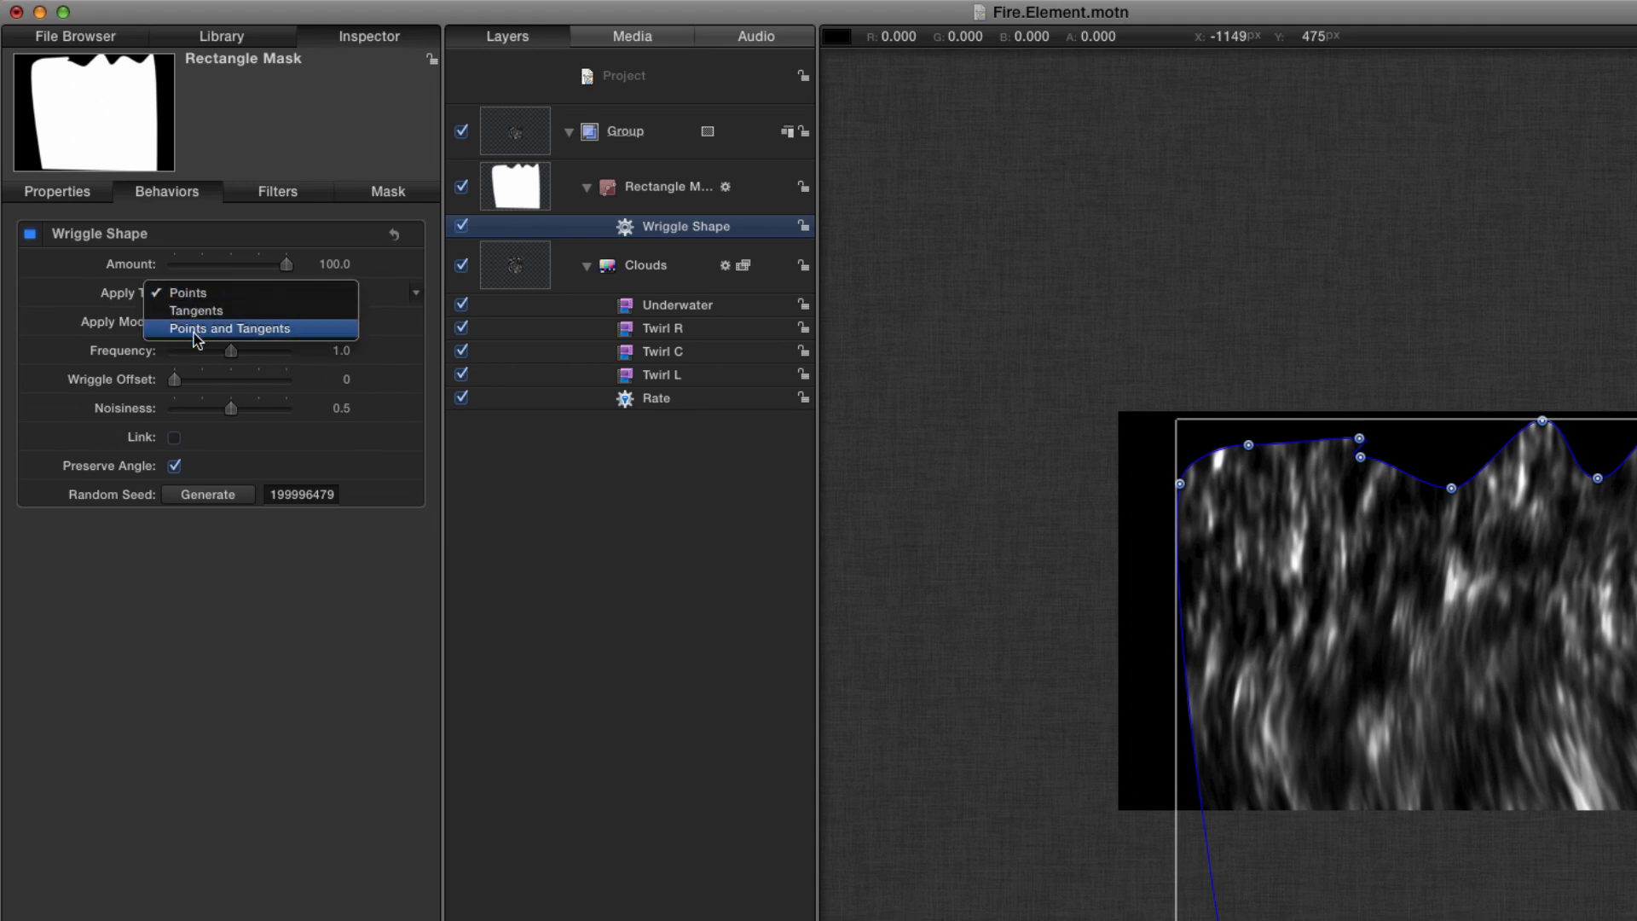
{"action": "left_click", "coordinate": [194, 329]}
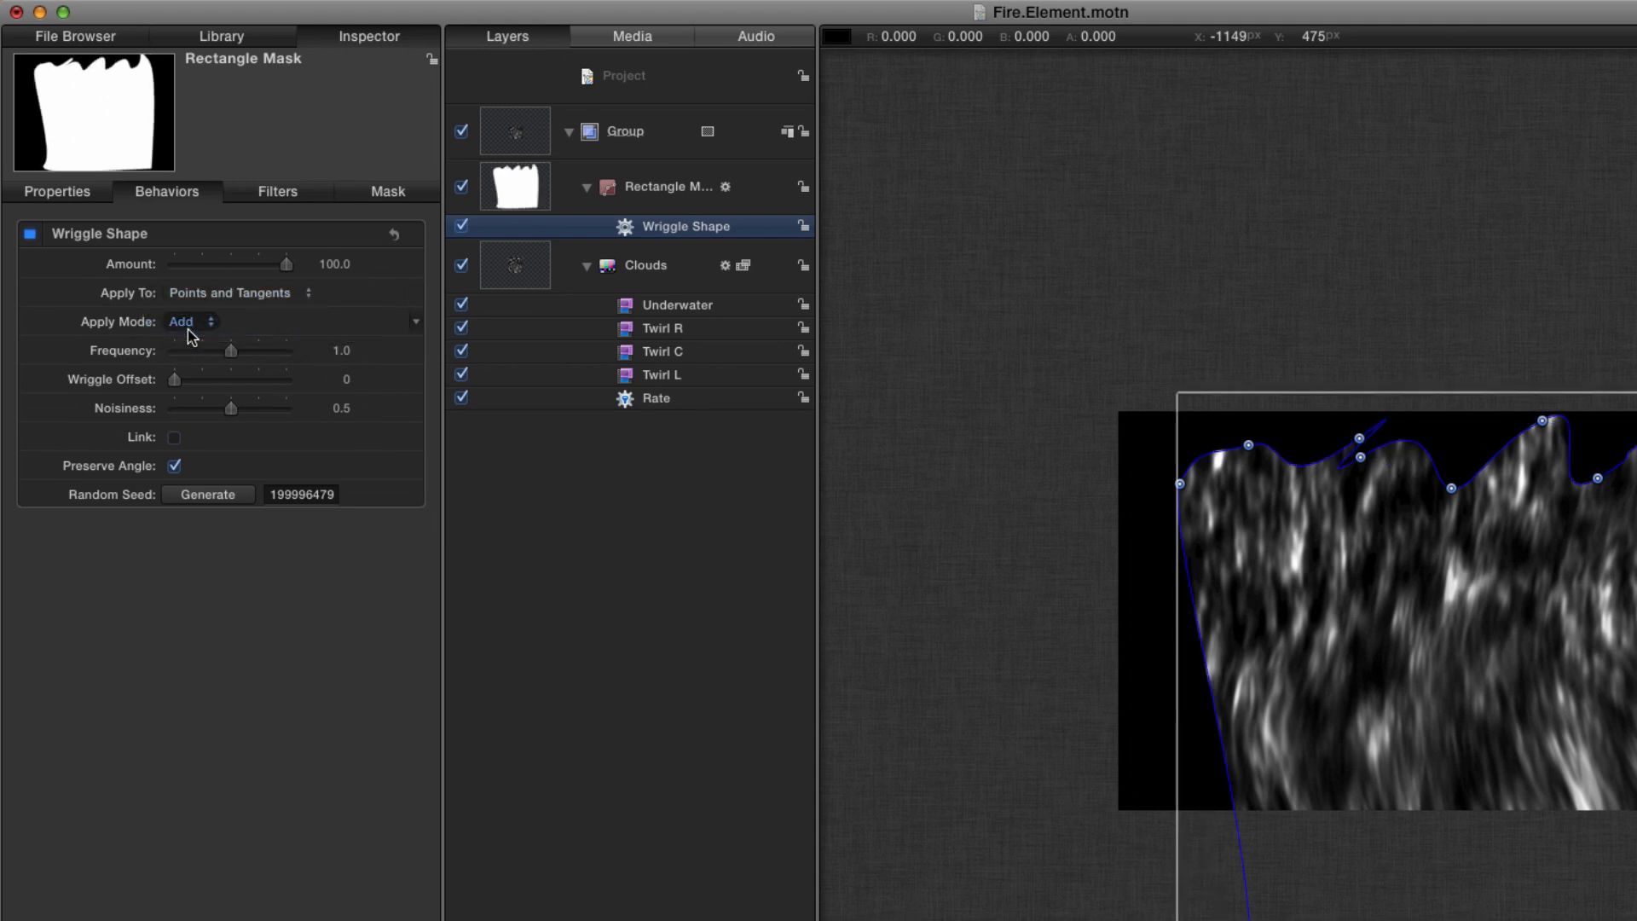
Set the Wriggle Shape behavior's frequency to 0.54 and its noisiness to 0
{"action": "left_click", "coordinate": [344, 350]}
{"action": "type", "text": "0.54"}
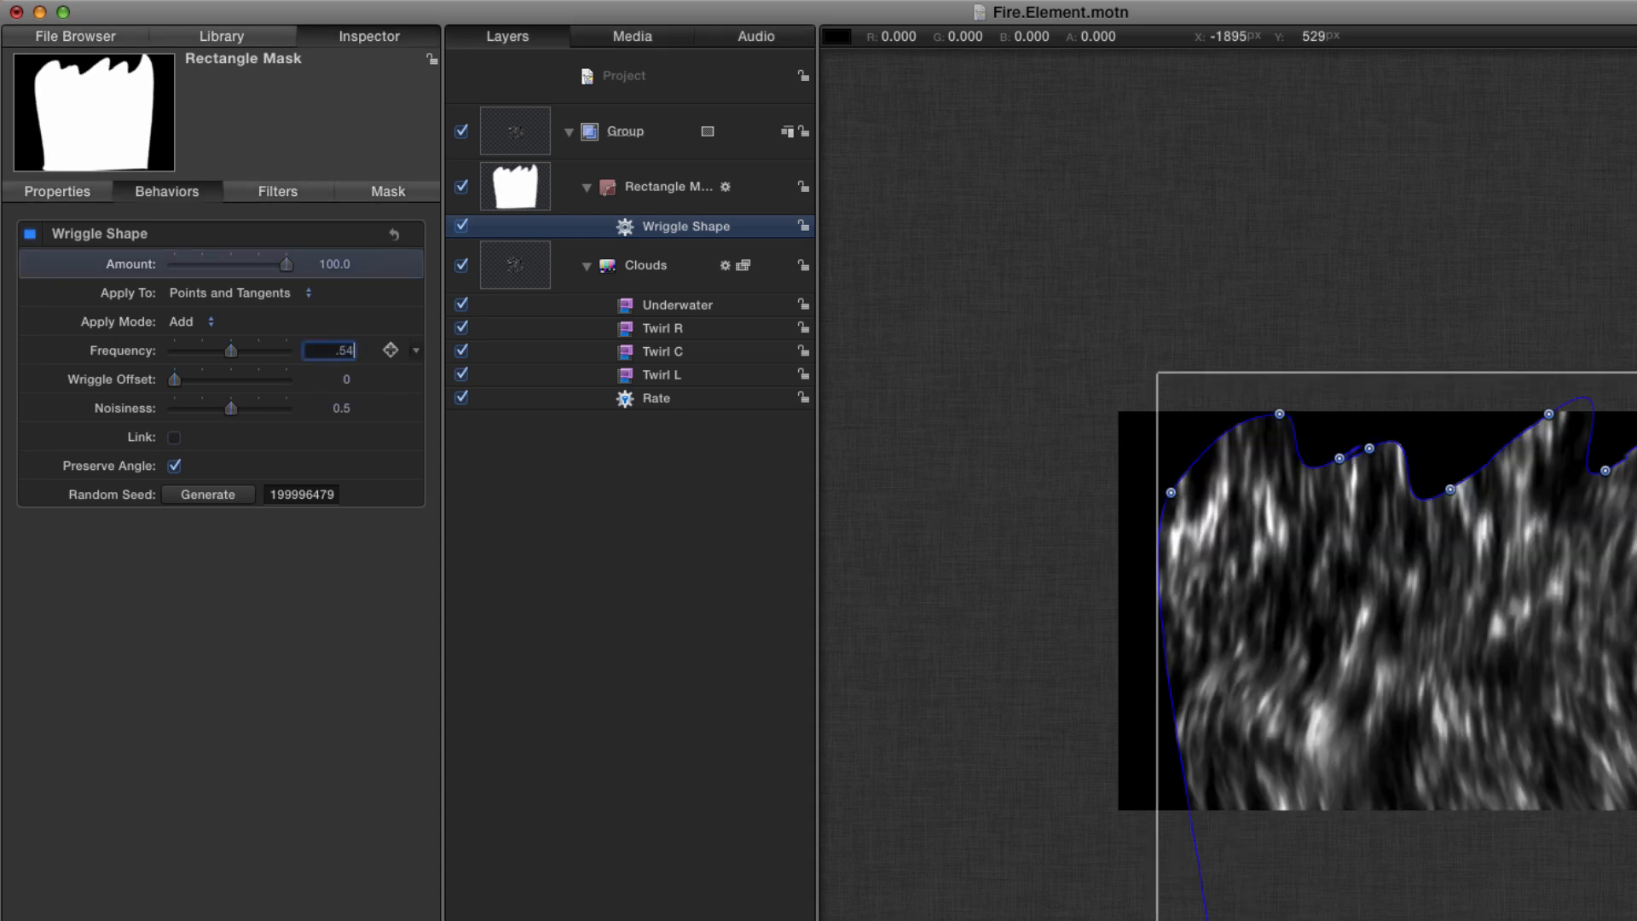
{"action": "key", "text": "Return"}
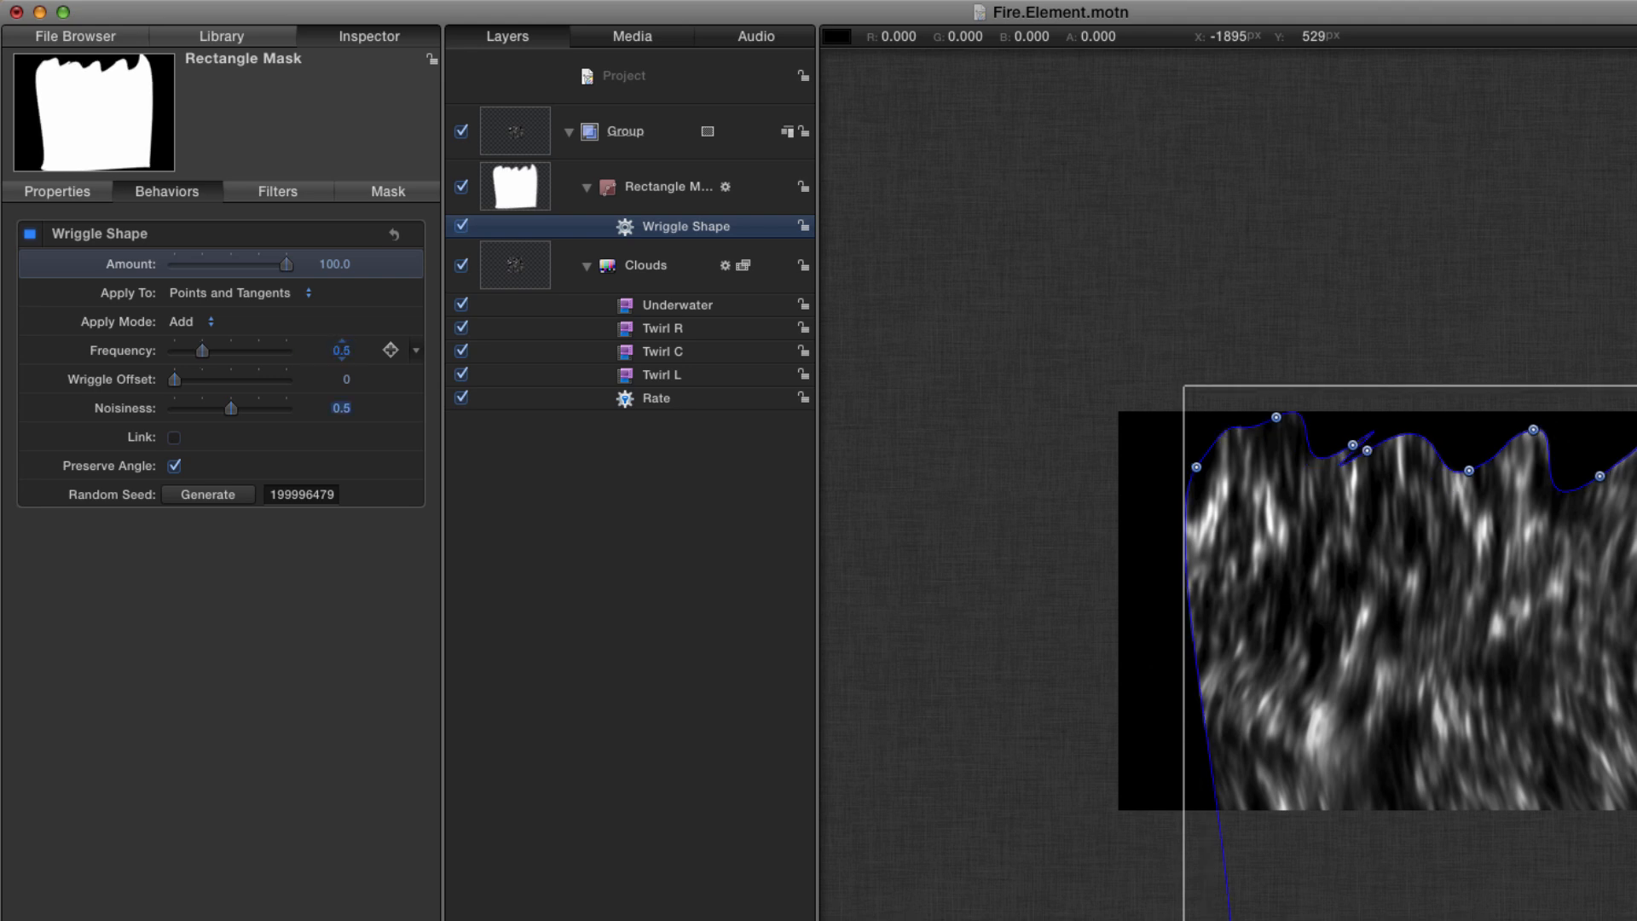
{"action": "type", "text": "0"}
{"action": "key", "text": "Return"}
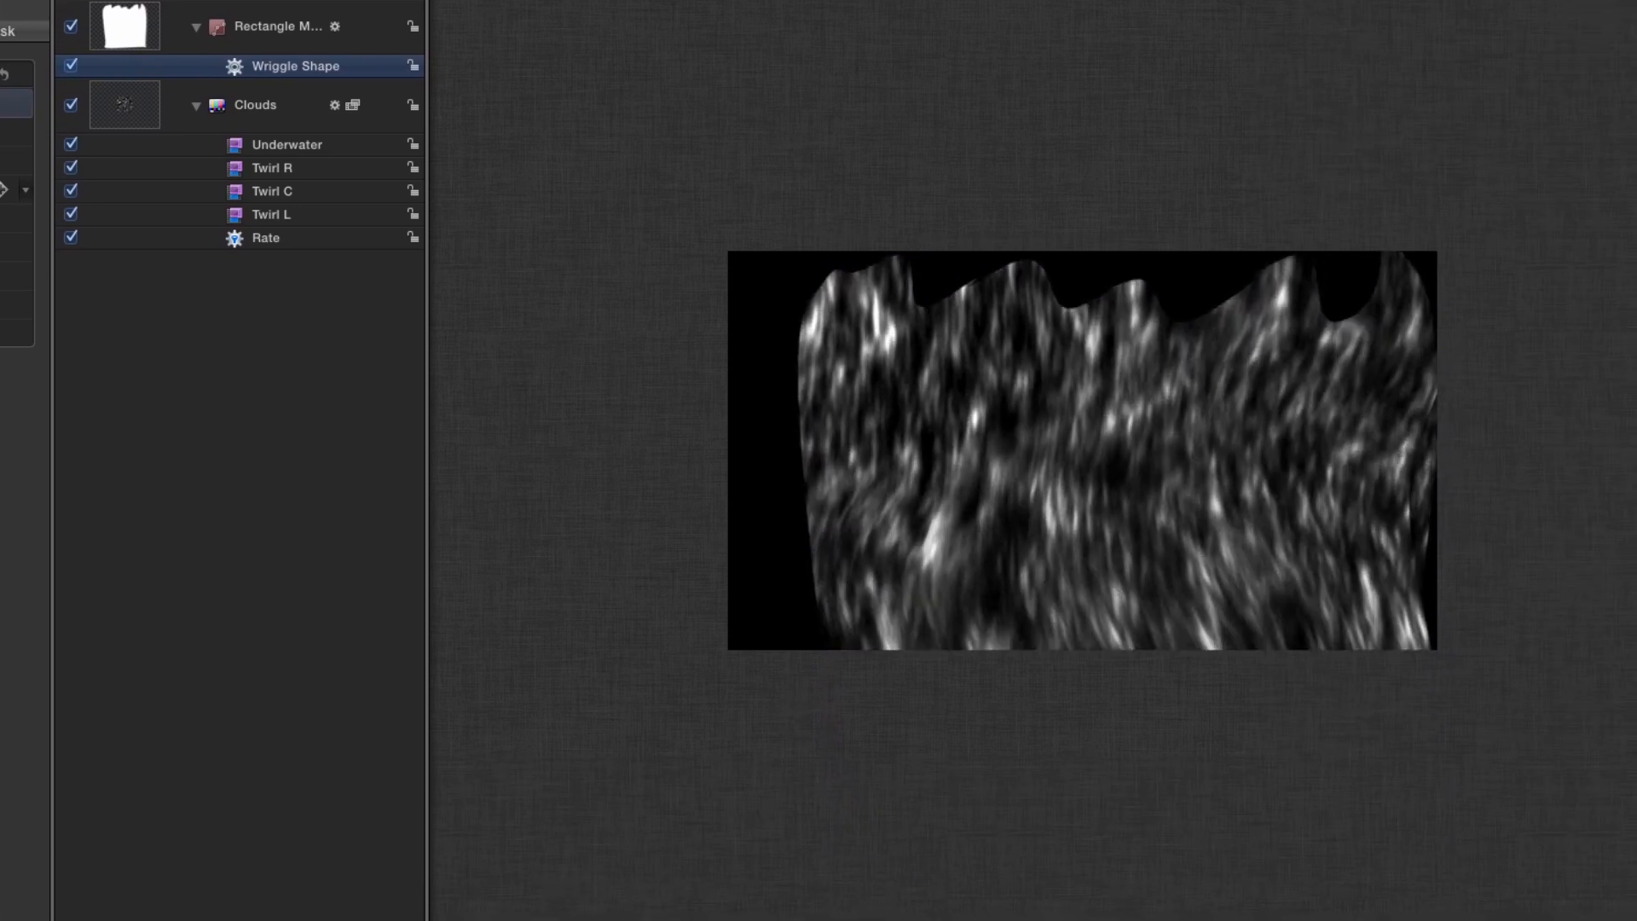
Transform the Rectangle Mask by narrowing it from its right edge and lowering its upper edge, and toggle playback
{"action": "left_click", "coordinate": [111, 28]}
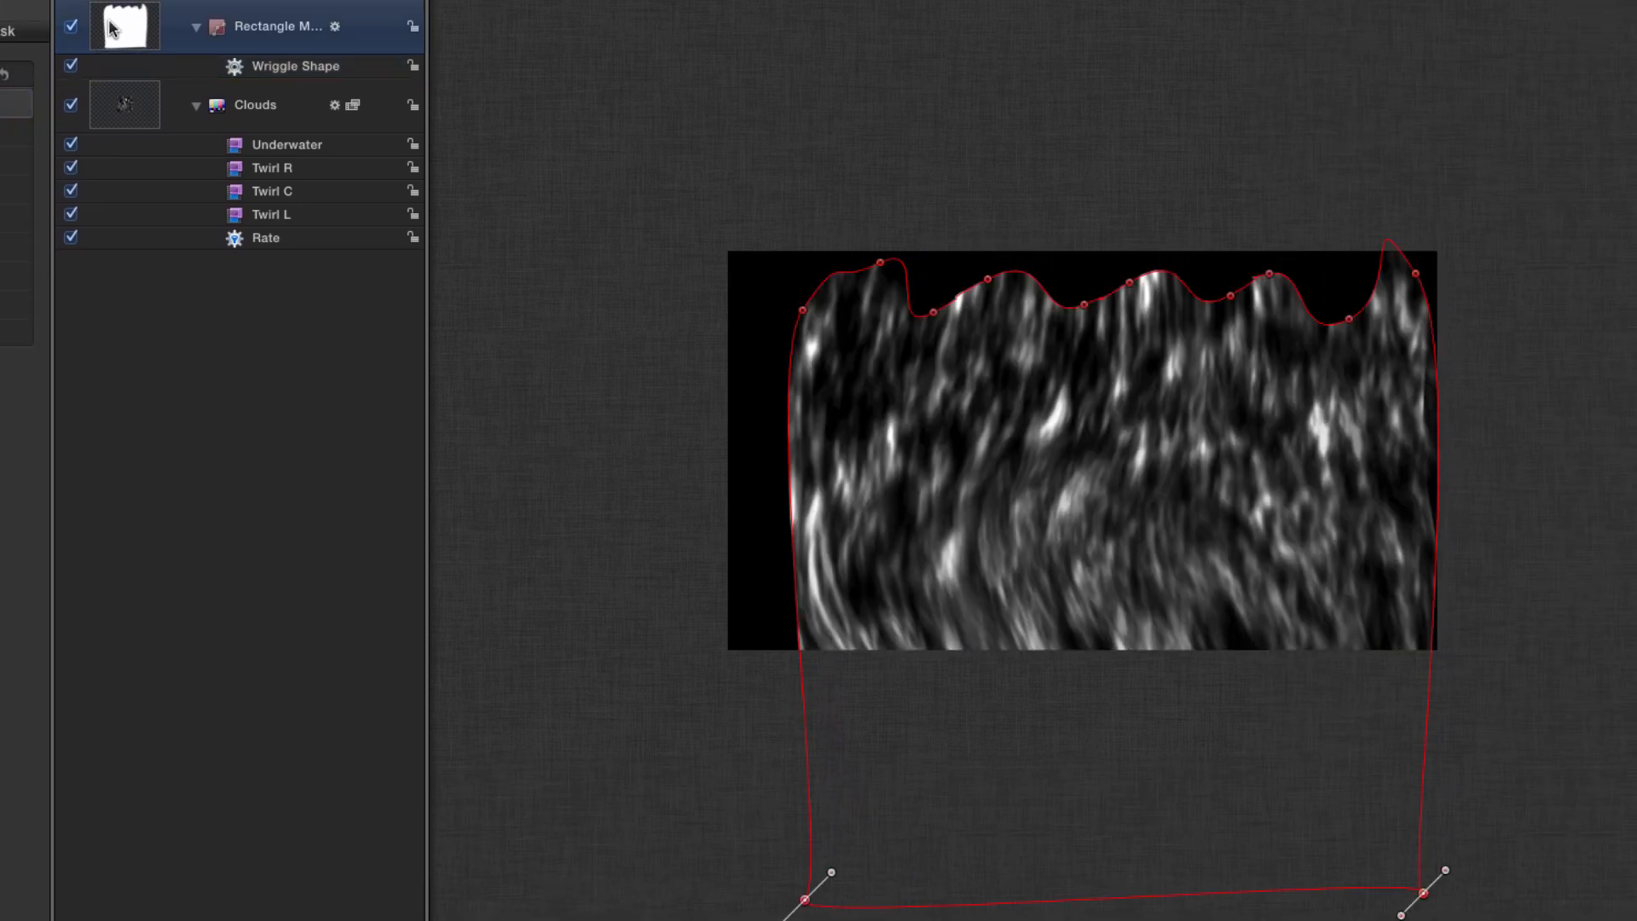
{"action": "key", "text": "Tab"}
{"action": "key", "text": "Tab"}
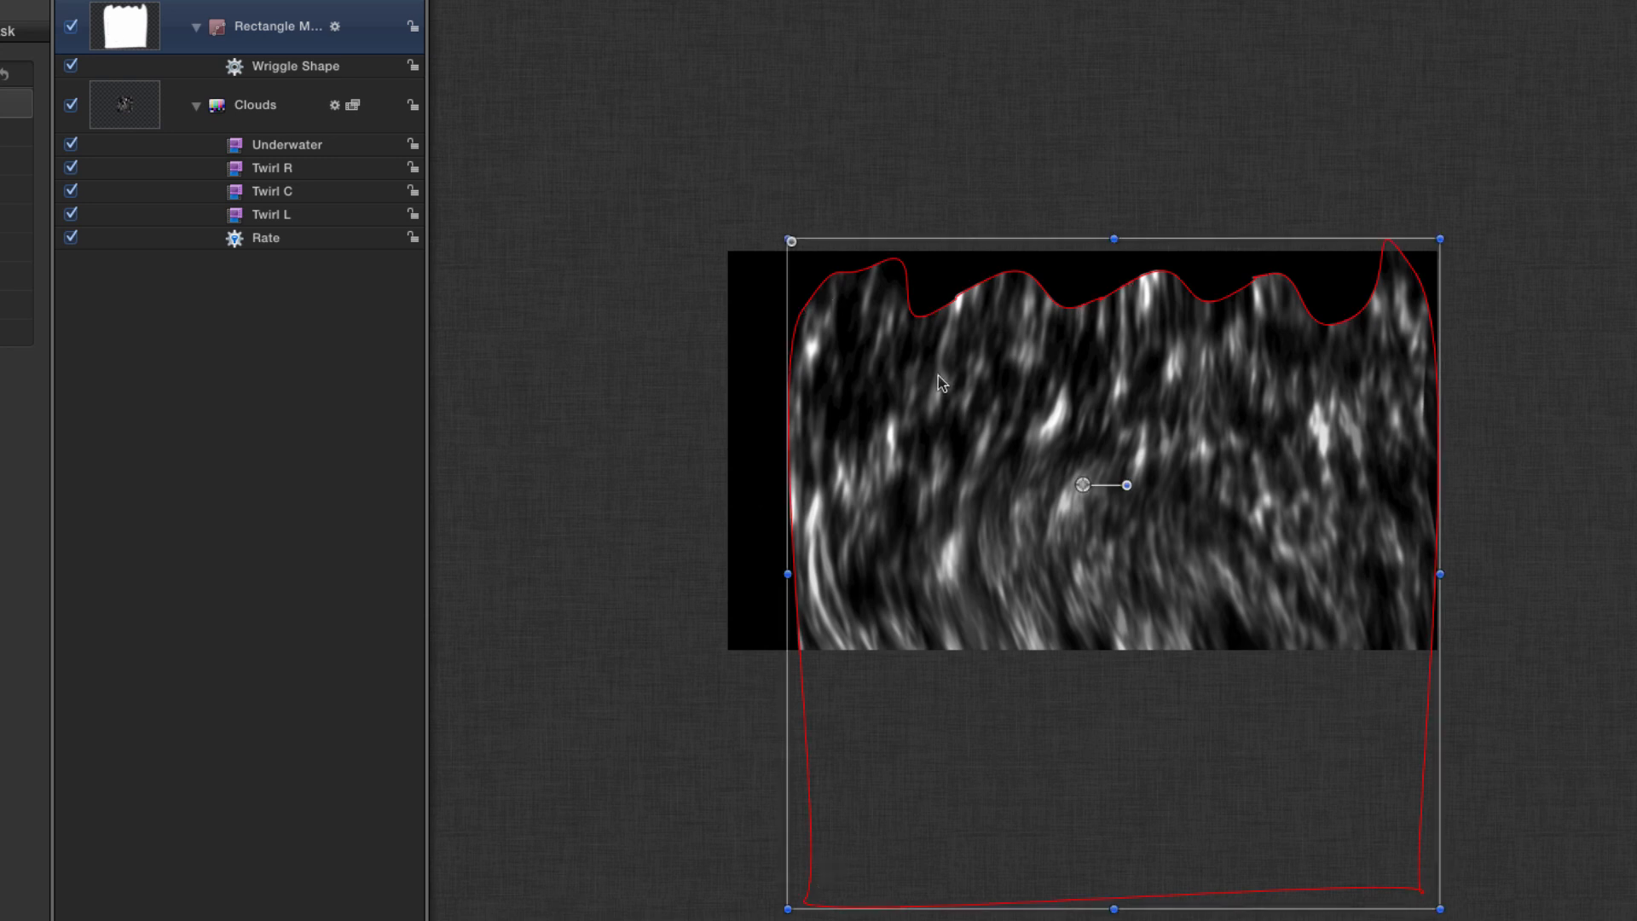
{"action": "left_click_drag", "start_coordinate": [1440, 574], "coordinate": [1391, 575]}
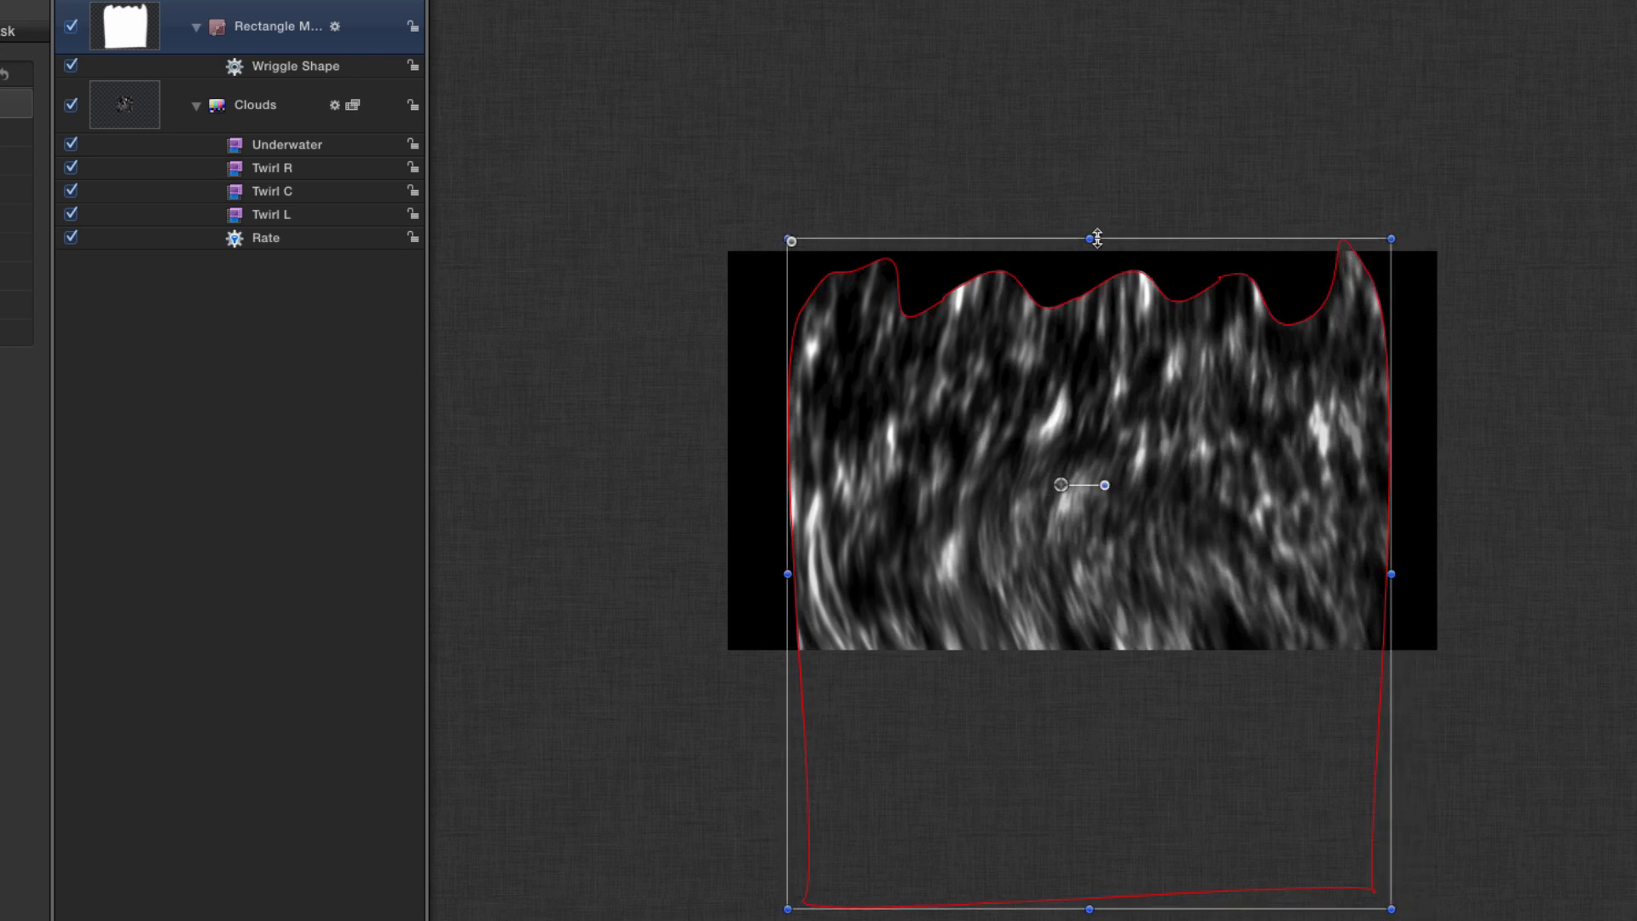
{"action": "left_click_drag", "start_coordinate": [1089, 240], "coordinate": [1089, 293]}
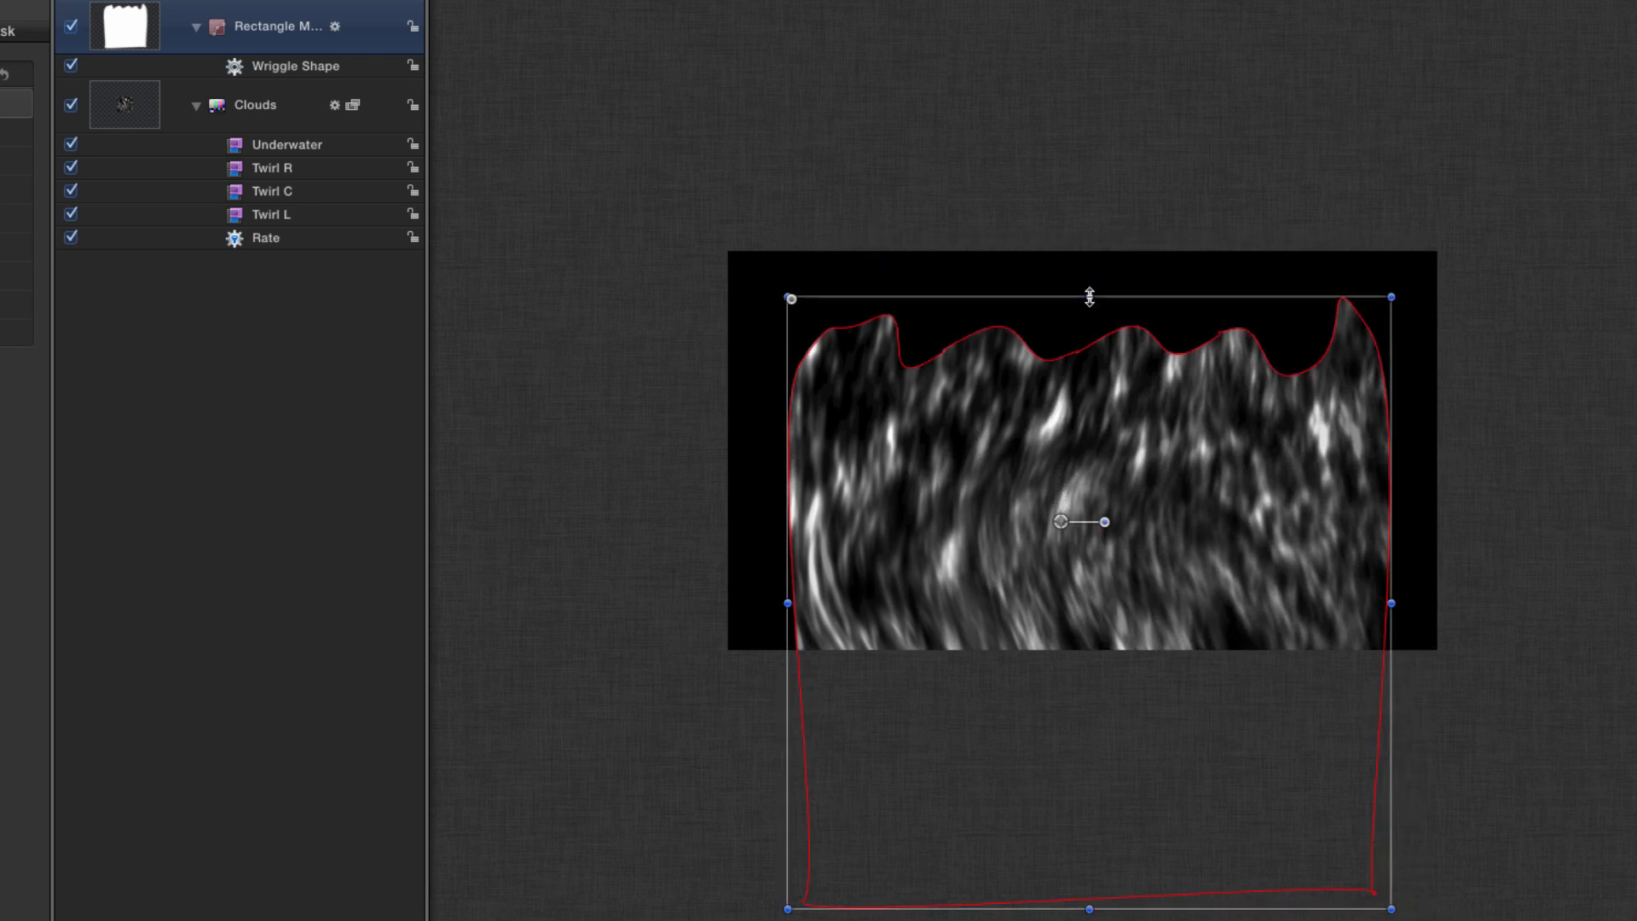
{"action": "key", "text": "space"}
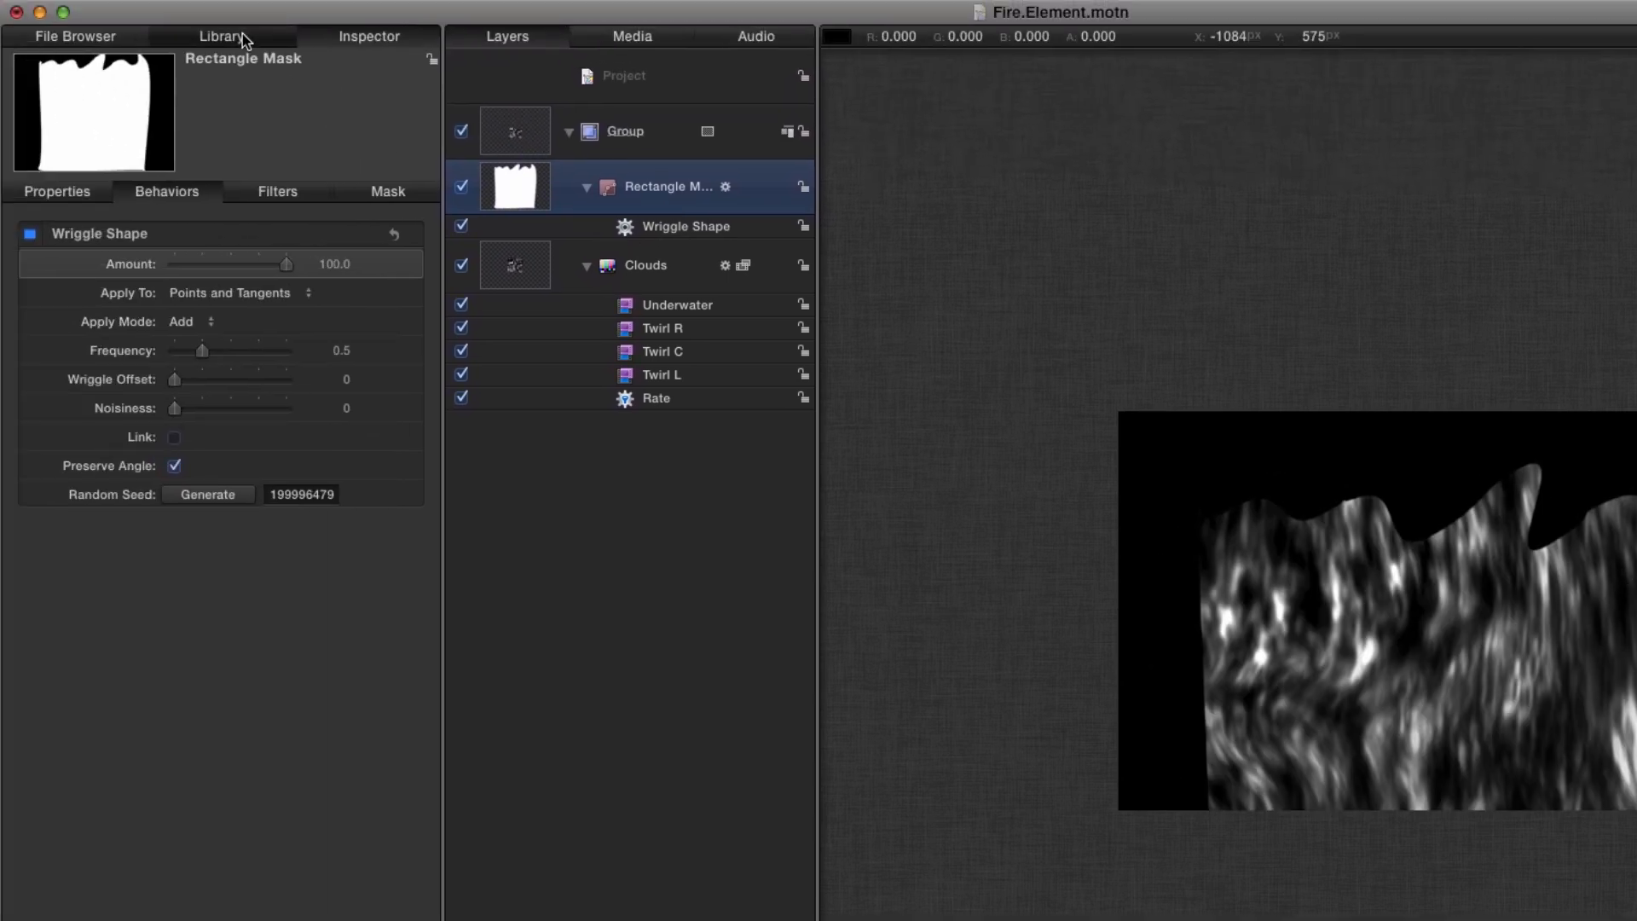
Add a Gaussian Blur filter from the Blur category to the Rectangle Mask and show the mask's shape controls
{"action": "left_click", "coordinate": [245, 37]}
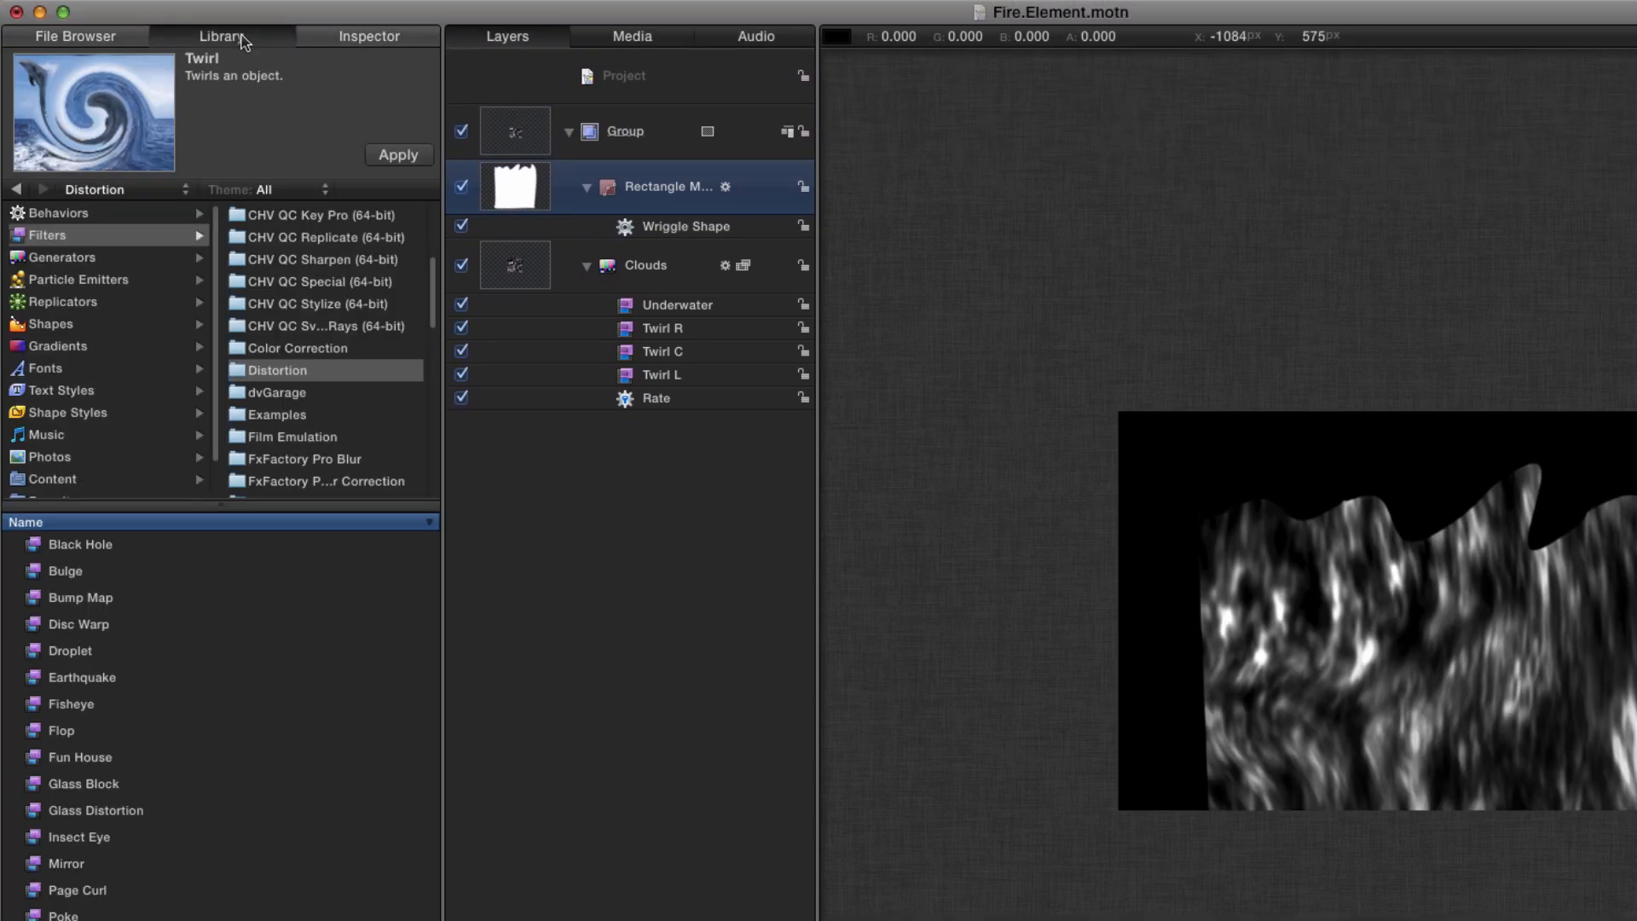
{"action": "scroll", "coordinate": [284, 290], "scroll_direction": "up", "scroll_amount": 5}
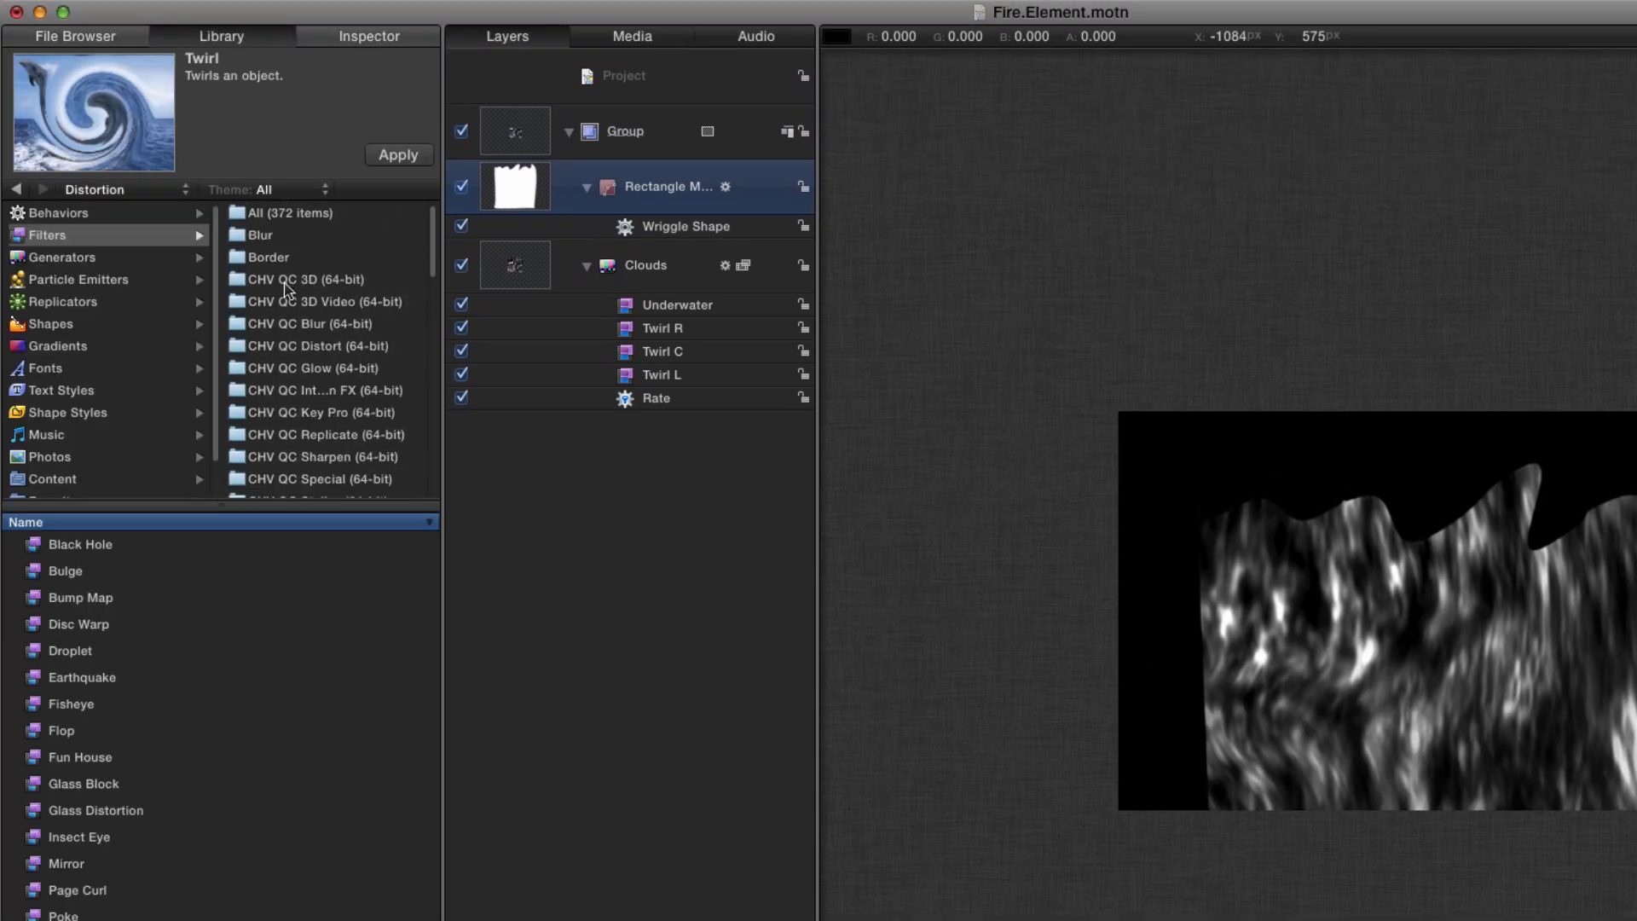
{"action": "left_click", "coordinate": [247, 243]}
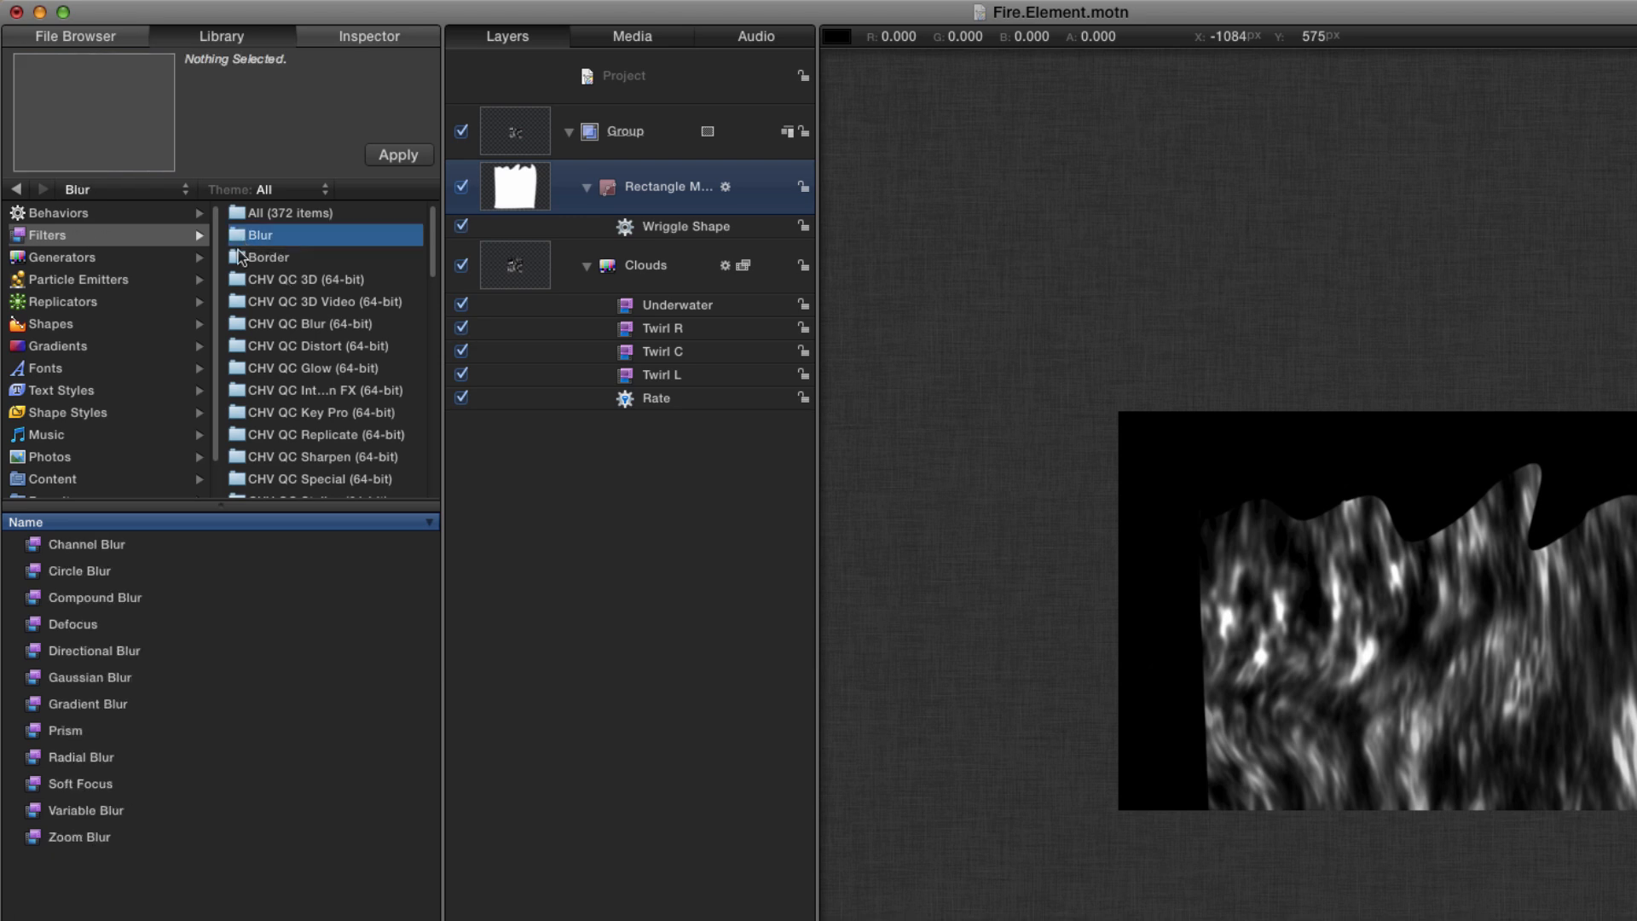
{"action": "left_click_drag", "start_coordinate": [51, 680], "coordinate": [510, 187]}
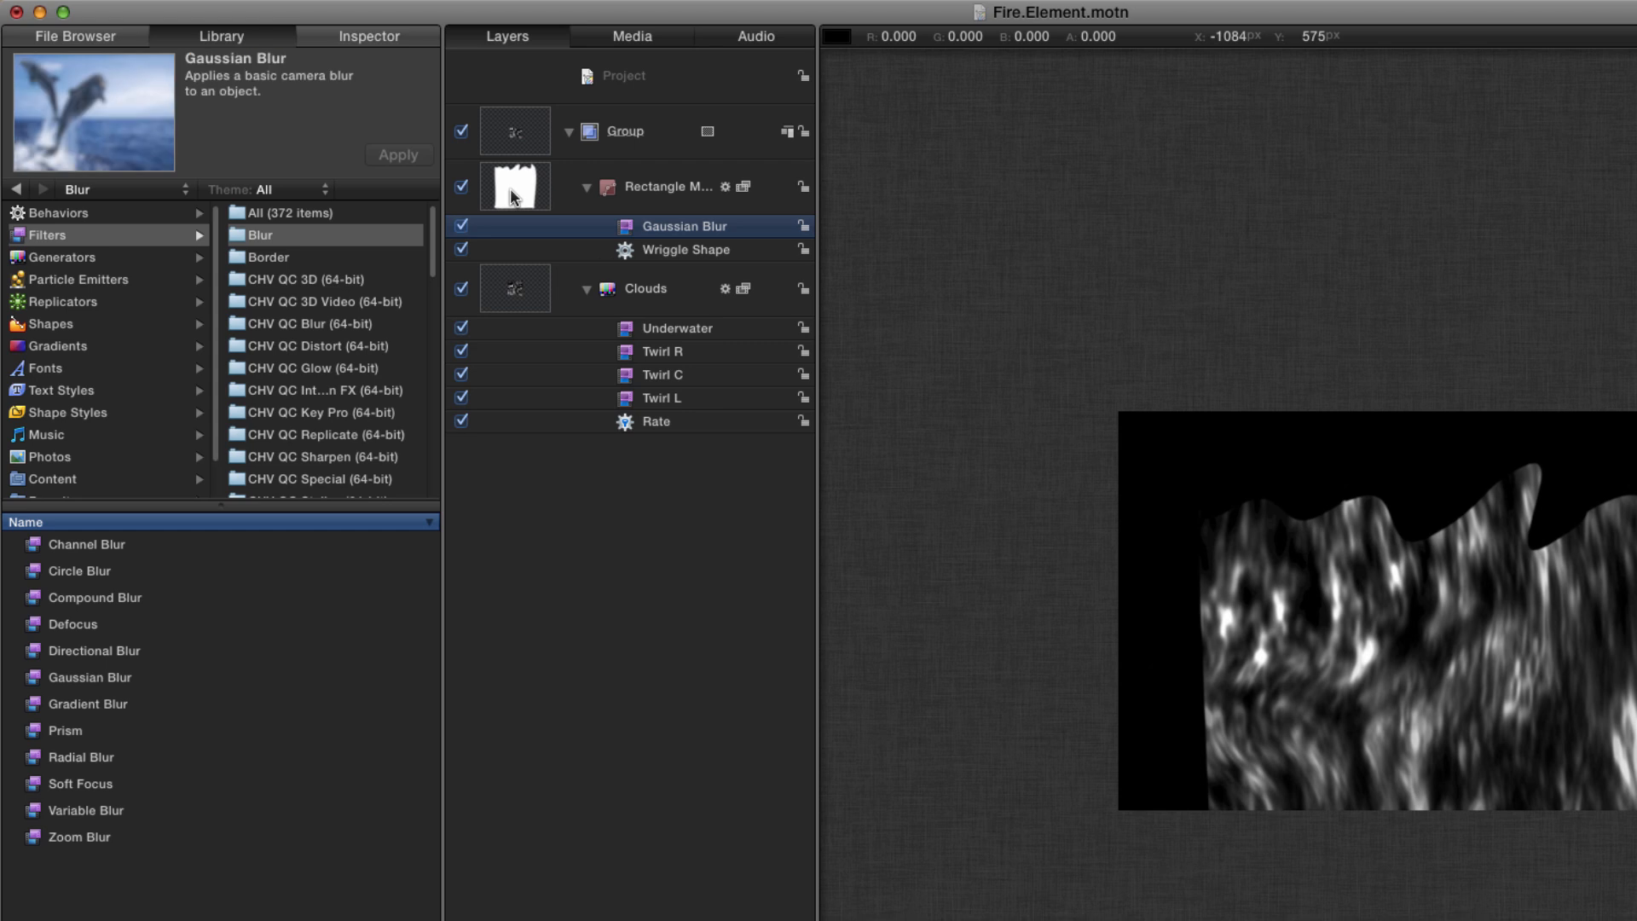
{"action": "left_click", "coordinate": [369, 36]}
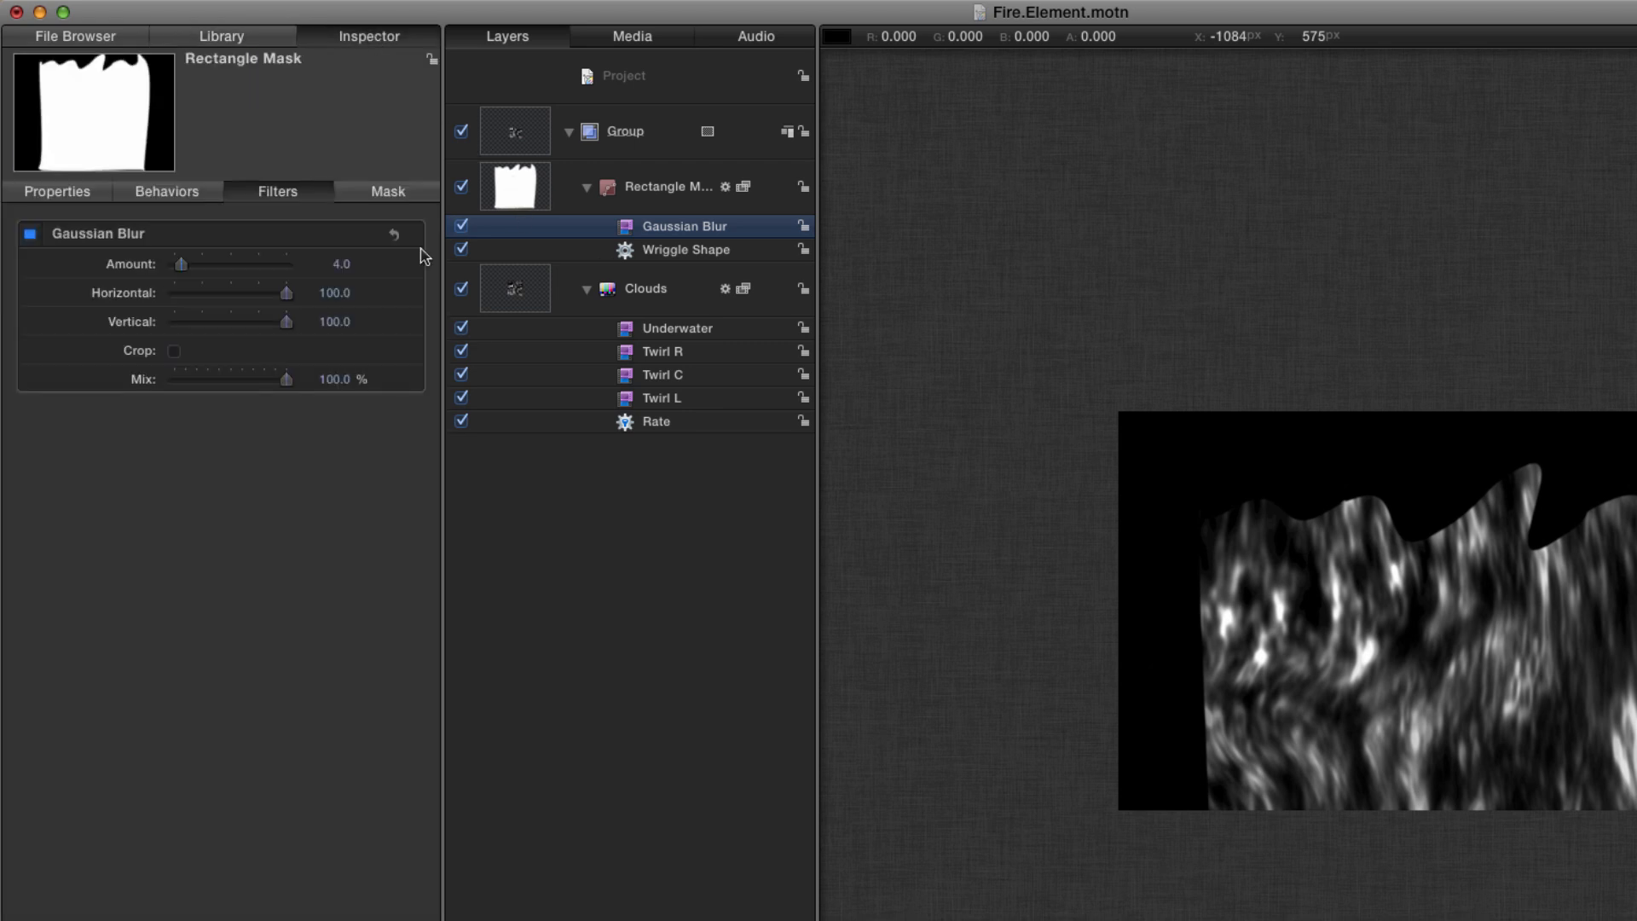
{"action": "left_click", "coordinate": [386, 191]}
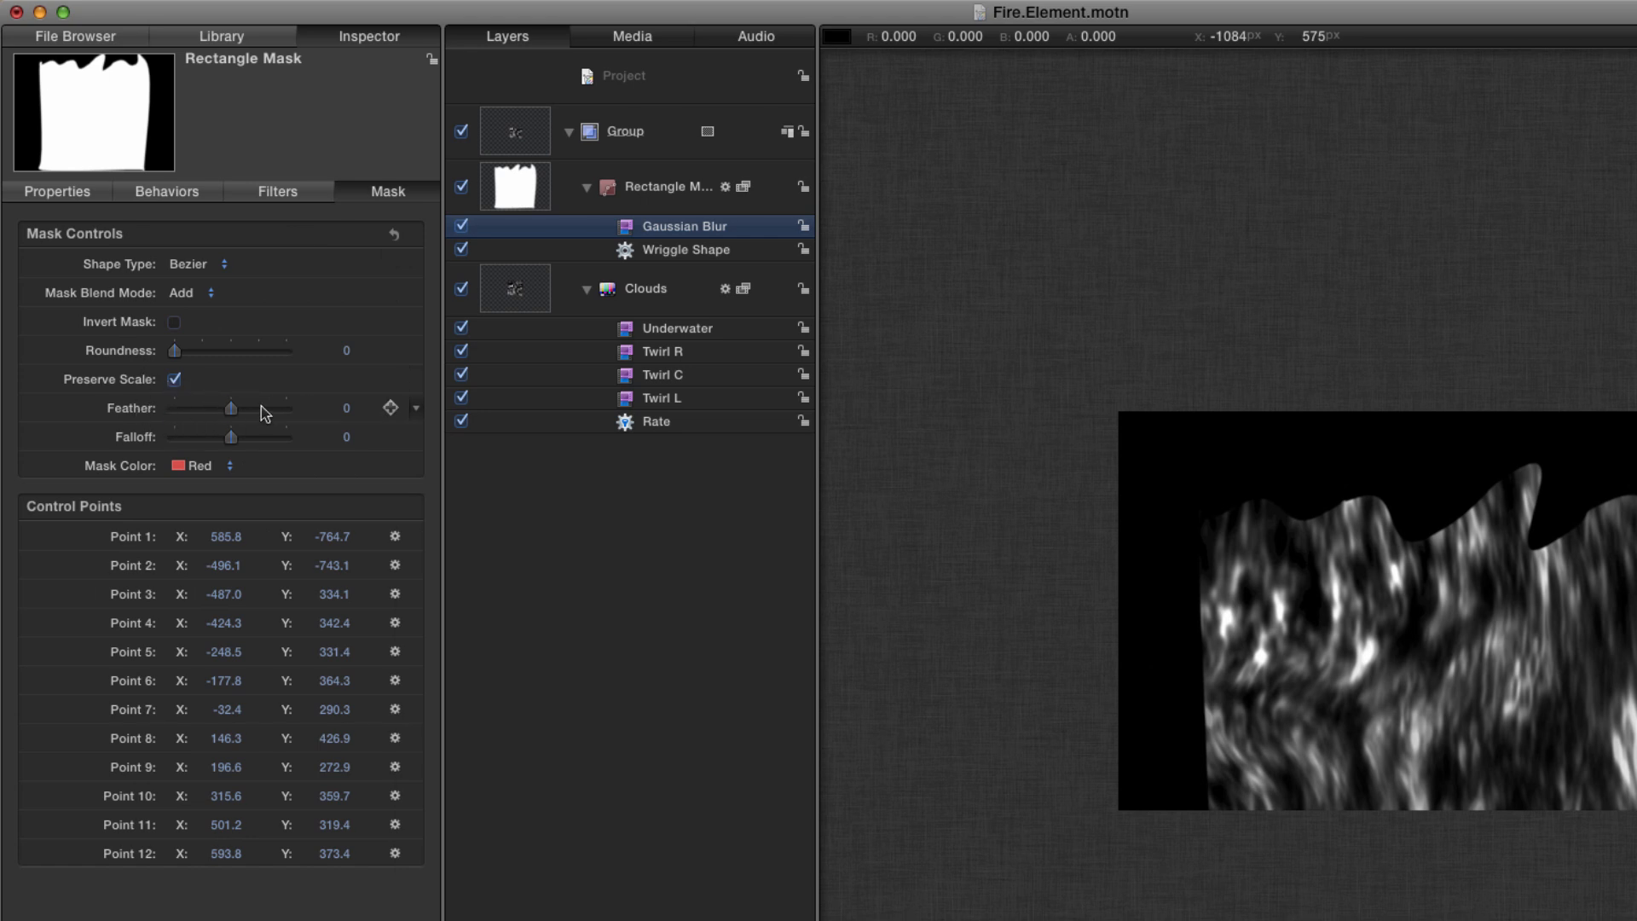
Set the mask's Gaussian Blur to a horizontal value of 2 and an amount of 300
{"action": "left_click", "coordinate": [278, 192]}
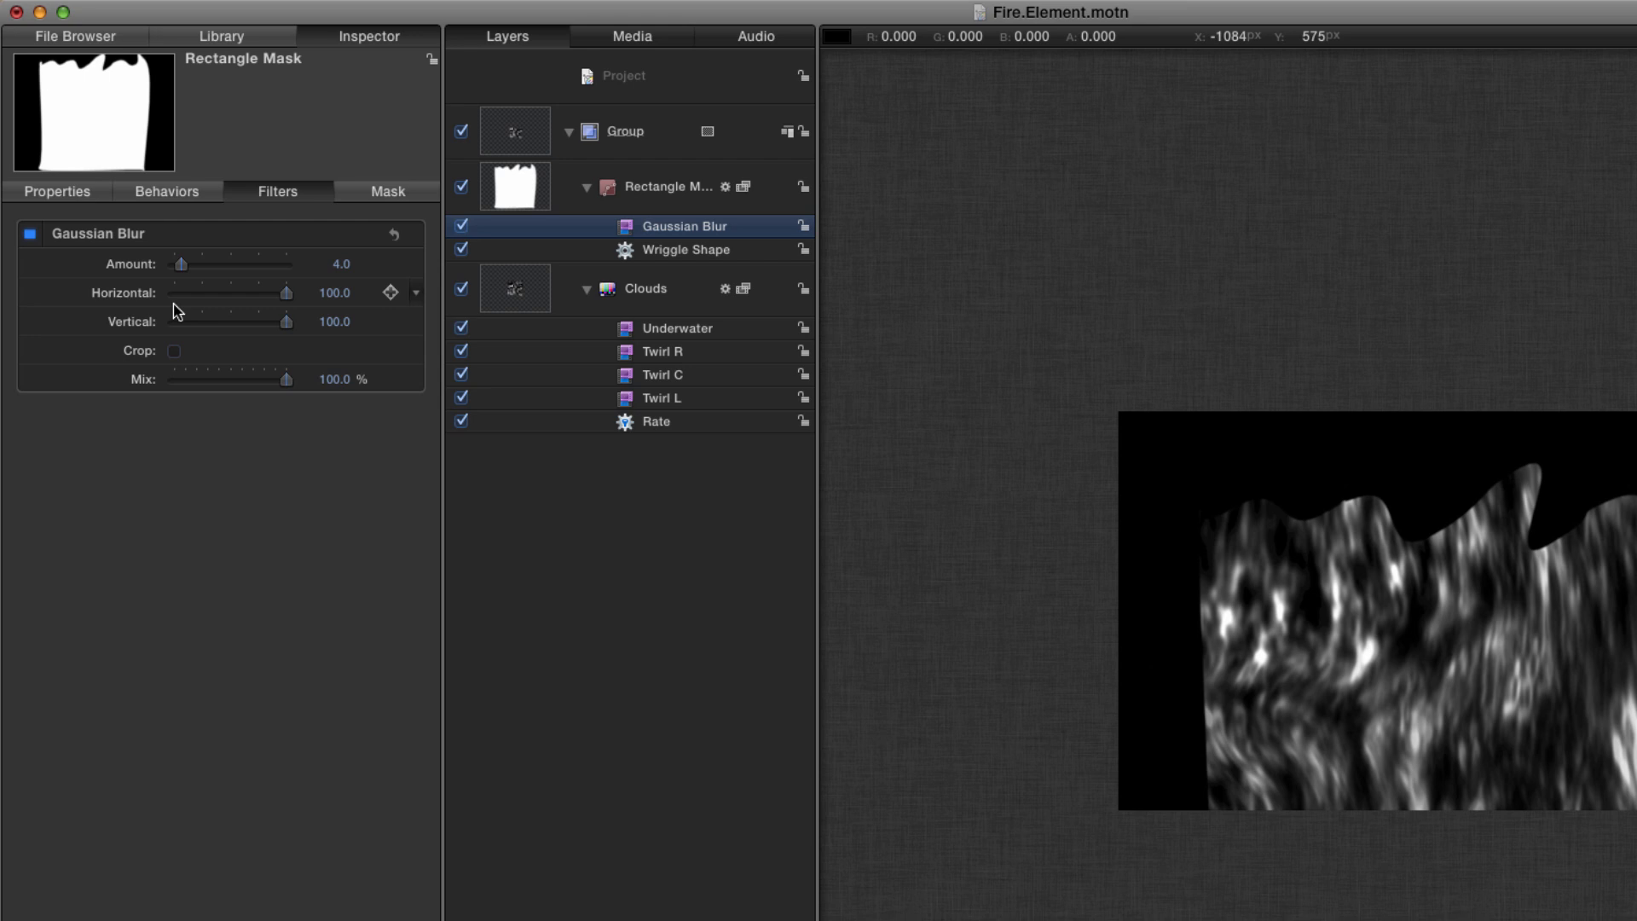
{"action": "left_click", "coordinate": [337, 294]}
{"action": "type", "text": "2"}
{"action": "key", "text": "Return"}
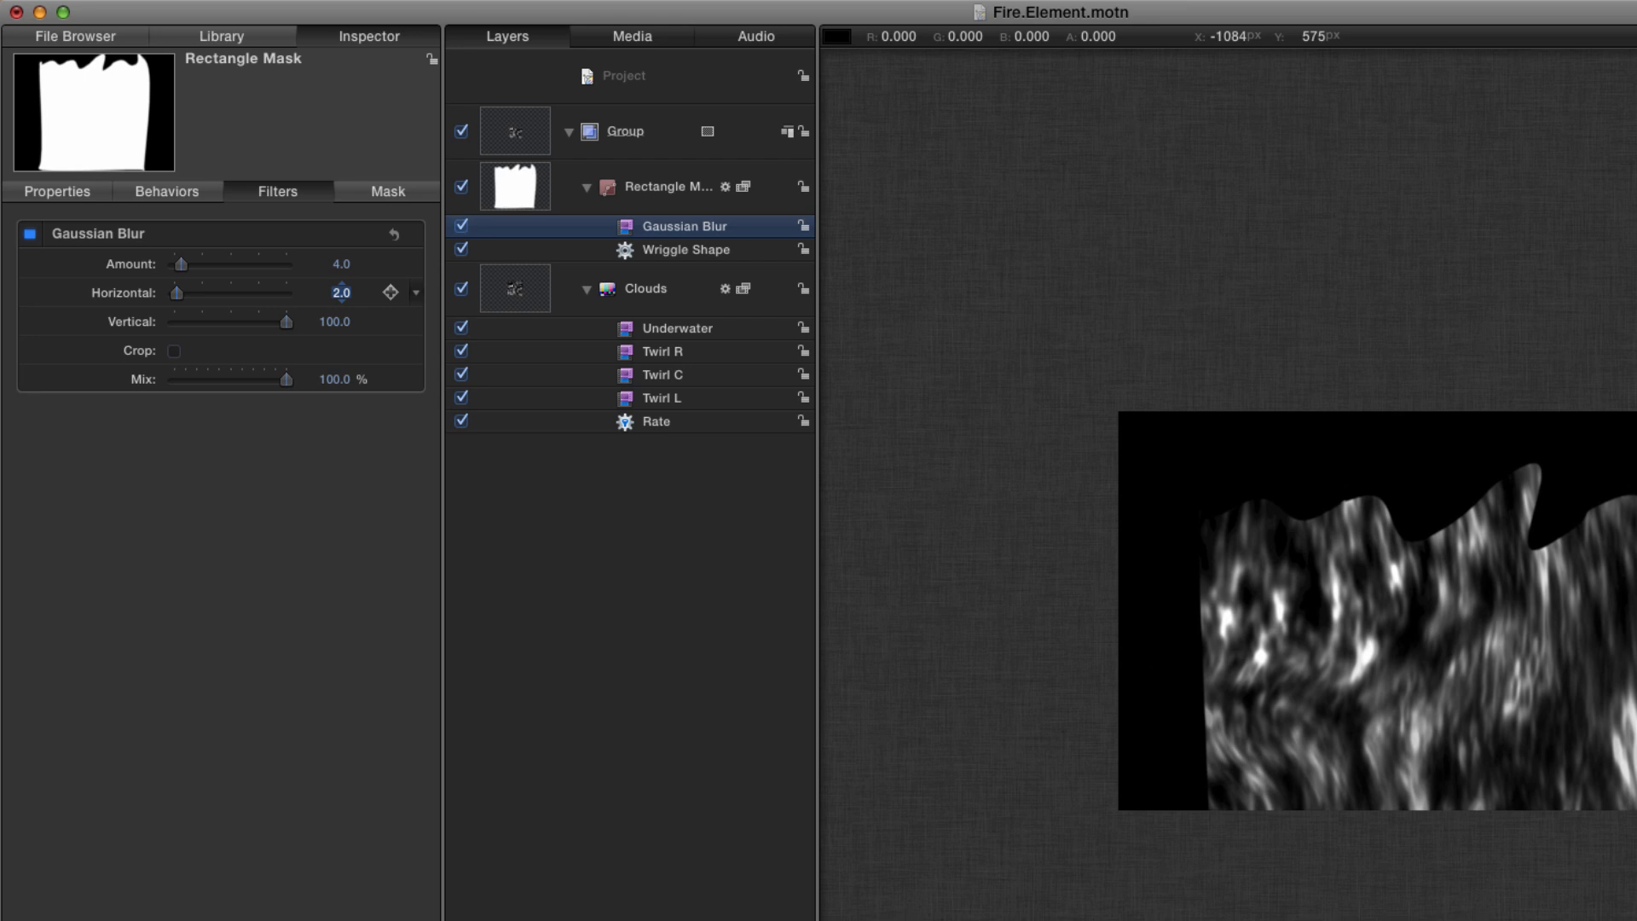
{"action": "left_click", "coordinate": [344, 264]}
{"action": "type", "text": "300"}
{"action": "key", "text": "Return"}
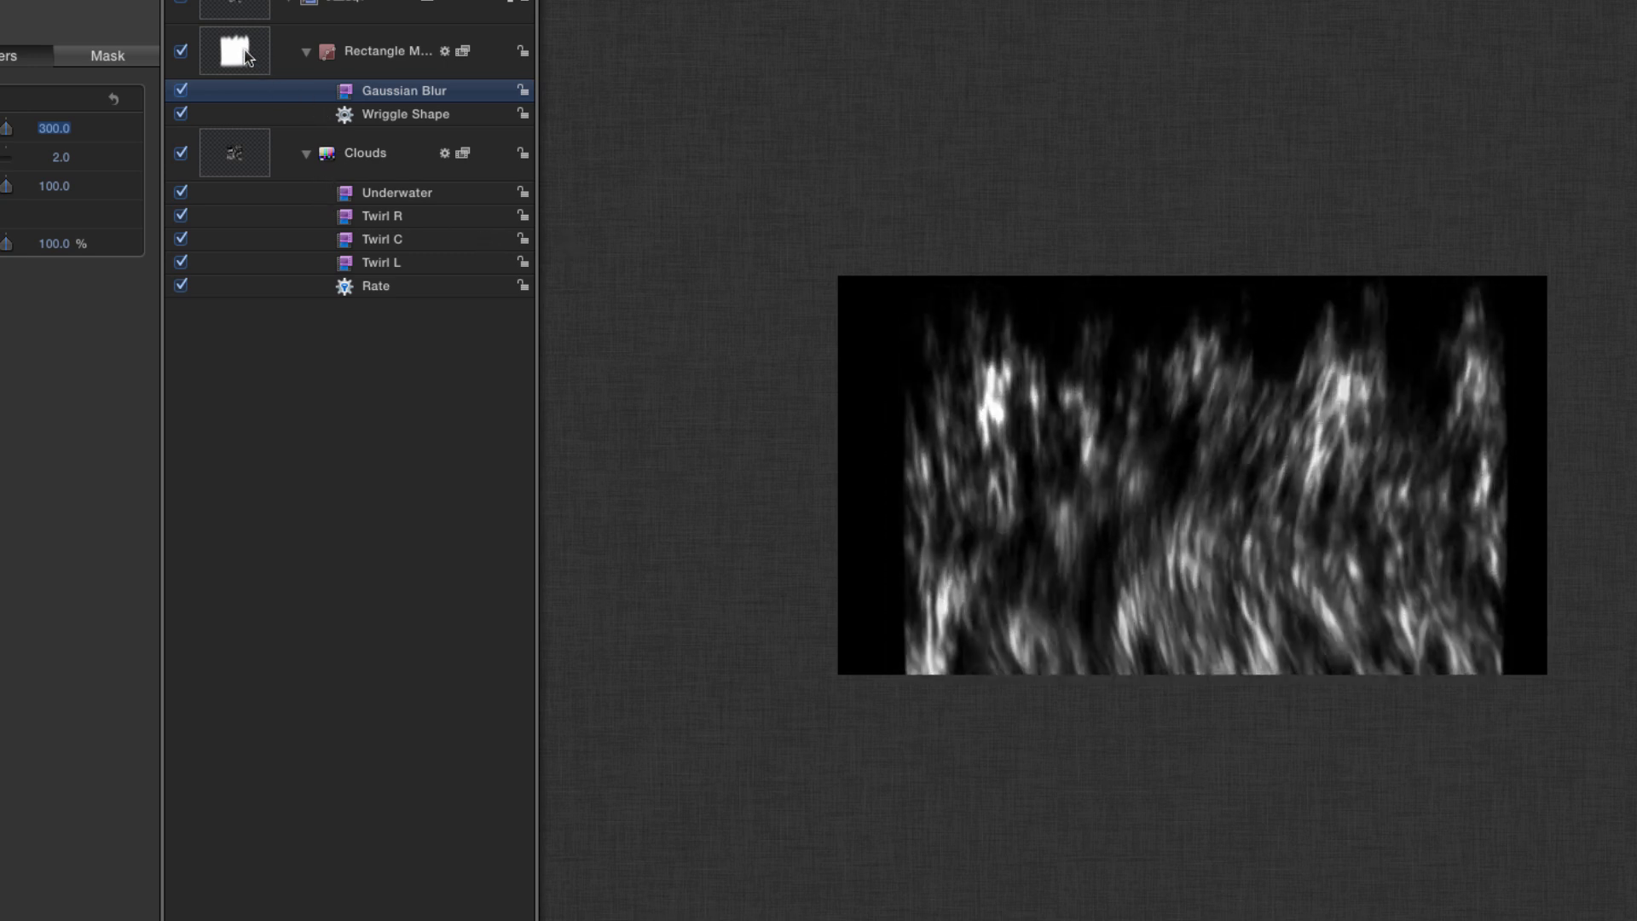
Select the Rectangle Mask and lower its upper edge so the flame tops sit further below the frame's top
{"action": "left_click", "coordinate": [237, 47]}
{"action": "left_click", "coordinate": [238, 53]}
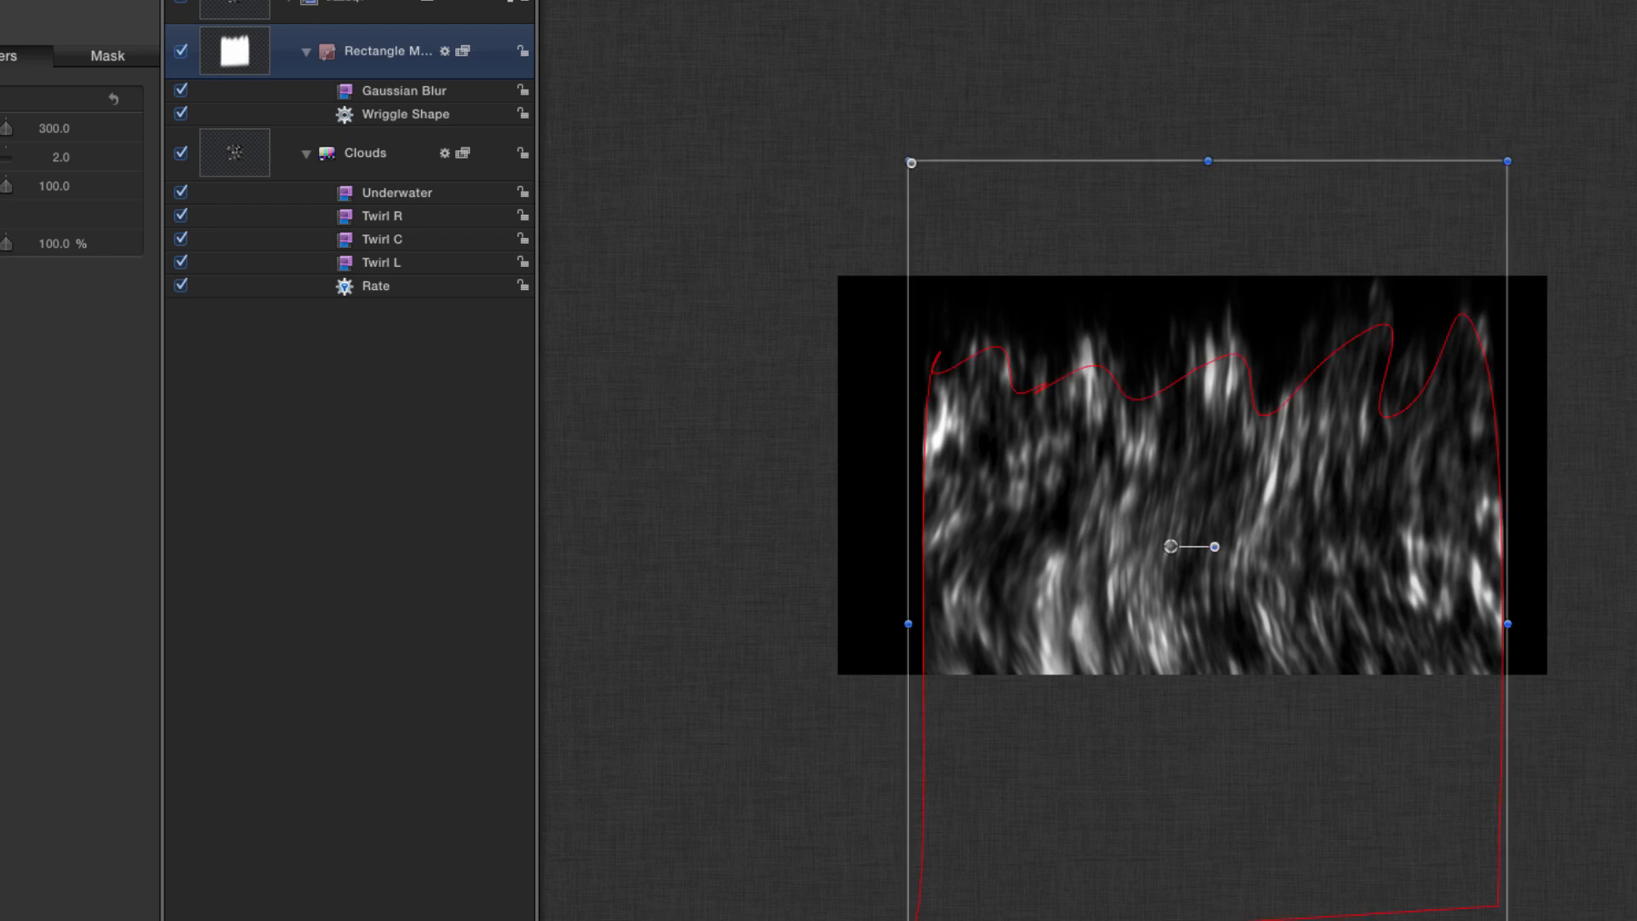
{"action": "left_click_drag", "start_coordinate": [1212, 161], "coordinate": [1211, 224]}
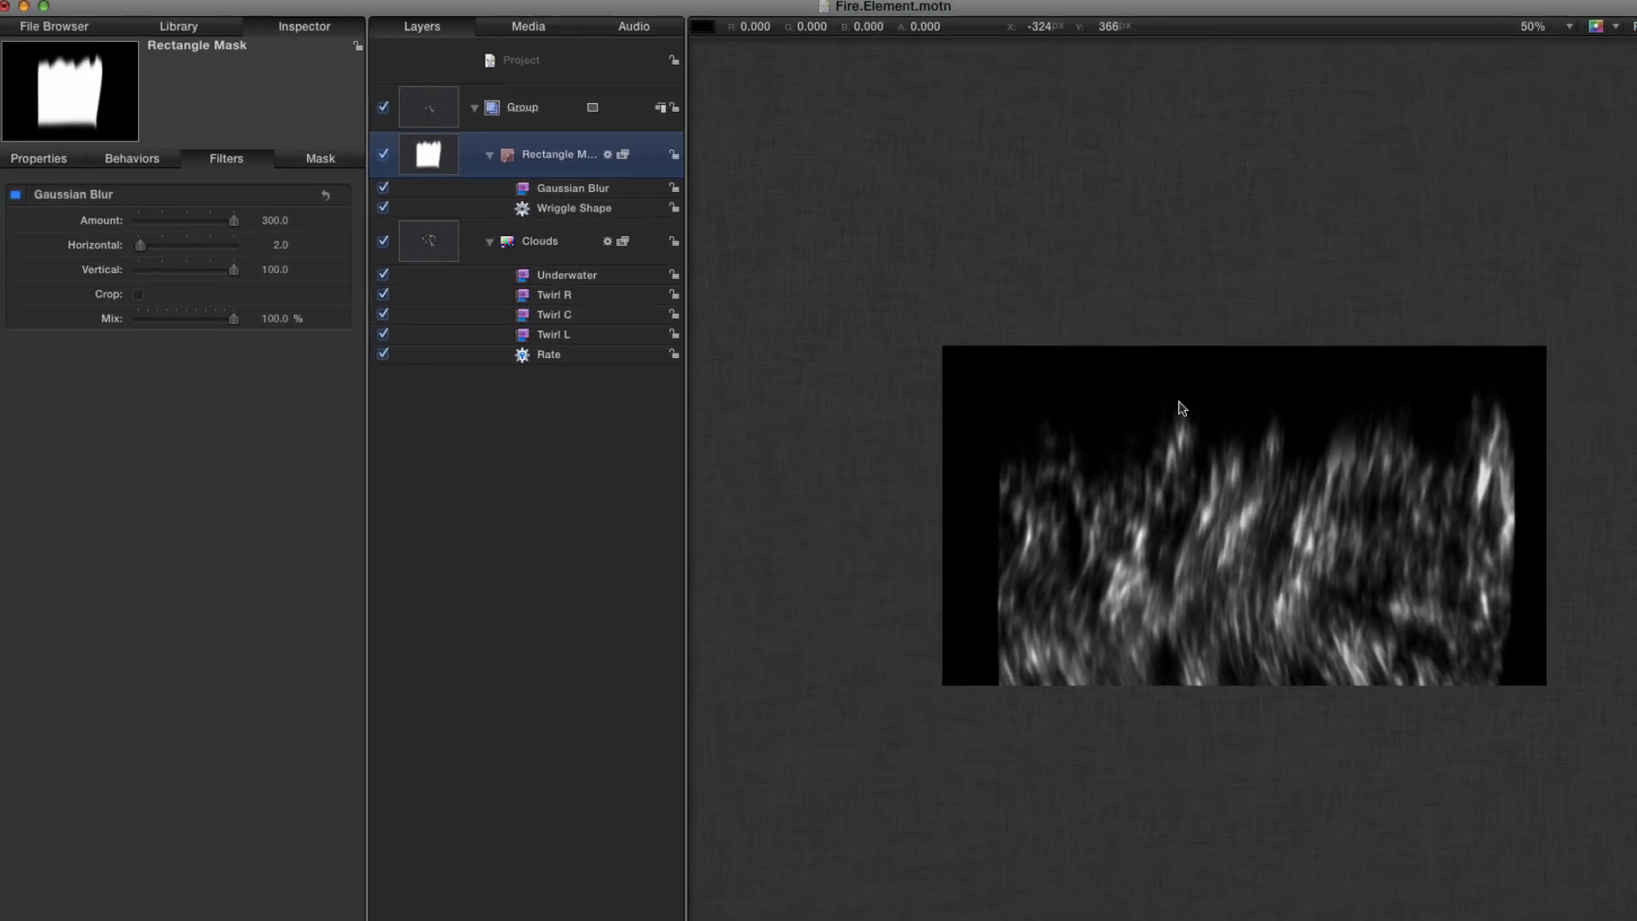
Apply a Twirl filter from the Distortion category to the Group and show its settings
{"action": "left_click", "coordinate": [444, 107]}
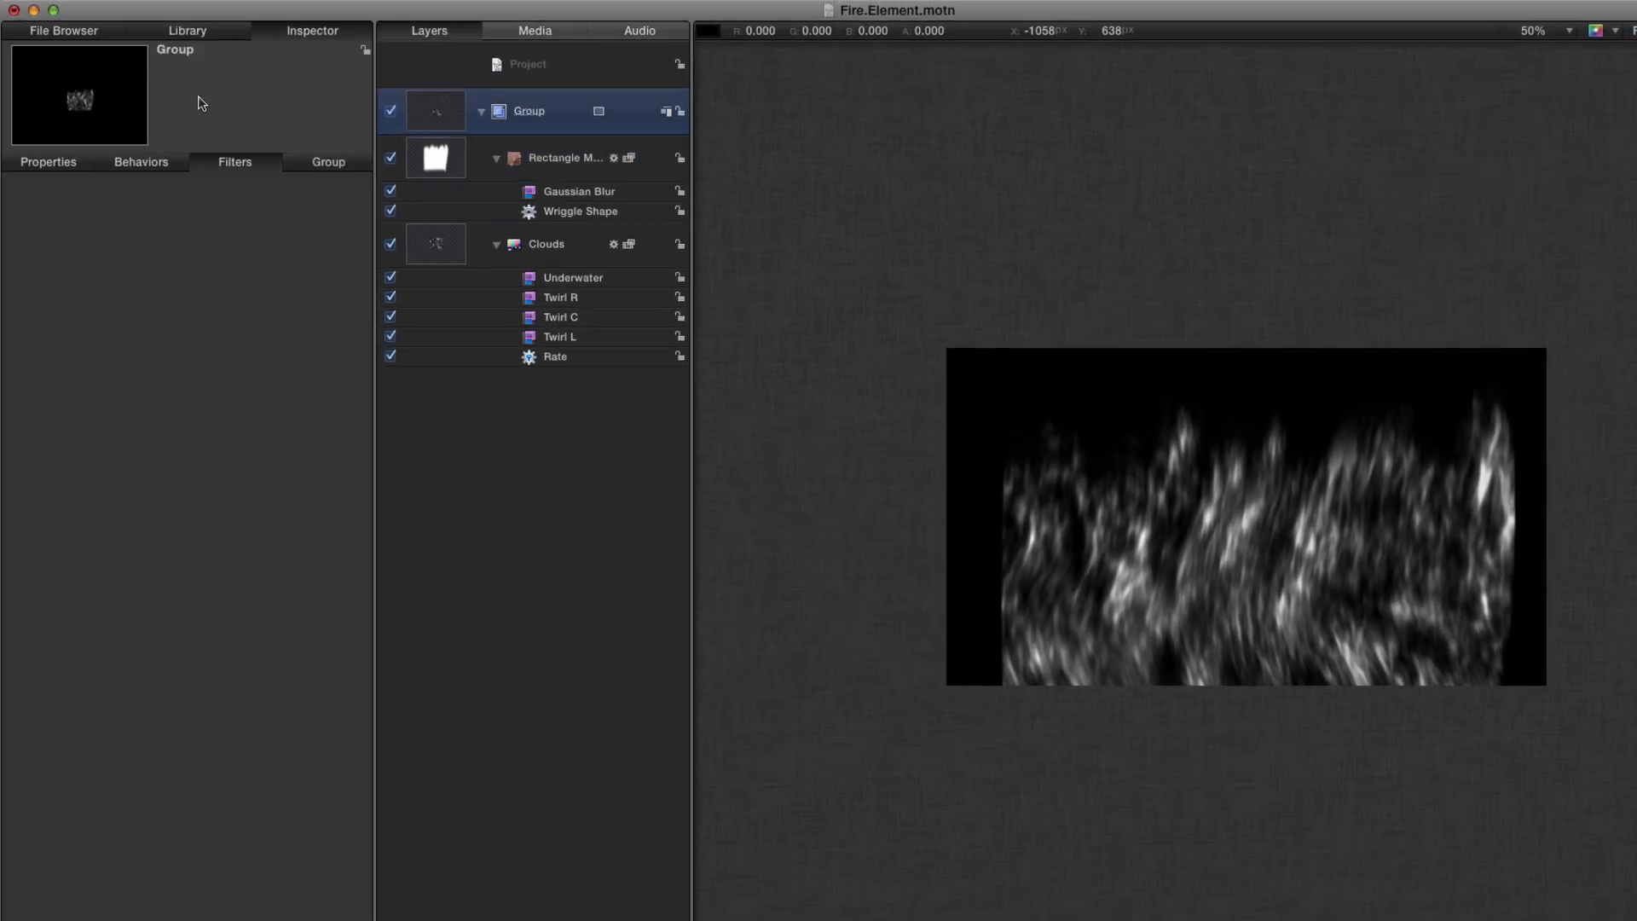
{"action": "left_click", "coordinate": [190, 30]}
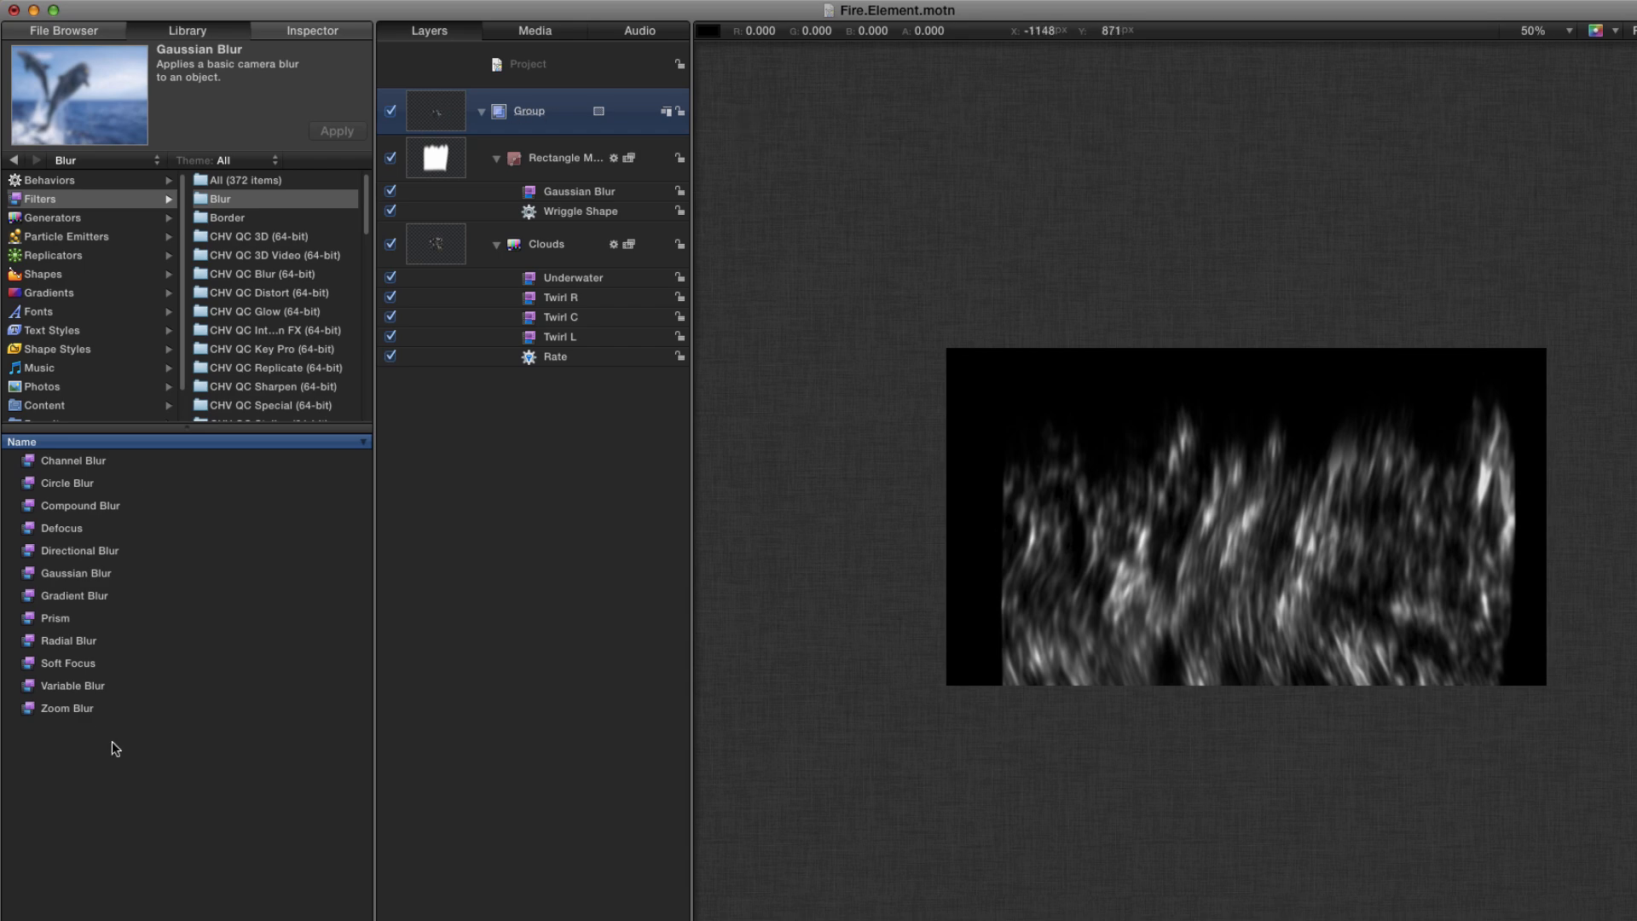
{"action": "scroll", "coordinate": [269, 298], "scroll_direction": "down", "scroll_amount": 5}
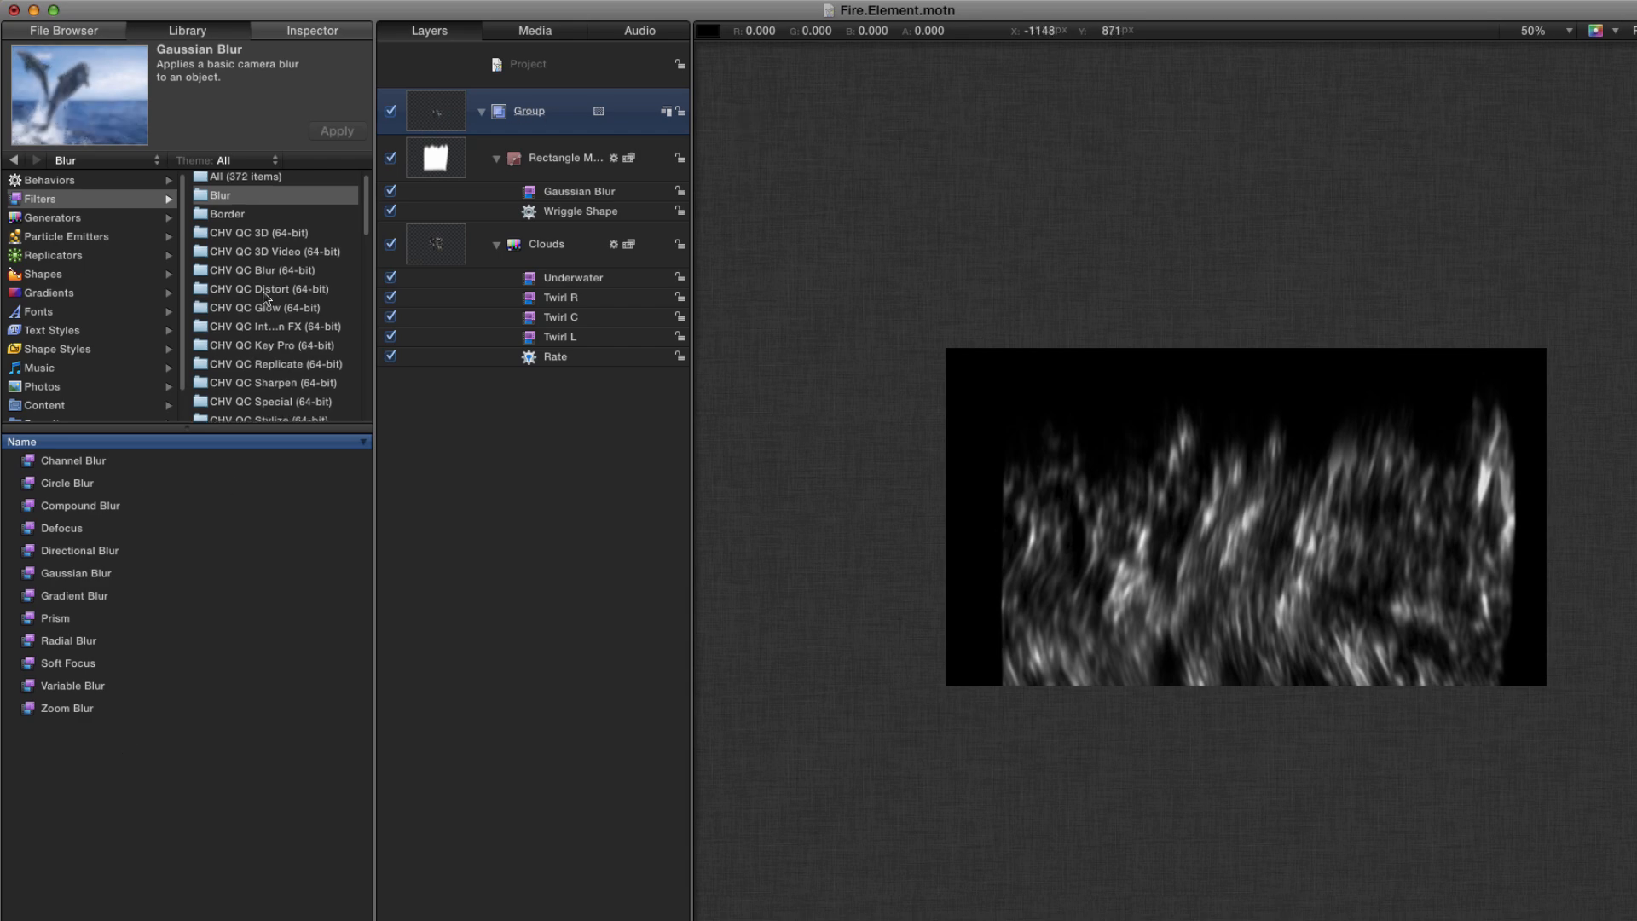
{"action": "left_click", "coordinate": [269, 301]}
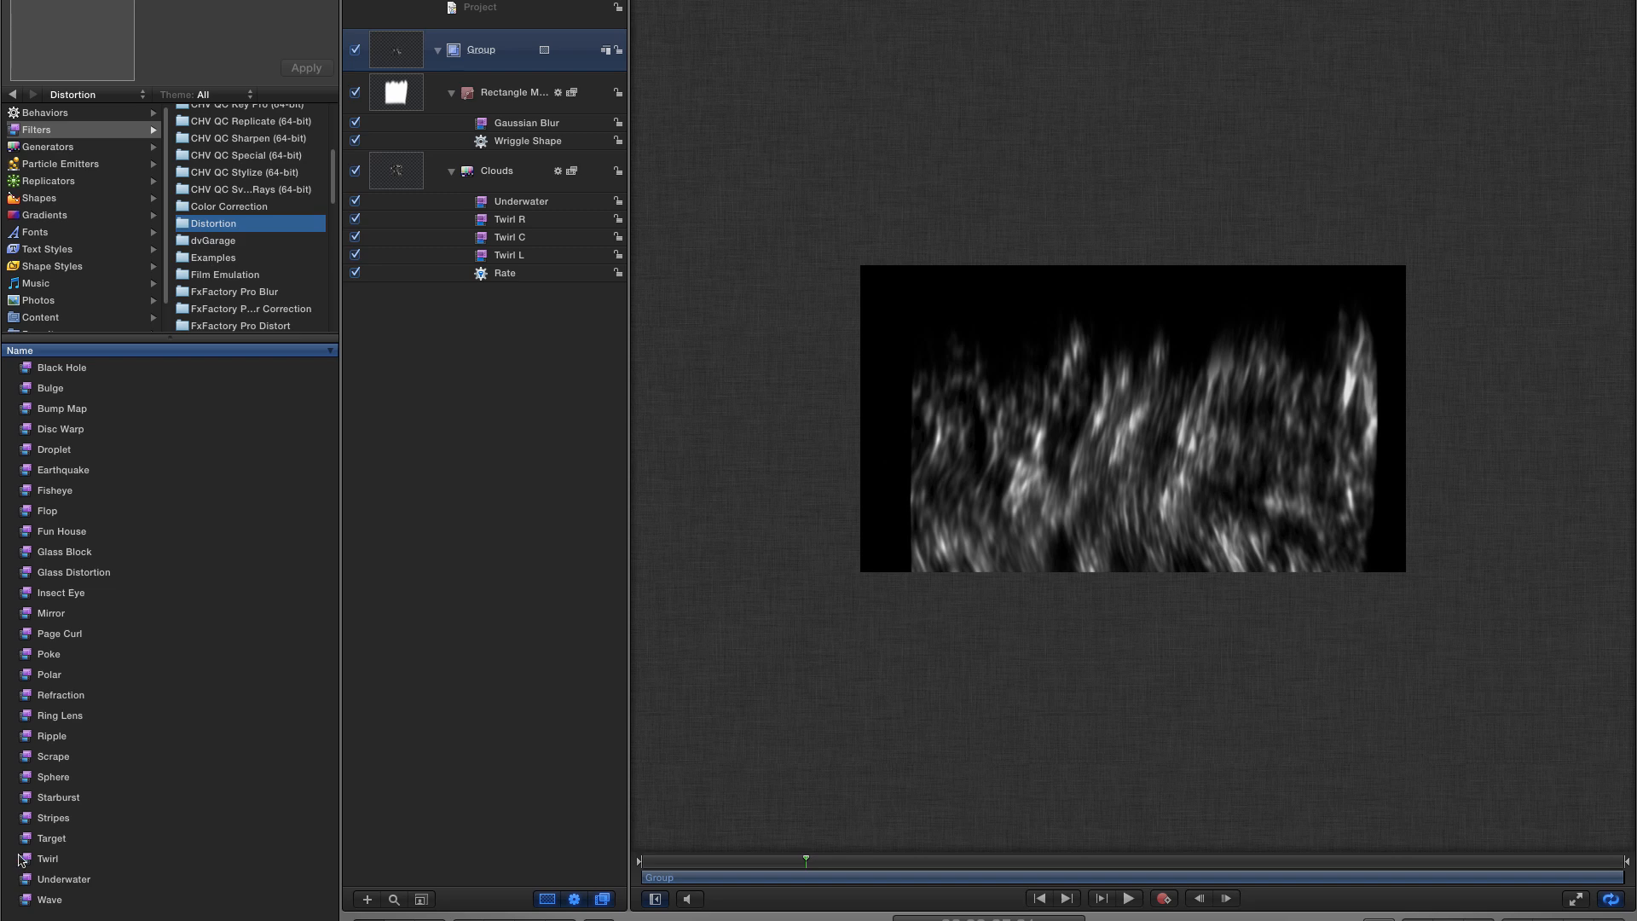
{"action": "left_click_drag", "start_coordinate": [21, 860], "coordinate": [389, 53]}
{"action": "key", "text": "super+3"}
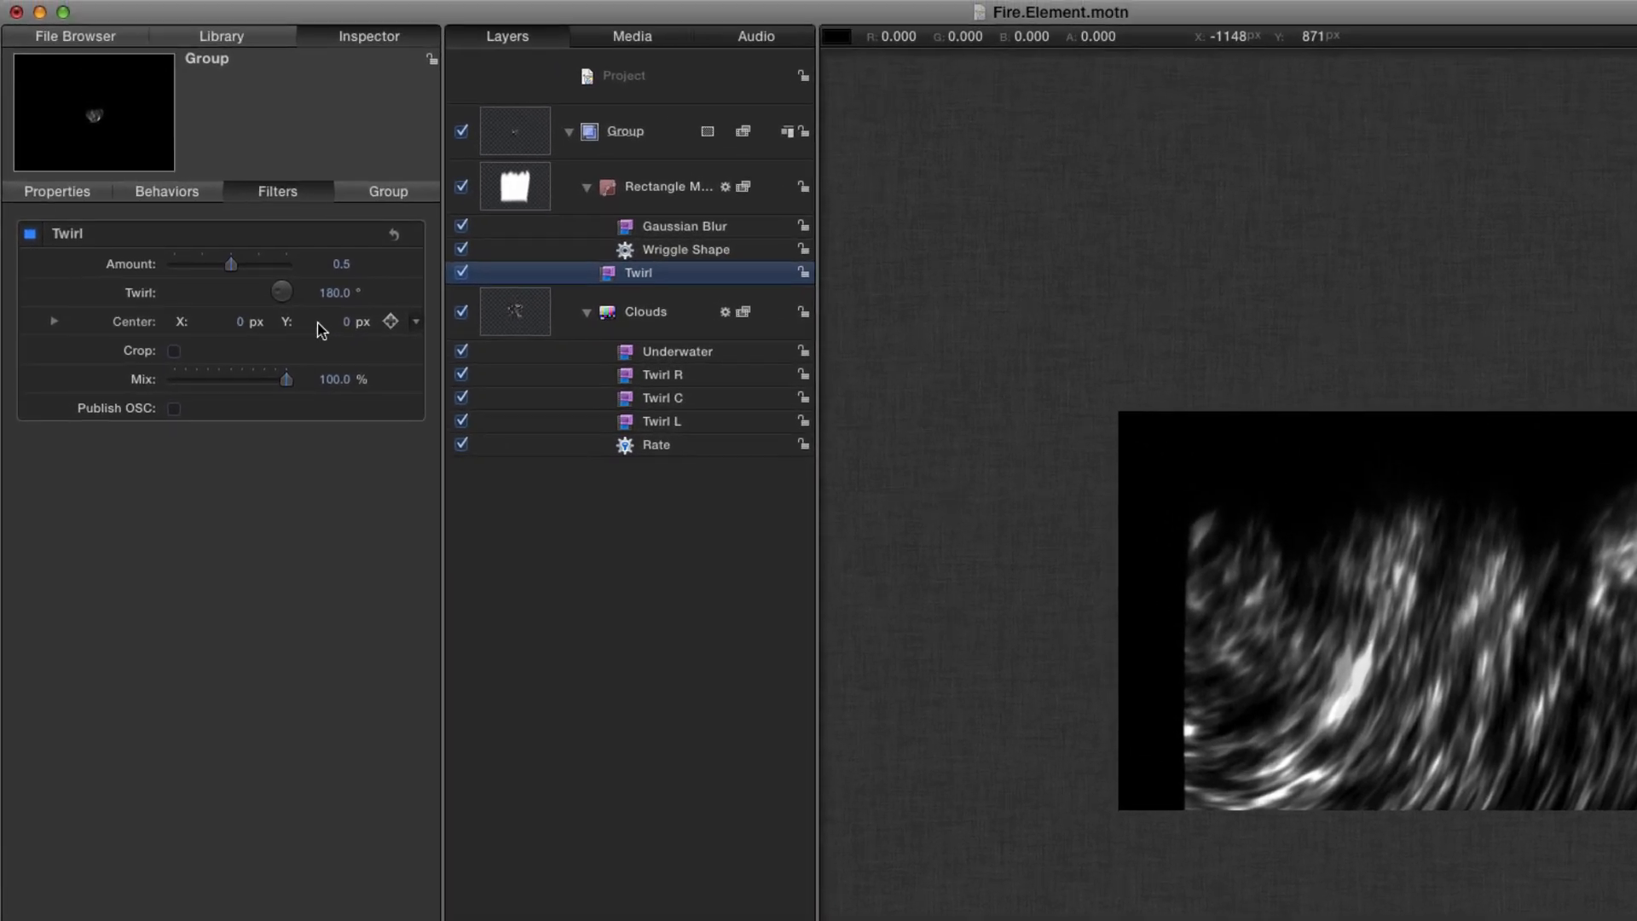
Set the Group's Twirl amount to 0.25 and twirl angle to 0°, and move its center to the flames' bottom middle, about X 14, Y -537 px
{"action": "left_click", "coordinate": [341, 264]}
{"action": "left_click", "coordinate": [341, 264]}
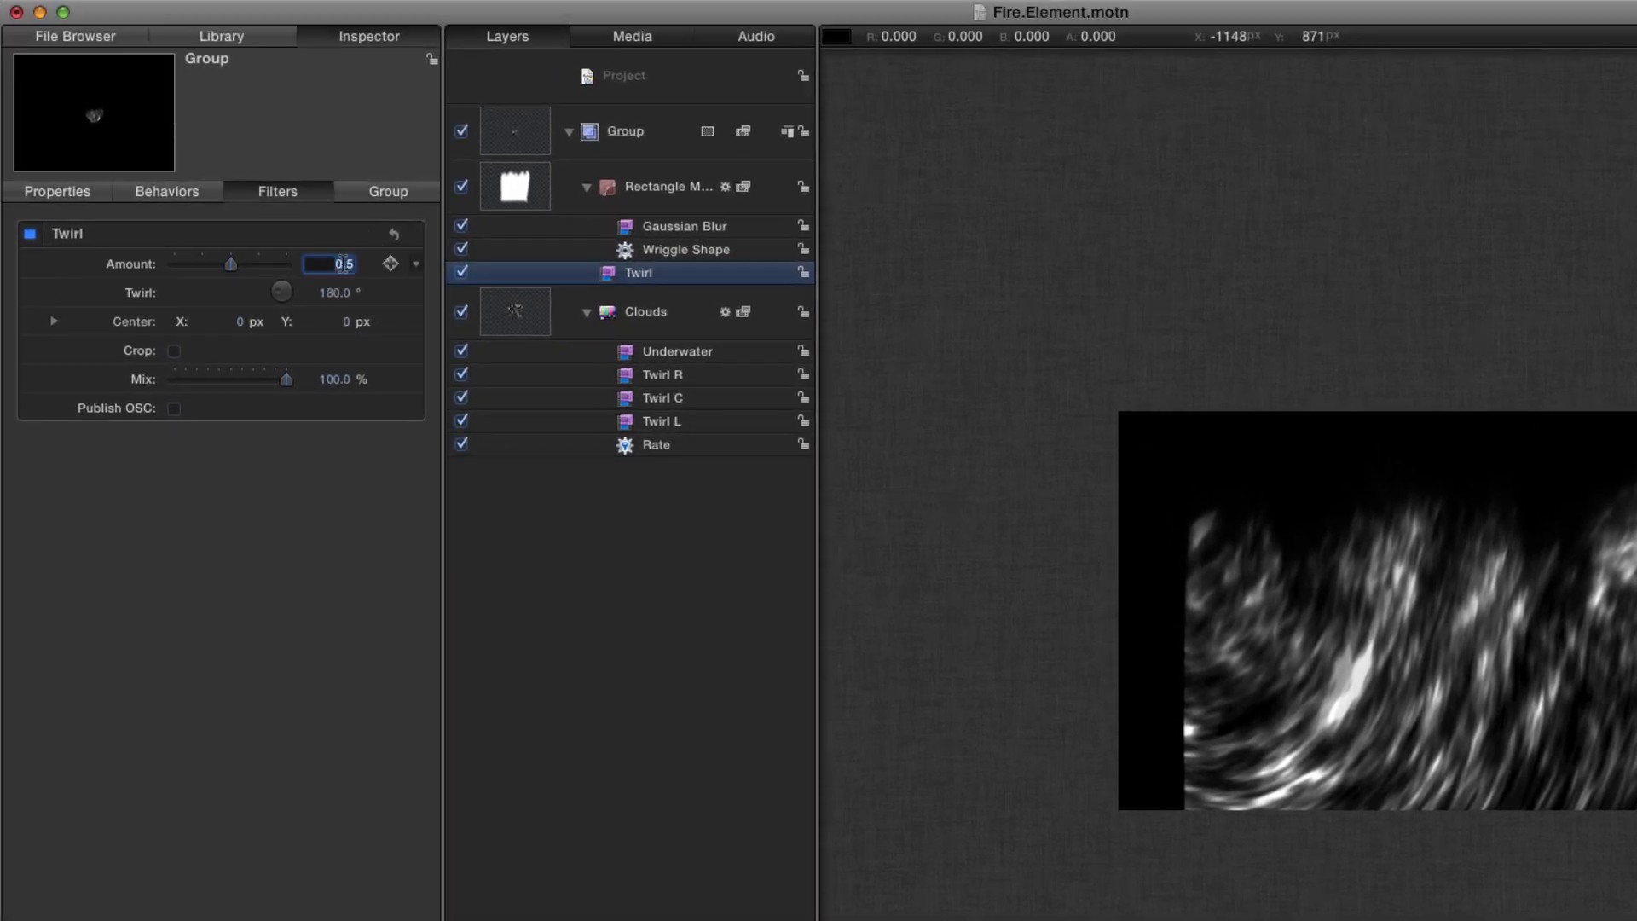
{"action": "type", "text": ".2"}
{"action": "key", "text": "Tab"}
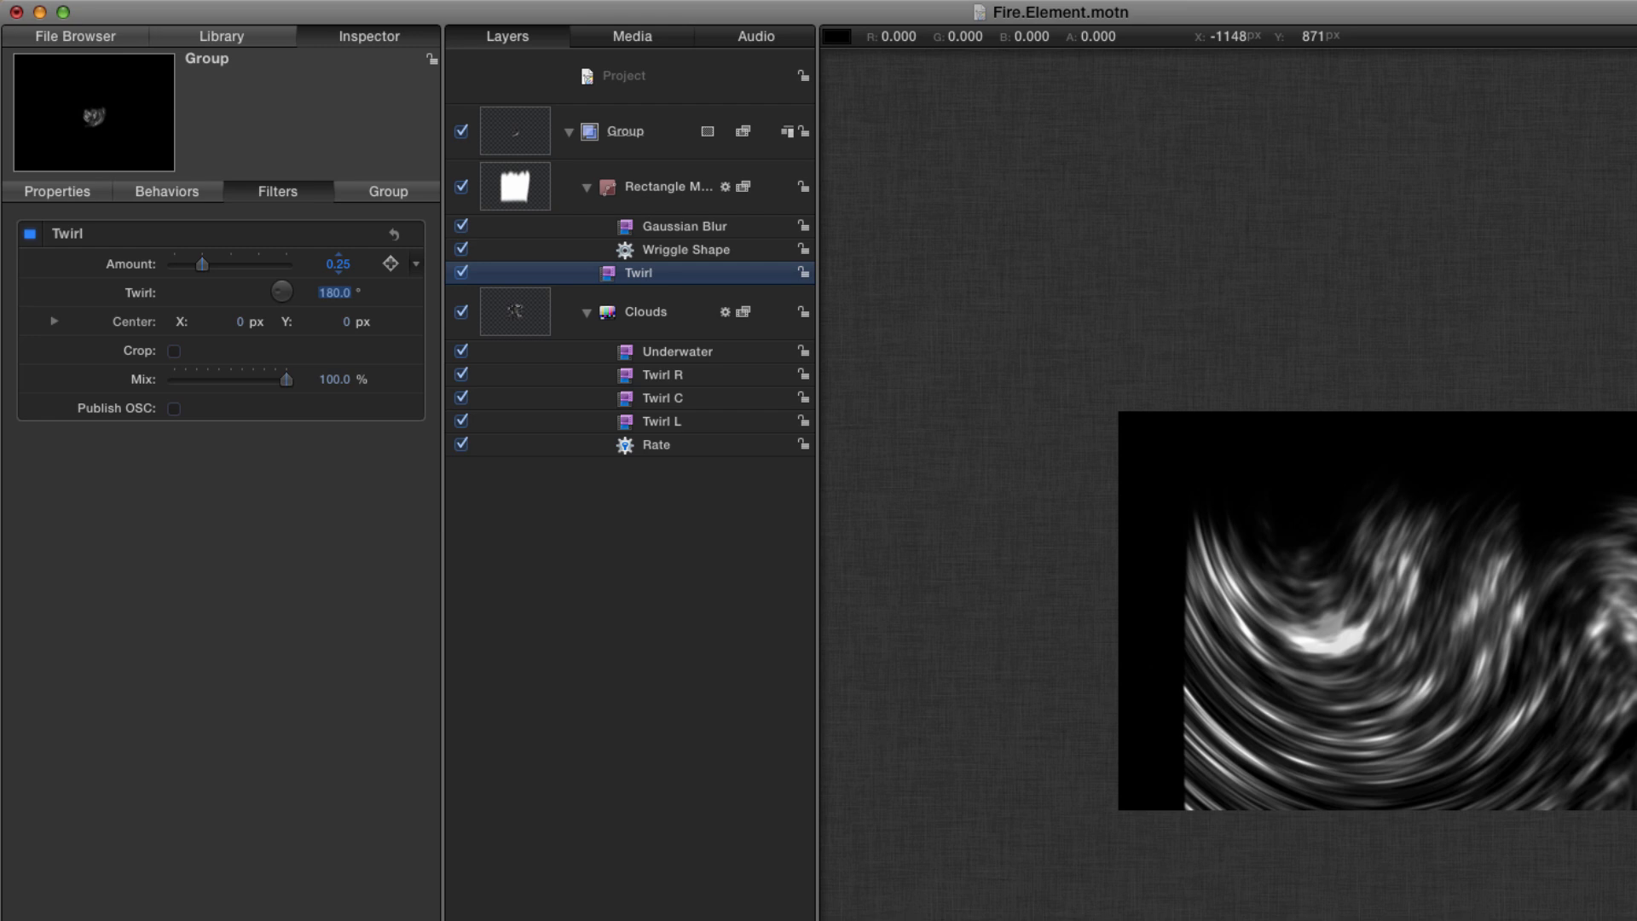
{"action": "type", "text": "0"}
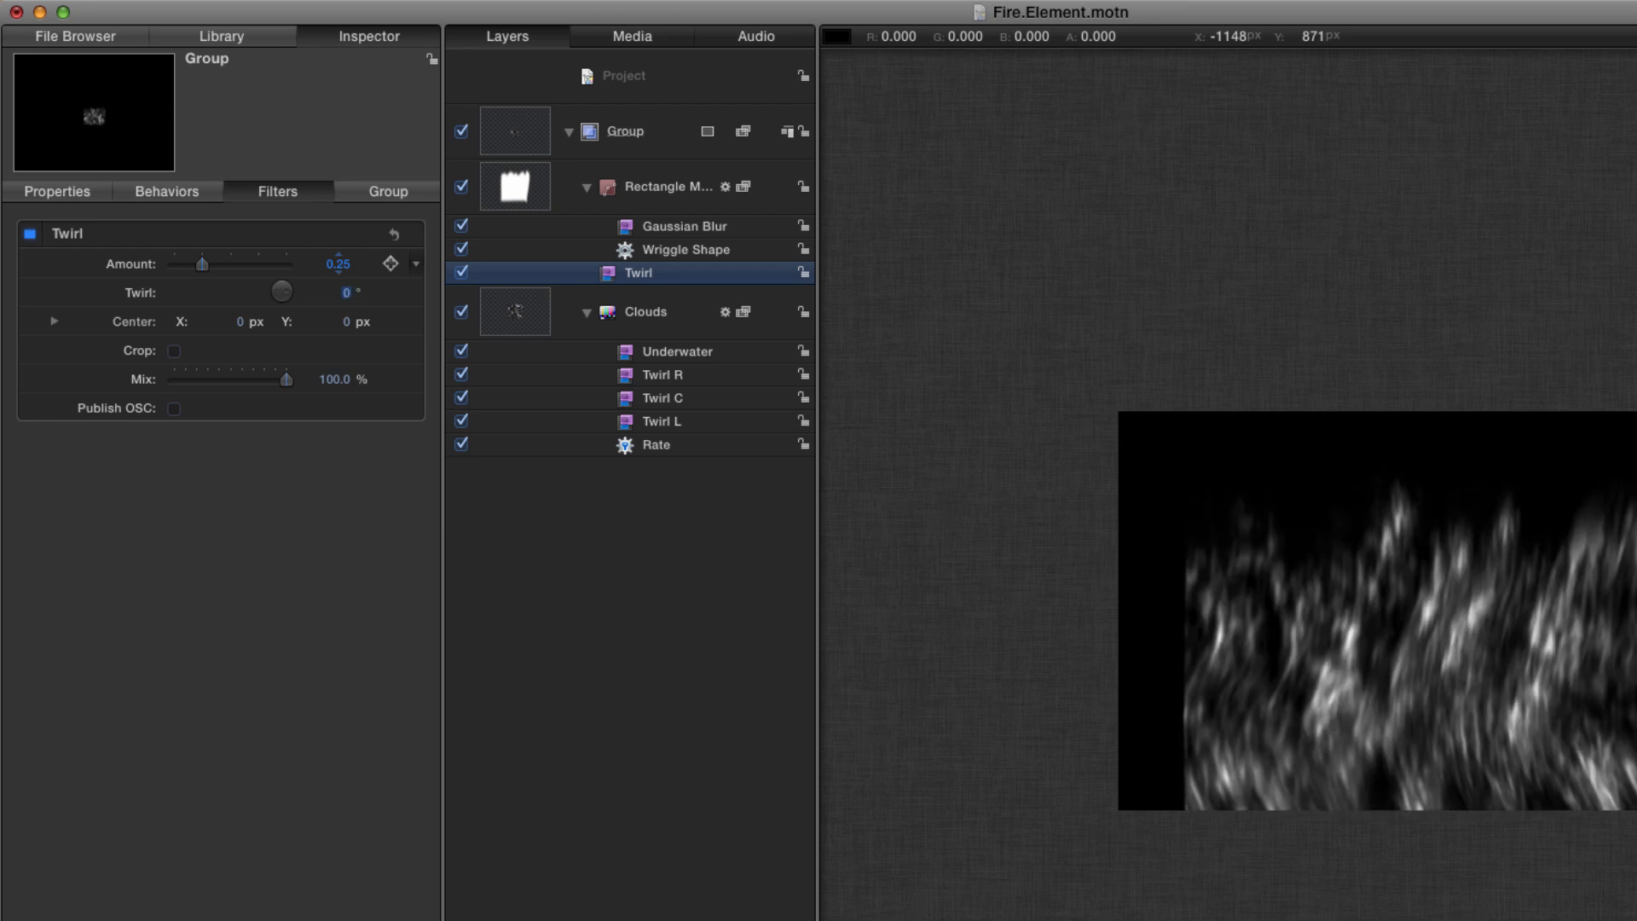
{"action": "left_click_drag", "start_coordinate": [1473, 611], "coordinate": [1478, 810]}
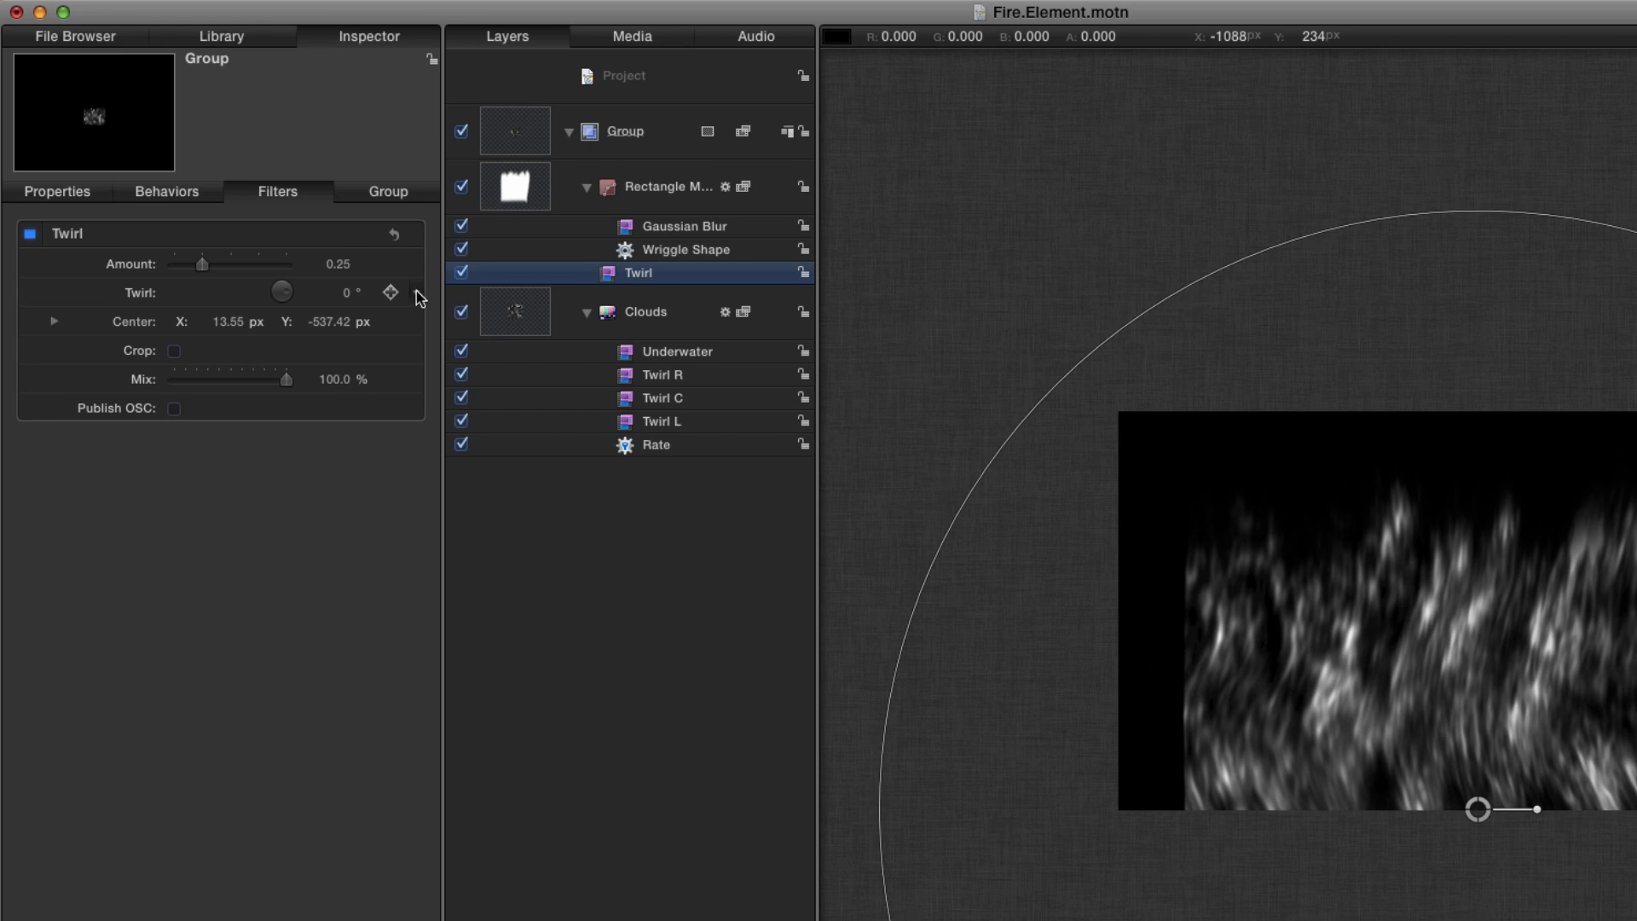
Add an Oscillate parameter behavior to the twirl angle of the Group's Twirl filter
{"action": "left_click", "coordinate": [123, 158]}
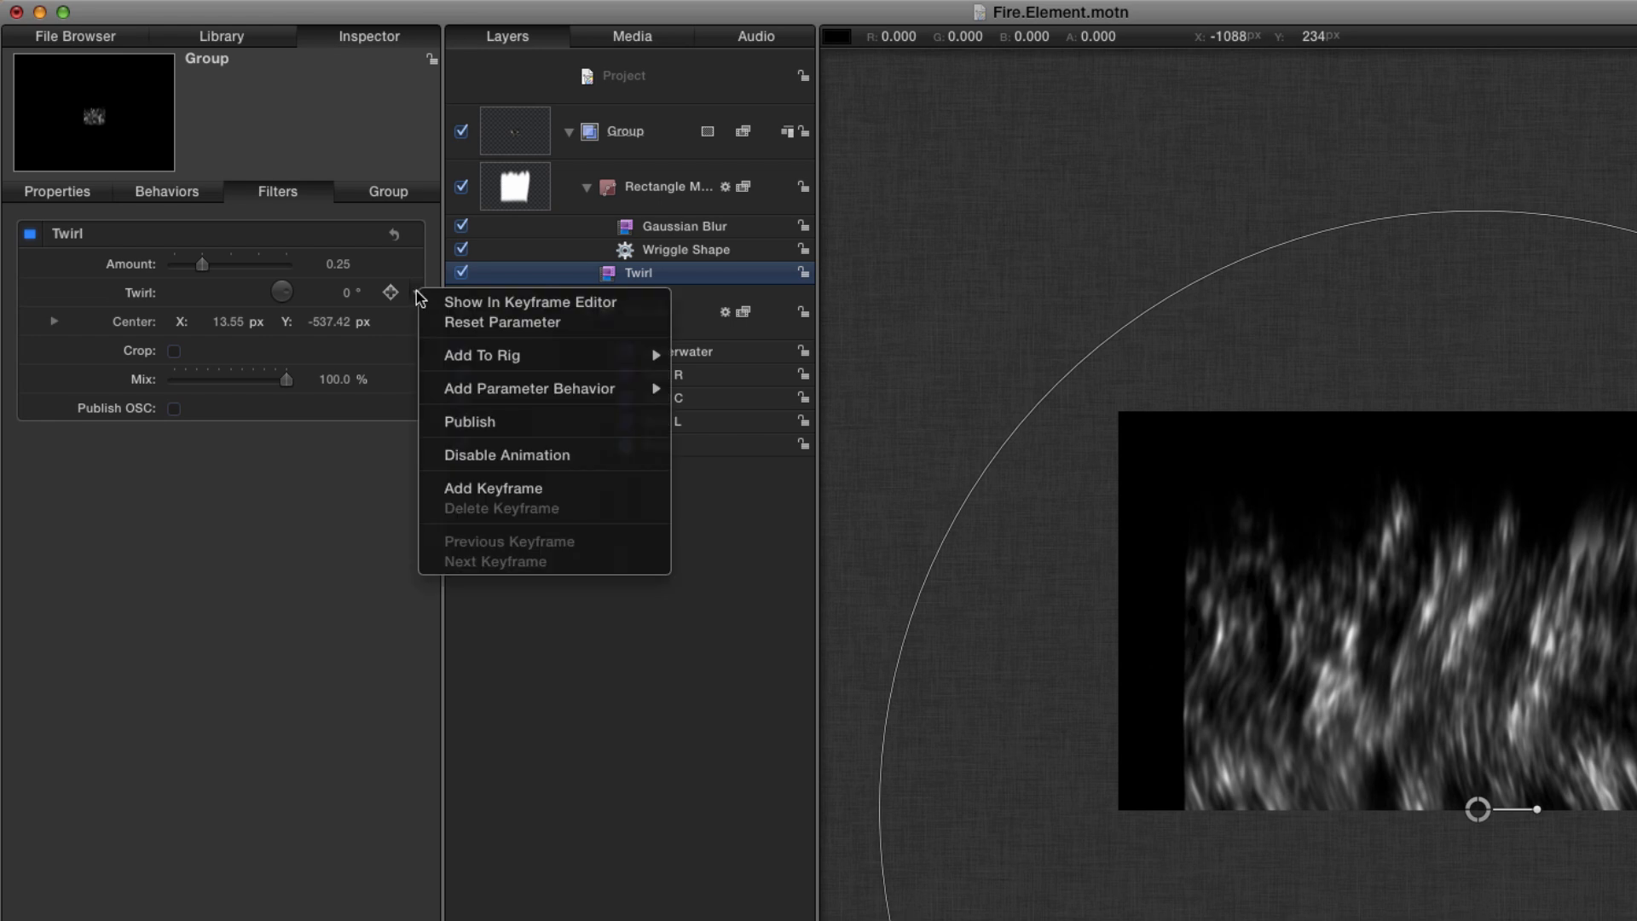
{"action": "mouse_move", "coordinate": [458, 392]}
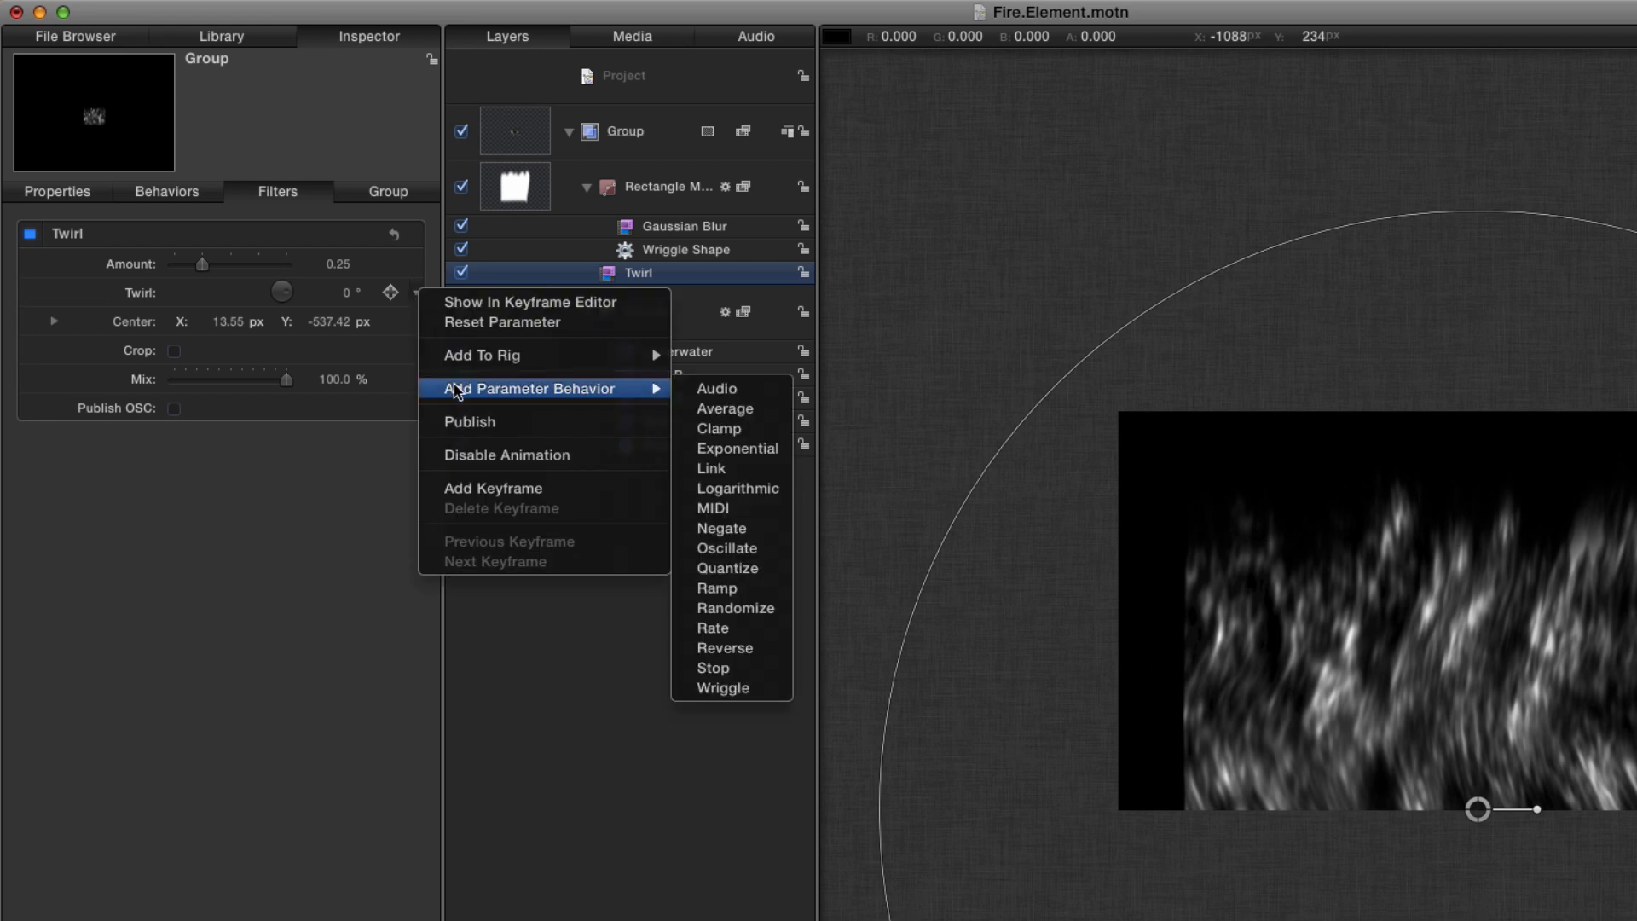
{"action": "left_click", "coordinate": [713, 549]}
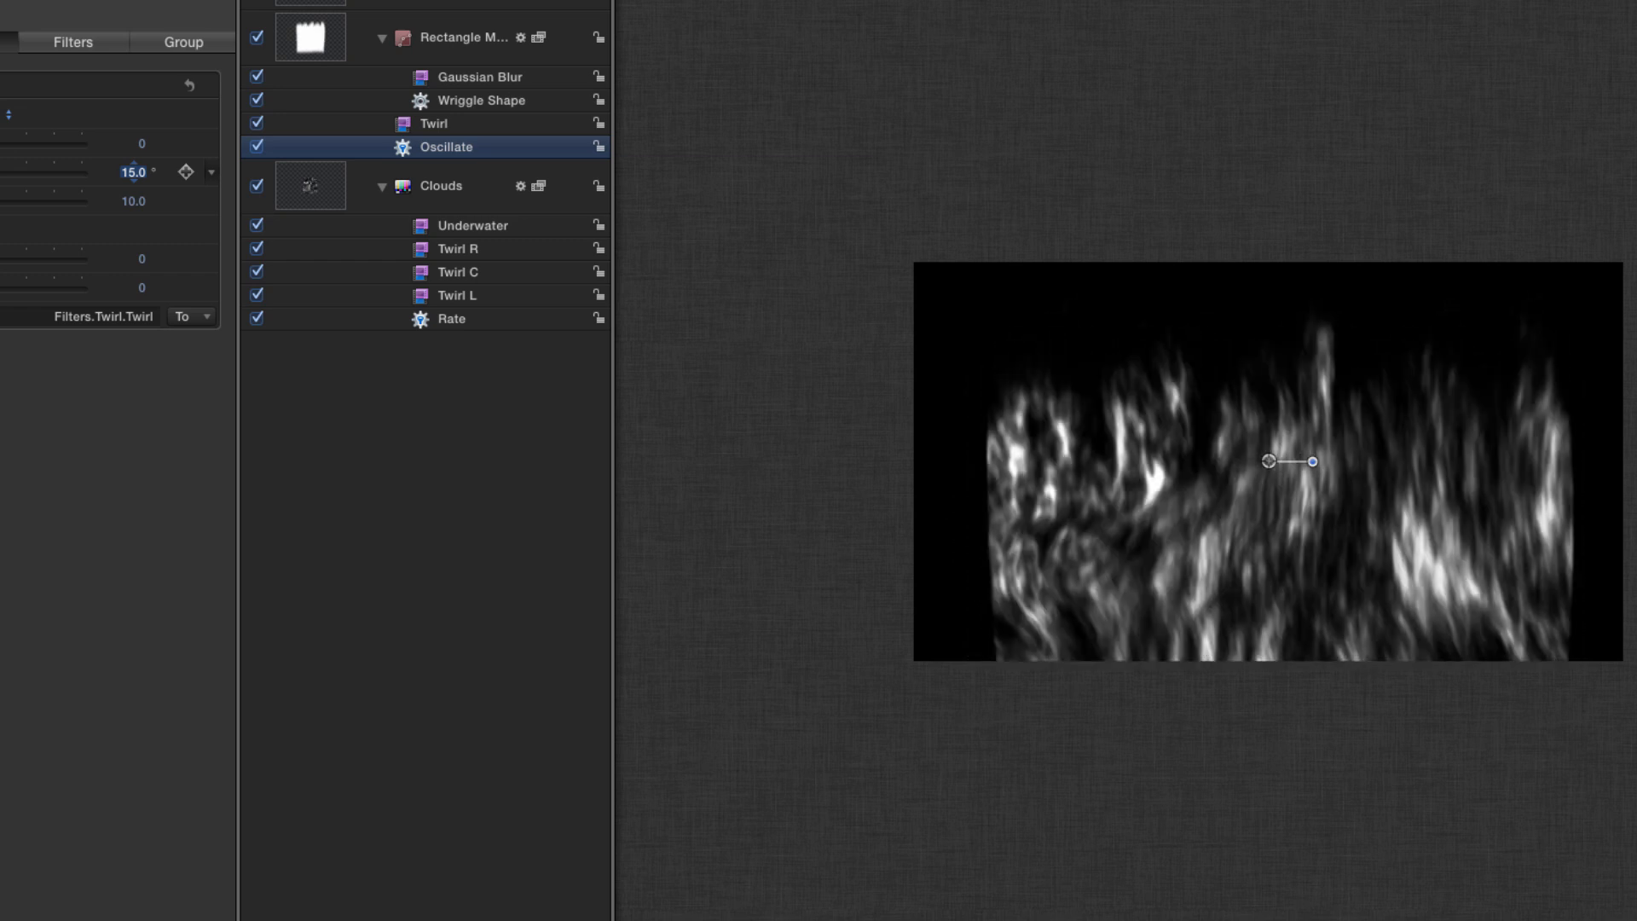
Export the project as an Apple ProRes 422 (LT) movie named Fire.Element into the Tutorial Textures folder
{"action": "key", "text": "super+e"}
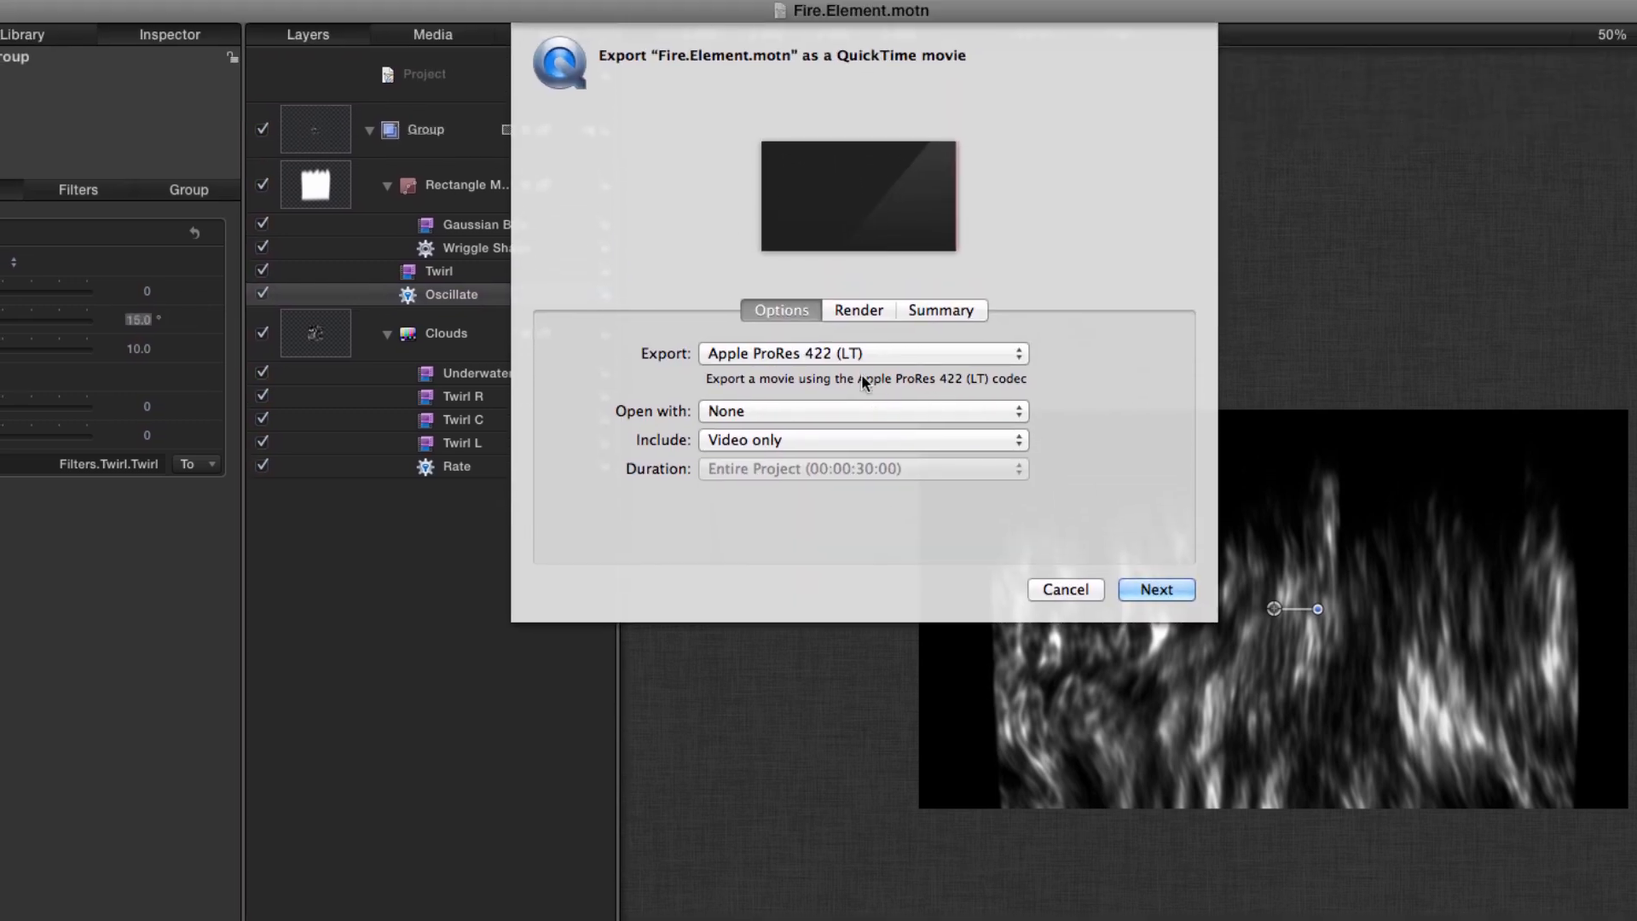
{"action": "left_click", "coordinate": [1157, 589]}
{"action": "left_click", "coordinate": [776, 119]}
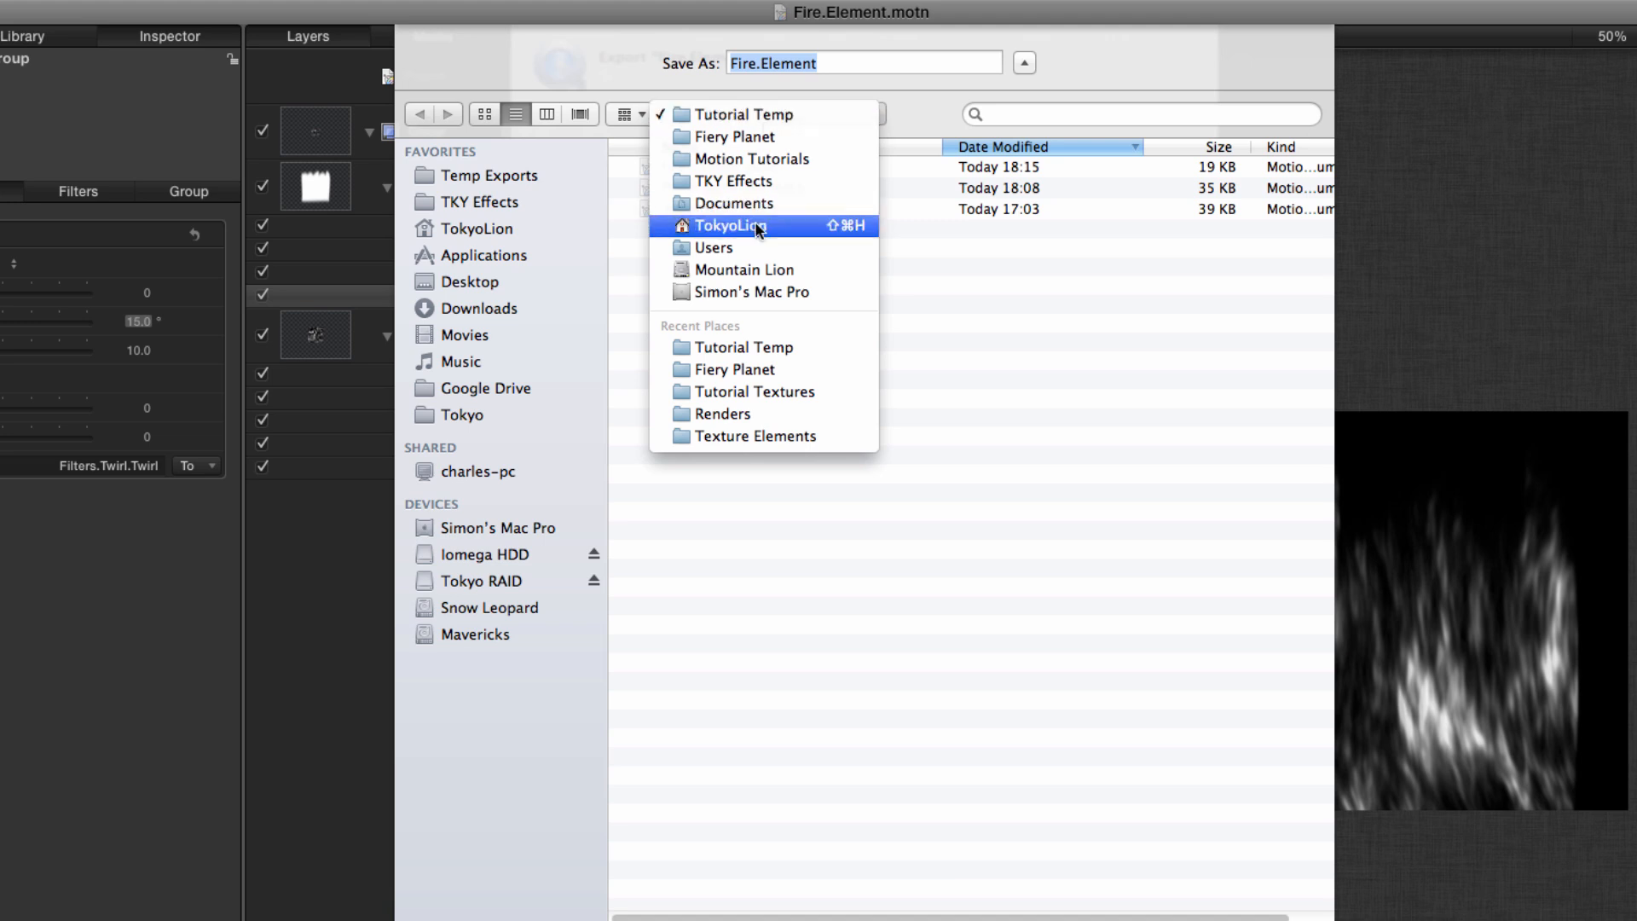
{"action": "left_click", "coordinate": [761, 392]}
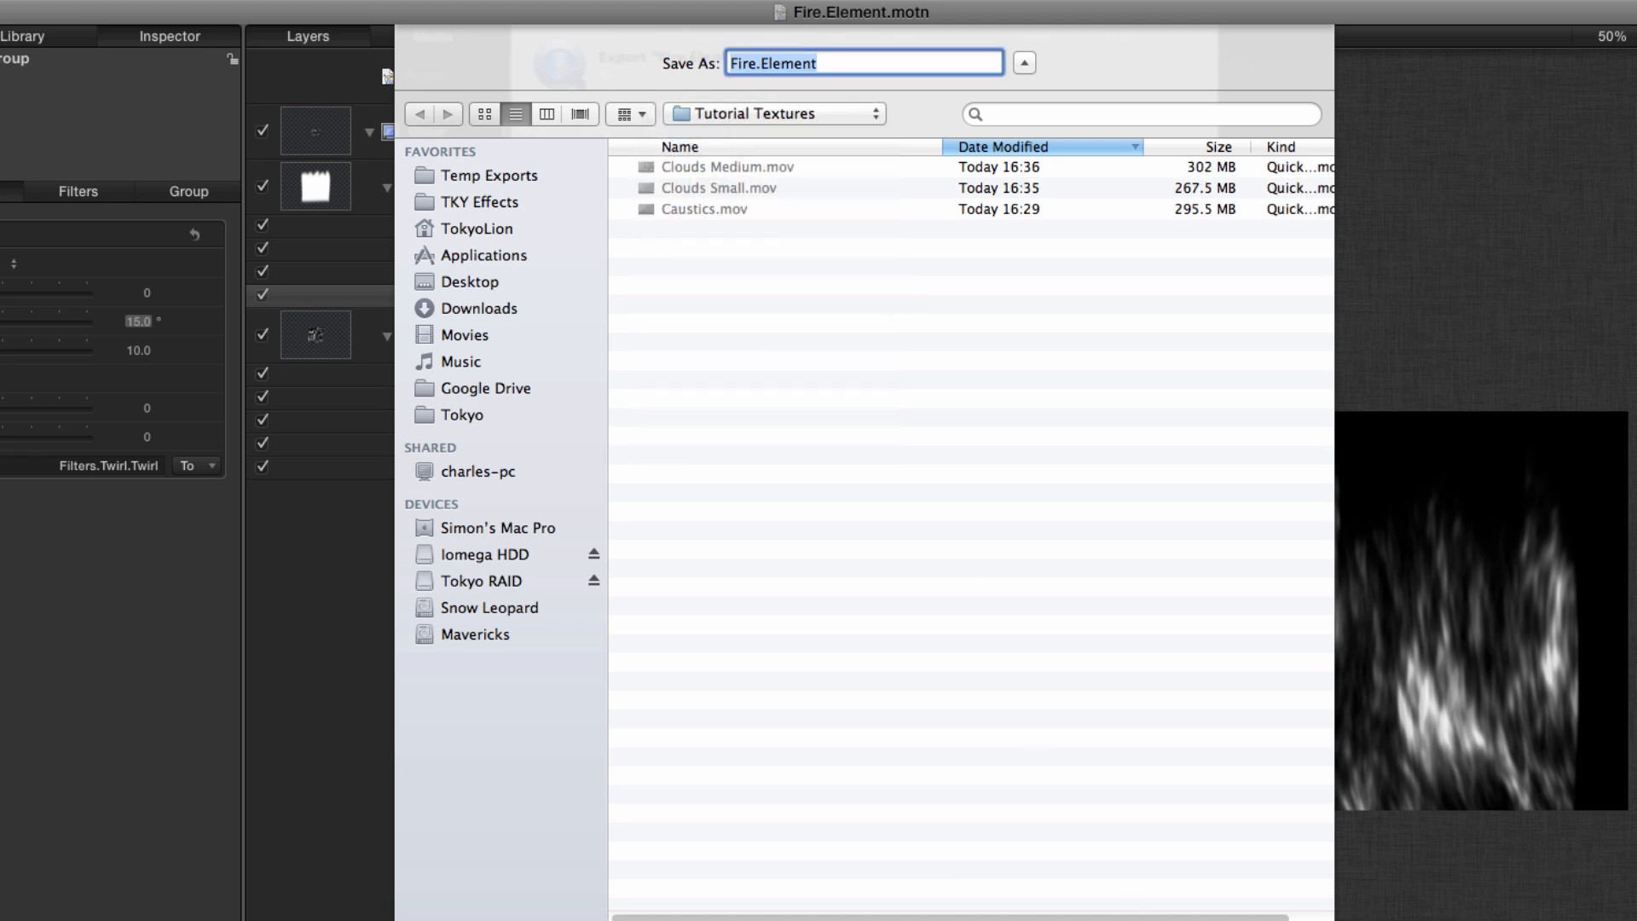
{"action": "key", "text": "Return"}
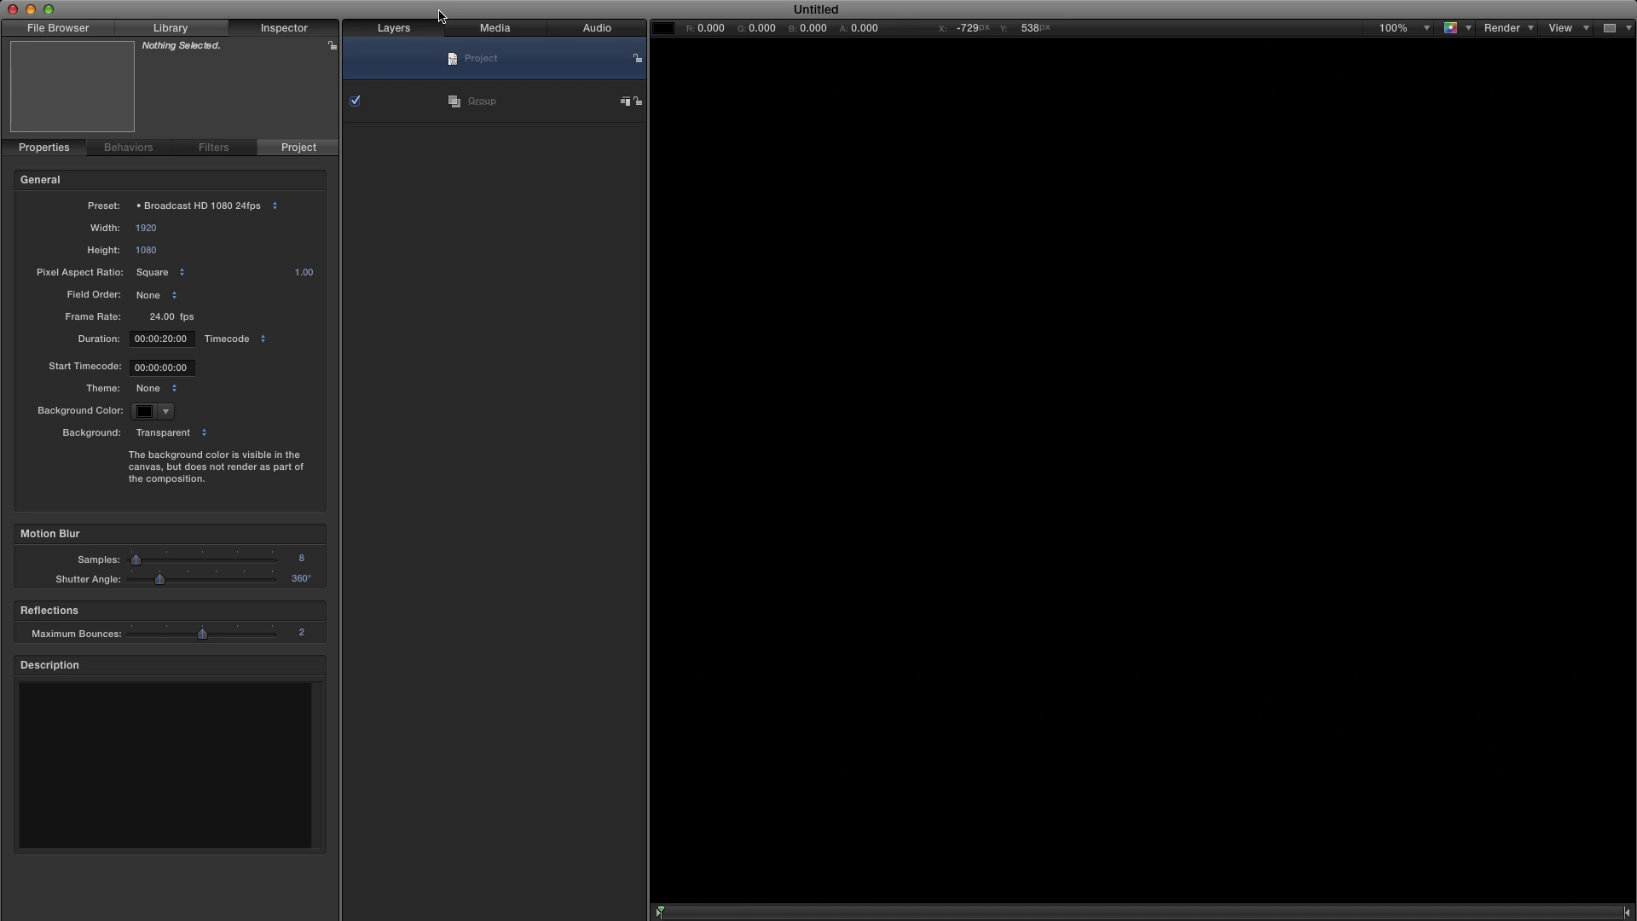
Set the new untitled project's width and height to 2048 each
{"action": "left_click", "coordinate": [146, 230]}
{"action": "type", "text": "2048"}
{"action": "key", "text": "Return"}
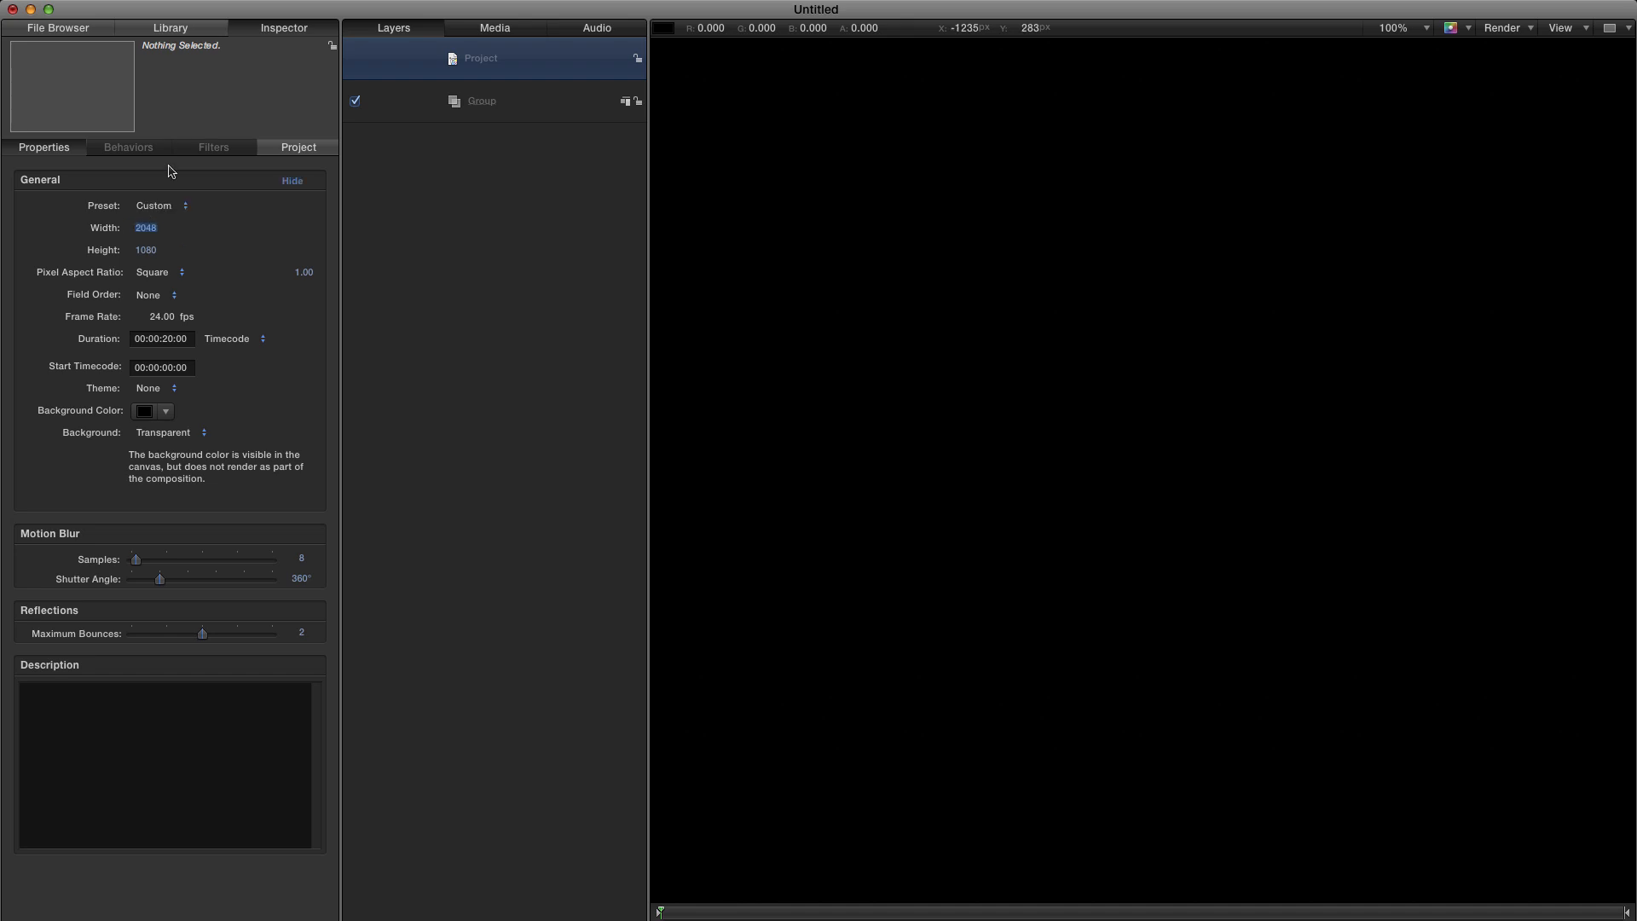
{"action": "left_click", "coordinate": [145, 249]}
{"action": "type", "text": "2048"}
{"action": "key", "text": "Return"}
Add Fire.Element.mov from Tutorial Textures to the empty Group and fit the canvas in the window
{"action": "left_click", "coordinate": [489, 103]}
{"action": "left_click", "coordinate": [56, 31]}
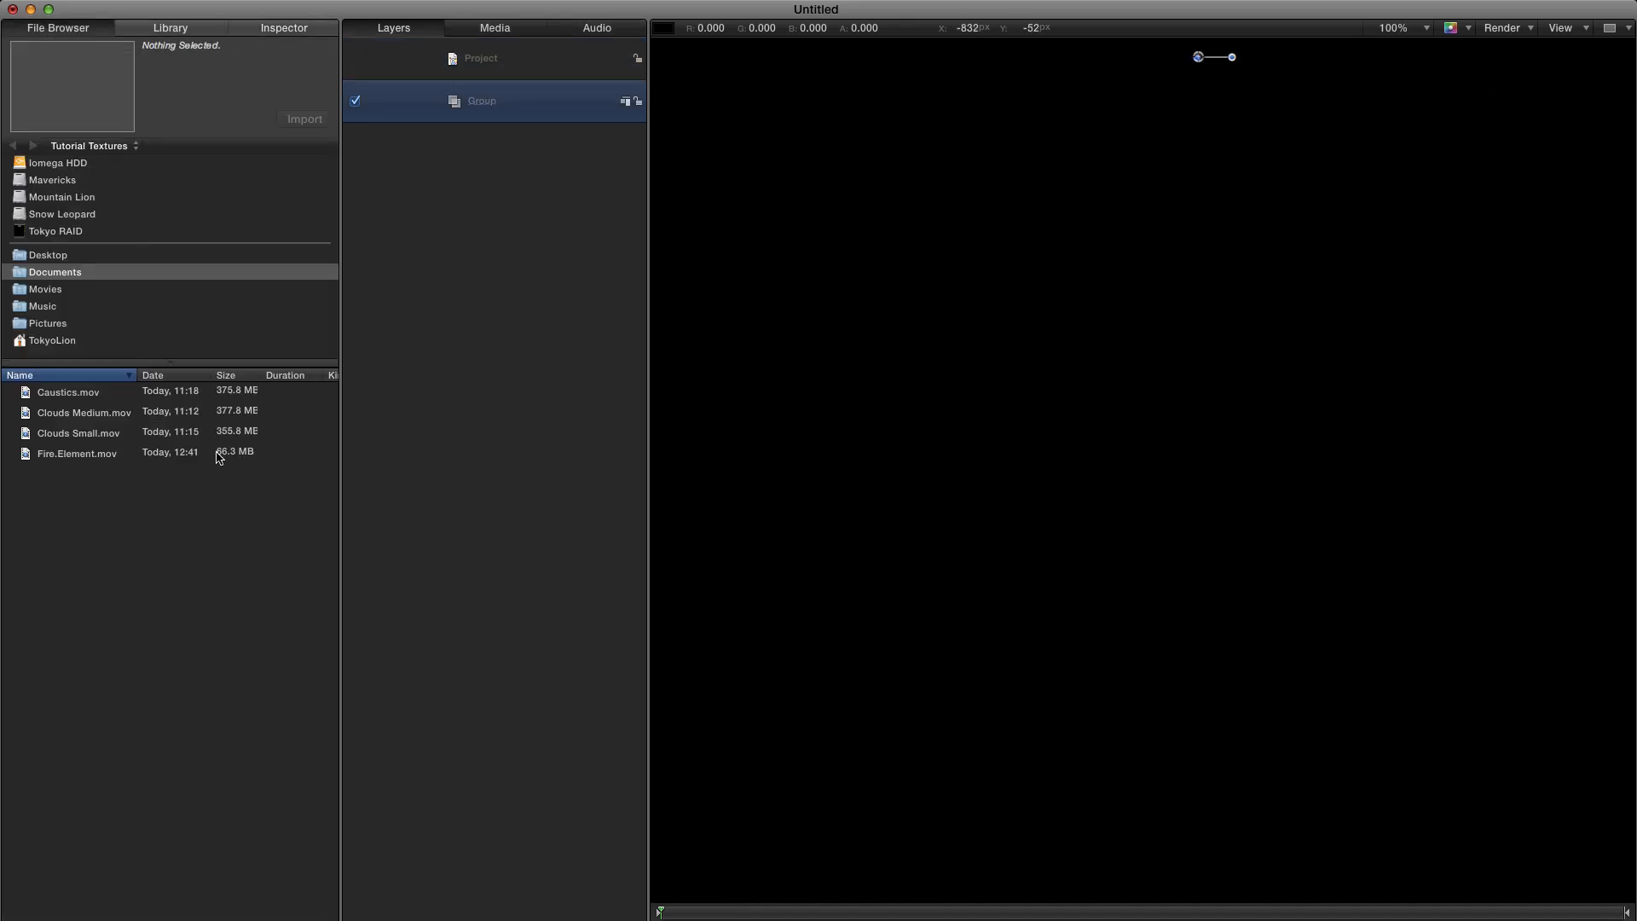
{"action": "left_click", "coordinate": [26, 454]}
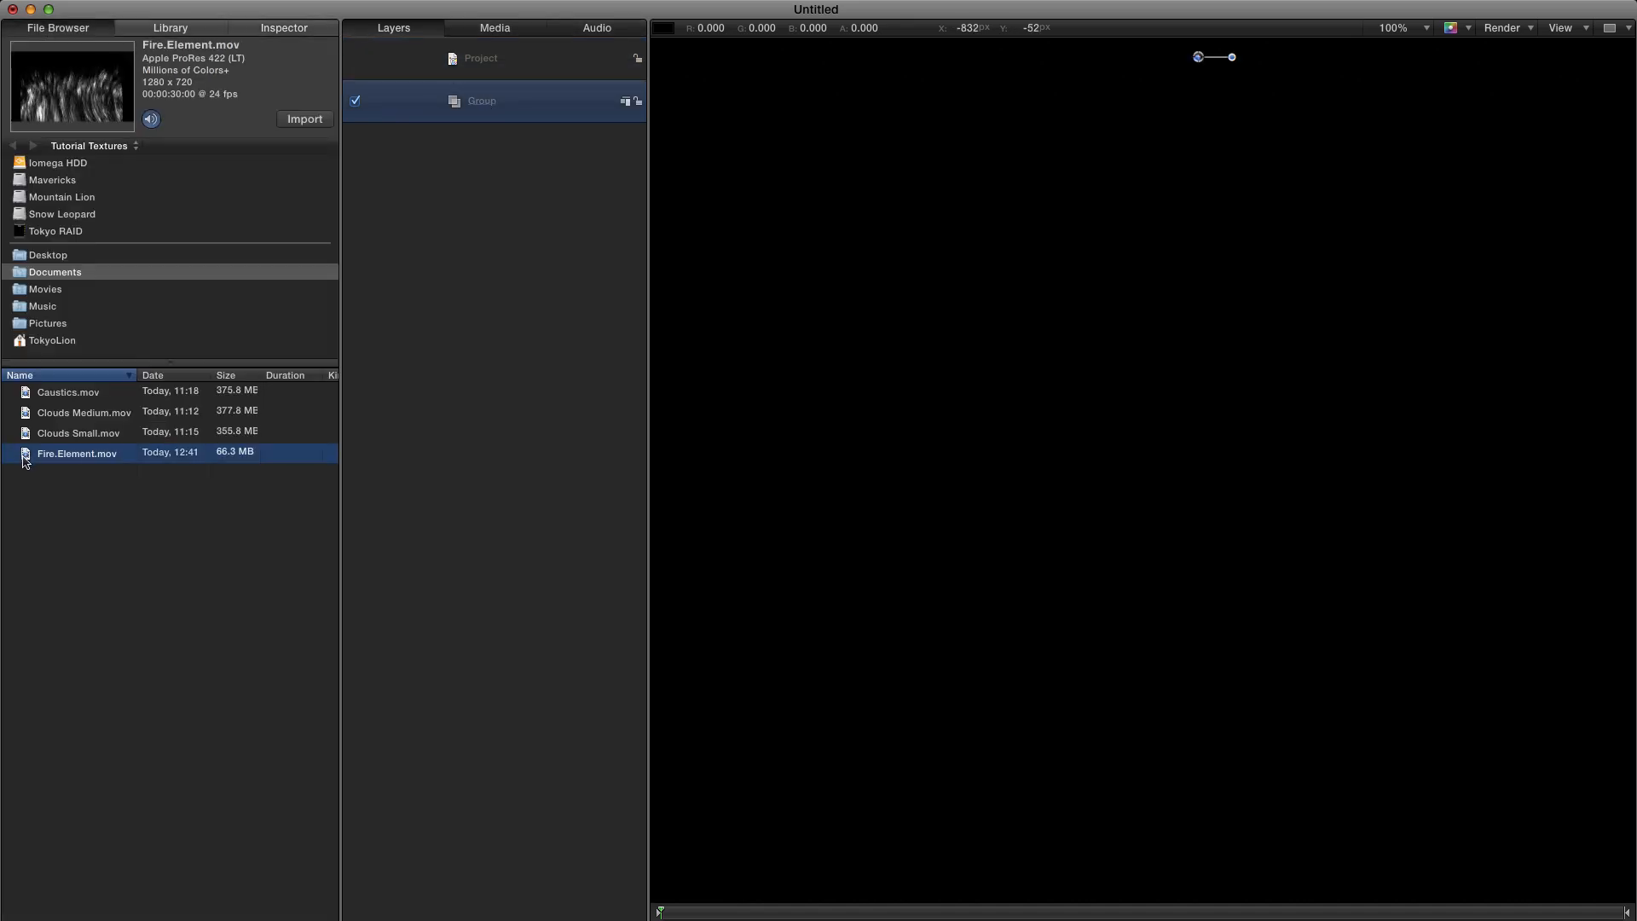
{"action": "left_click_drag", "start_coordinate": [24, 459], "coordinate": [458, 113]}
{"action": "left_click", "coordinate": [291, 32]}
{"action": "left_click", "coordinate": [1184, 533]}
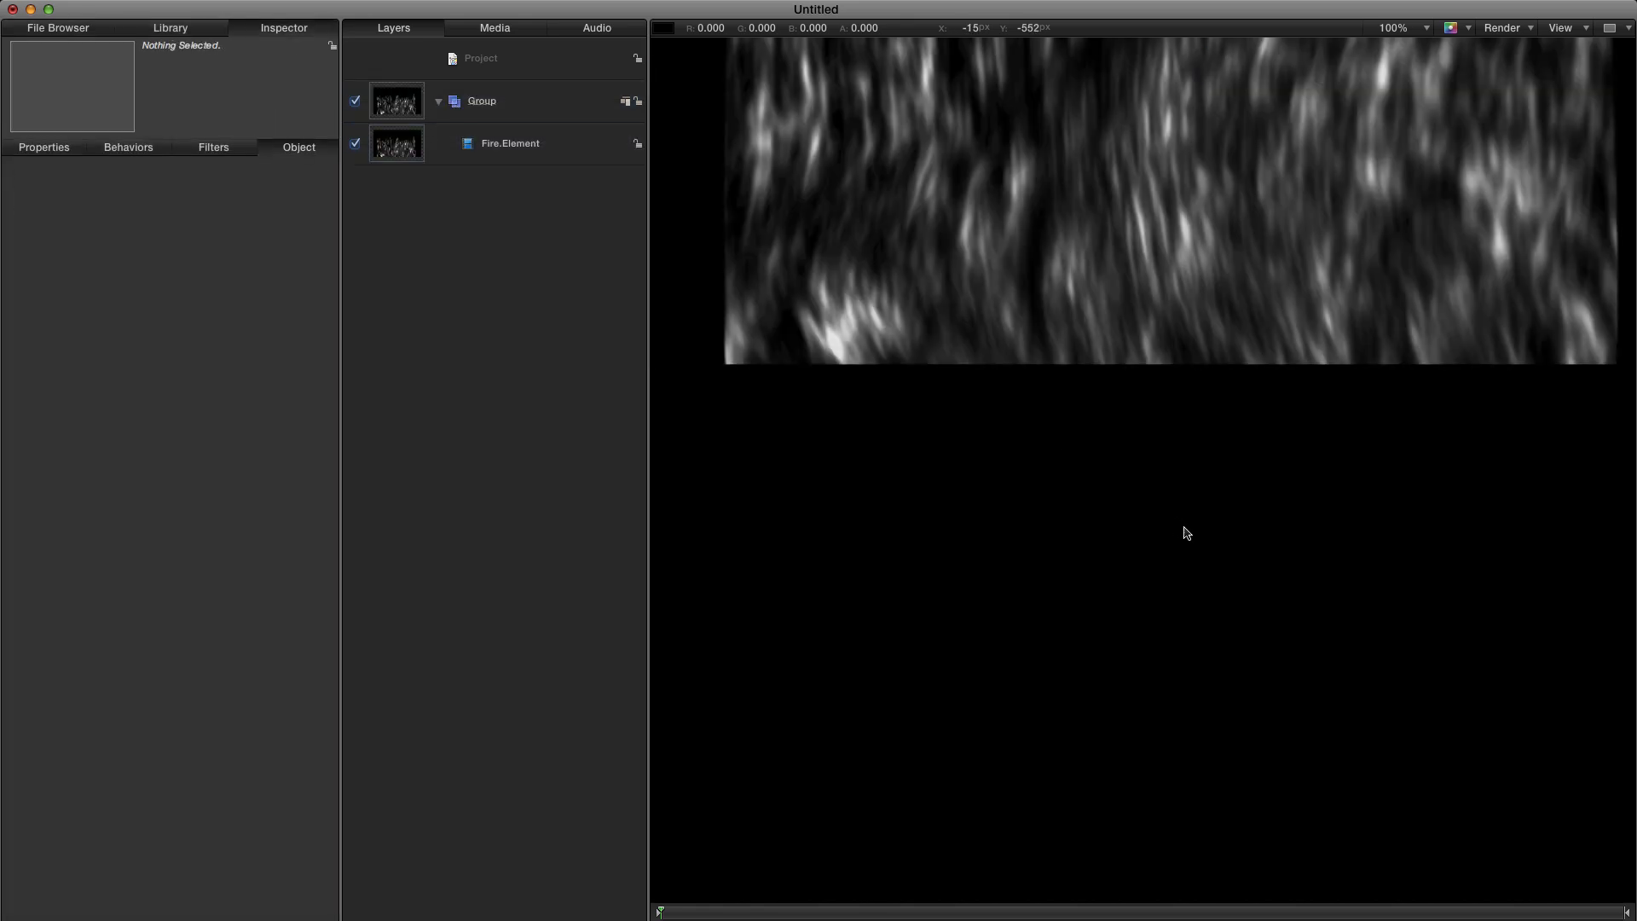
{"action": "key", "text": "shift+z"}
Move the Fire.Element clip's anchor point straight down to its bottom edge and return to the Transform tool
{"action": "left_click", "coordinate": [1183, 530]}
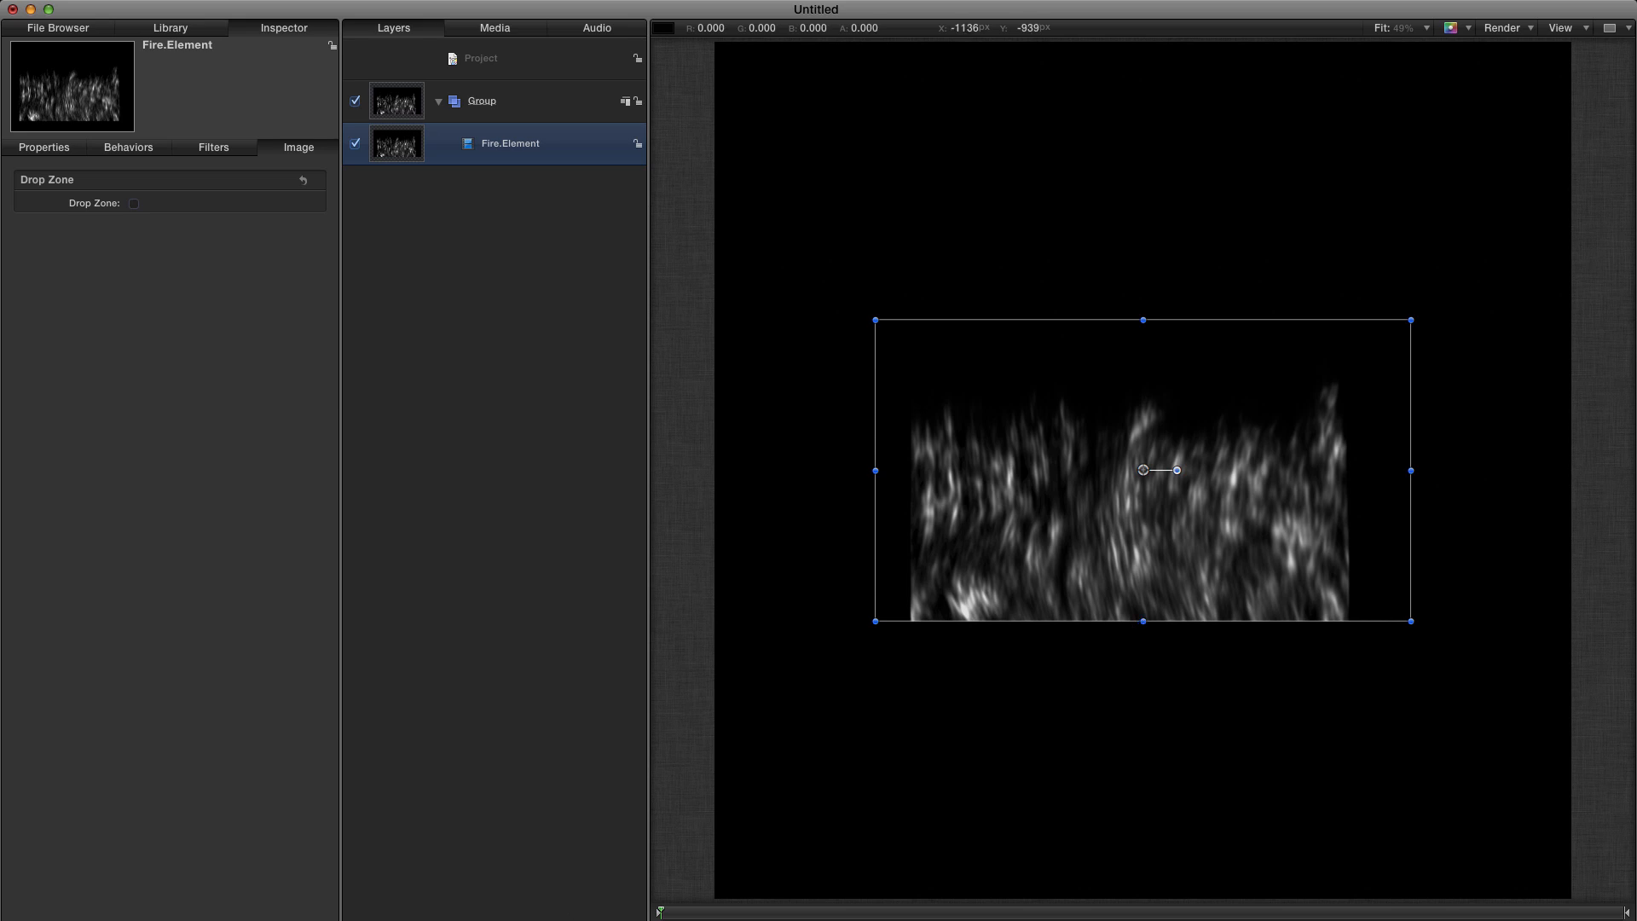
{"action": "left_click", "coordinate": [378, 920]}
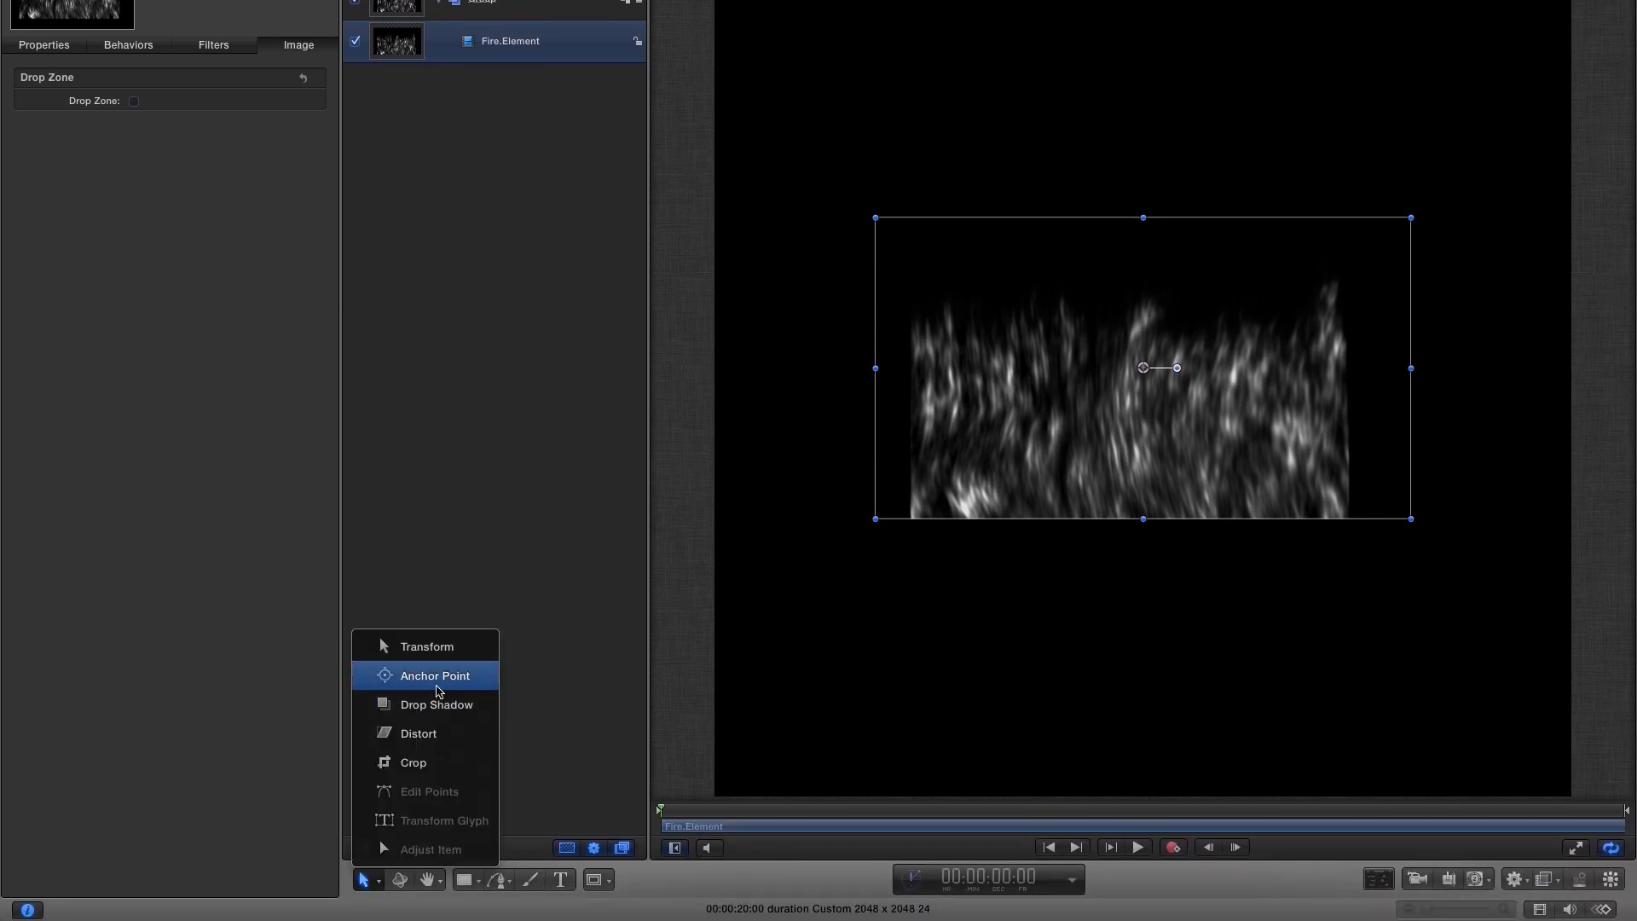
{"action": "left_click", "coordinate": [437, 678]}
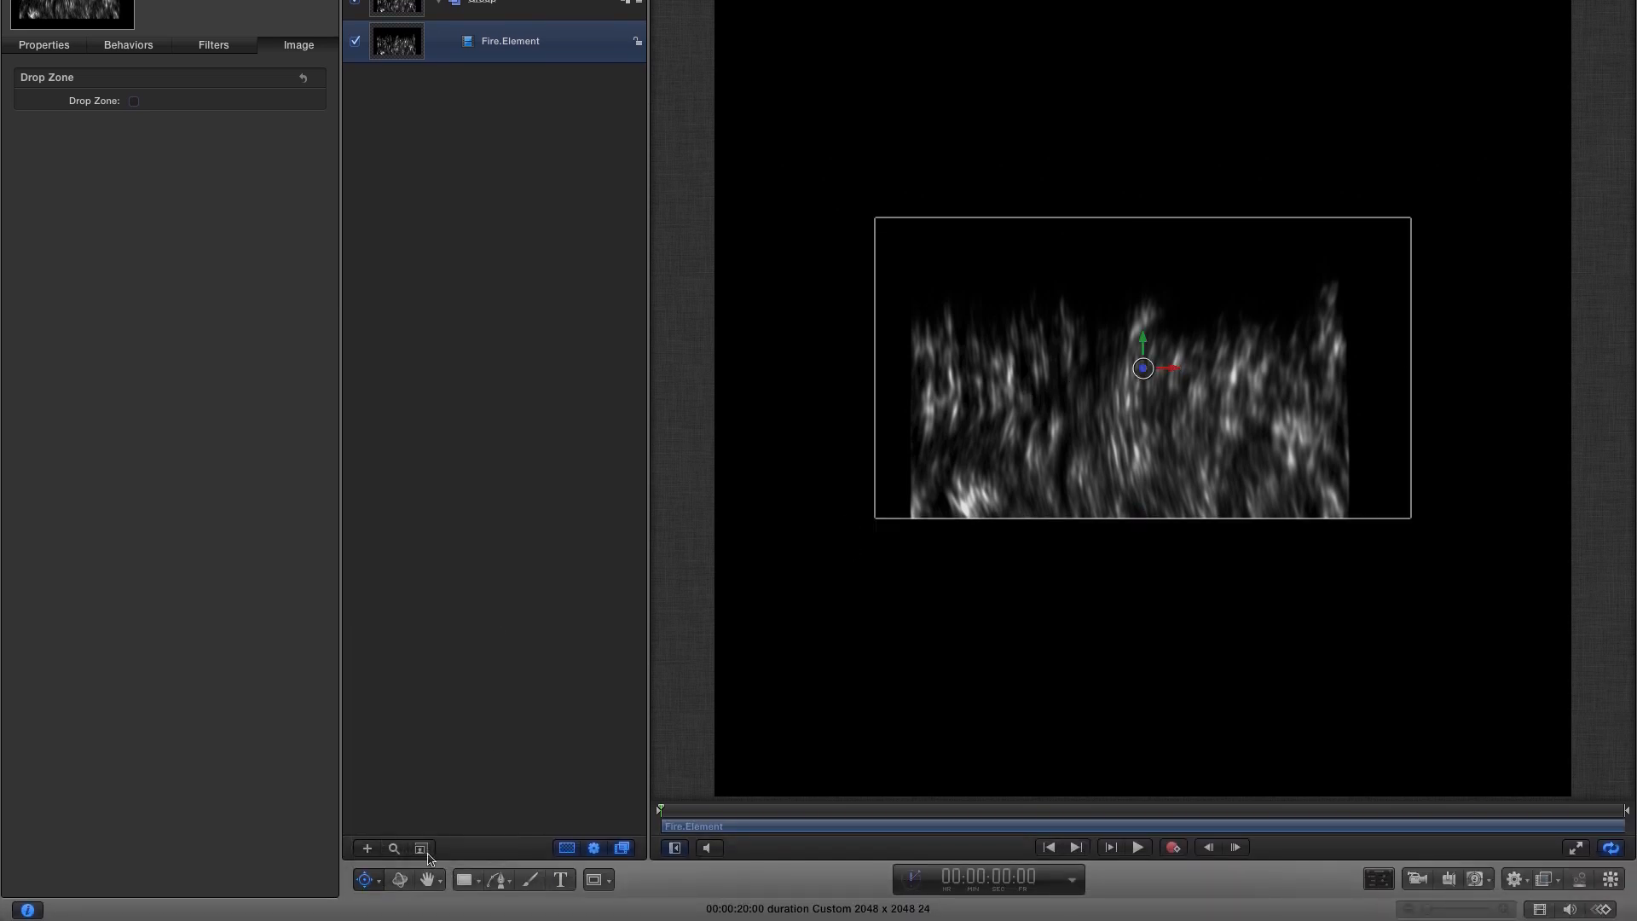
{"action": "left_click", "coordinate": [380, 884]}
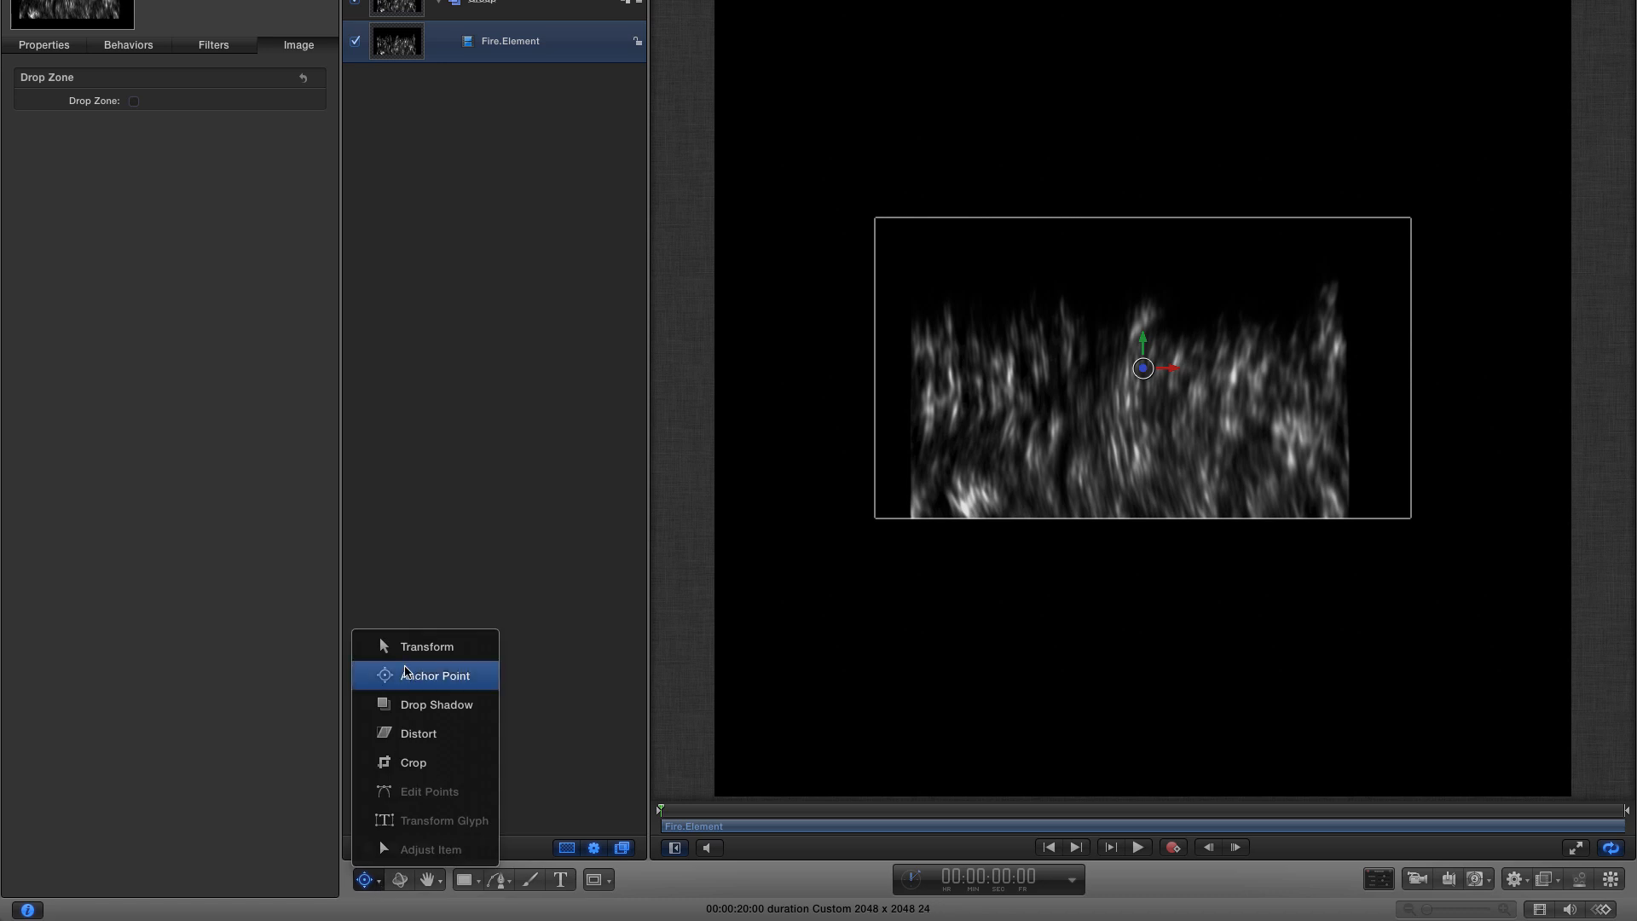
{"action": "left_click", "coordinate": [1181, 560]}
{"action": "left_click_drag", "start_coordinate": [1145, 336], "coordinate": [1144, 492]}
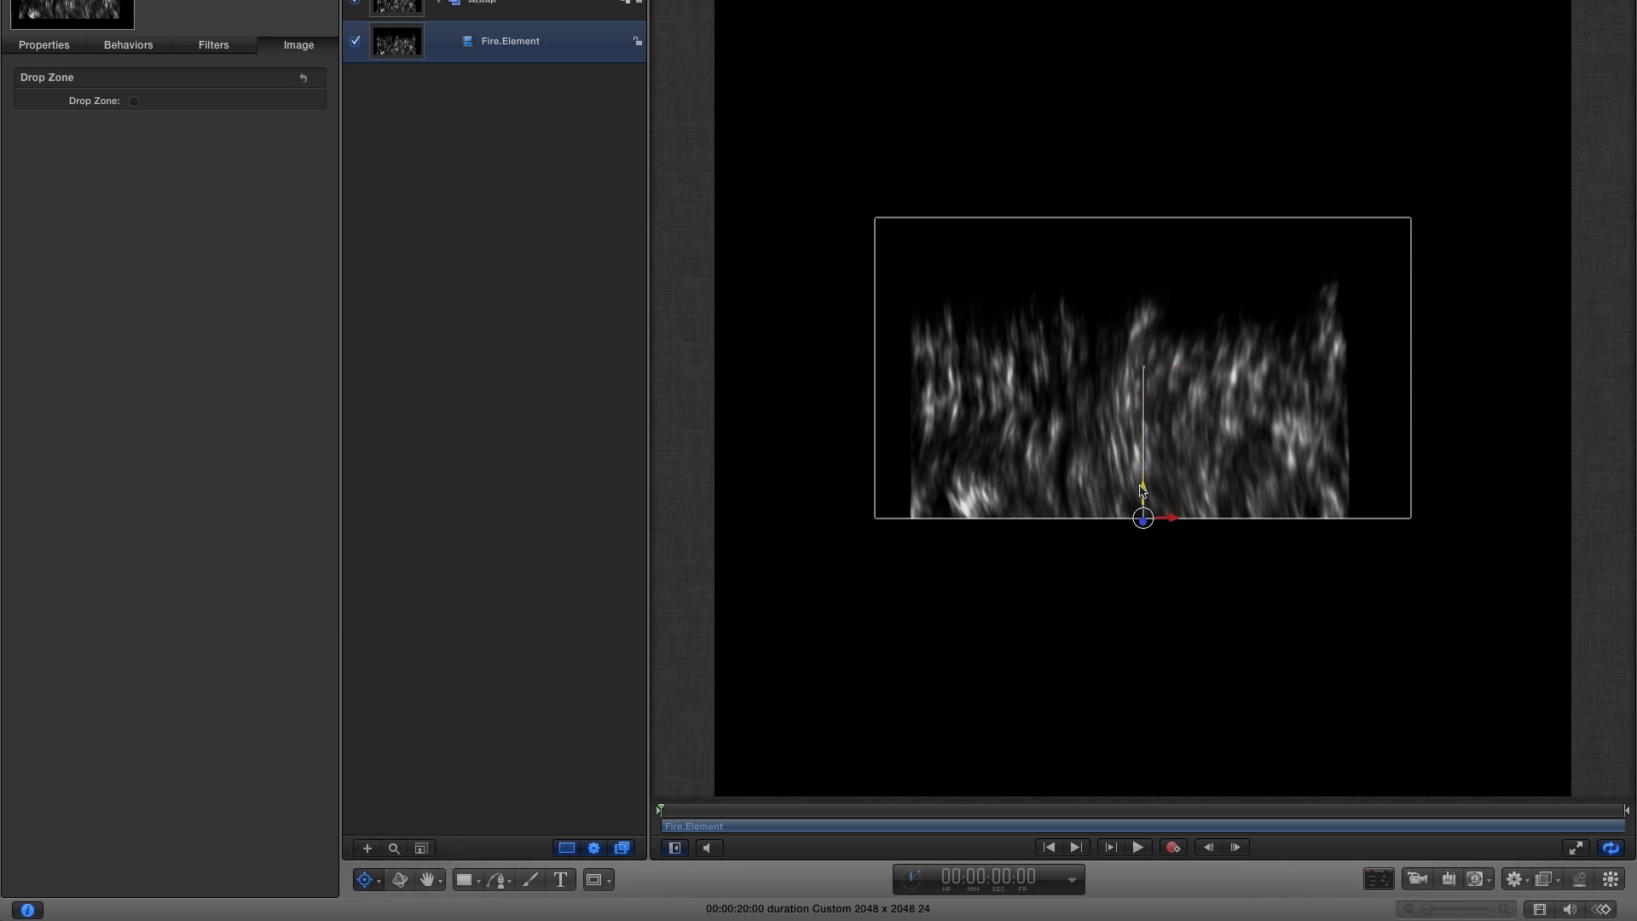
{"action": "left_click", "coordinate": [368, 880]}
{"action": "left_click", "coordinate": [427, 648]}
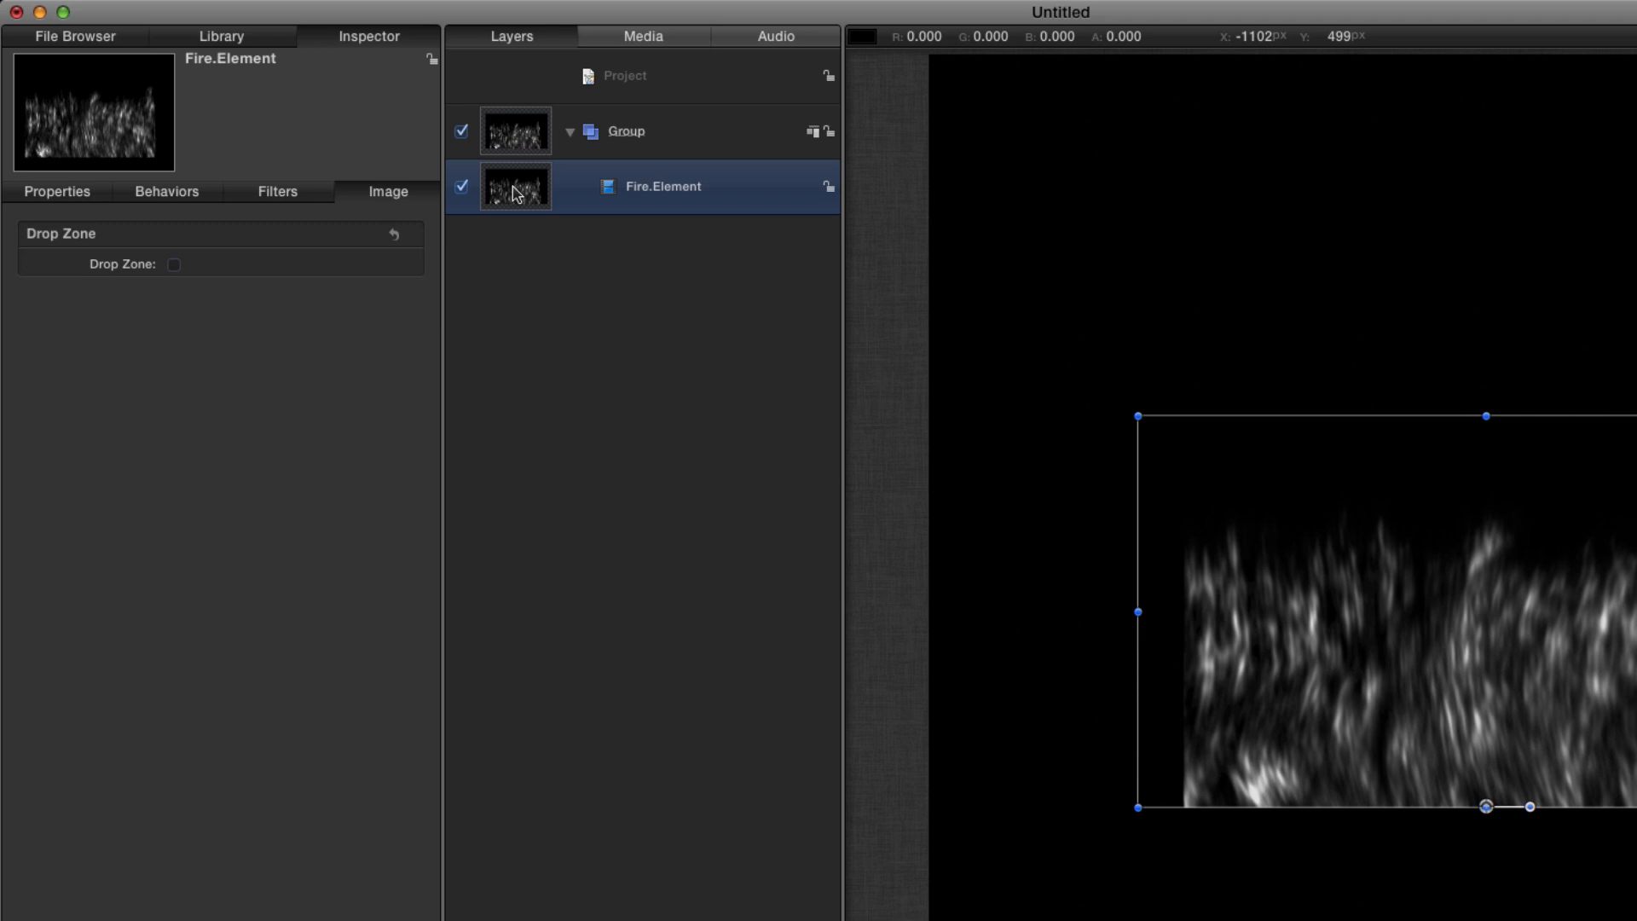
Replicate the Fire.Element clip, set the Replicator's blend mode to Screen and show its replicator controls
{"action": "key", "text": "l"}
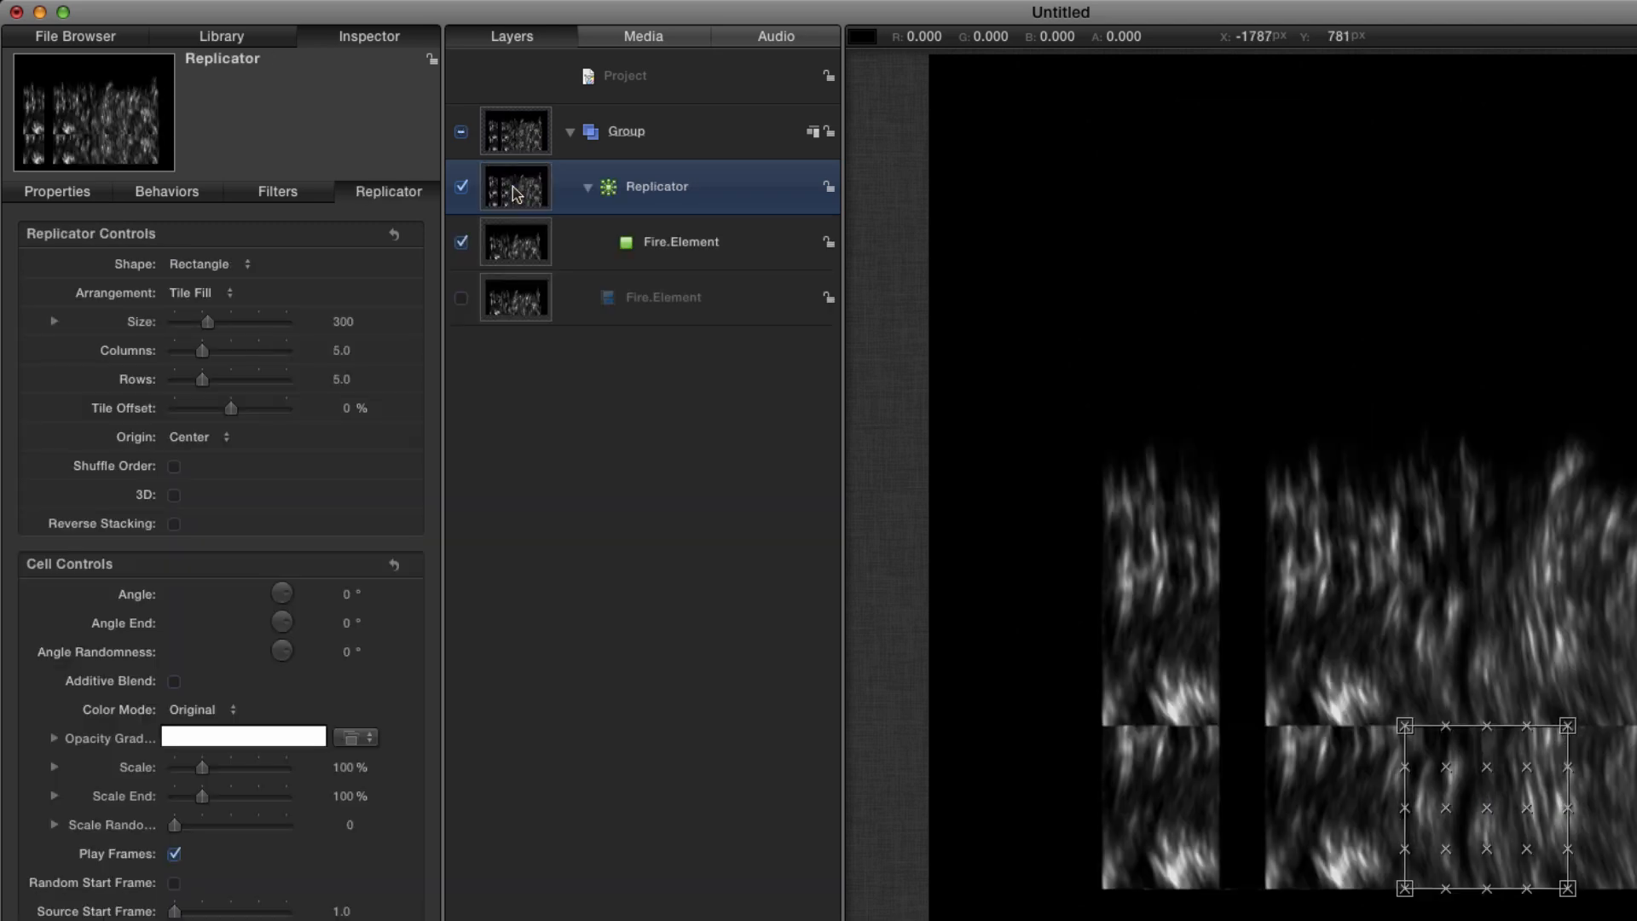
{"action": "left_click", "coordinate": [52, 192]}
{"action": "left_click", "coordinate": [201, 479]}
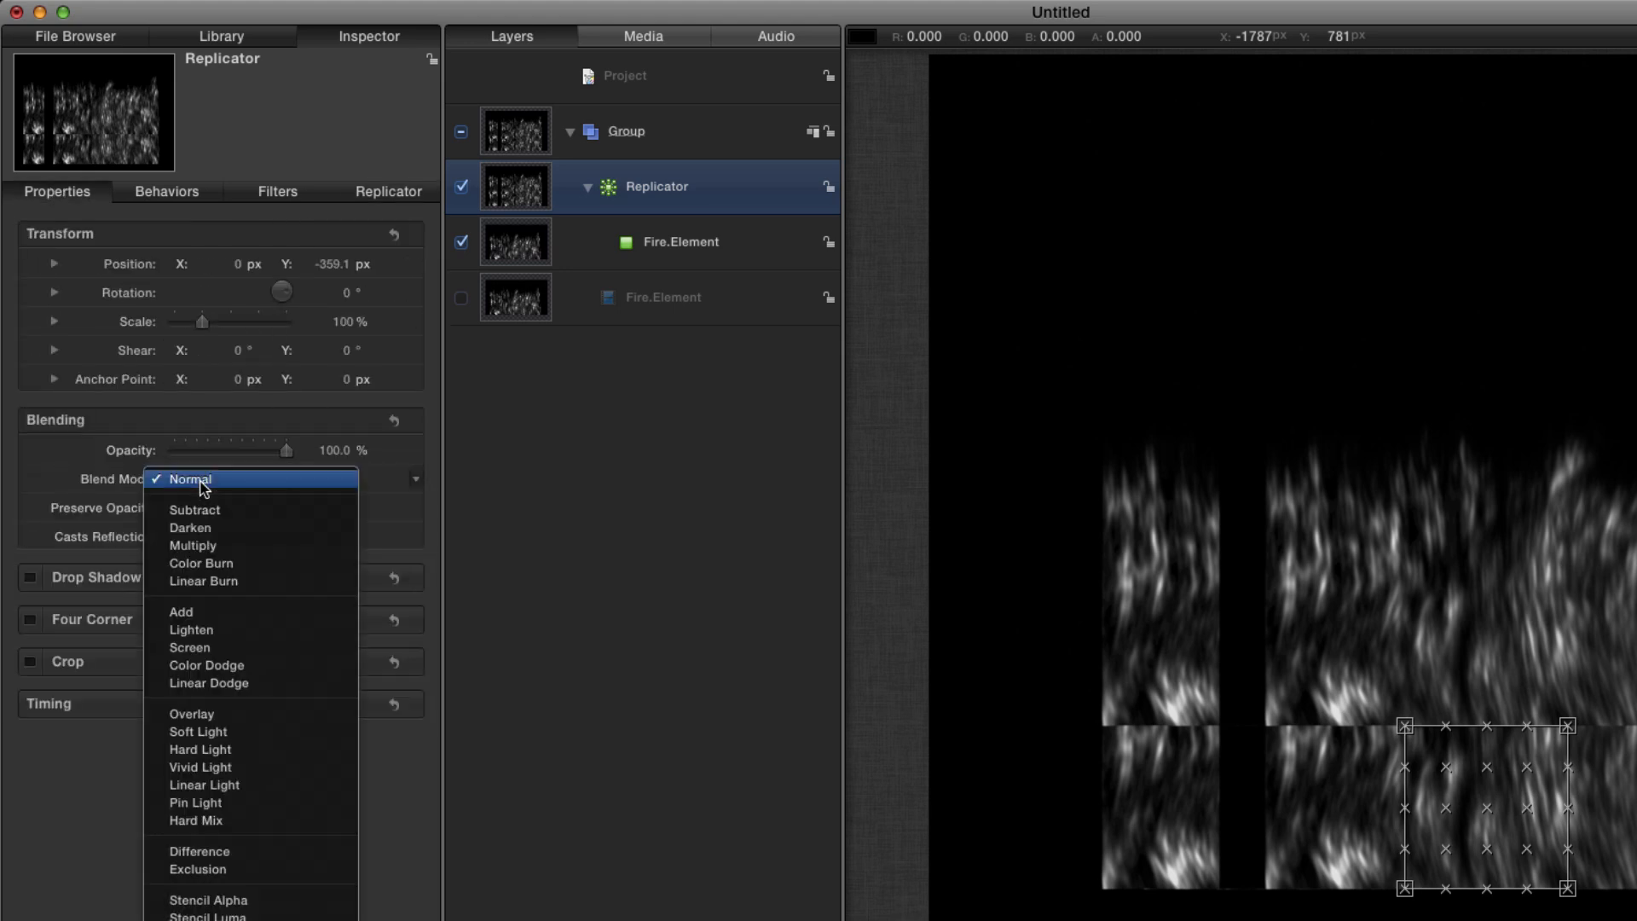
{"action": "left_click", "coordinate": [198, 648]}
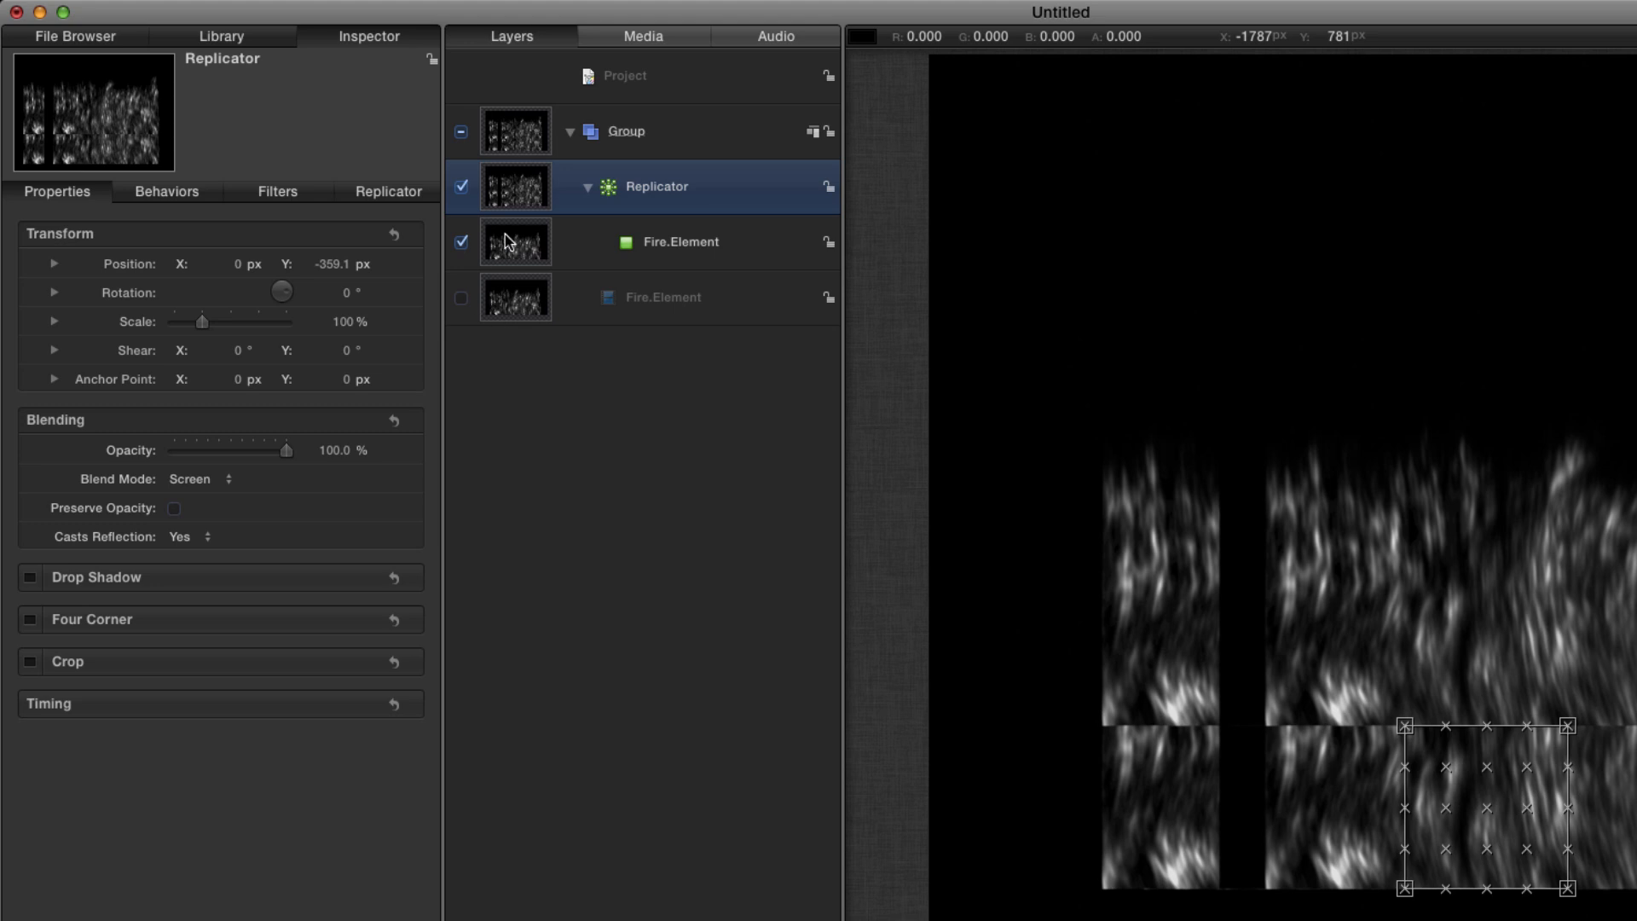
{"action": "left_click", "coordinate": [393, 196]}
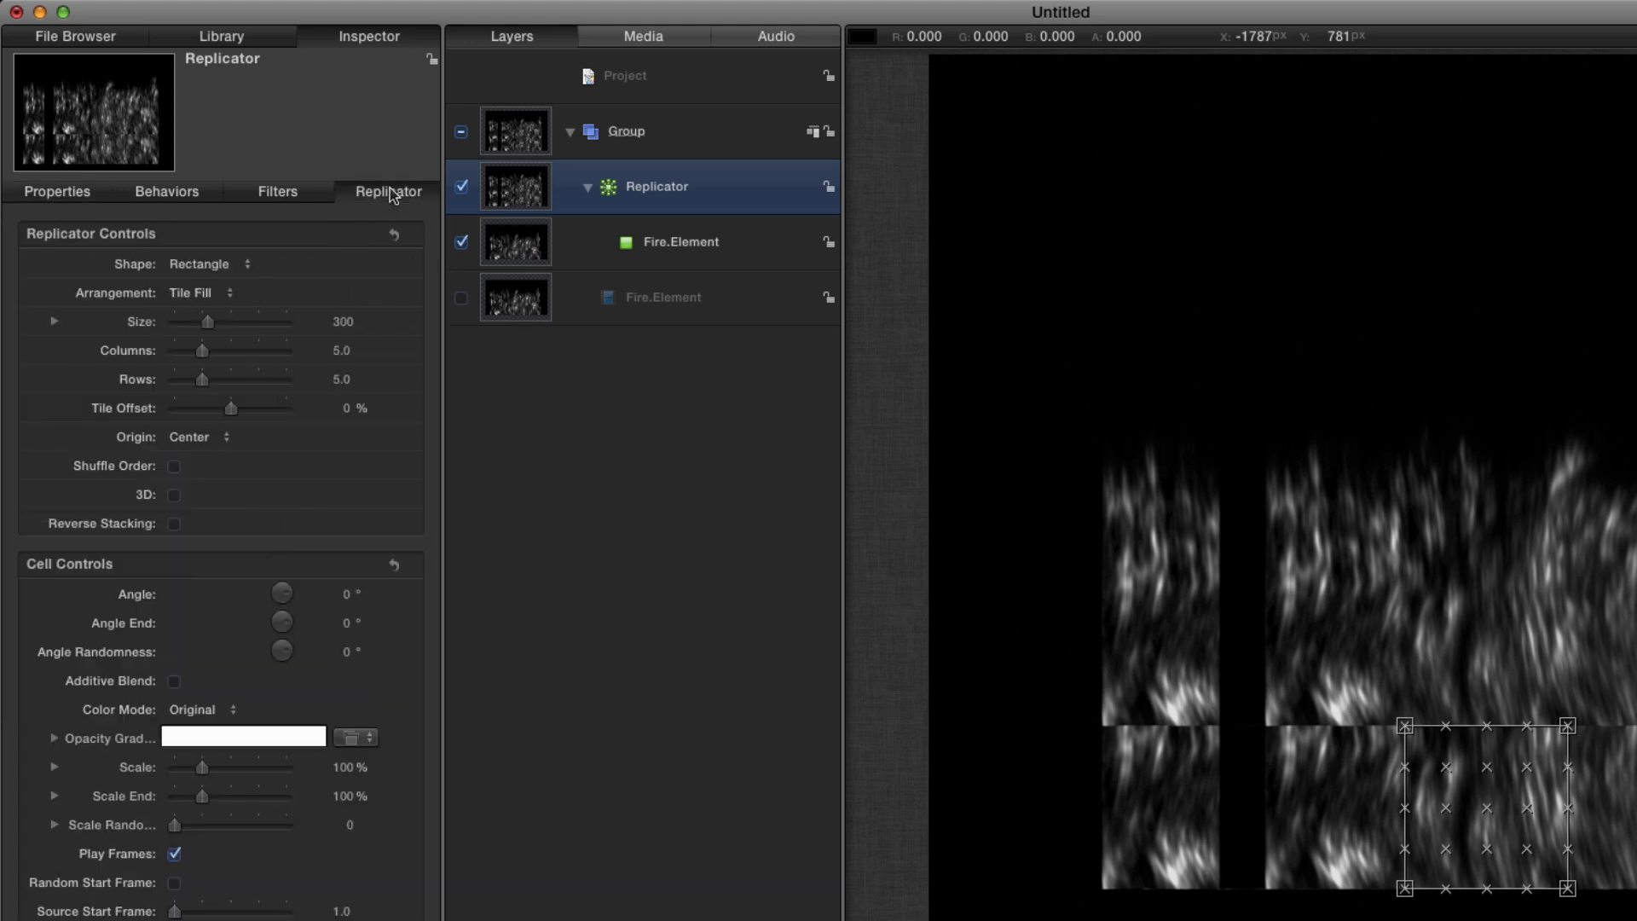
Set the Replicator's shape to Circle with an Outline arrangement, and enable Align Angle and Additive Blend
{"action": "left_click", "coordinate": [207, 267]}
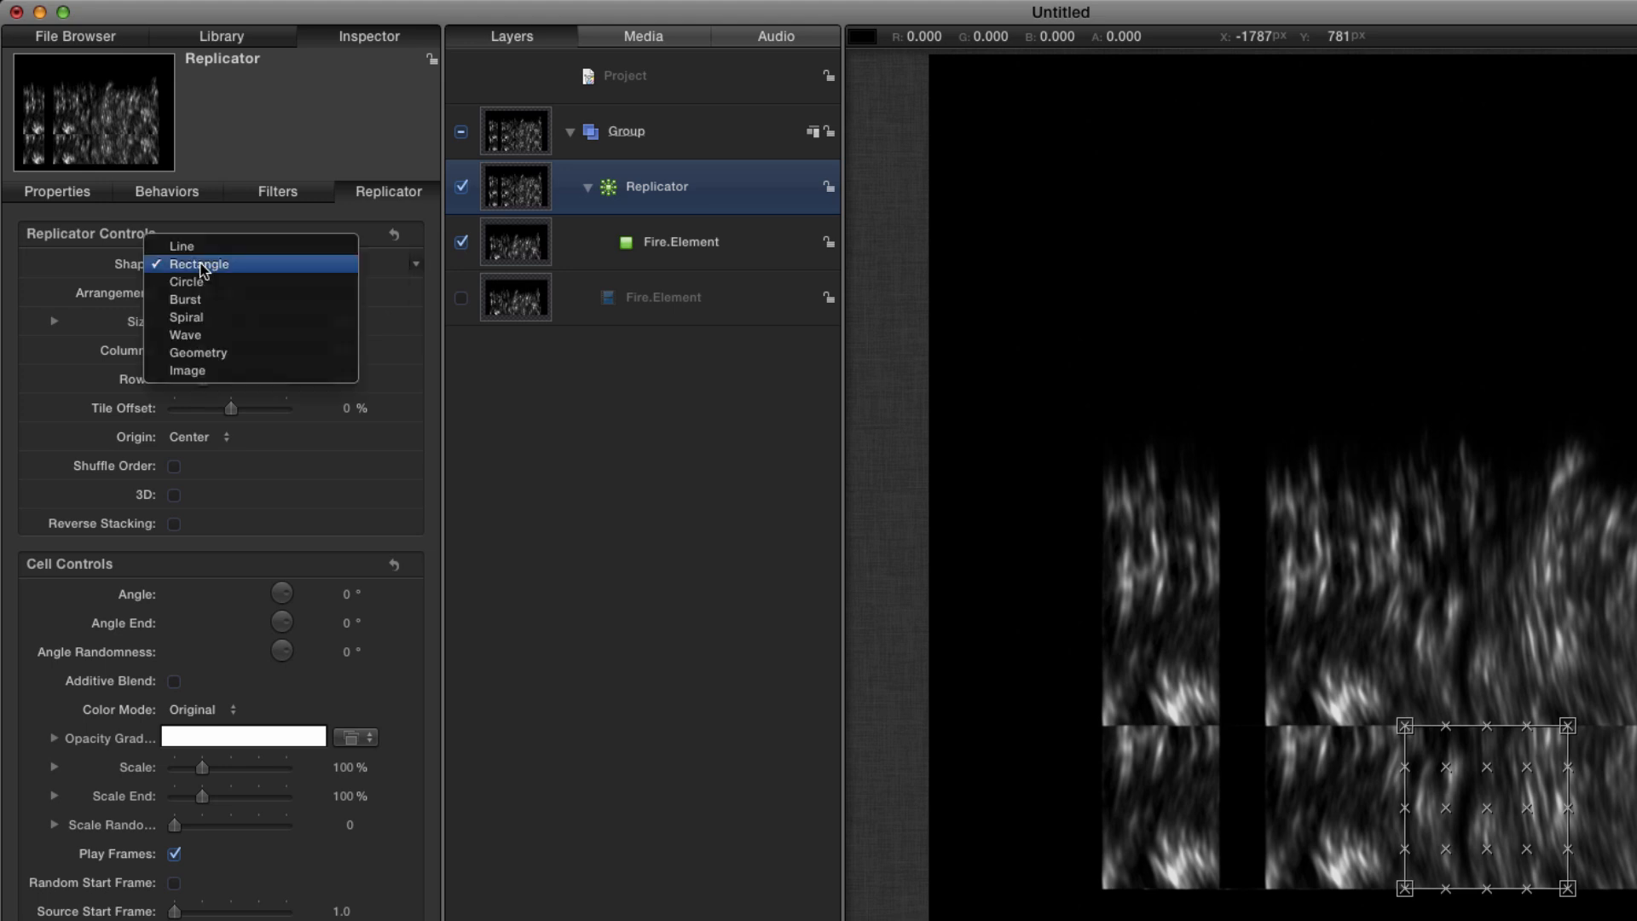
{"action": "left_click", "coordinate": [203, 282]}
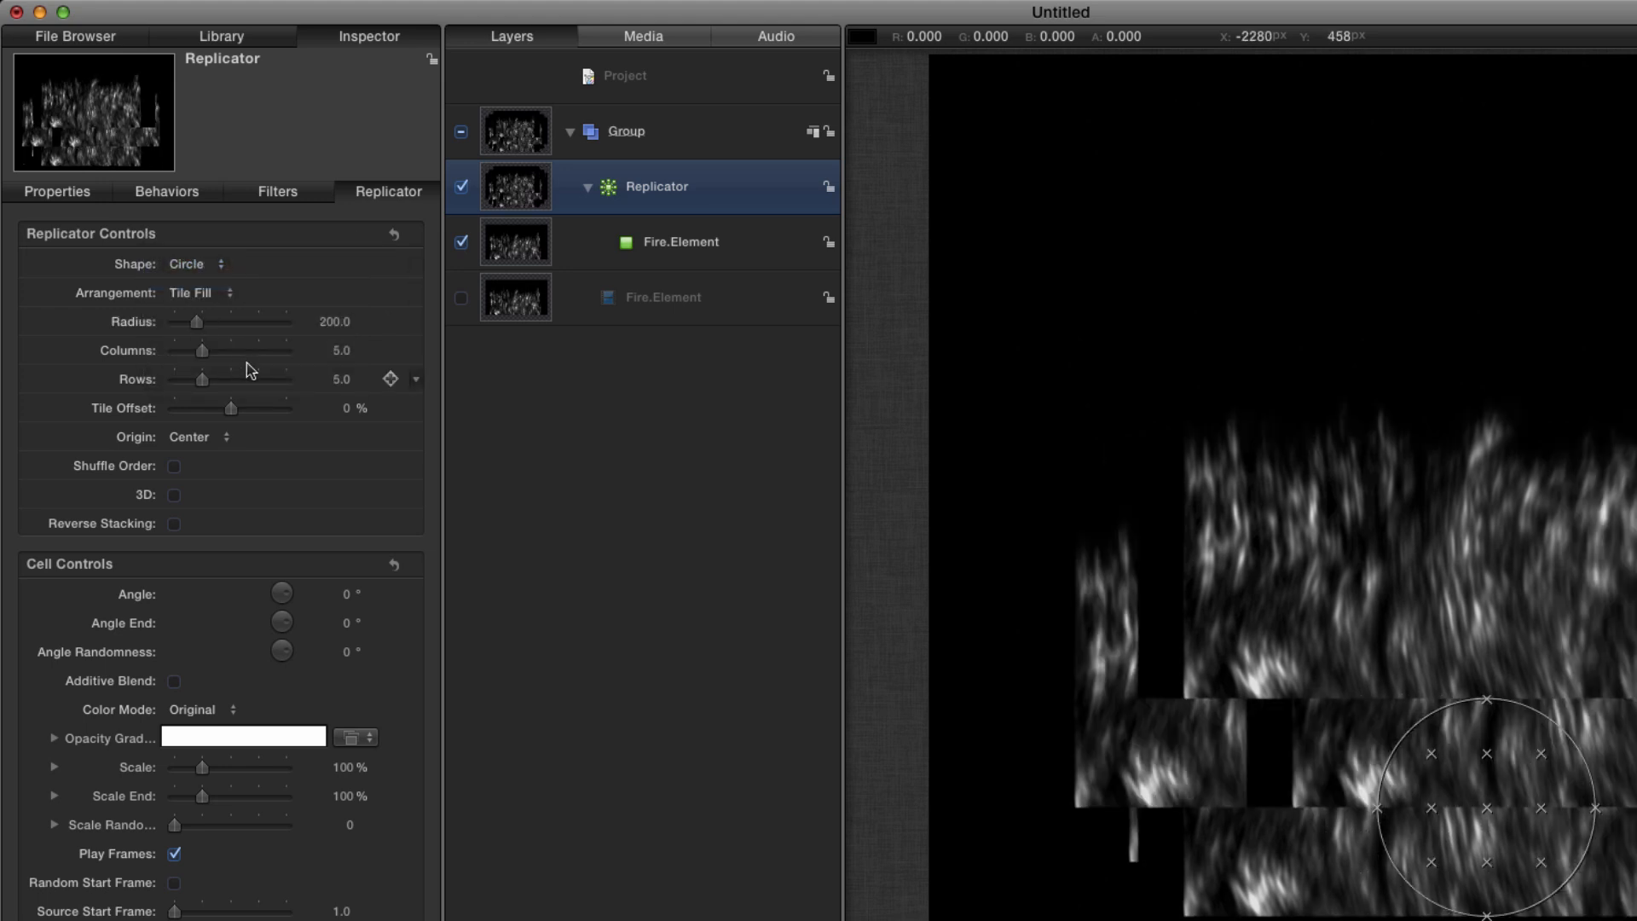
{"action": "left_click", "coordinate": [189, 294]}
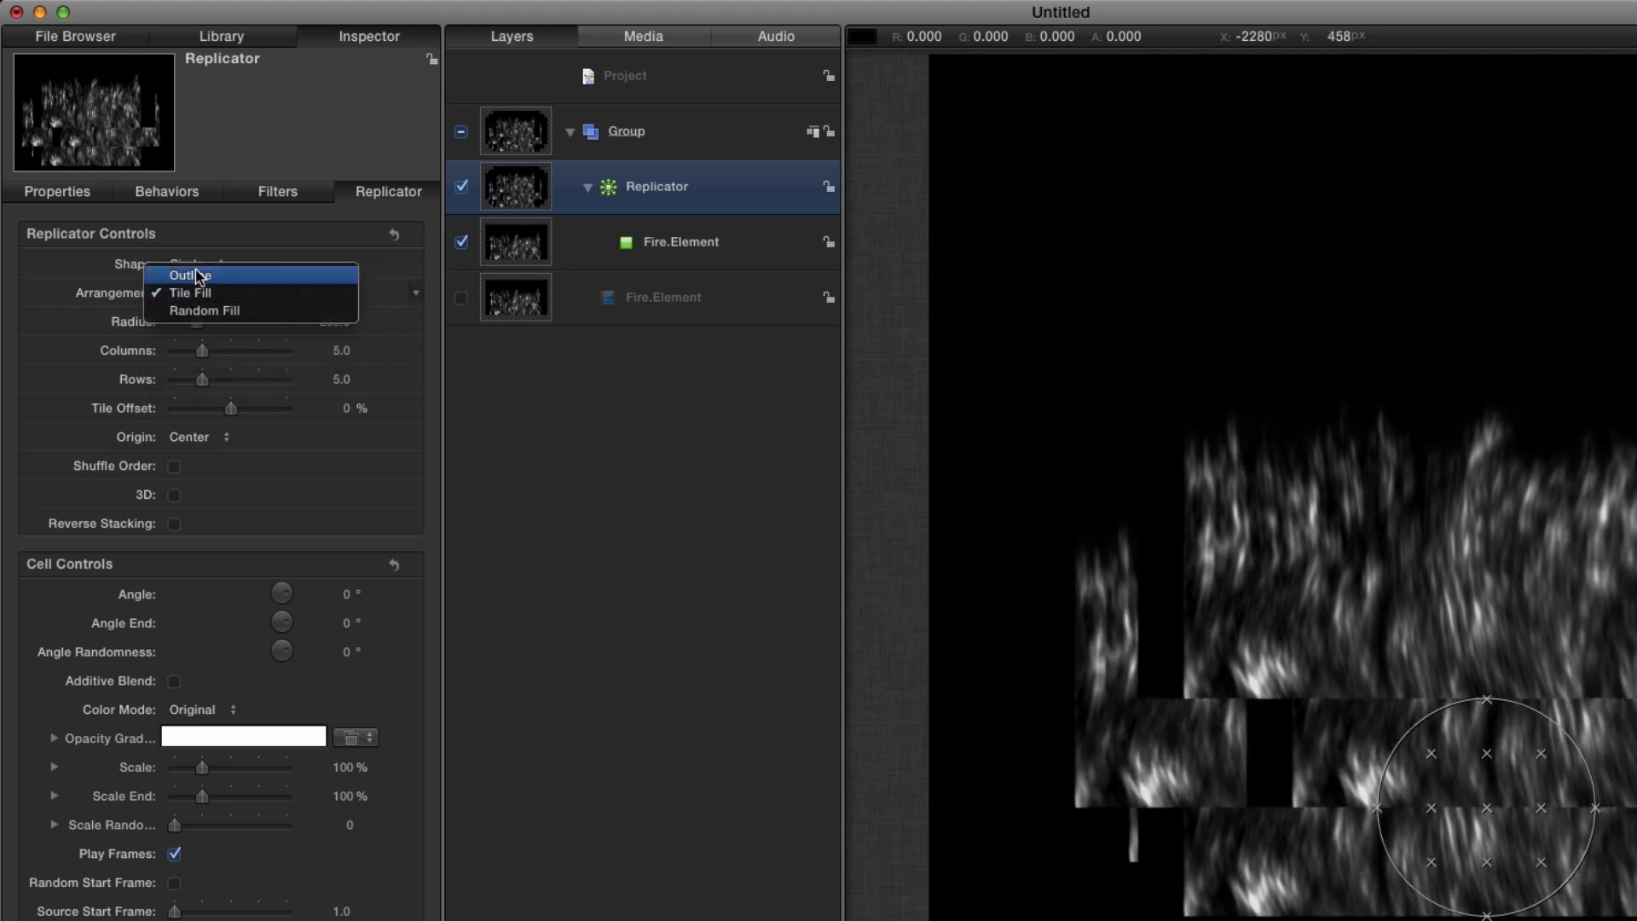
{"action": "left_click", "coordinate": [198, 274]}
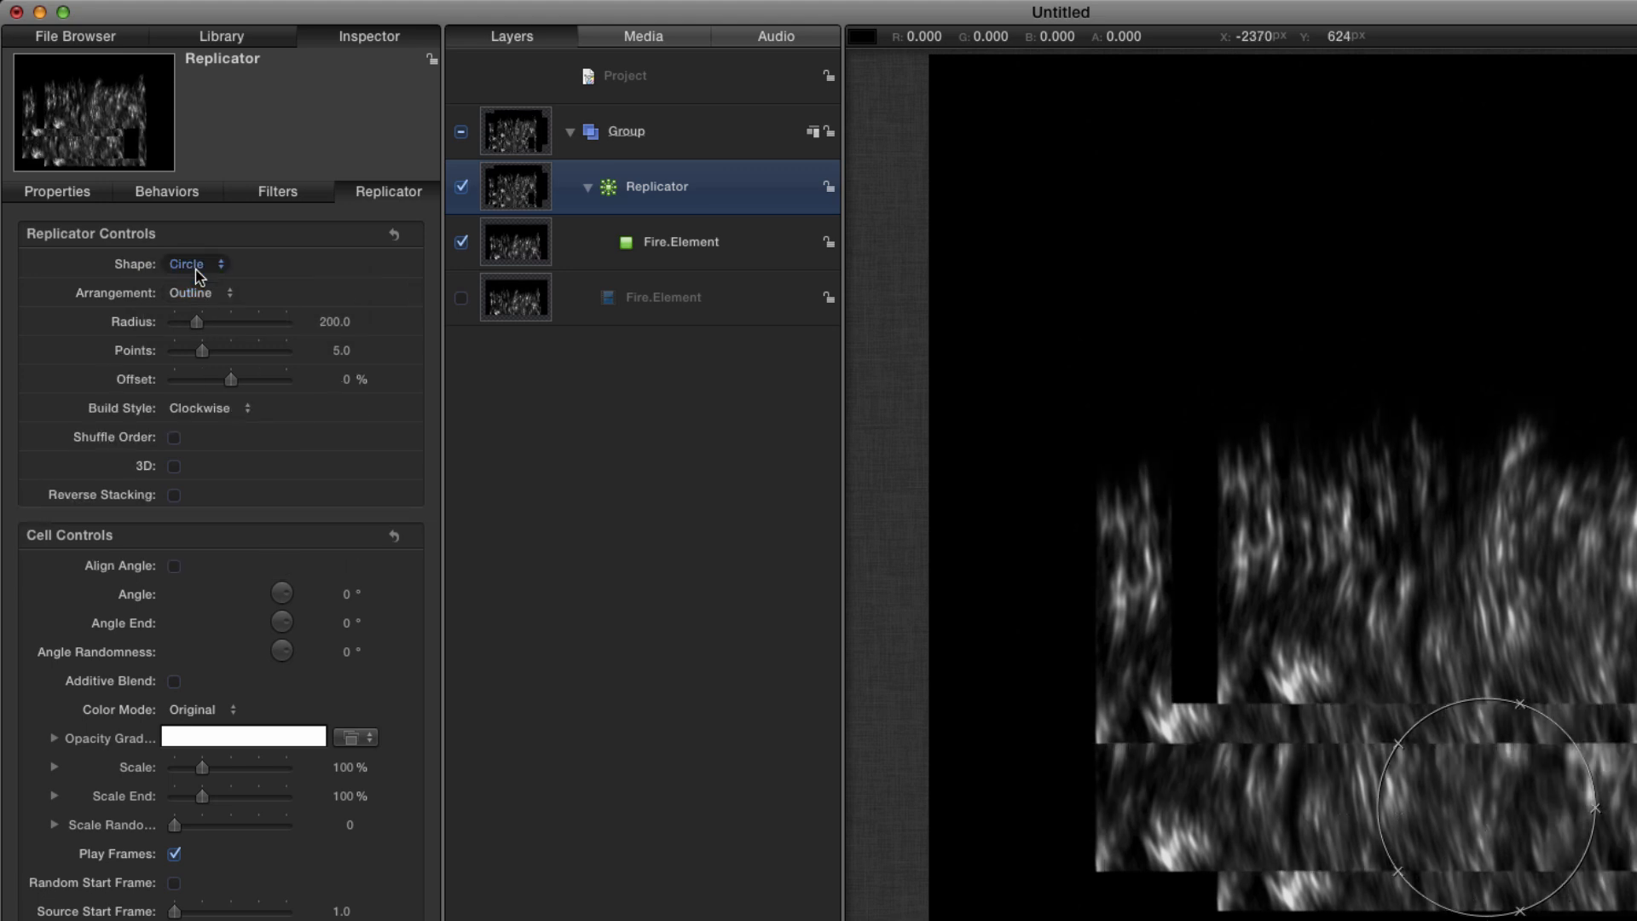
{"action": "left_click", "coordinate": [175, 565]}
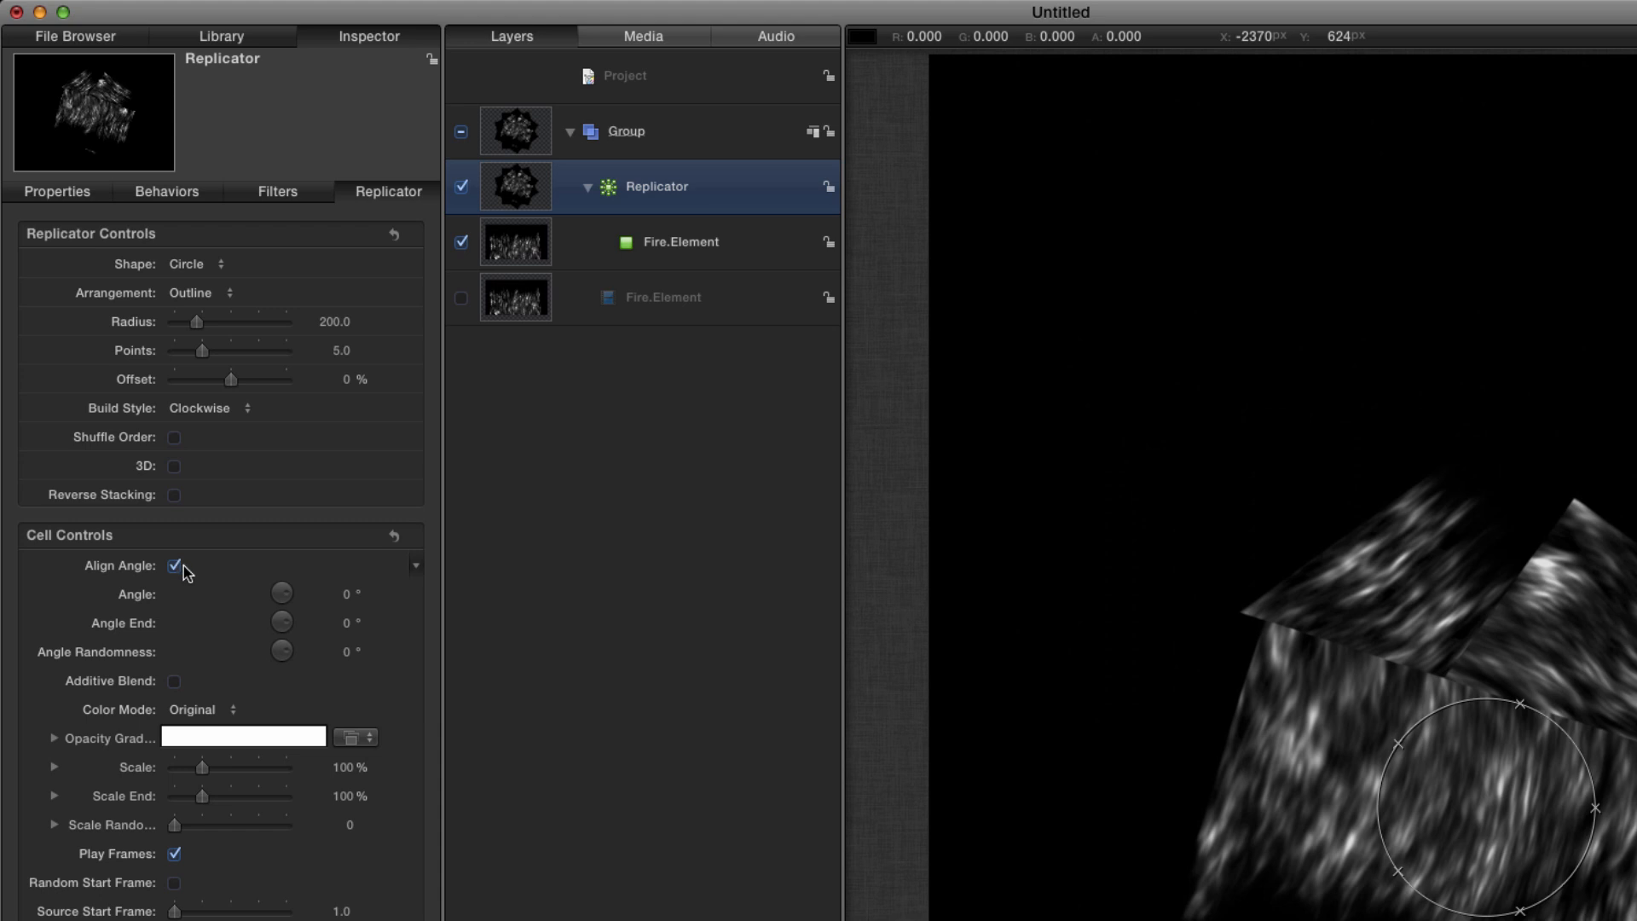
{"action": "left_click", "coordinate": [175, 682]}
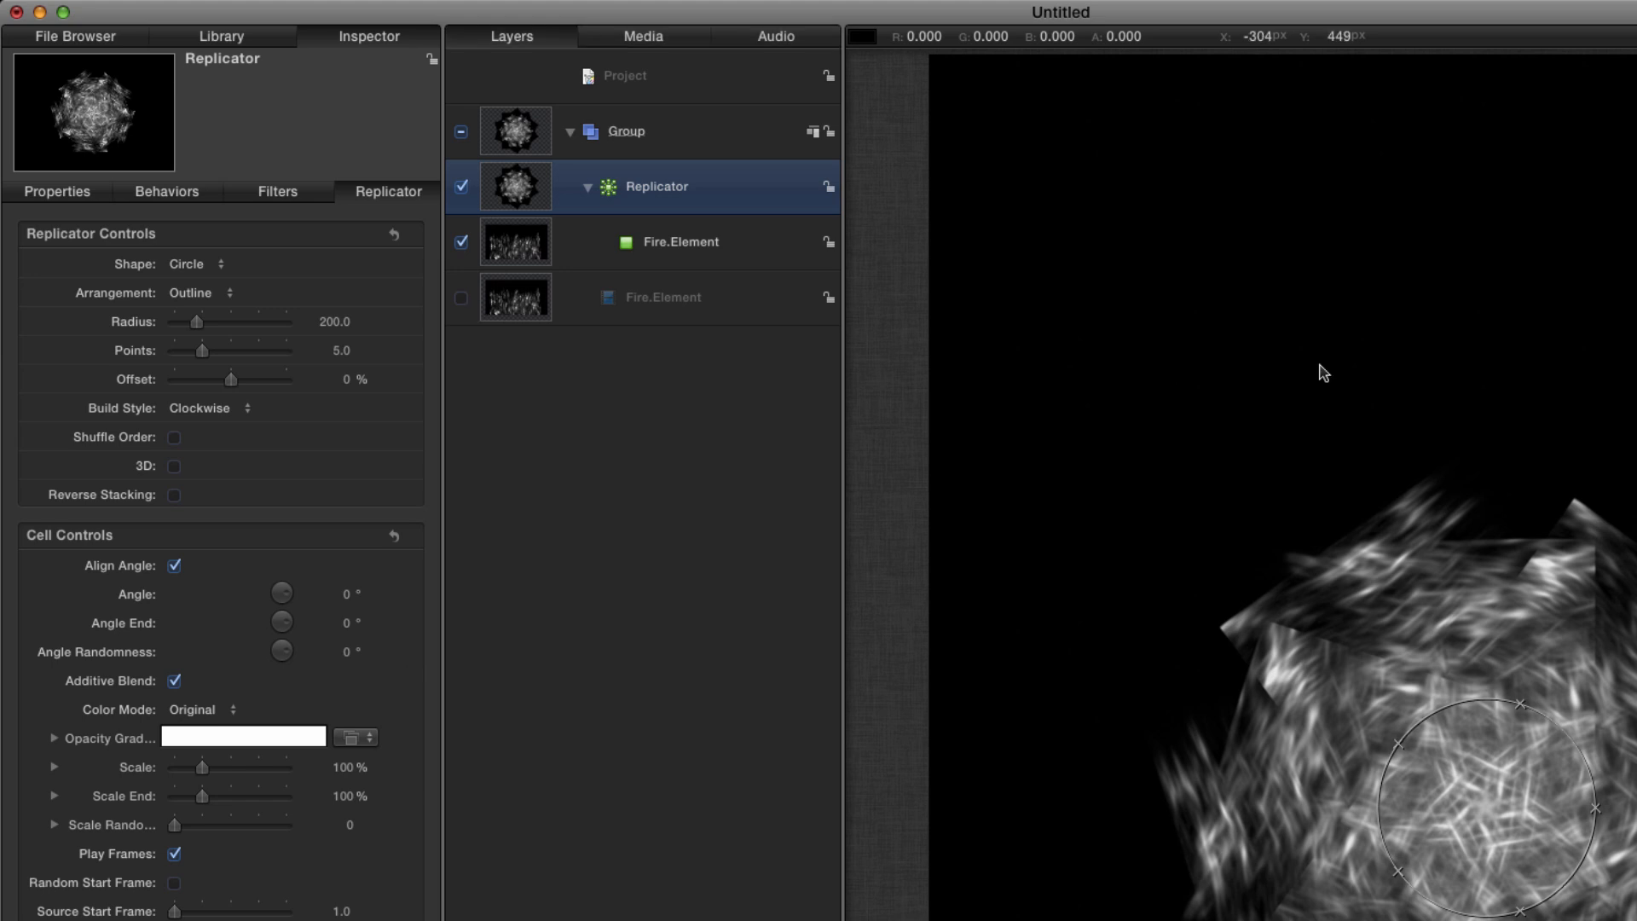
Reset the Replicator's transform to recentre it and return to its replicator controls
{"action": "left_click", "coordinate": [66, 192]}
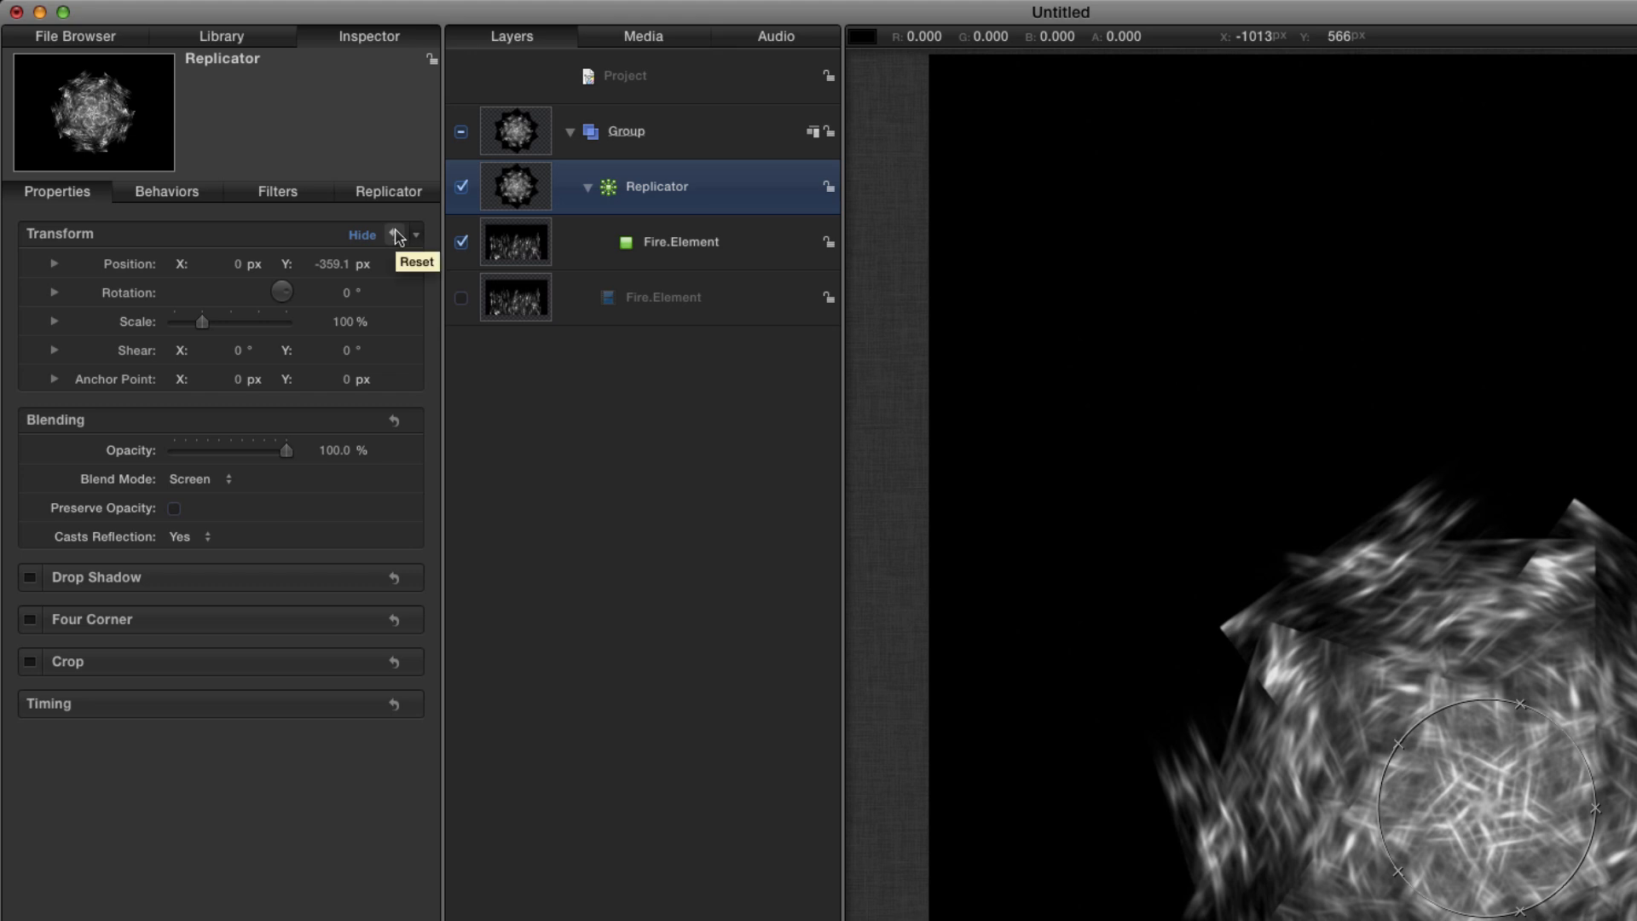
{"action": "left_click", "coordinate": [397, 236]}
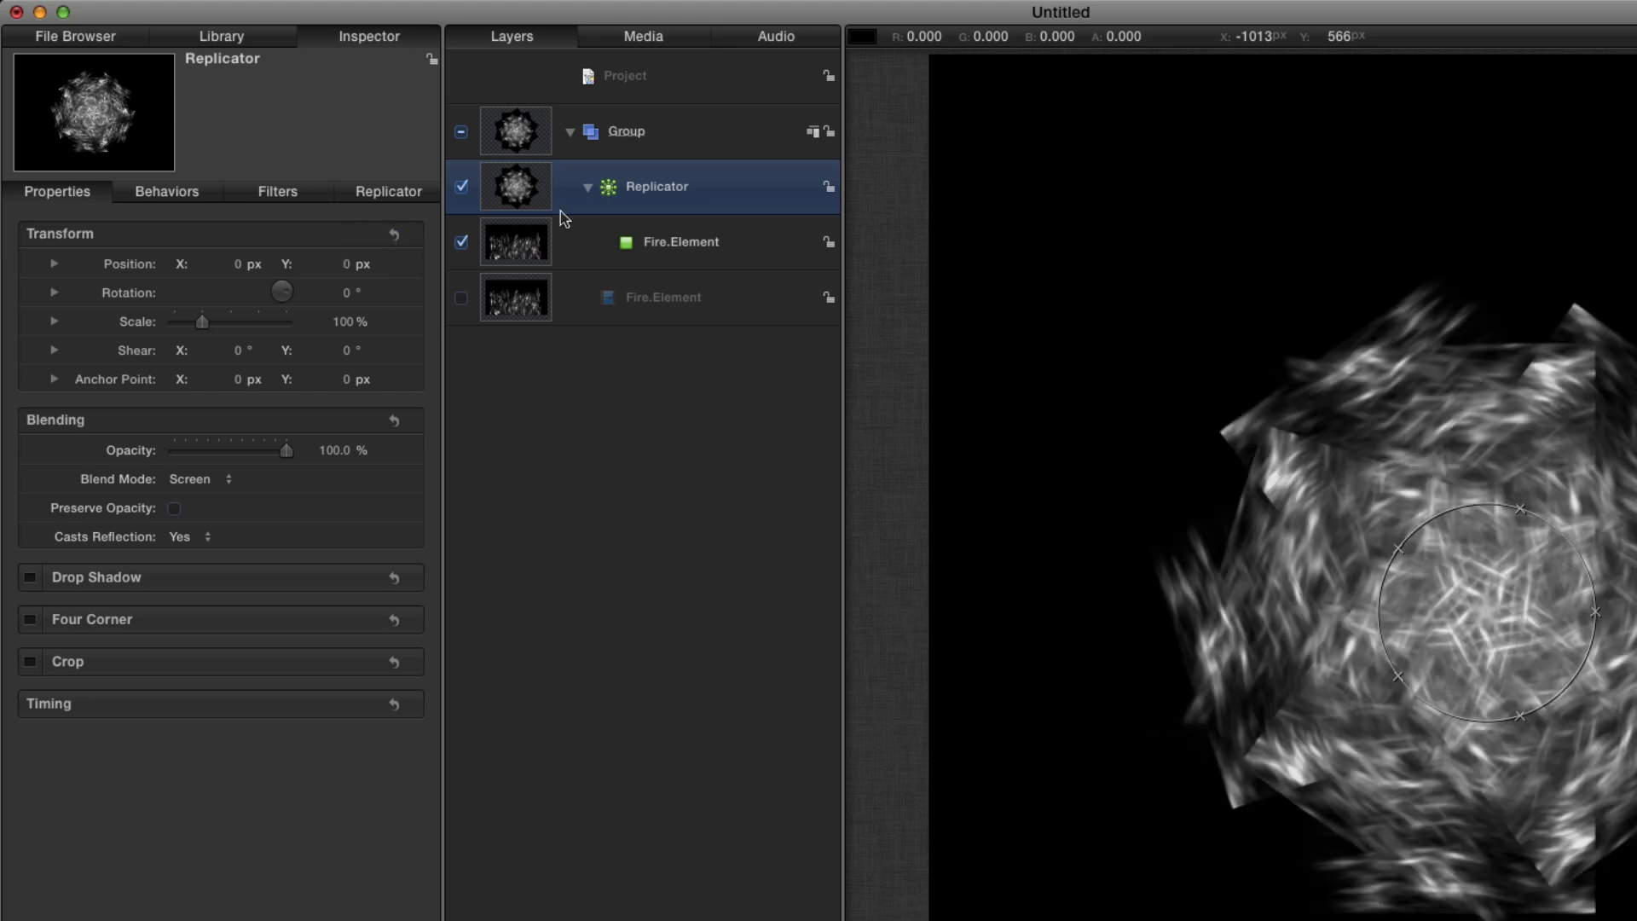
{"action": "left_click", "coordinate": [392, 192]}
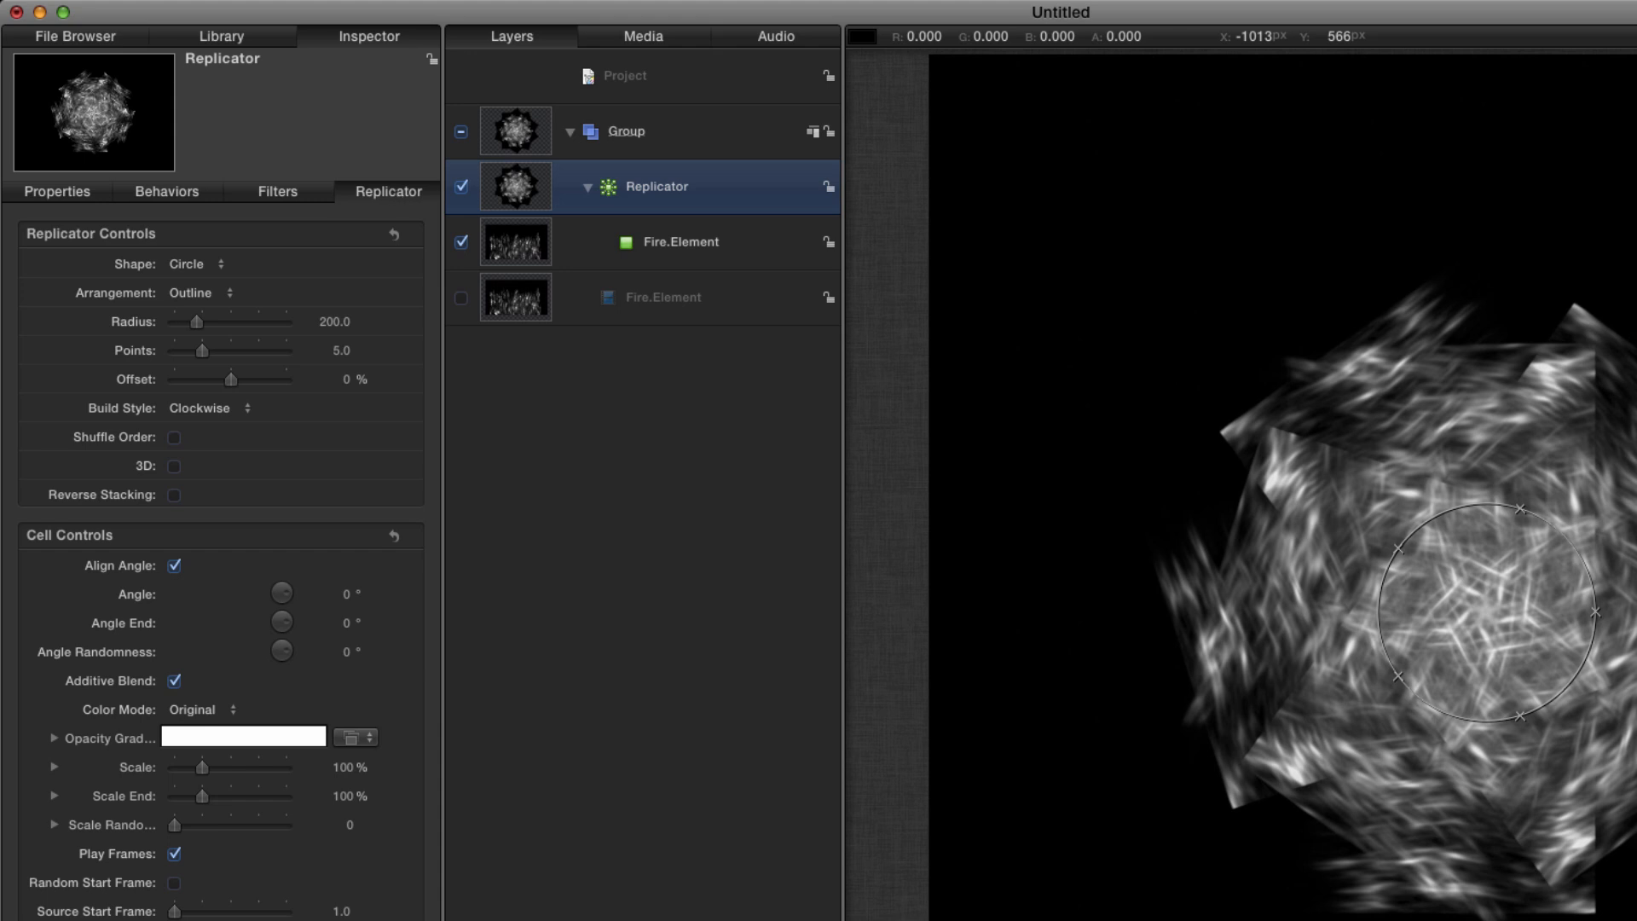
Set the Replicator's radius to 600 and its number of points to 15
{"action": "left_click", "coordinate": [336, 328]}
{"action": "left_click", "coordinate": [334, 324]}
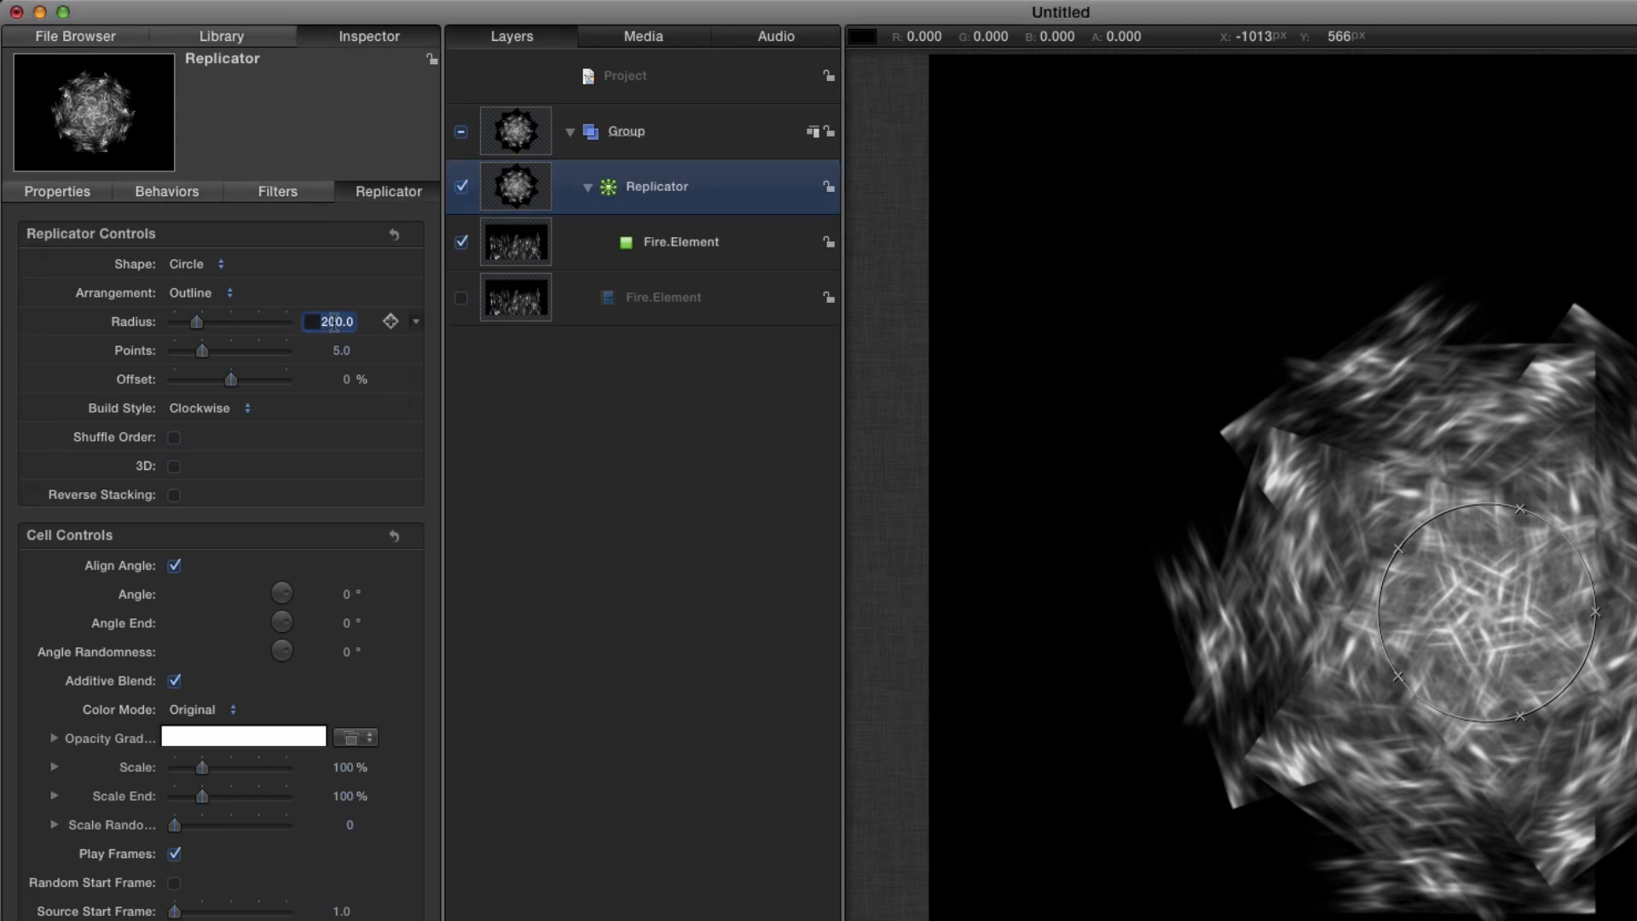
{"action": "type", "text": "600"}
{"action": "key", "text": "Return"}
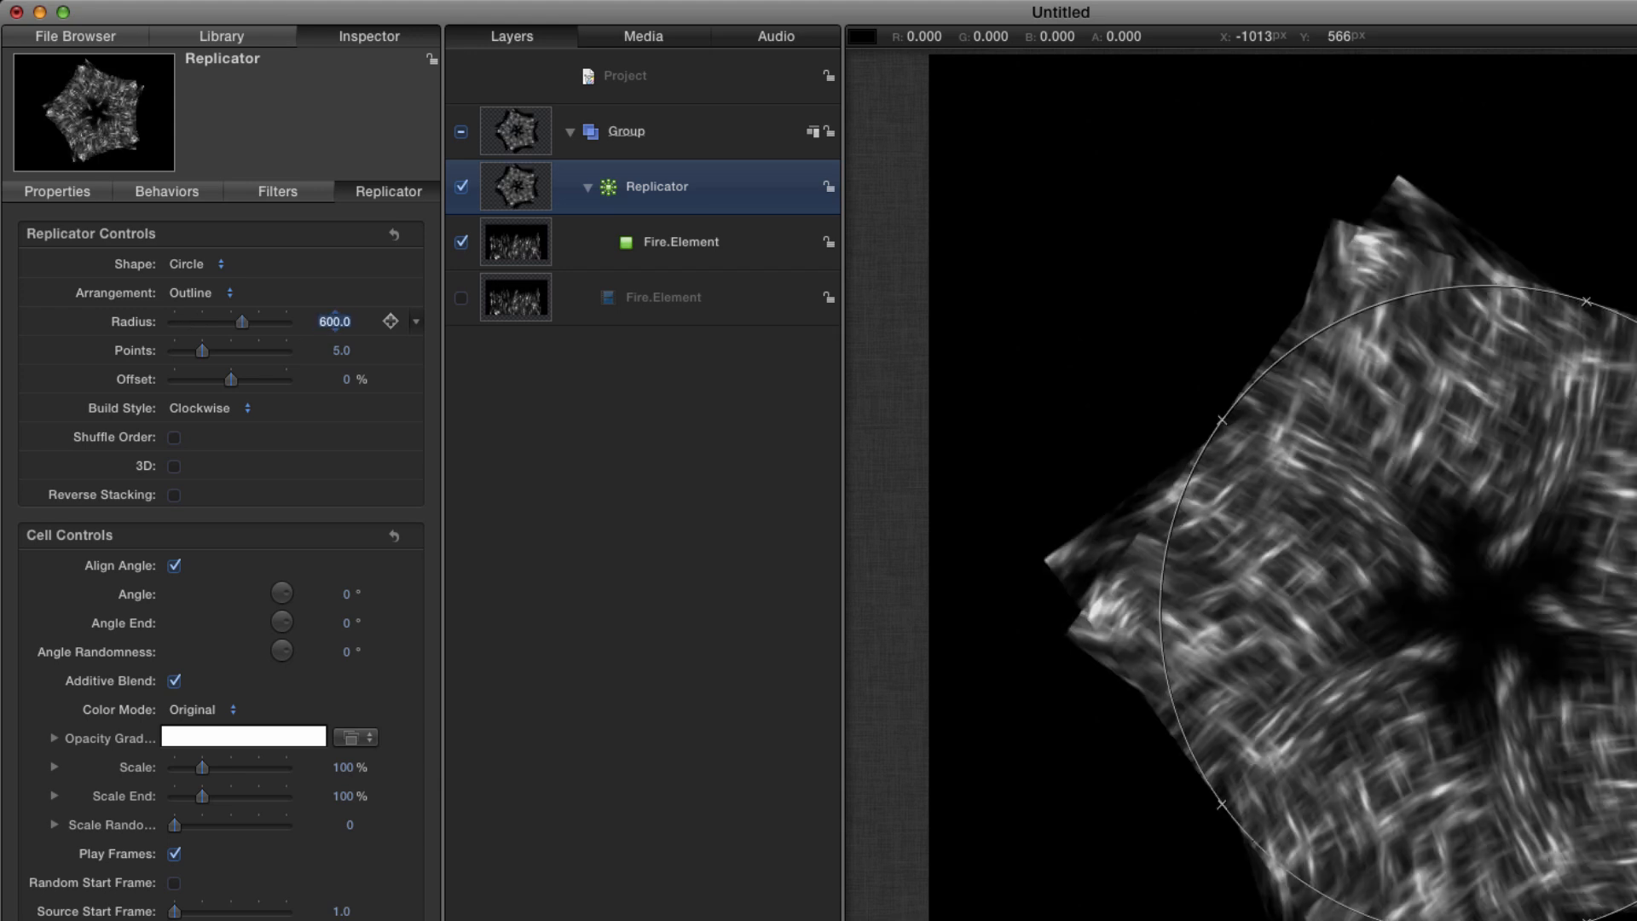
{"action": "key", "text": "Tab"}
{"action": "type", "text": "15"}
{"action": "key", "text": "Tab"}
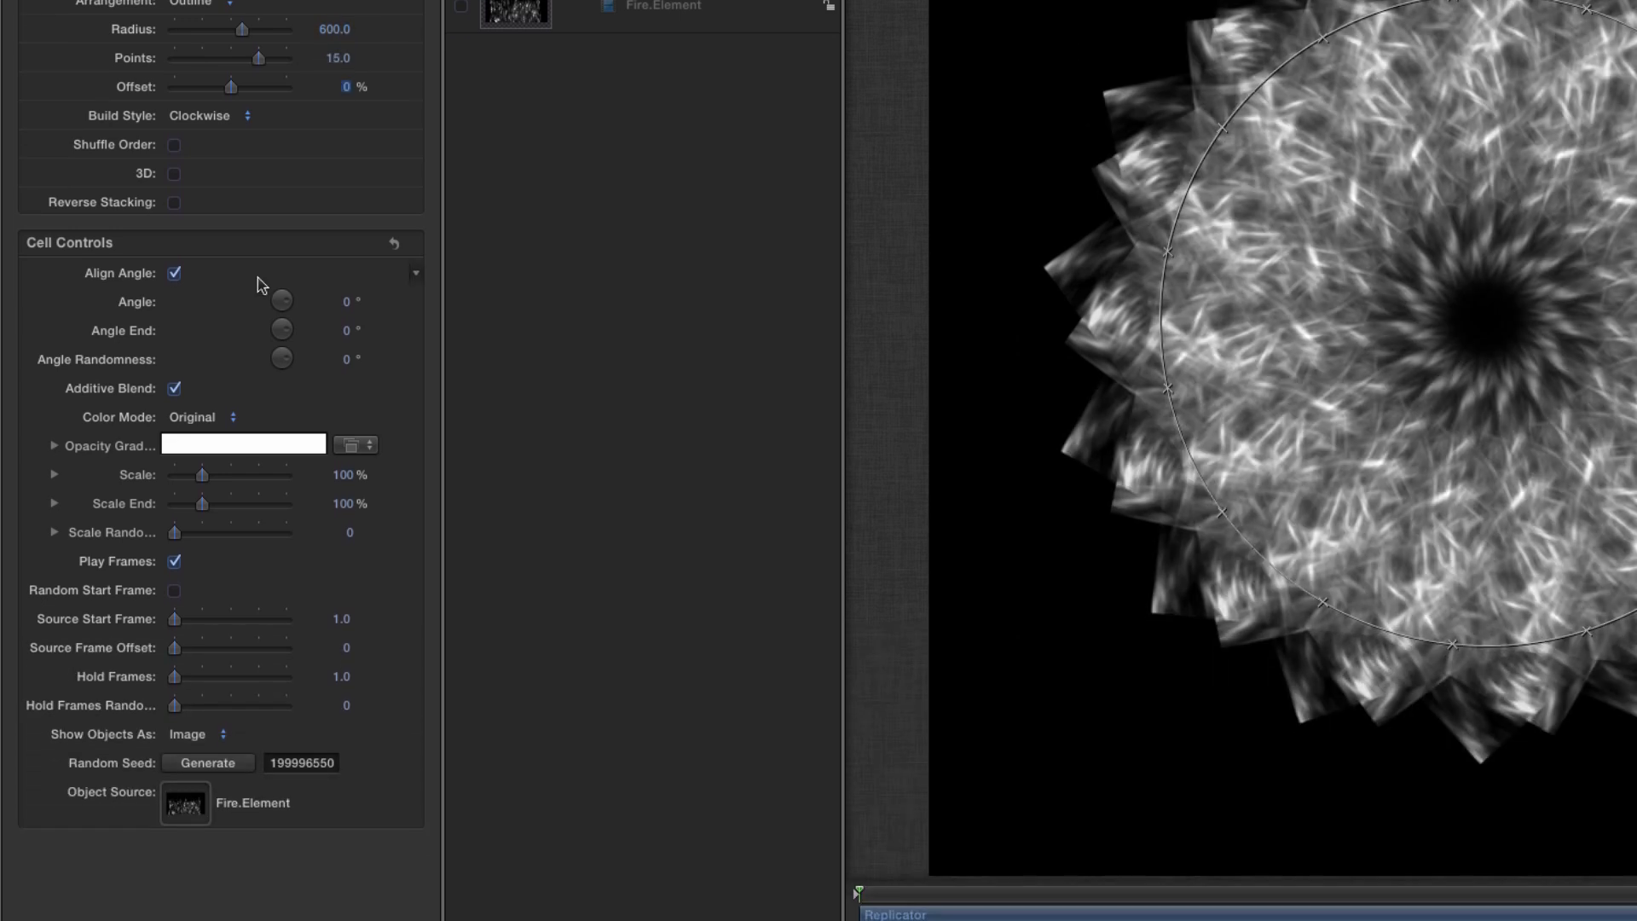
Set the replicator cells' angle randomness to 15° and their scale to 25%
{"action": "left_click", "coordinate": [347, 359]}
{"action": "type", "text": "15"}
{"action": "key", "text": "Return"}
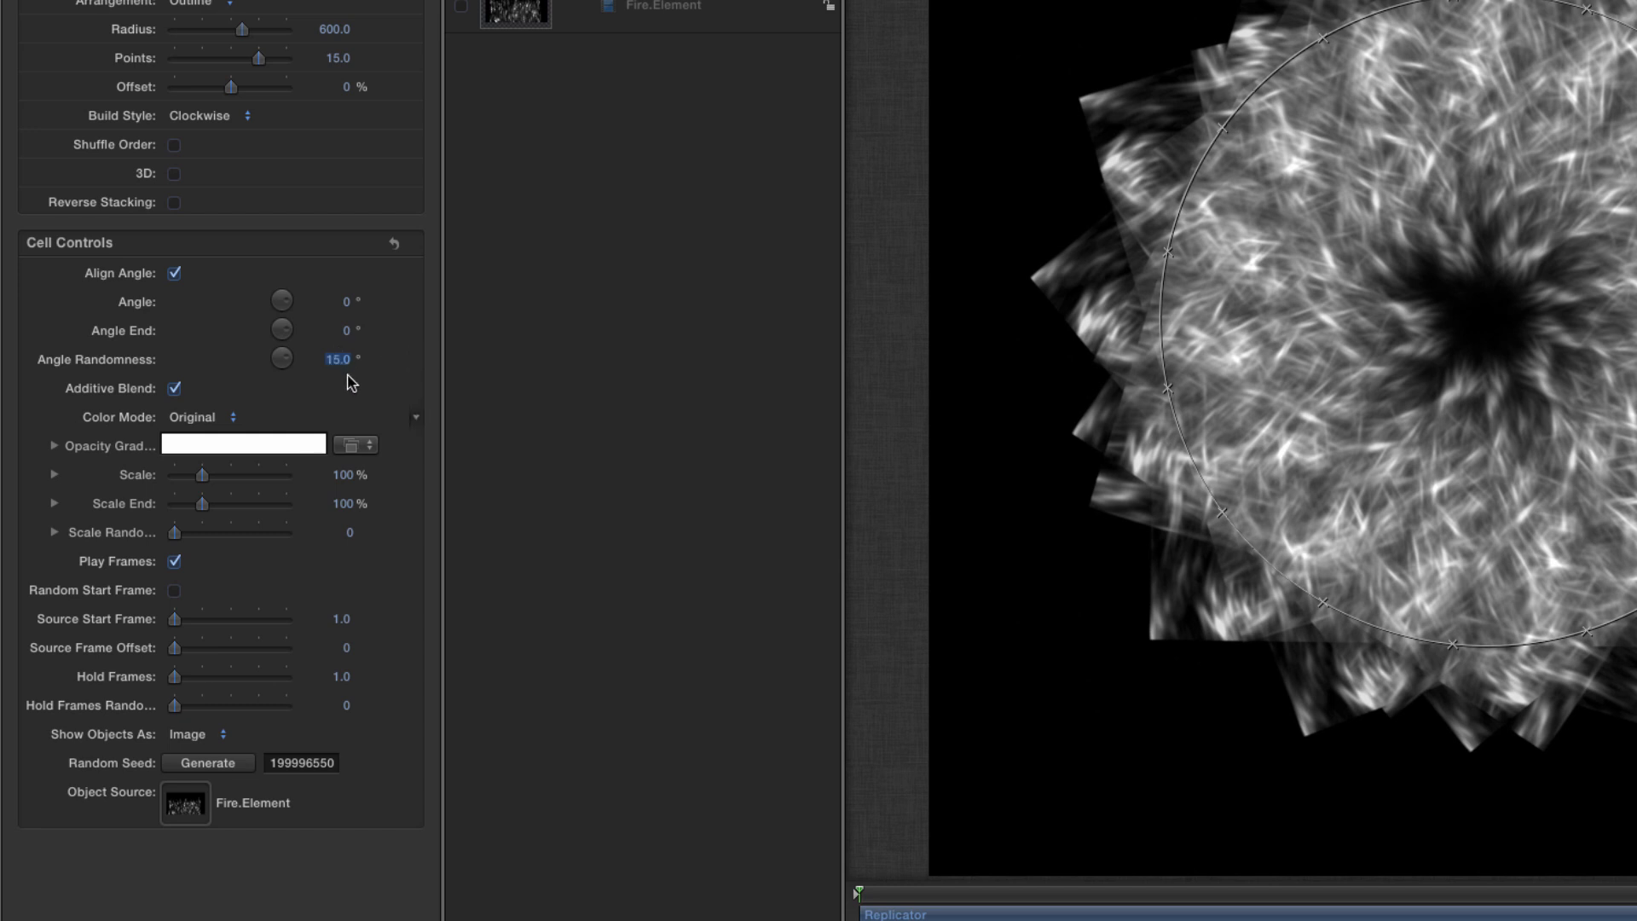
{"action": "left_click", "coordinate": [344, 475]}
{"action": "type", "text": "25"}
{"action": "key", "text": "Return"}
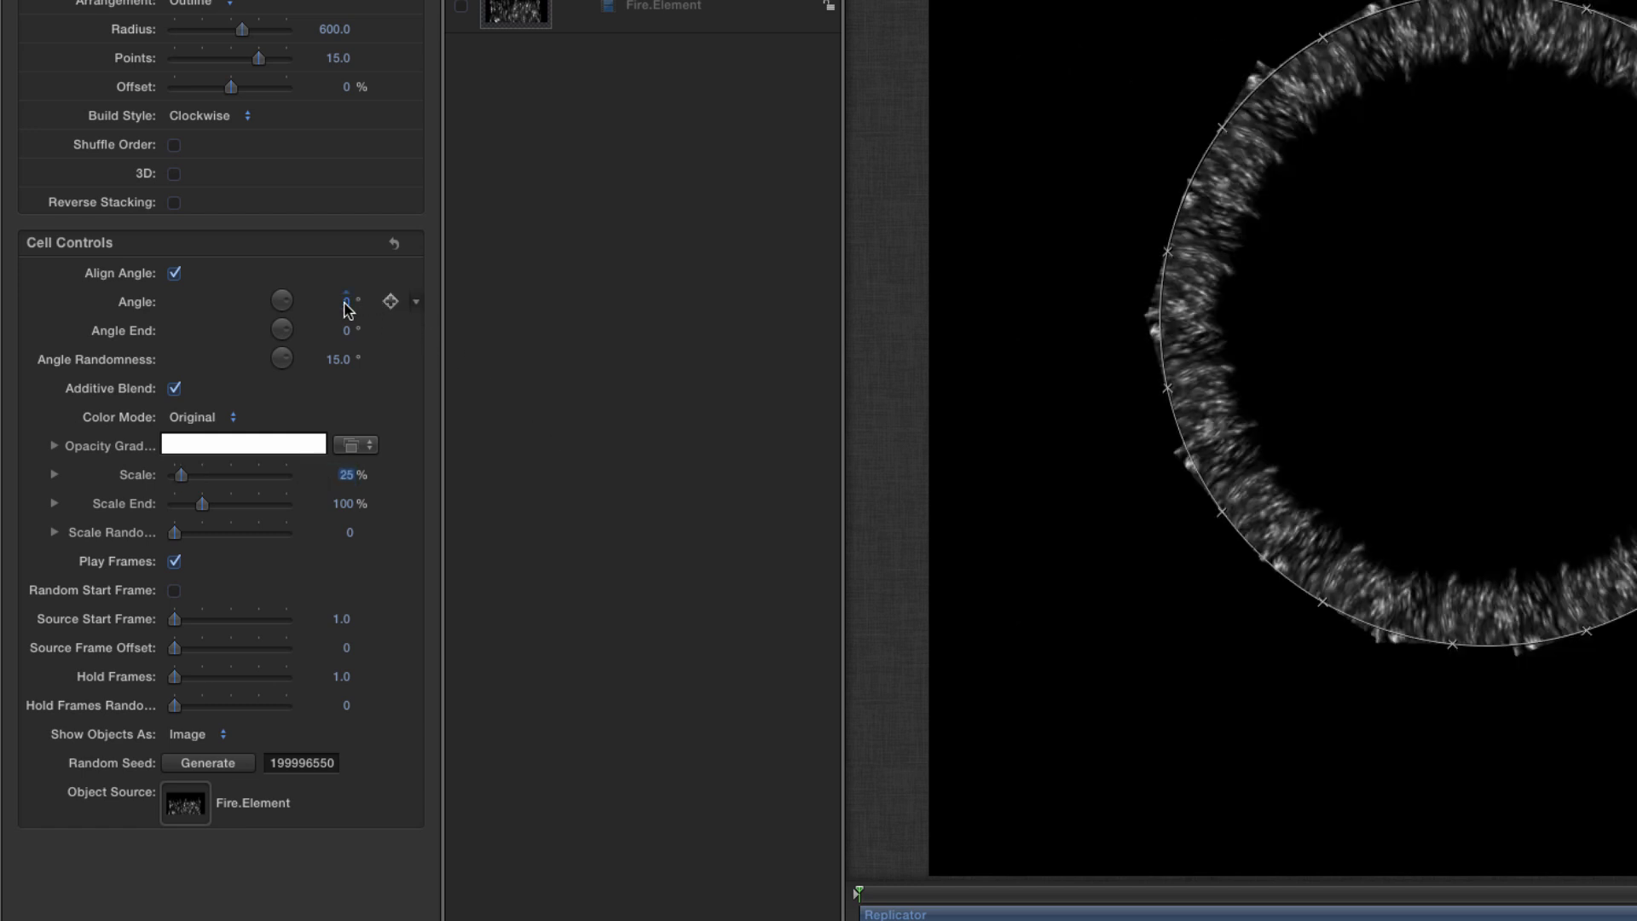
Play the animation and turn the flames outward by setting the cell angle to 180°
{"action": "key", "text": "space"}
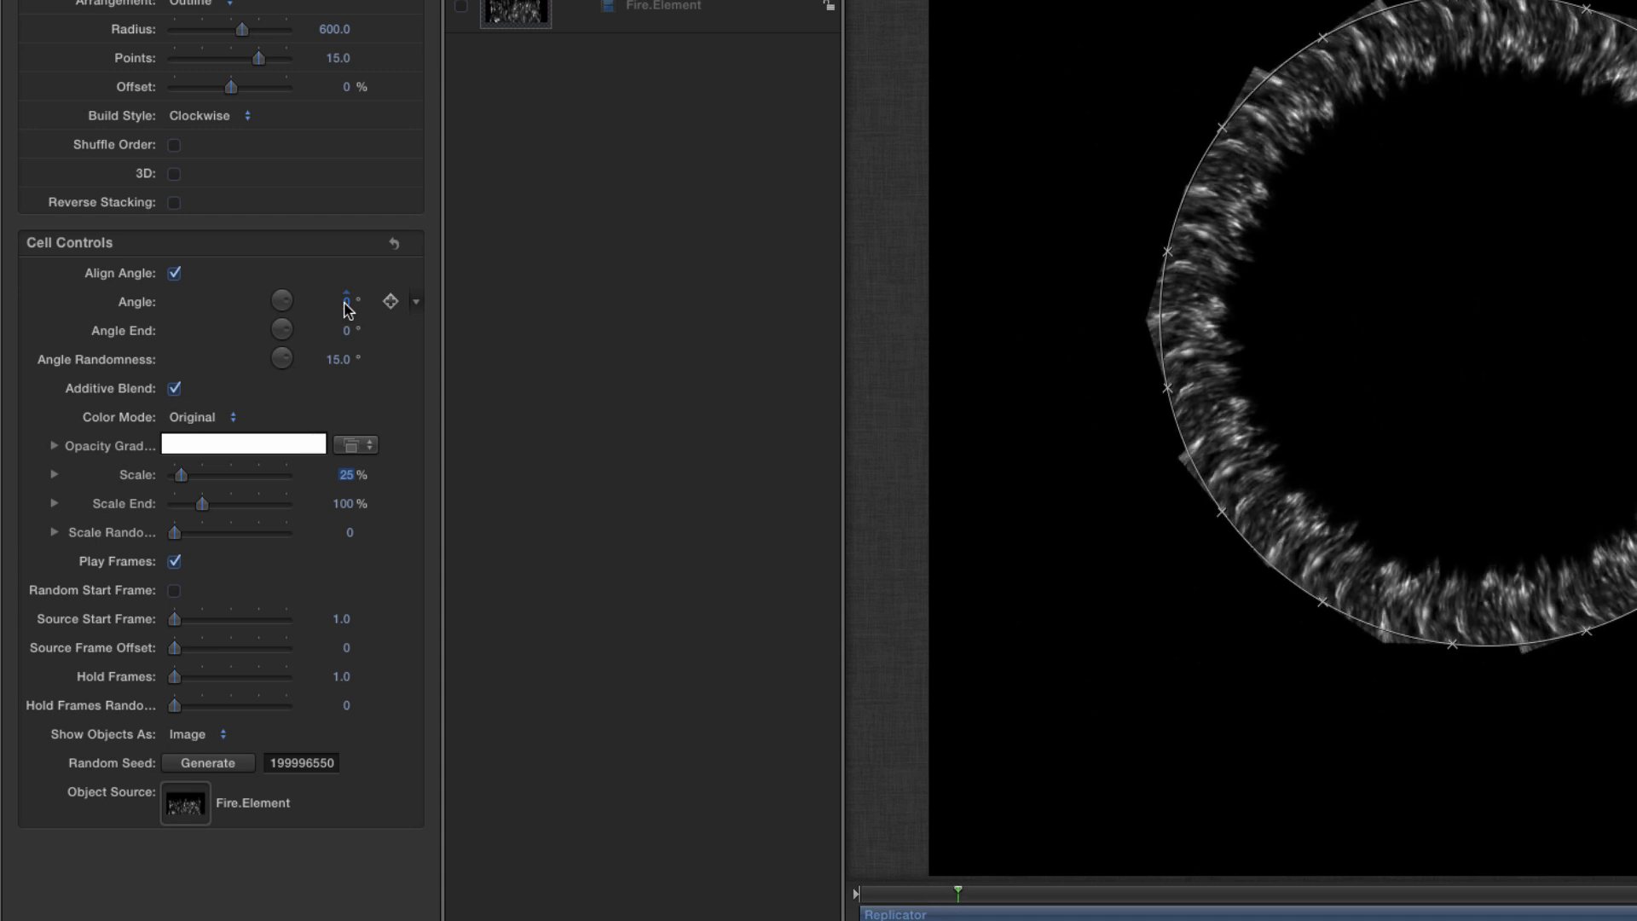
{"action": "left_click", "coordinate": [347, 304]}
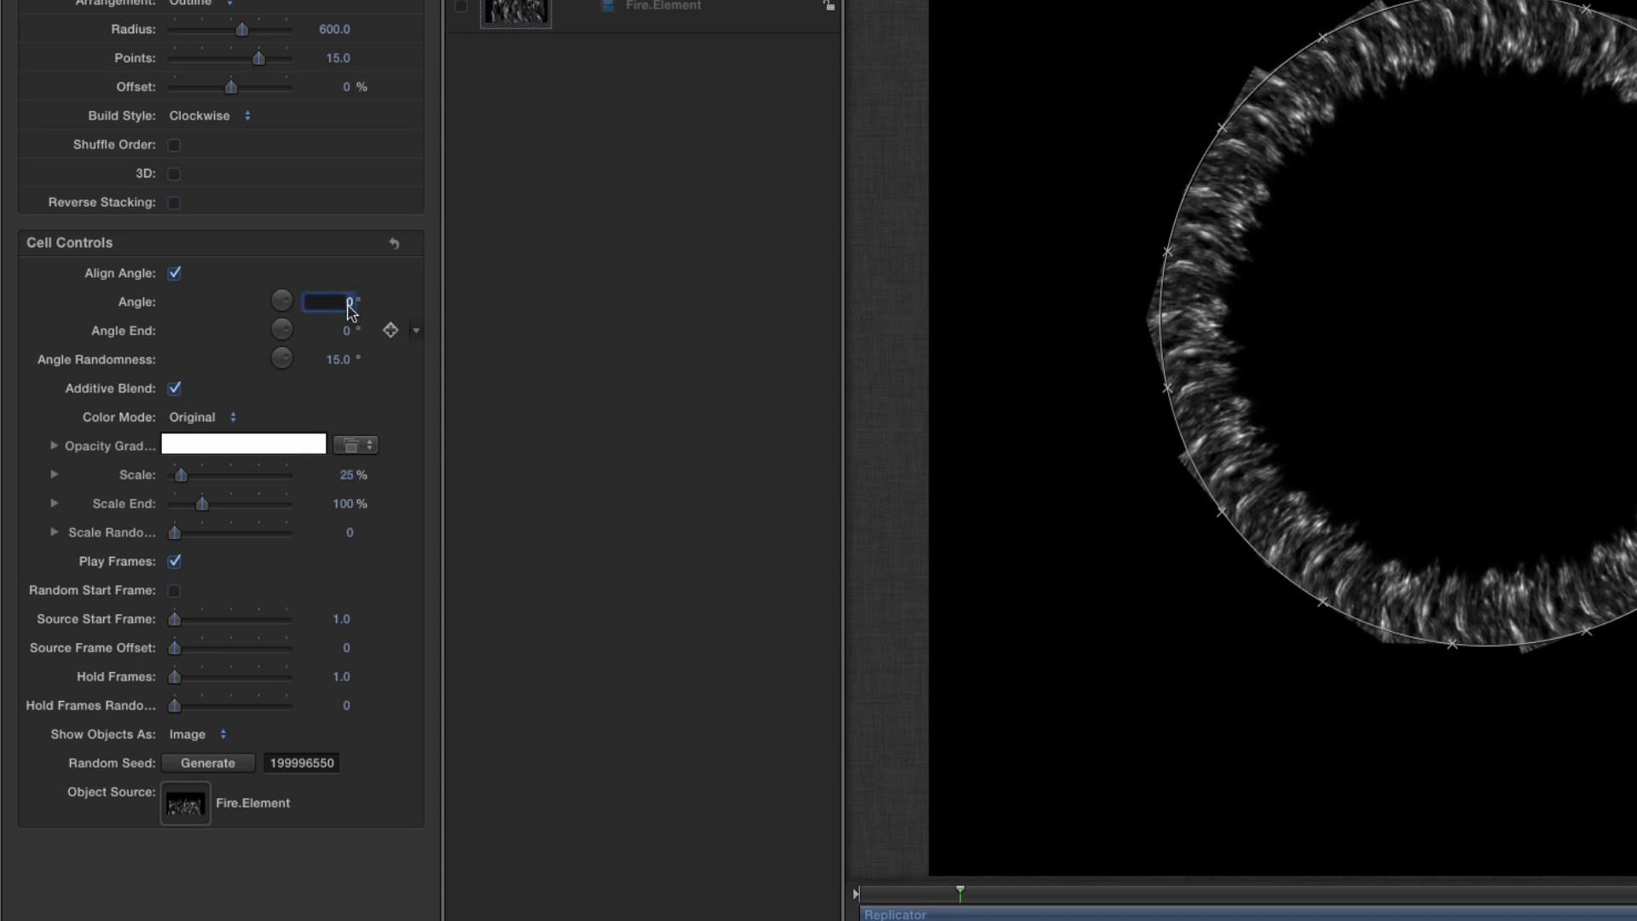
{"action": "type", "text": "180"}
{"action": "key", "text": "Return"}
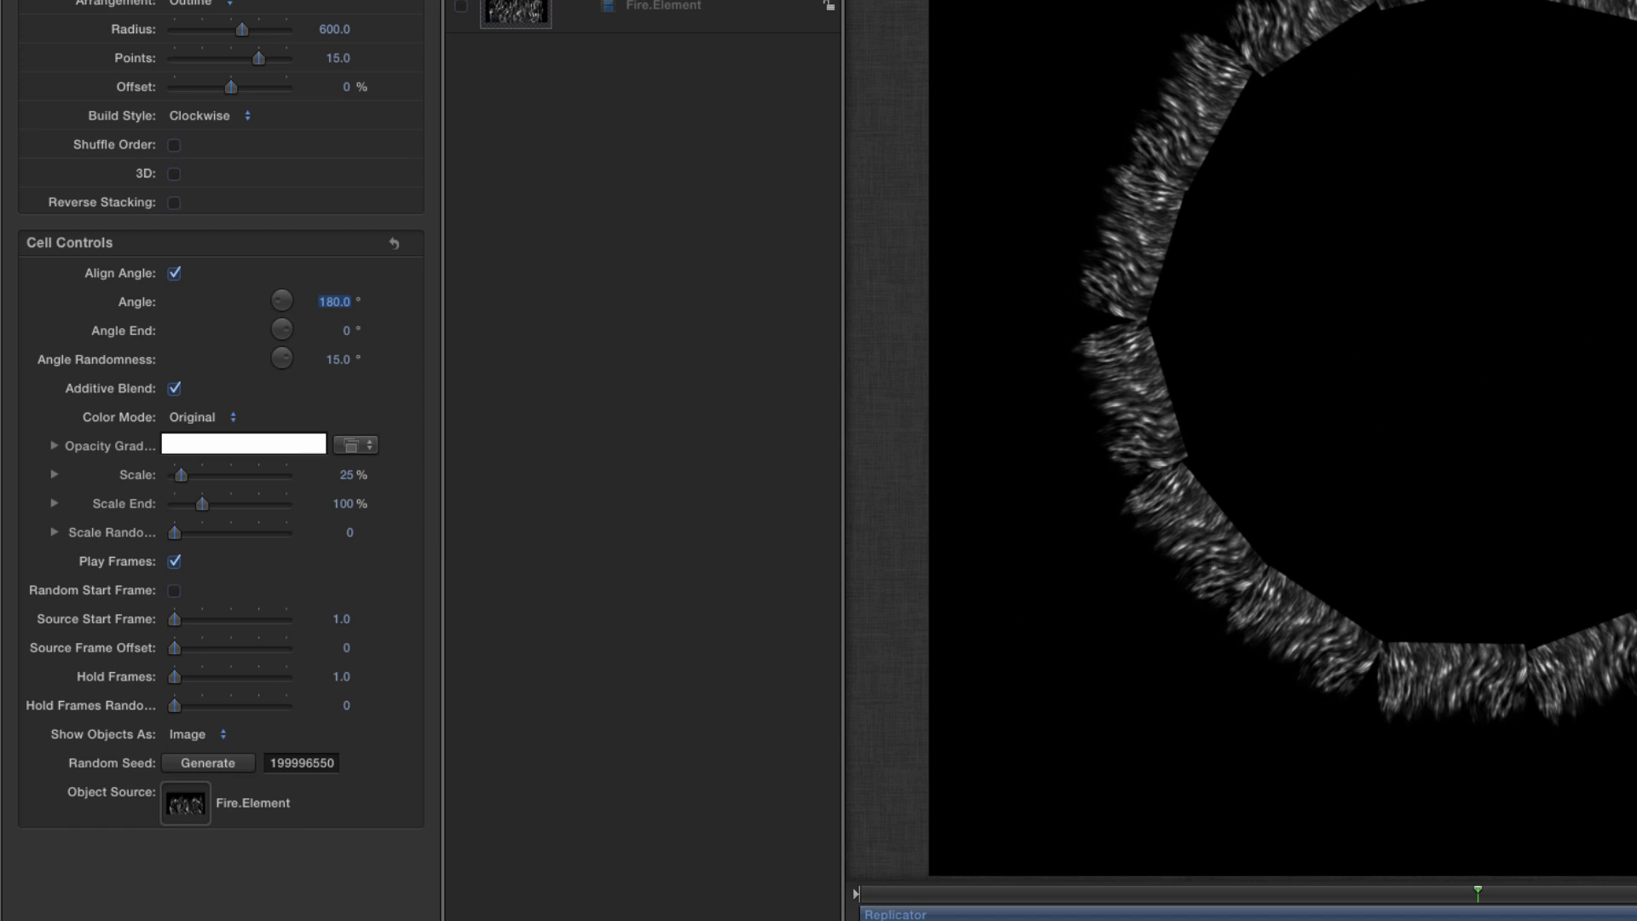
Set the replicator cells' source frame offset to 12 and stop playback
{"action": "left_click", "coordinate": [348, 652]}
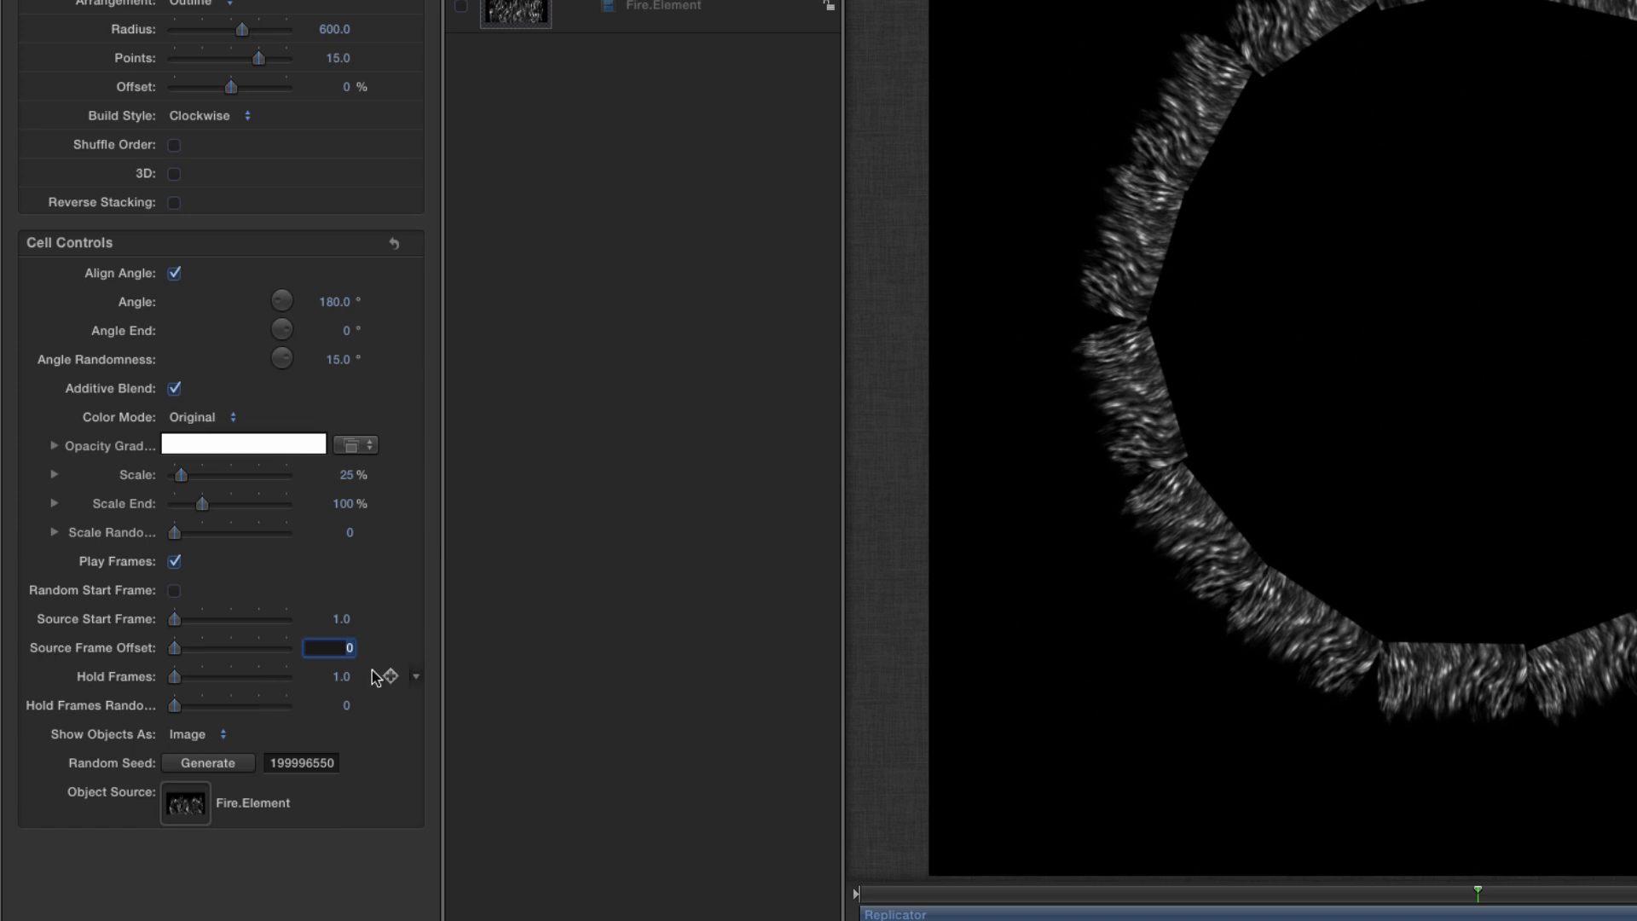
{"action": "type", "text": "12"}
{"action": "key", "text": "Return"}
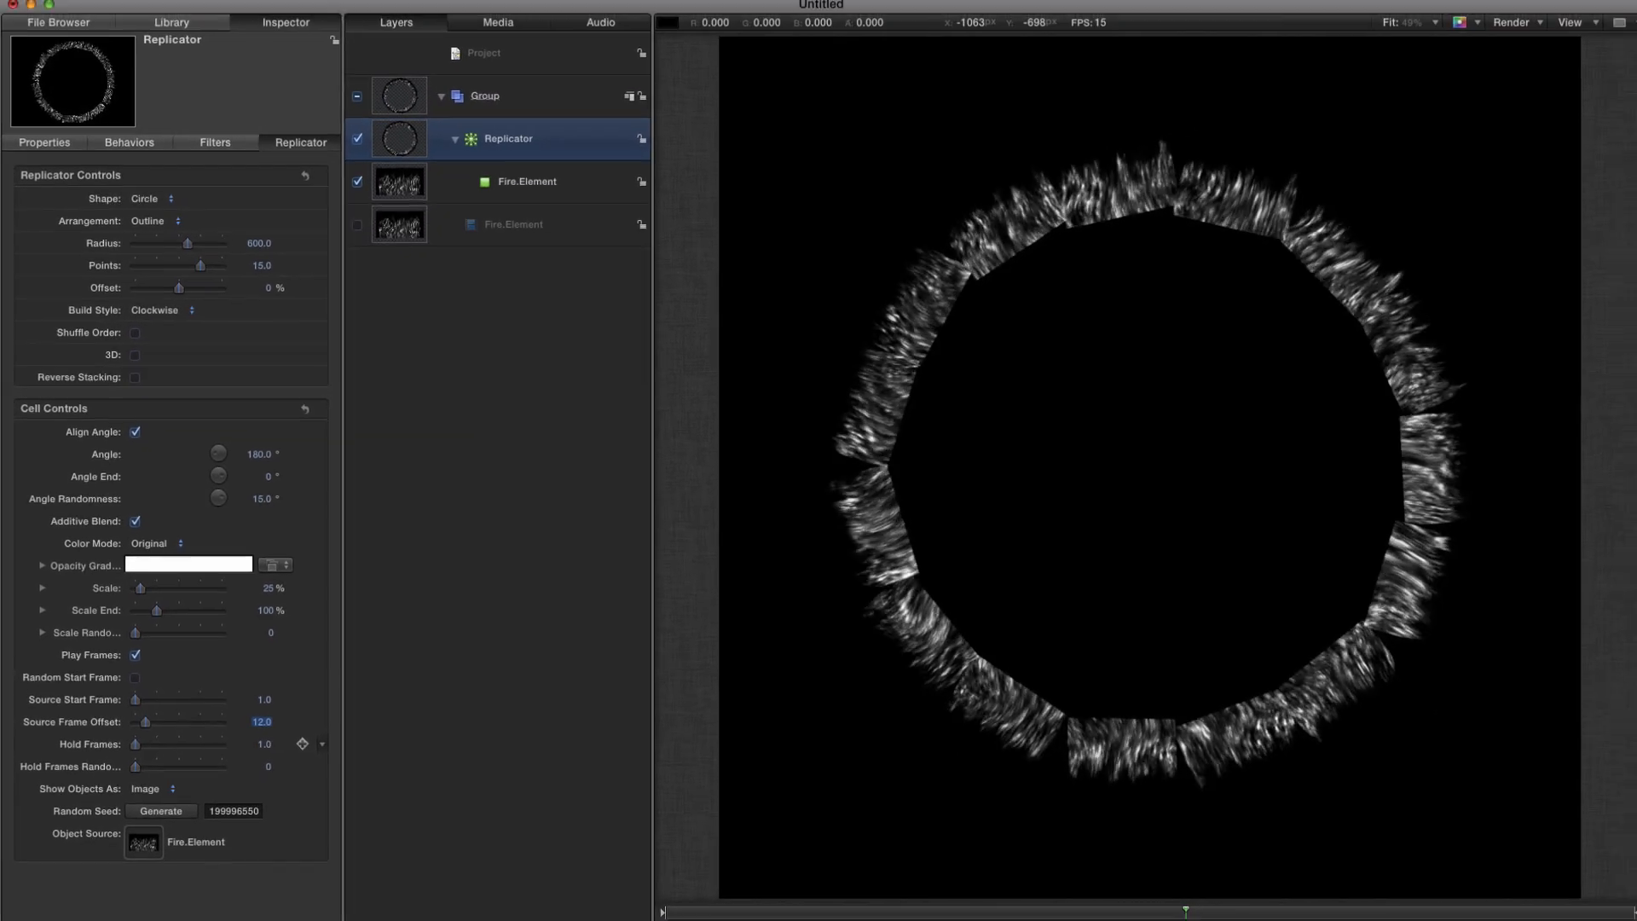
{"action": "key", "text": "space"}
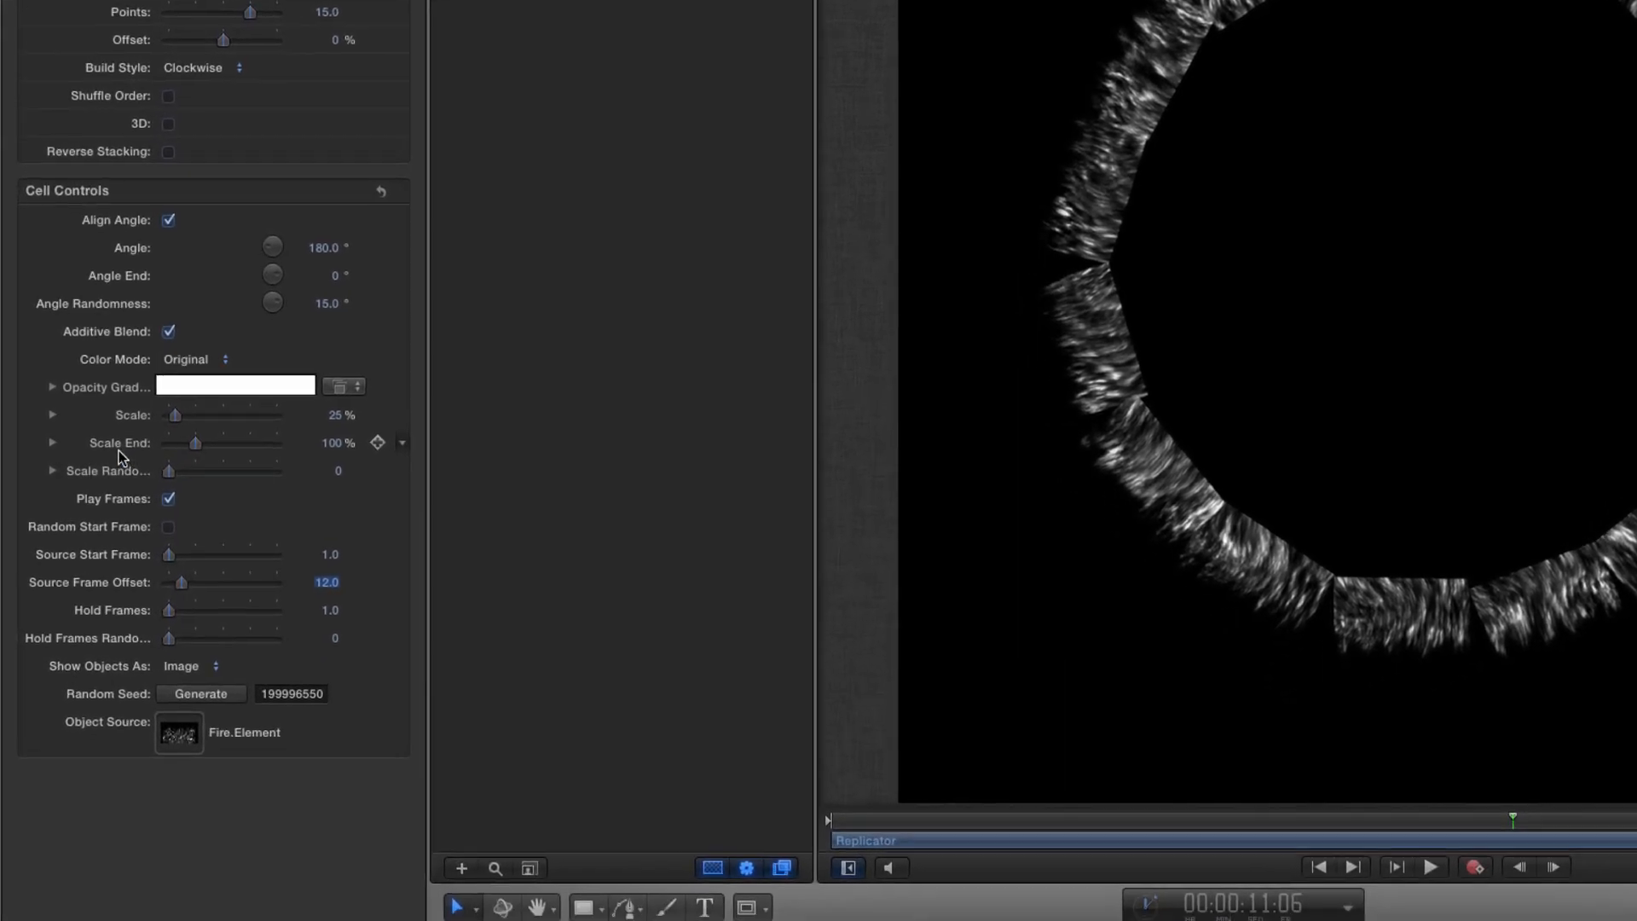
Add an Oscillate parameter behavior to the Y component of the cells' Scale Randomness
{"action": "left_click", "coordinate": [55, 444]}
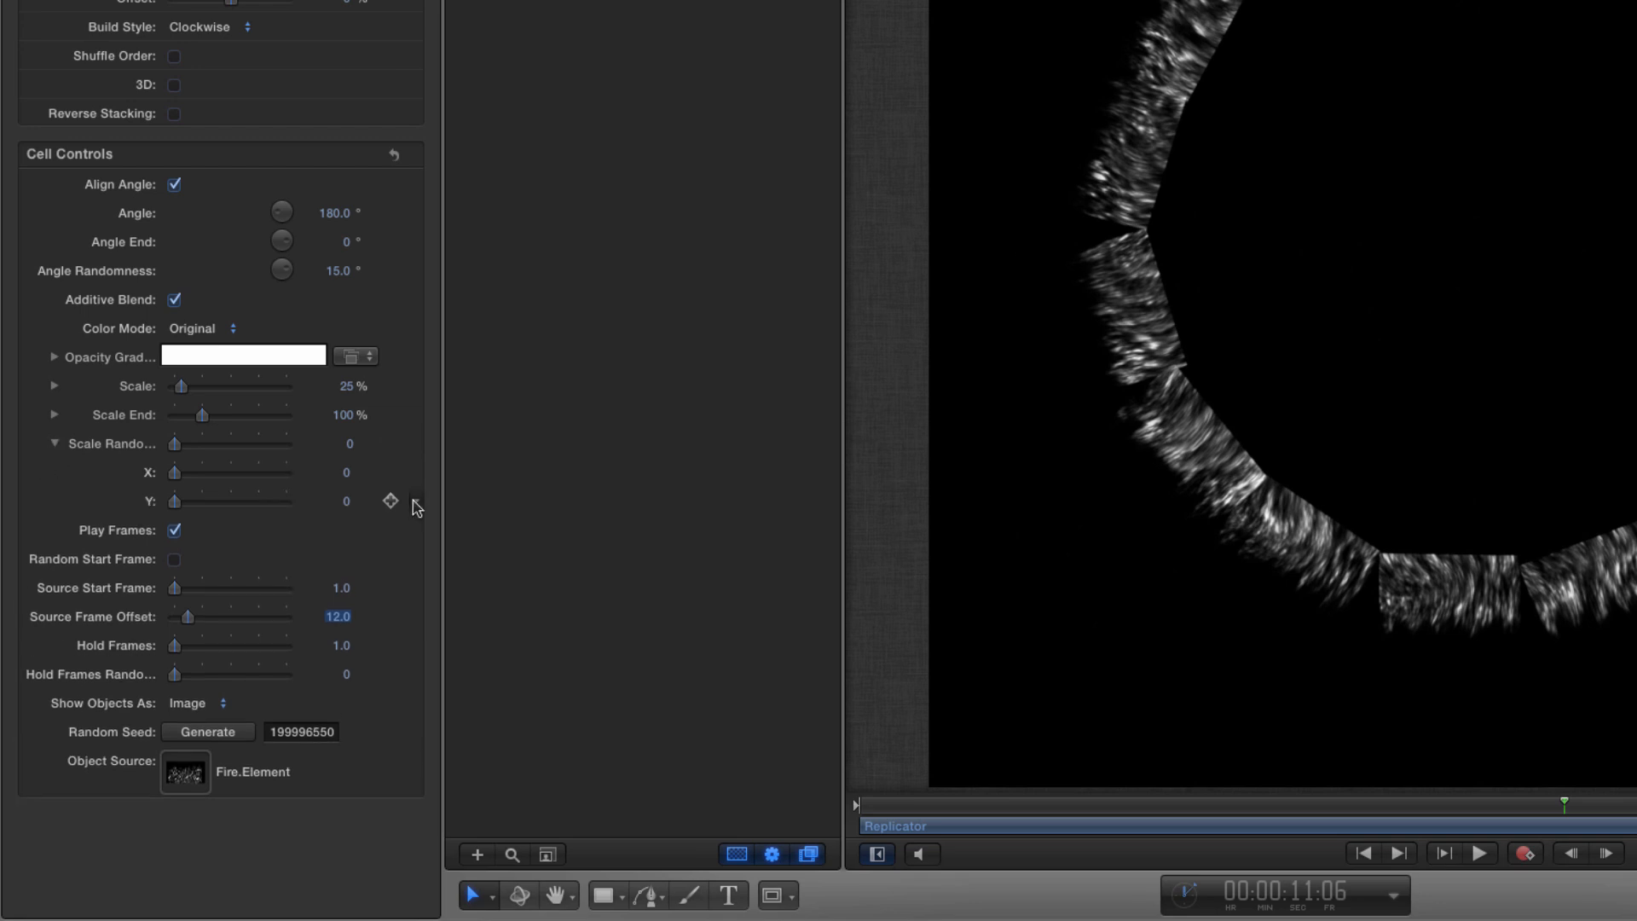
{"action": "left_click", "coordinate": [416, 501]}
{"action": "mouse_move", "coordinate": [533, 602]}
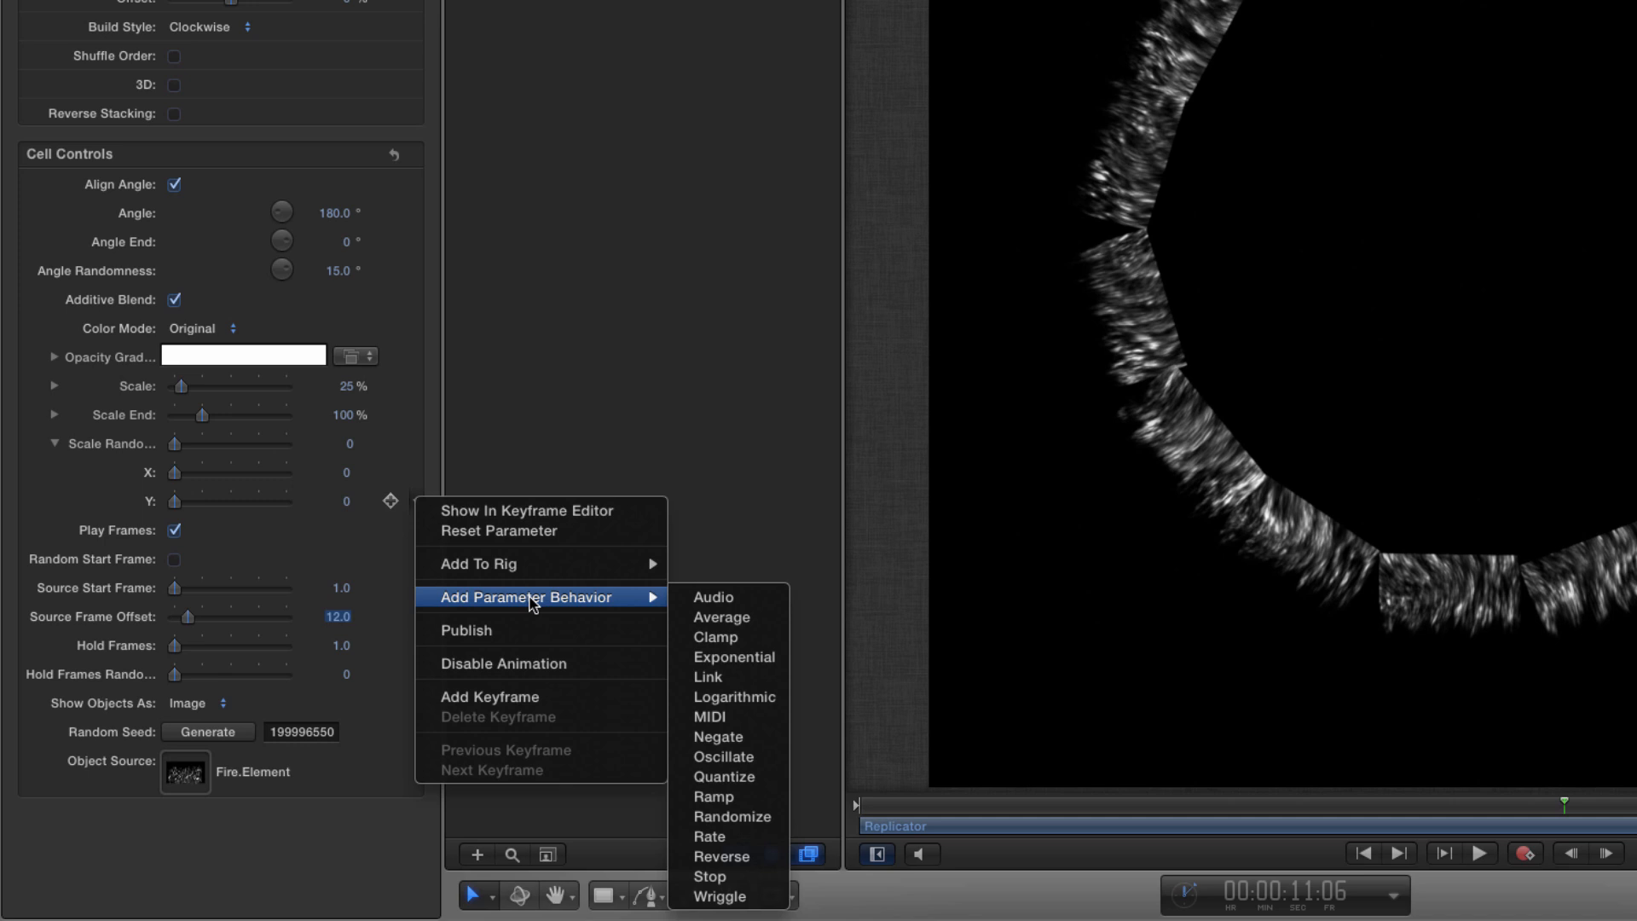
{"action": "left_click", "coordinate": [748, 760]}
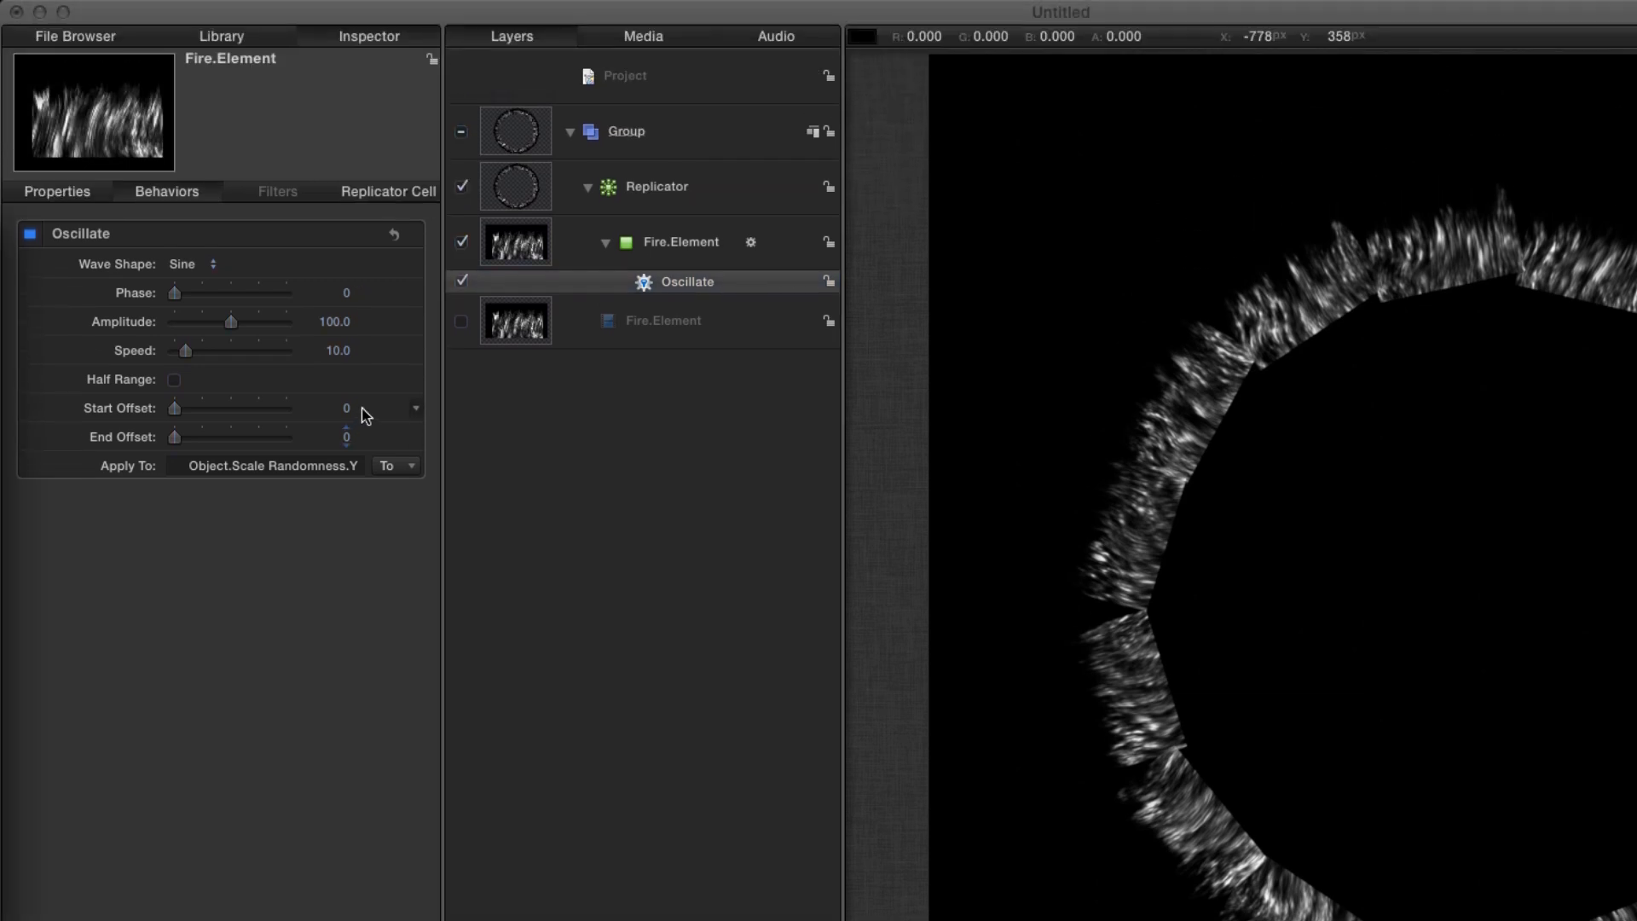
Set the Oscillate behavior's amplitude to 25 and its speed to 8
{"action": "left_click", "coordinate": [339, 324]}
{"action": "type", "text": "25"}
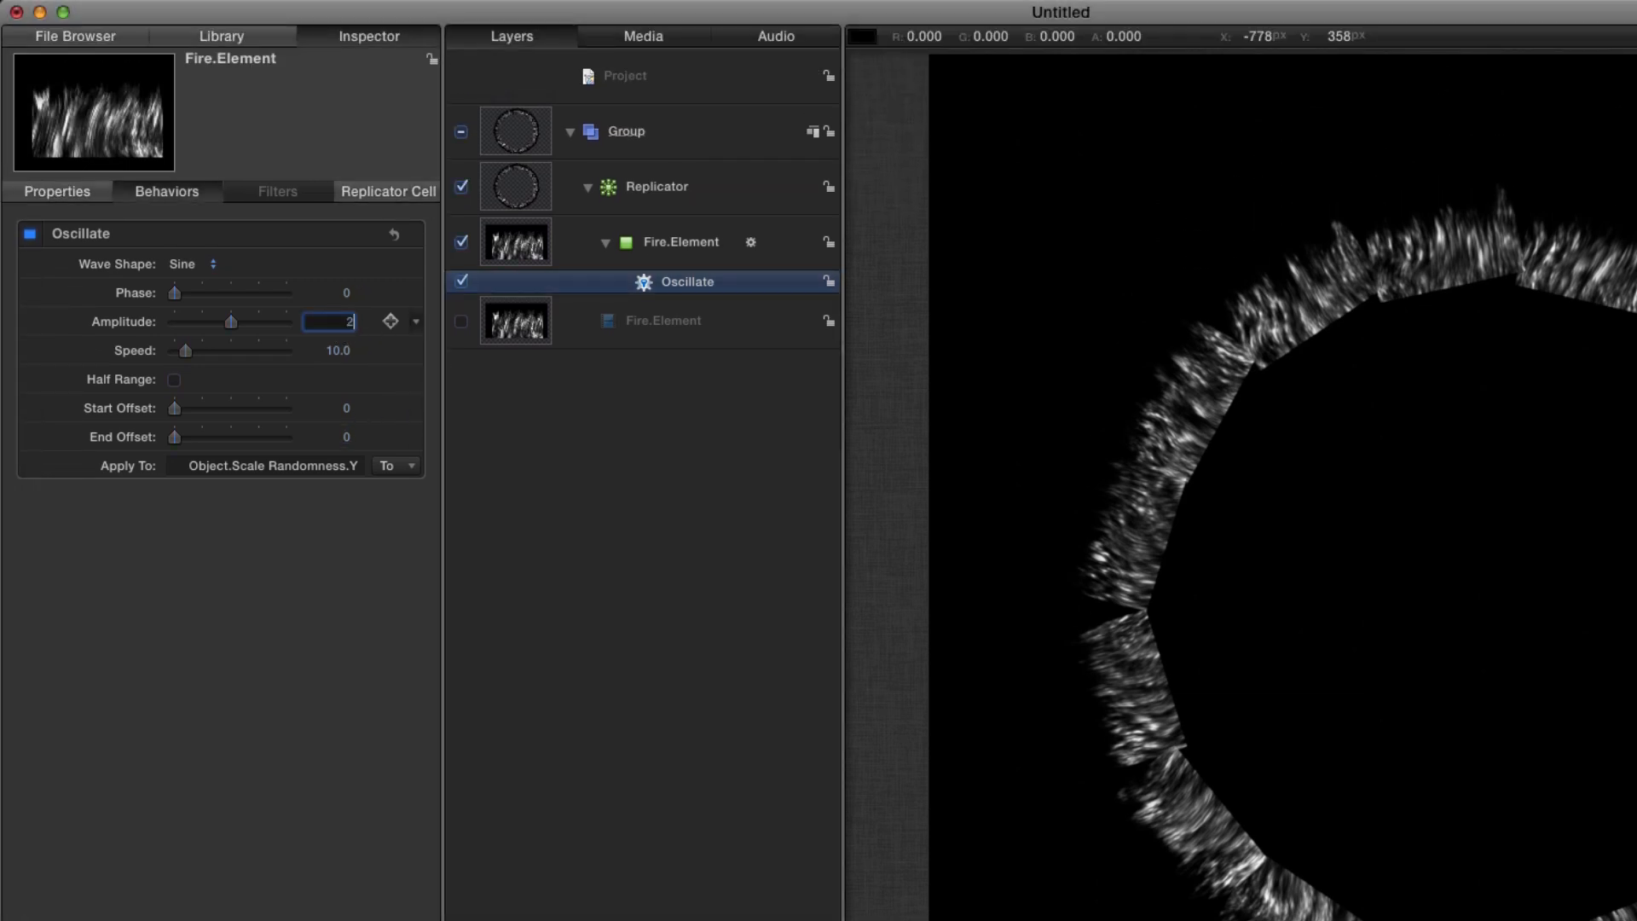
{"action": "key", "text": "Return"}
{"action": "key", "text": "Tab"}
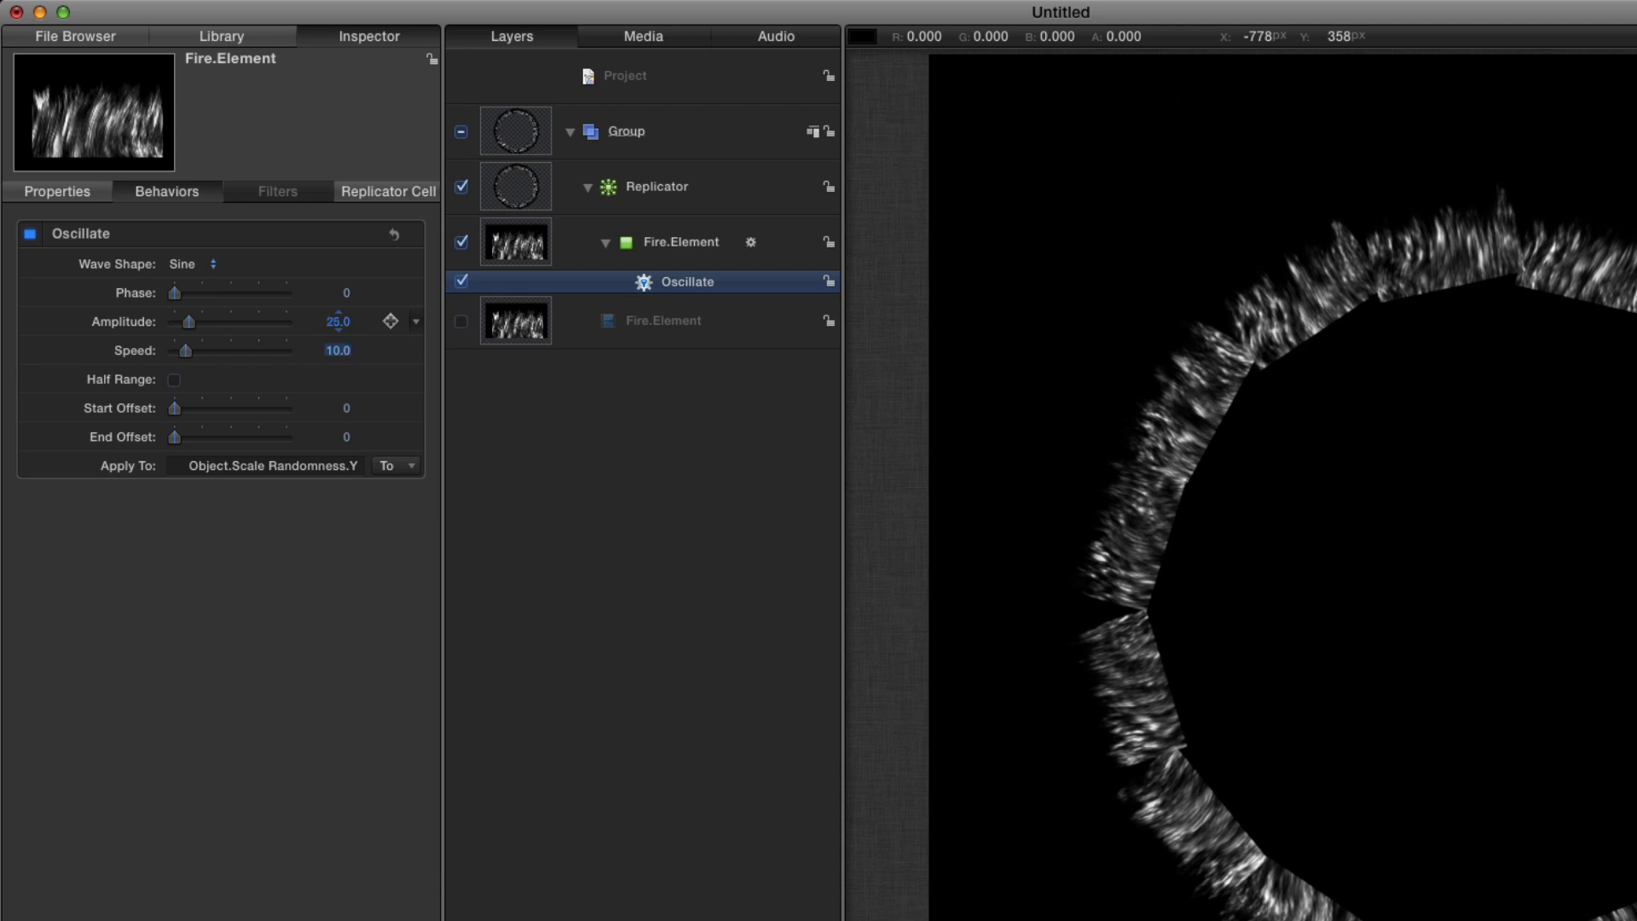
{"action": "type", "text": "8"}
{"action": "key", "text": "Return"}
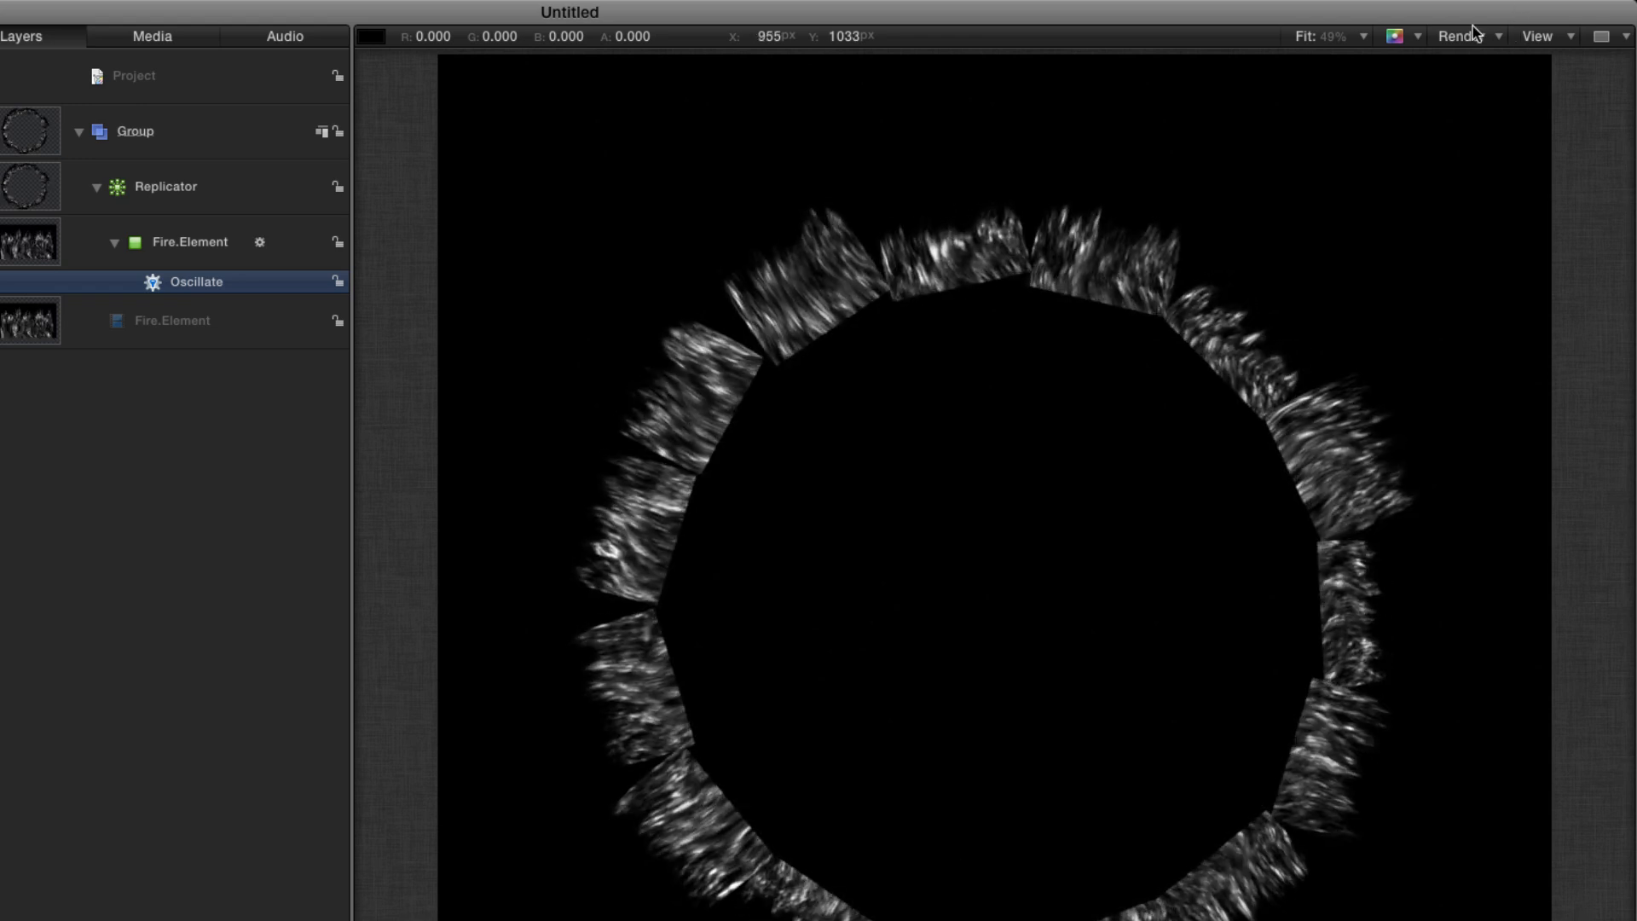
Lower the canvas render resolution to Quarter
{"action": "left_click", "coordinate": [1499, 36]}
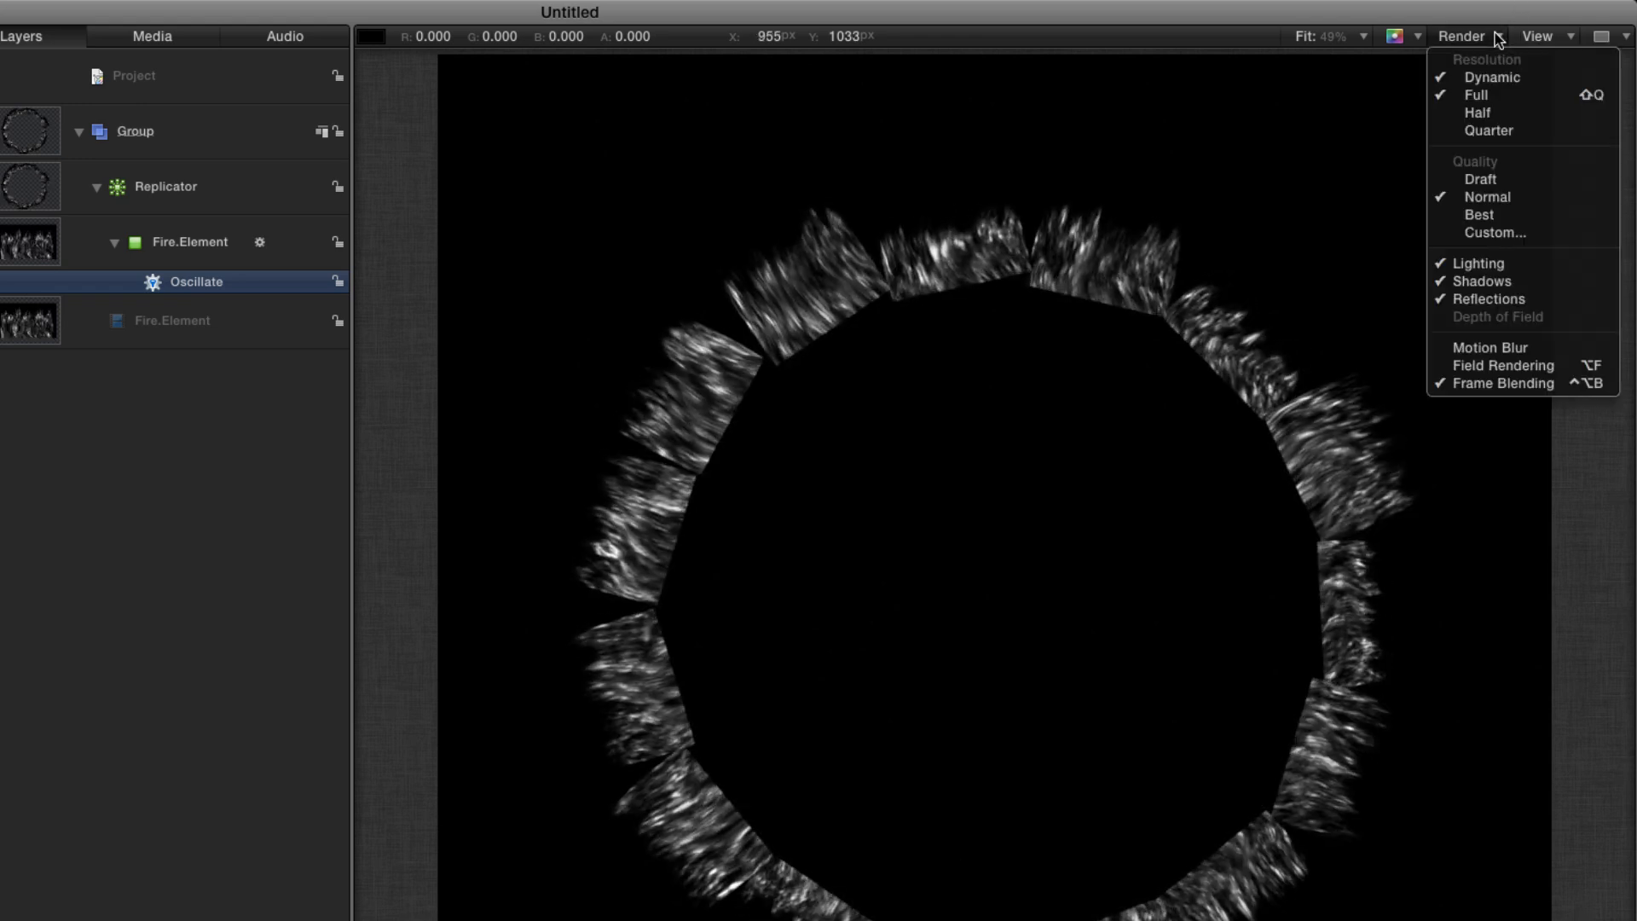
{"action": "left_click", "coordinate": [1483, 139]}
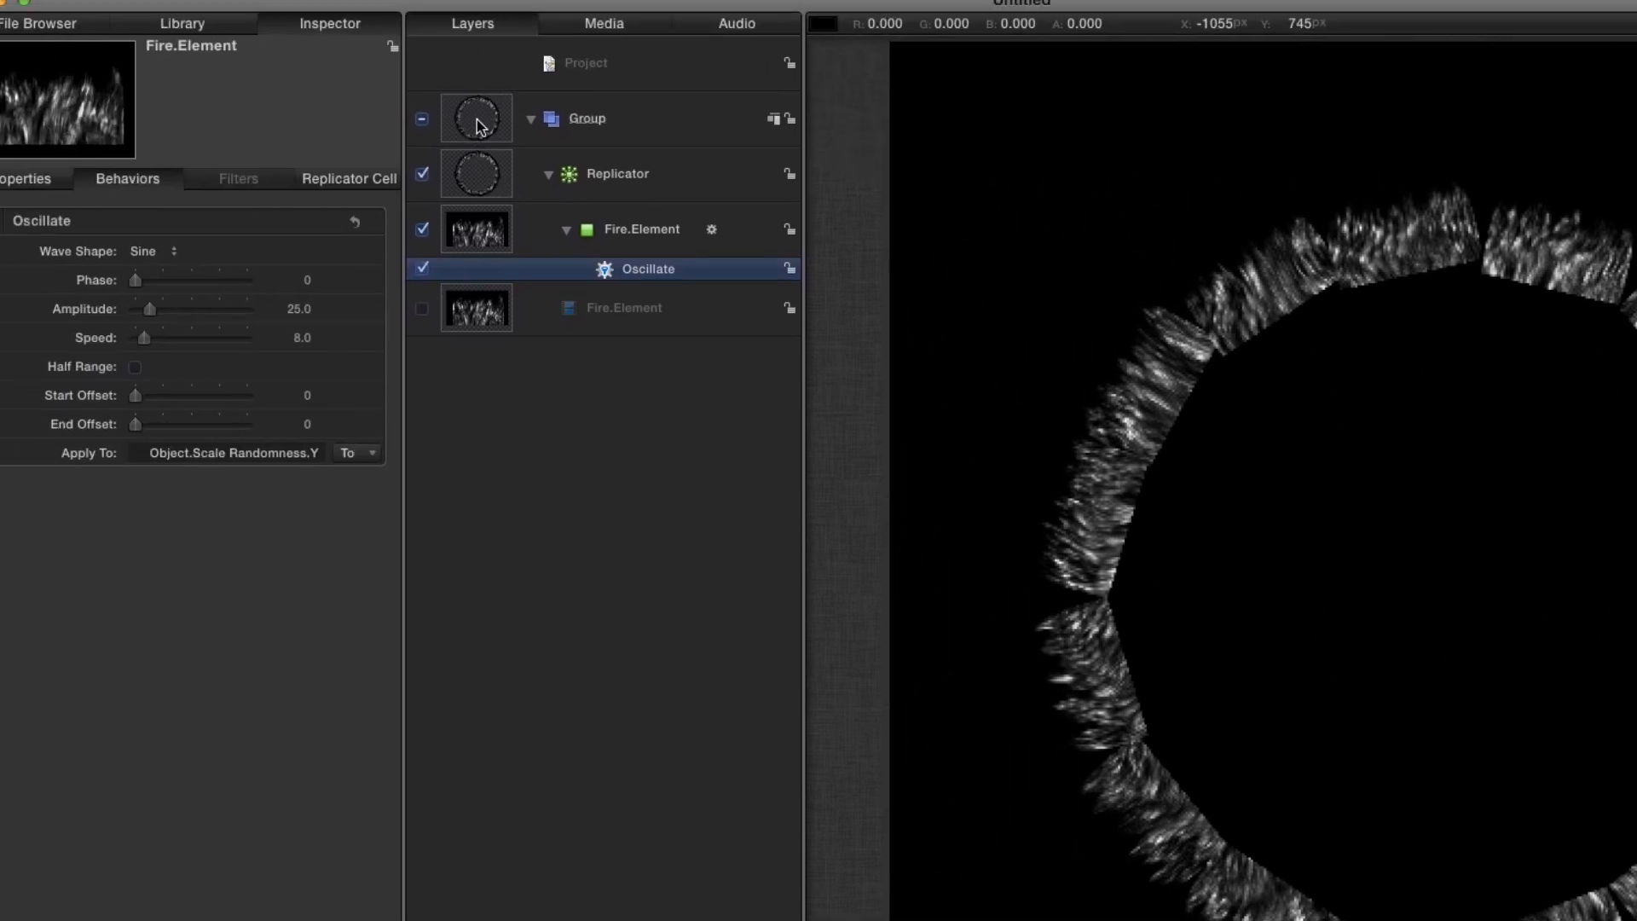
Rename the Group containing the Replicator as Main Fire
{"action": "left_click", "coordinate": [629, 135]}
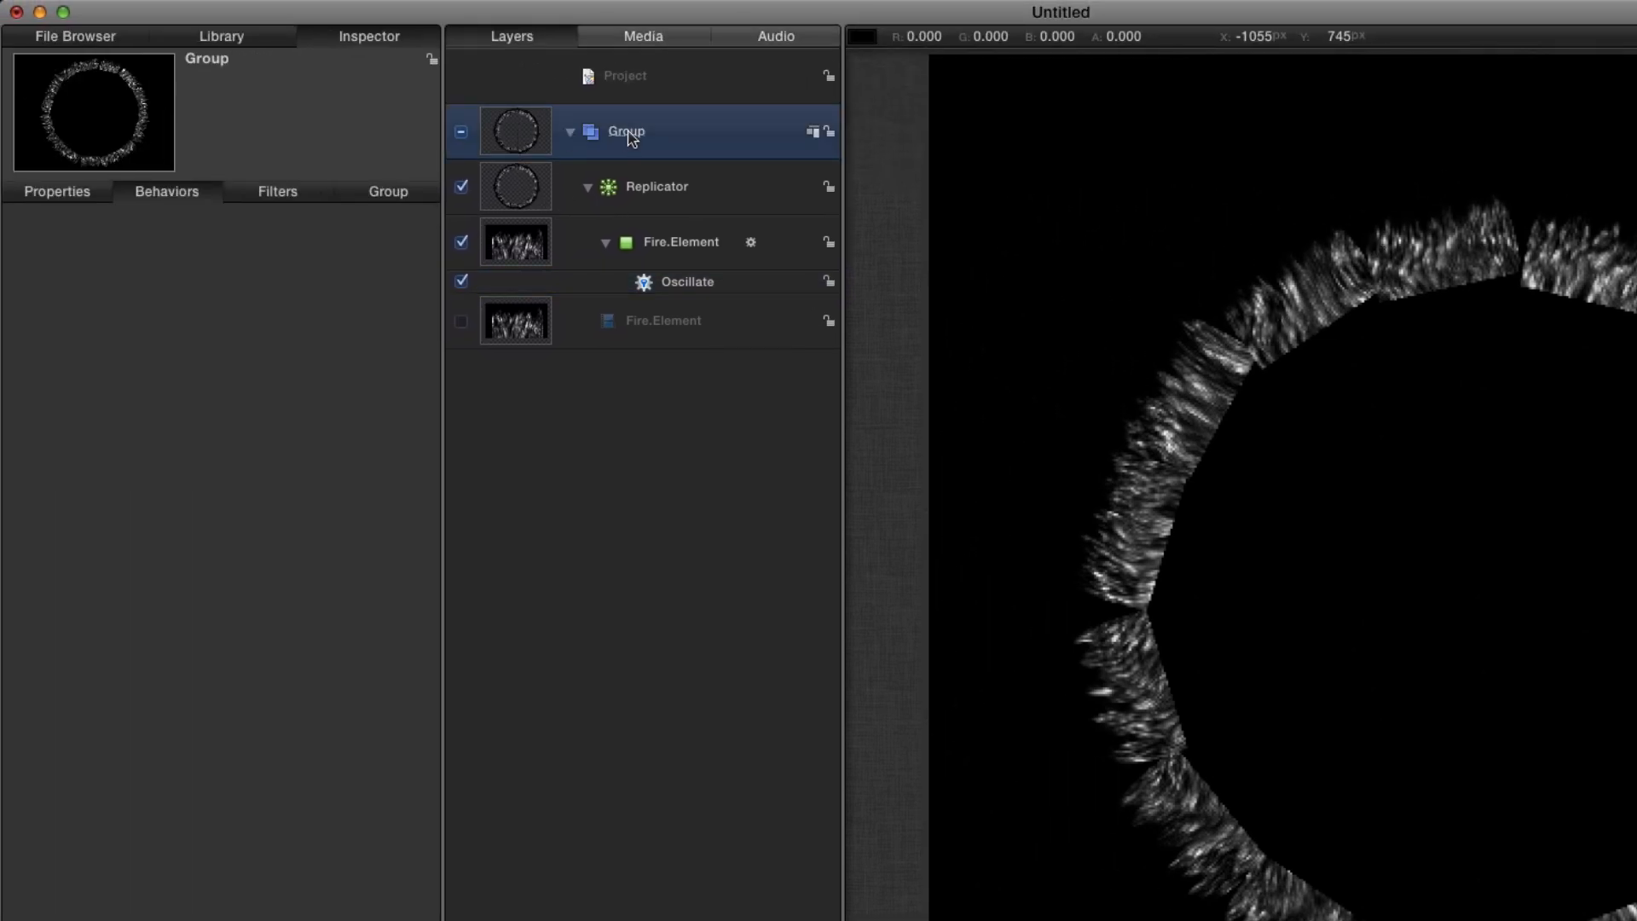
{"action": "double_click", "coordinate": [631, 136]}
{"action": "key", "text": "BackSpace"}
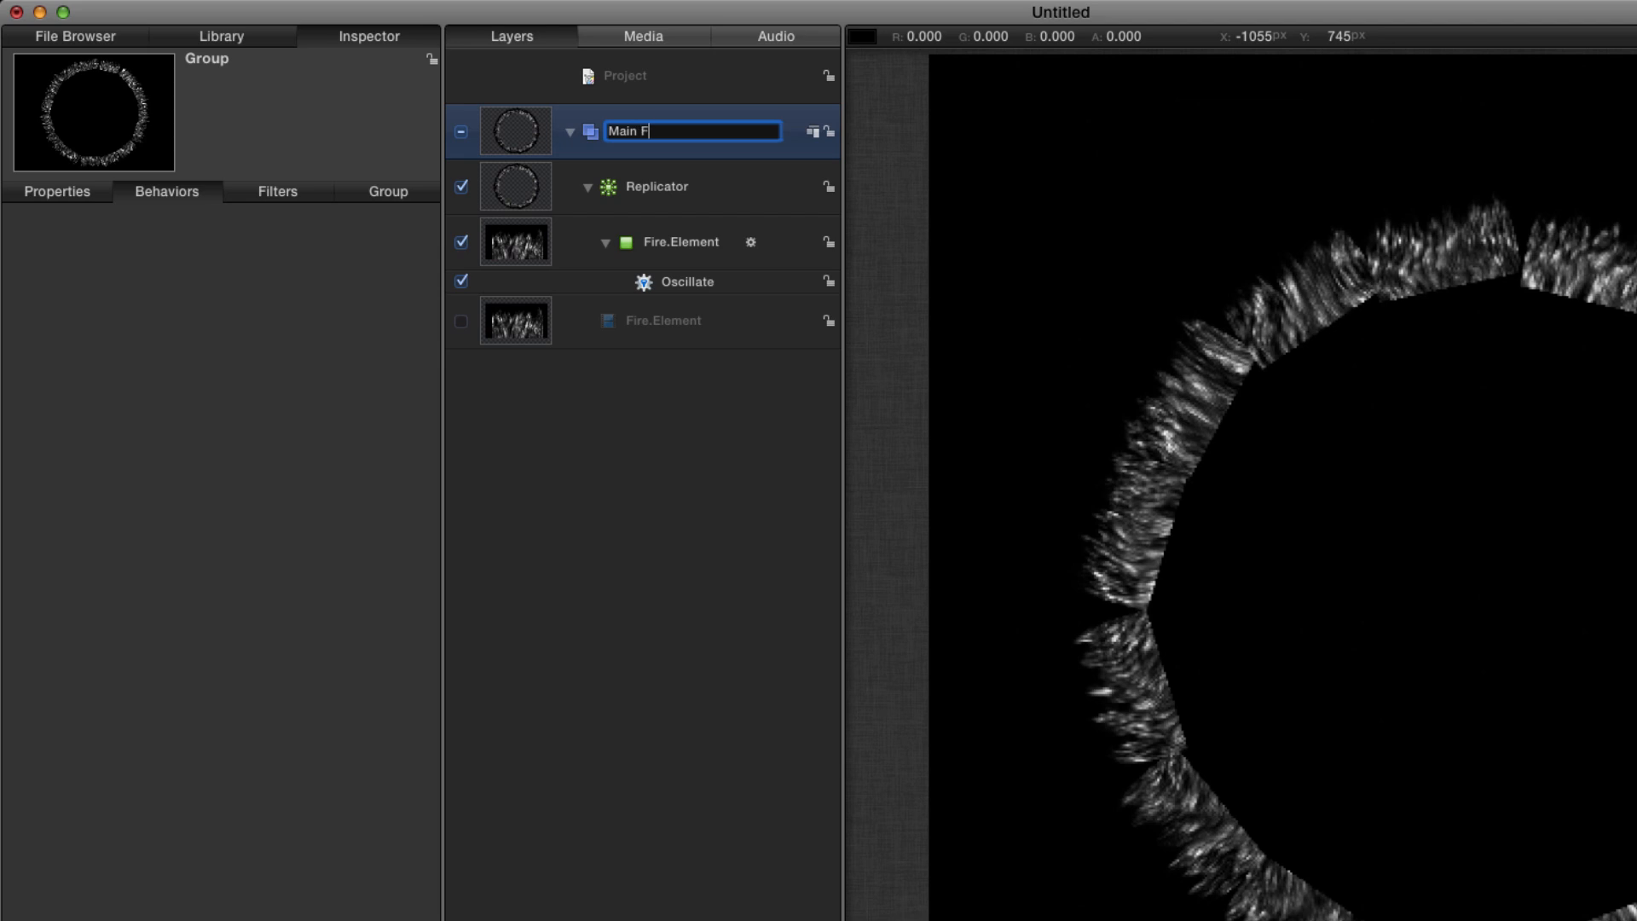
{"action": "type", "text": "Main Fire"}
{"action": "key", "text": "Return"}
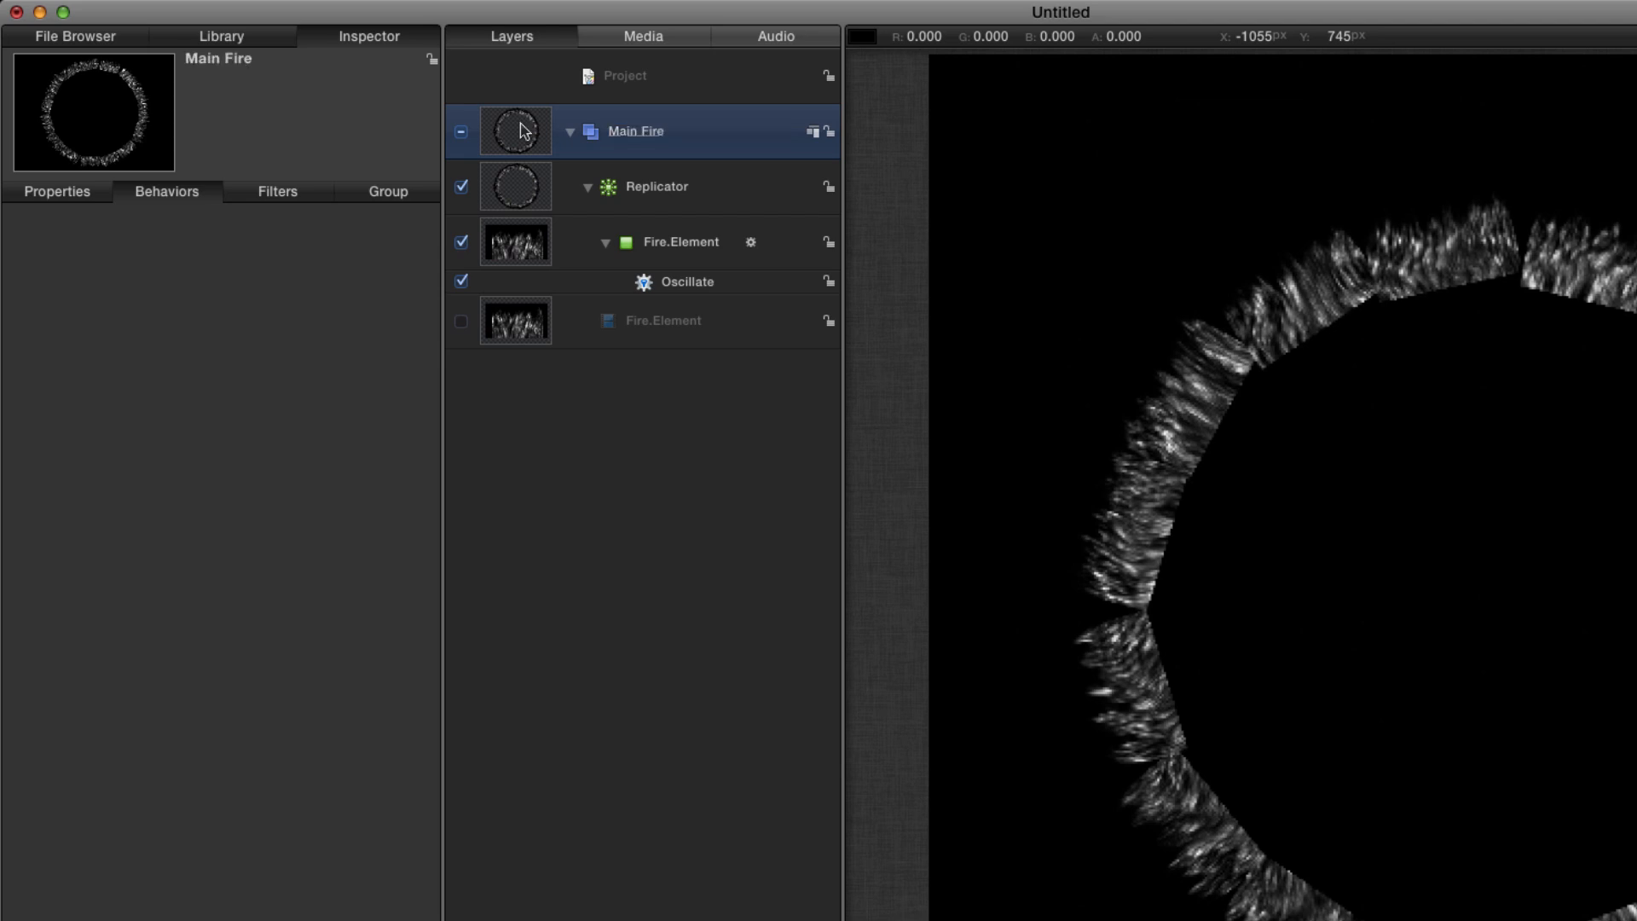
Duplicate the Main Fire group, then hide and collapse the original
{"action": "key", "text": "super+d"}
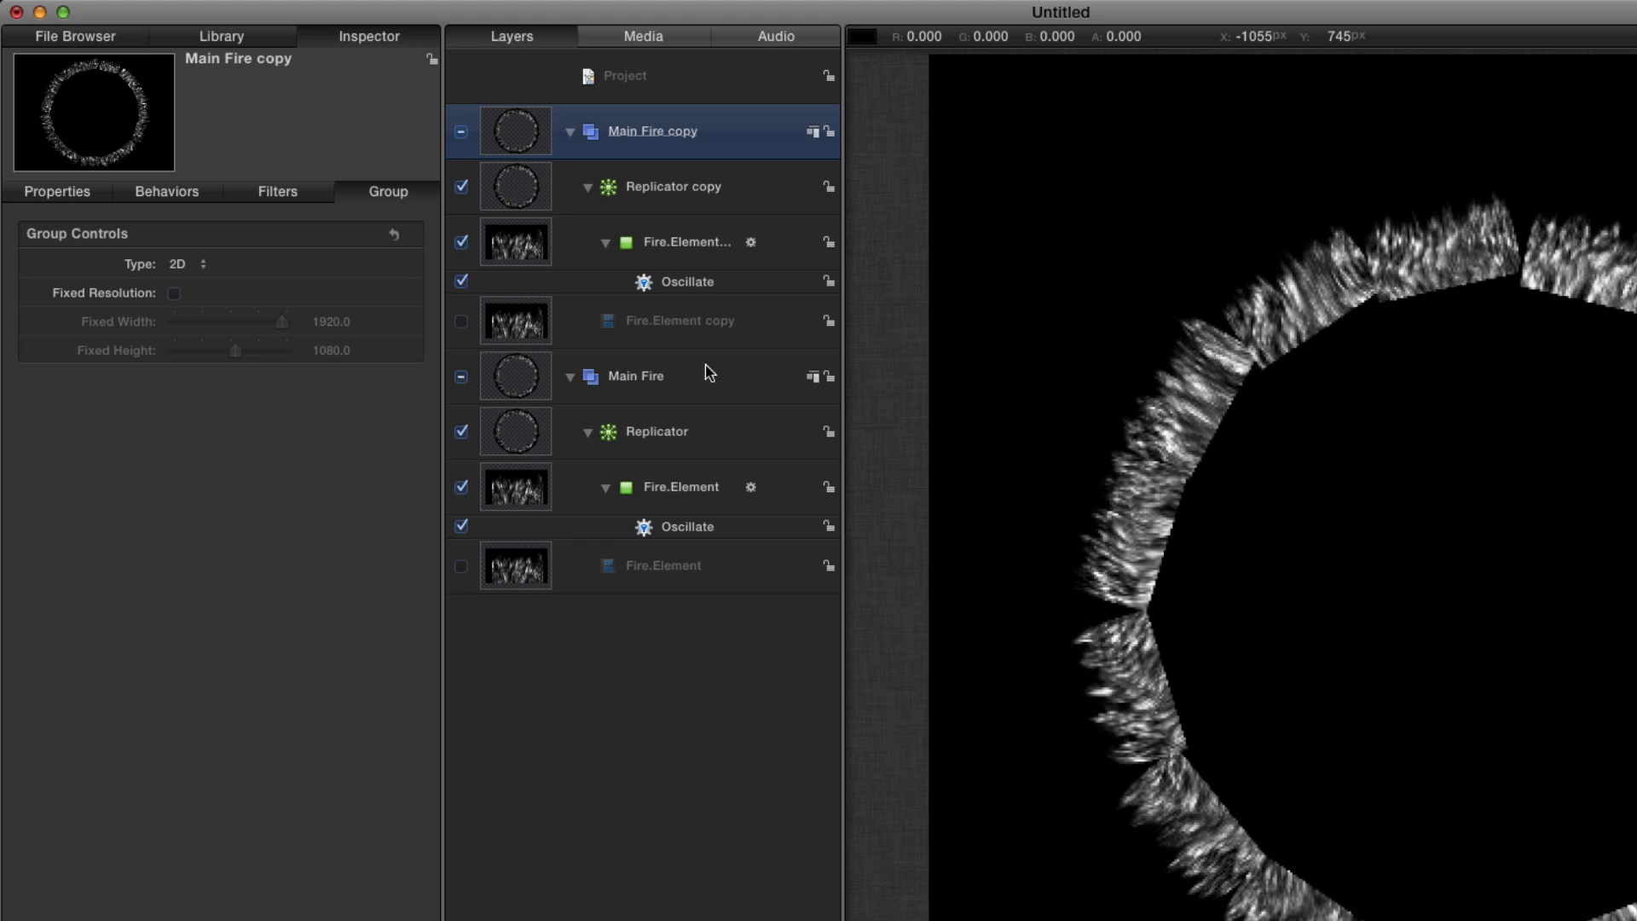
{"action": "left_click", "coordinate": [462, 378]}
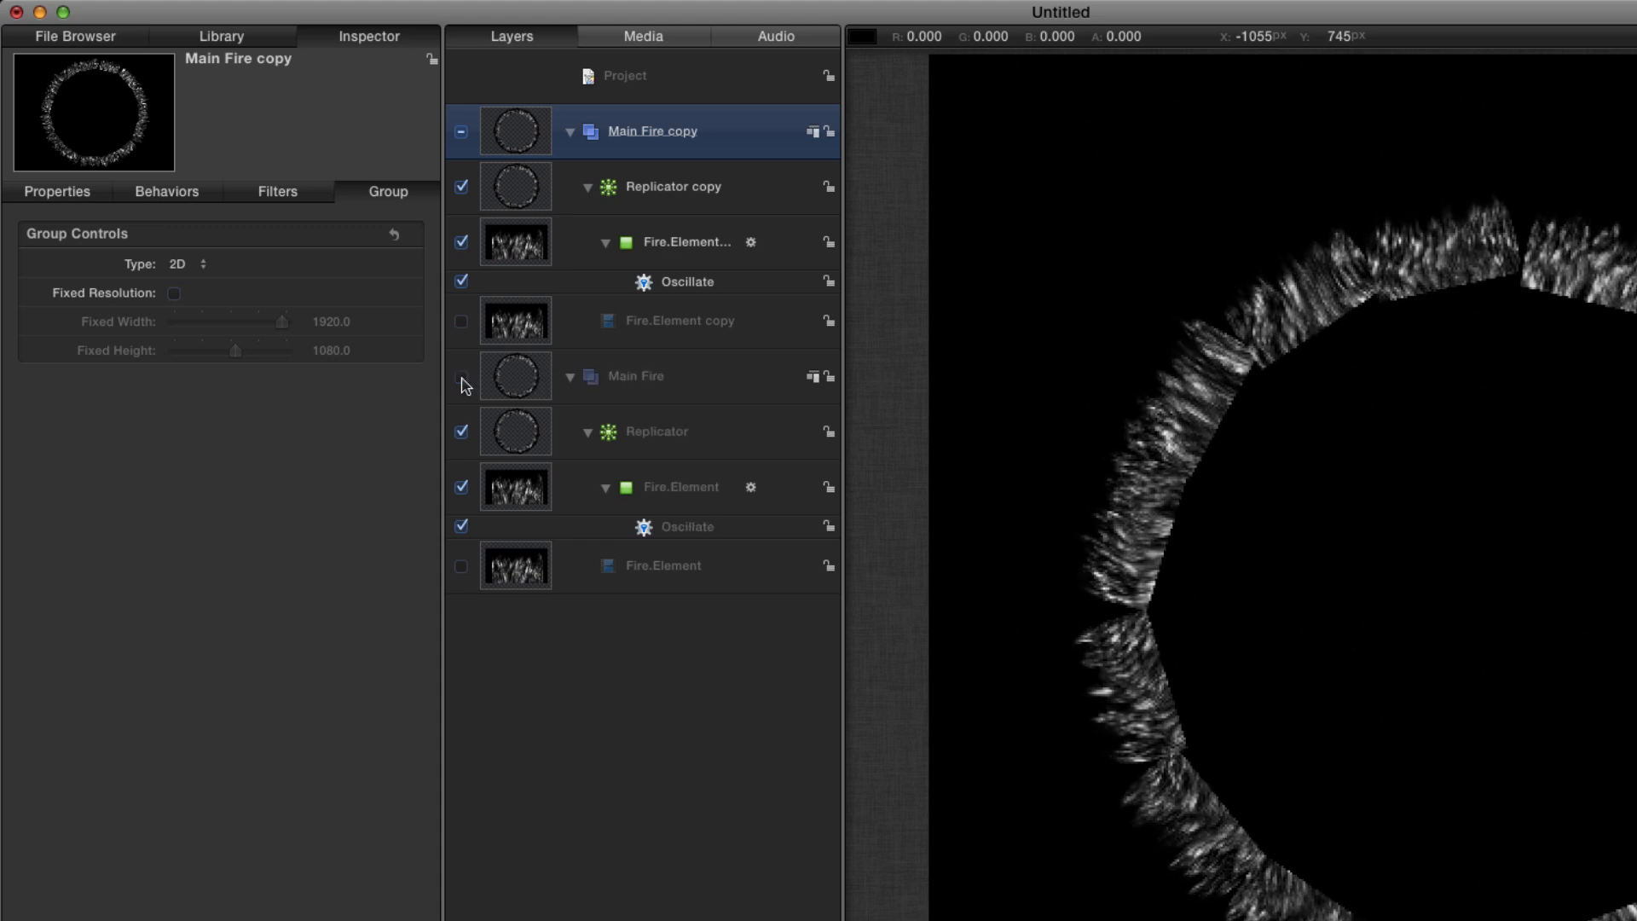
{"action": "left_click", "coordinate": [570, 377]}
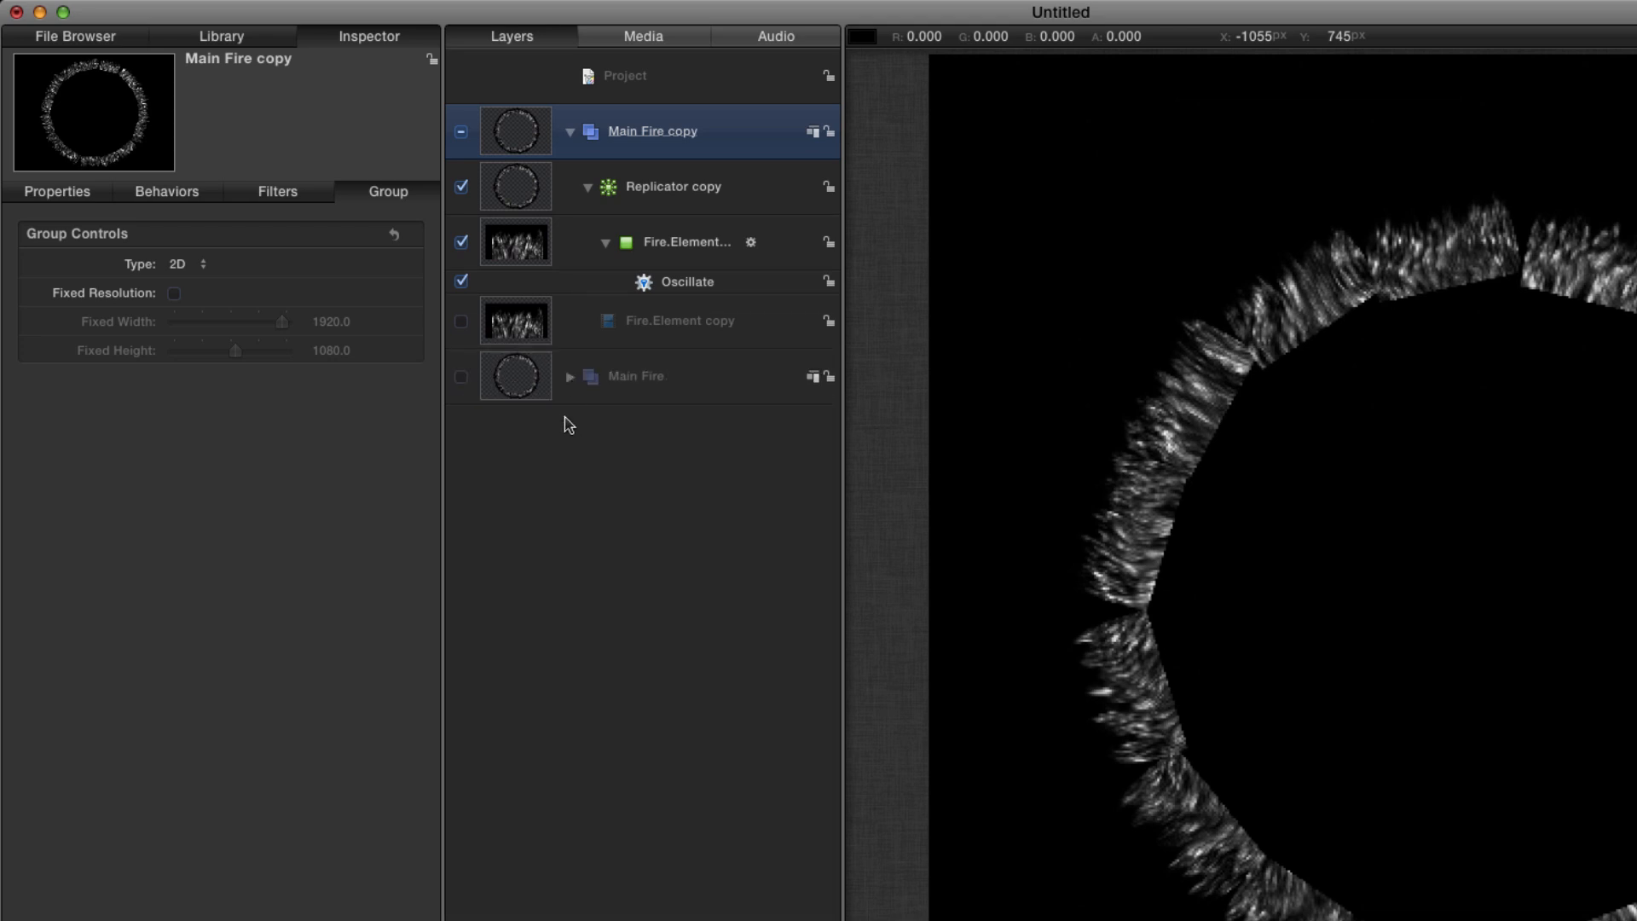
Rename the Main Fire copy group as Flares
{"action": "double_click", "coordinate": [642, 133]}
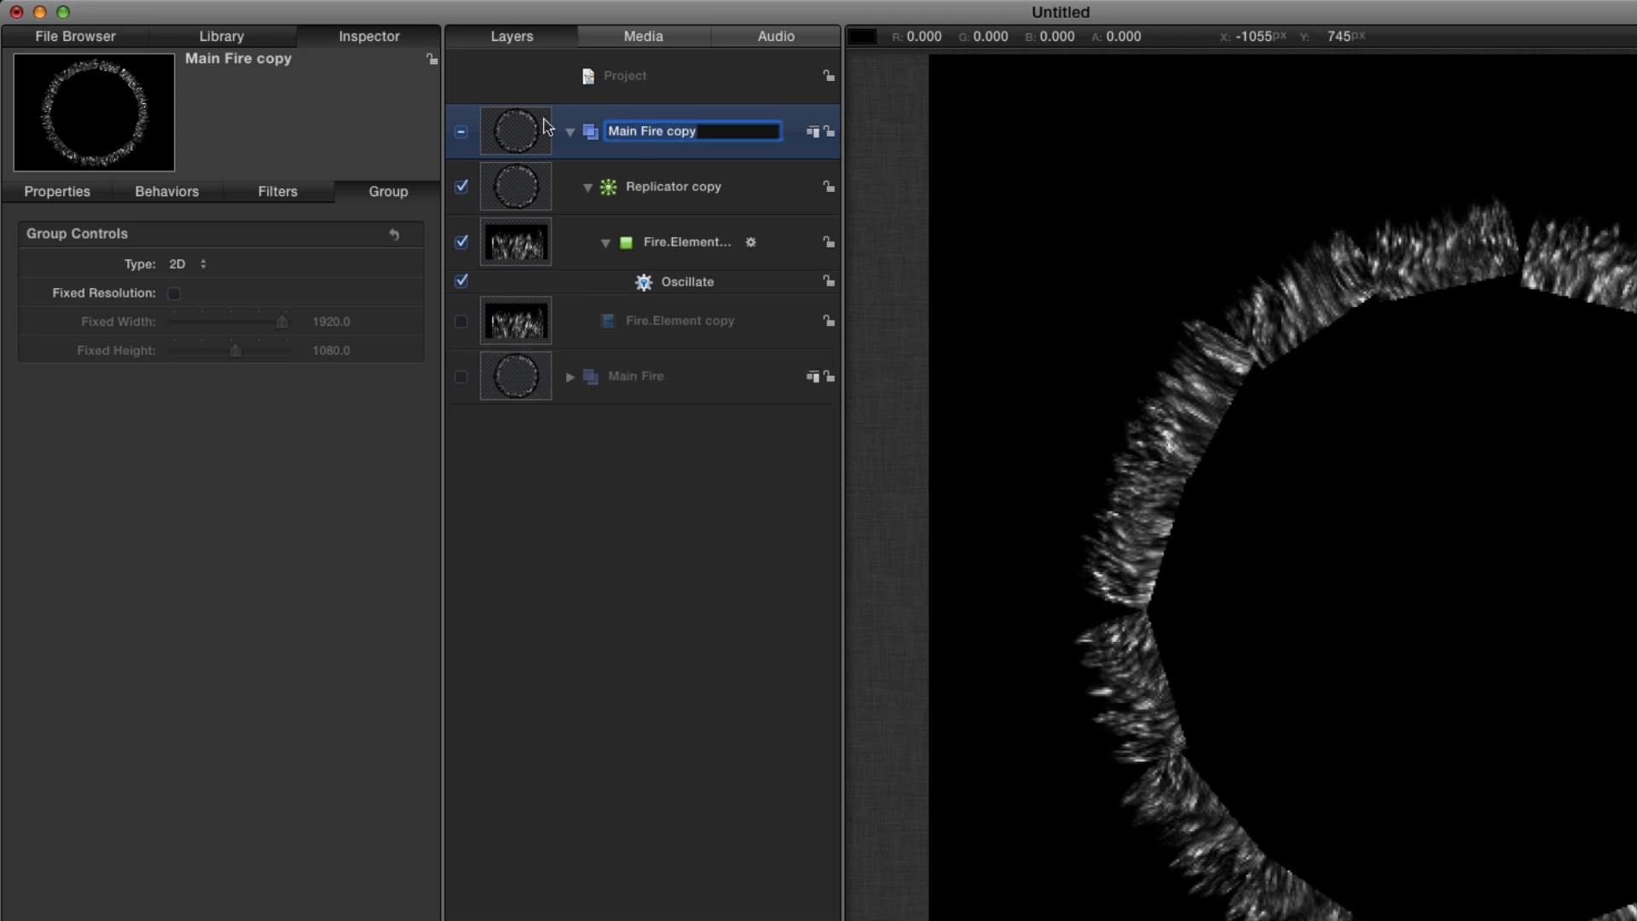
{"action": "type", "text": "Flare"}
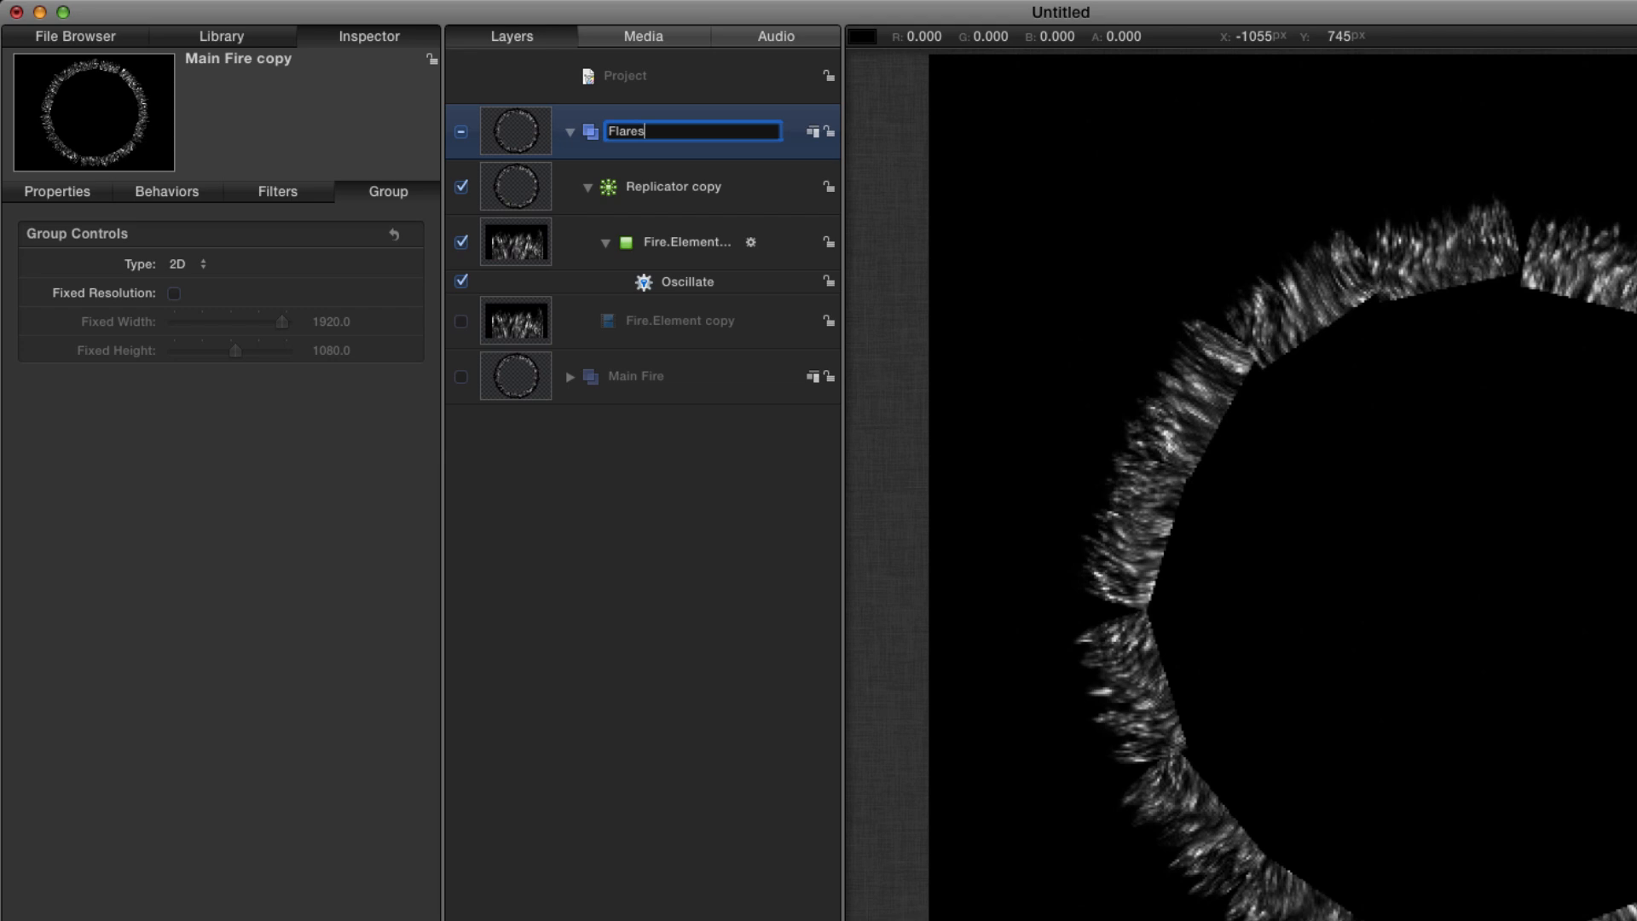
{"action": "type", "text": "s"}
{"action": "key", "text": "Return"}
Set the Flares replicator's Points to 7 and its X Scale Randomness to 10
{"action": "left_click", "coordinate": [519, 188]}
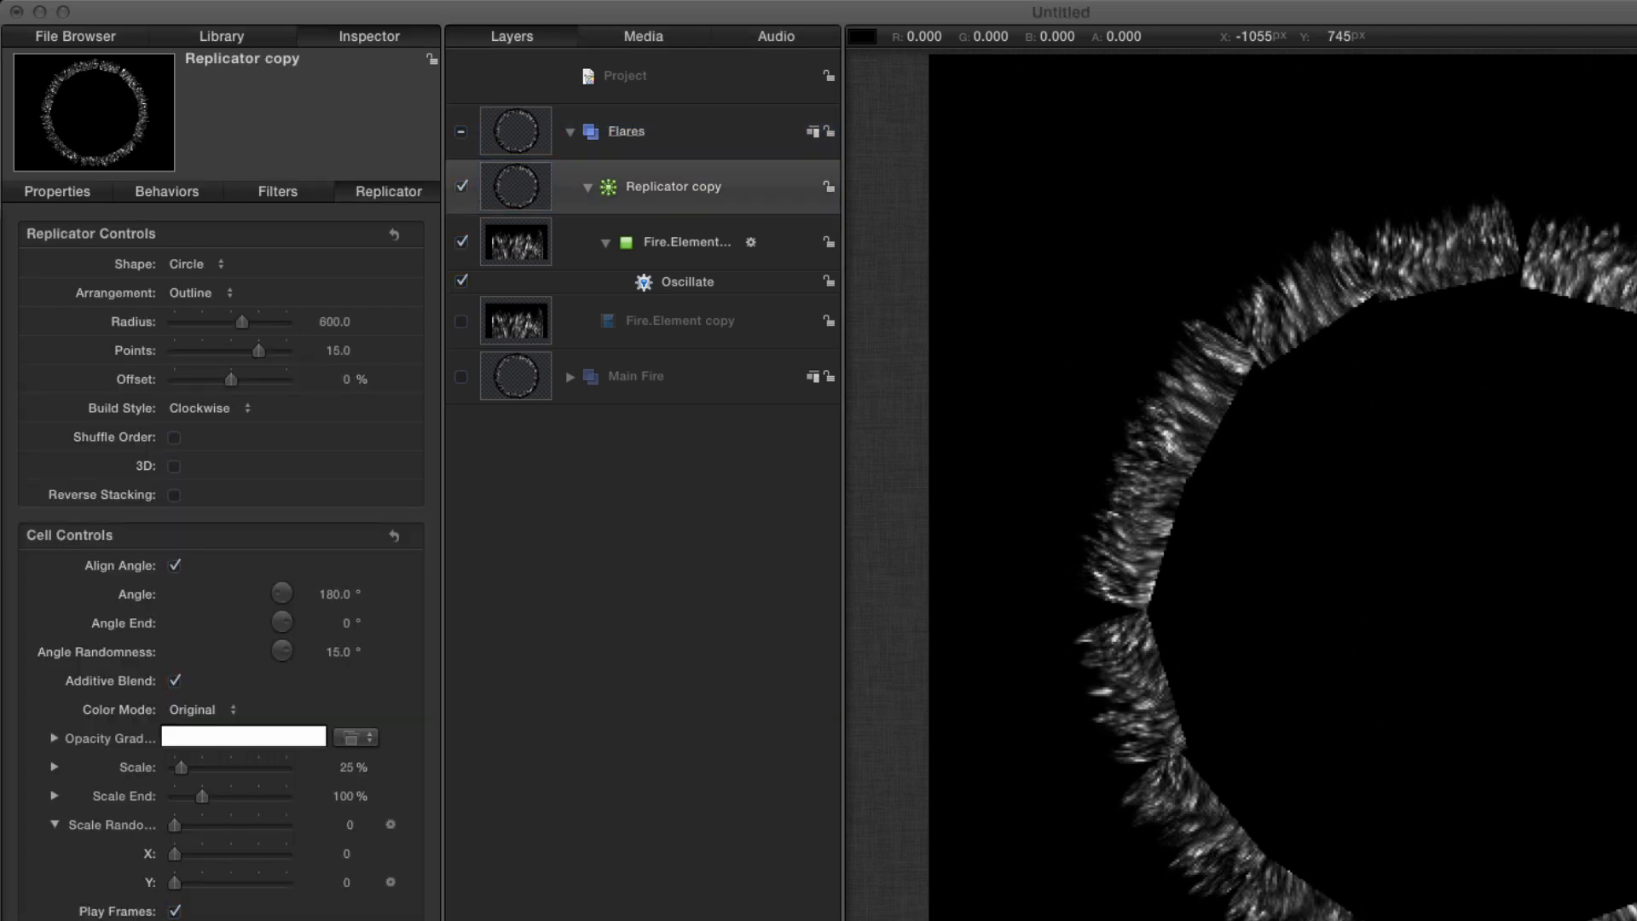
{"action": "left_click", "coordinate": [340, 351]}
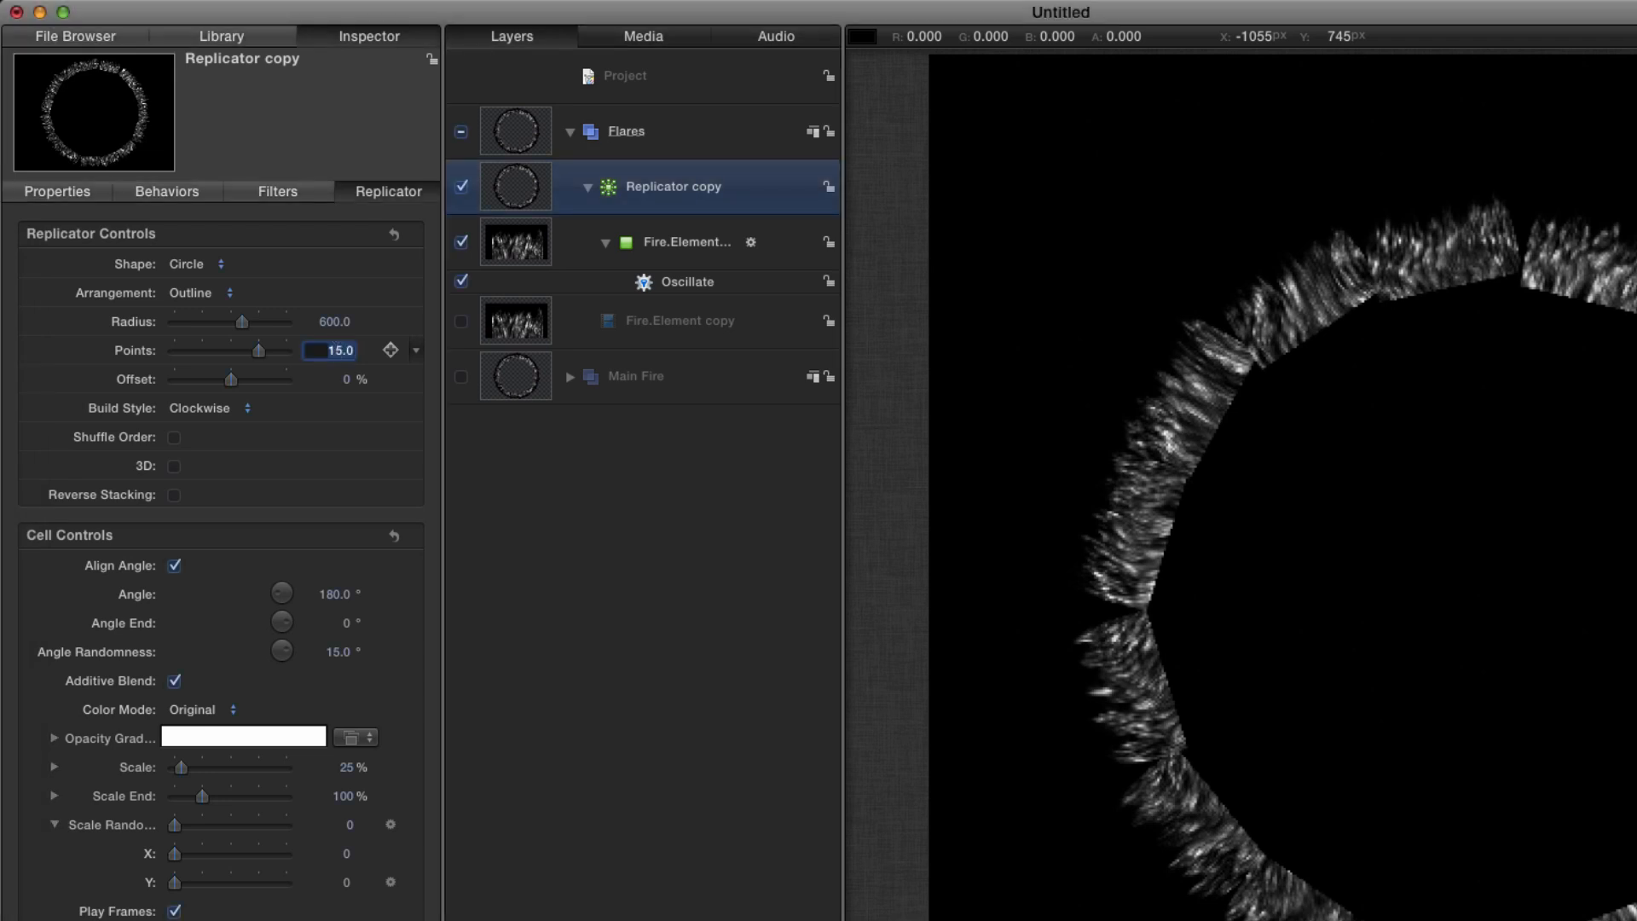
{"action": "type", "text": "7"}
{"action": "left_click", "coordinate": [330, 854]}
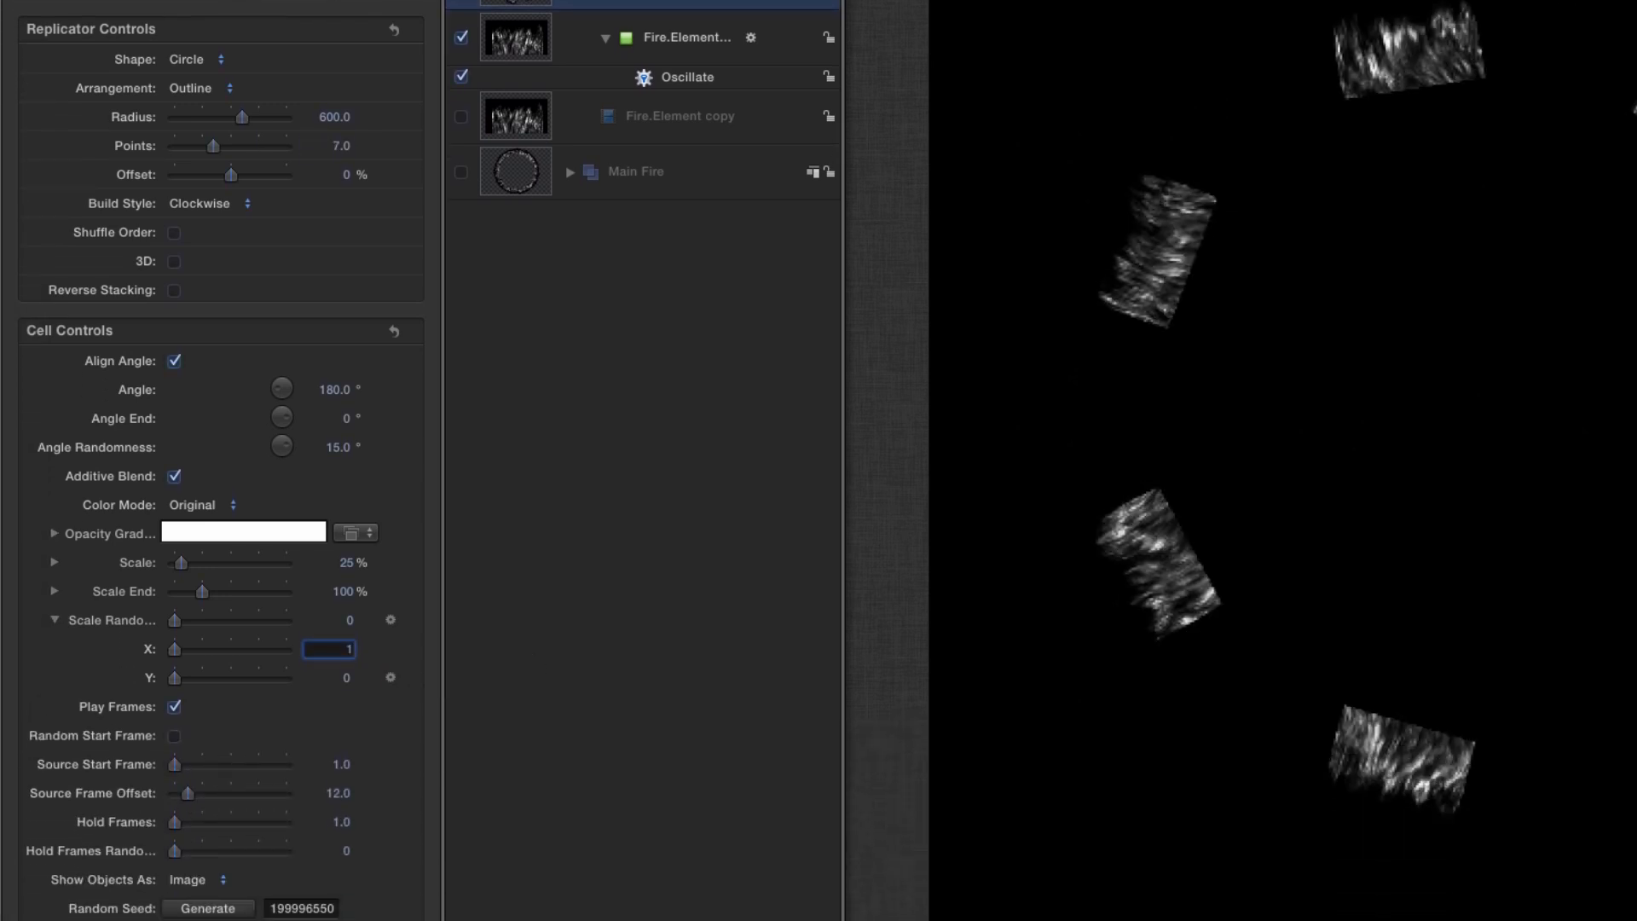
{"action": "type", "text": "10"}
{"action": "key", "text": "Return"}
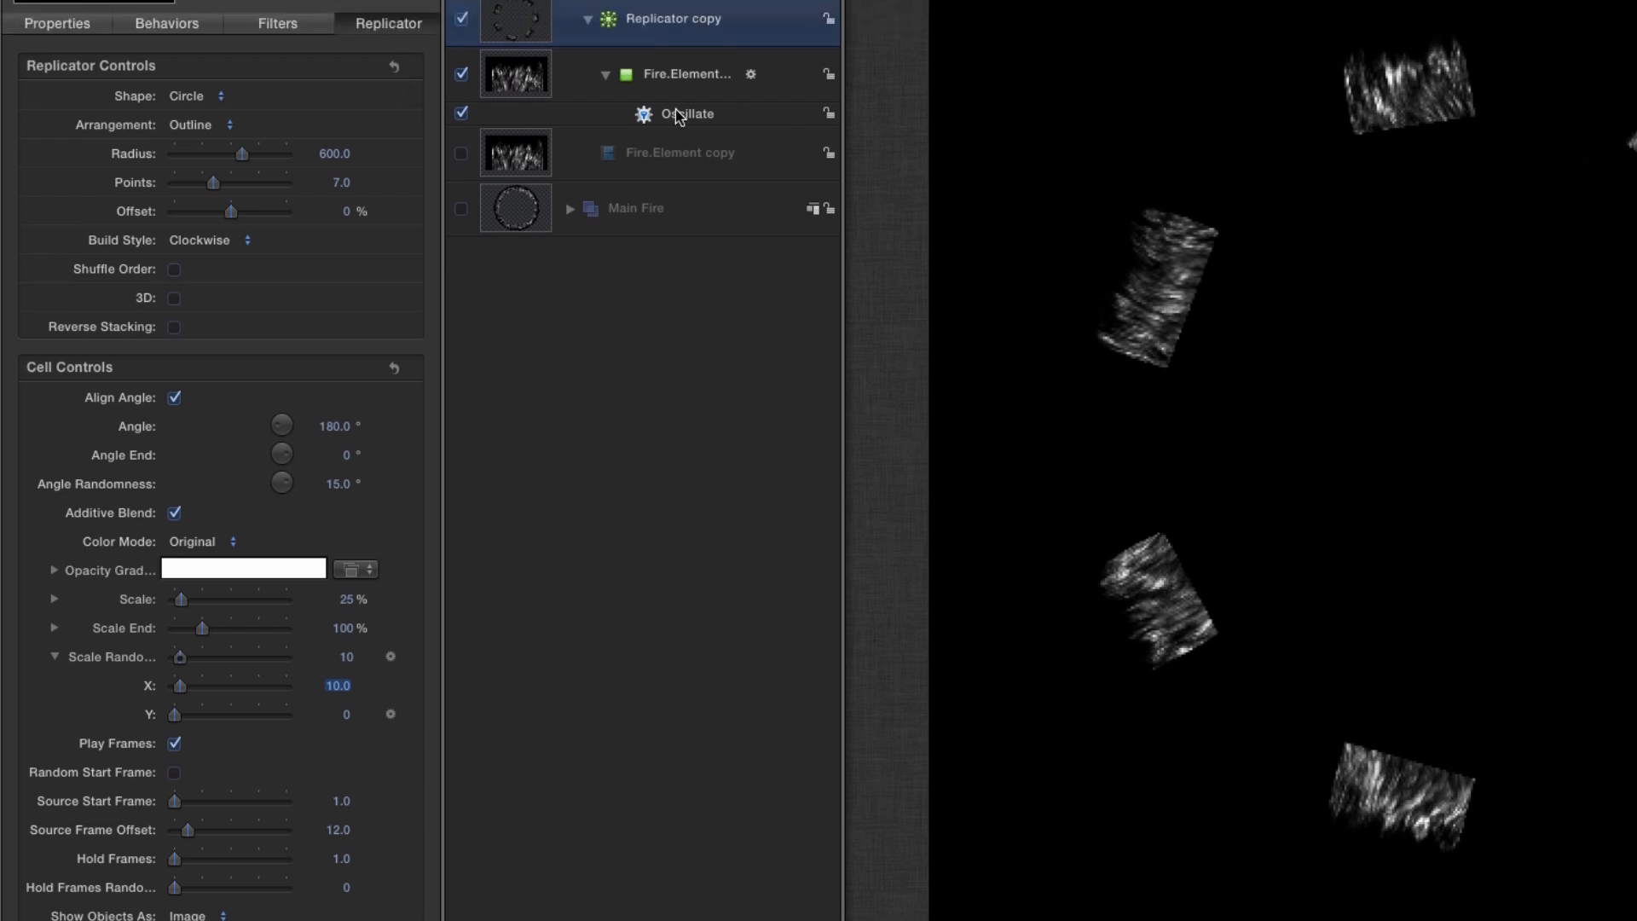
Set the Oscillate behavior in the Flares group to an amplitude of 125 and a speed of 12
{"action": "left_click", "coordinate": [676, 77]}
{"action": "left_click", "coordinate": [166, 191]}
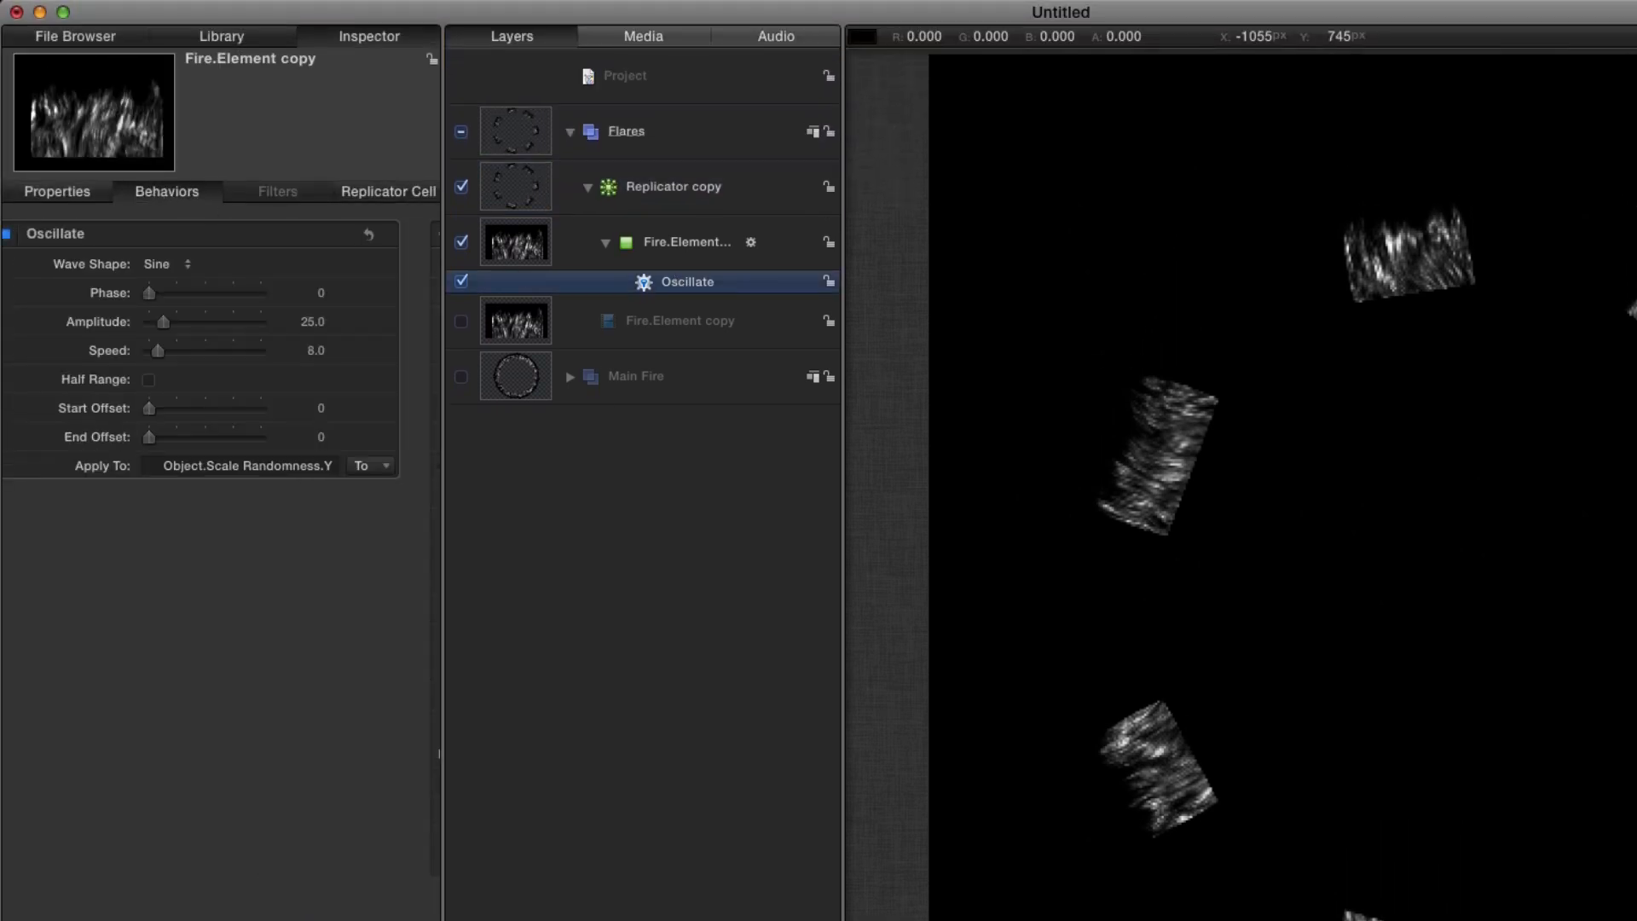
{"action": "left_click", "coordinate": [695, 283]}
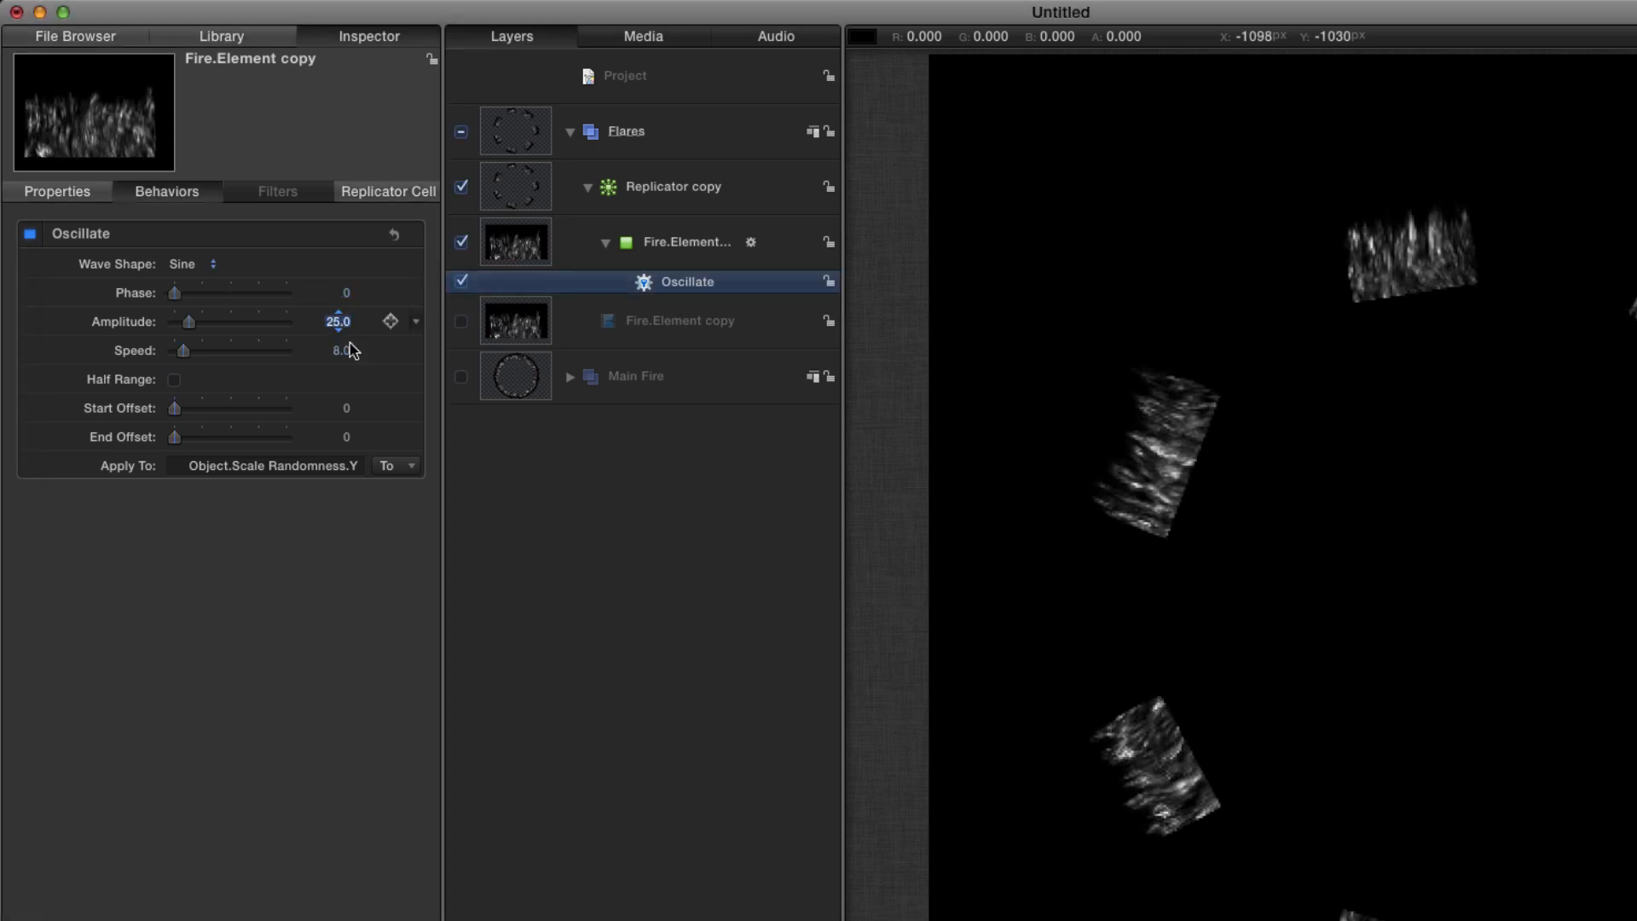
{"action": "left_click", "coordinate": [345, 331]}
{"action": "type", "text": "125"}
{"action": "key", "text": "Return"}
{"action": "left_click", "coordinate": [341, 350]}
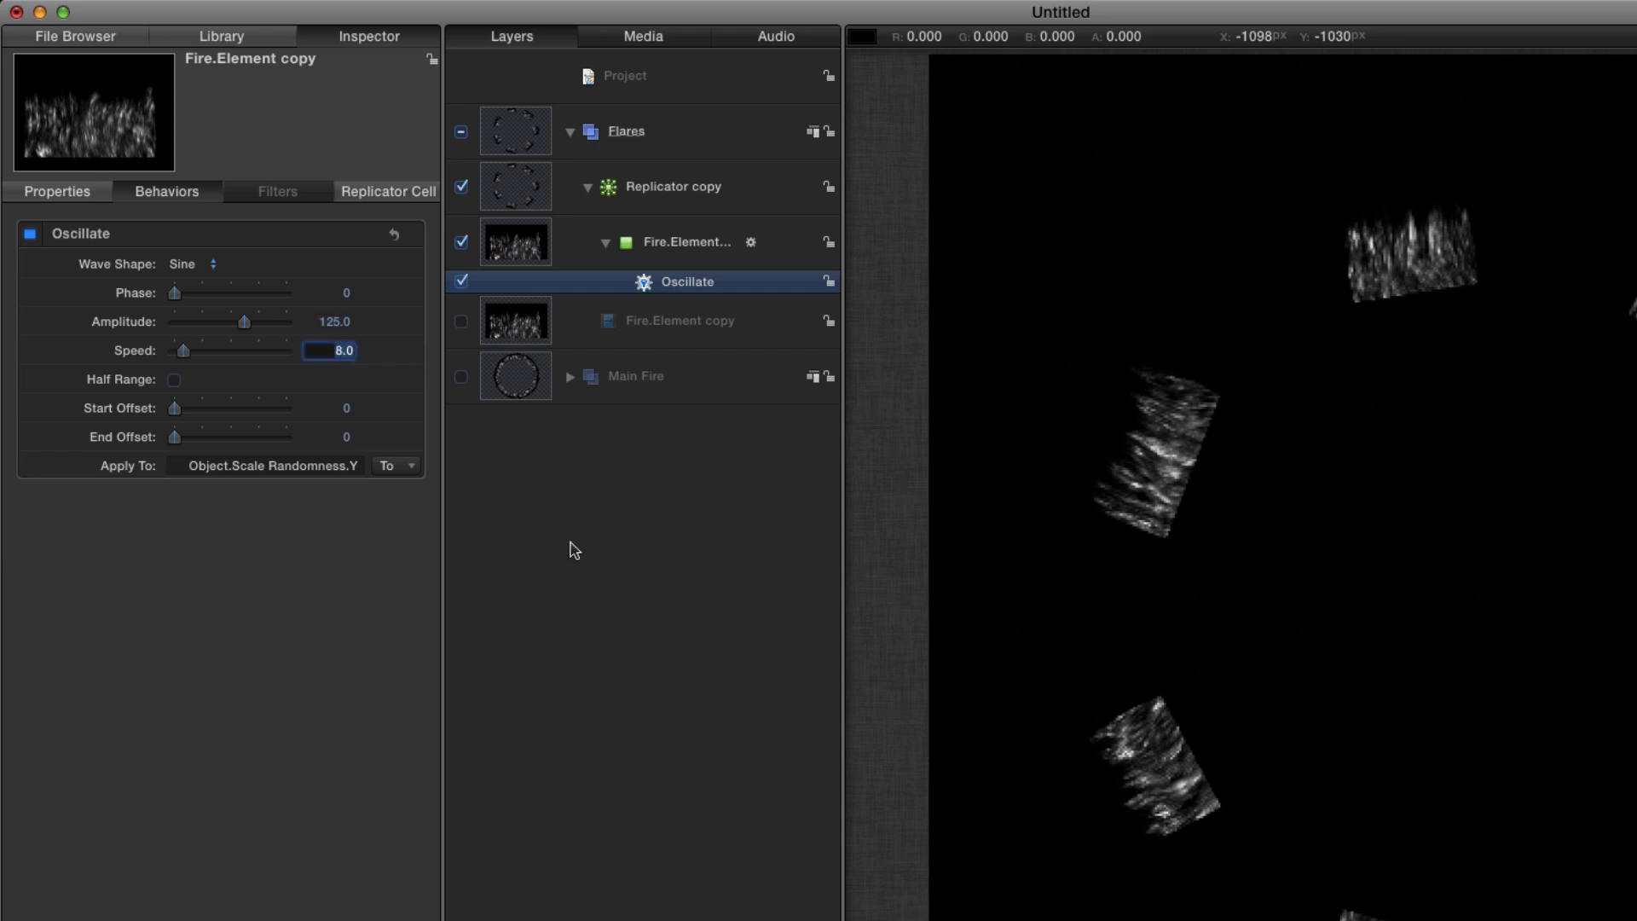
{"action": "type", "text": "12"}
{"action": "key", "text": "Return"}
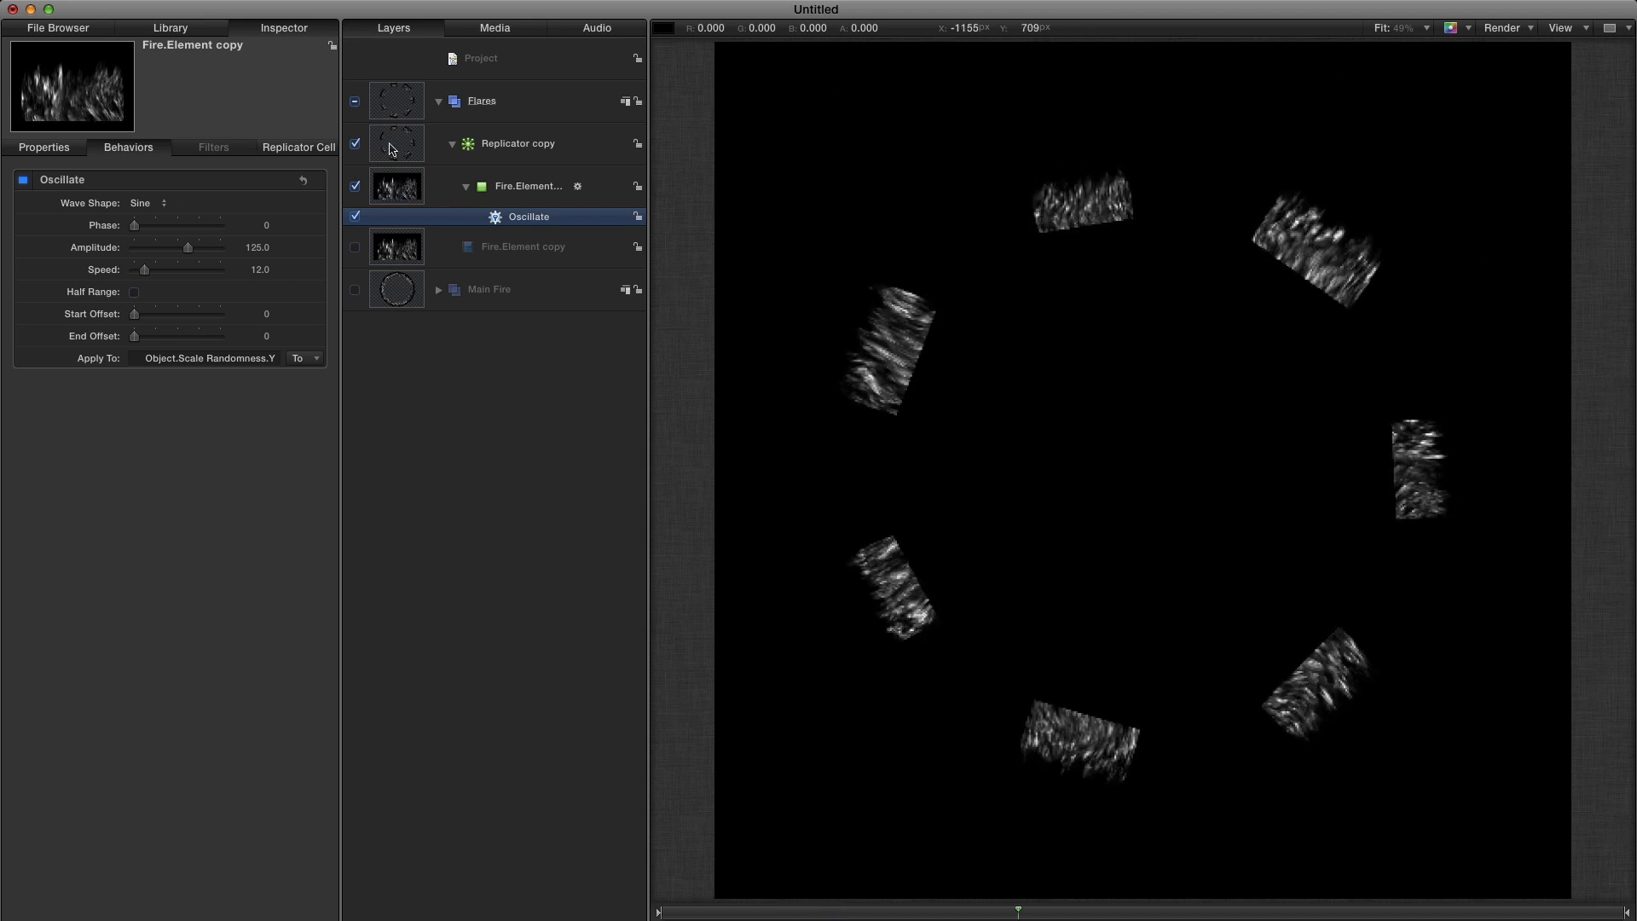
Apply the Twirl distortion filter from the library to the Flares group
{"action": "left_click", "coordinate": [394, 101]}
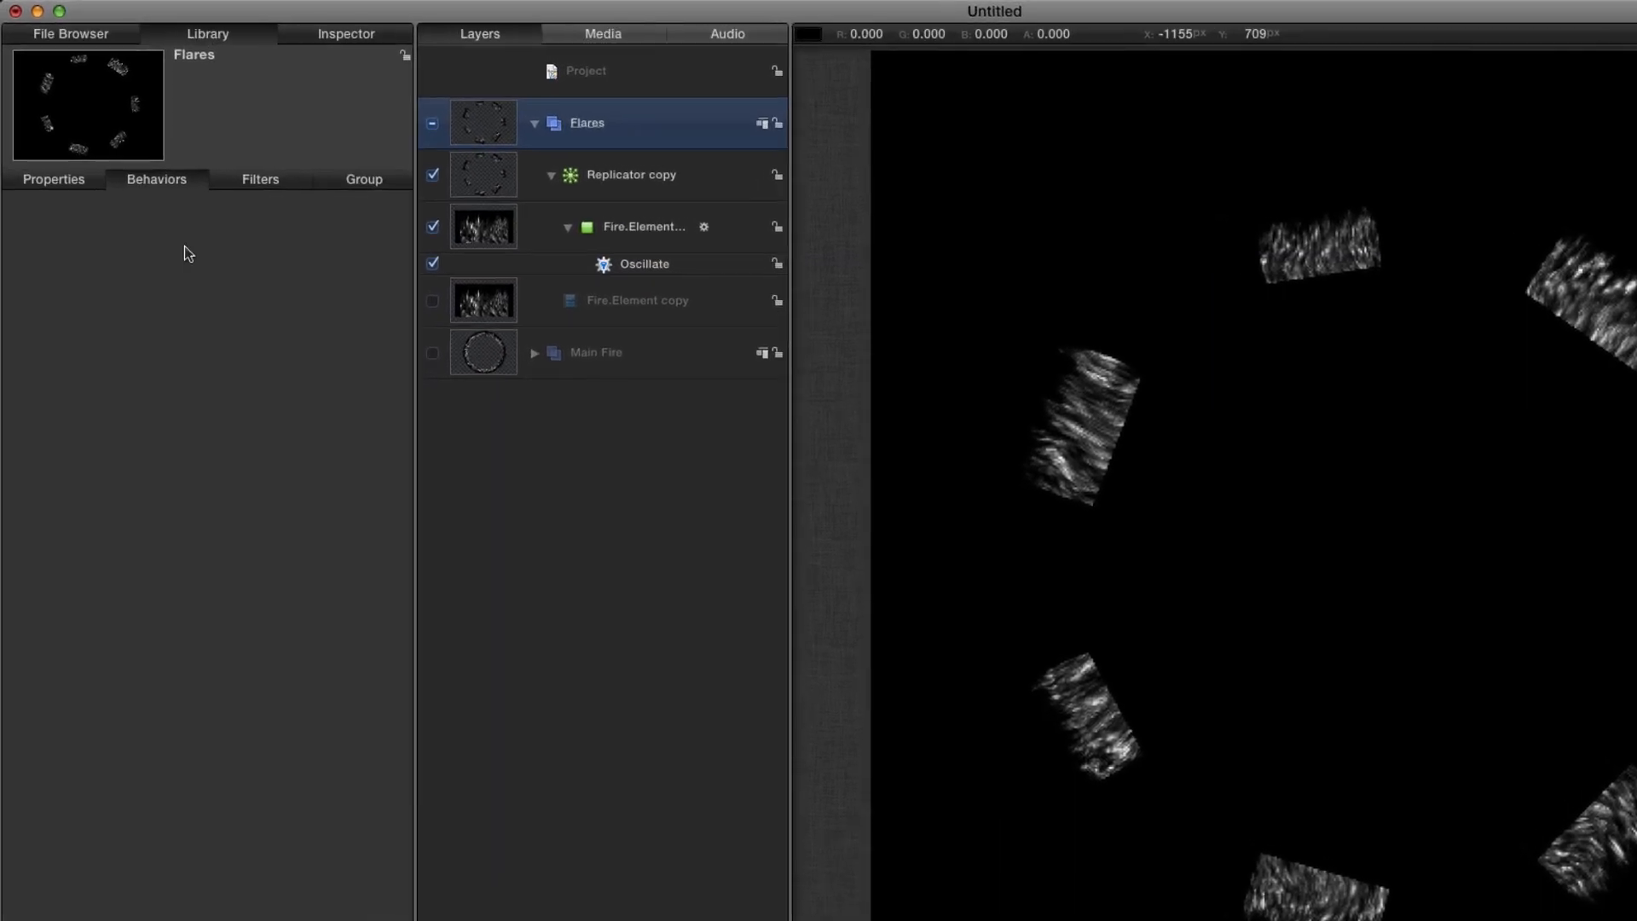
{"action": "key", "text": "super+2"}
{"action": "left_click", "coordinate": [49, 245]}
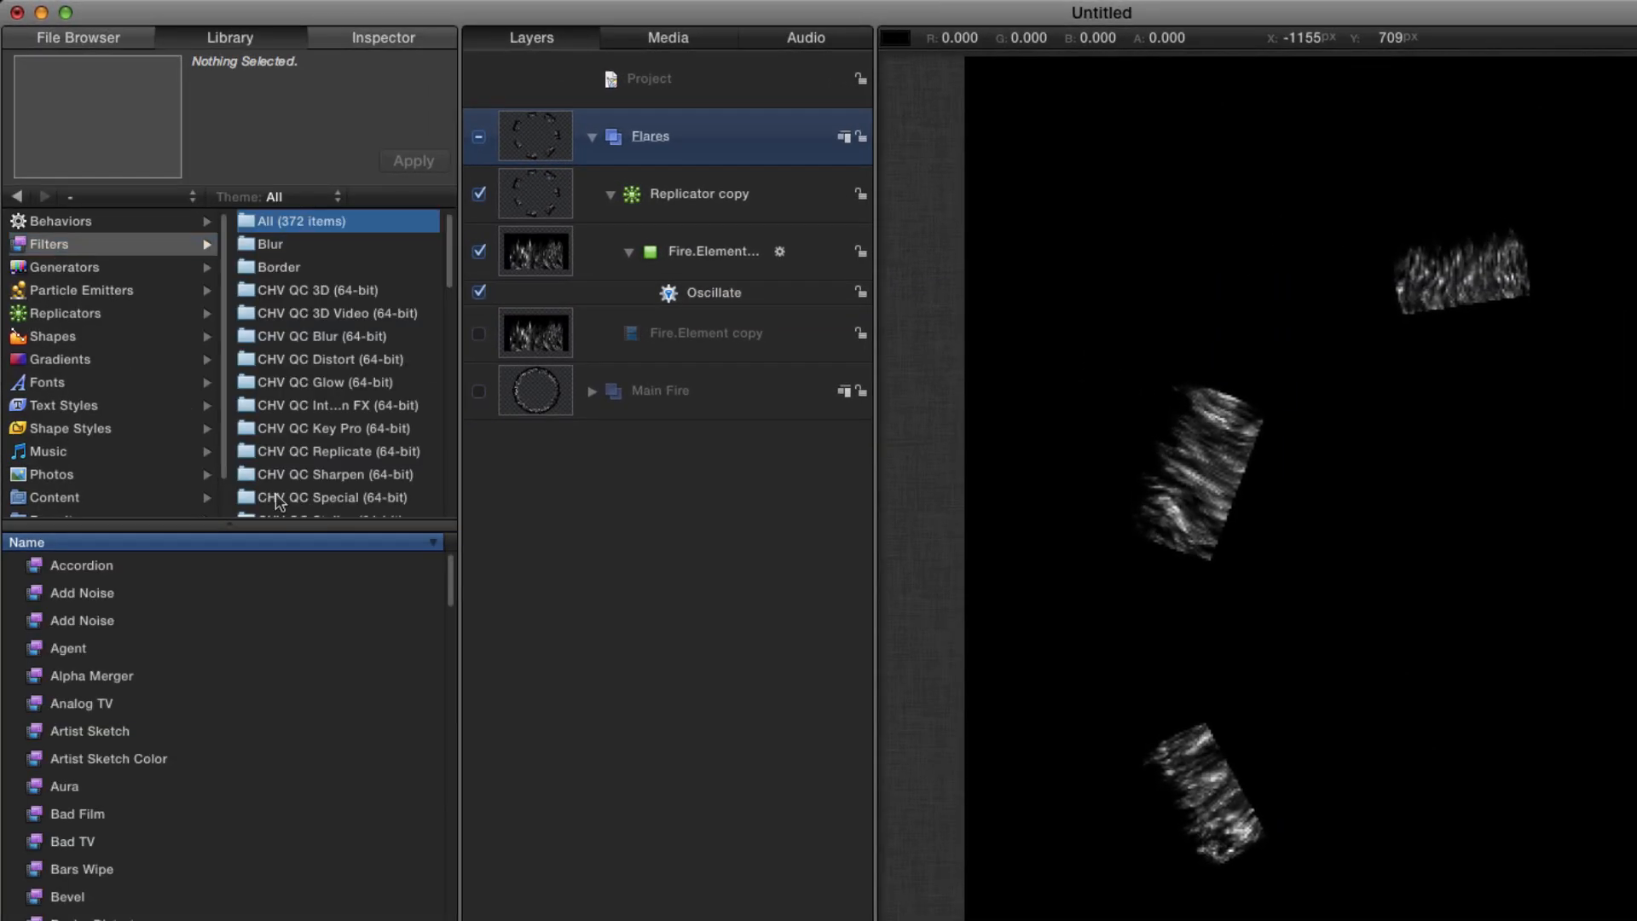
{"action": "scroll", "coordinate": [307, 405], "scroll_direction": "down", "scroll_amount": 1}
{"action": "scroll", "coordinate": [306, 405], "scroll_direction": "down", "scroll_amount": 3}
{"action": "left_click", "coordinate": [307, 397]}
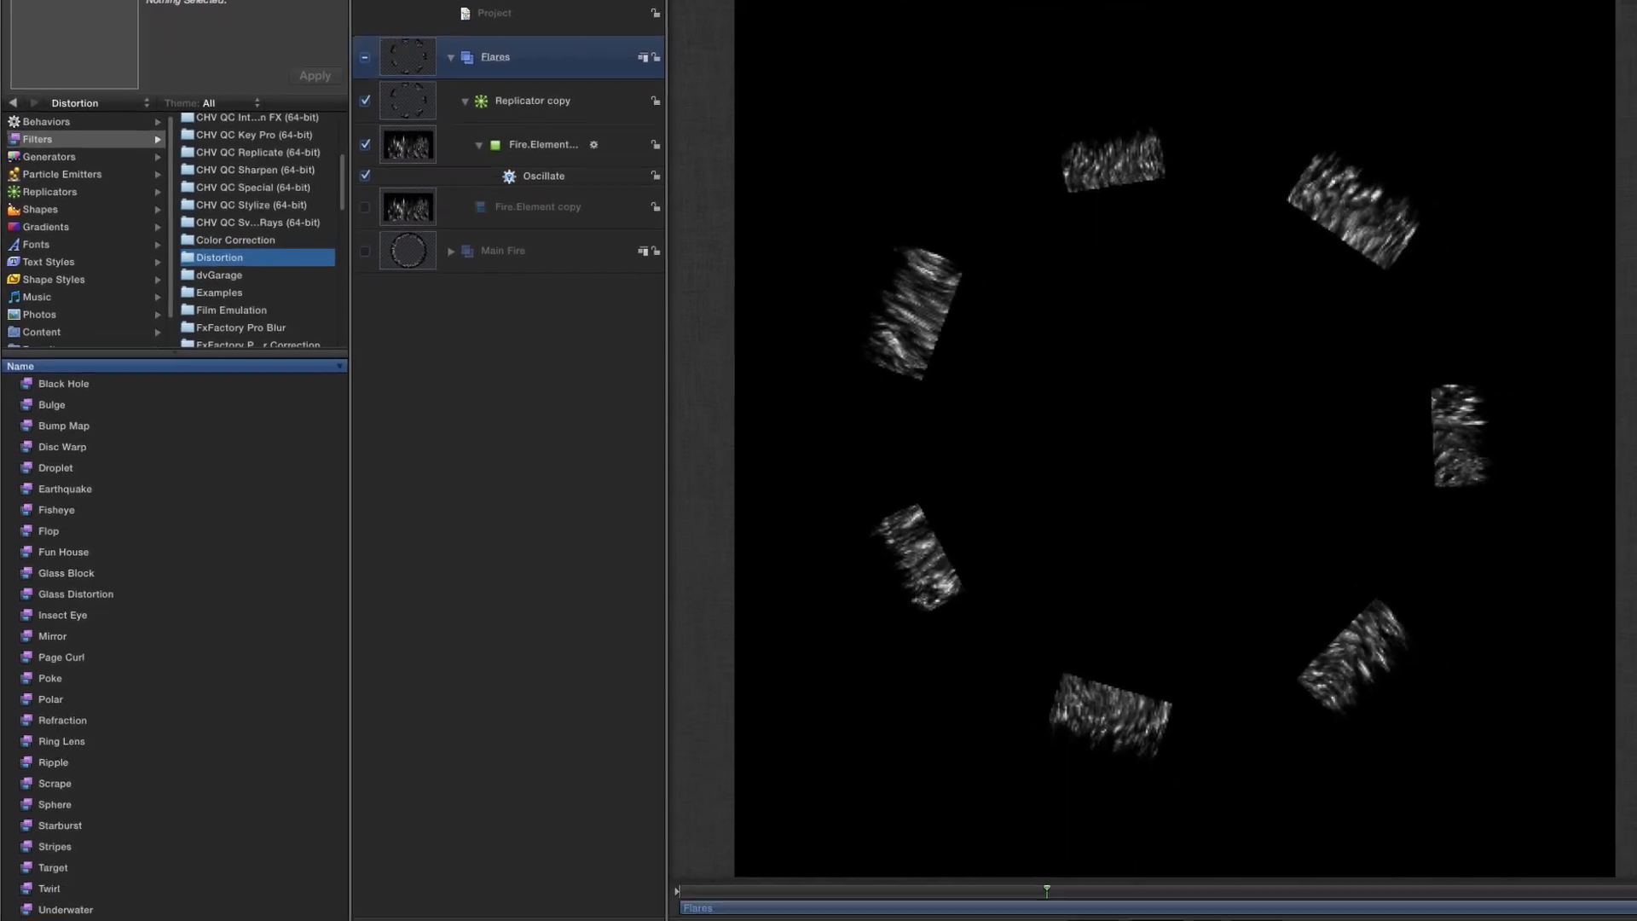
{"action": "left_click", "coordinate": [26, 862]}
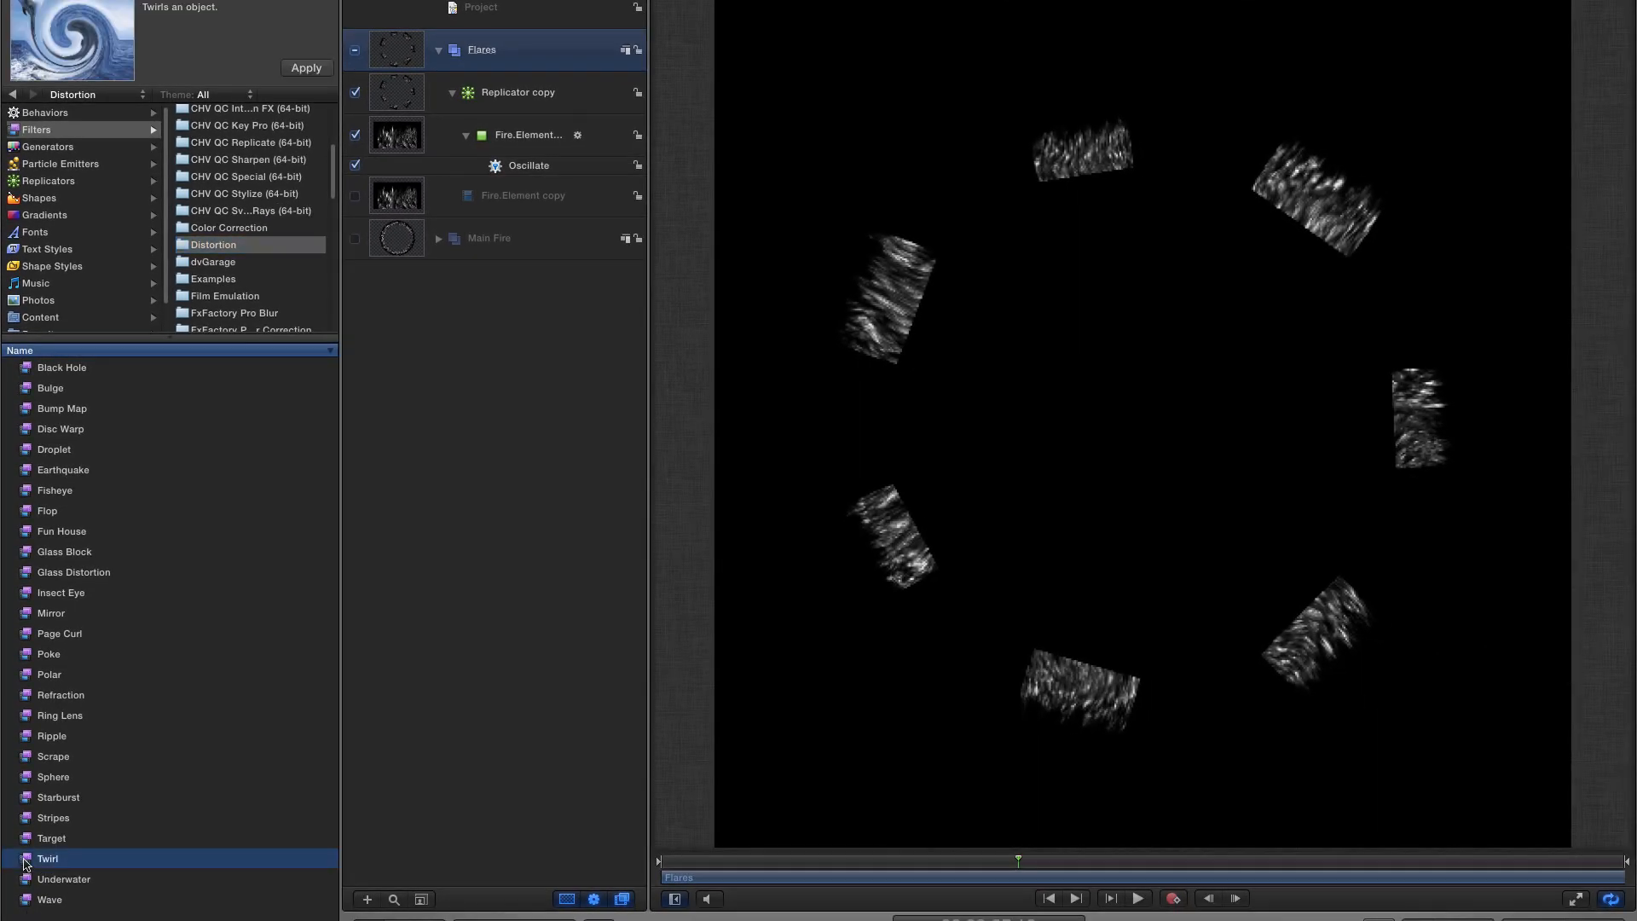
{"action": "left_click_drag", "start_coordinate": [47, 848], "coordinate": [509, 64]}
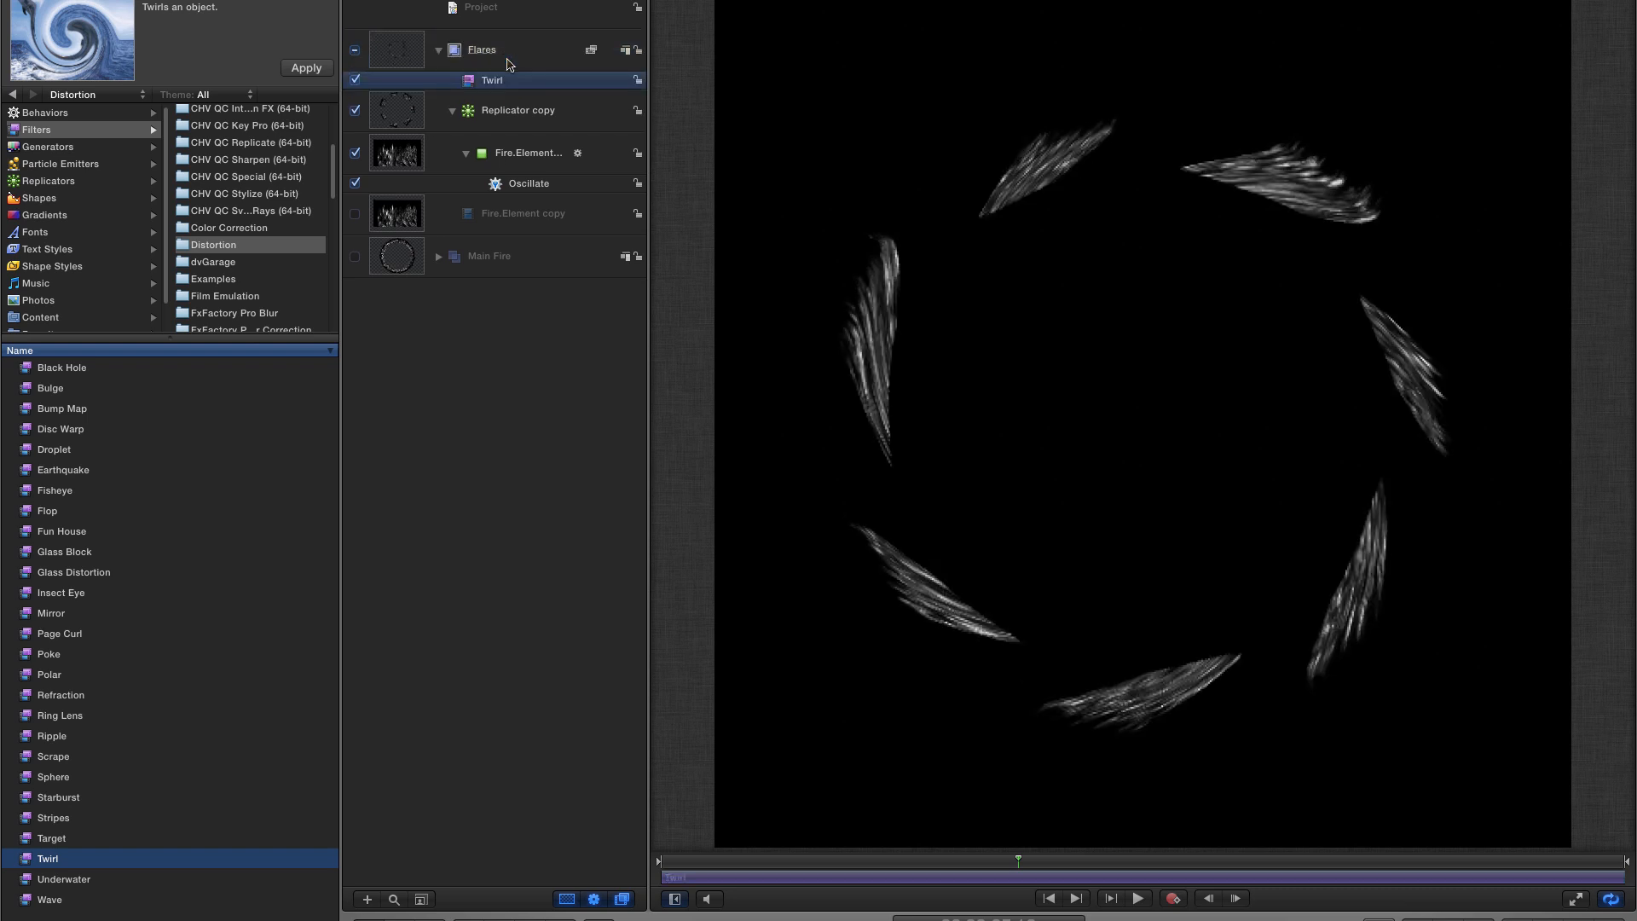
Set the Twirl filter's Amount to 0.13 and its Twirl angle to -45°
{"action": "key", "text": "F3"}
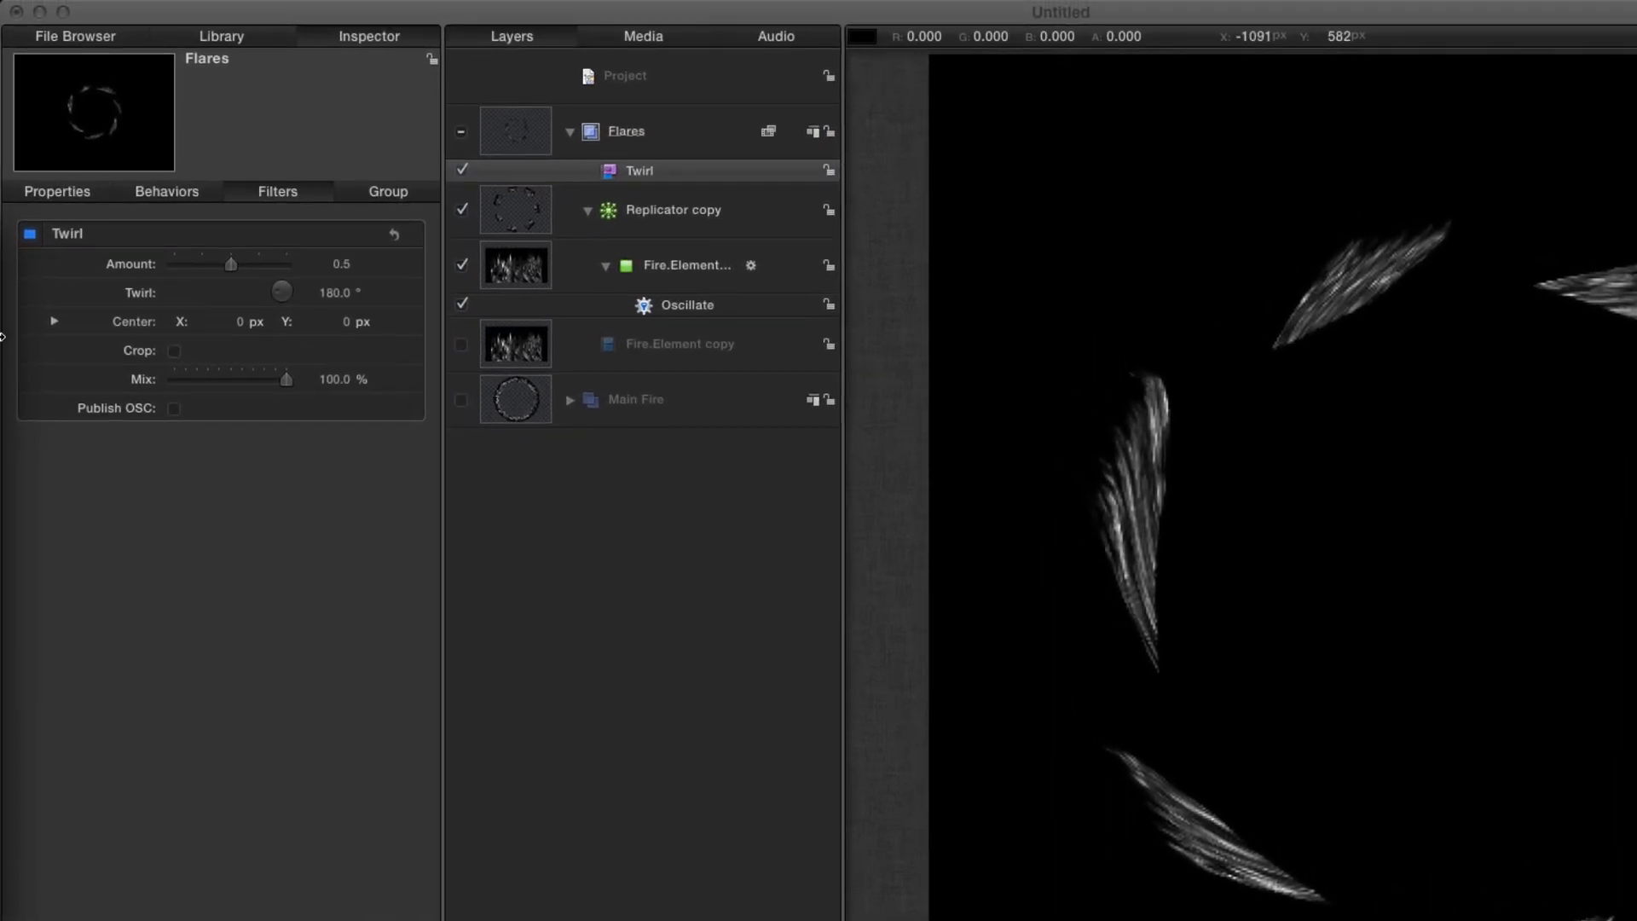
{"action": "left_click", "coordinate": [340, 263]}
{"action": "key", "text": "BackSpace"}
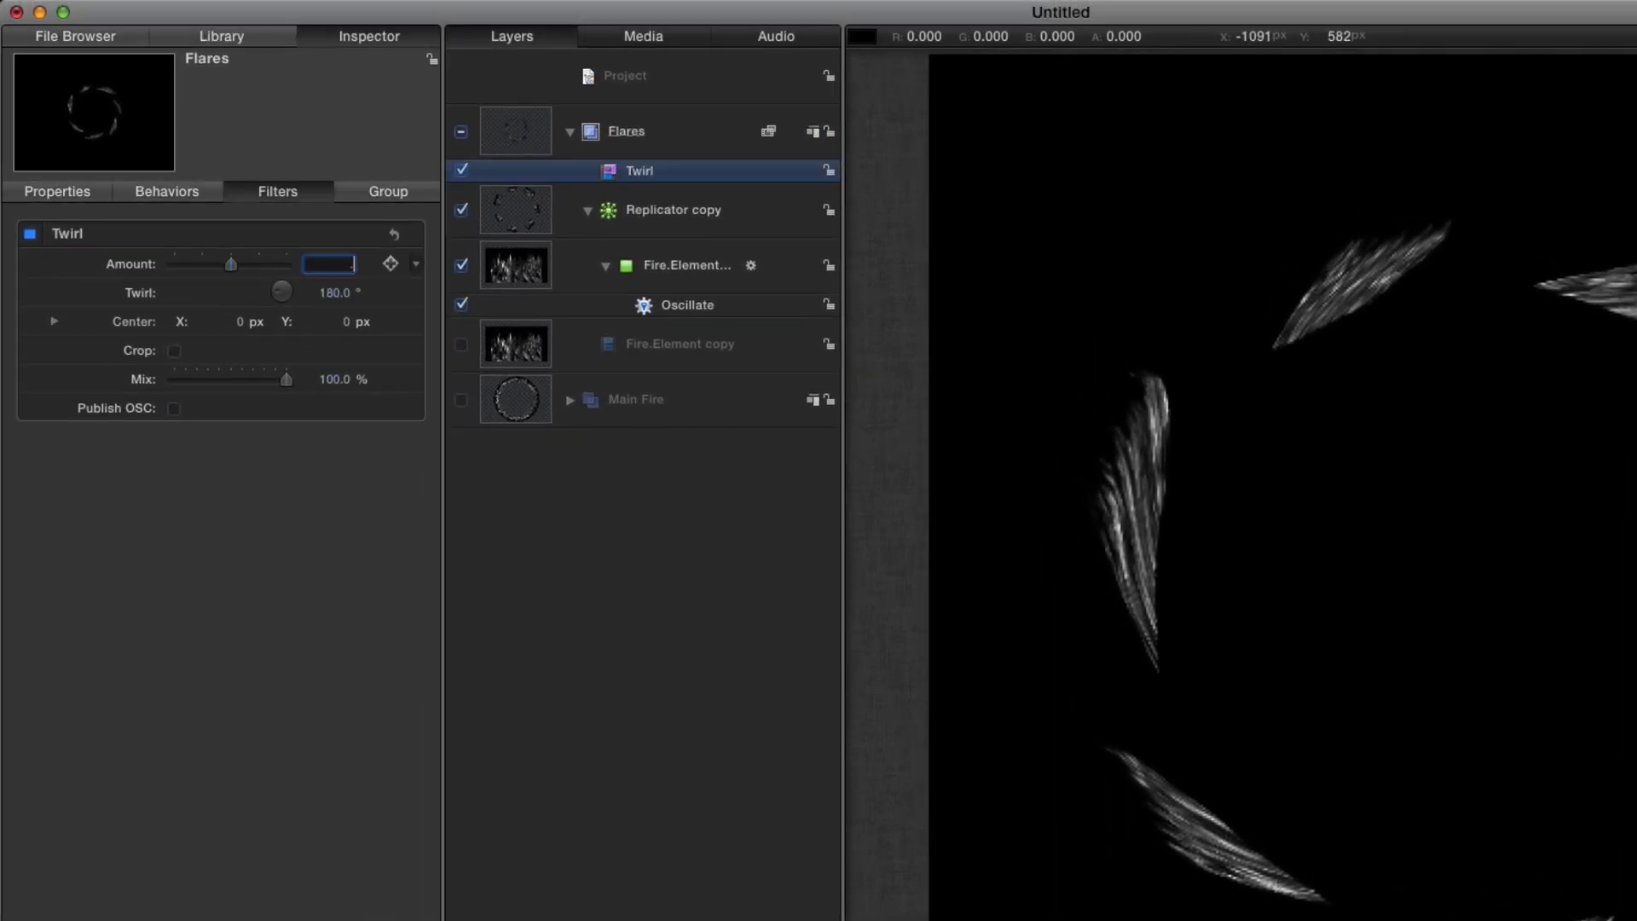
{"action": "key", "text": "Return"}
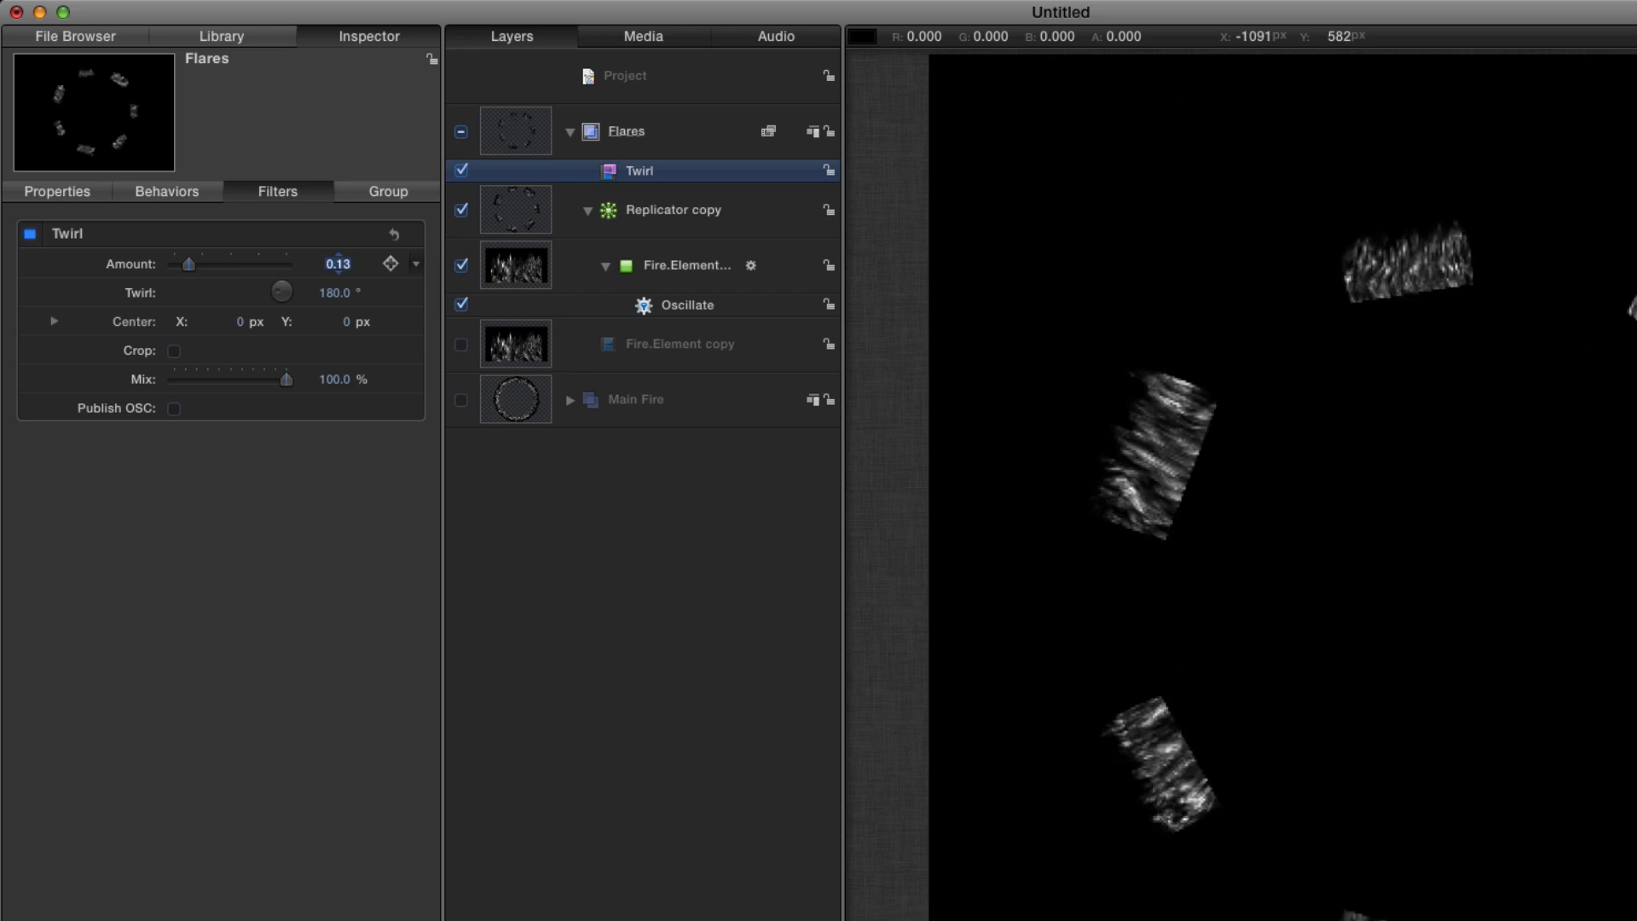
{"action": "left_click", "coordinate": [340, 293]}
{"action": "left_click", "coordinate": [340, 293]}
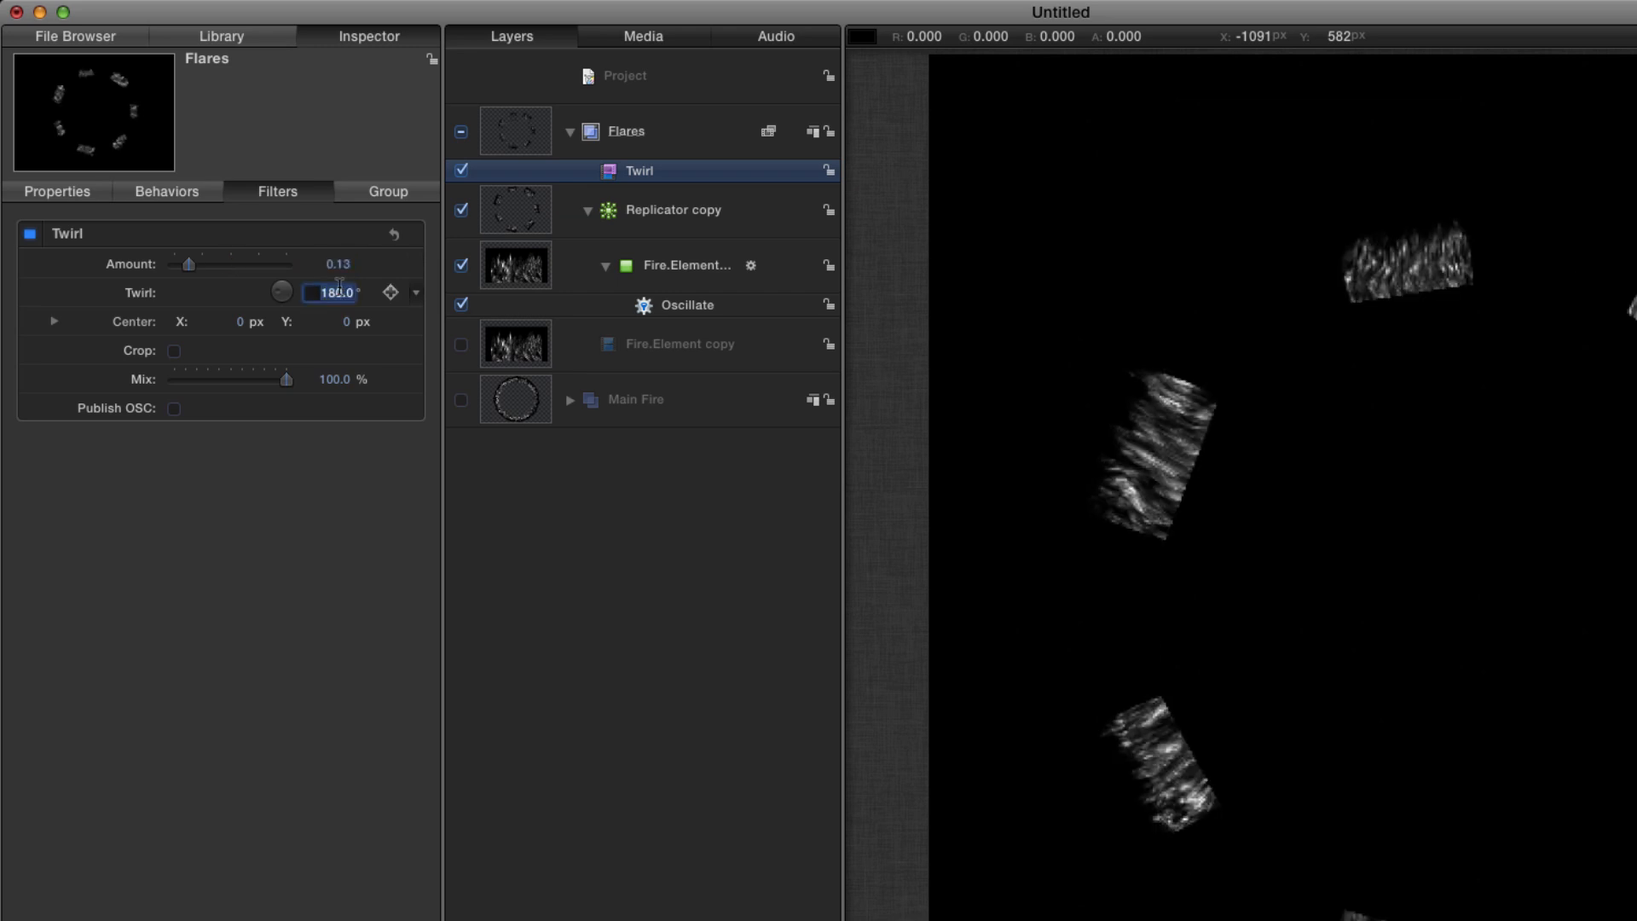
{"action": "type", "text": "-45"}
{"action": "key", "text": "Return"}
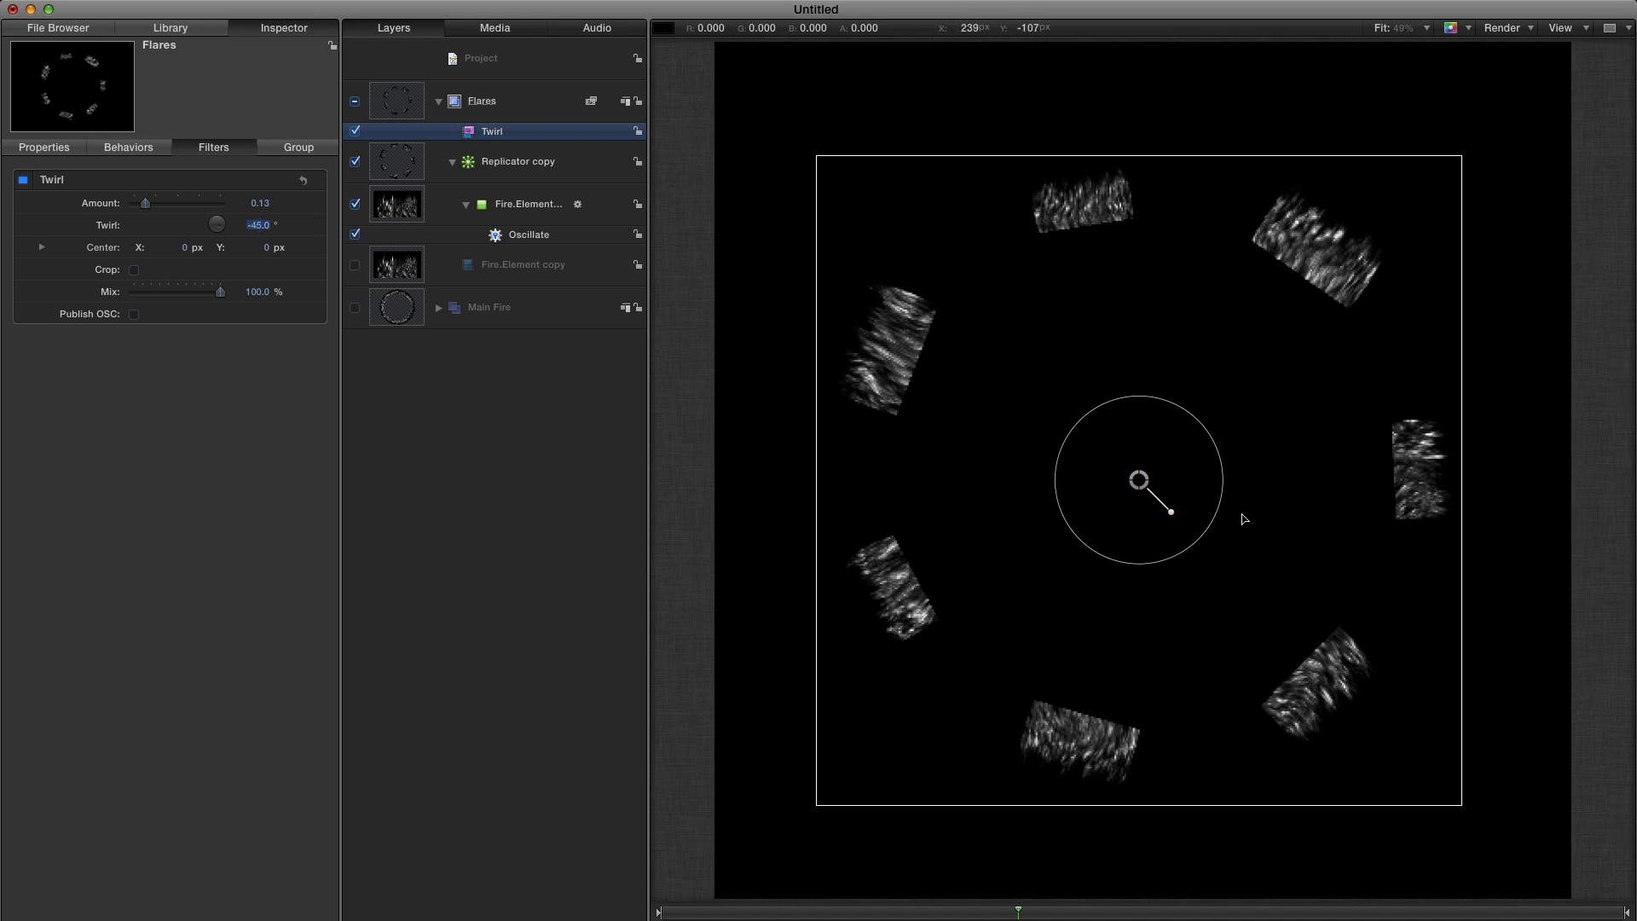
Move the Twirl center onto the ring's upper-right flare, at about X 481, Y 638 px, and set its Mix to 75%
{"action": "left_click_drag", "start_coordinate": [1142, 486], "coordinate": [1301, 277]}
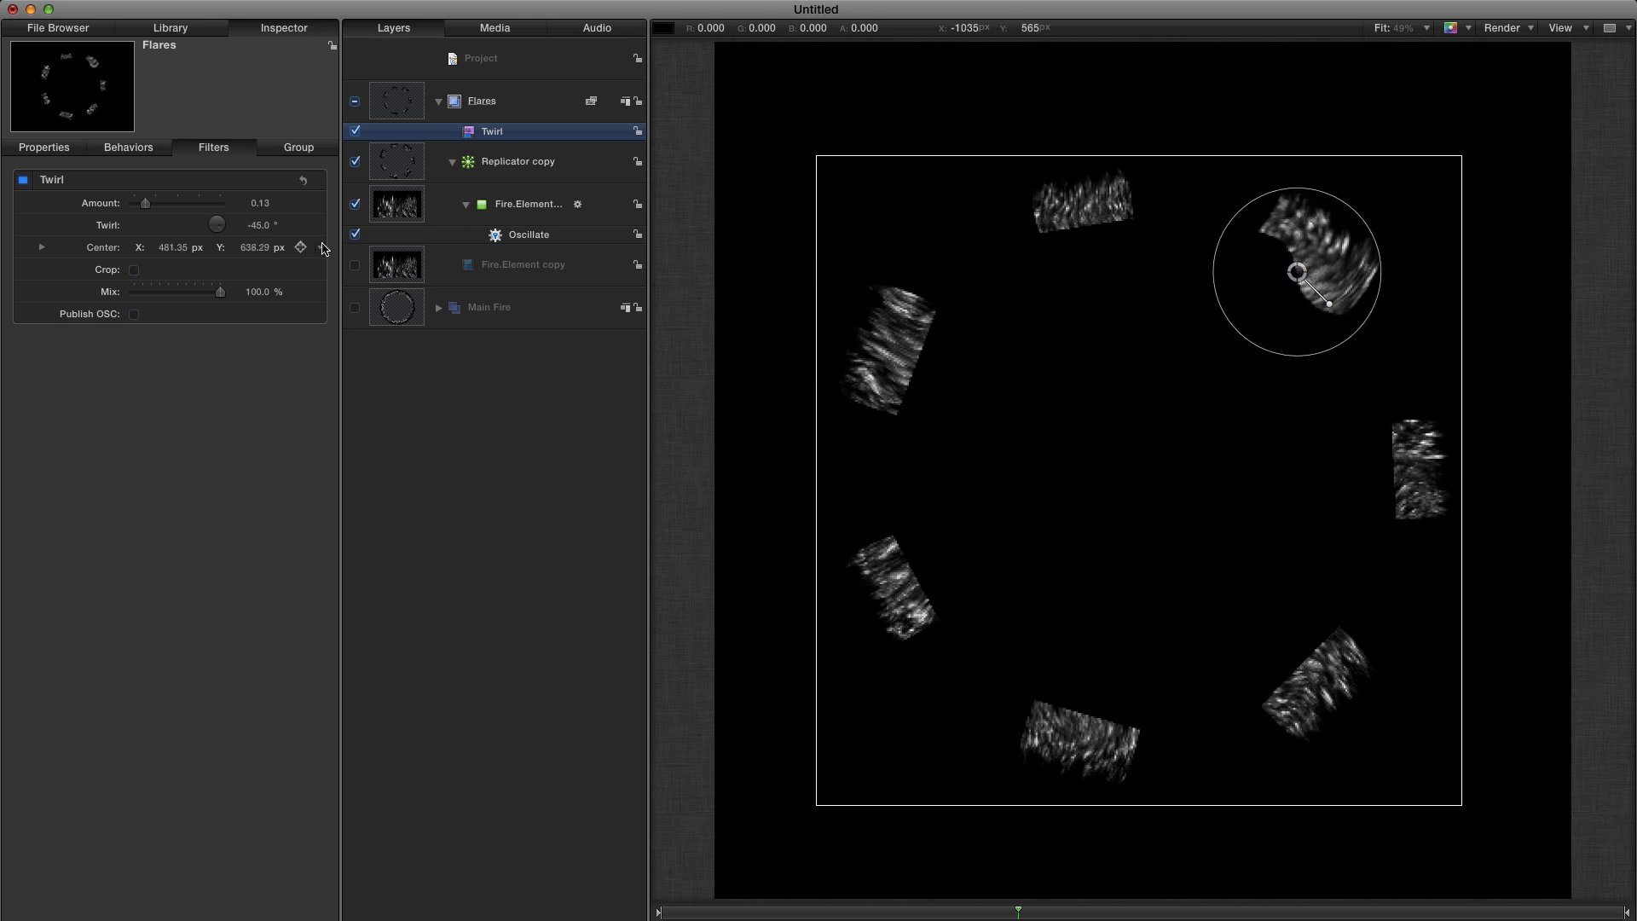
{"action": "left_click", "coordinate": [258, 292]}
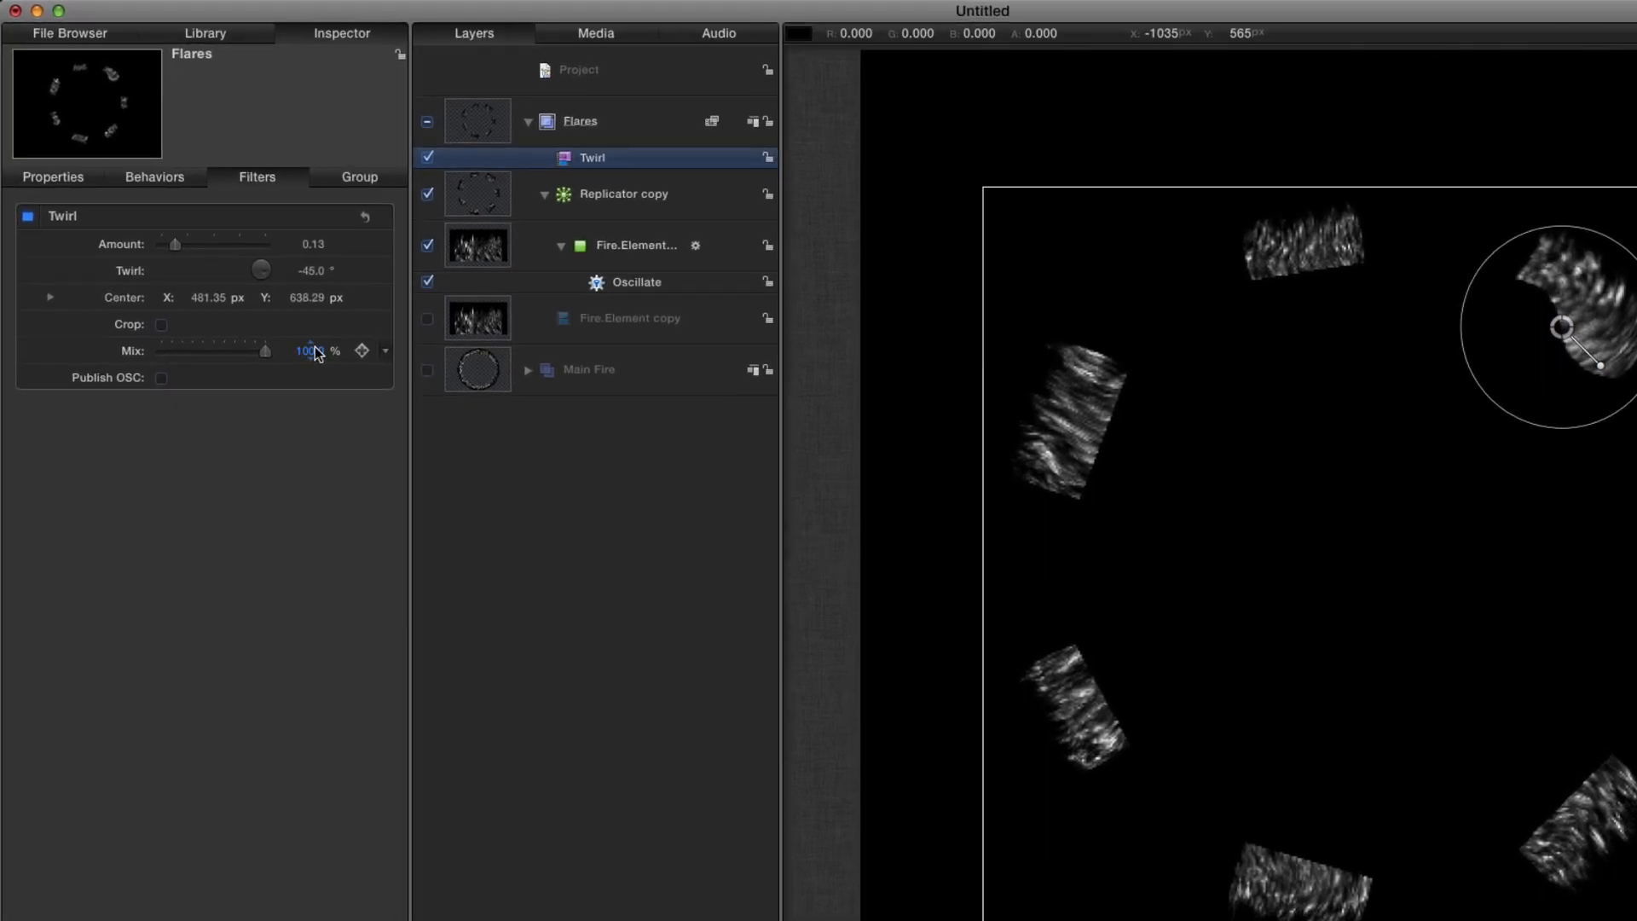
{"action": "type", "text": "75"}
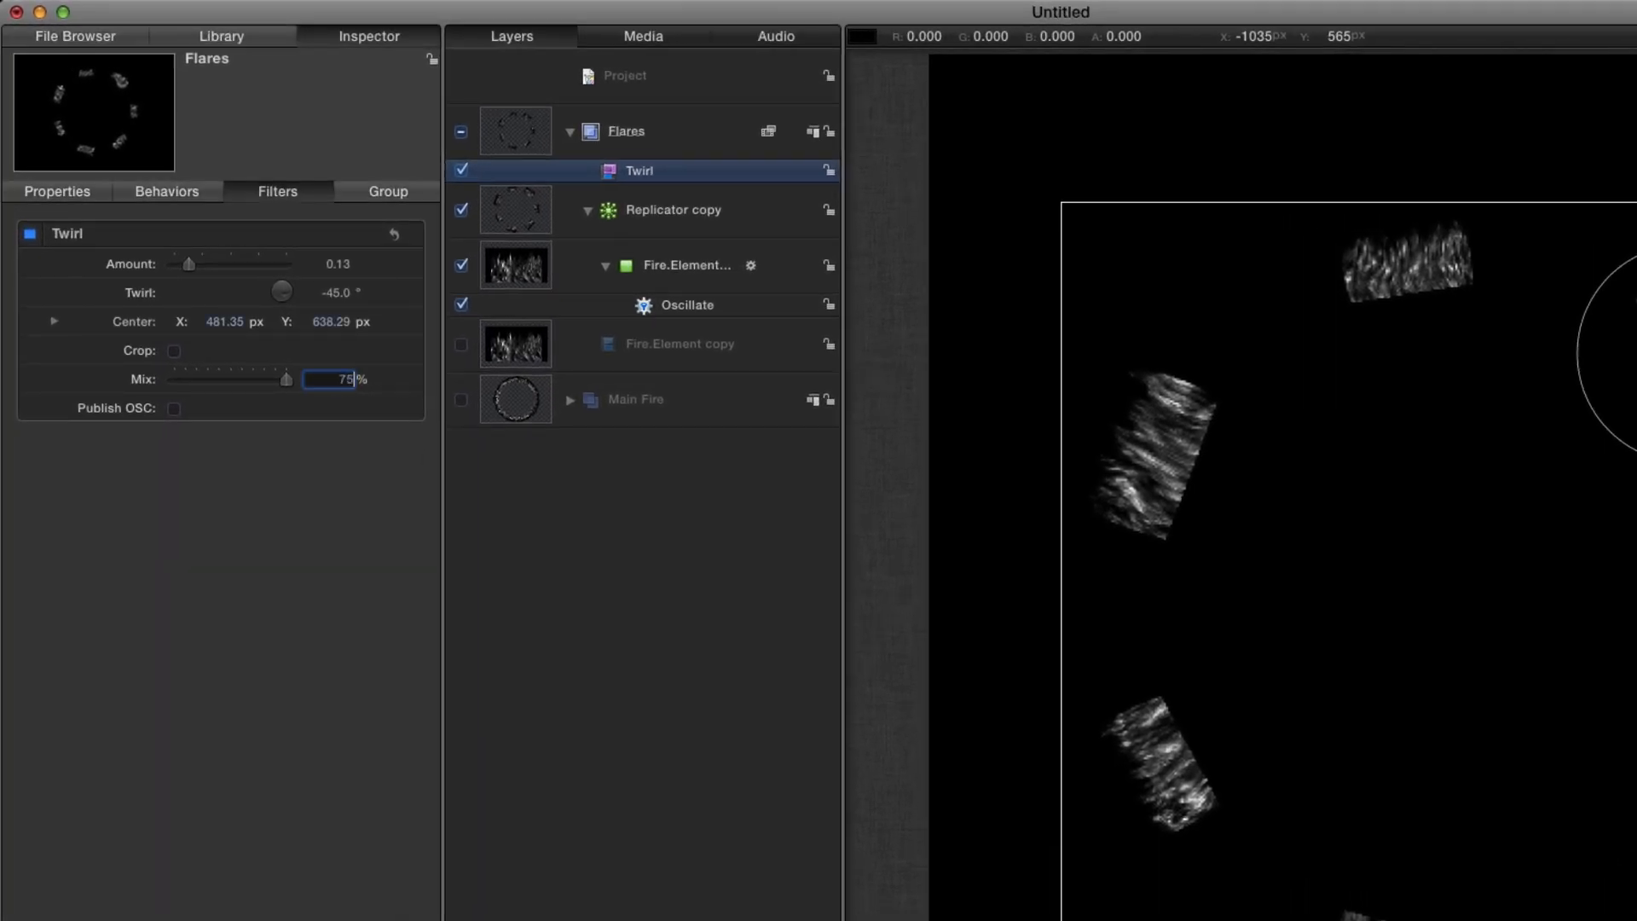
{"action": "key", "text": "Return"}
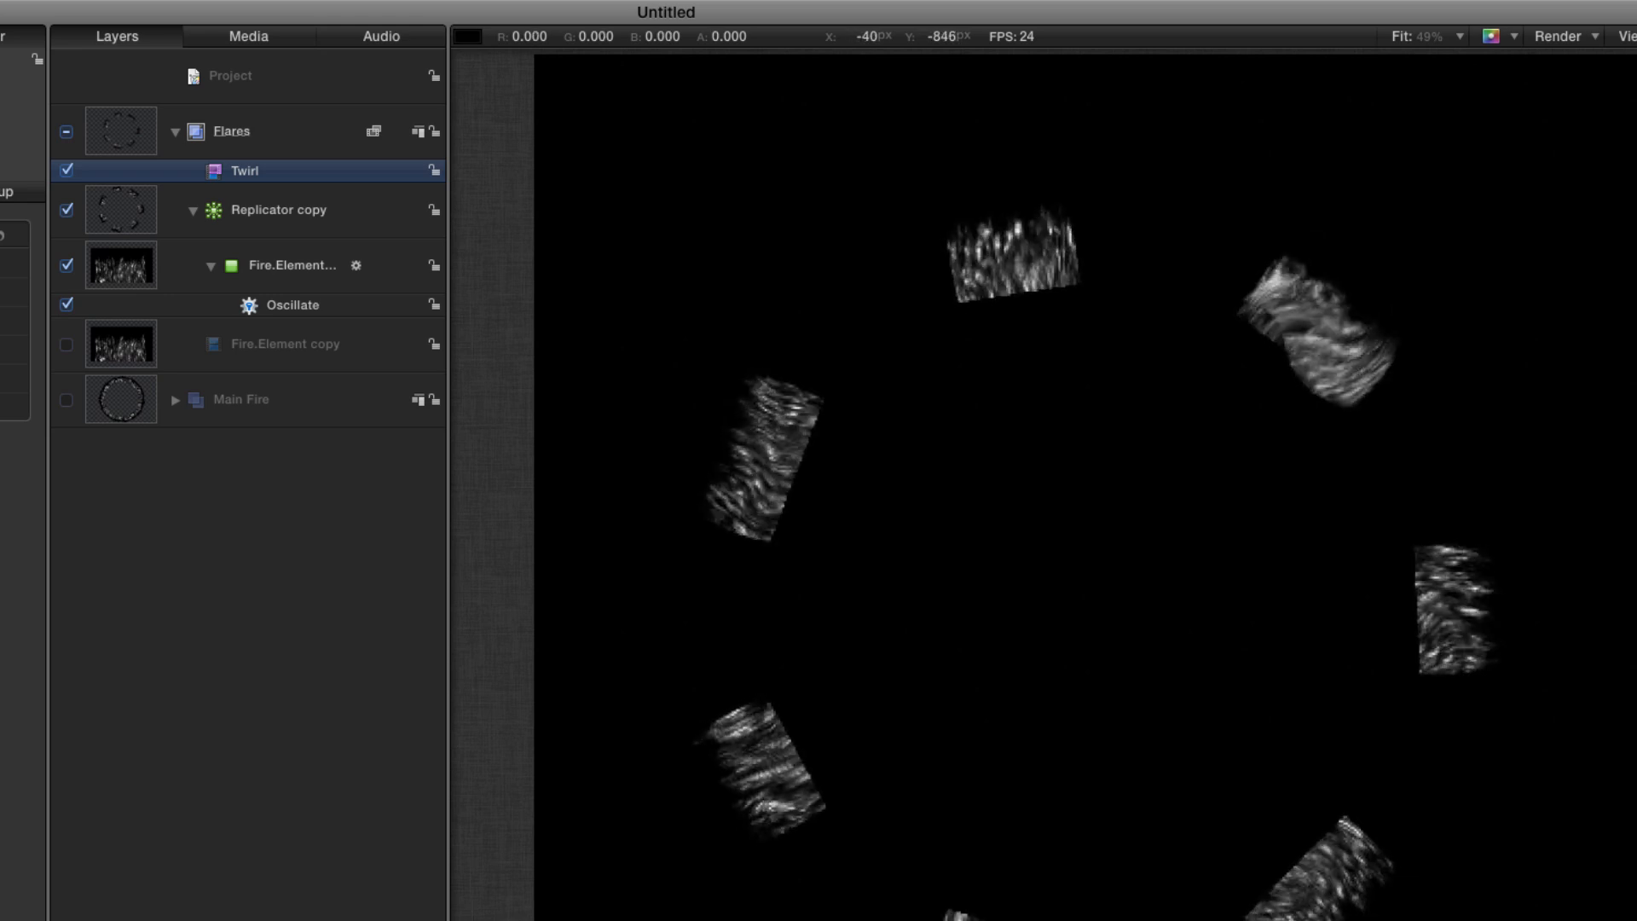
{"action": "key", "text": "space"}
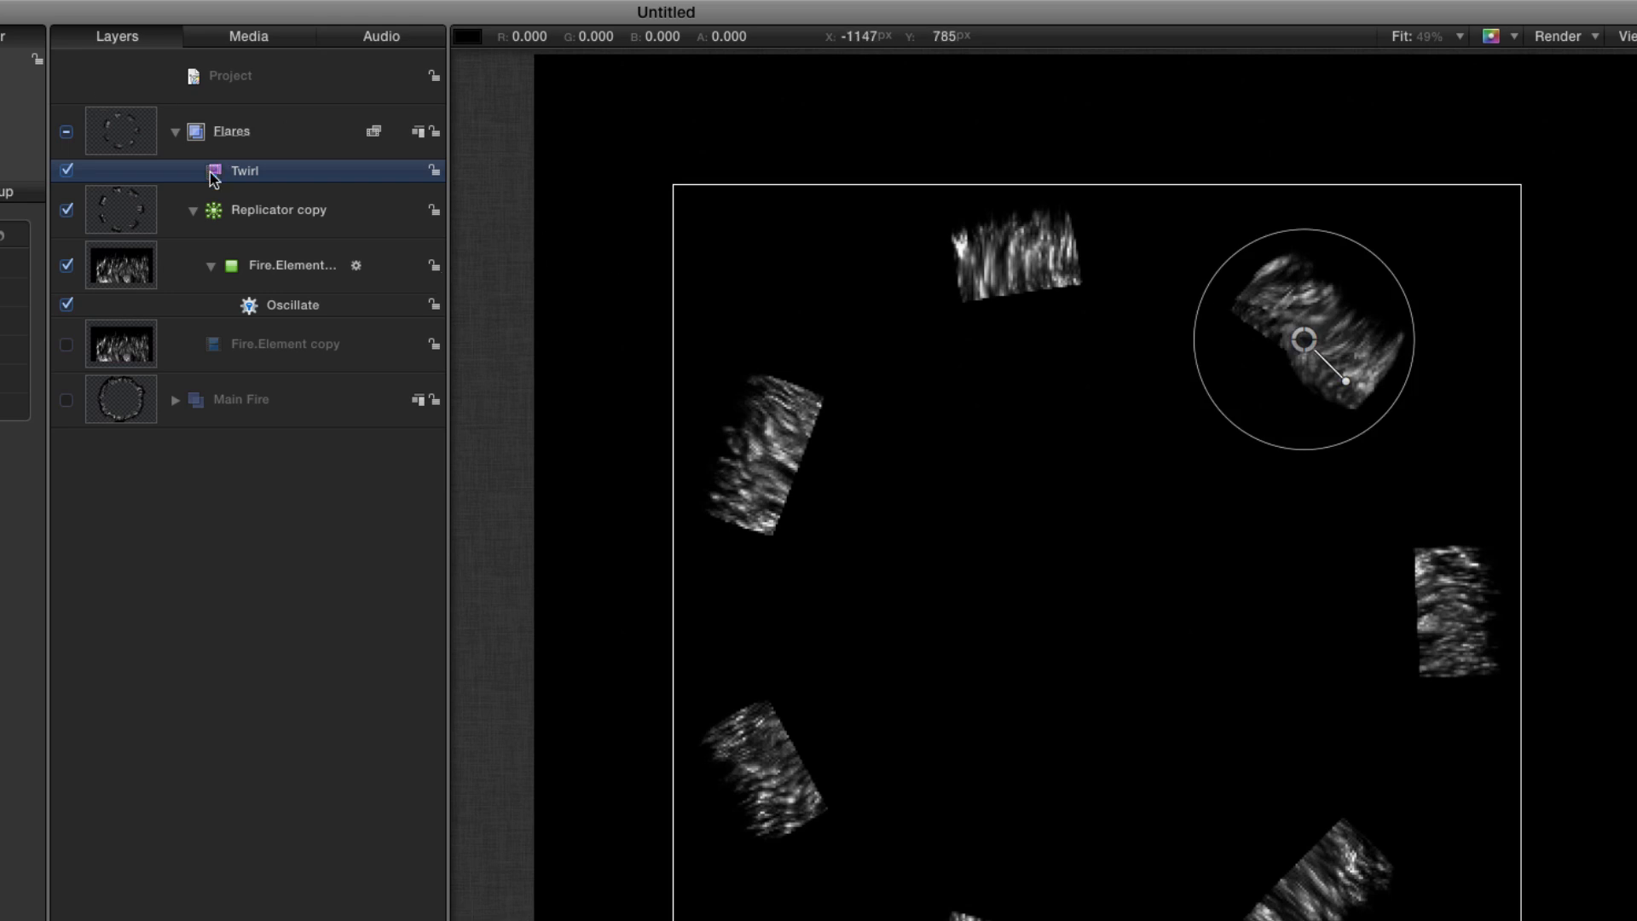
Duplicate the Twirl filter and move the copy's center onto the ring's upper-left flare
{"action": "key", "text": "super+d"}
{"action": "left_click_drag", "start_coordinate": [1303, 340], "coordinate": [804, 475]}
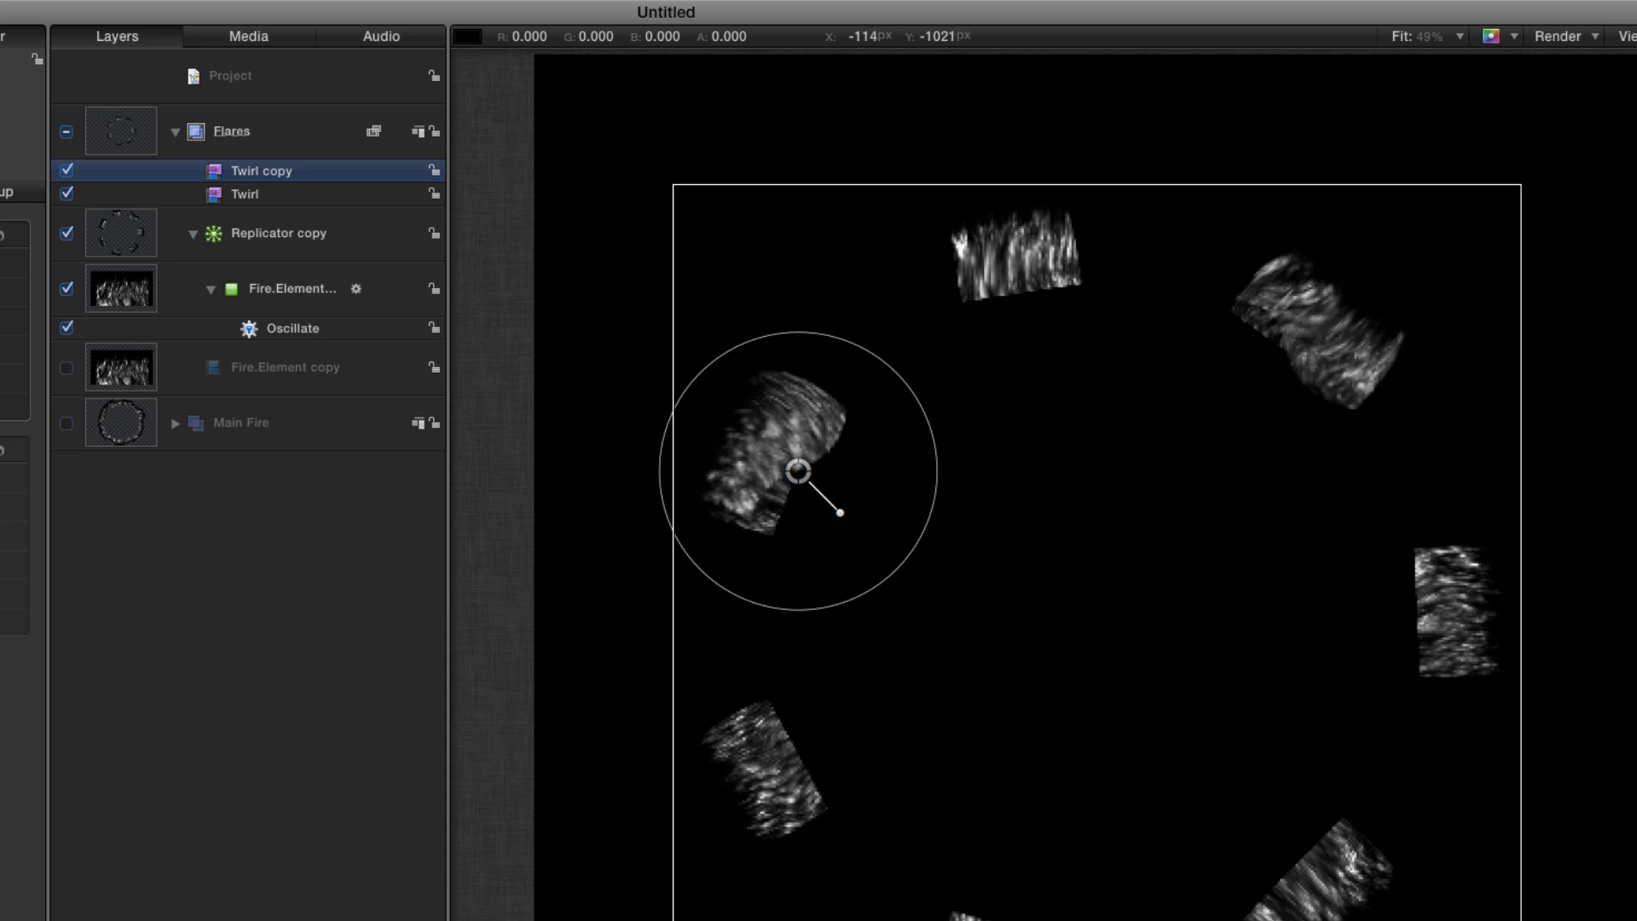
{"action": "key", "text": "space"}
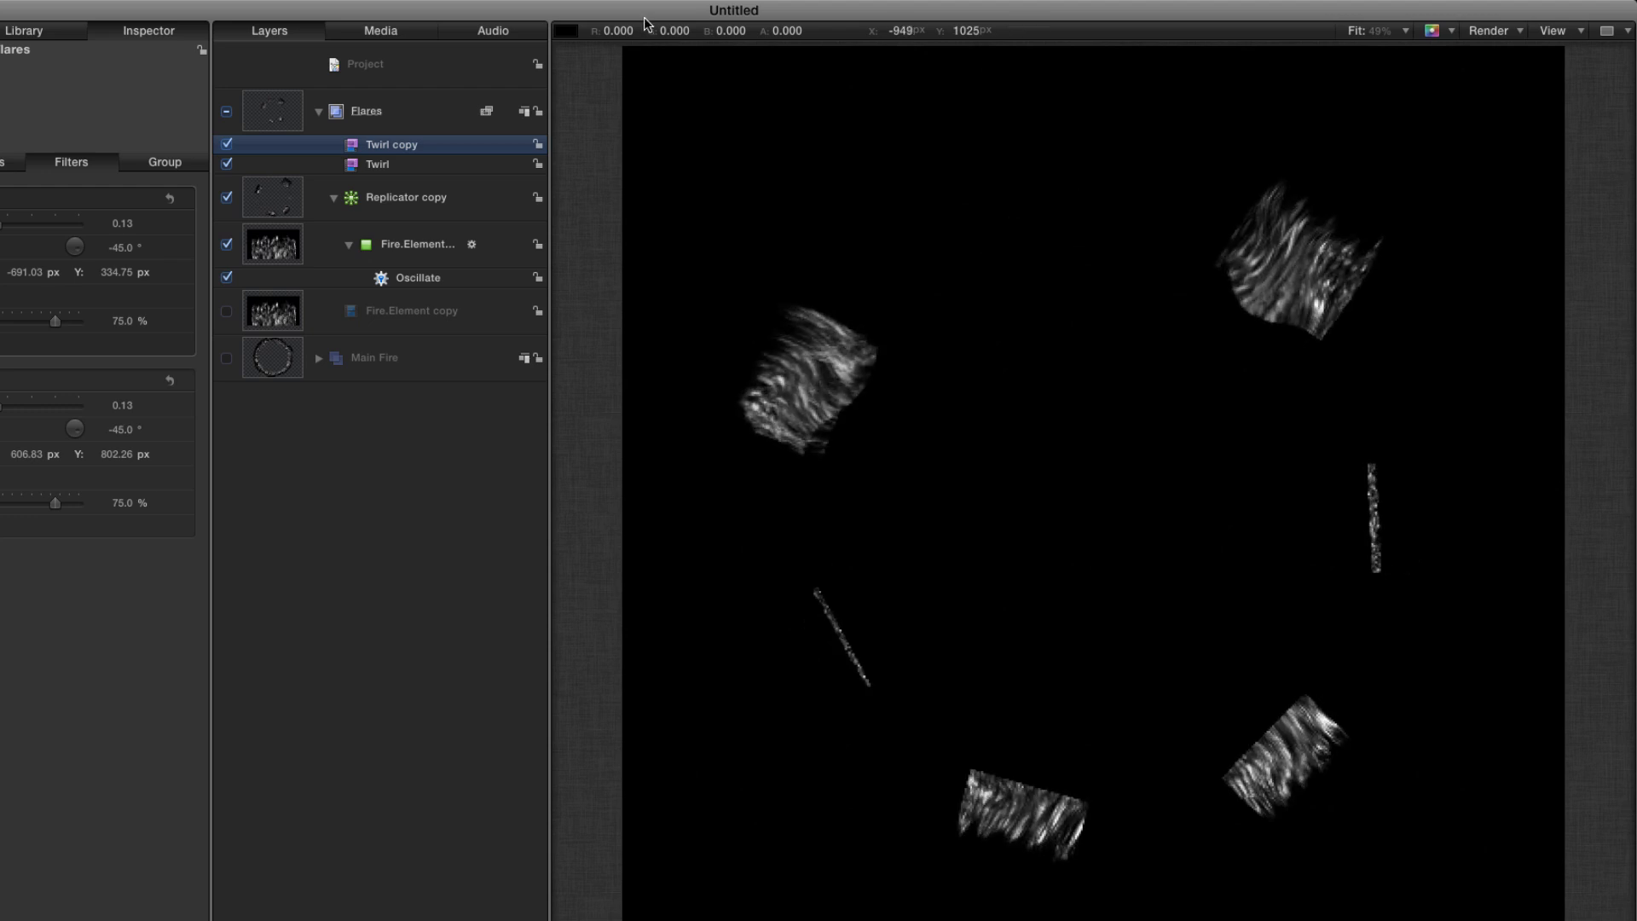
Save the project as Replicator.Build.motn in the Tutorial Temp folder
{"action": "key", "text": "super+s"}
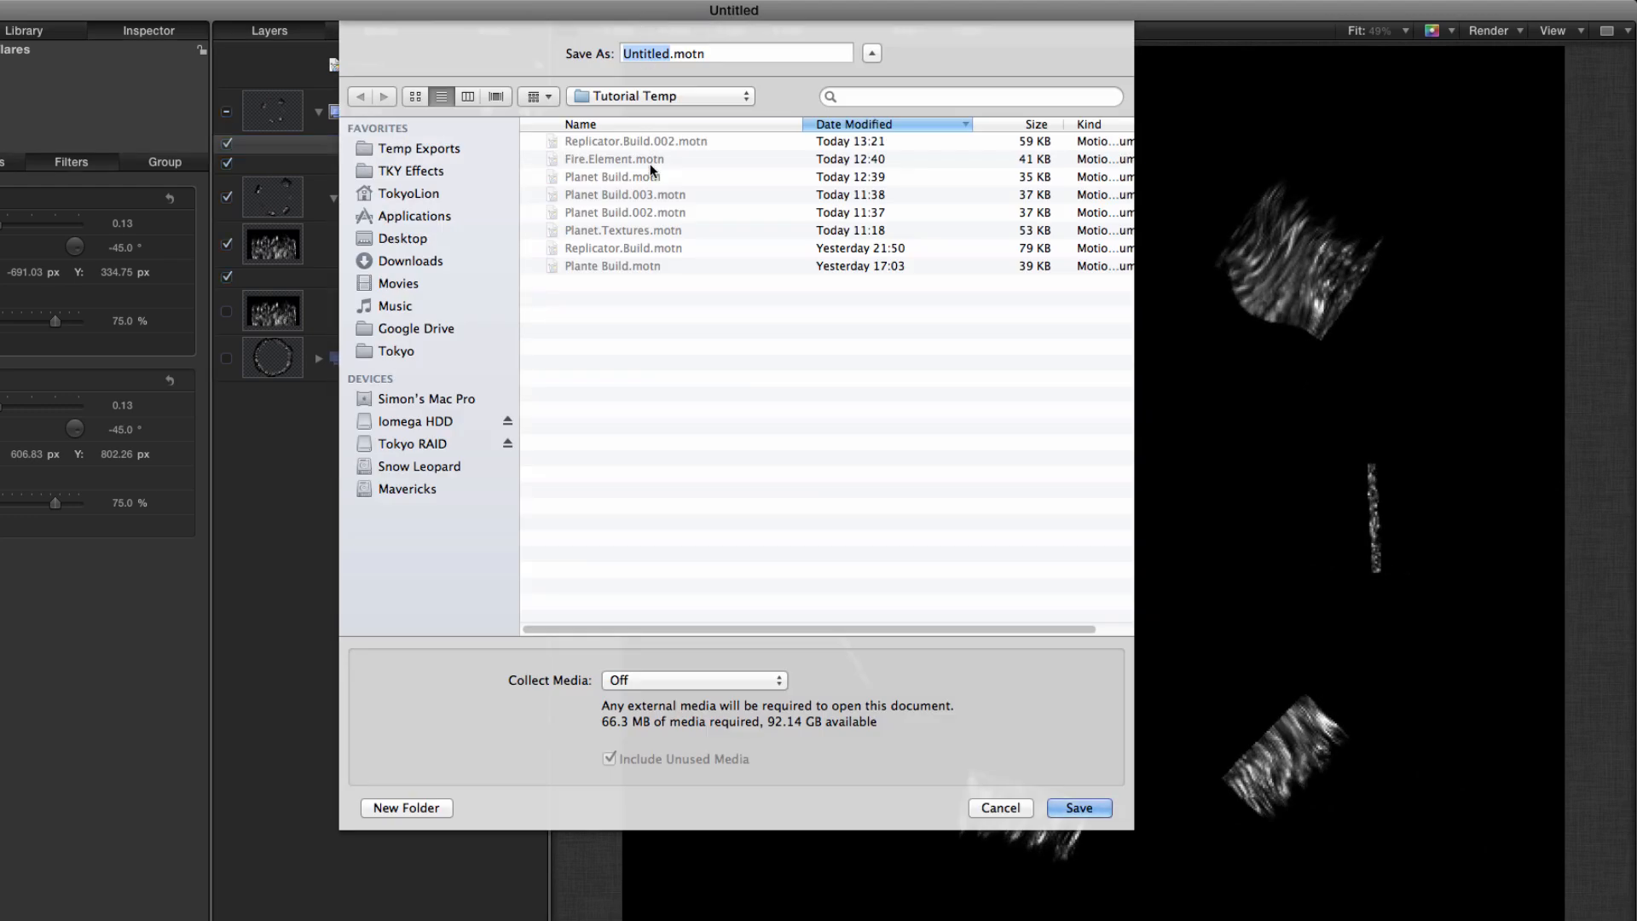
{"action": "left_click", "coordinate": [650, 248]}
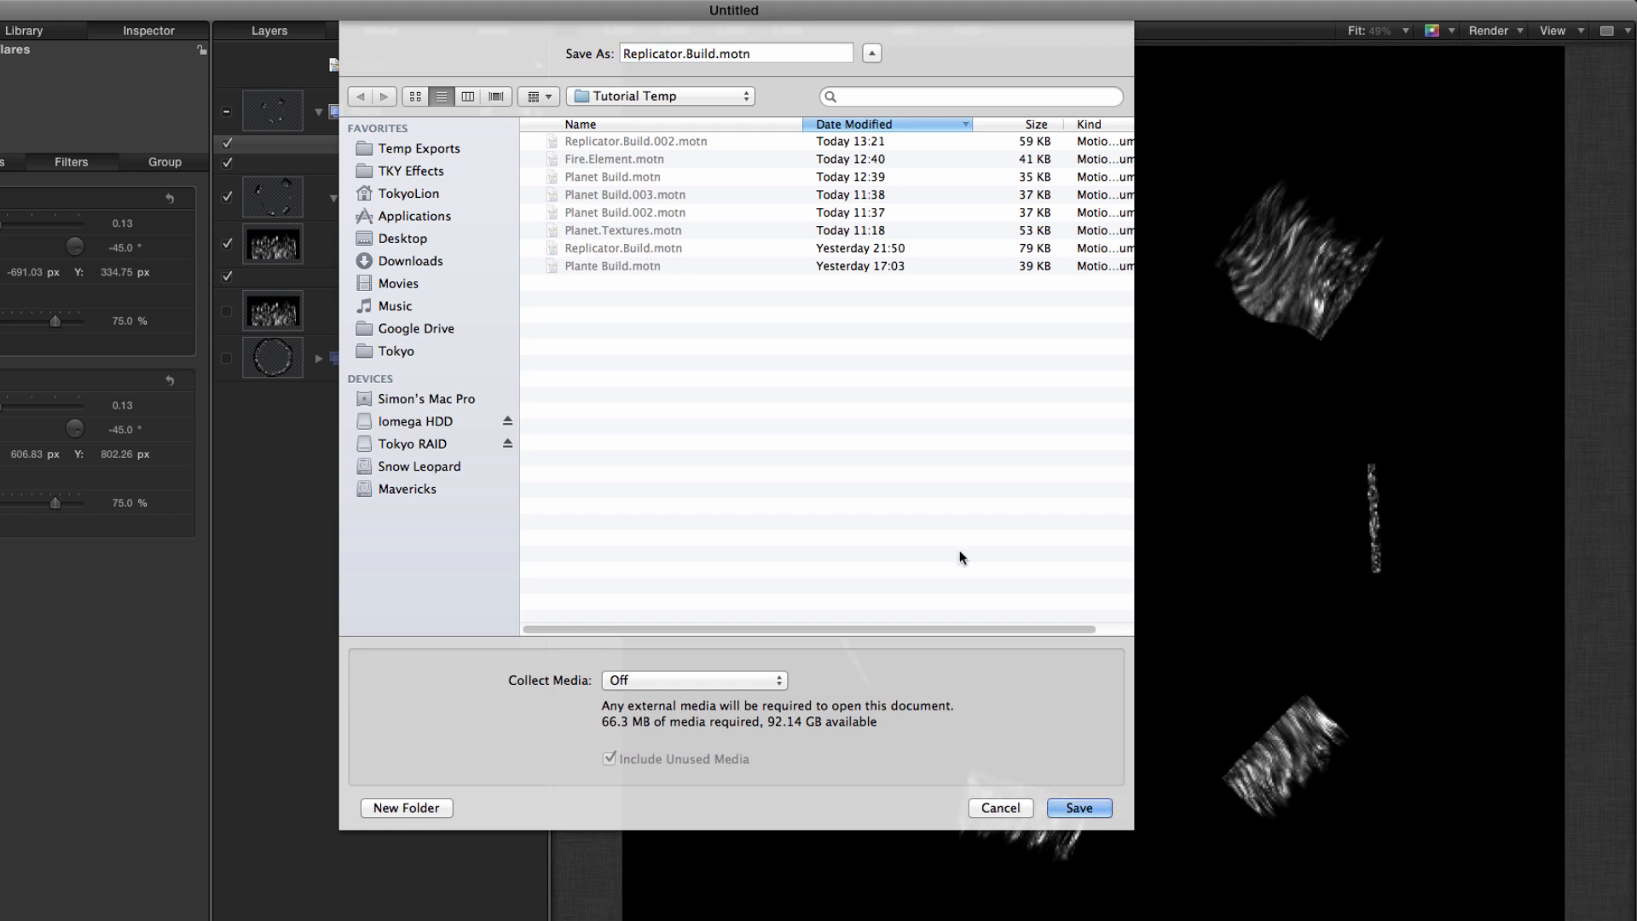
{"action": "left_click", "coordinate": [1079, 807]}
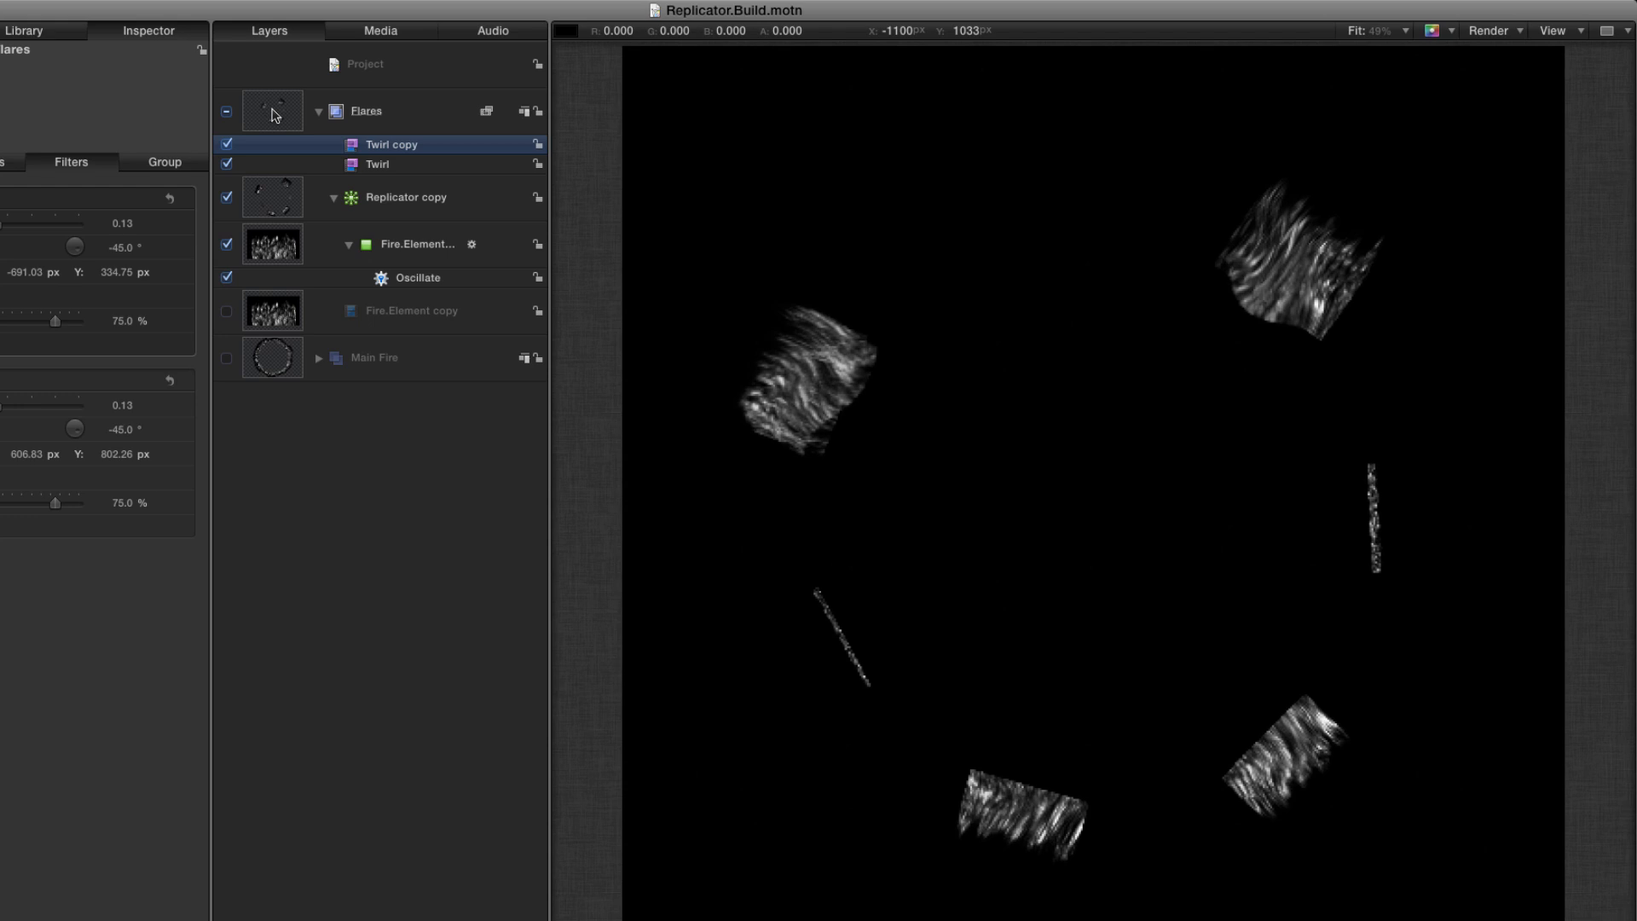
Collapse and hide the Flares group, then duplicate the Main Fire group and place the copy above Flares
{"action": "left_click", "coordinate": [320, 112]}
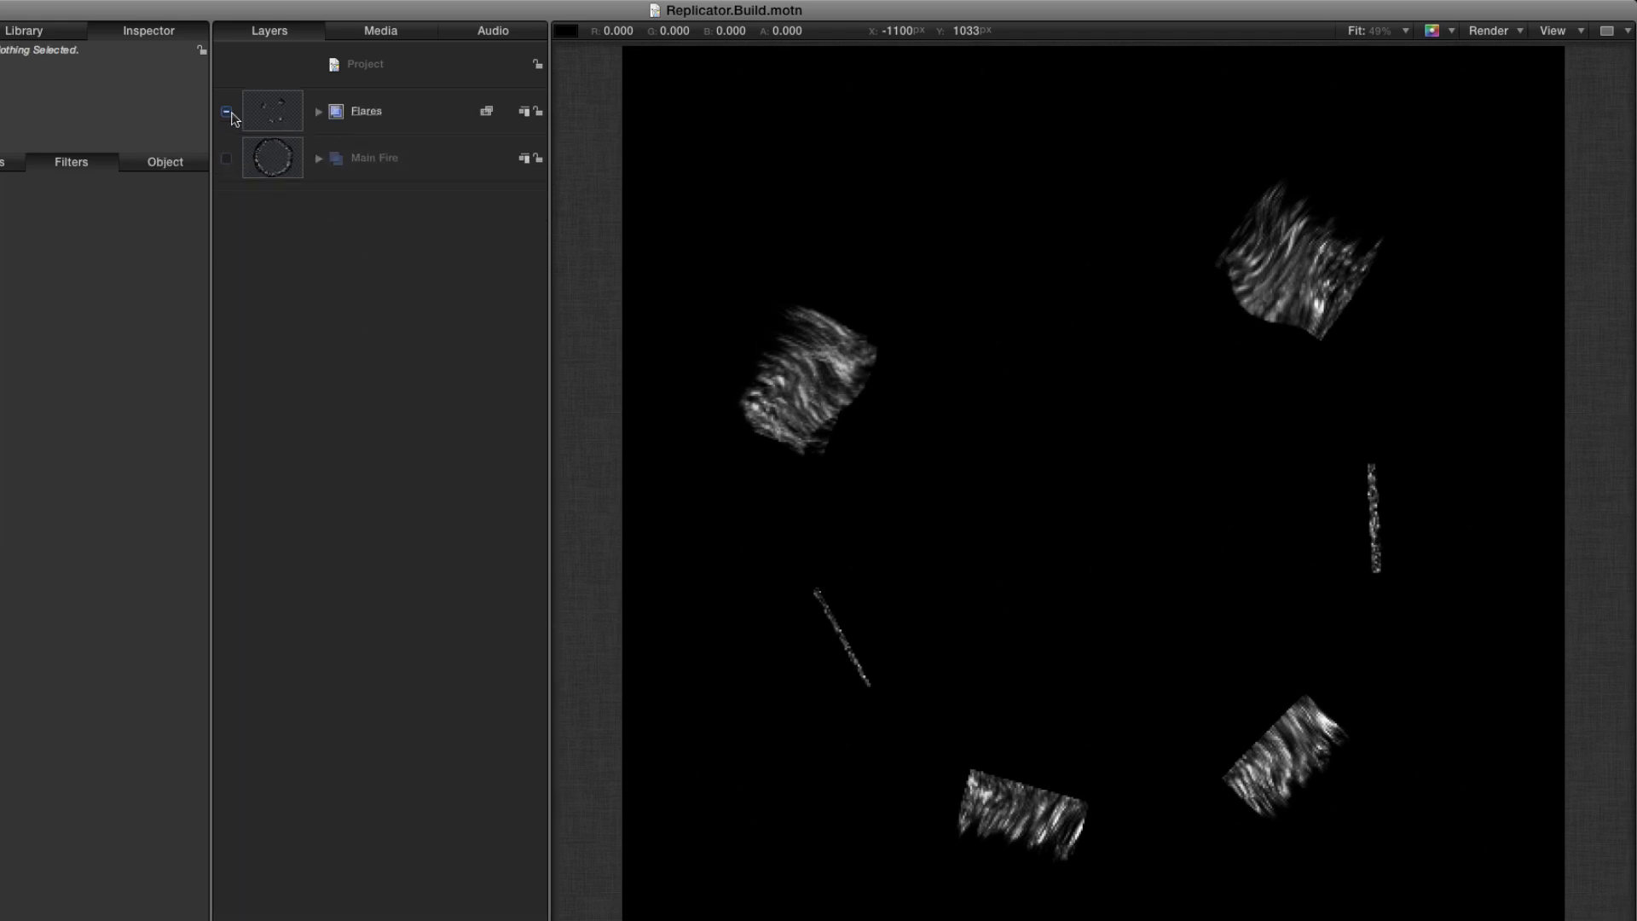
{"action": "left_click", "coordinate": [228, 113]}
{"action": "left_click", "coordinate": [273, 165]}
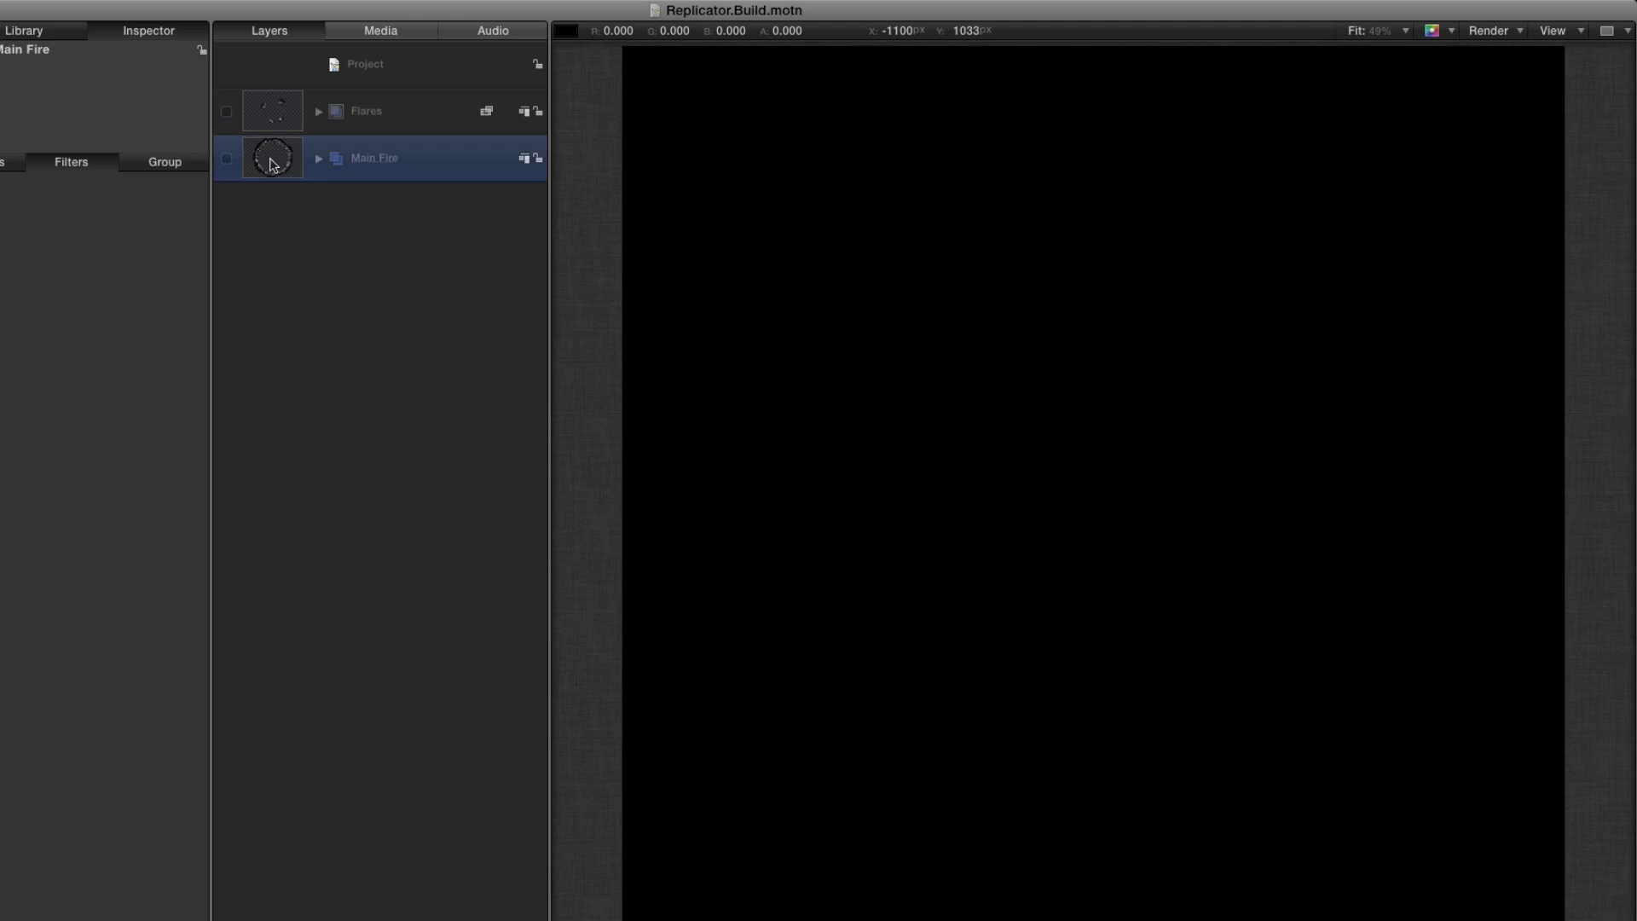
{"action": "key", "text": "super+d"}
{"action": "left_click_drag", "start_coordinate": [392, 153], "coordinate": [304, 95]}
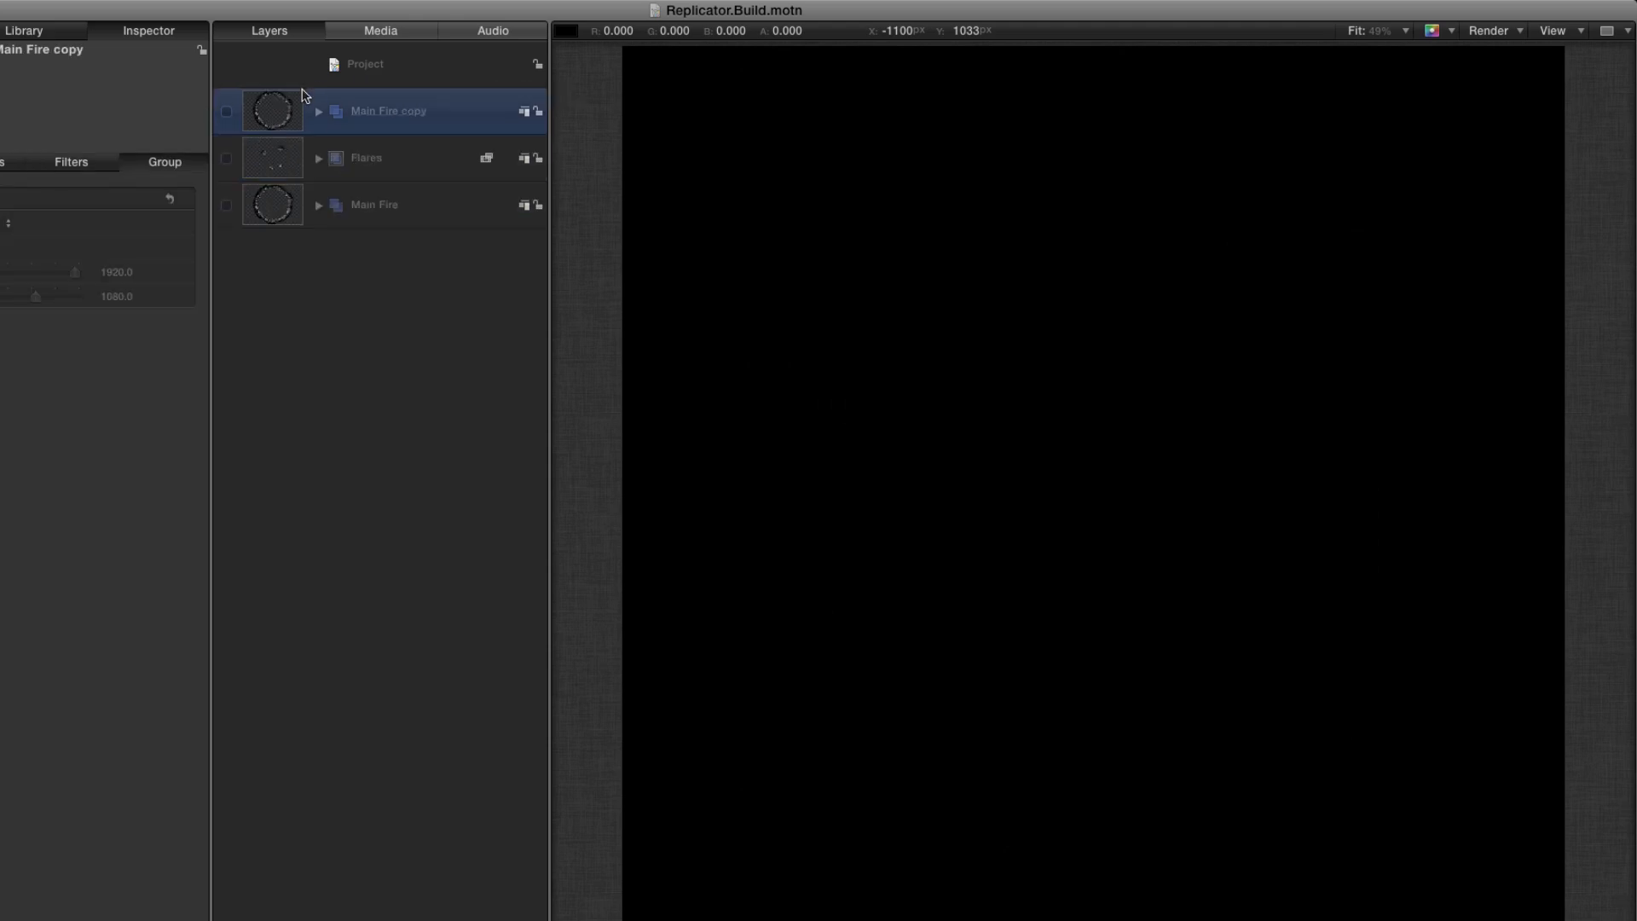
Rename the new Main Fire copy group as Small Fire
{"action": "double_click", "coordinate": [373, 115]}
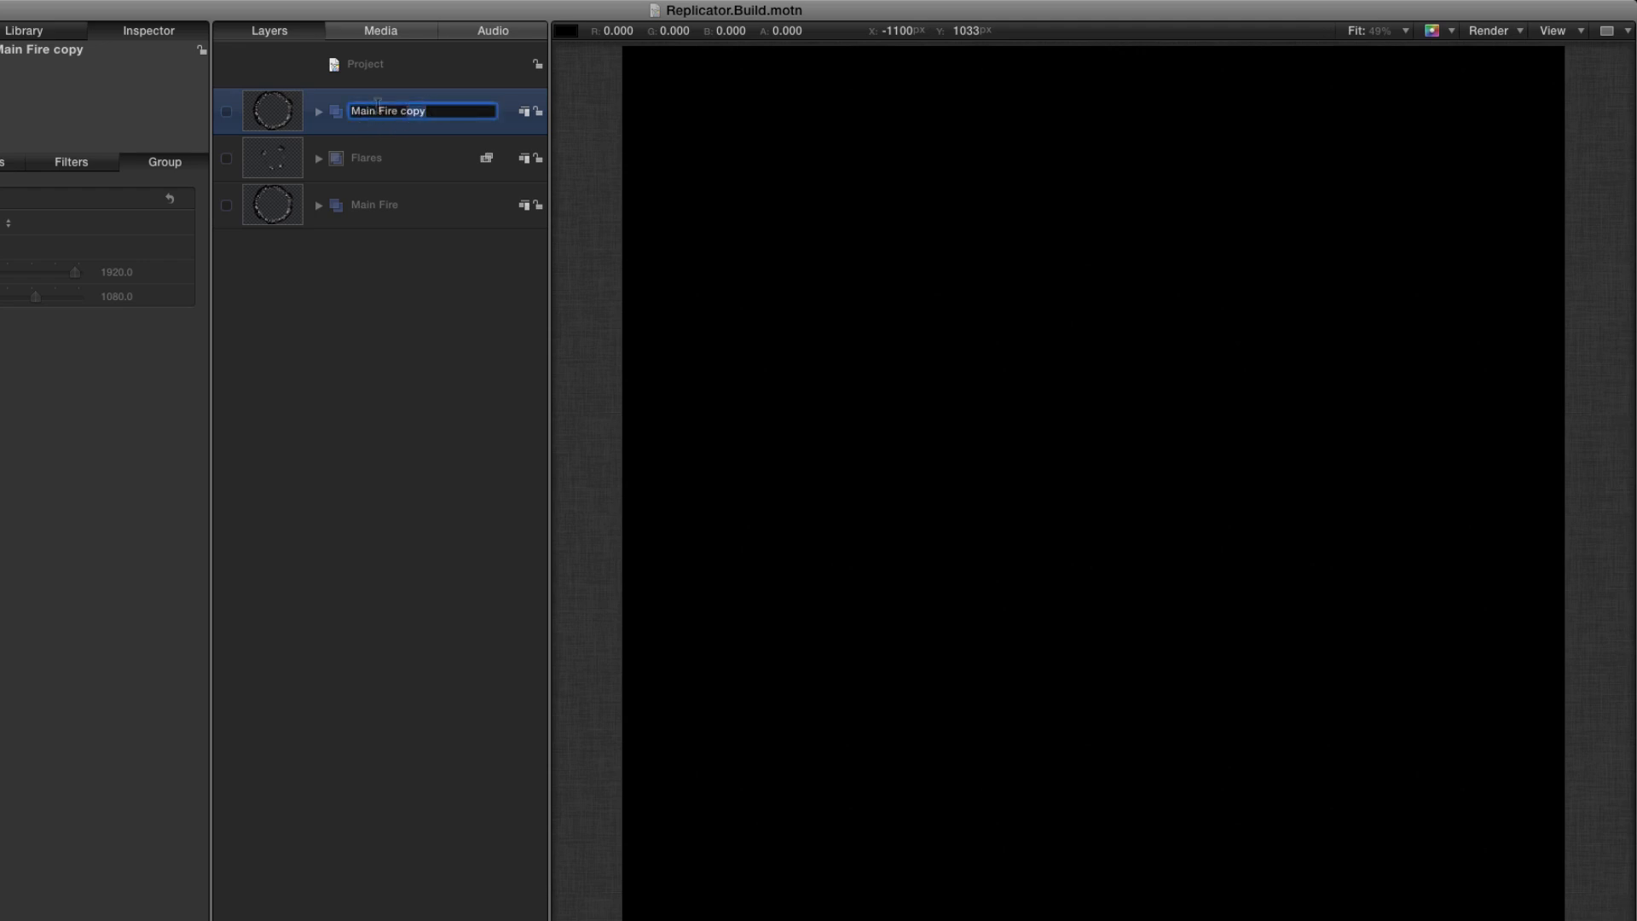
{"action": "type", "text": "Small Fire"}
{"action": "key", "text": "Return"}
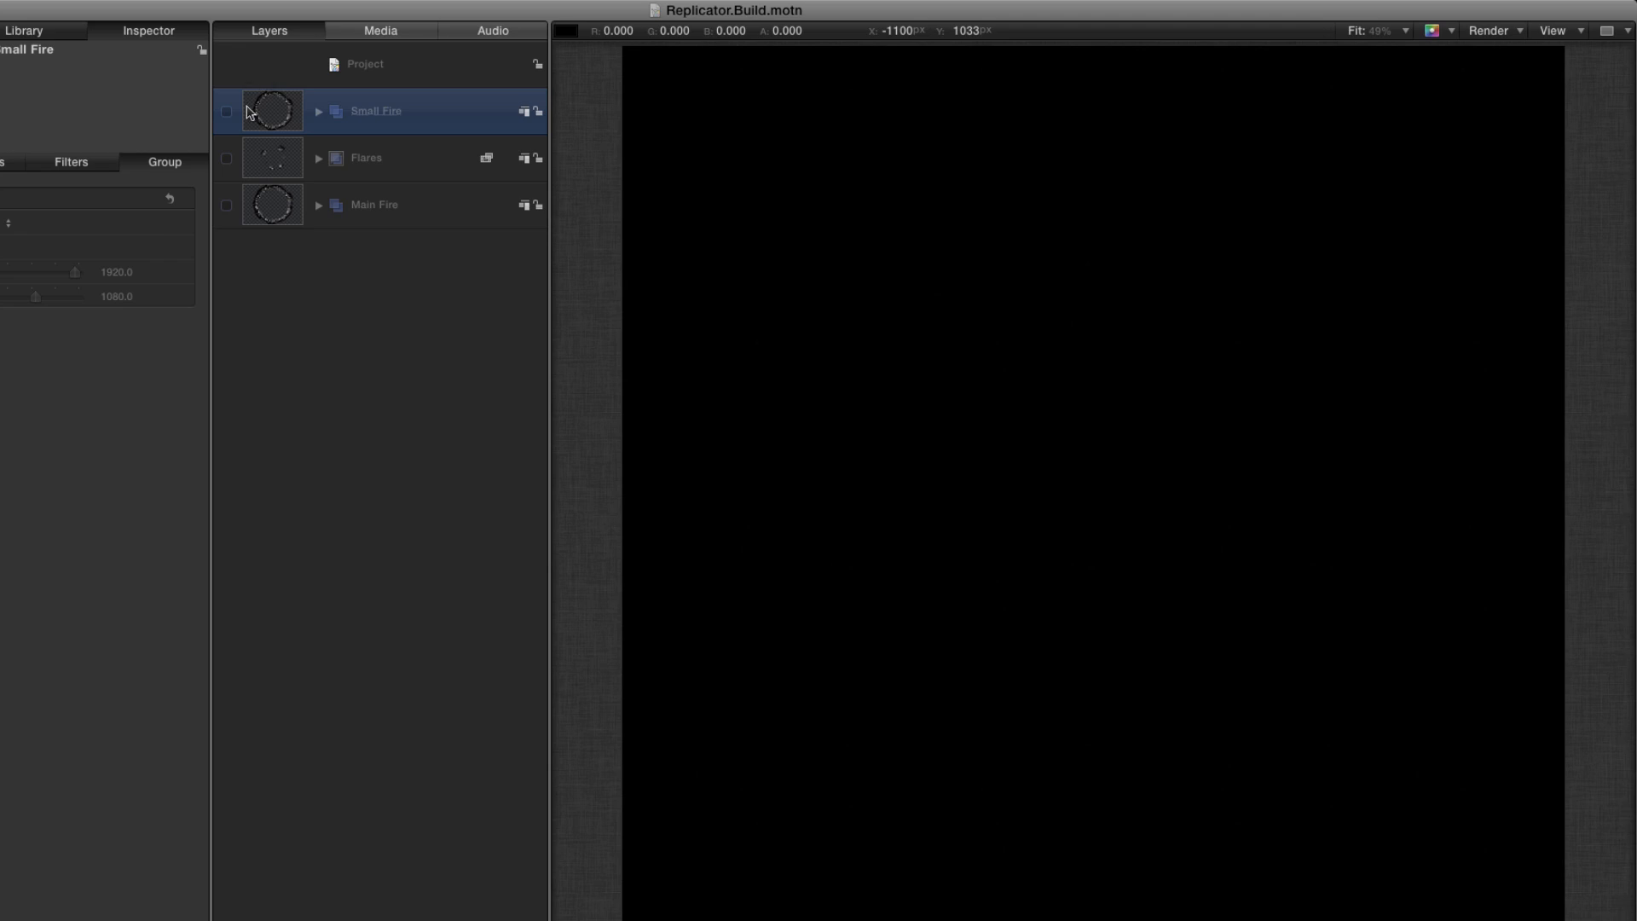
Make the Small Fire group visible and set its replicator to 30 points and 15% scale
{"action": "left_click", "coordinate": [226, 111]}
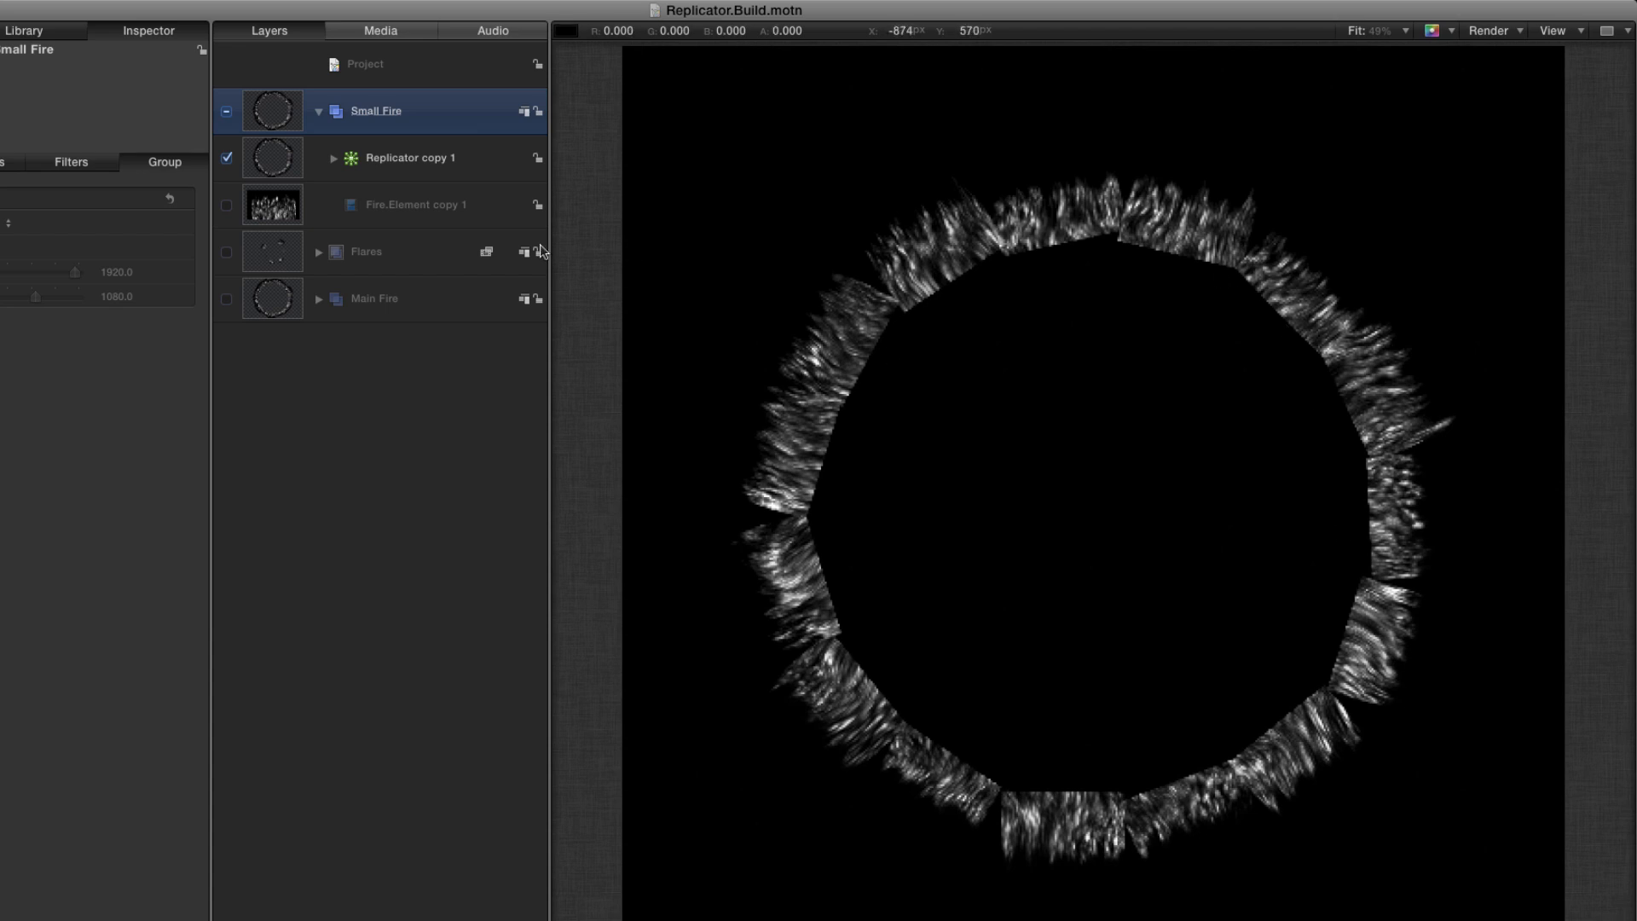
{"action": "left_click", "coordinate": [334, 158]}
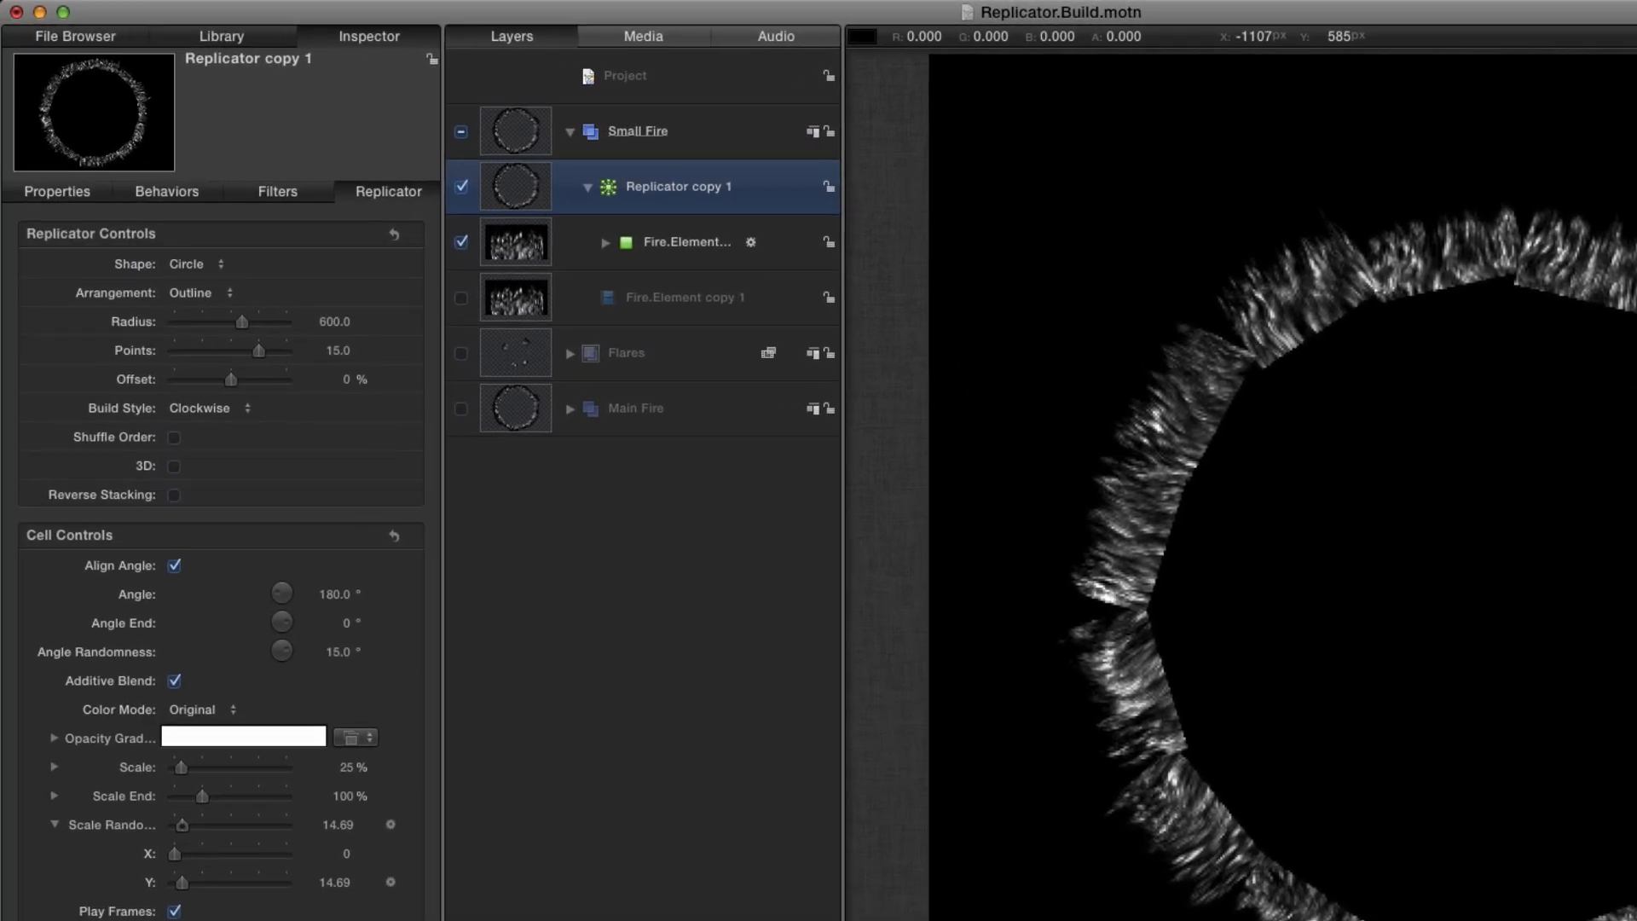
{"action": "left_click", "coordinate": [339, 351]}
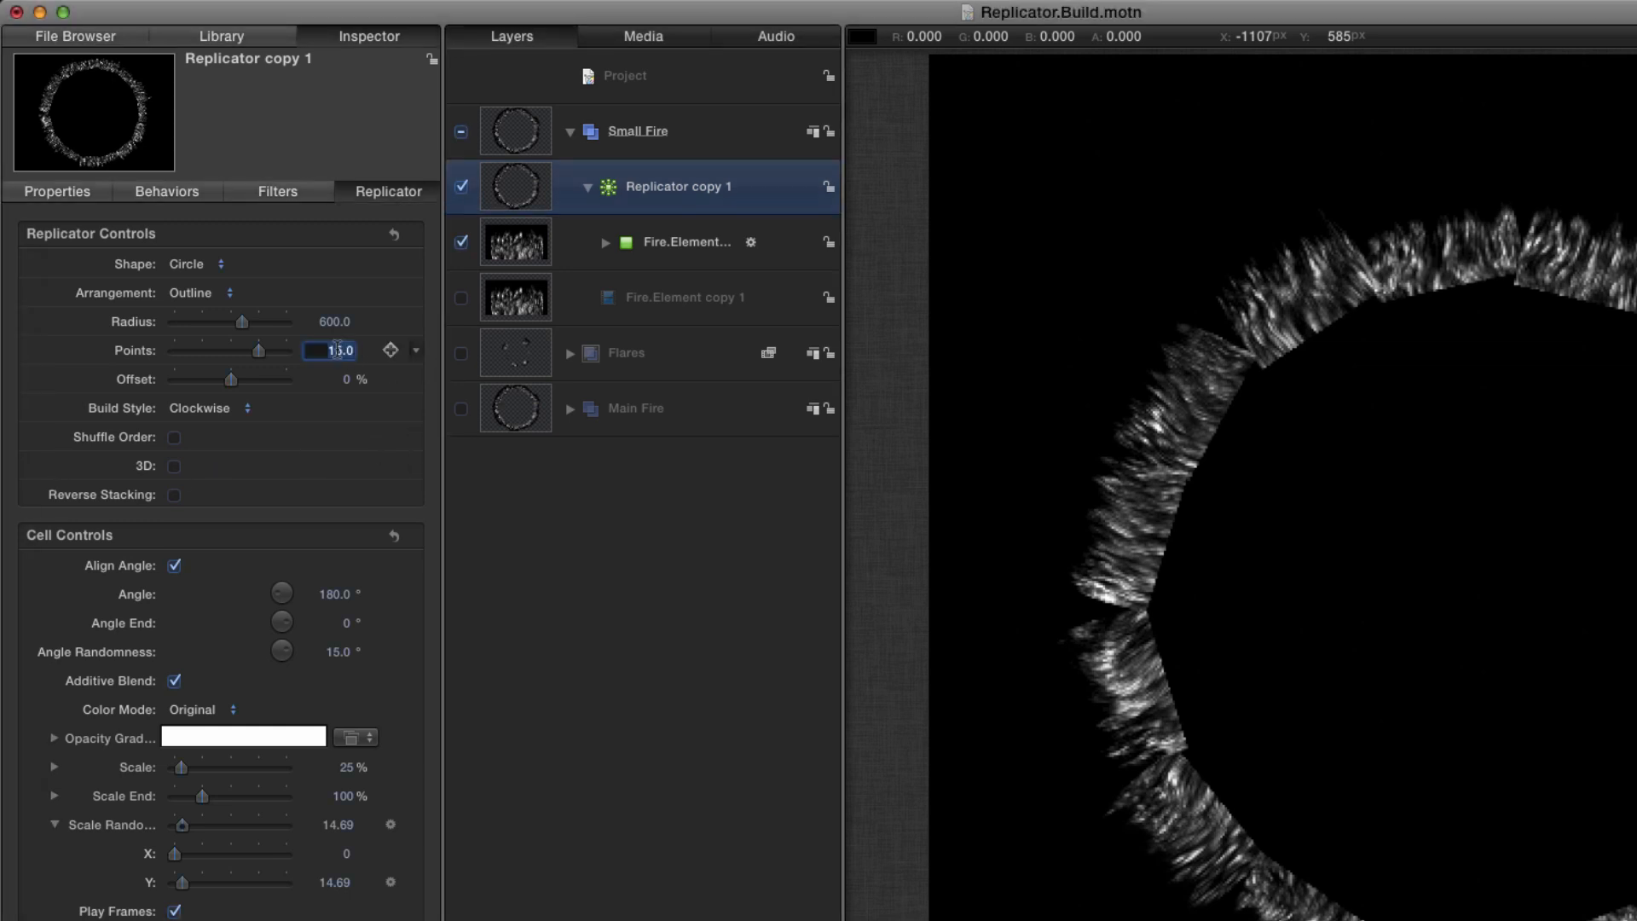
{"action": "type", "text": "30"}
{"action": "key", "text": "Return"}
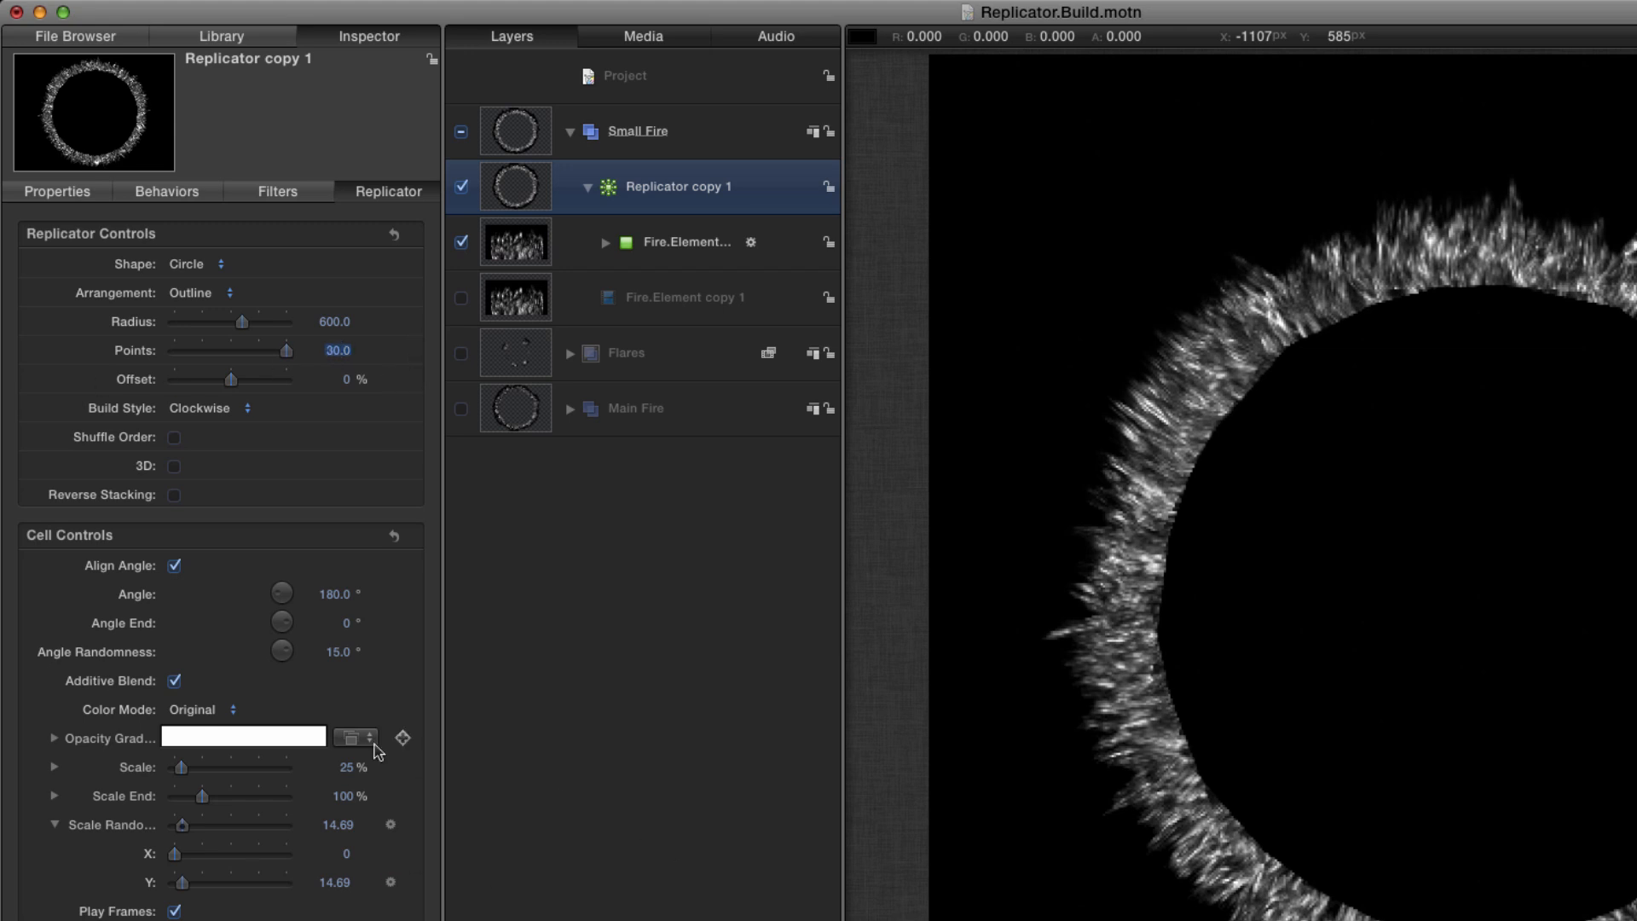
{"action": "left_click", "coordinate": [346, 767]}
{"action": "double_click", "coordinate": [347, 768]}
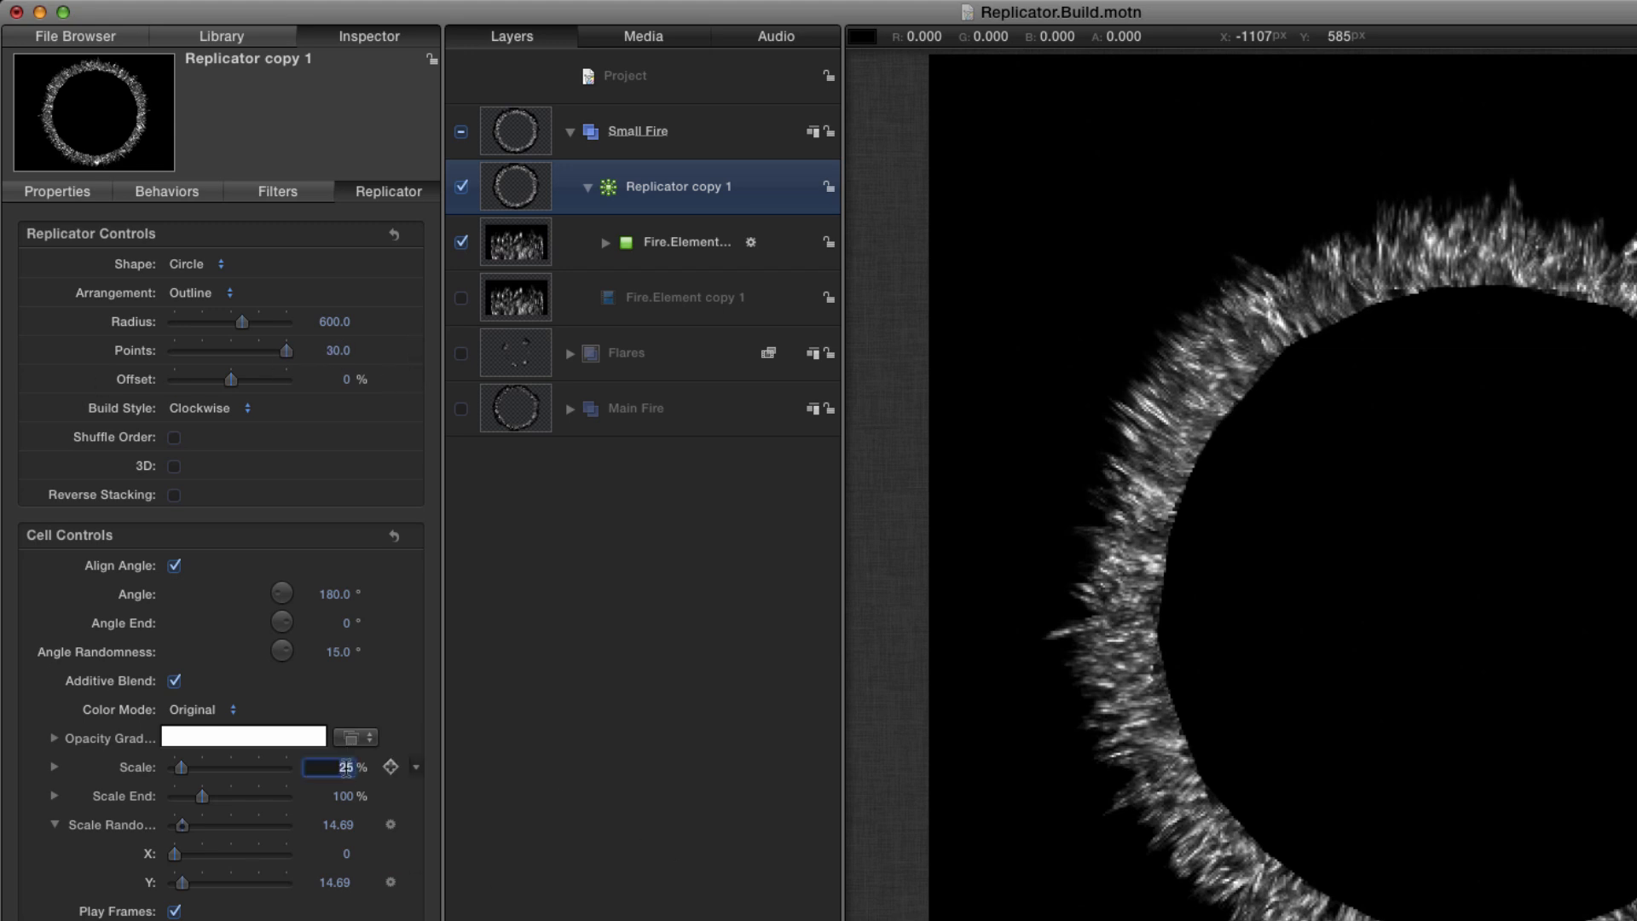
{"action": "type", "text": "15"}
{"action": "key", "text": "Return"}
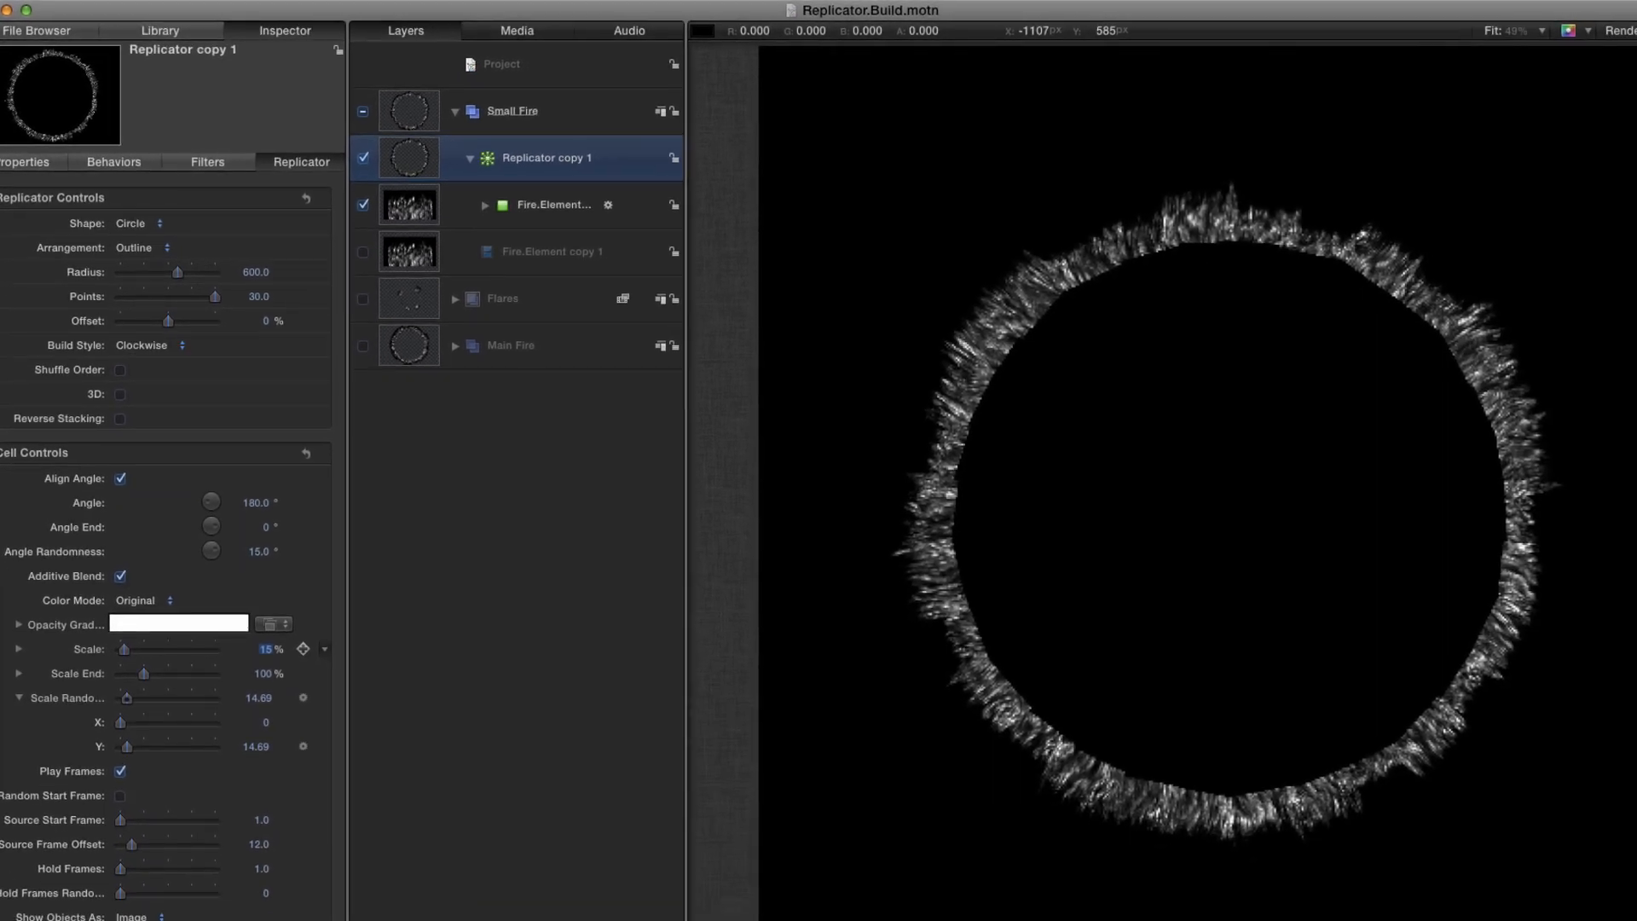
Set the Oscillate behavior on Small Fire's replicator cell to an amplitude of 2 and a speed of 9
{"action": "left_click", "coordinate": [485, 205]}
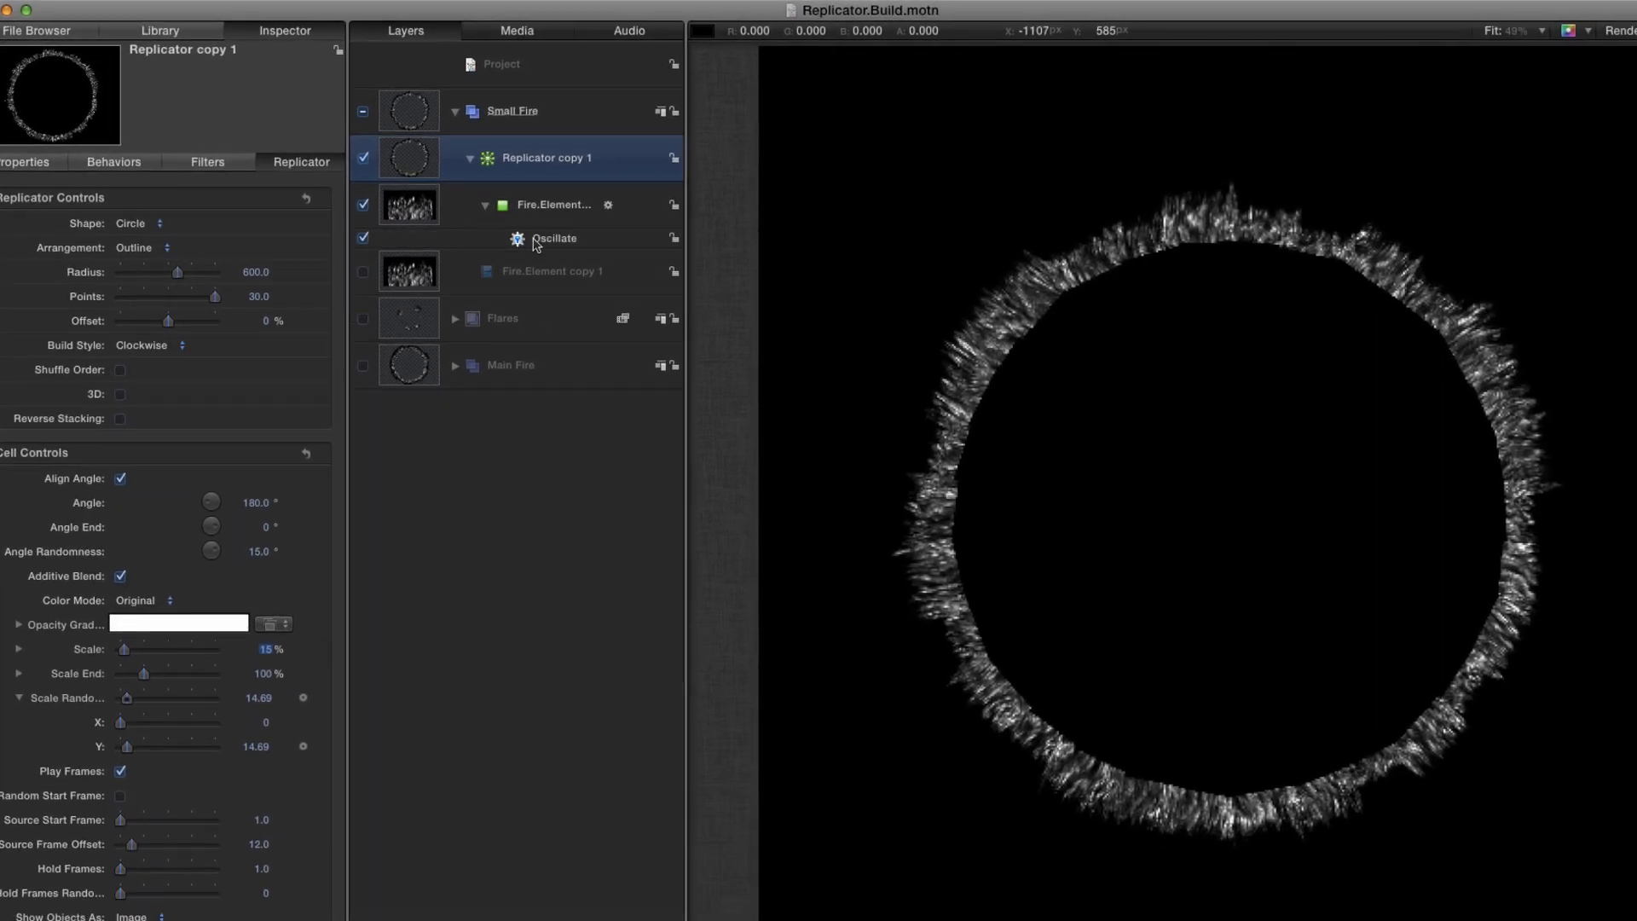
{"action": "left_click", "coordinate": [540, 240]}
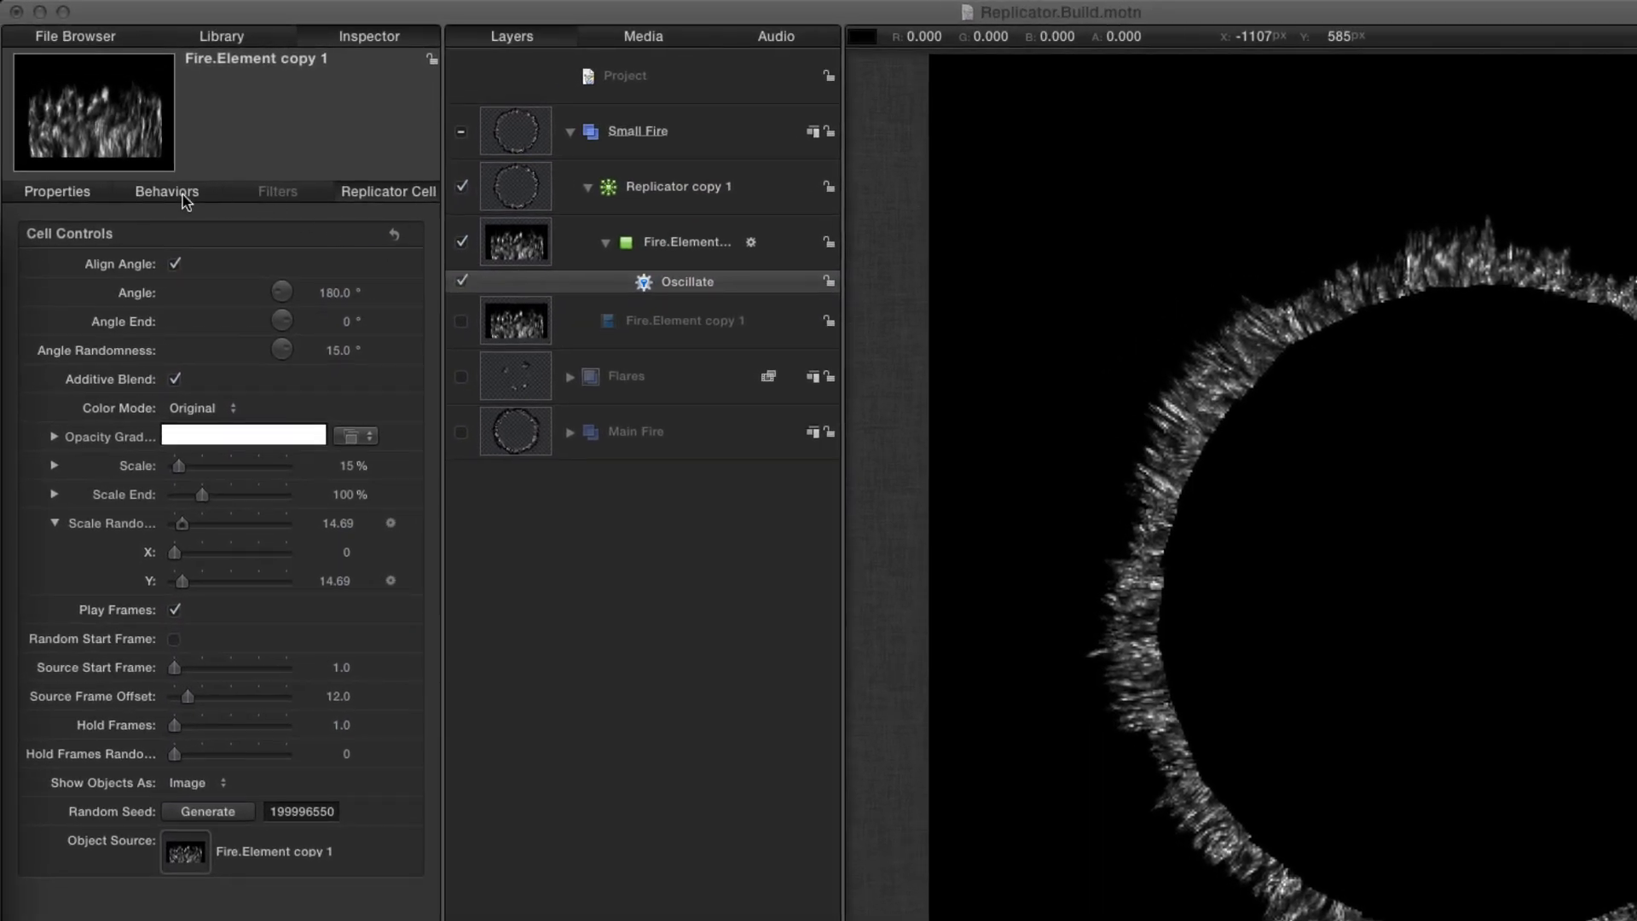
{"action": "left_click", "coordinate": [166, 191]}
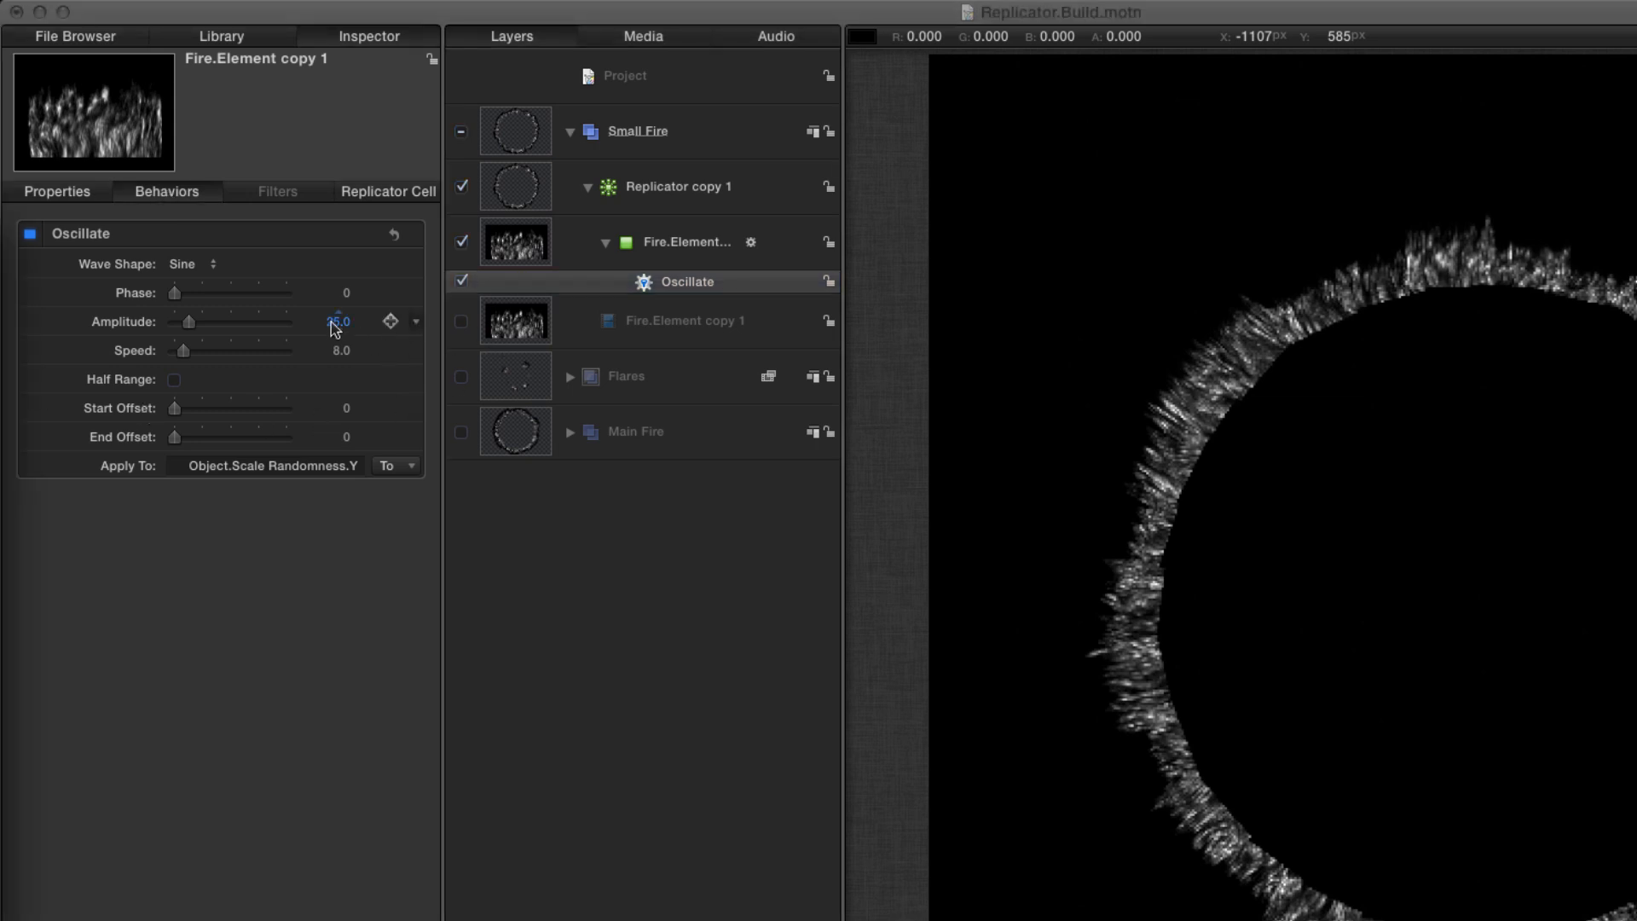
{"action": "left_click", "coordinate": [338, 323]}
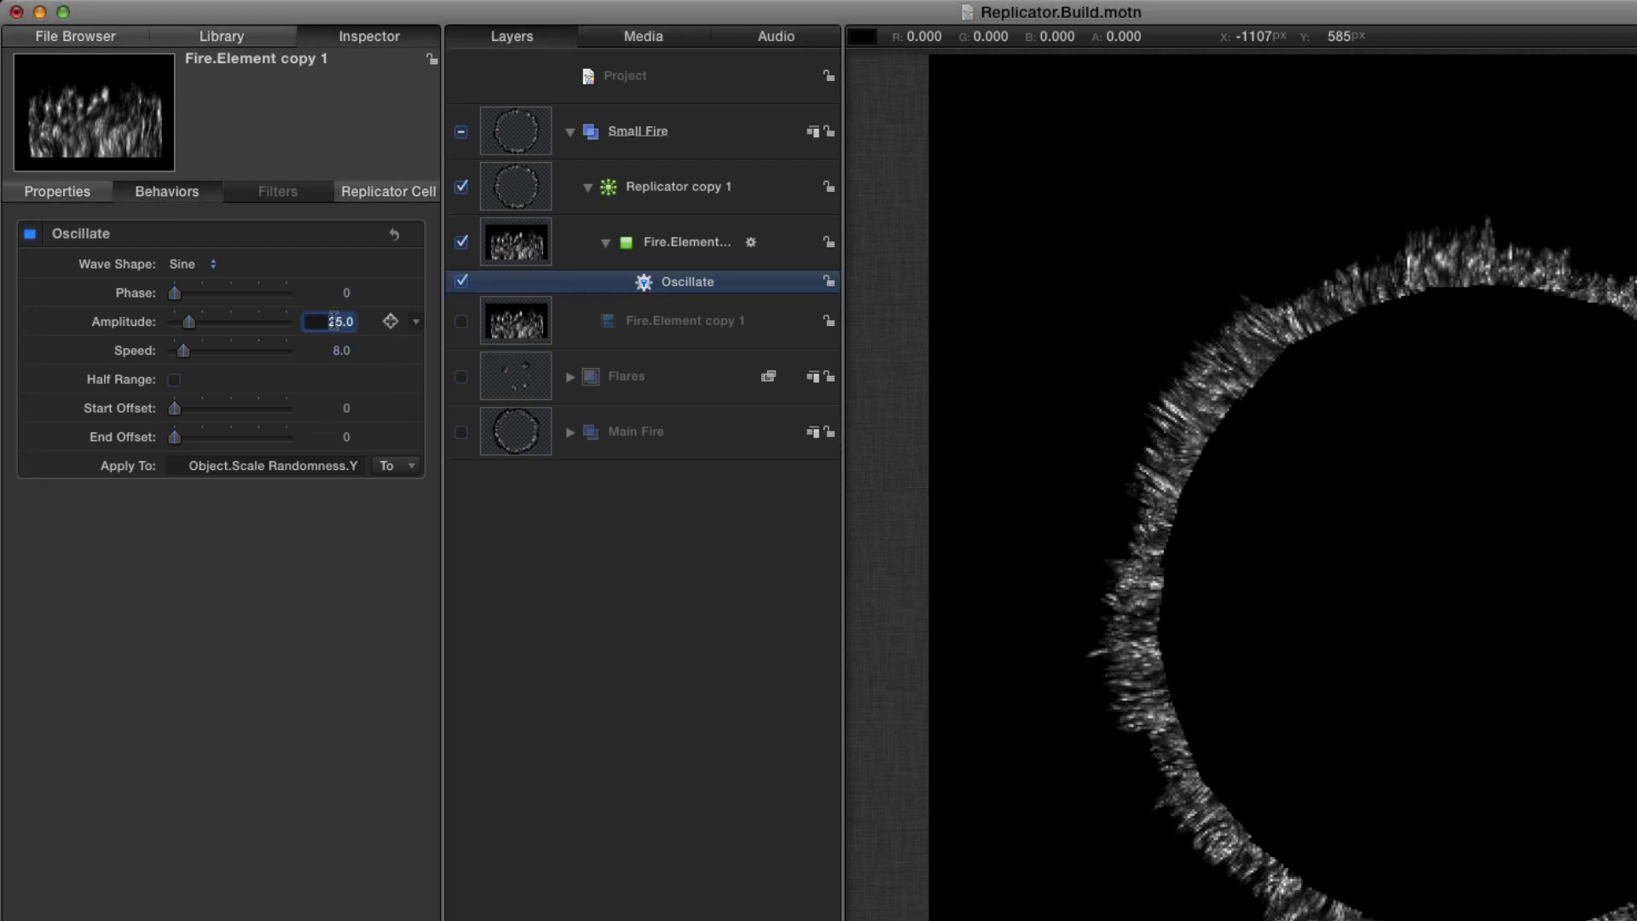
{"action": "type", "text": "2"}
{"action": "key", "text": "Tab"}
{"action": "type", "text": "9"}
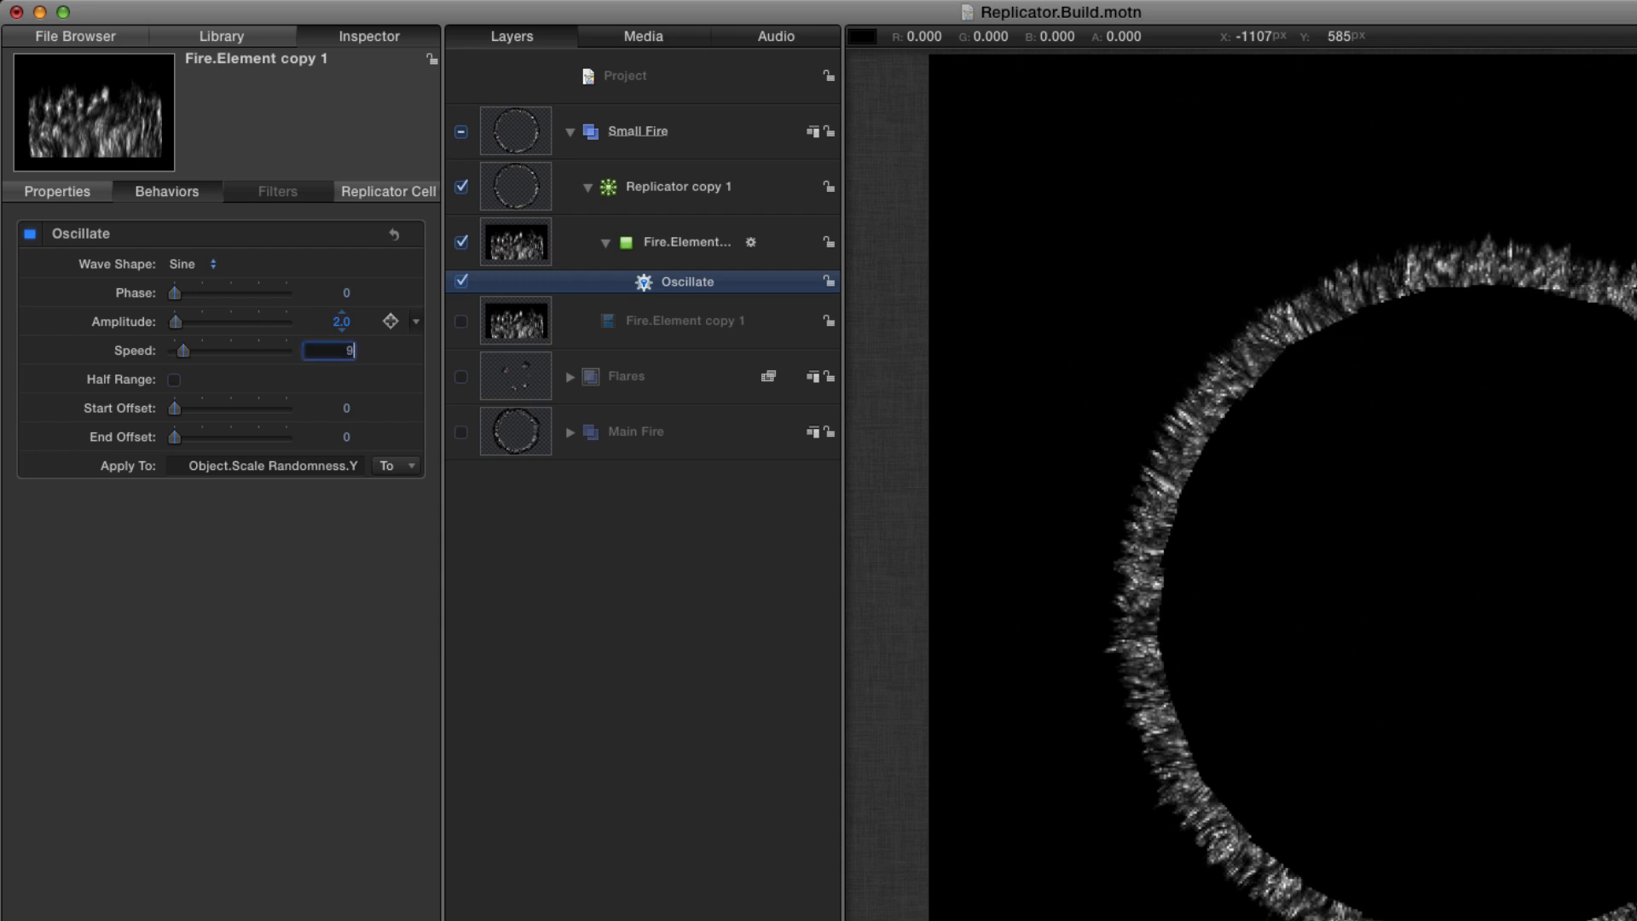
{"action": "key", "text": "Return"}
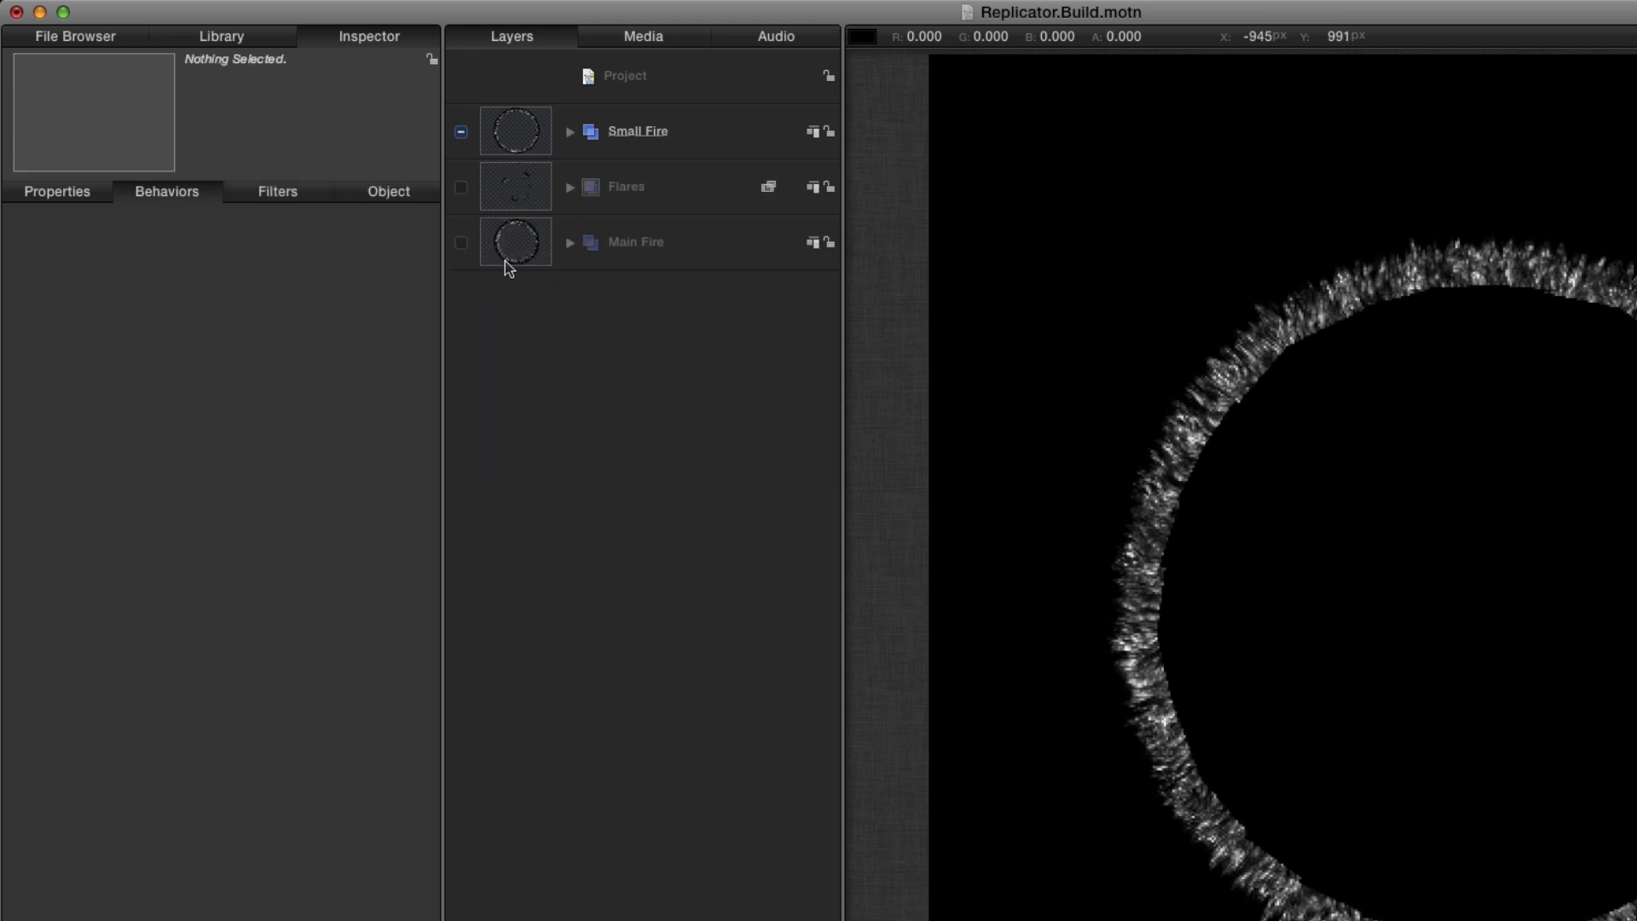
Make the Main Fire group visible, hide Small Fire, and select Main Fire
{"action": "left_click", "coordinate": [460, 242]}
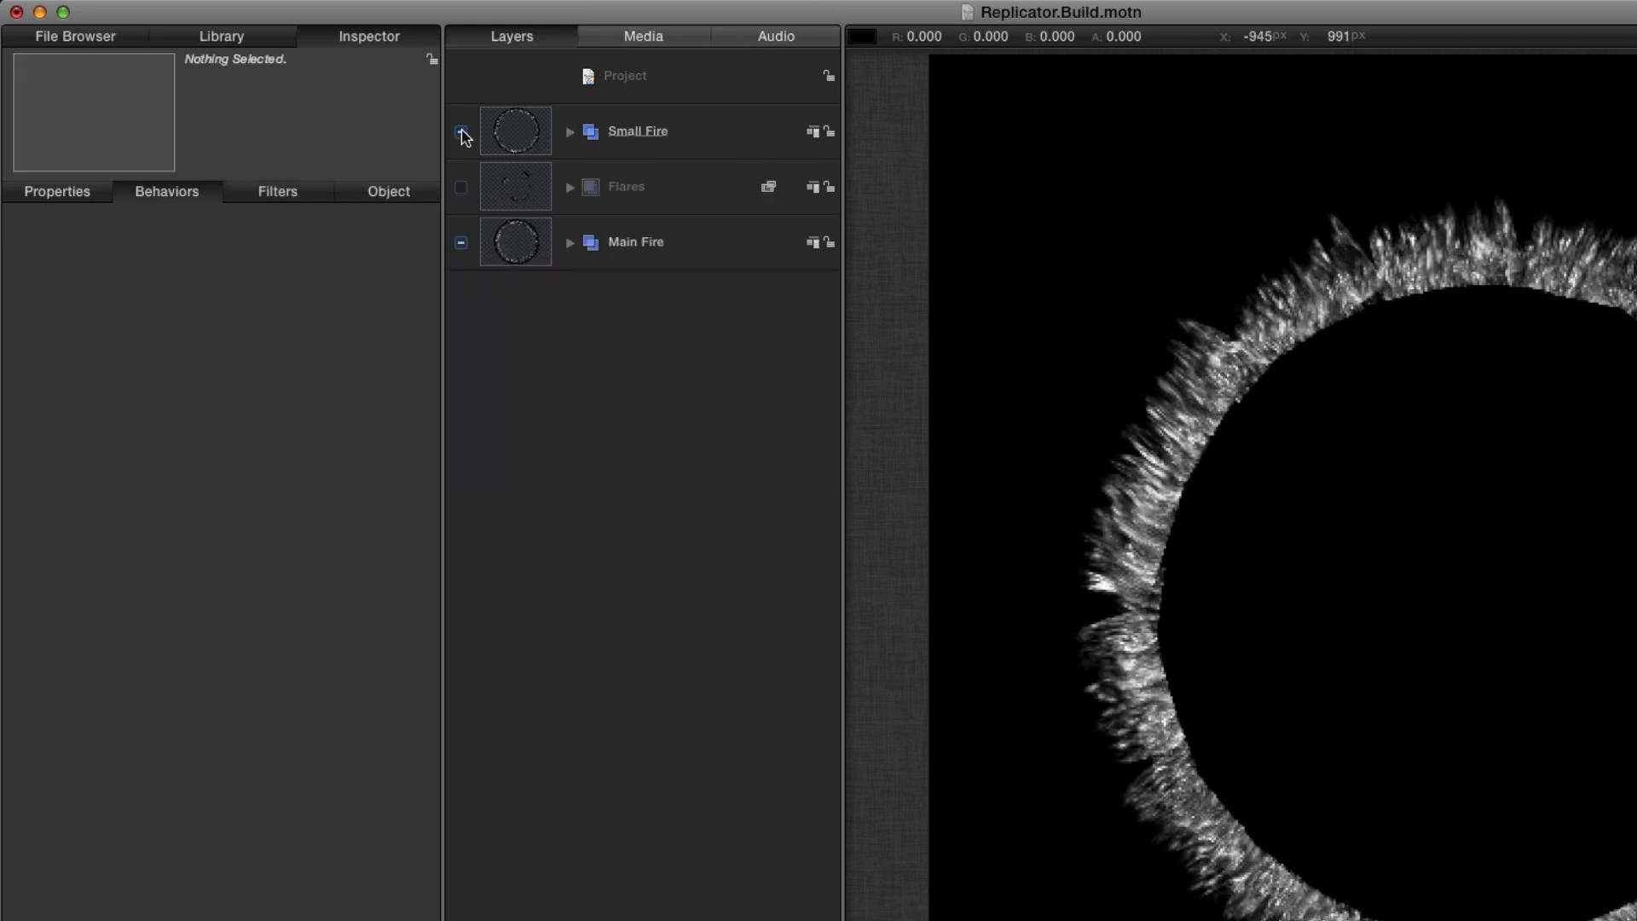
{"action": "left_click", "coordinate": [461, 131]}
{"action": "left_click", "coordinate": [516, 251]}
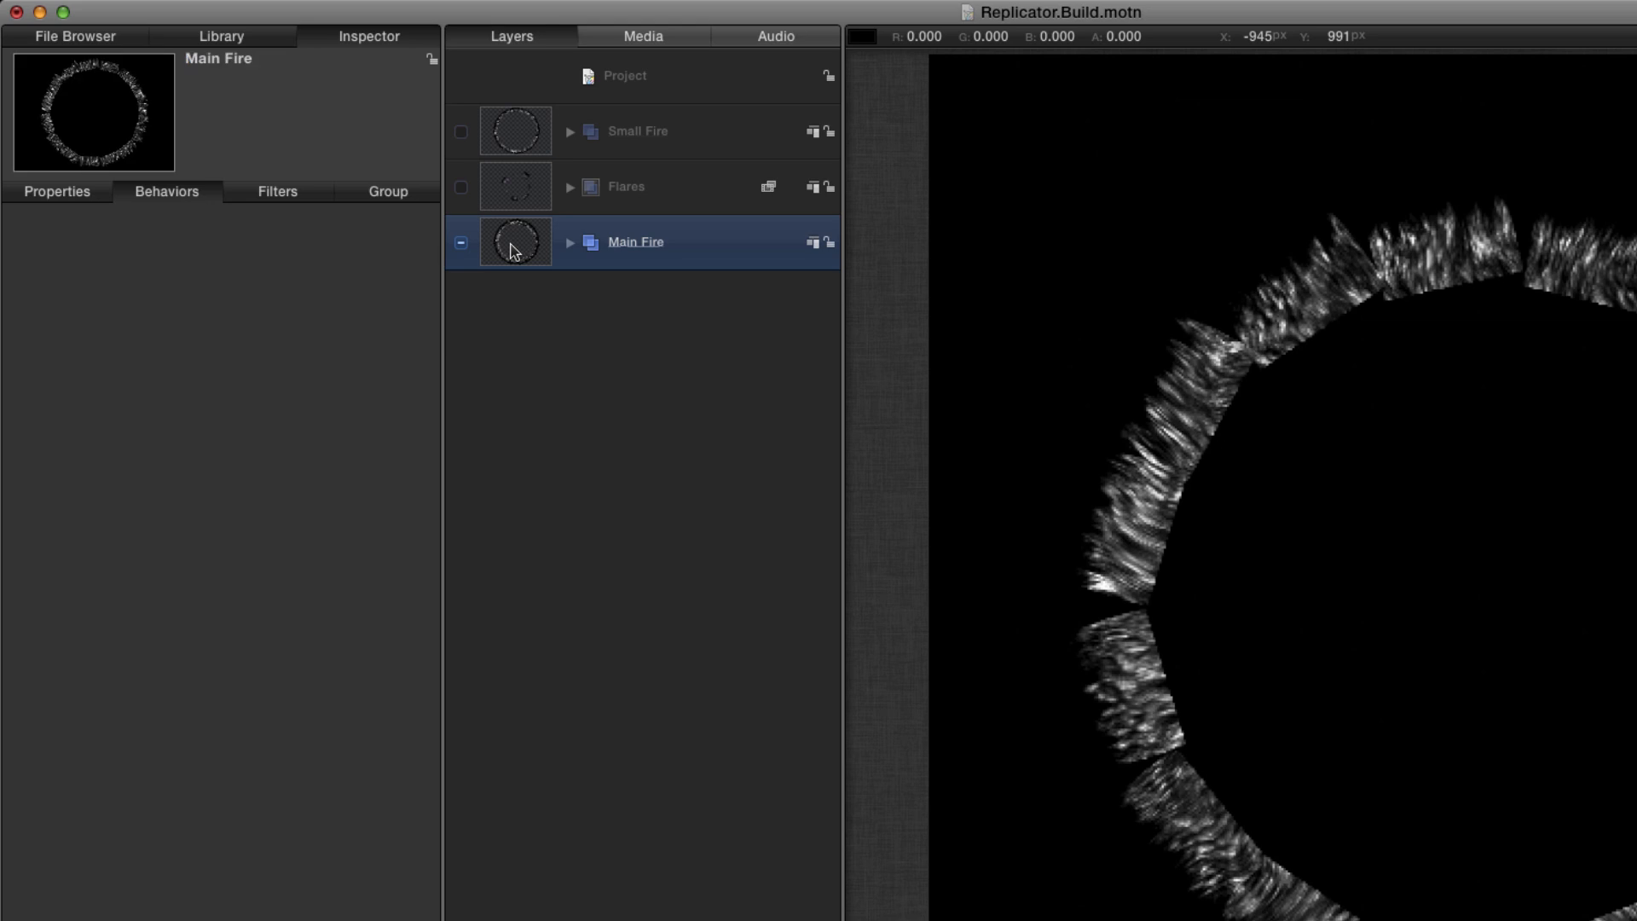
Start a video-only Apple ProRes 422 (LT) QuickTime export of Main Fire, with the Tutorial Textures folder as destination
{"action": "key", "text": "super+e"}
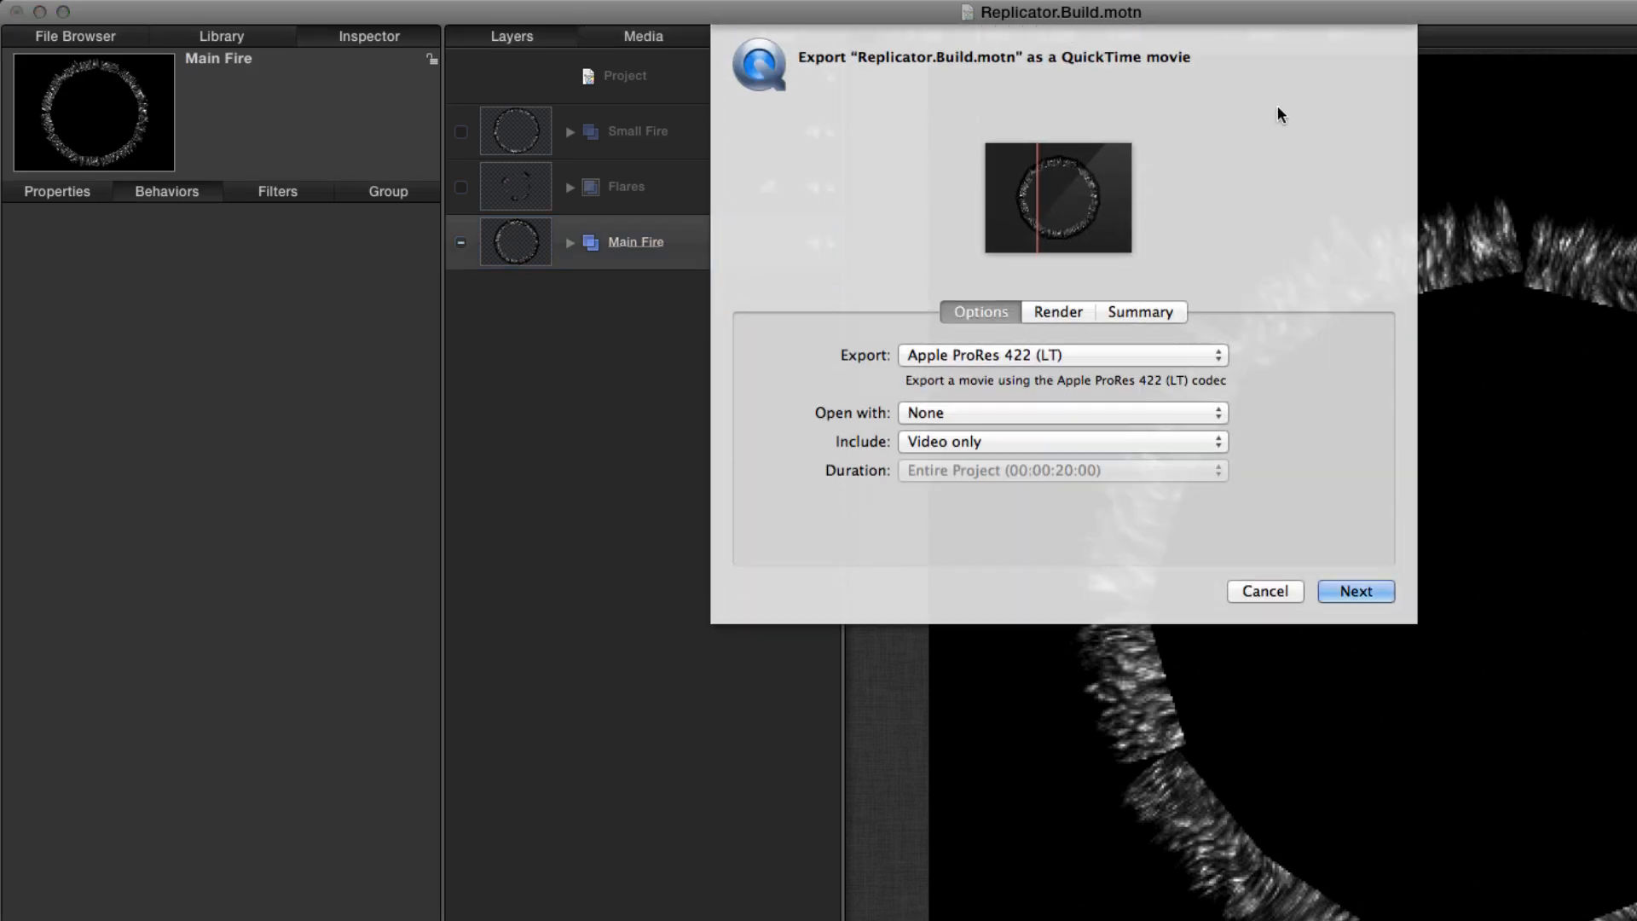
{"action": "left_click", "coordinate": [1359, 597]}
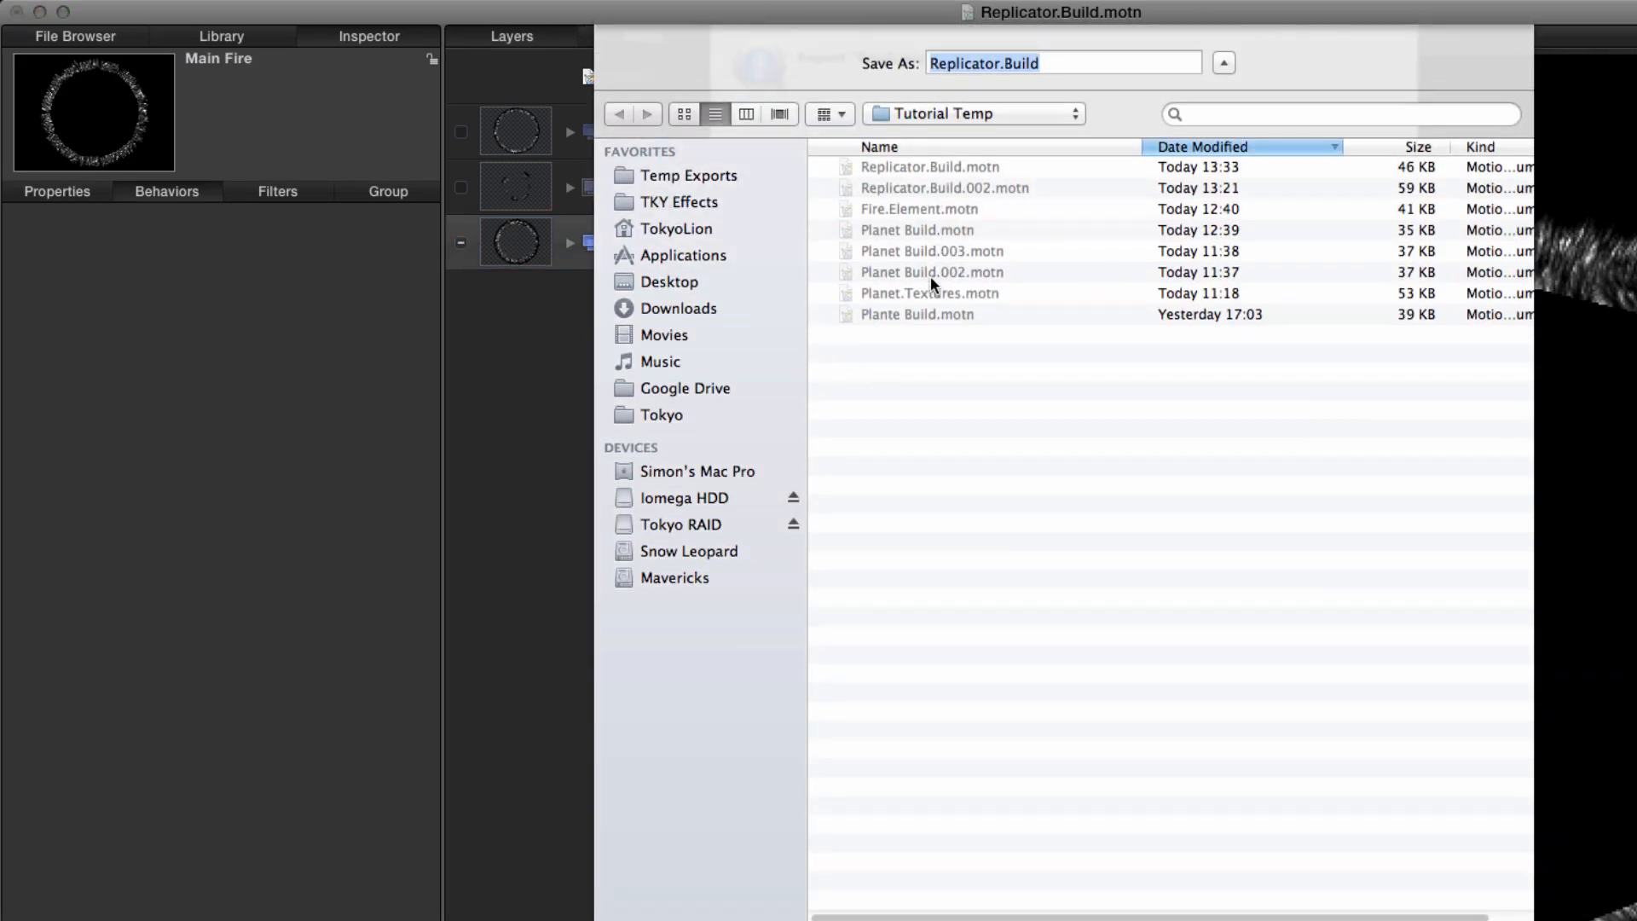
{"action": "left_click", "coordinate": [962, 116]}
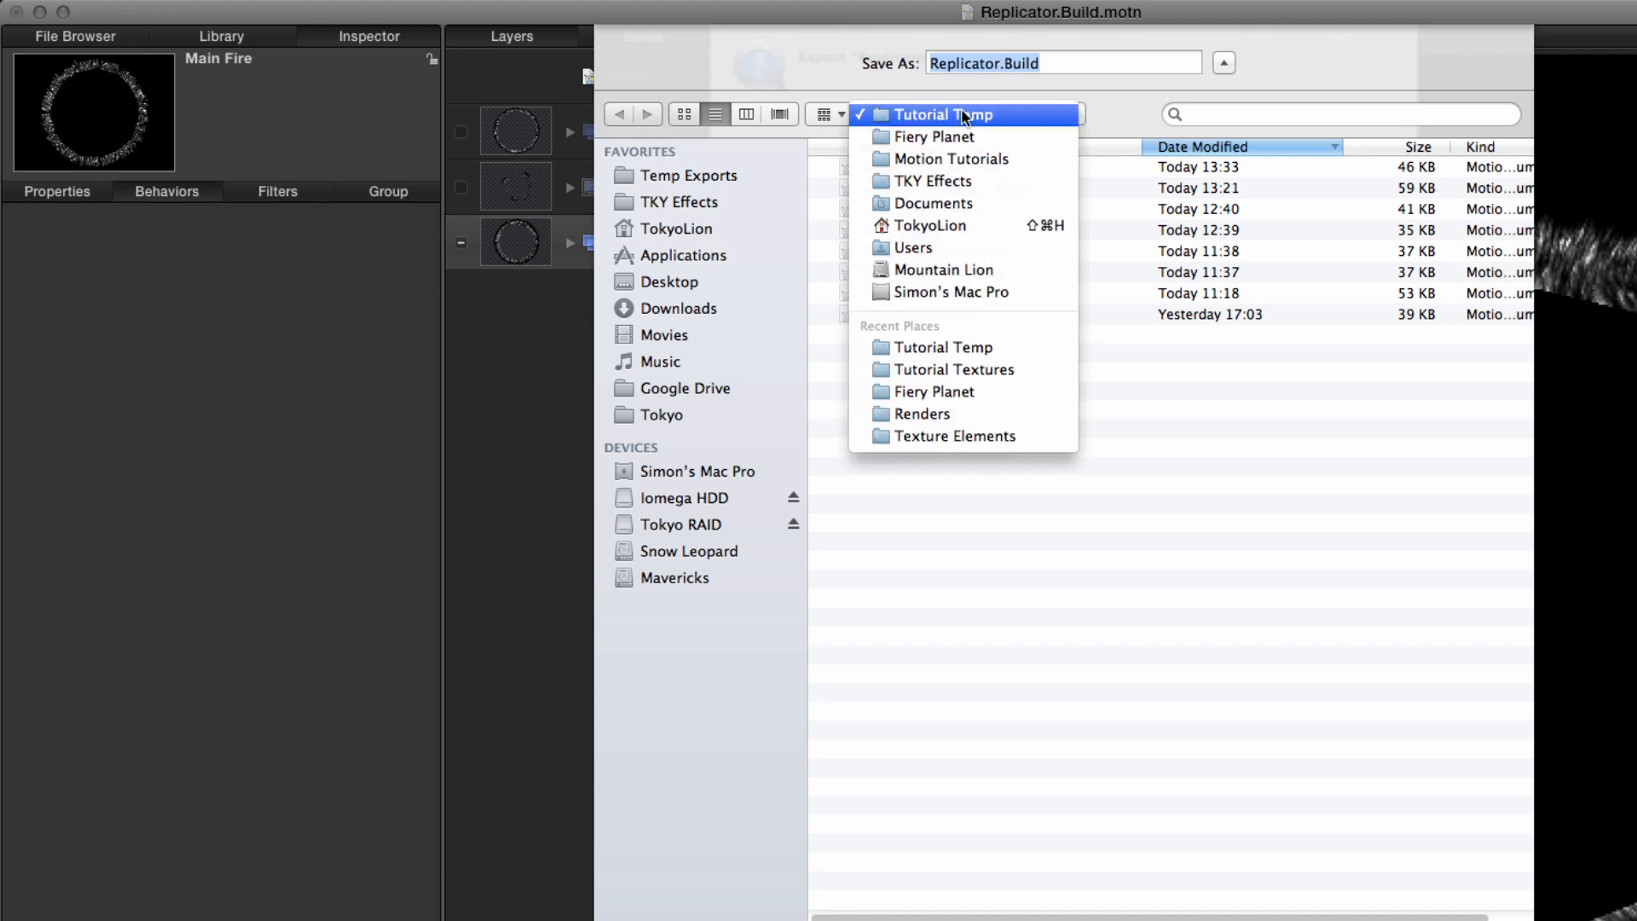
{"action": "left_click", "coordinate": [962, 371]}
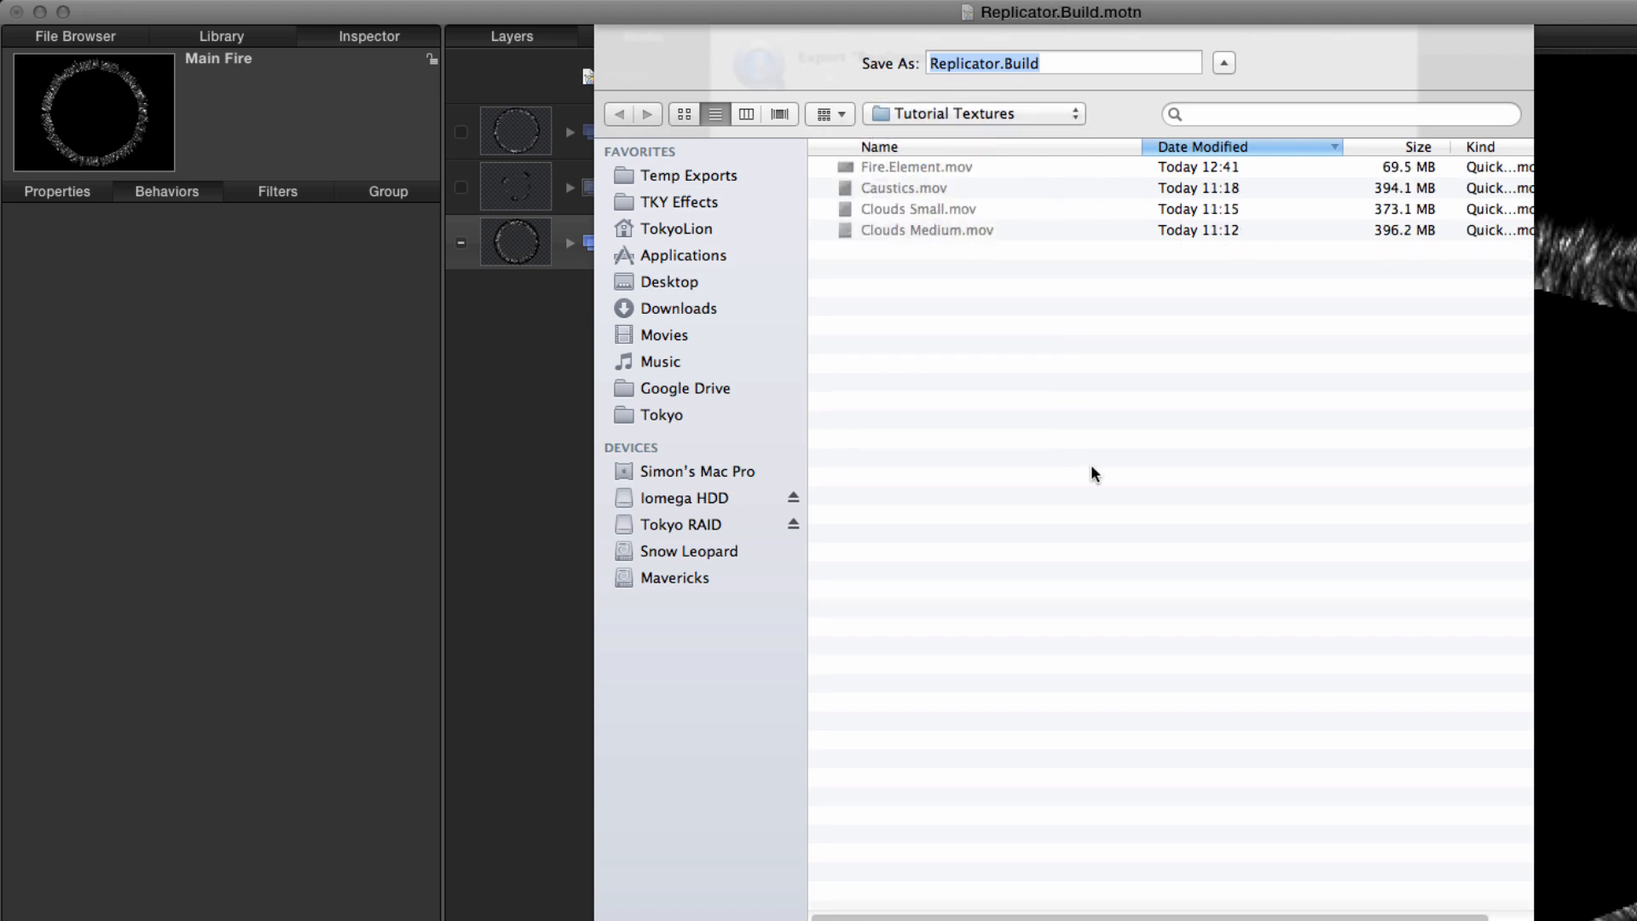